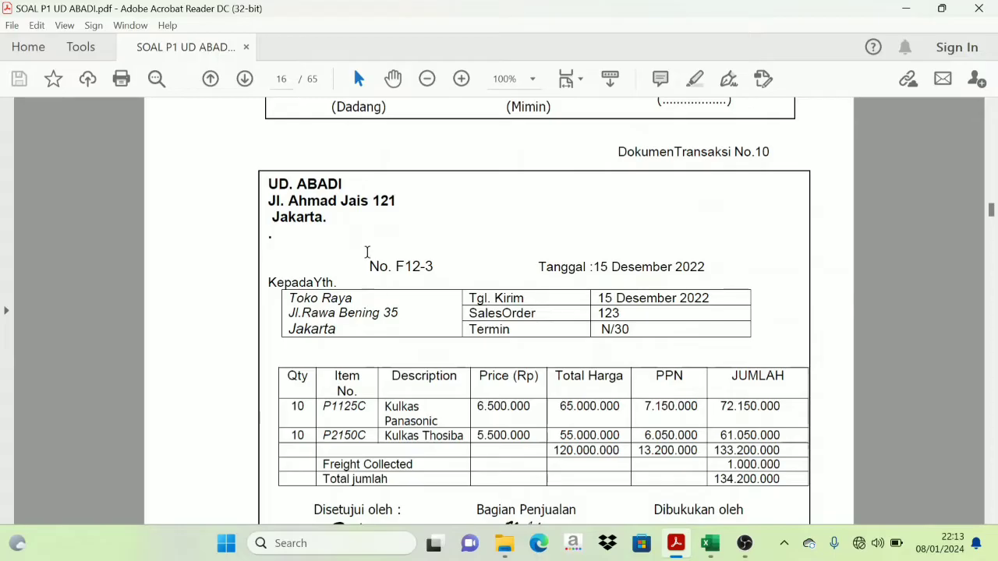
# Go to Dokumen Transaksi No. 11, invoice F12-4 dated 17 Desember 2022, in the PDF
pyautogui.scroll(-2, 367, 250)
pyautogui.scroll(1, 370, 251)
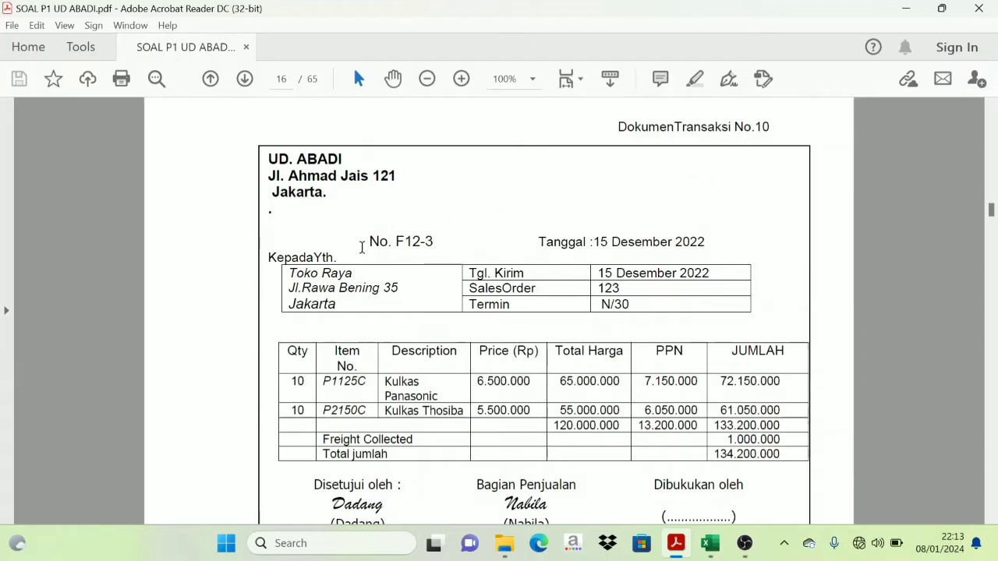
pyautogui.scroll(-5, 395, 319)
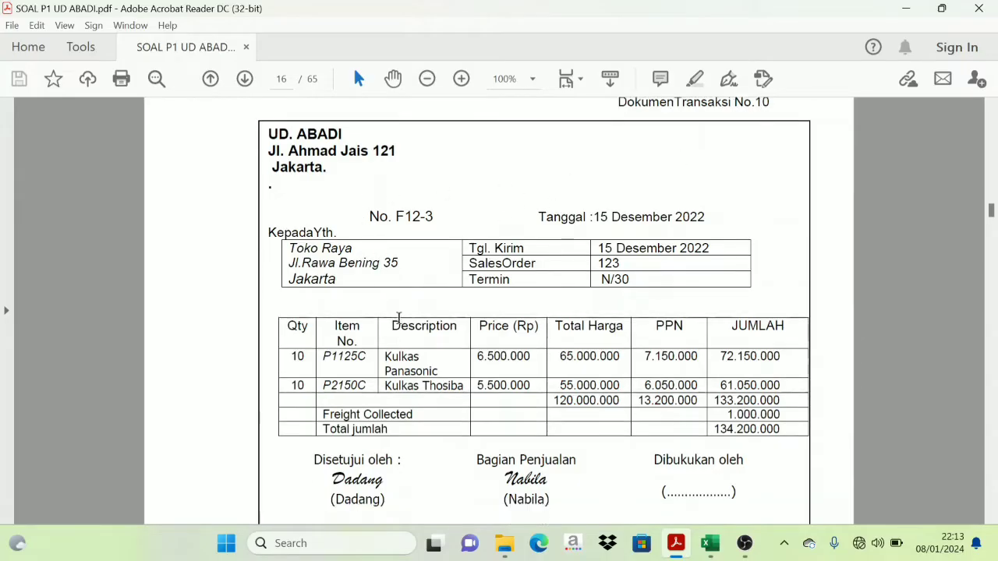
pyautogui.scroll(-9, 437, 348)
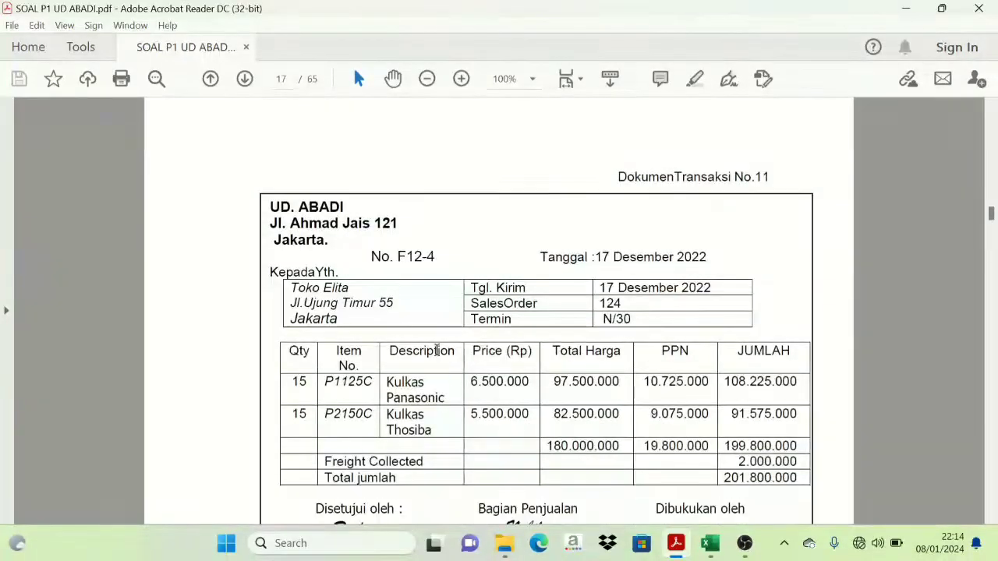
# Place the PDF side by side with the LEMBAR KERJA P1 UD ABADI workbook, with invoice F12-4 in view
pyautogui.press('super+Right')
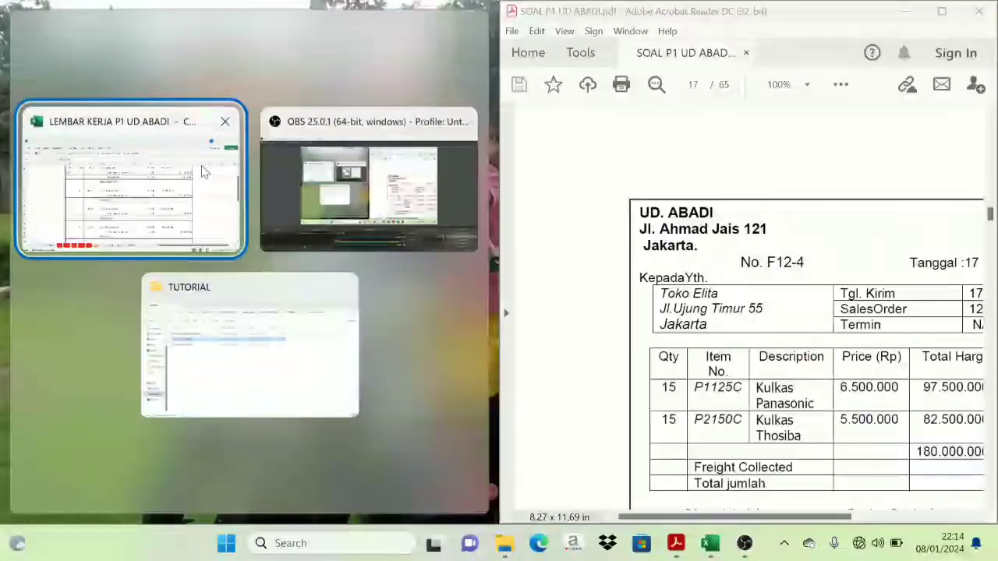
pyautogui.click(205, 169)
pyautogui.moveTo(353, 494); pyautogui.dragTo(375, 496)
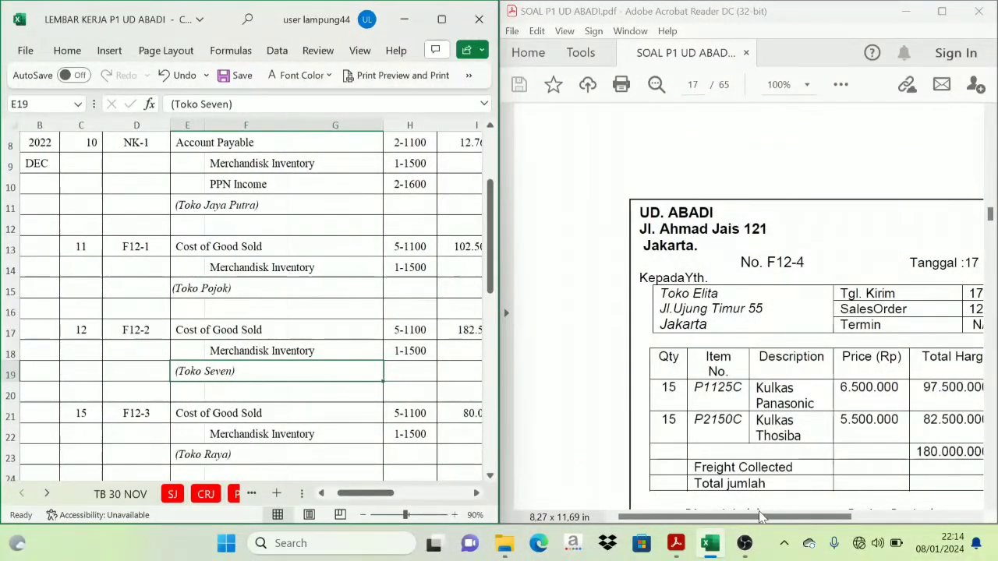
pyautogui.moveTo(753, 517); pyautogui.dragTo(809, 536)
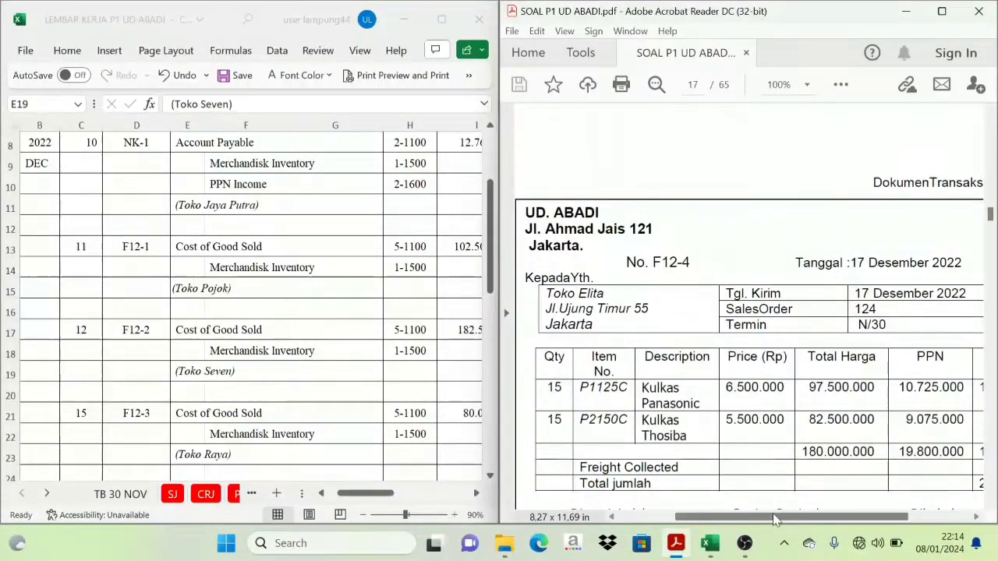
pyautogui.scroll(-2, 719, 389)
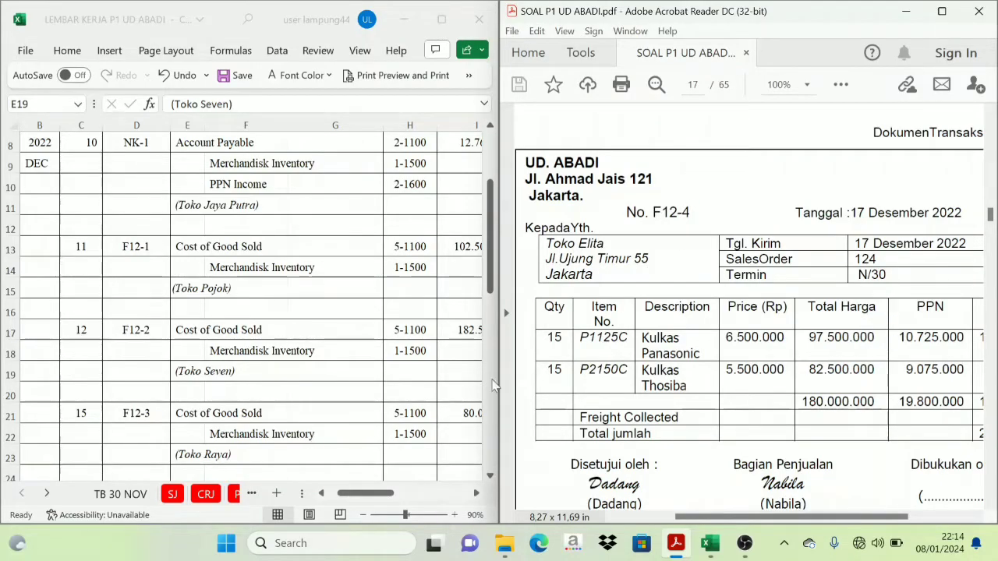
# Reveal date 17, invoice F12-4 and Toko Elita in C12:E12 of the SJ sheet by setting their font color to black
pyautogui.click(31, 497)
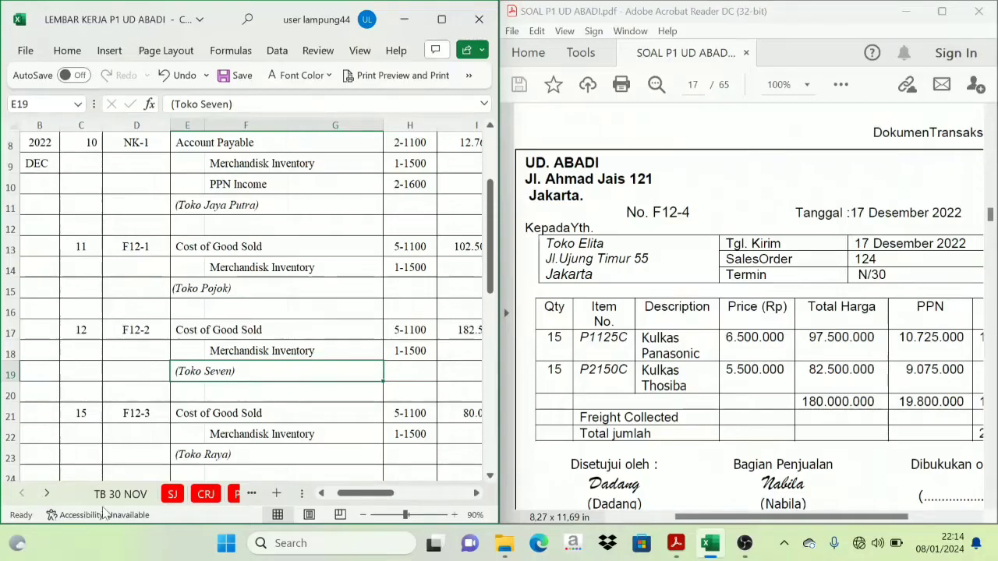
pyautogui.click(173, 493)
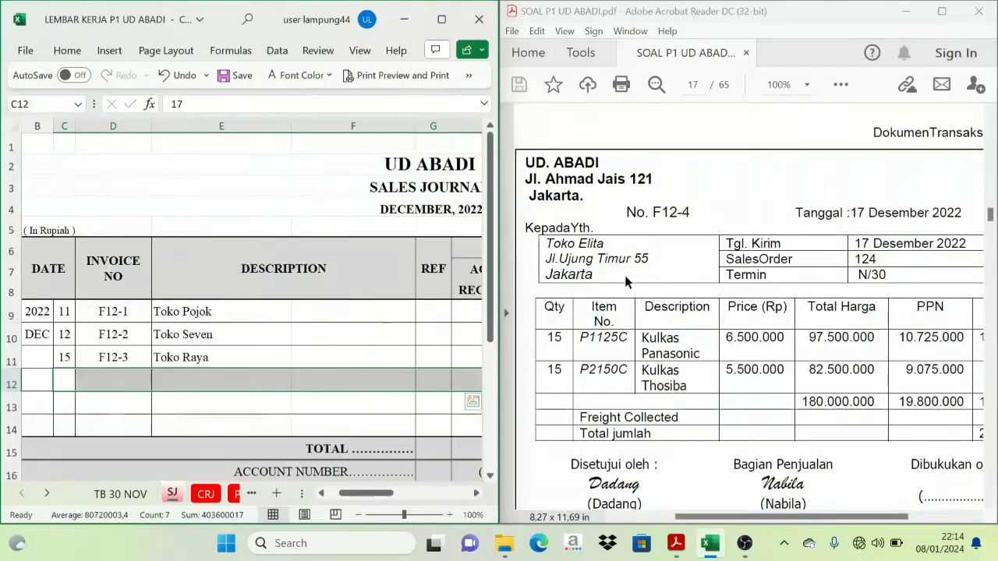
pyautogui.scroll(-1, 636, 265)
pyautogui.doubleClick(62, 380)
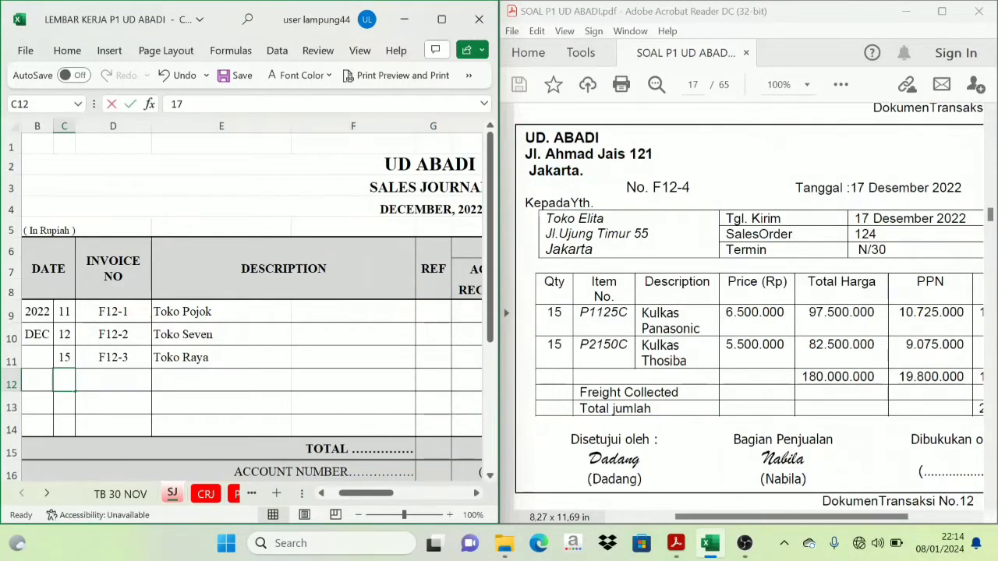
pyautogui.click(139, 378)
pyautogui.moveTo(71, 379); pyautogui.dragTo(189, 379)
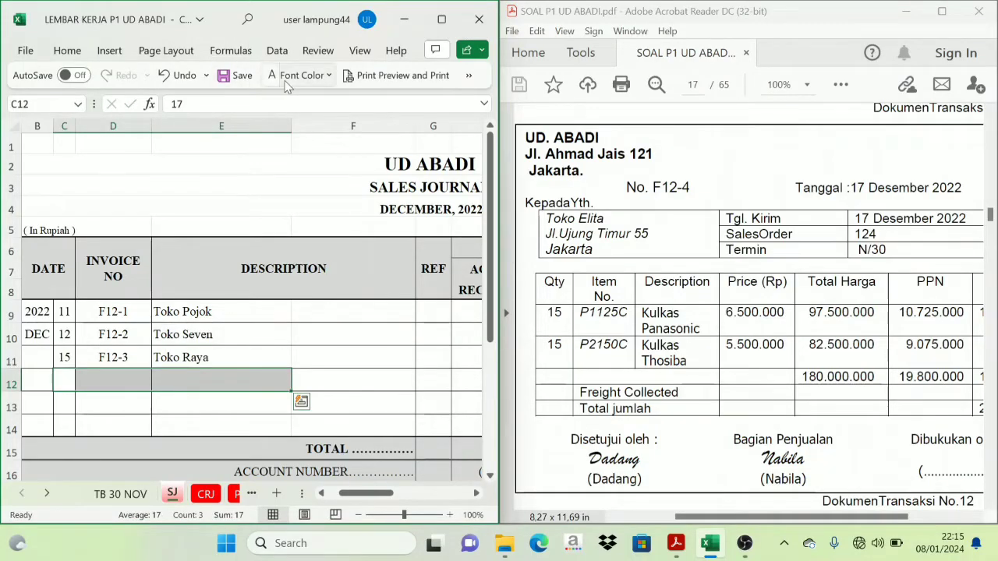
pyautogui.click(329, 75)
pyautogui.click(279, 101)
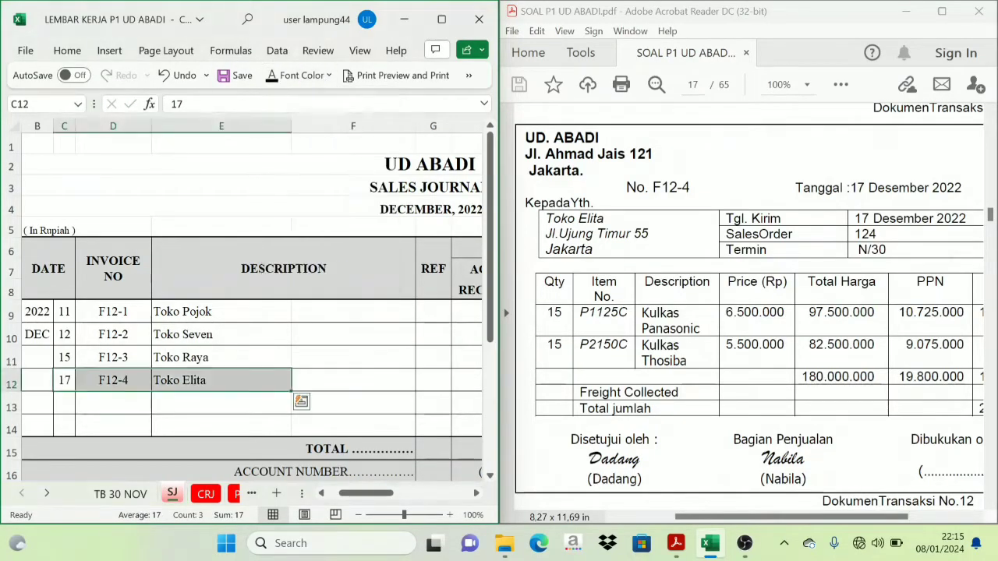
pyautogui.click(224, 385)
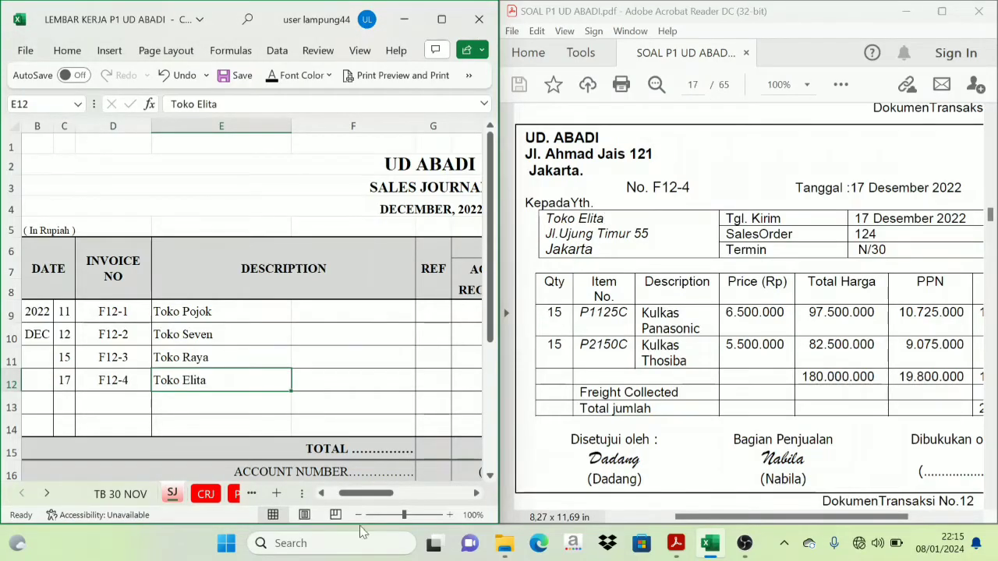
# Reveal the Sales amount 180.000.000 in I12 and the PPN Outcome amount 19.800.000 in J12 with black font color
pyautogui.moveTo(367, 494); pyautogui.dragTo(433, 499)
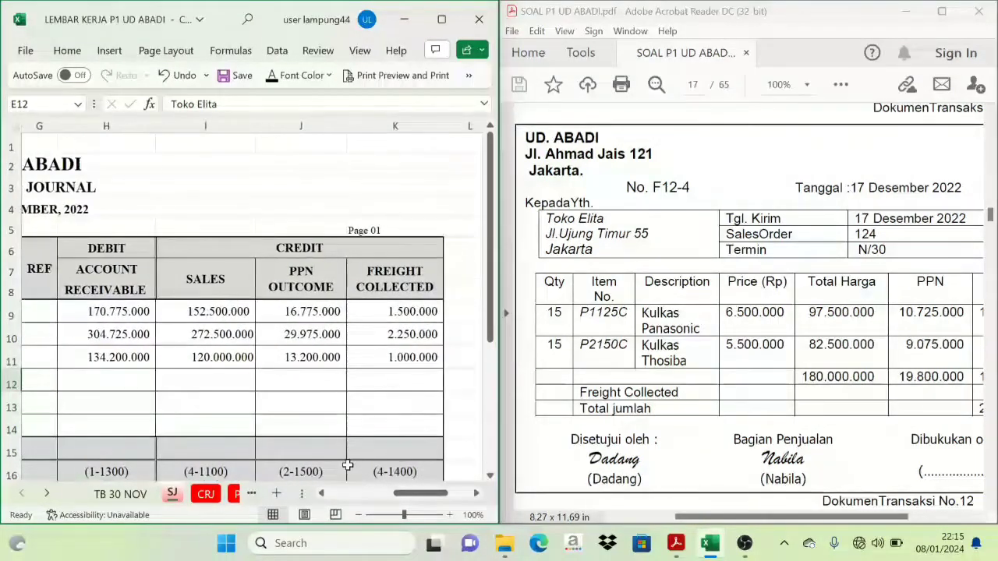
pyautogui.click(285, 248)
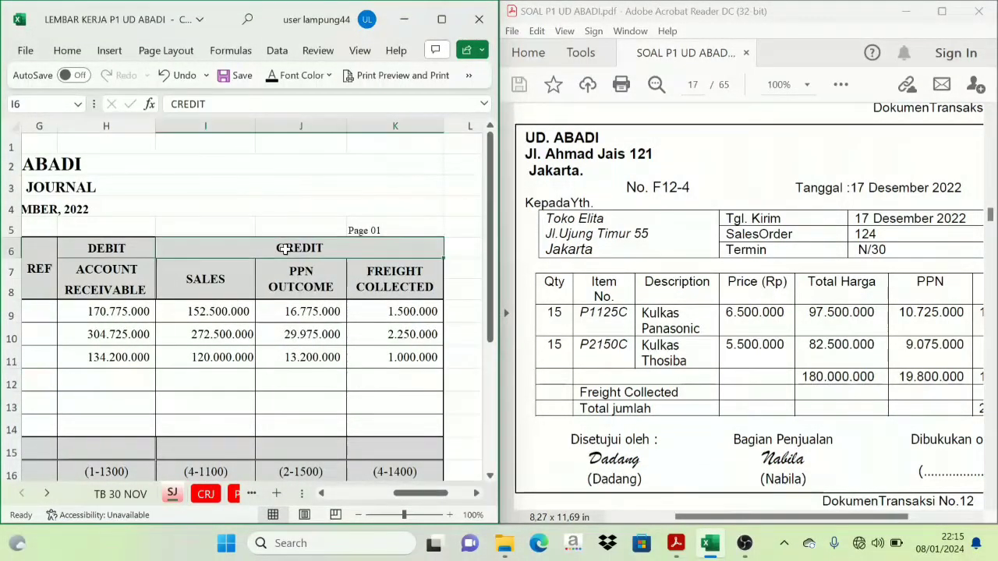
pyautogui.click(212, 379)
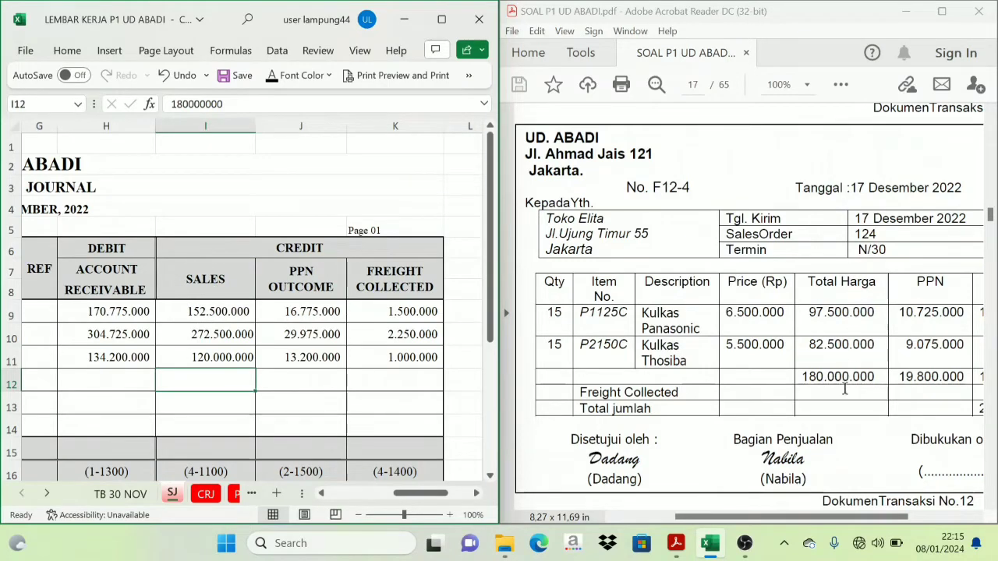
pyautogui.click(300, 76)
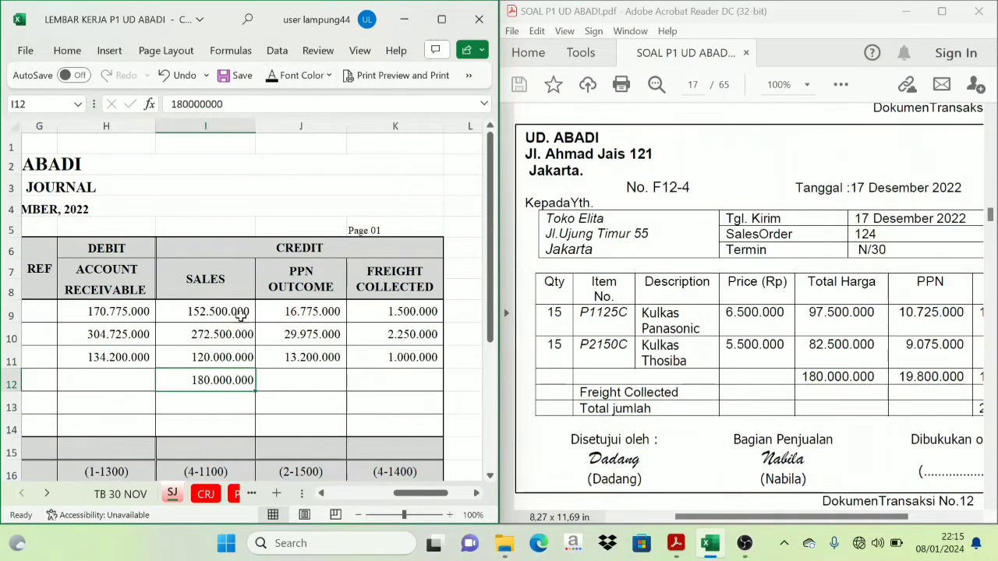
pyautogui.click(283, 377)
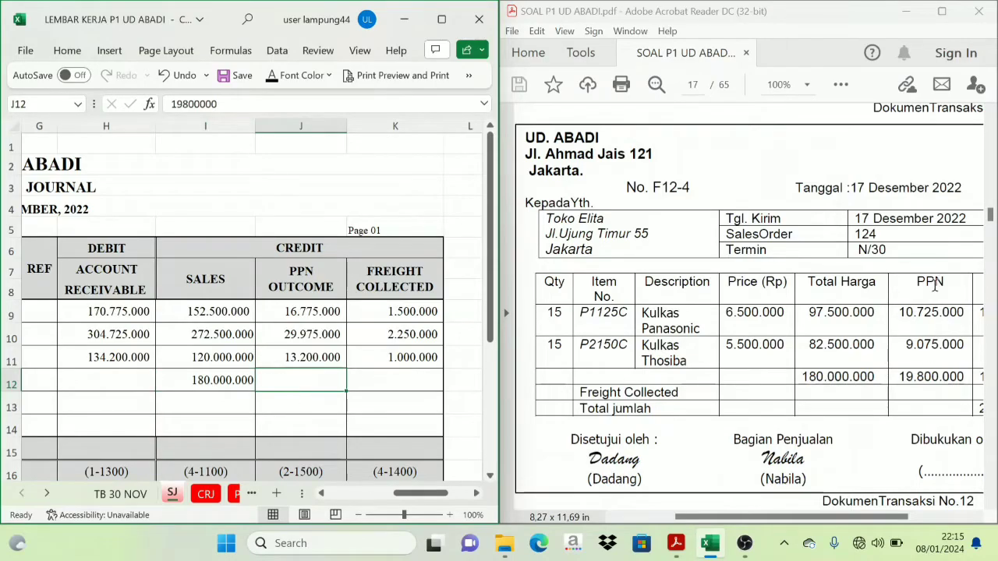
pyautogui.click(272, 76)
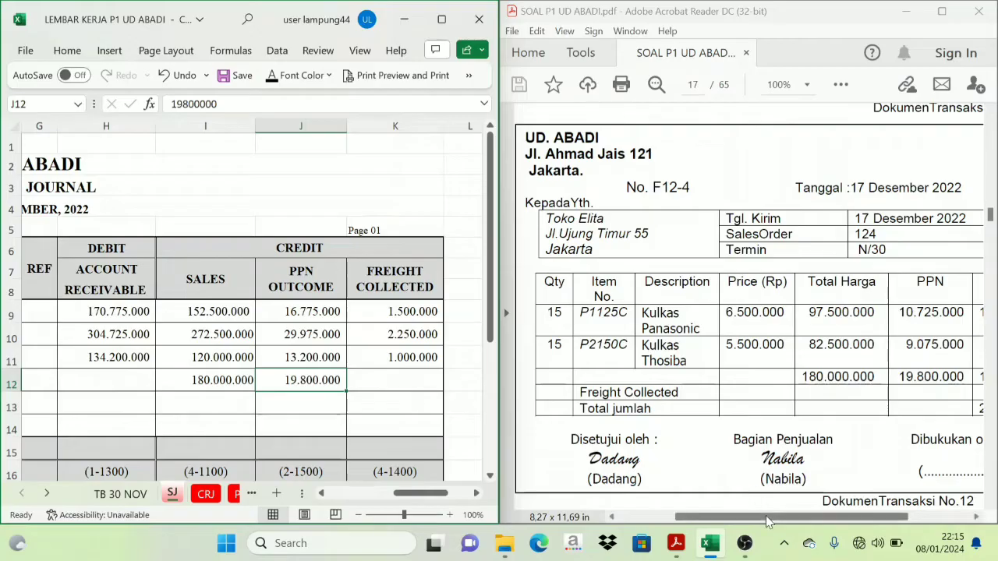
# Bring the invoice's JUMLAH column into view and reveal the Freight Collected amount 2.000.000 in K12 with black font color
pyautogui.moveTo(769, 519); pyautogui.dragTo(784, 530)
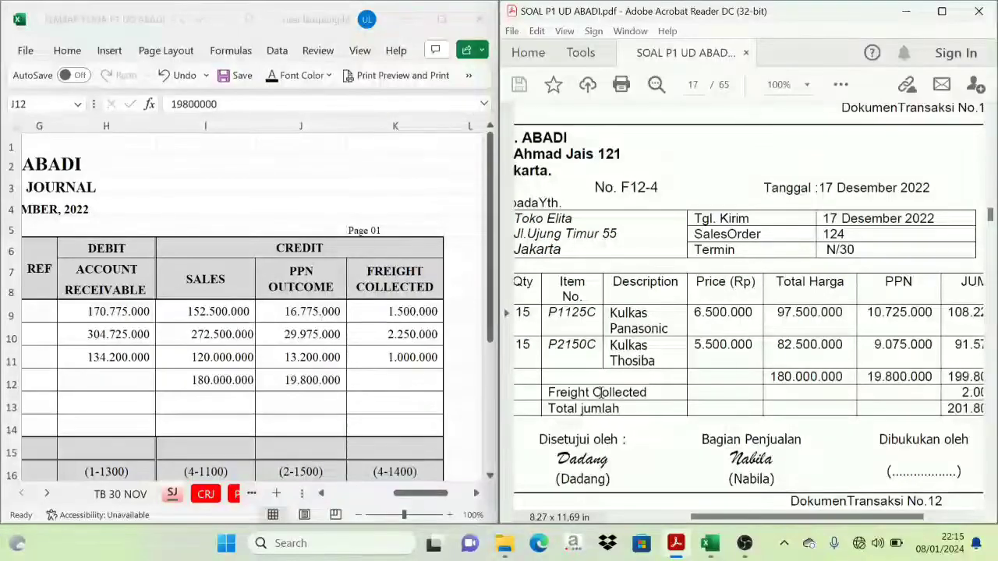
pyautogui.moveTo(882, 518); pyautogui.dragTo(912, 524)
pyautogui.click(384, 380)
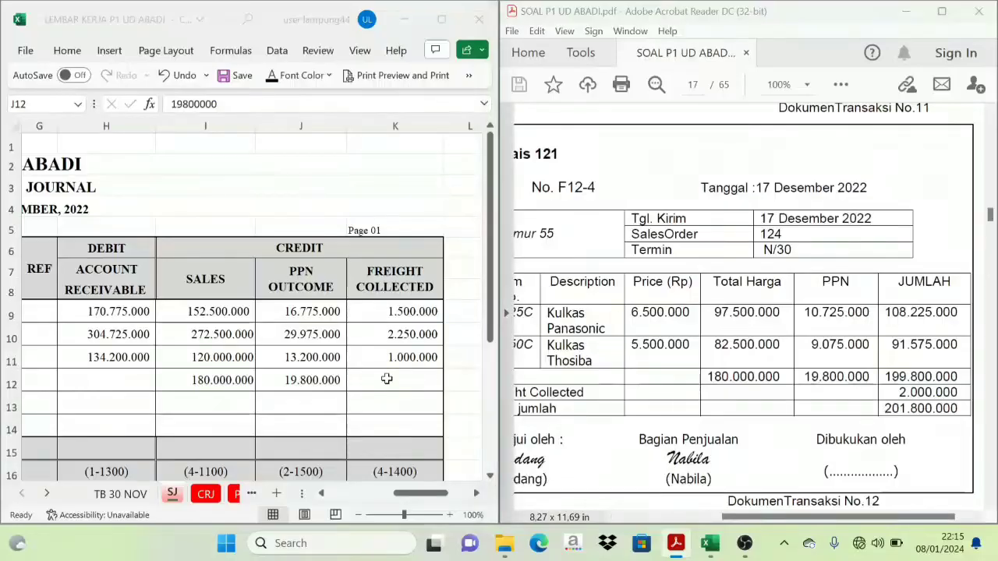
pyautogui.click(384, 380)
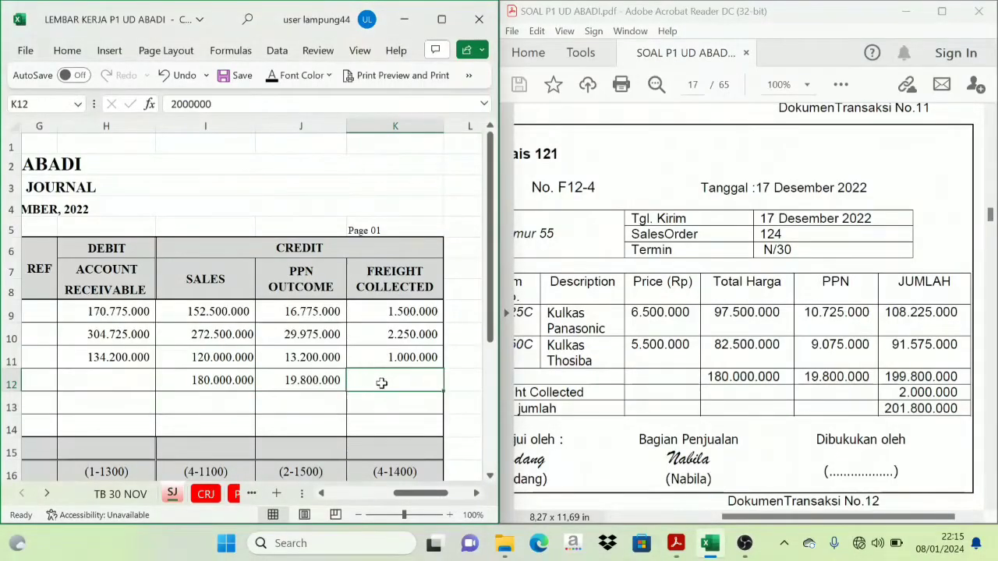
pyautogui.click(271, 78)
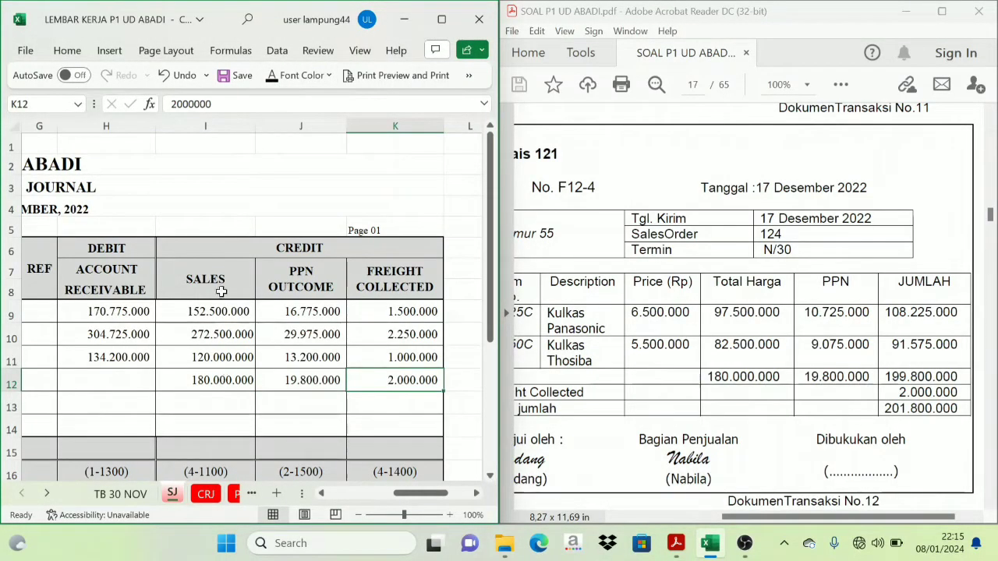
# Review the three credit amounts in row 12 and reveal their sum in Account Receivable cell H12 with black font color
pyautogui.click(187, 381)
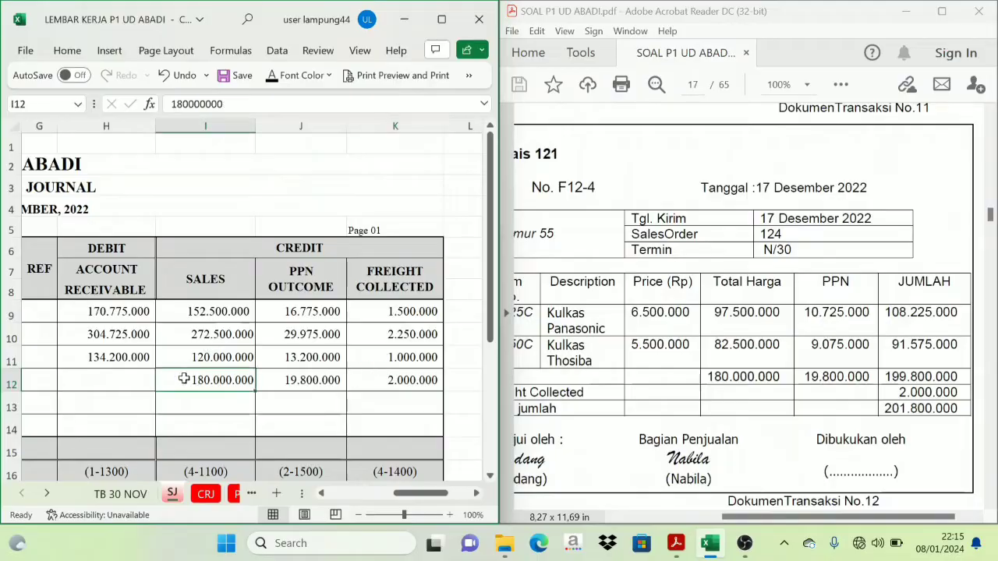
pyautogui.click(332, 378)
pyautogui.click(387, 385)
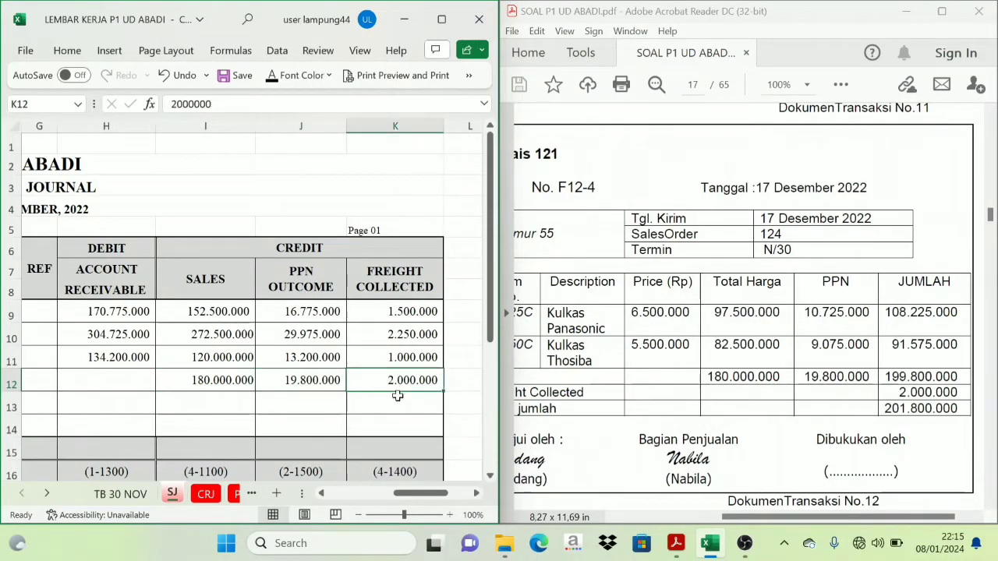
pyautogui.click(102, 380)
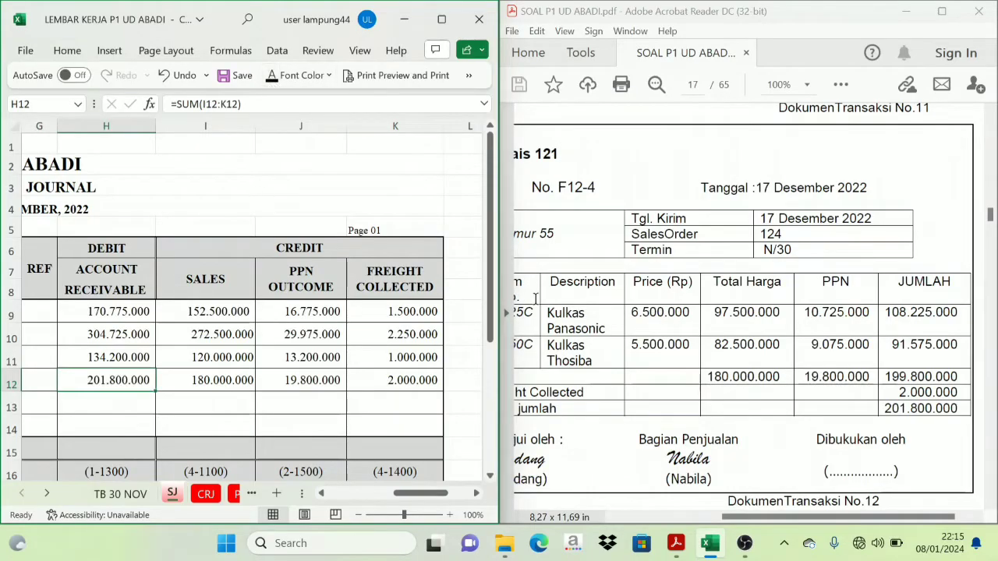
pyautogui.moveTo(416, 491); pyautogui.dragTo(410, 494)
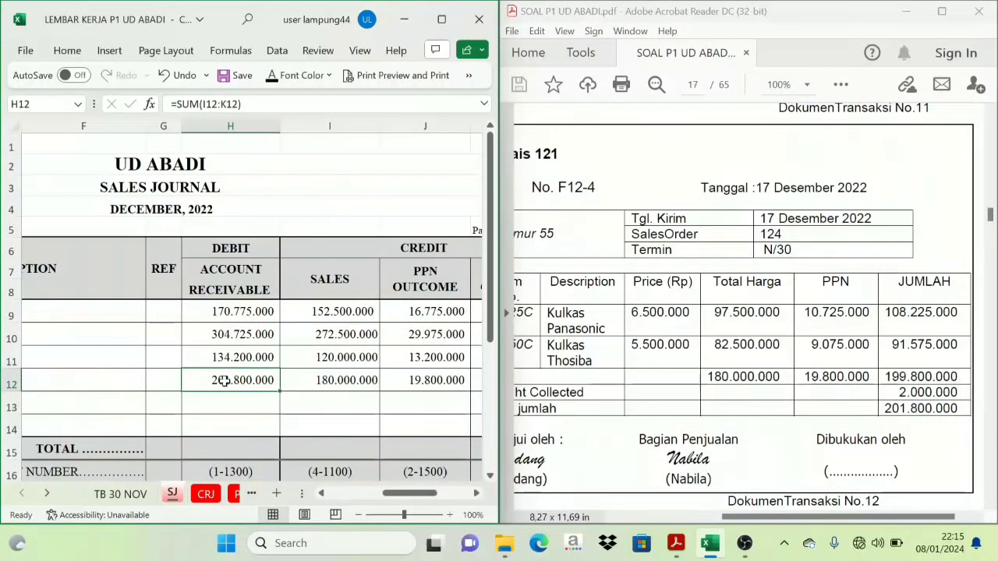
# Open the SLAR sheet at the Toko Elita receivable card and show the customer details of invoice F12-4 beside it
pyautogui.click(47, 496)
pyautogui.click(47, 496)
pyautogui.click(47, 496)
pyautogui.click(47, 496)
pyautogui.click(47, 496)
pyautogui.click(47, 496)
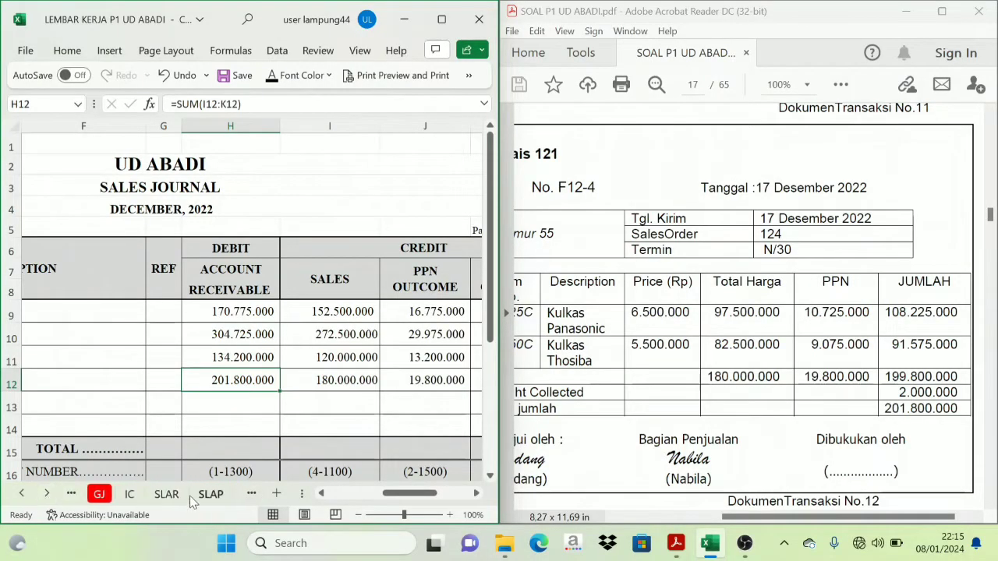
pyautogui.click(166, 493)
pyautogui.scroll(10, 359, 421)
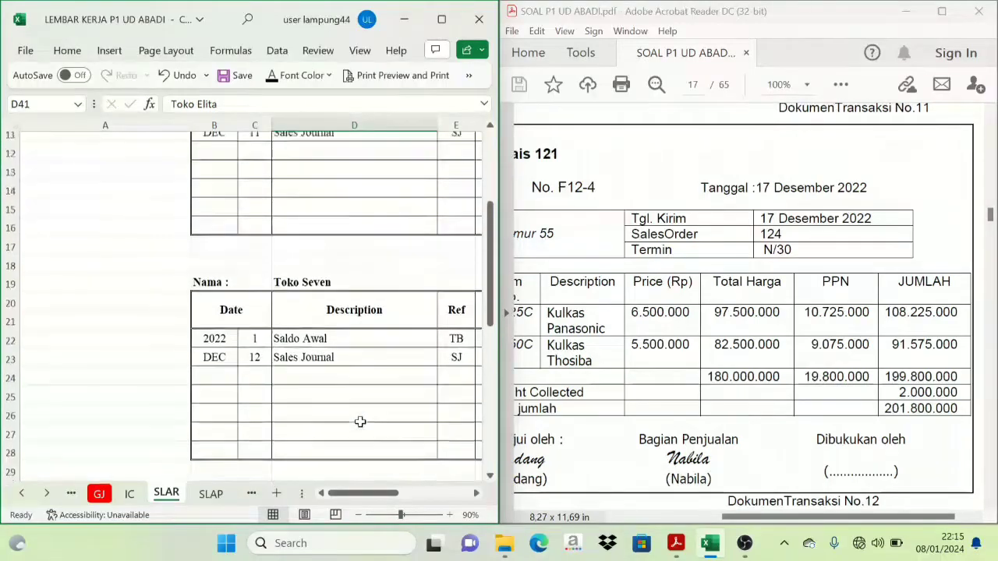
pyautogui.moveTo(368, 494); pyautogui.dragTo(379, 494)
pyautogui.scroll(-1, 334, 421)
pyautogui.scroll(-10, 334, 421)
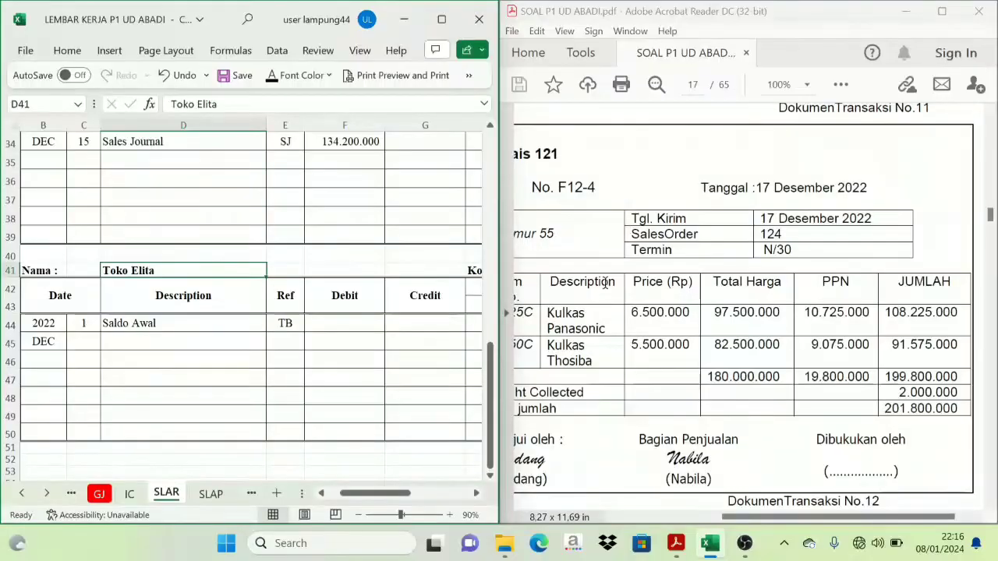
pyautogui.moveTo(780, 516); pyautogui.dragTo(735, 516)
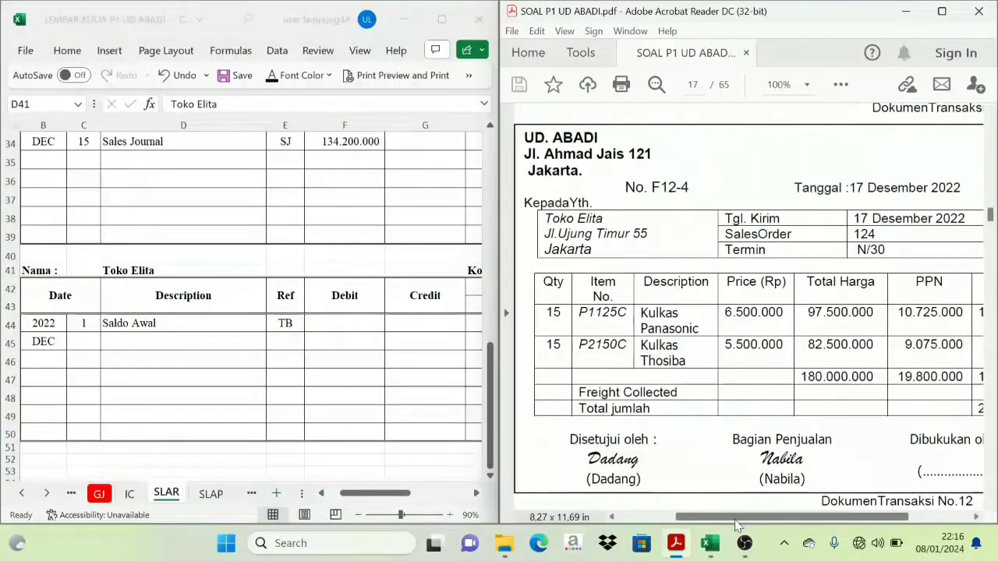
# Reveal date 17, Sales Journal and reference SJ in C45:E45 of the Toko Elita card with black font color
pyautogui.click(93, 339)
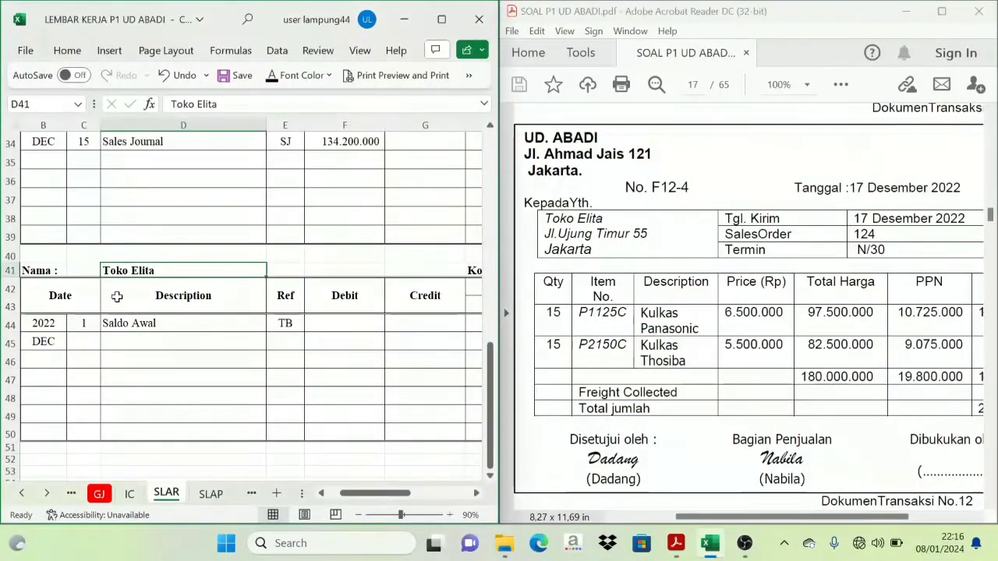
pyautogui.moveTo(88, 346); pyautogui.dragTo(277, 343)
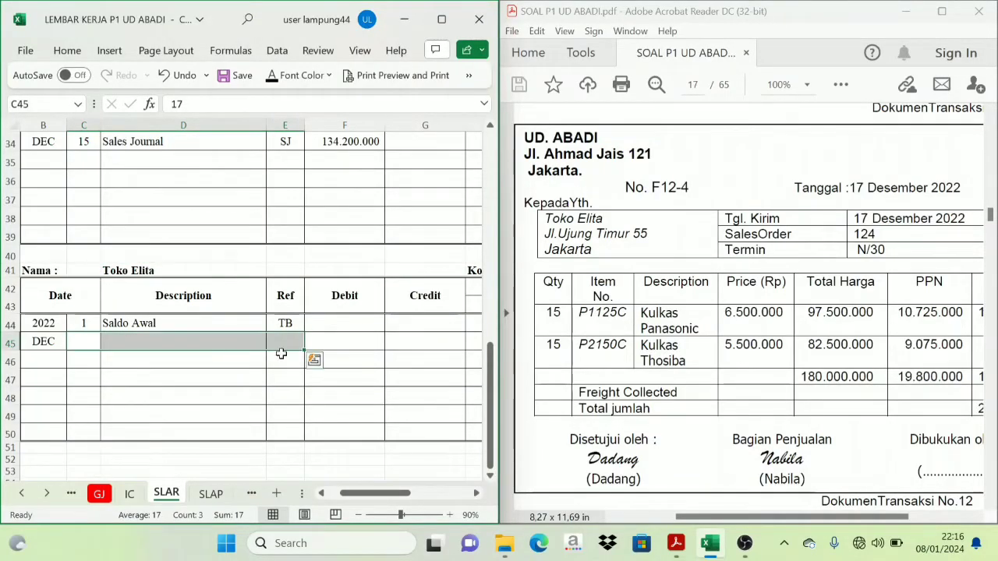
pyautogui.click(272, 77)
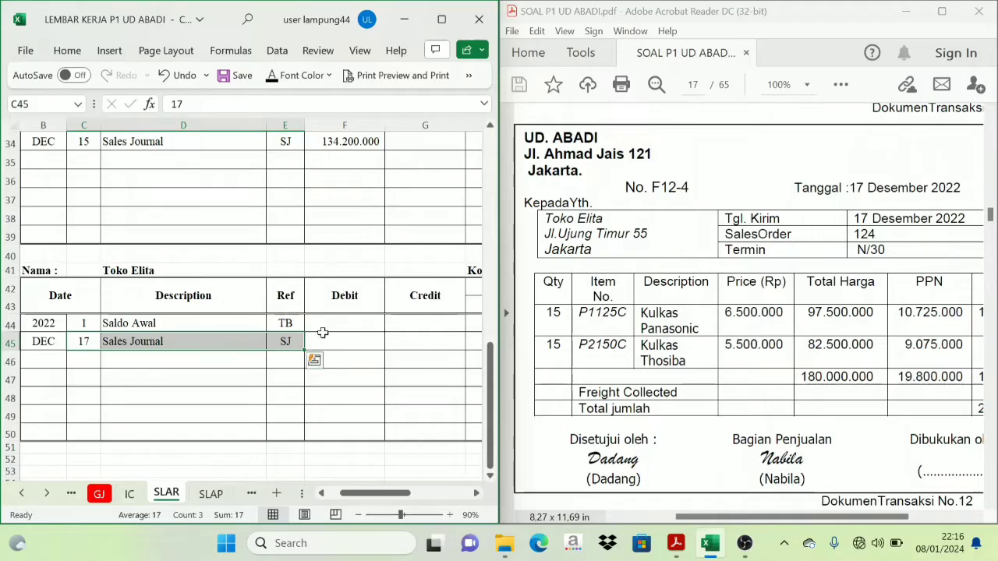
# Look up invoice F12-4's Account Receivable amount in H12 of the SJ sheet, the source for Toko Elita's debit cell F45
pyautogui.click(353, 342)
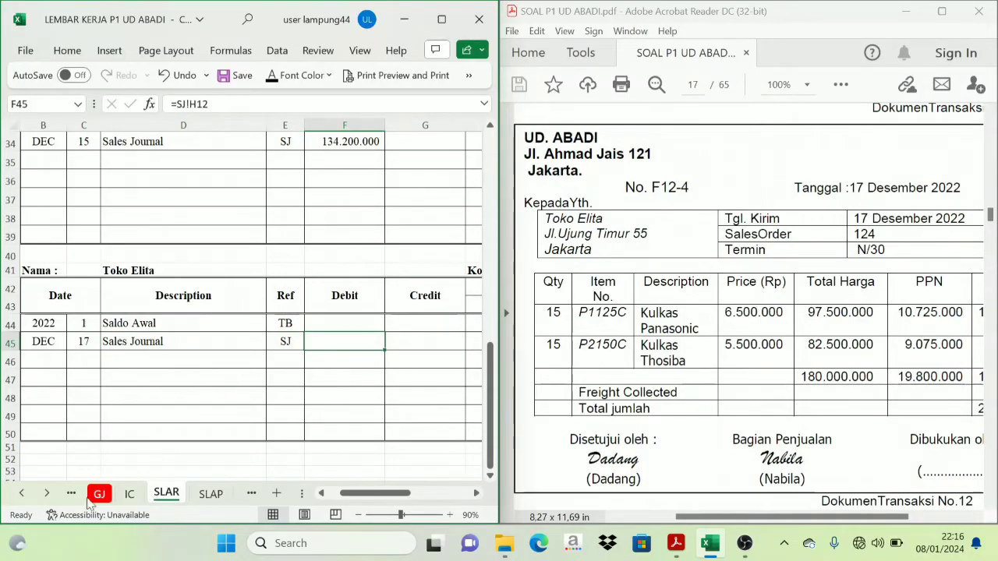
pyautogui.click(22, 493)
pyautogui.click(21, 493)
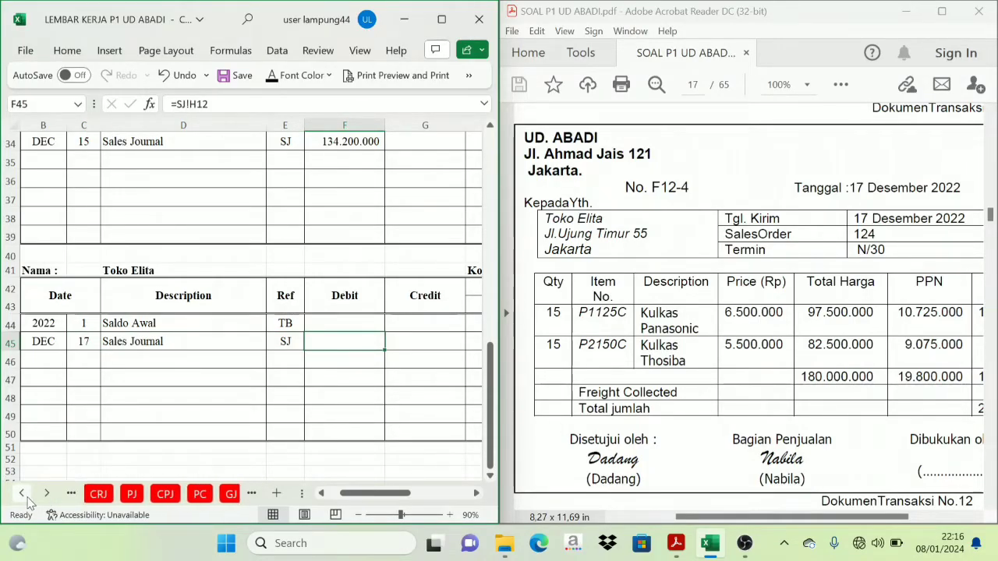
pyautogui.click(22, 493)
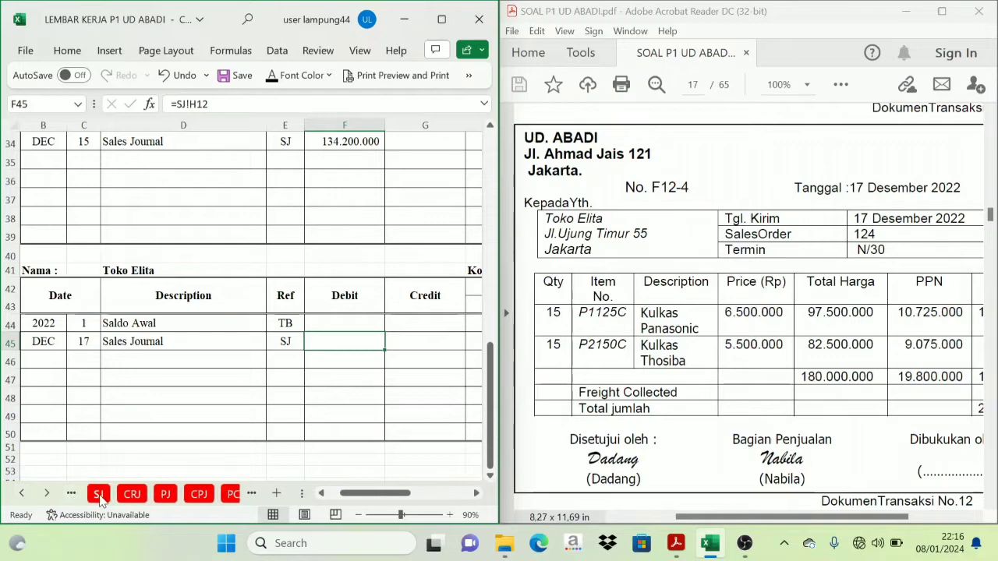
pyautogui.click(98, 492)
pyautogui.click(236, 250)
pyautogui.click(228, 276)
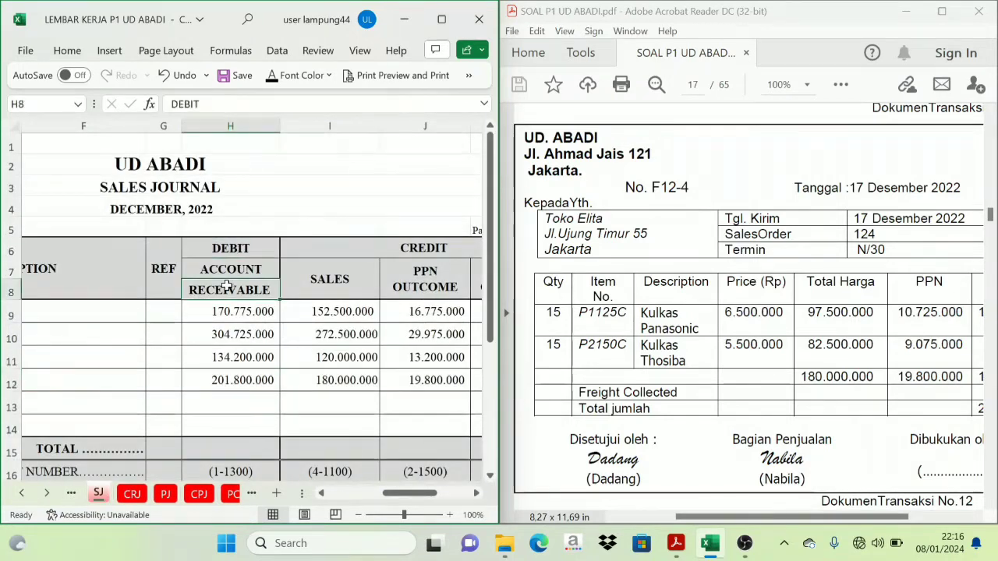
pyautogui.click(232, 380)
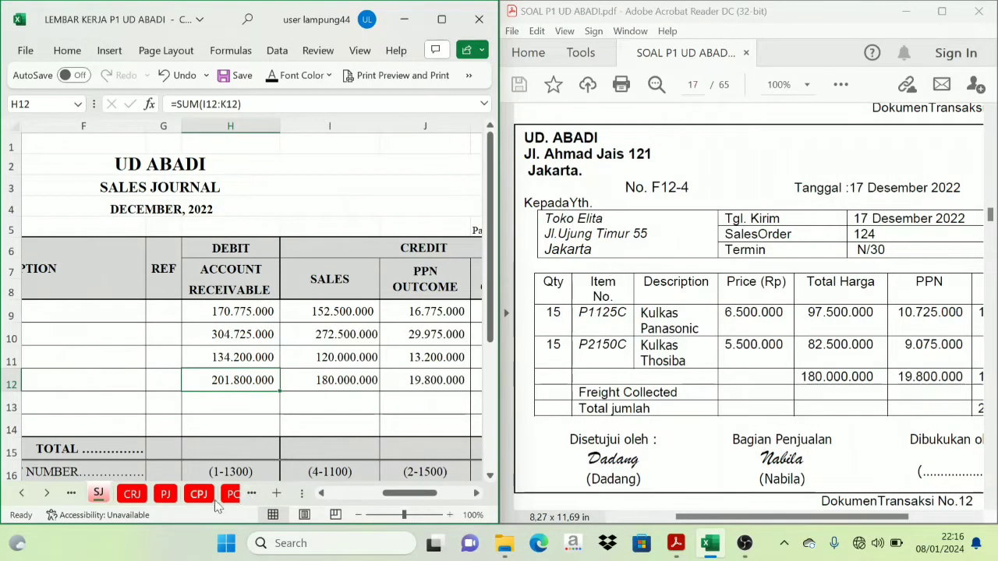
# Return to Toko Elita's card on the SLAR sheet and reveal the linked debit 201.800.000 in F45 with black font color
pyautogui.click(47, 496)
pyautogui.click(47, 496)
pyautogui.click(48, 496)
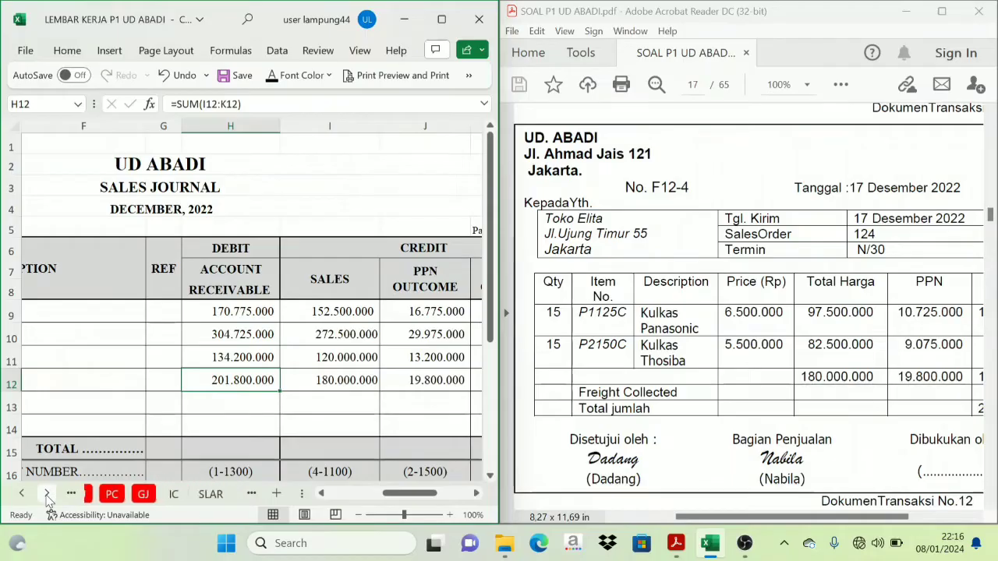
pyautogui.click(48, 496)
pyautogui.click(48, 496)
pyautogui.click(166, 493)
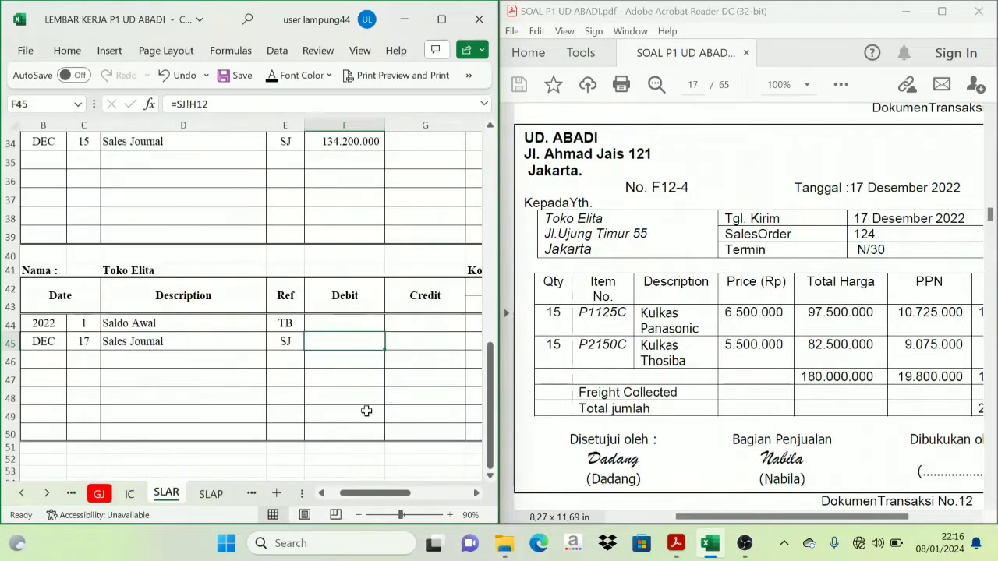
pyautogui.click(343, 294)
pyautogui.click(331, 344)
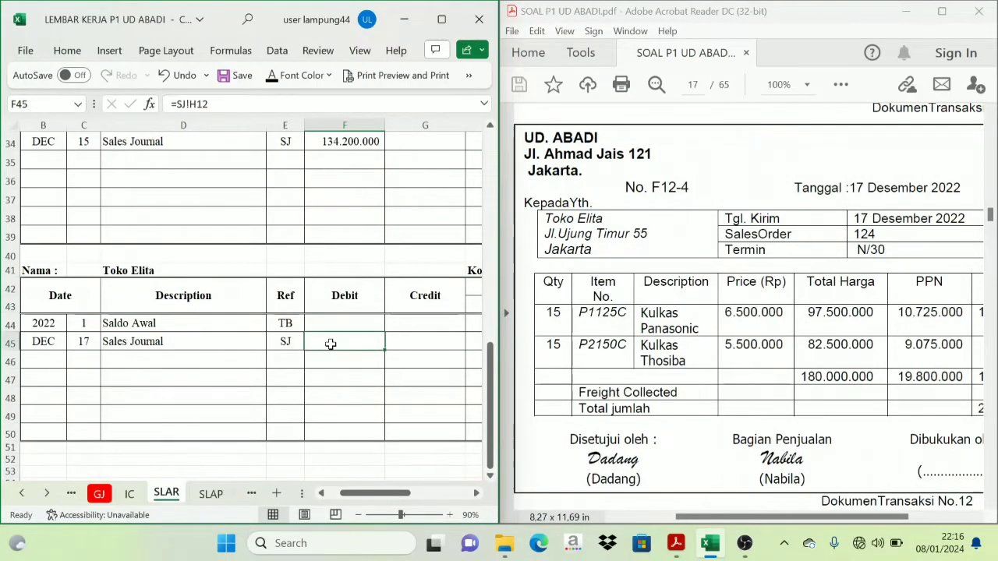
pyautogui.moveTo(352, 290); pyautogui.dragTo(410, 299)
pyautogui.click(338, 344)
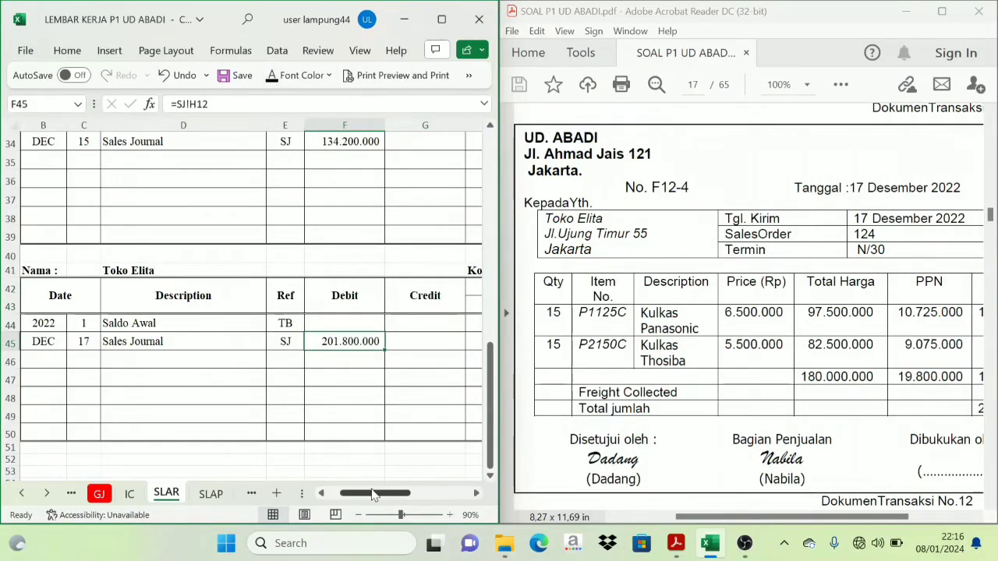
# Review Toko Elita's opening balance and new debit, and reveal their sum in Balance Debit cell H45 with black font color
pyautogui.moveTo(373, 494); pyautogui.dragTo(410, 502)
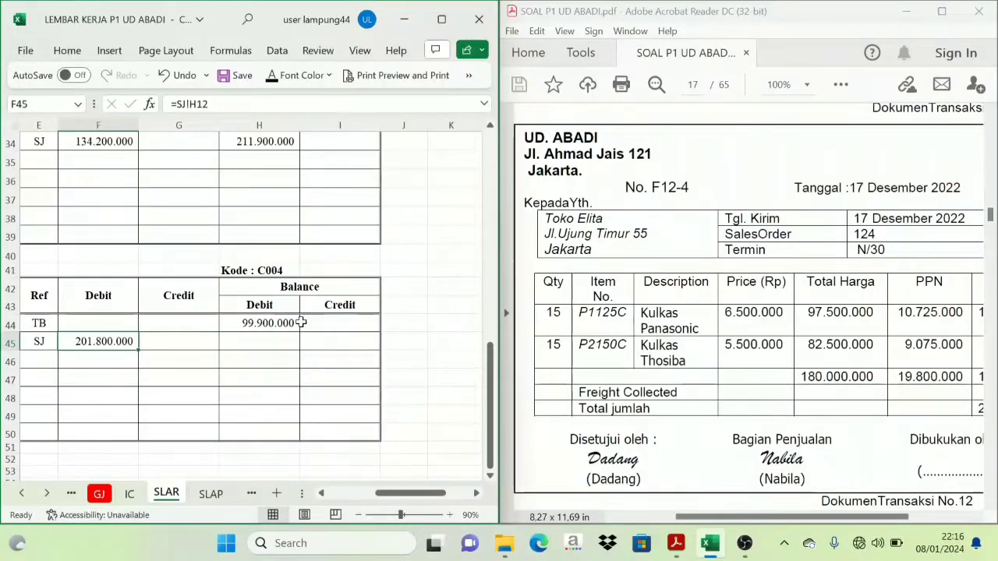
pyautogui.click(312, 287)
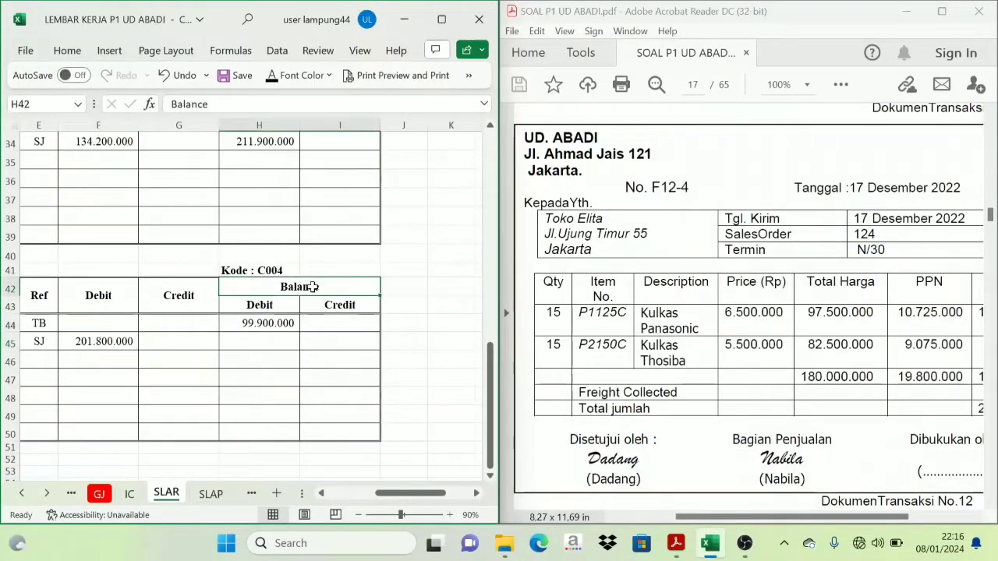
pyautogui.click(250, 331)
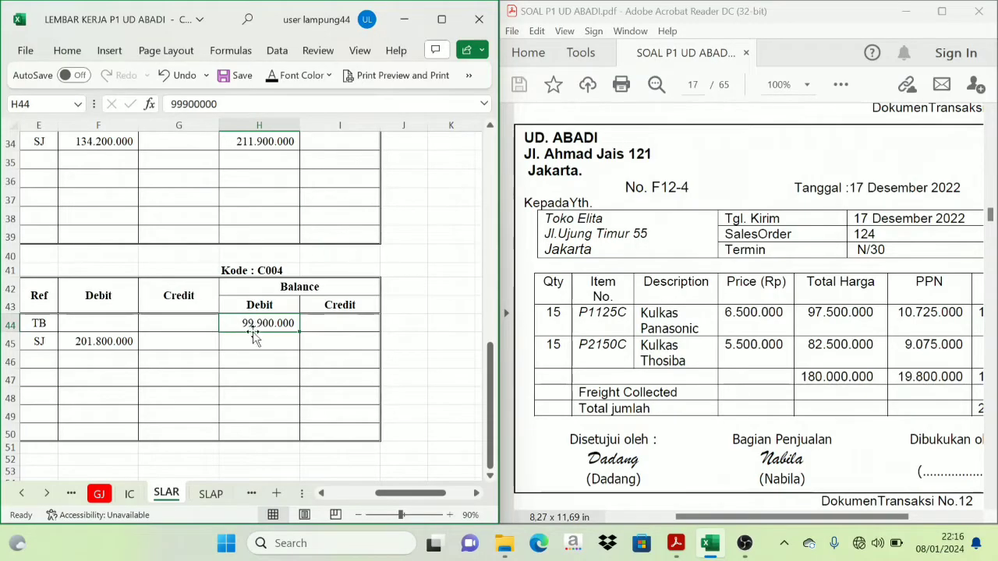
pyautogui.click(92, 343)
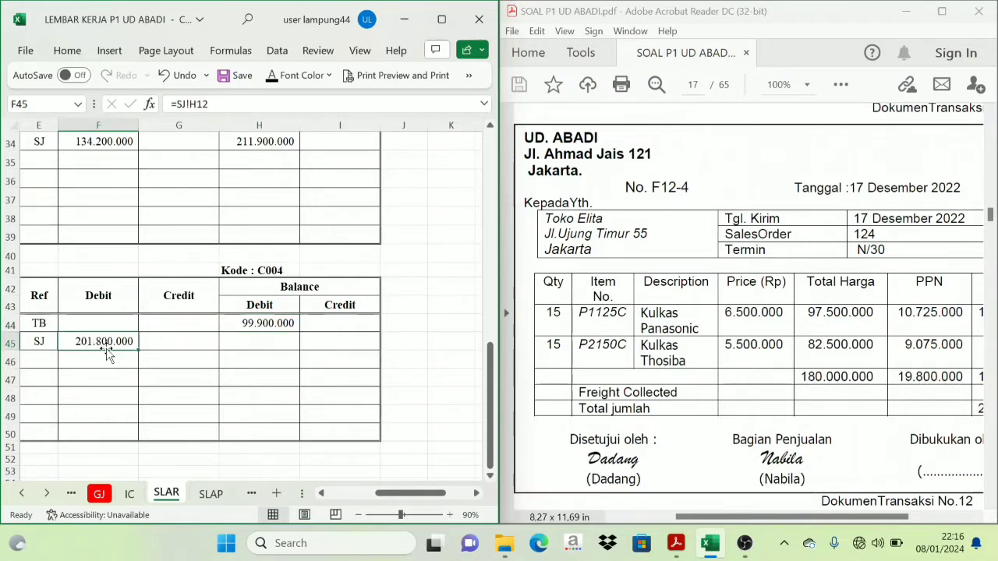
pyautogui.click(262, 308)
pyautogui.click(97, 340)
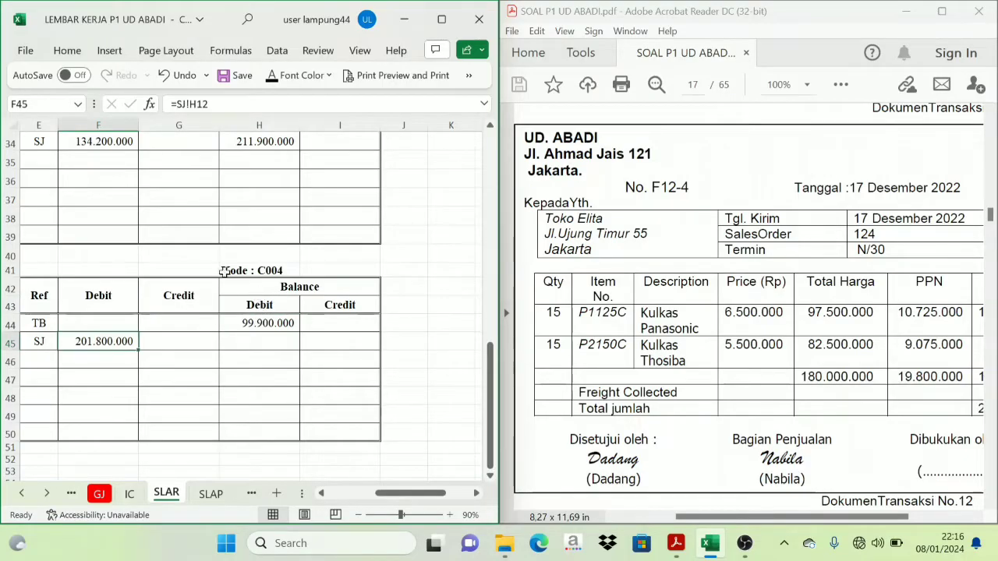
pyautogui.click(277, 344)
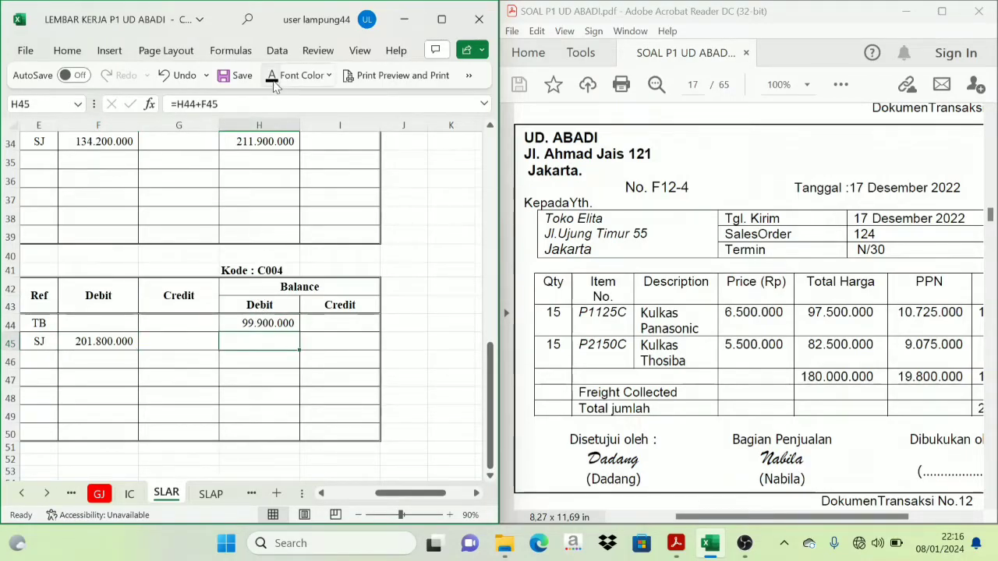
pyautogui.hotkey('ctrl', 'v')
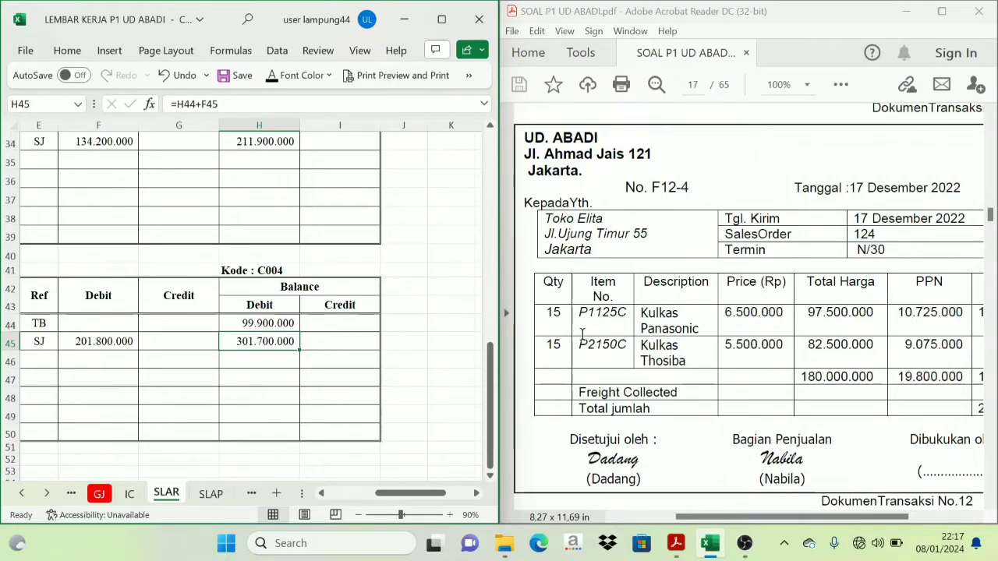
# Open the Kulkas Panasonic card on the IC sheet and reveal 17, F12-4 and Toko Elita in C18:E18 with black font color
pyautogui.click(130, 495)
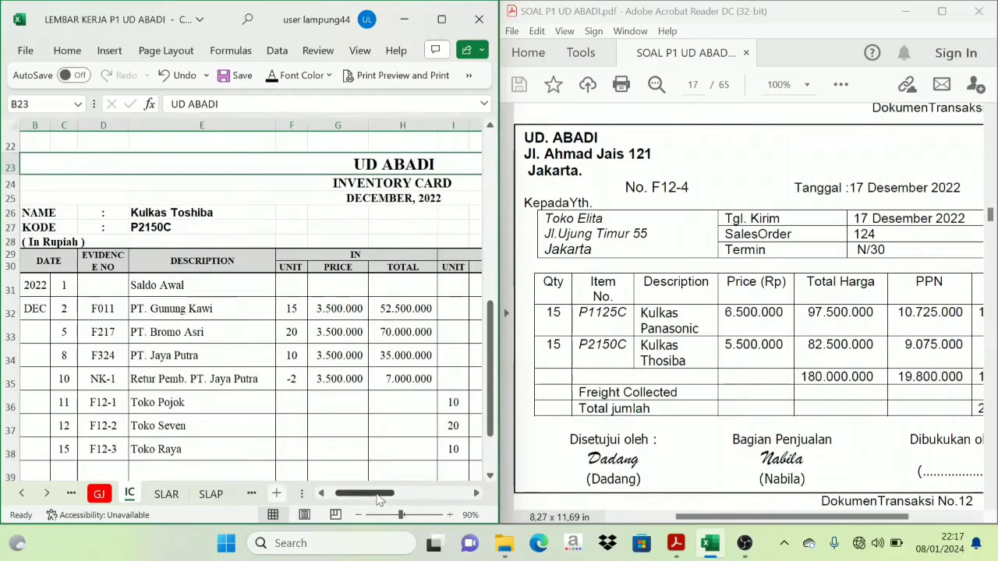
pyautogui.moveTo(377, 495); pyautogui.dragTo(367, 495)
pyautogui.scroll(5, 306, 427)
pyautogui.scroll(5, 304, 426)
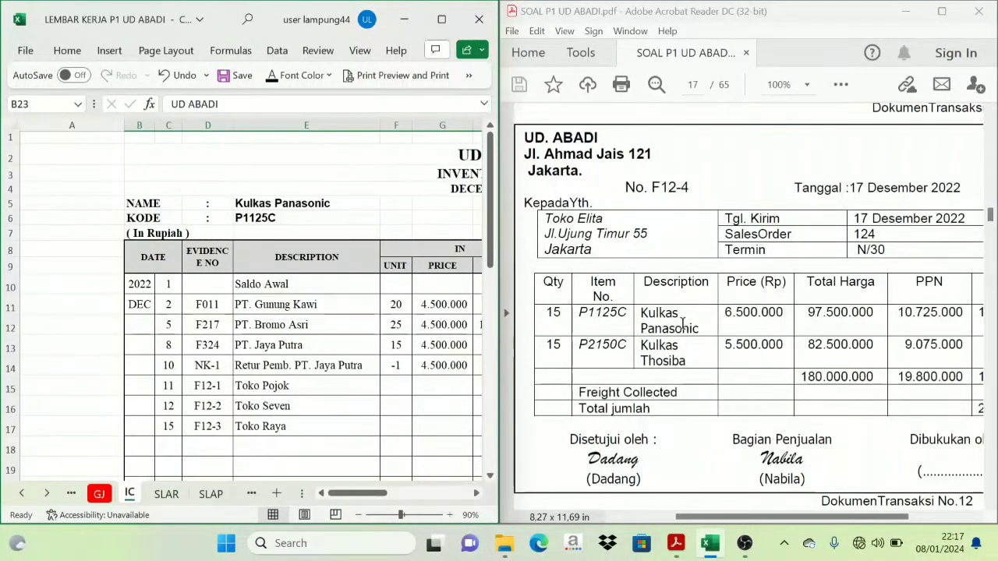
pyautogui.scroll(-2, 288, 315)
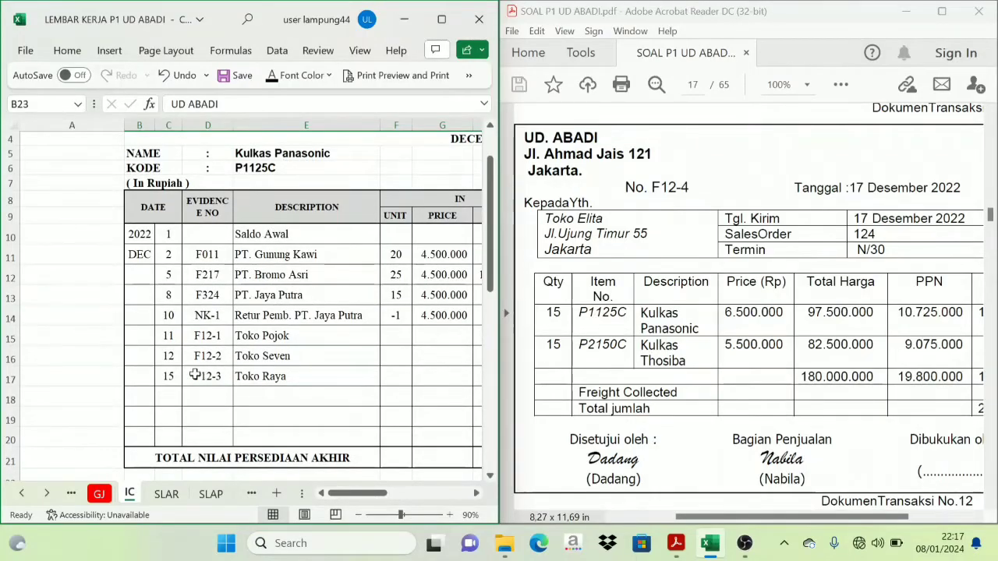
pyautogui.moveTo(173, 396); pyautogui.dragTo(254, 397)
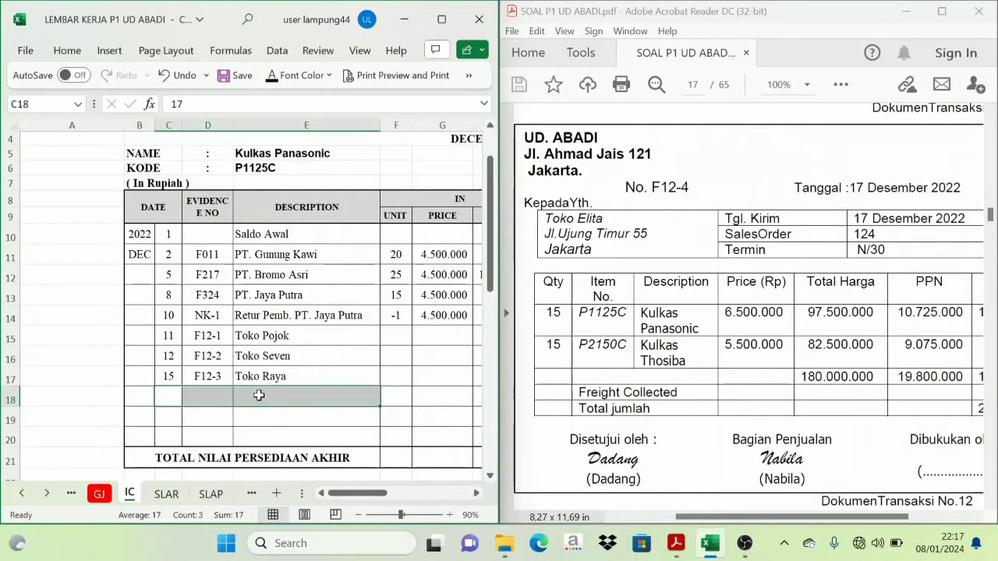
pyautogui.write('17\tF12-4\tToko Elita')
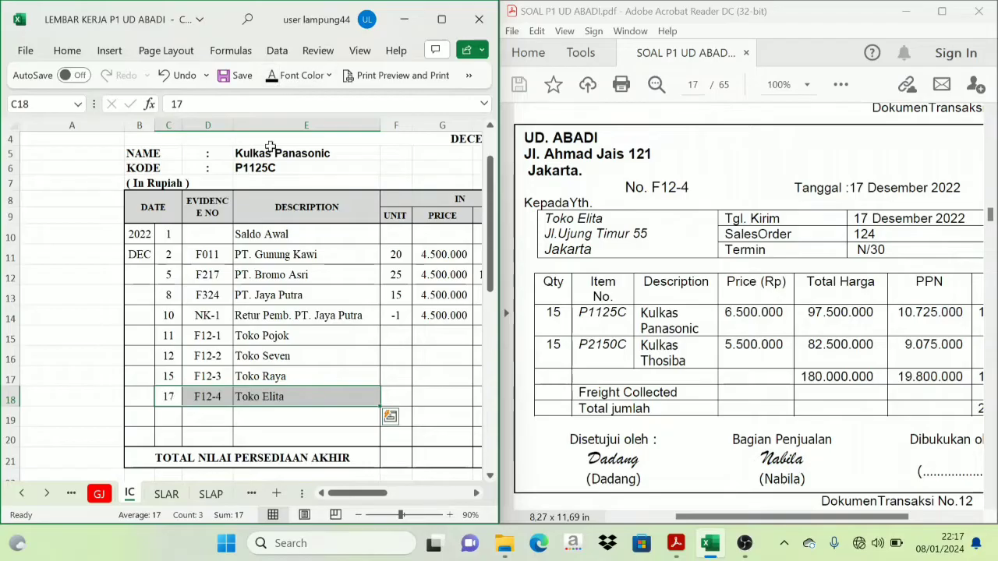
# Reveal the Kulkas Panasonic OUT entry in I18:K18 with black font color: 15 units, price 4.500.000 and total 67.500.000
pyautogui.moveTo(375, 495); pyautogui.dragTo(422, 499)
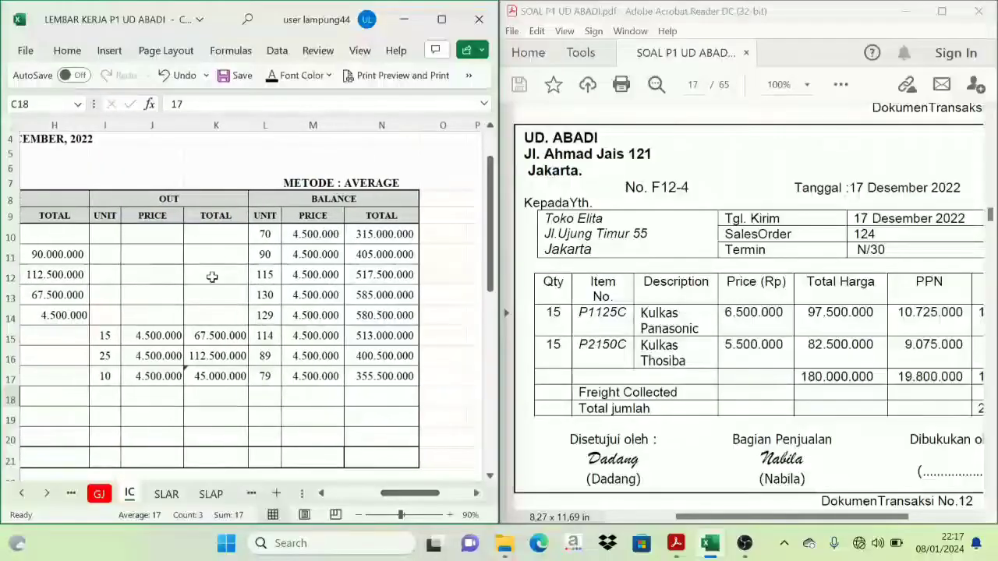
pyautogui.click(168, 203)
pyautogui.click(107, 398)
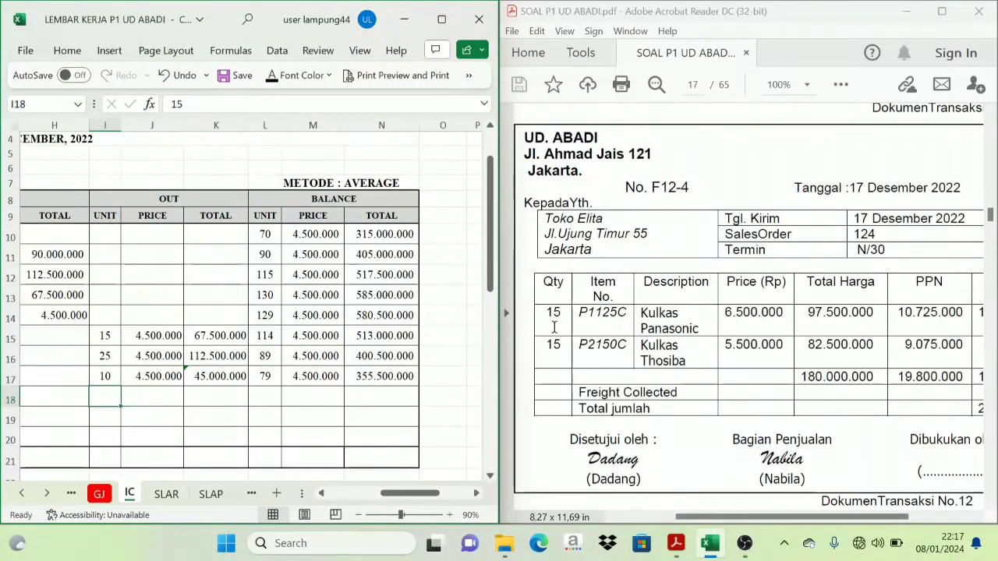
pyautogui.click(272, 78)
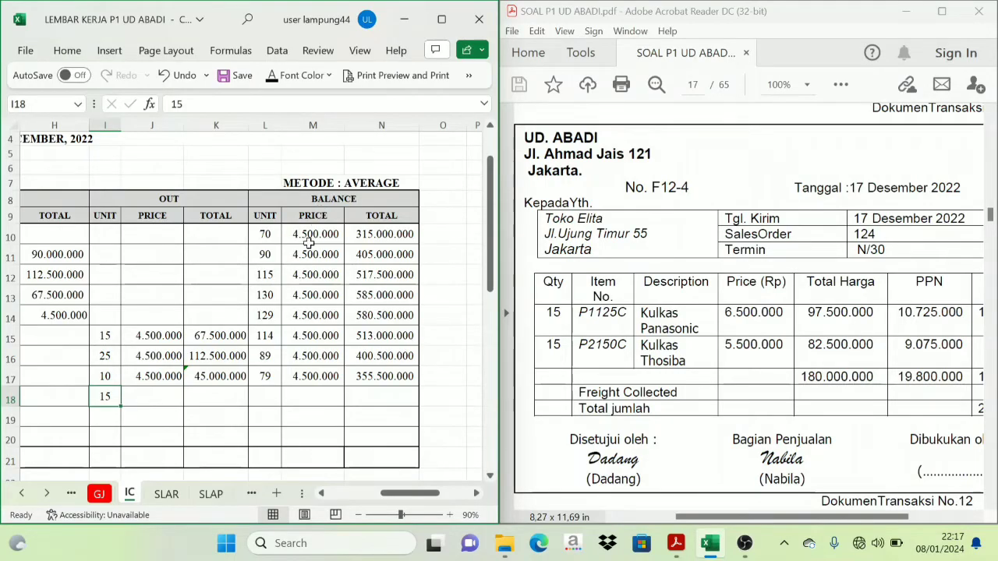
pyautogui.click(153, 396)
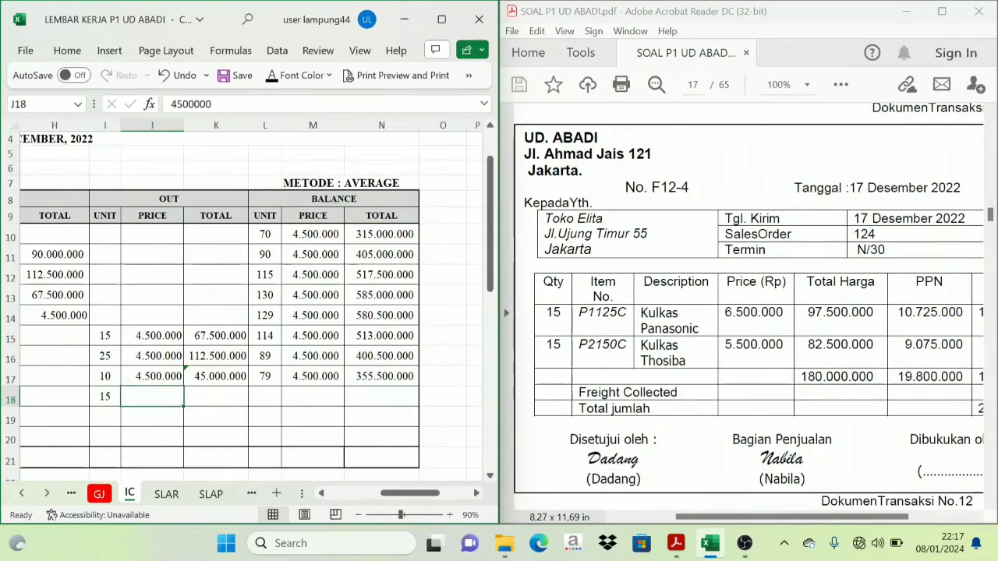
pyautogui.click(272, 81)
pyautogui.click(216, 399)
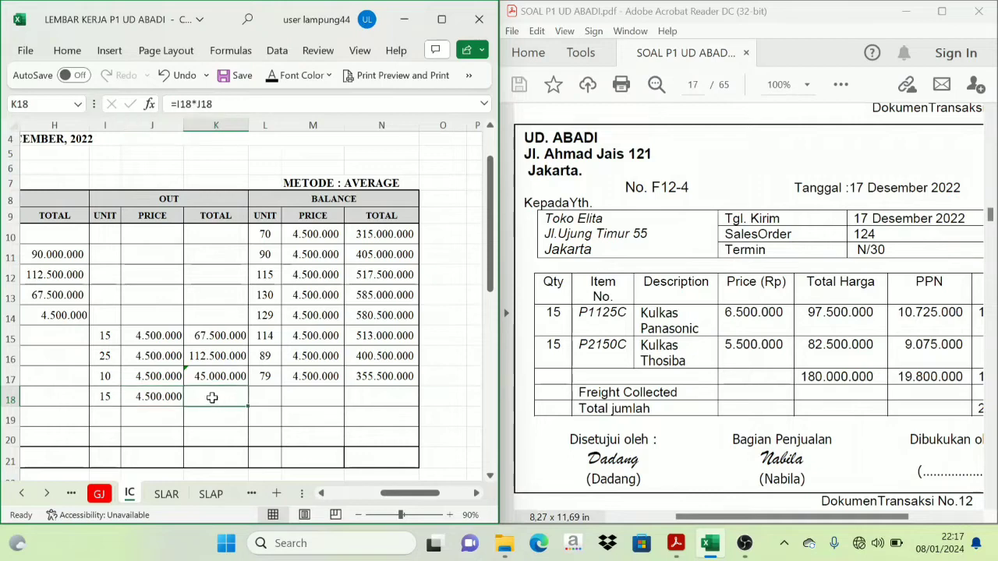
pyautogui.click(270, 83)
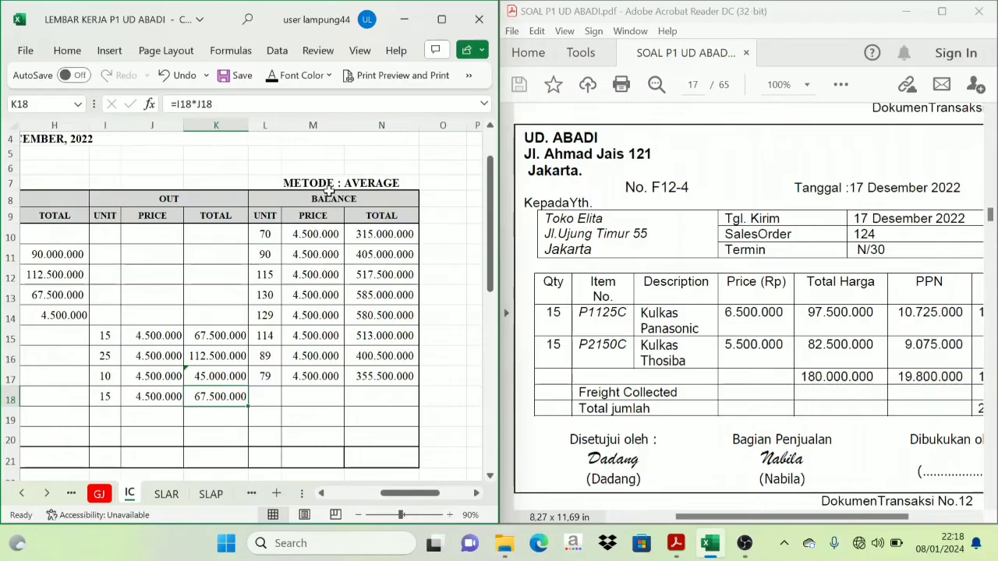
# Reveal the Kulkas Panasonic balance in L18:N18 with black font color: 64 units, price 4.500.000 and total 288.000.000
pyautogui.click(267, 393)
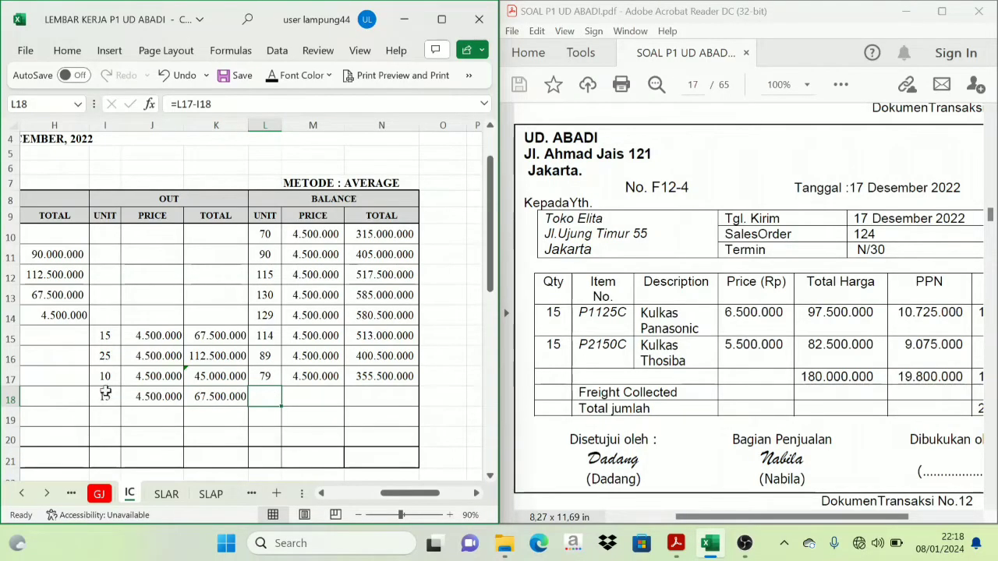
pyautogui.click(271, 77)
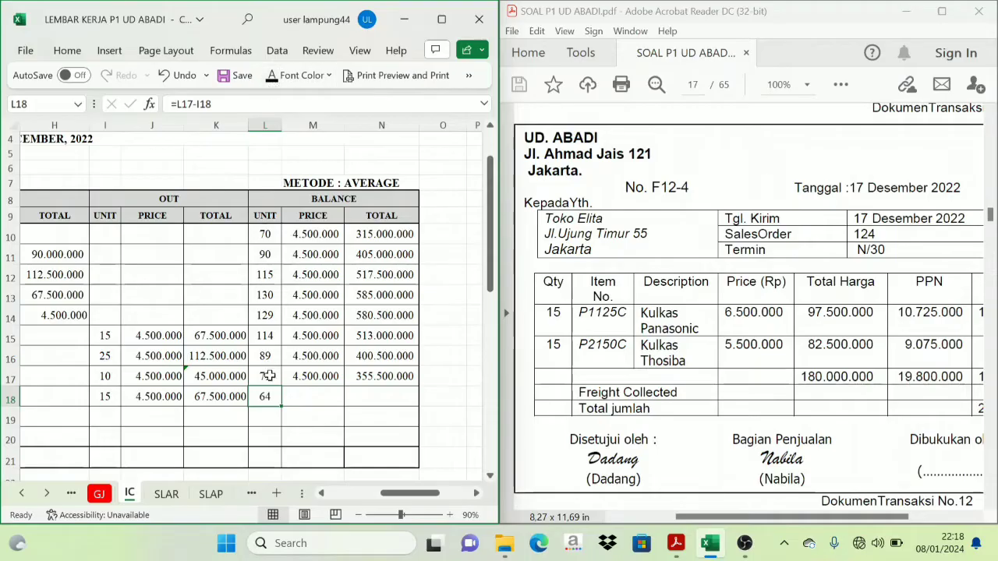
pyautogui.click(308, 397)
pyautogui.click(271, 77)
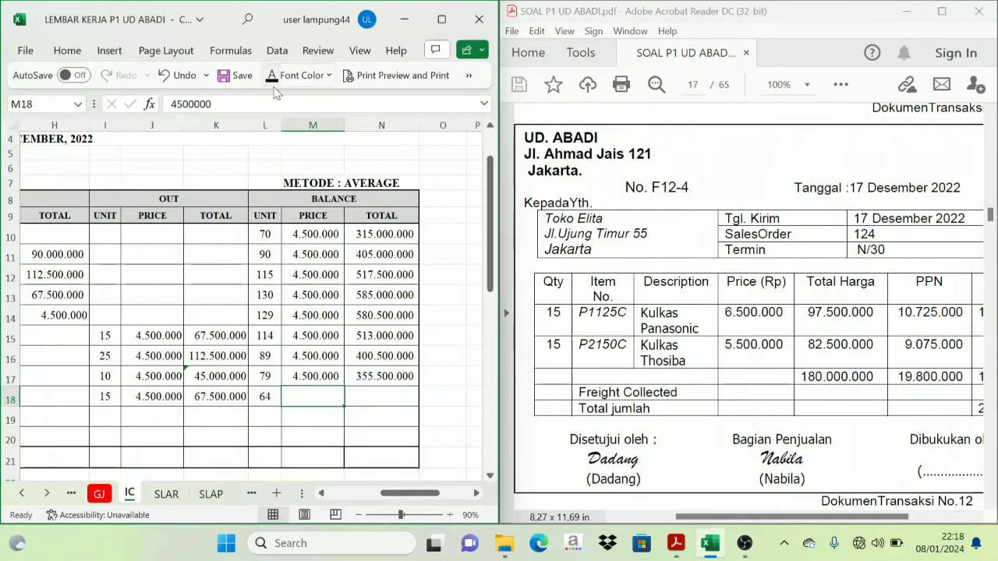
pyautogui.click(369, 402)
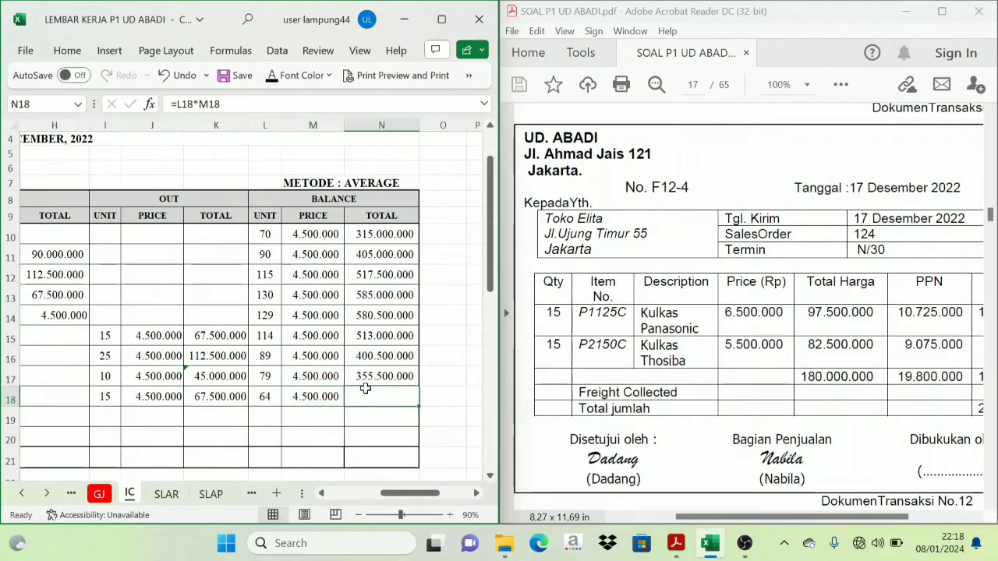
pyautogui.click(271, 77)
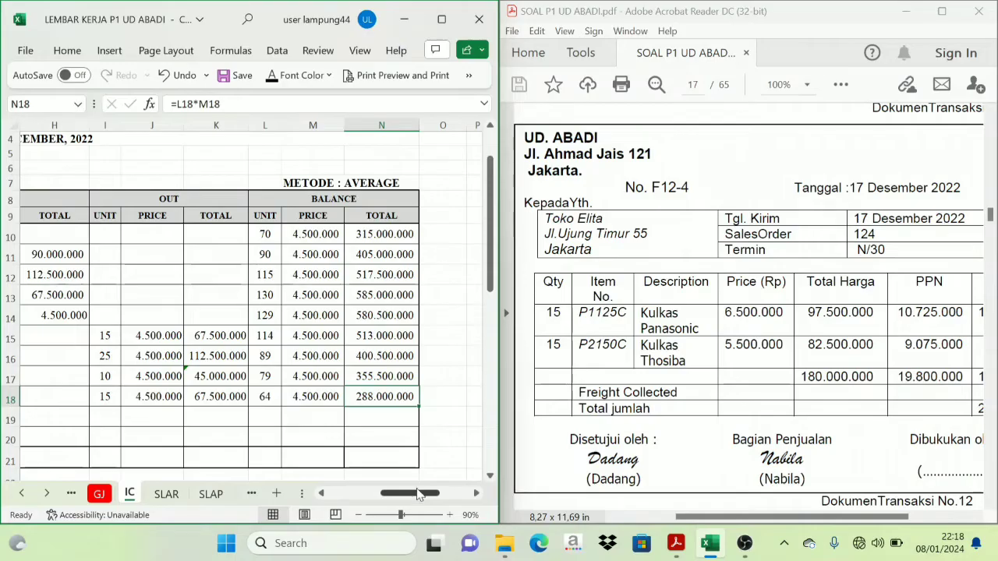
# Reveal 17, F12-4 and Toko Elita in C39:E39 of the Kulkas Toshiba card with black font color
pyautogui.moveTo(417, 496); pyautogui.dragTo(361, 497)
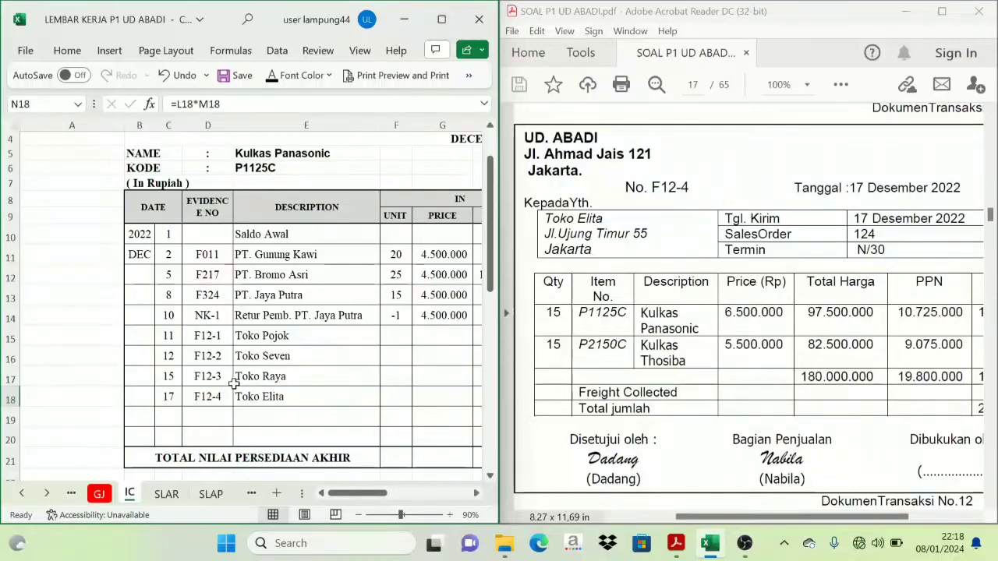
pyautogui.scroll(-7, 272, 340)
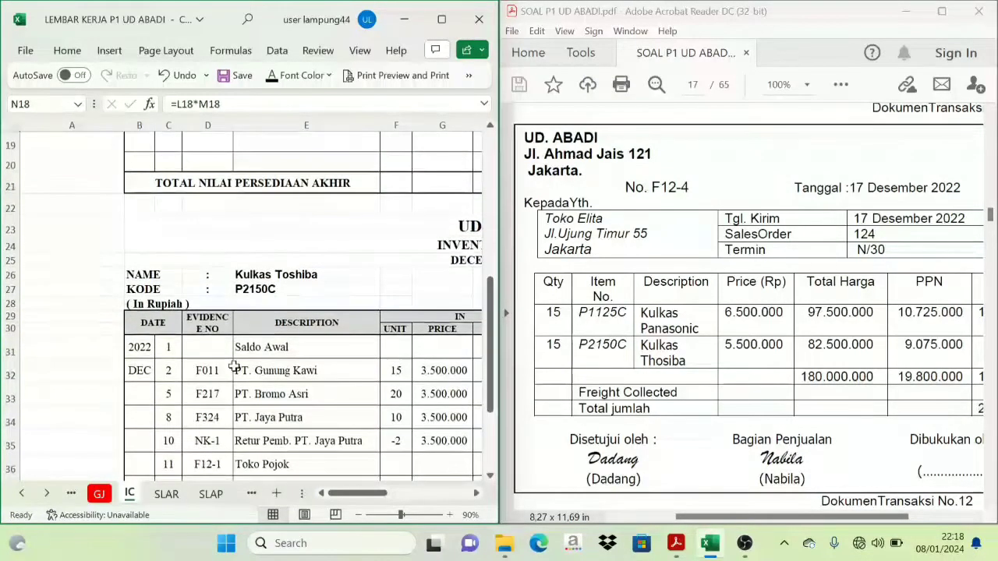
pyautogui.moveTo(173, 414); pyautogui.dragTo(274, 414)
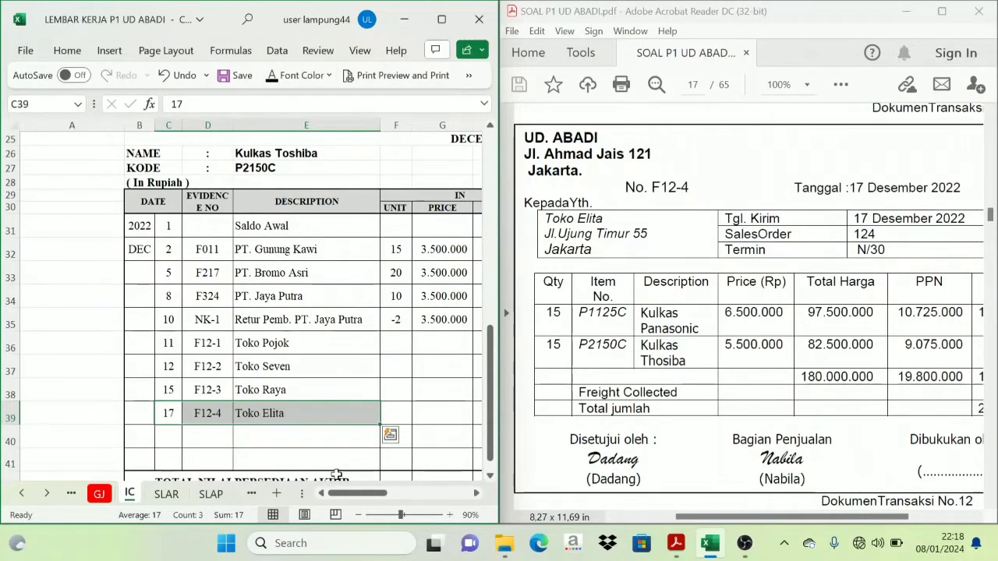
# Reveal the Kulkas Toshiba OUT entry in I39:K39 with black font color: 15 units, price 3.500.000 and total 52.500.000
pyautogui.moveTo(360, 499); pyautogui.dragTo(411, 506)
pyautogui.click(109, 413)
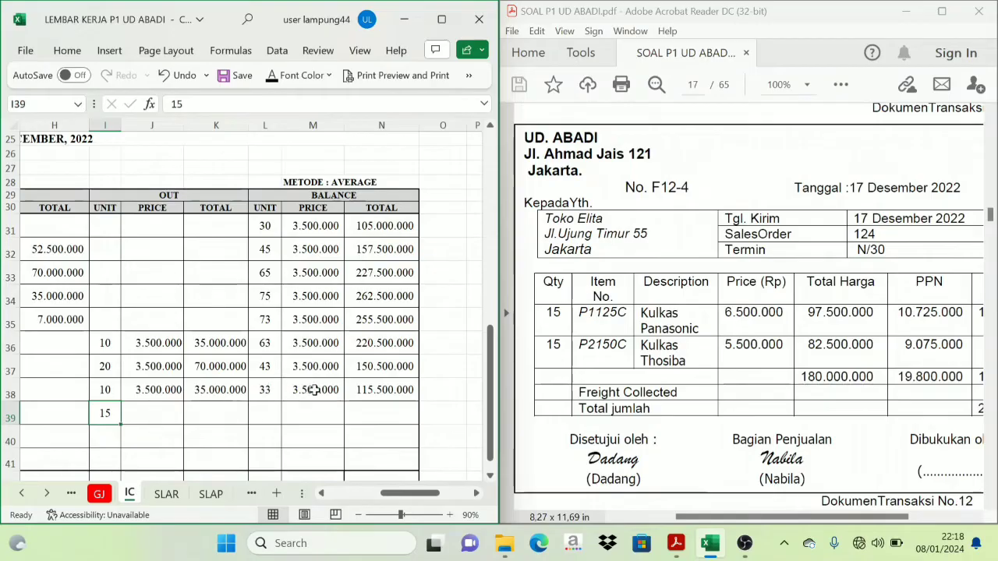
pyautogui.click(150, 416)
pyautogui.click(272, 77)
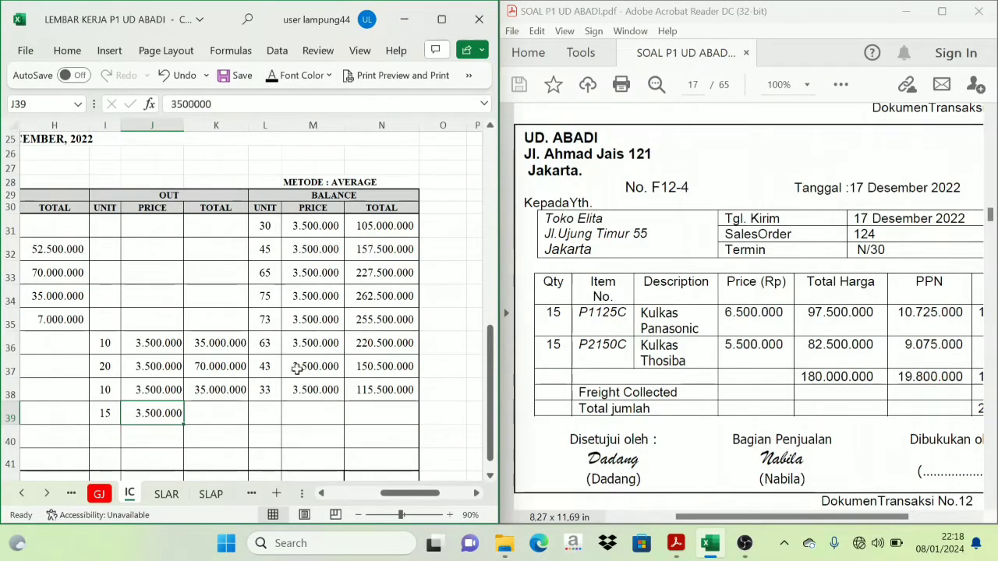
pyautogui.click(200, 419)
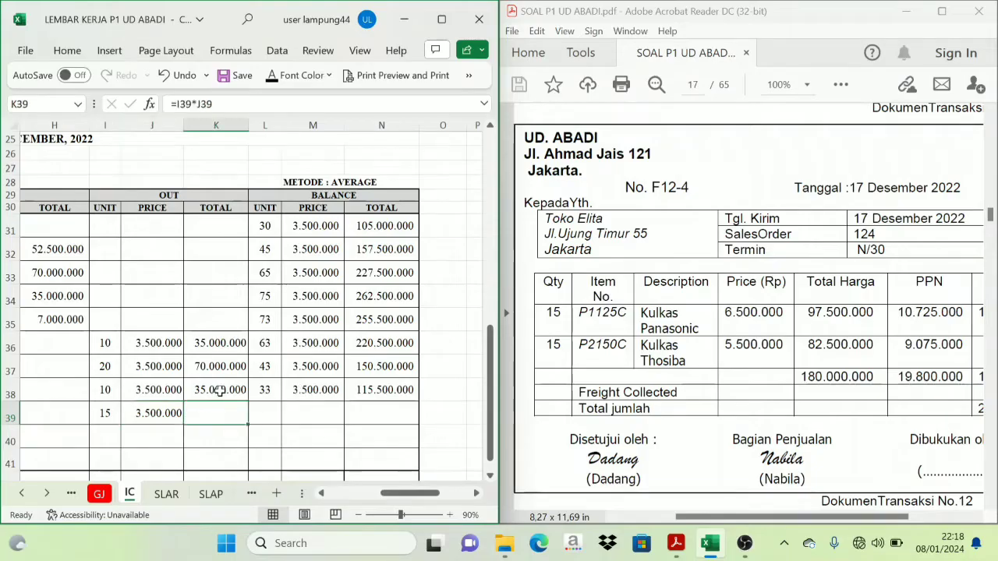
pyautogui.click(272, 75)
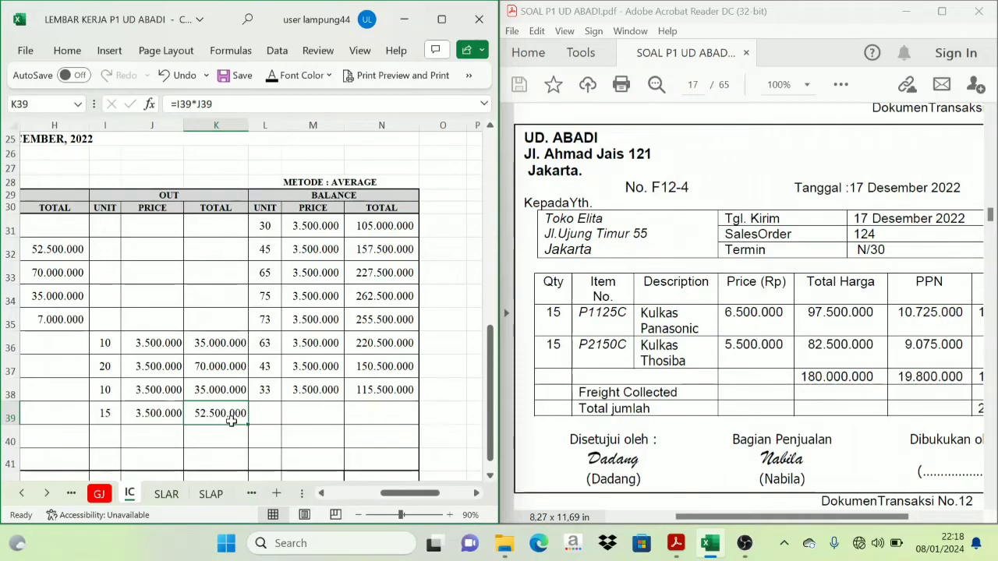
# Reveal the Kulkas Toshiba balance in L39:N39 with black font color: 18 units, price 3.500.000 and total 63.000.000
pyautogui.click(261, 418)
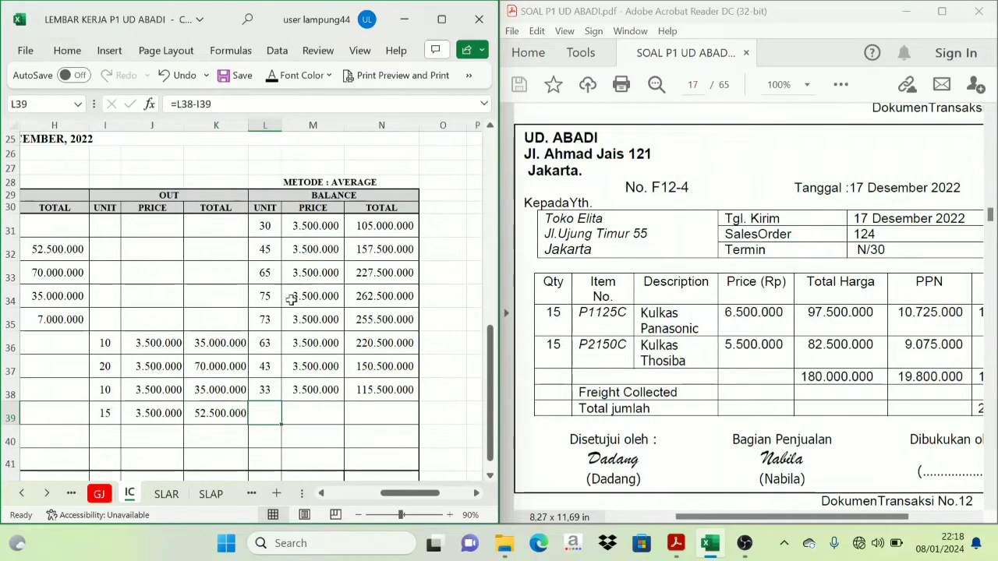
pyautogui.click(265, 392)
pyautogui.click(266, 418)
pyautogui.click(107, 416)
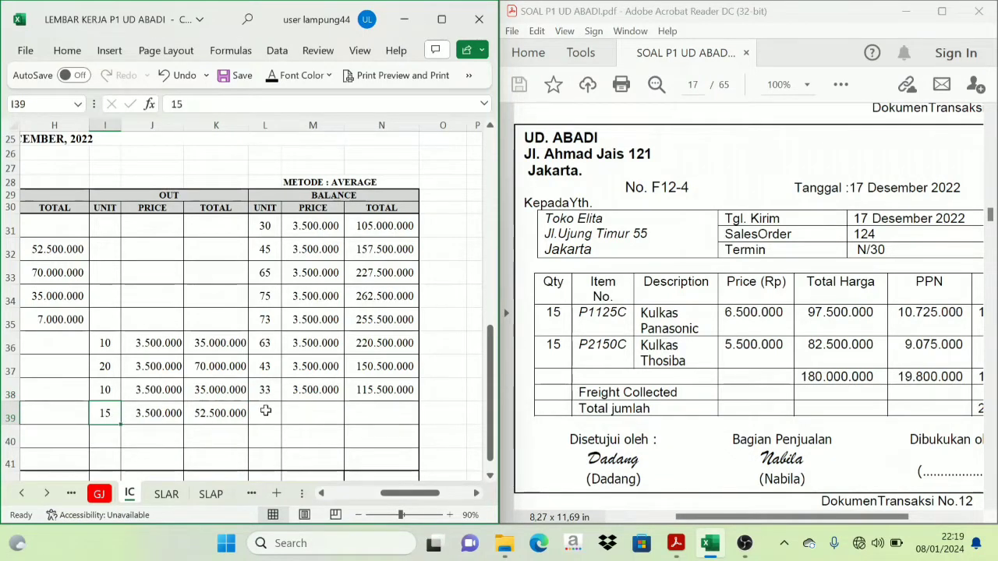
pyautogui.click(266, 413)
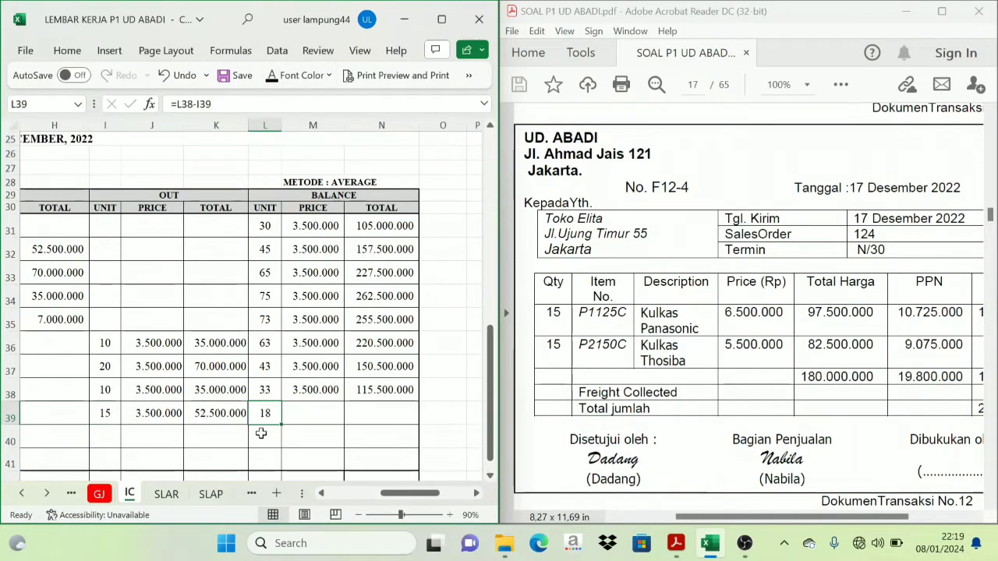
pyautogui.click(300, 413)
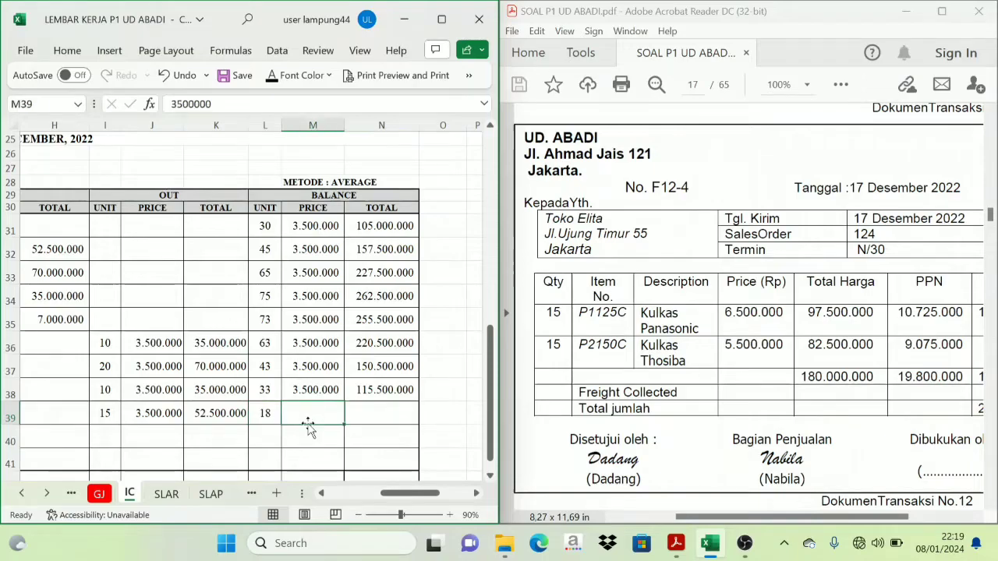
pyautogui.click(273, 75)
pyautogui.click(386, 422)
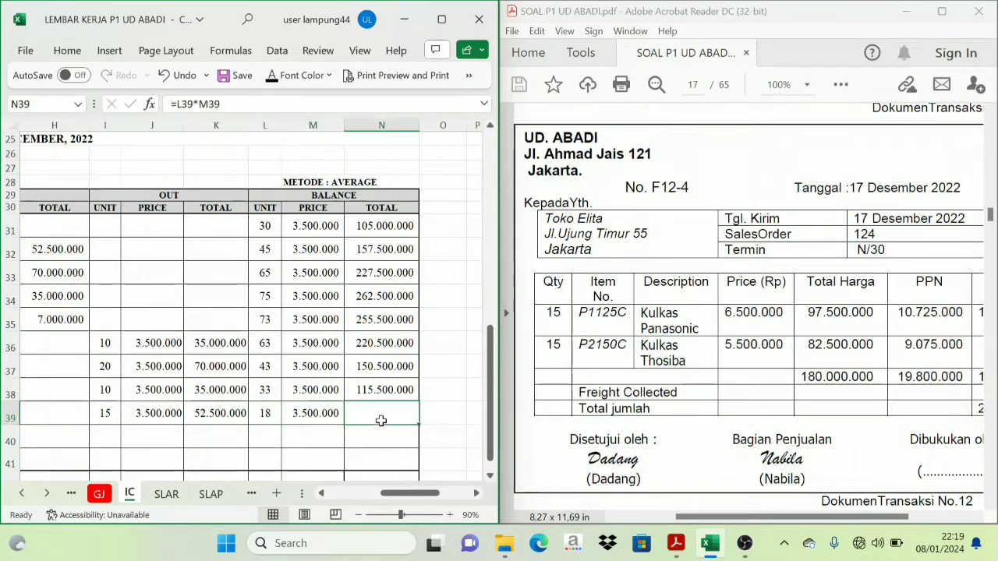
pyautogui.click(273, 81)
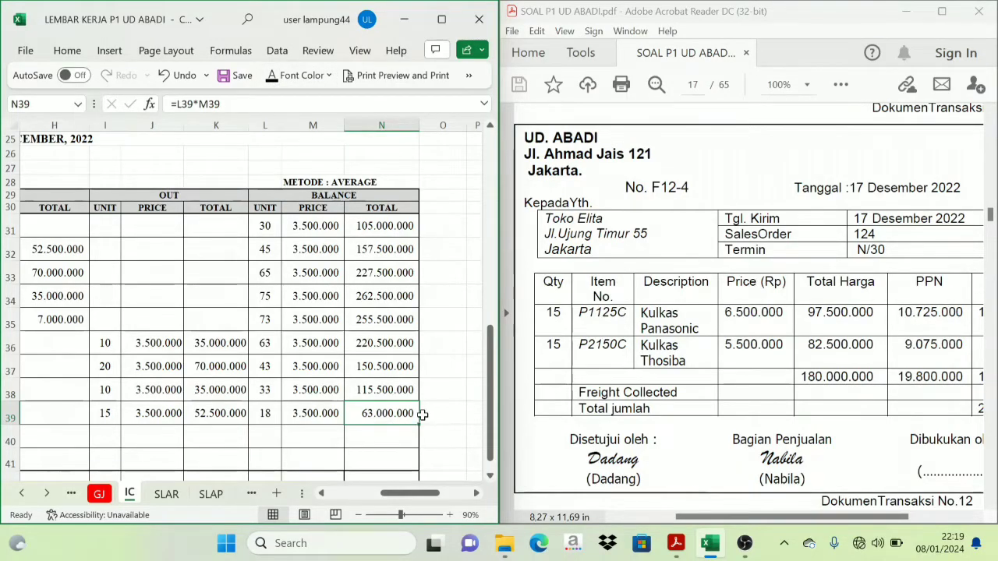
# Review the Toko Elita OUT units and totals in row 39 of the Toshiba card and row 18 of the Panasonic card
pyautogui.click(215, 414)
pyautogui.click(102, 414)
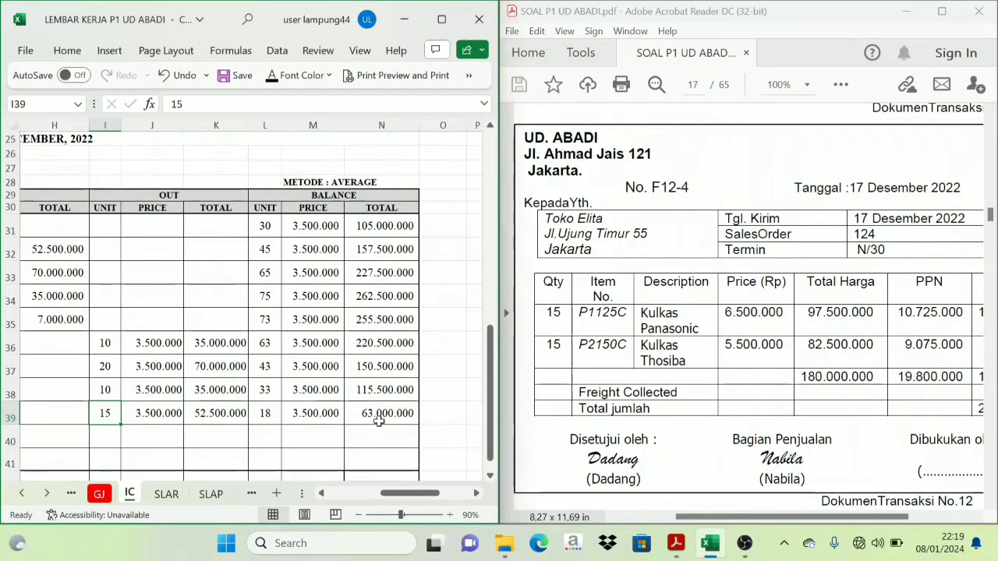
pyautogui.click(222, 419)
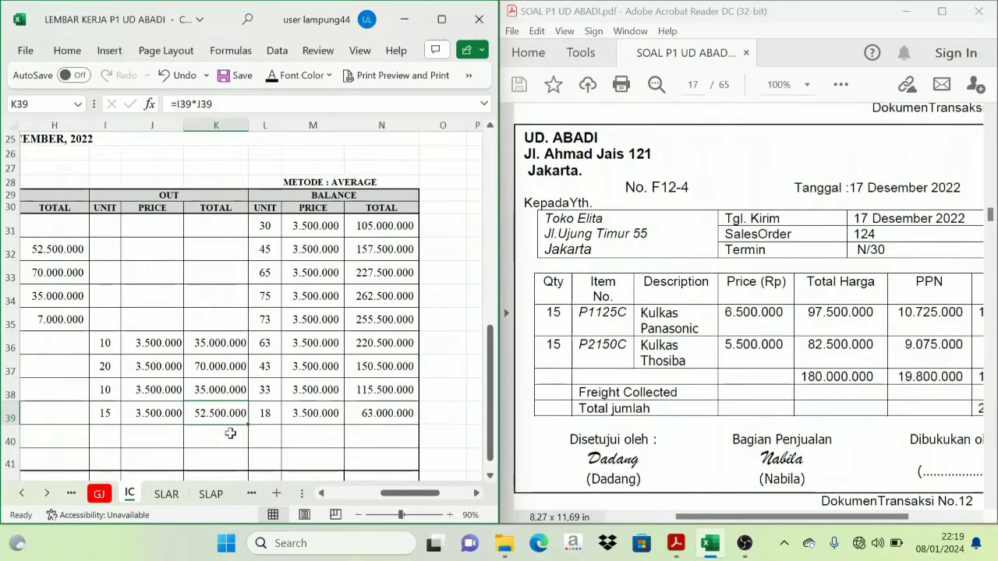
pyautogui.scroll(6, 219, 441)
pyautogui.scroll(1, 215, 448)
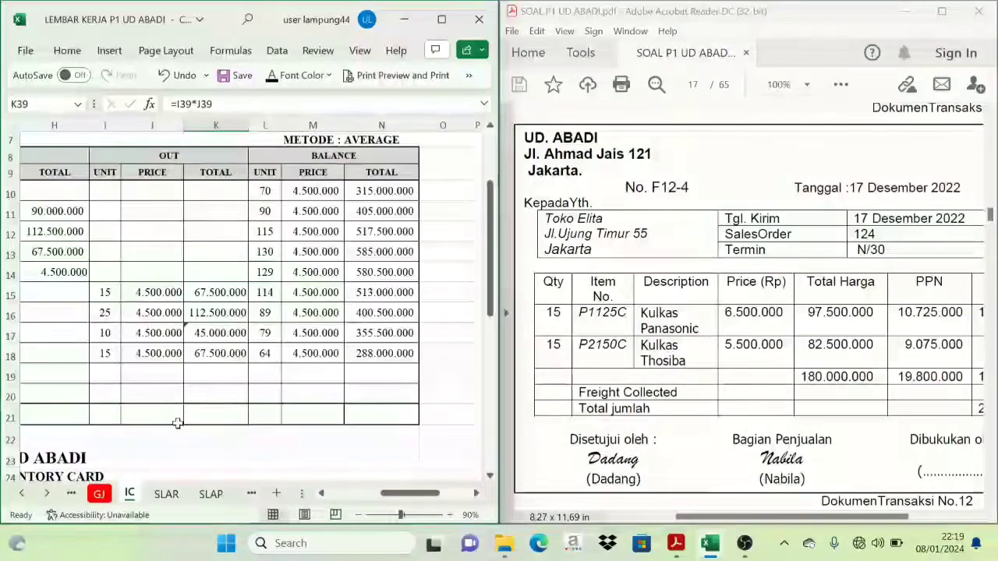
pyautogui.click(108, 348)
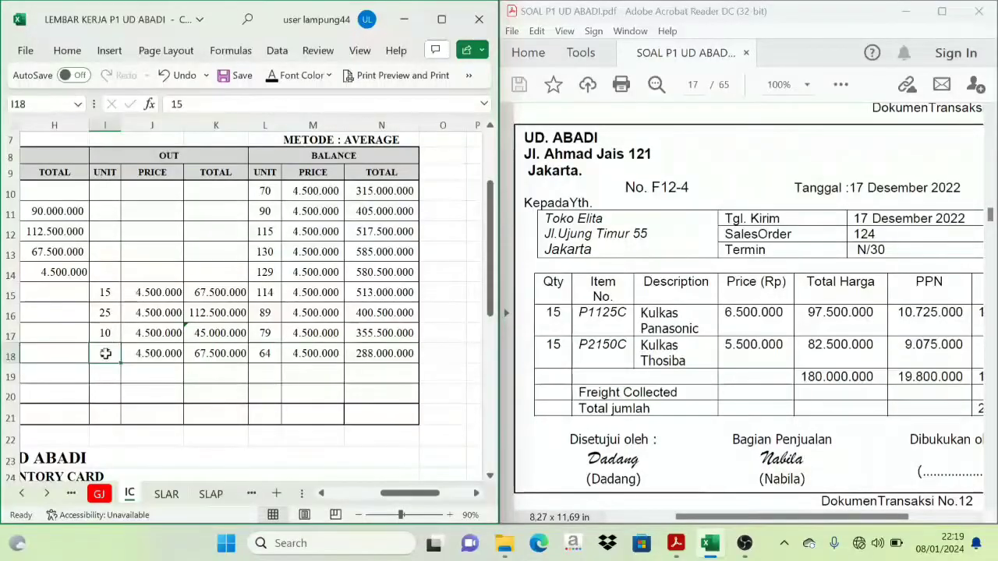
pyautogui.click(223, 354)
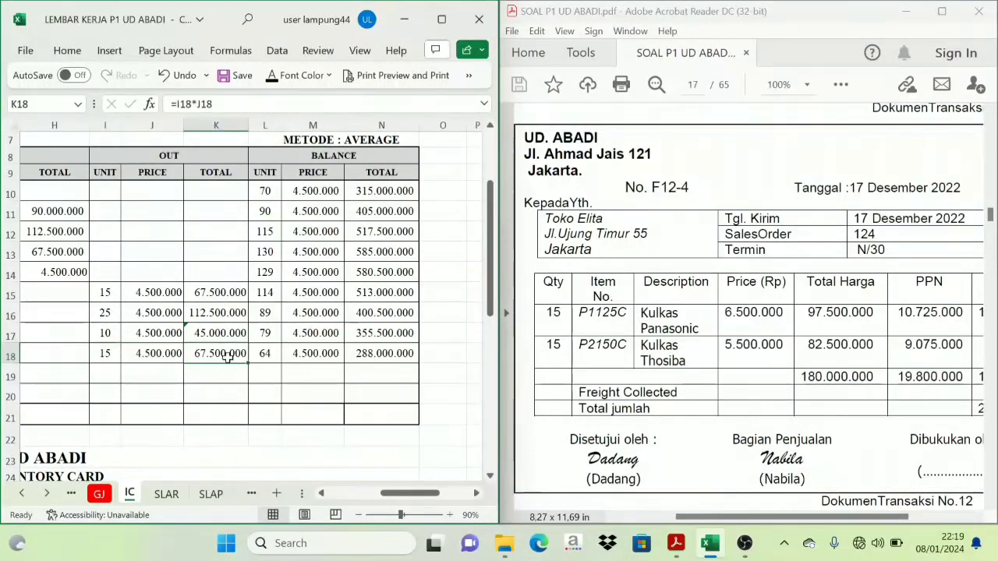
pyautogui.scroll(-6, 201, 398)
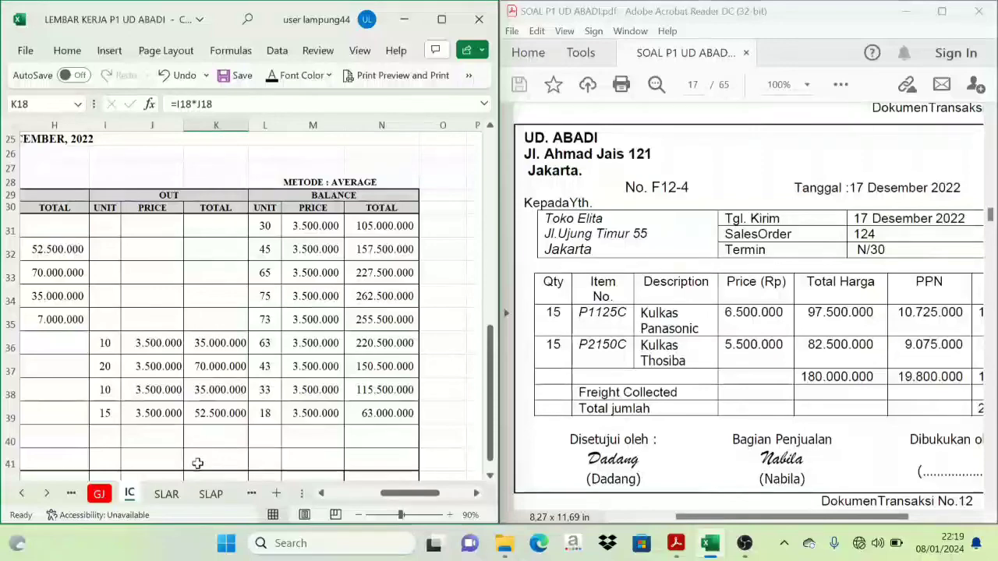
# Open the GJ sheet and reveal the date 17 and evidence number F12-4 in C25:D25 with black font color
pyautogui.click(99, 494)
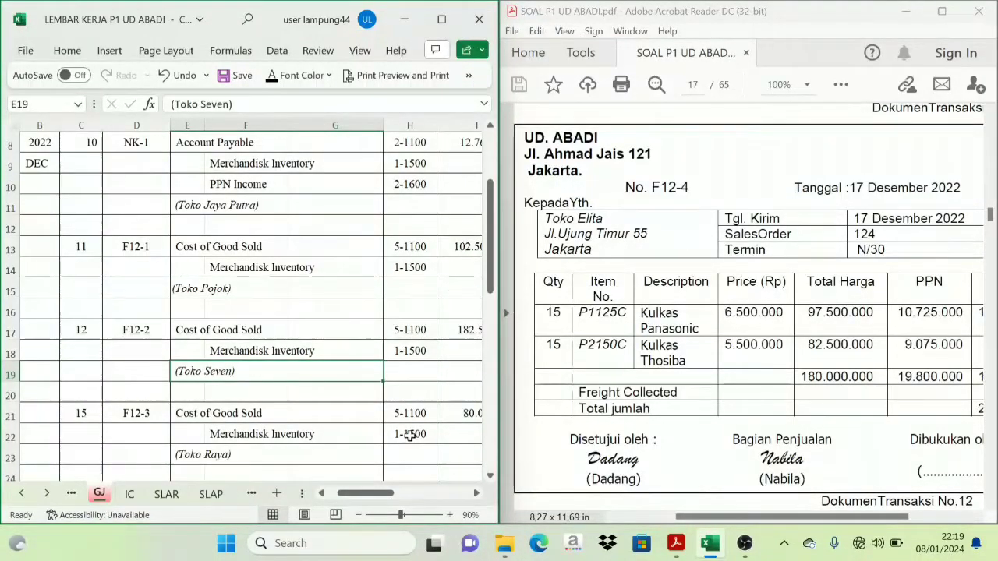
pyautogui.scroll(-2, 405, 432)
pyautogui.scroll(5, 379, 429)
pyautogui.scroll(-5, 377, 428)
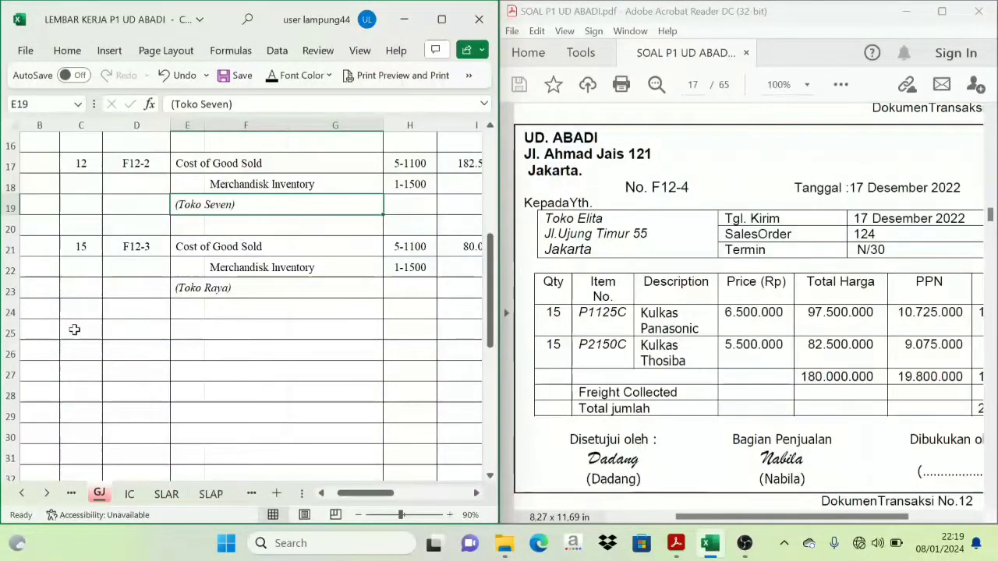
pyautogui.moveTo(78, 330); pyautogui.dragTo(137, 330)
pyautogui.click(272, 77)
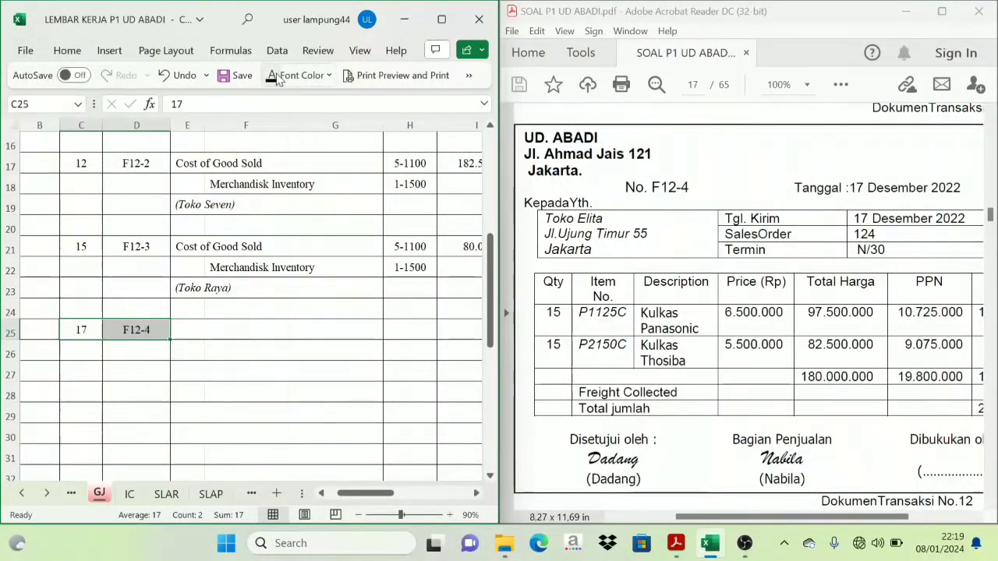
# Reveal Cost of Good Sold, Merchandisk Inventory and (Toko Elita) in E25:G27 and account codes 5-1100 and 1-1500 in H25:H26
pyautogui.click(189, 334)
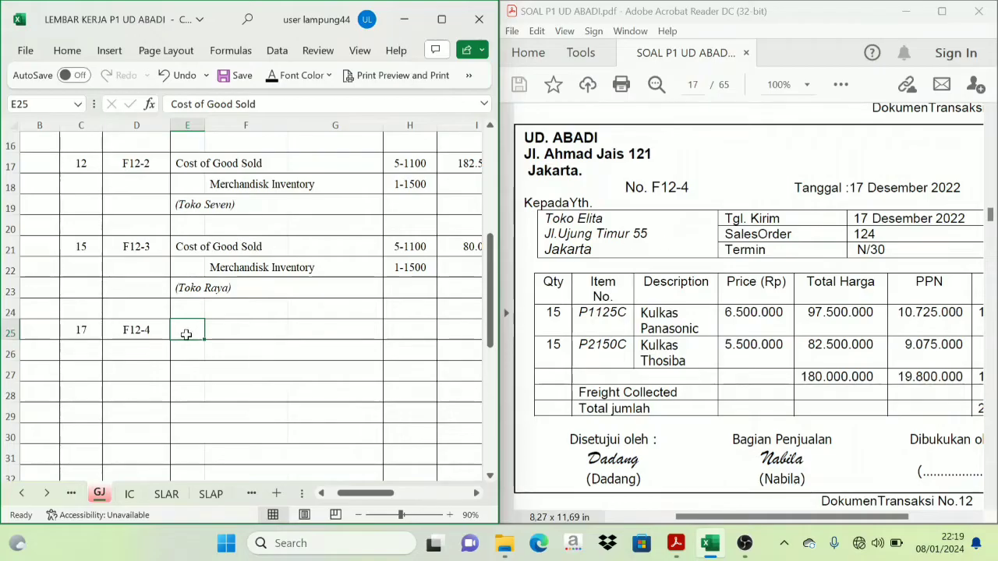
pyautogui.moveTo(185, 333); pyautogui.dragTo(262, 363)
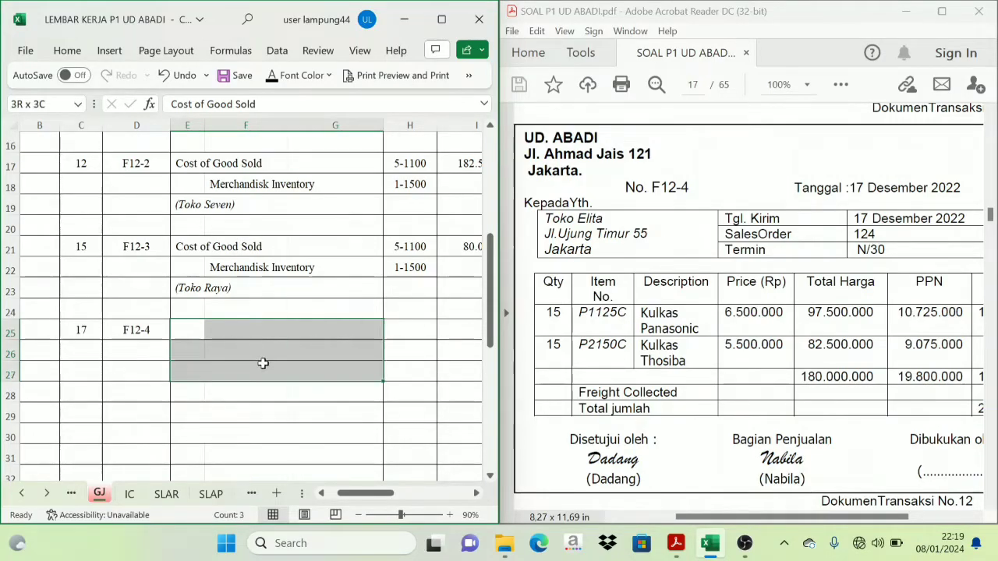
pyautogui.write('Cost of Good Sold Merchandisk Inventory (Toko Elita)')
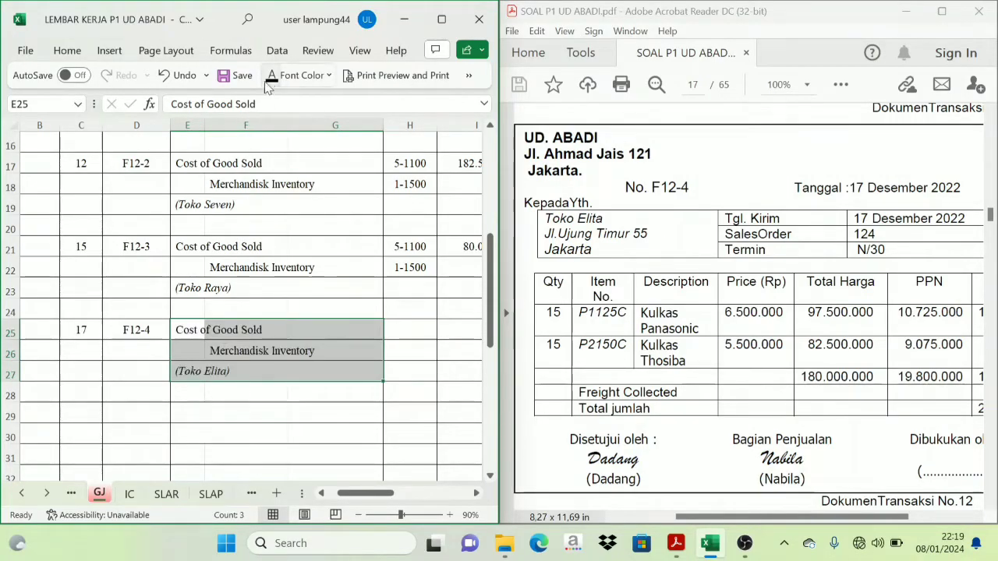
pyautogui.click(198, 331)
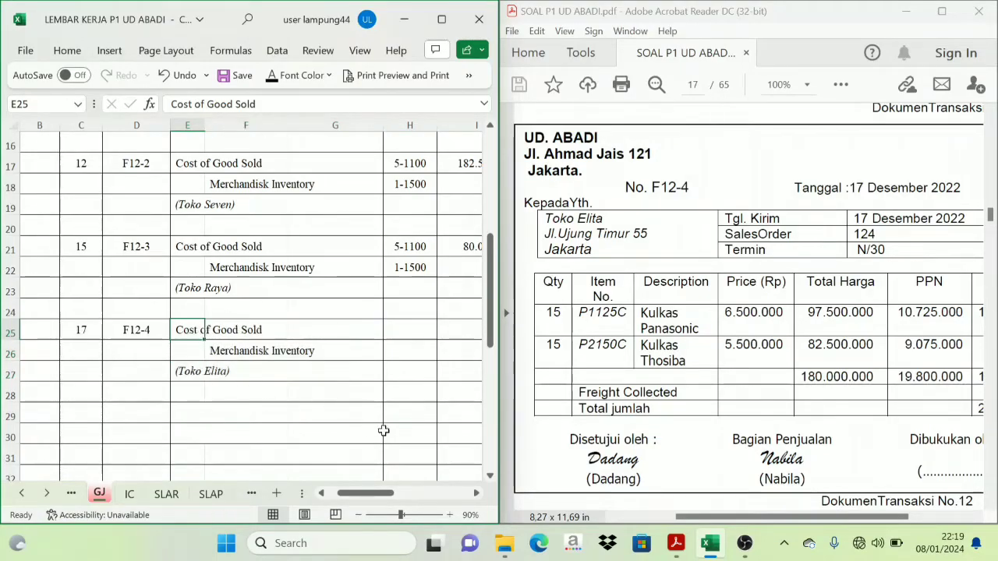
pyautogui.click(409, 330)
pyautogui.hotkey('ctrl', 'v')
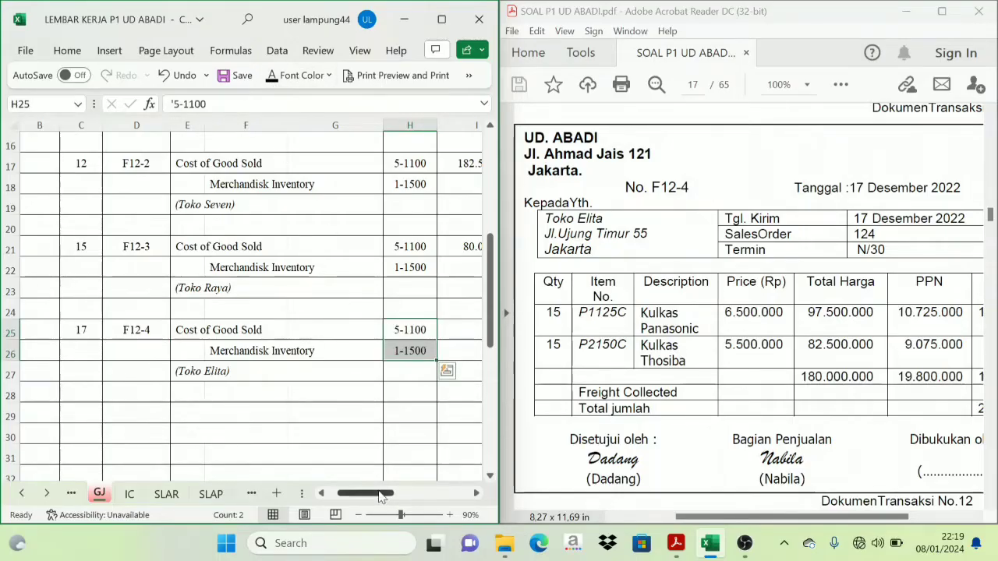
# Examine the journal amount cells I25 and J26 and their source OUT totals in K18 and K39 of the IC sheet
pyautogui.moveTo(381, 496); pyautogui.dragTo(409, 494)
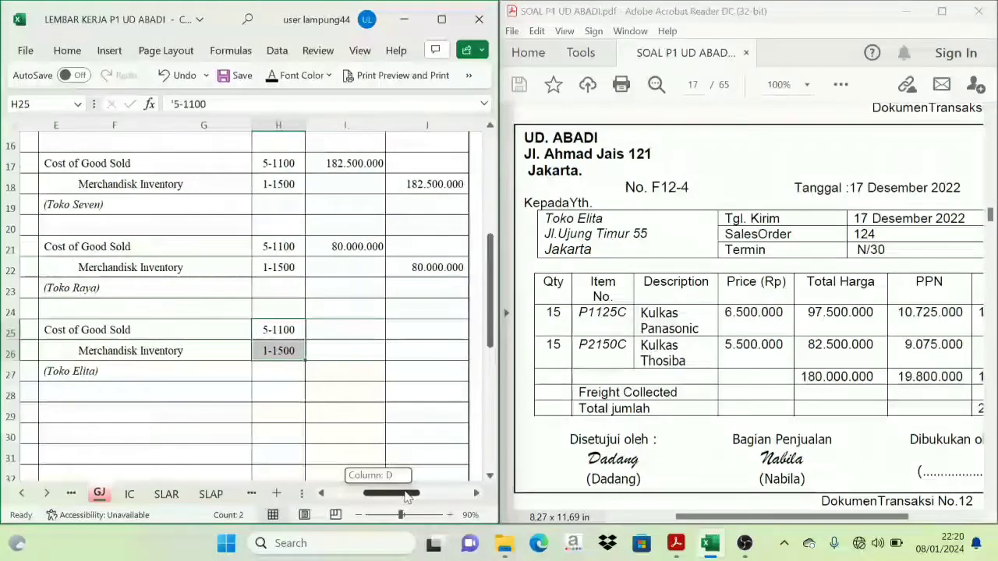
pyautogui.click(326, 332)
pyautogui.click(380, 351)
pyautogui.click(326, 332)
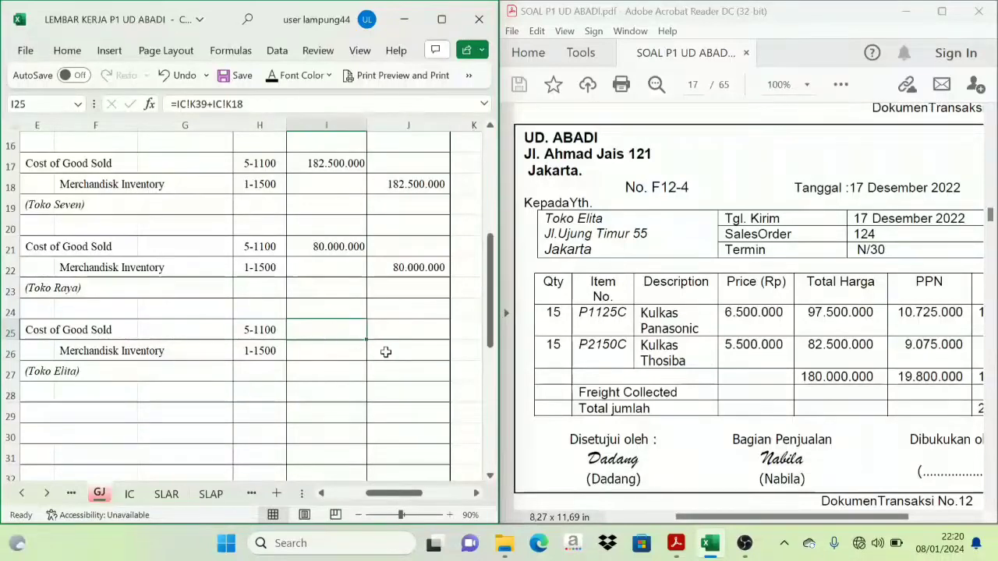
pyautogui.click(386, 351)
pyautogui.click(130, 493)
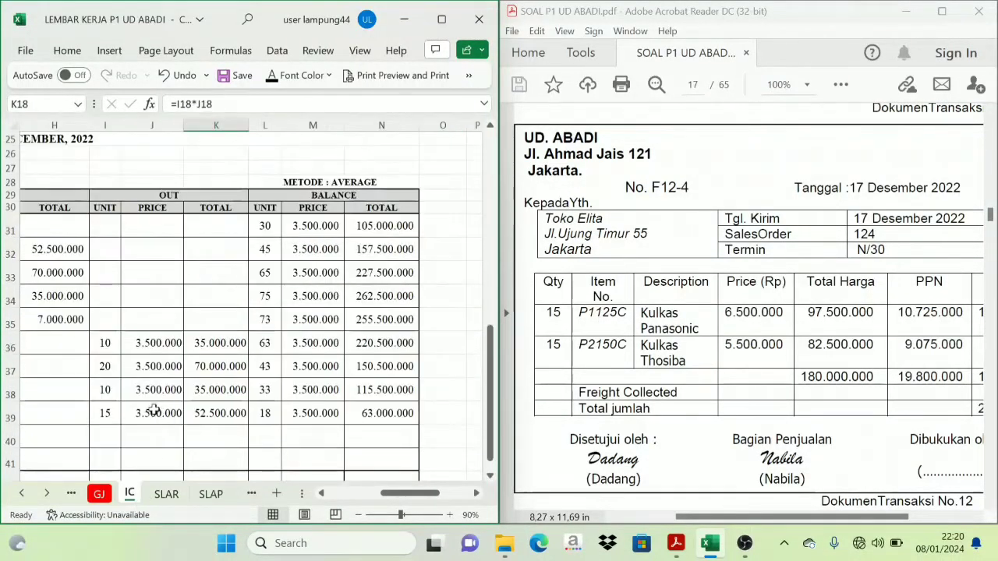
pyautogui.scroll(8, 125, 390)
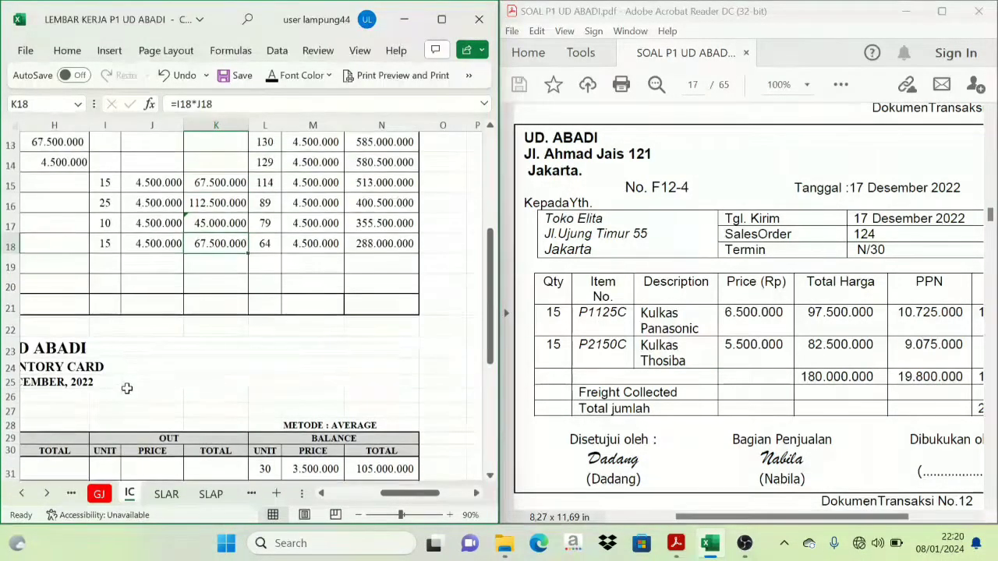
pyautogui.click(105, 444)
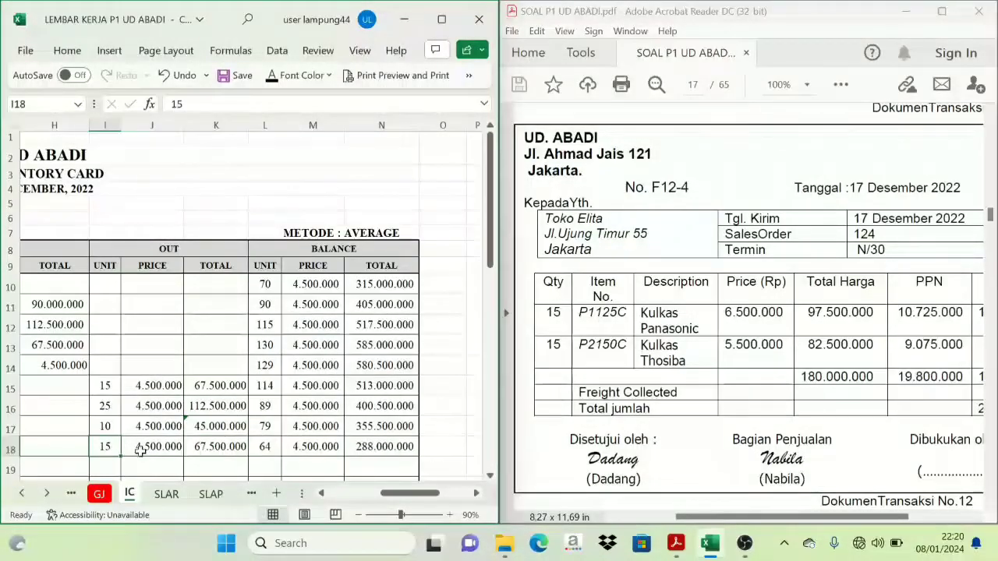
pyautogui.scroll(-2, 172, 389)
pyautogui.click(212, 355)
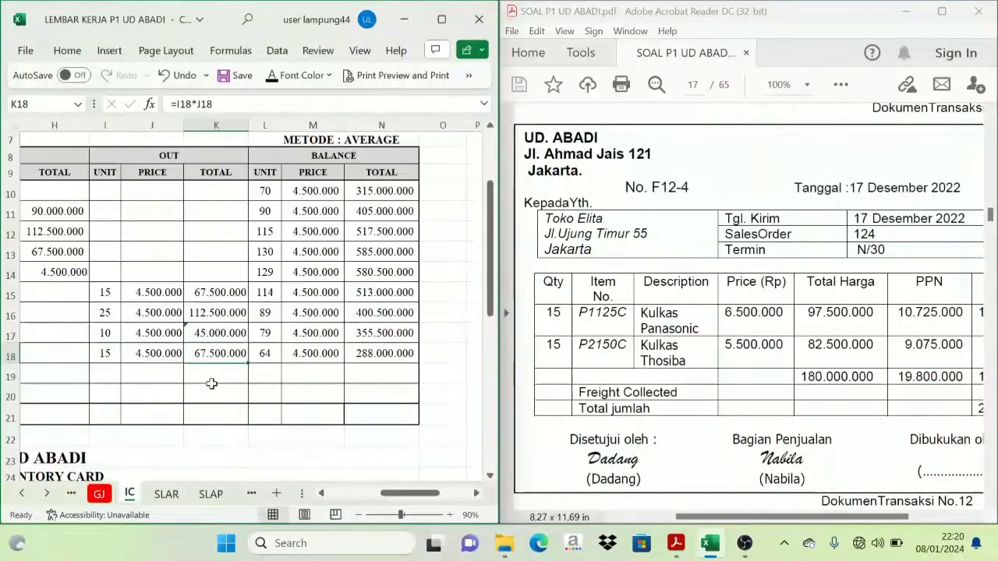
pyautogui.scroll(-6, 209, 386)
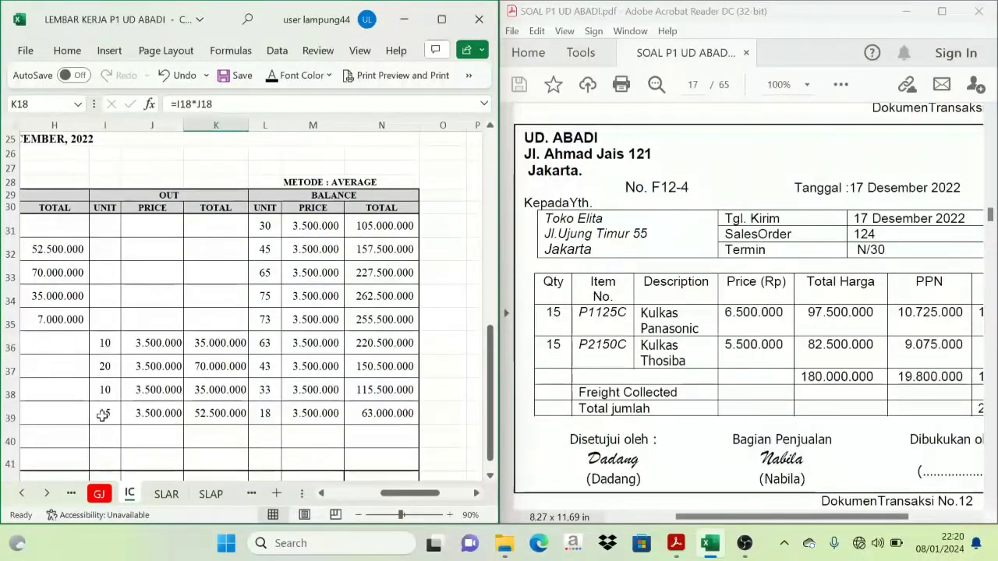
pyautogui.click(102, 415)
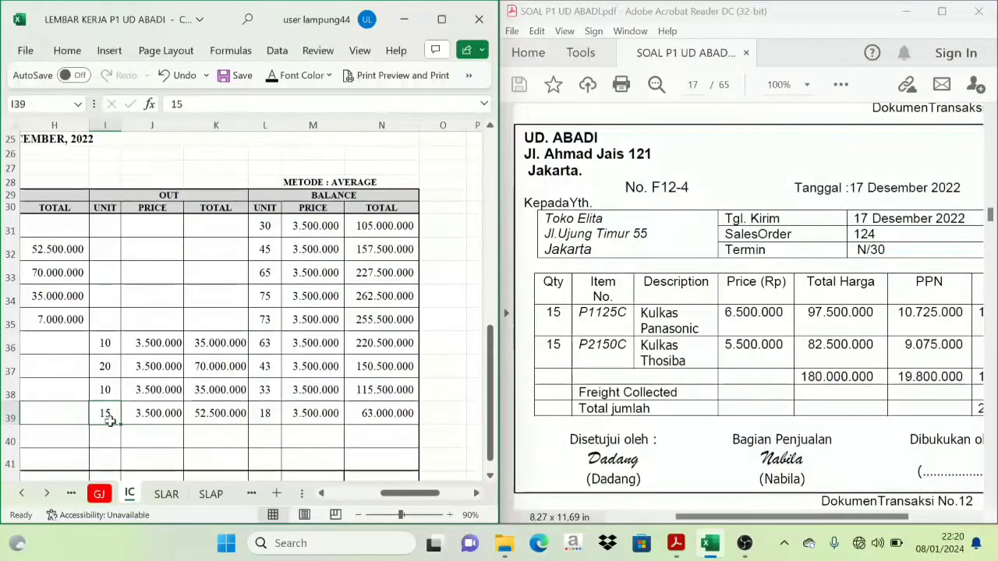
pyautogui.click(223, 414)
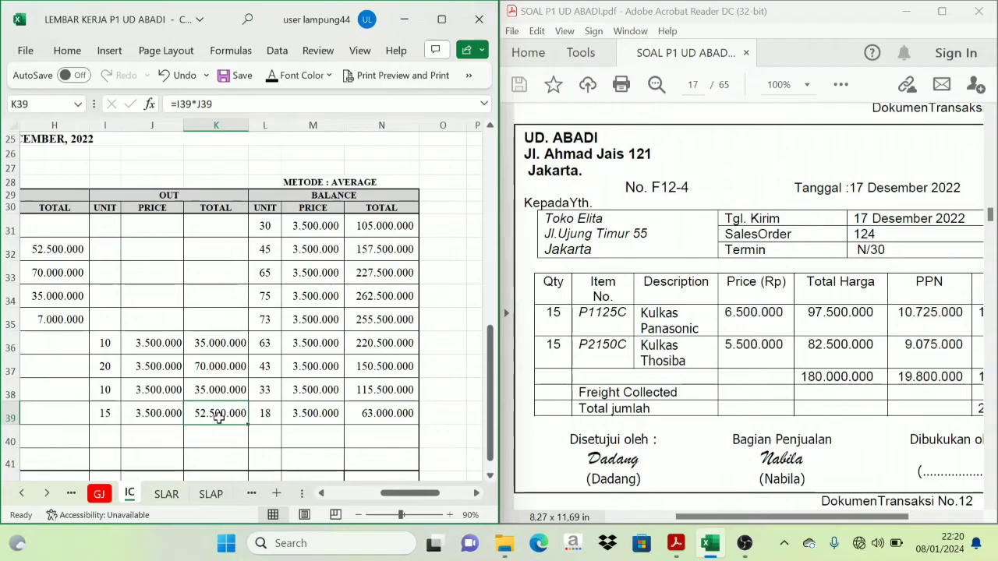
pyautogui.scroll(7, 218, 414)
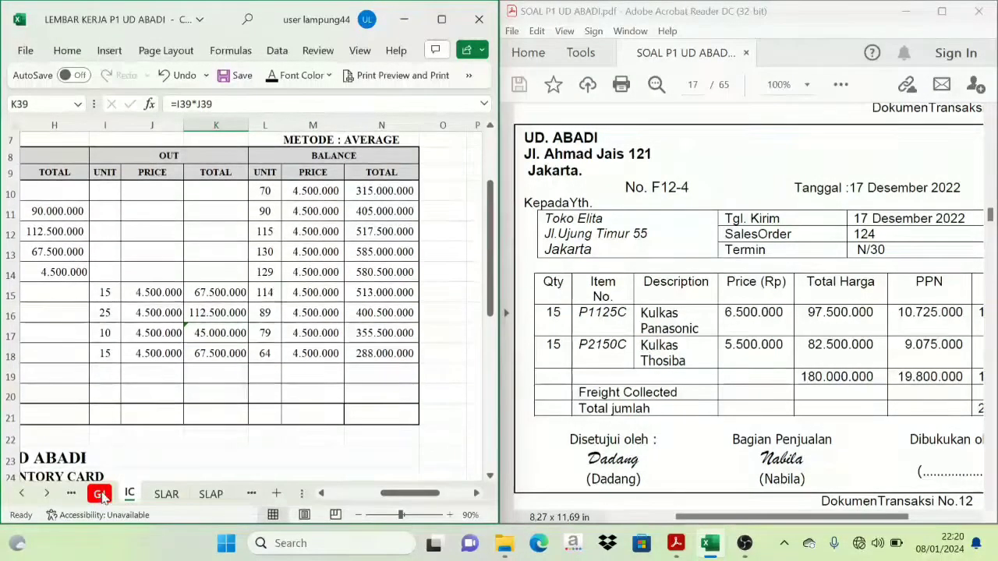
# Reveal the amount 120.000.000 in I25 and J26 of the GJ sheet with black font color and check both cells
pyautogui.click(99, 494)
pyautogui.moveTo(316, 330); pyautogui.dragTo(376, 347)
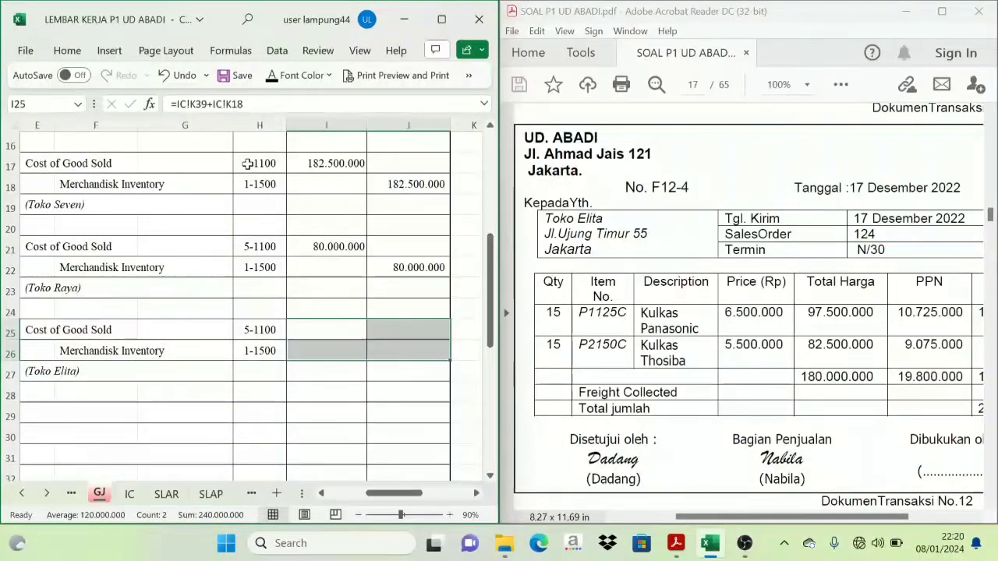
pyautogui.click(272, 75)
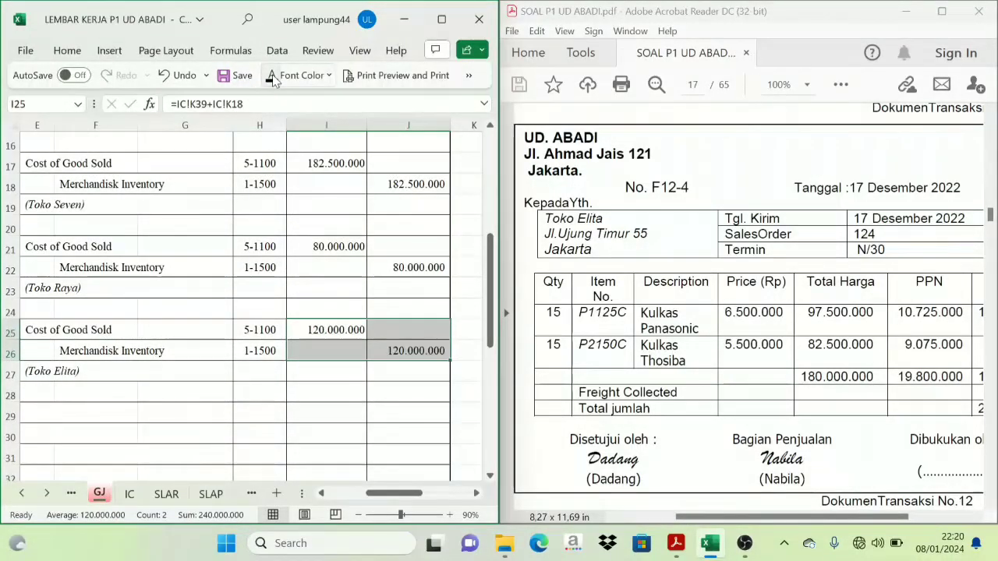
pyautogui.click(332, 327)
pyautogui.click(371, 344)
pyautogui.click(353, 336)
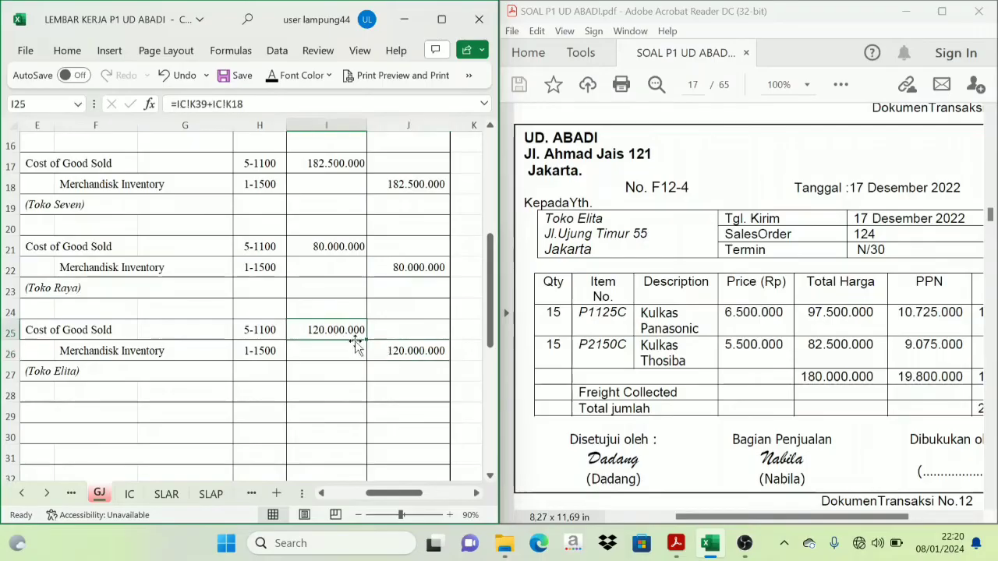
pyautogui.click(380, 352)
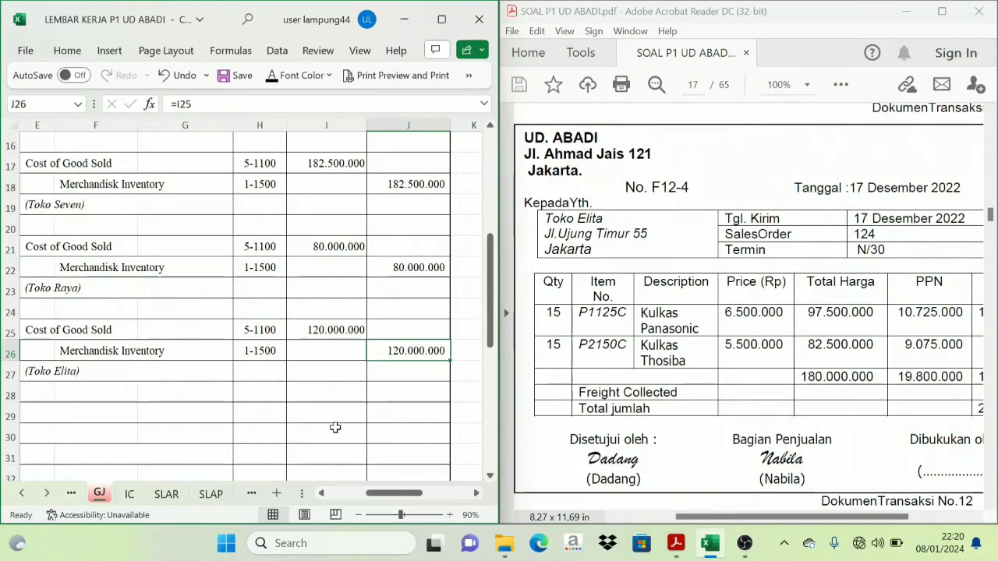
# Review the Toko Elita sale in row 12 of the SJ sheet and its posting in row 45 of the SLAR sheet
pyautogui.click(25, 492)
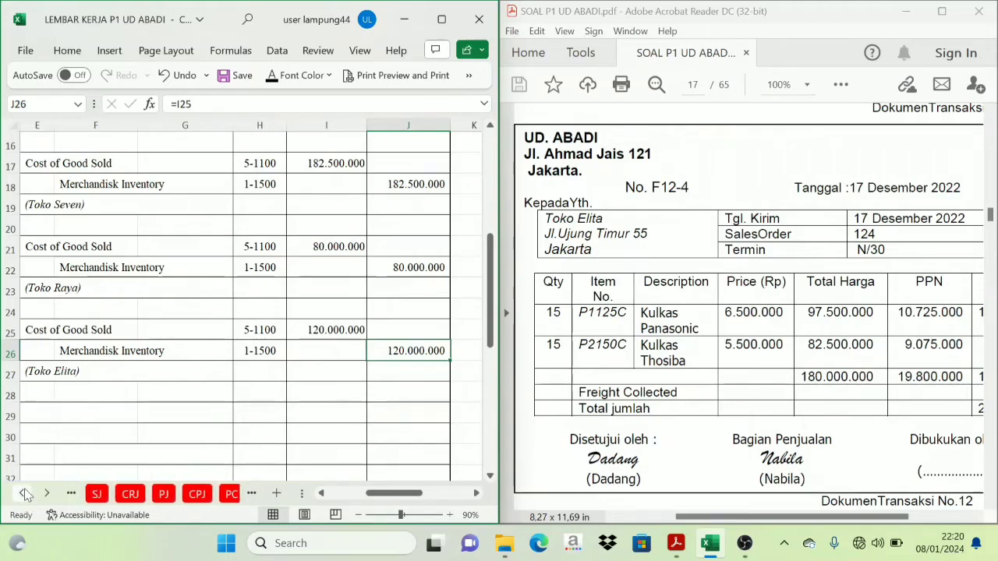
pyautogui.click(98, 495)
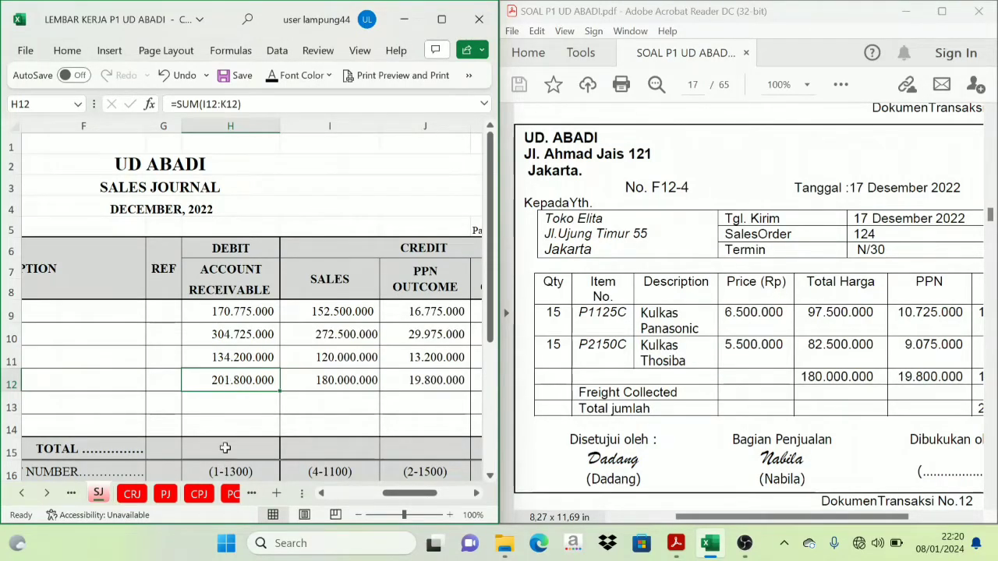
pyautogui.click(47, 494)
pyautogui.click(47, 493)
pyautogui.click(47, 493)
pyautogui.click(135, 494)
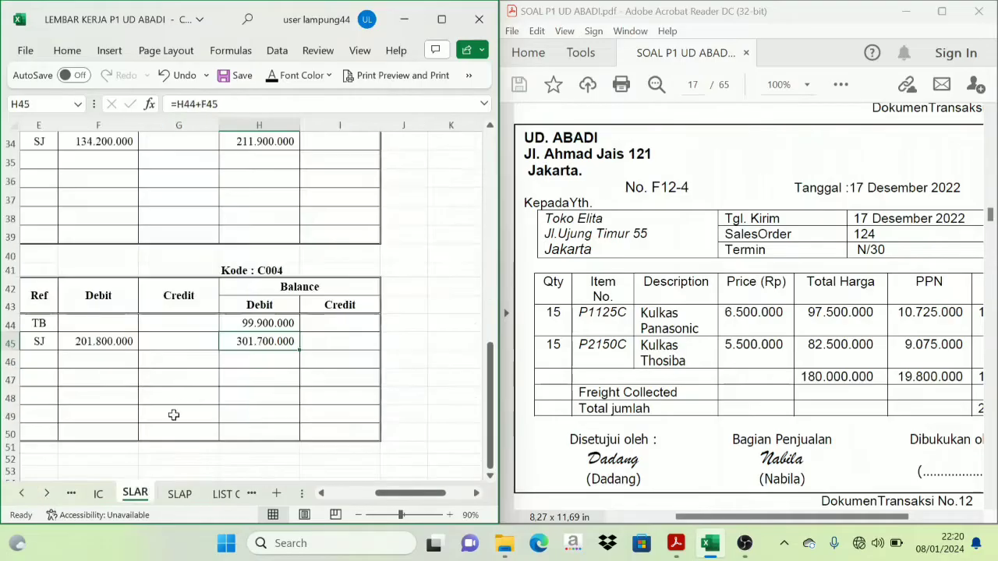
pyautogui.moveTo(410, 494); pyautogui.dragTo(378, 501)
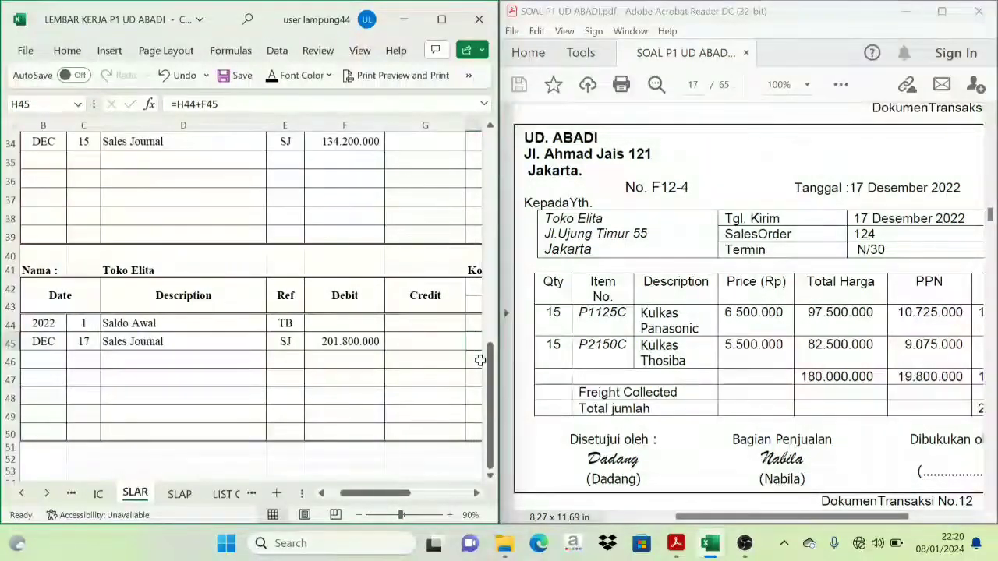
# Review the OUT totals in K18 and K39 of the IC sheet and the F12-4 entry in rows 25 to 27 of GJ
pyautogui.click(98, 495)
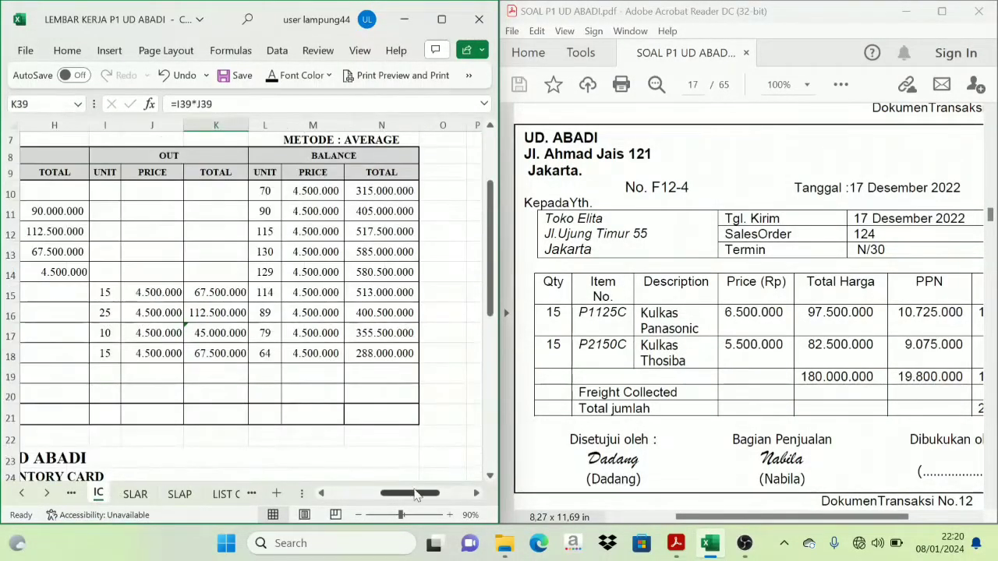
pyautogui.moveTo(414, 501)
pyautogui.mouseDown()
pyautogui.moveTo(389, 506)
pyautogui.moveTo(401, 505)
pyautogui.mouseUp()
pyautogui.click(312, 353)
pyautogui.scroll(-7, 310, 377)
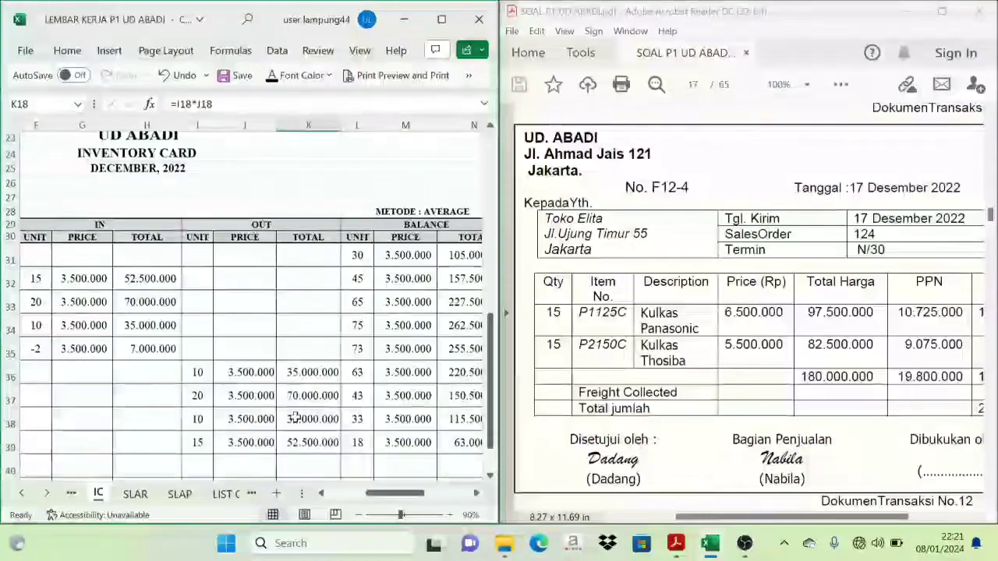
pyautogui.click(295, 370)
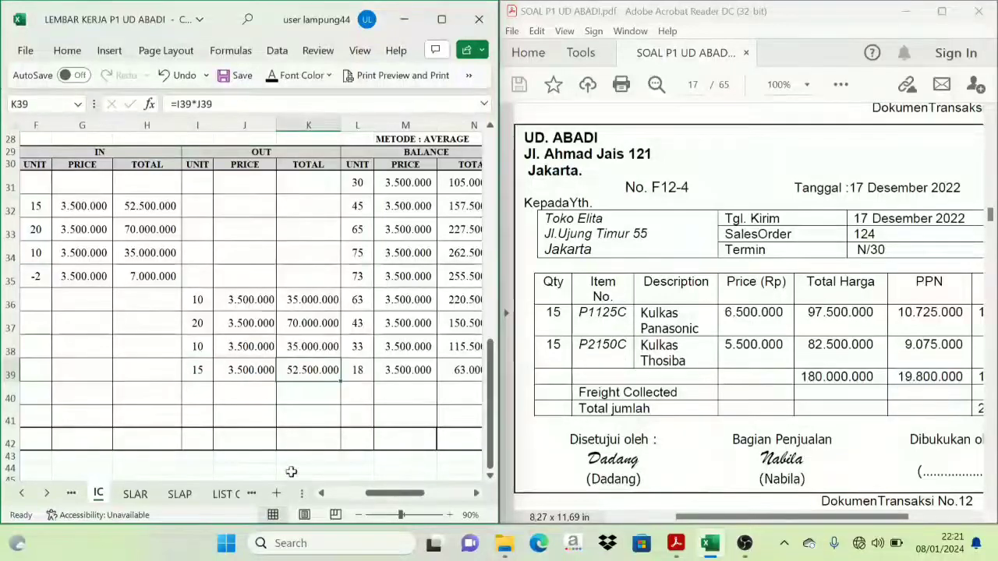
pyautogui.click(21, 494)
pyautogui.click(21, 493)
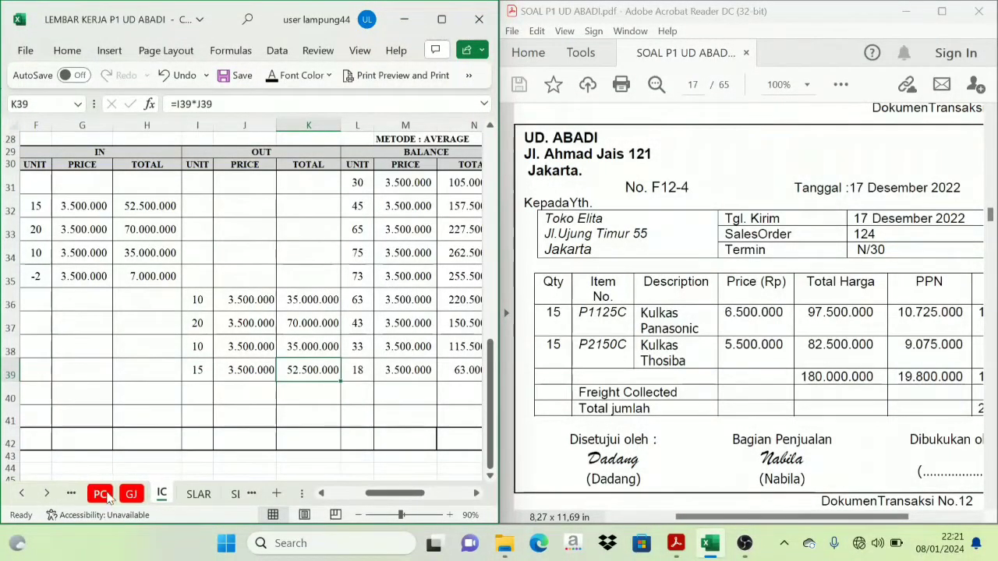
pyautogui.click(133, 493)
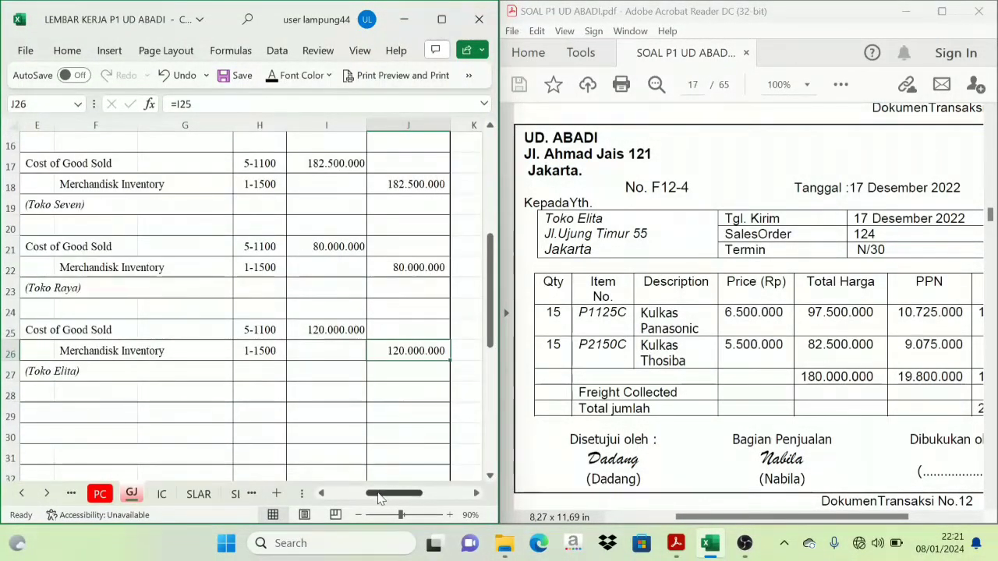
pyautogui.moveTo(380, 498); pyautogui.dragTo(358, 499)
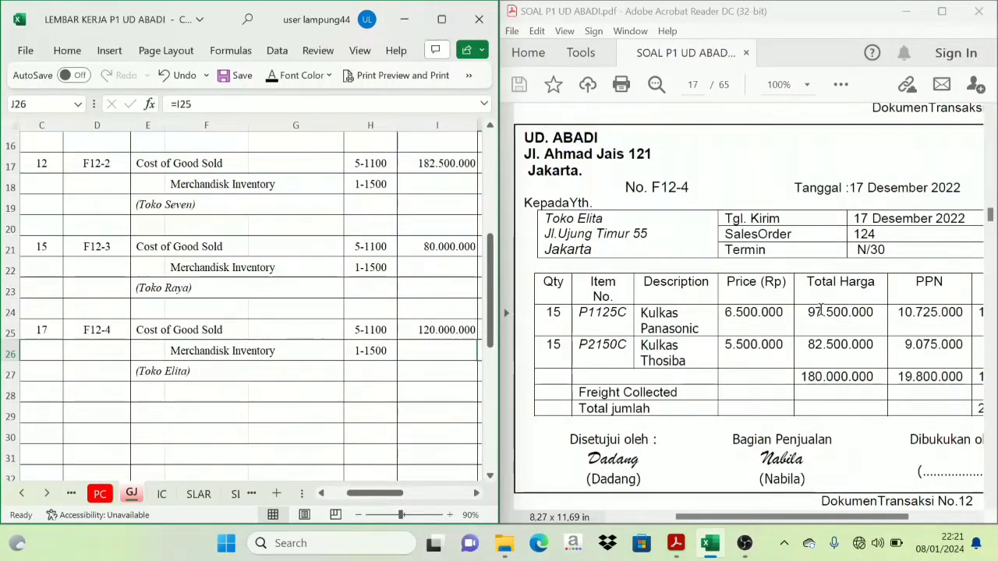
# Read the totals of invoice F12-4 and the date, customer, invoice reference and returned items of credit note NK-1 in the PDF
pyautogui.scroll(1, 807, 273)
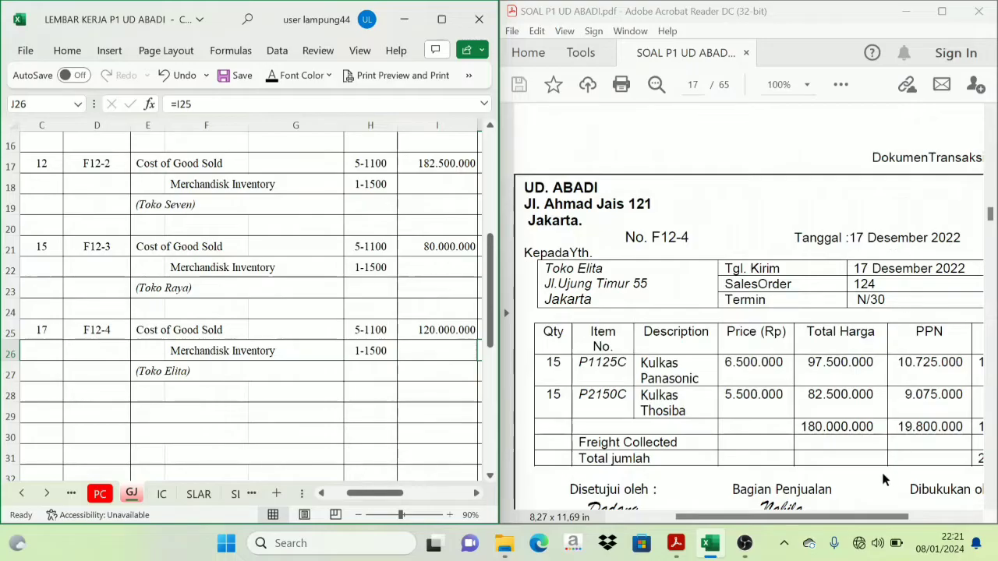
pyautogui.moveTo(857, 521); pyautogui.dragTo(897, 521)
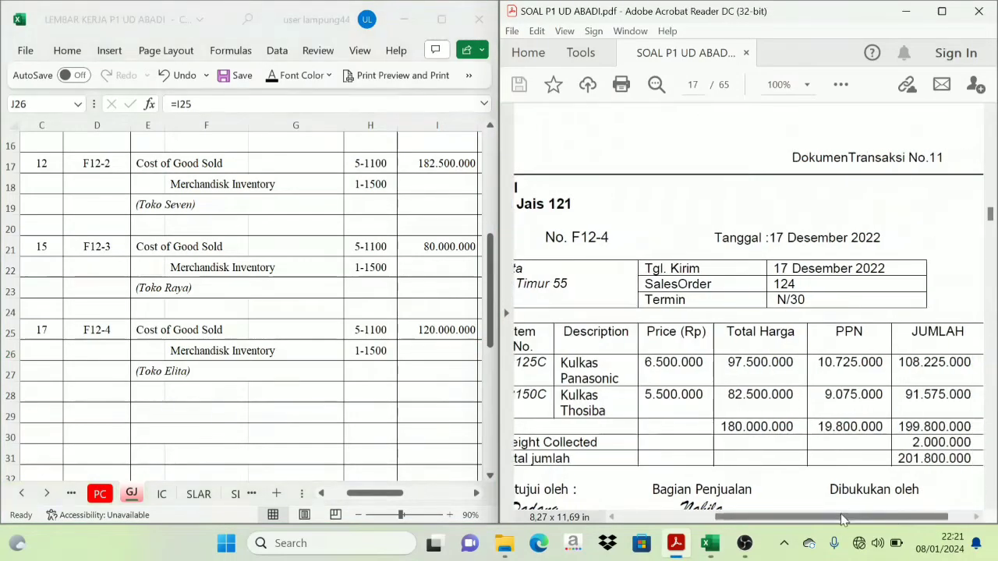
pyautogui.scroll(-1, 852, 419)
pyautogui.scroll(-4, 853, 419)
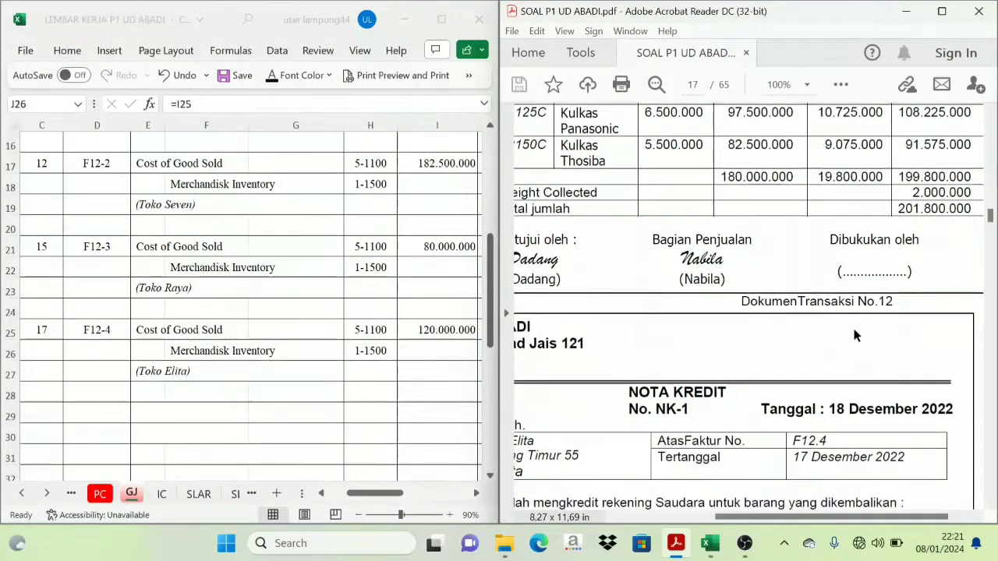
pyautogui.moveTo(843, 520); pyautogui.dragTo(797, 531)
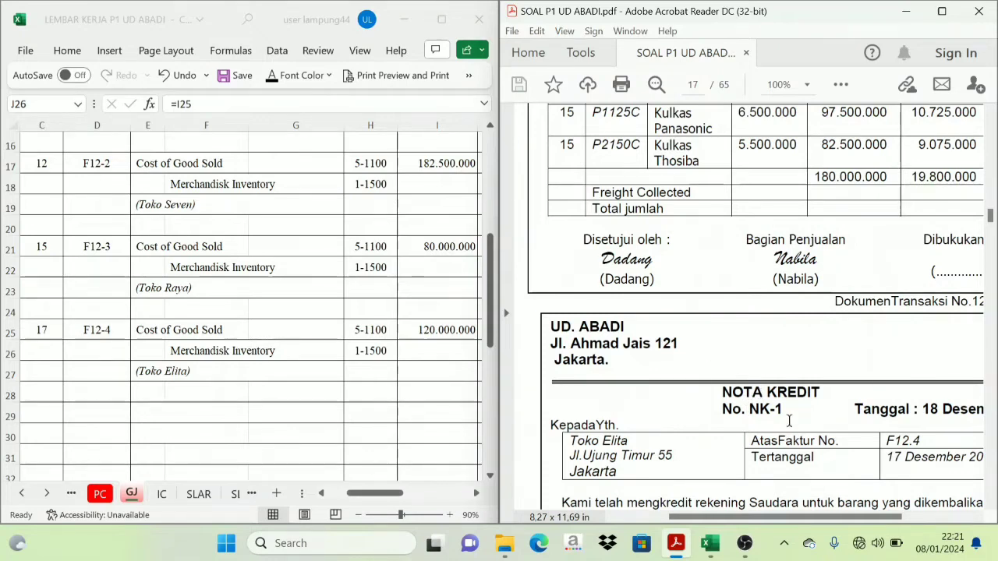
pyautogui.scroll(-1, 784, 421)
pyautogui.scroll(5, 887, 175)
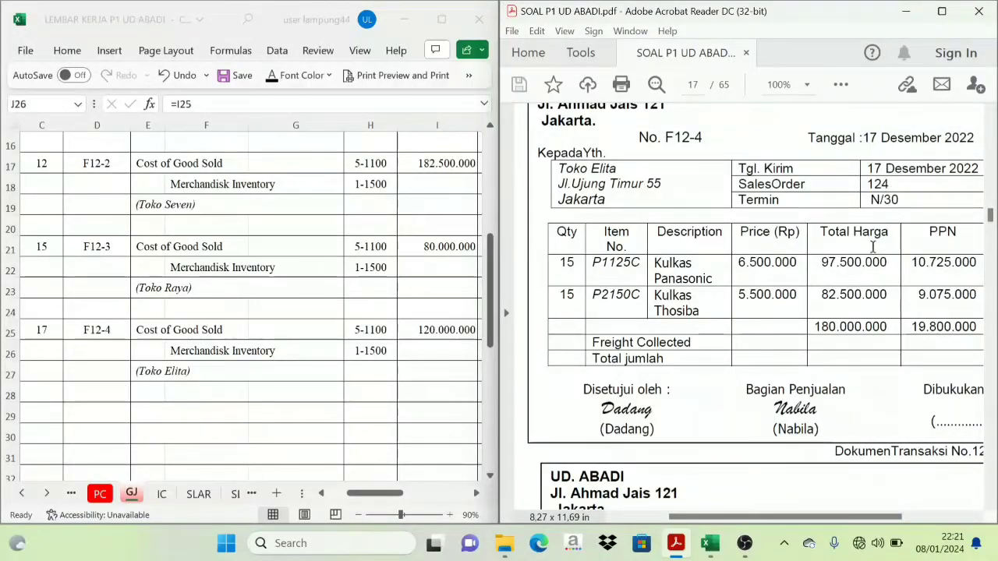
pyautogui.scroll(-4, 766, 393)
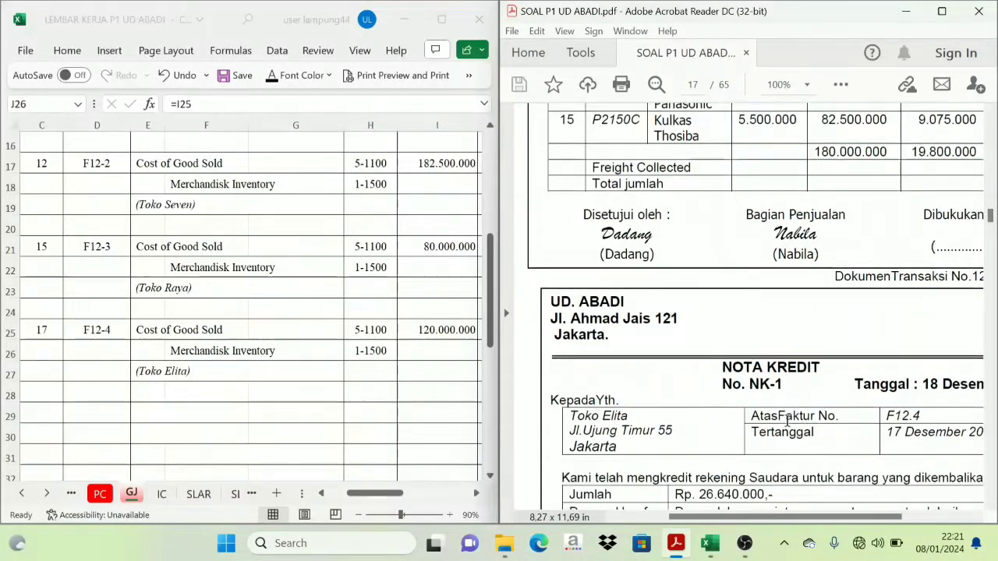
pyautogui.scroll(-3, 788, 425)
pyautogui.scroll(6, 778, 420)
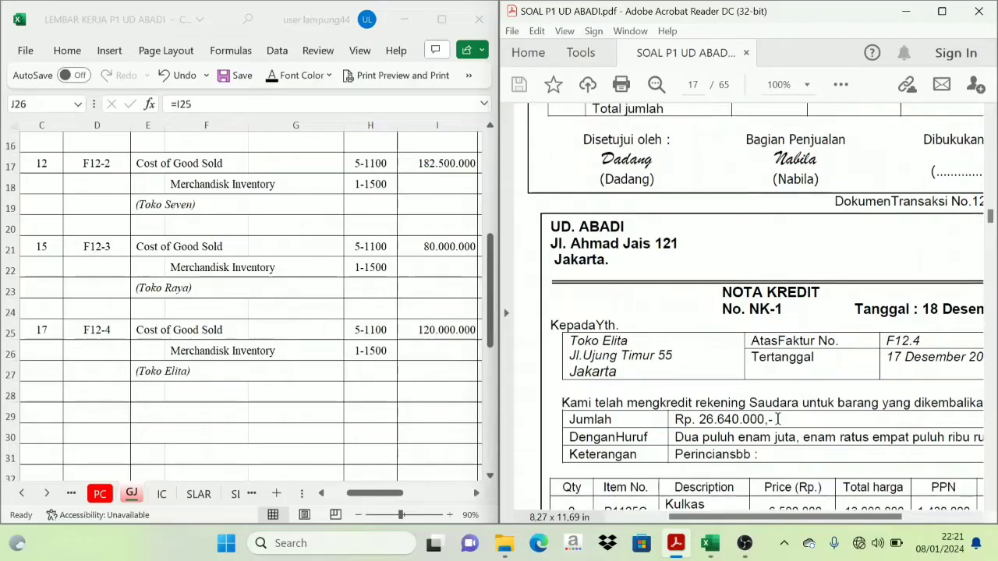
pyautogui.scroll(-4, 769, 398)
pyautogui.scroll(-1, 769, 398)
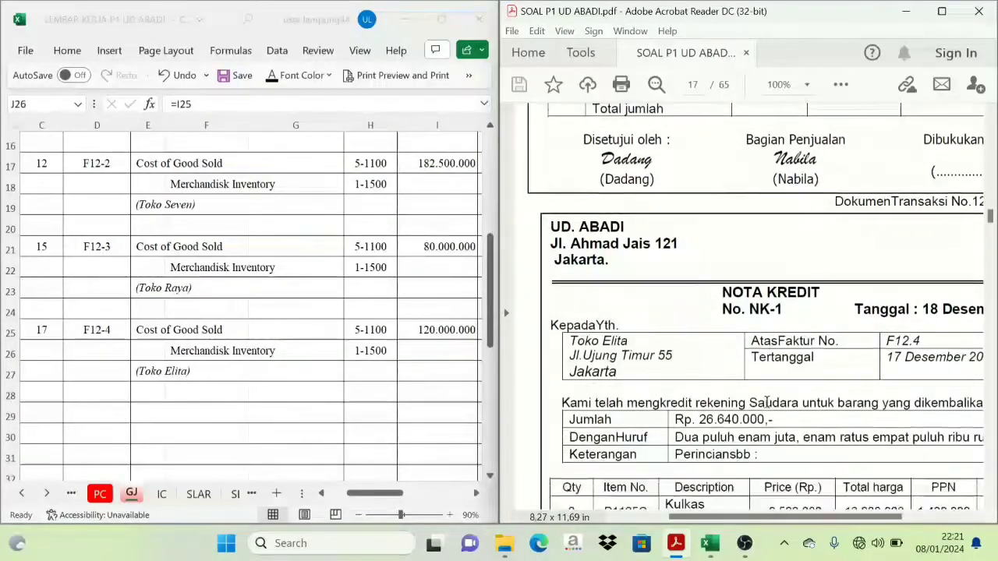
pyautogui.scroll(-1, 764, 403)
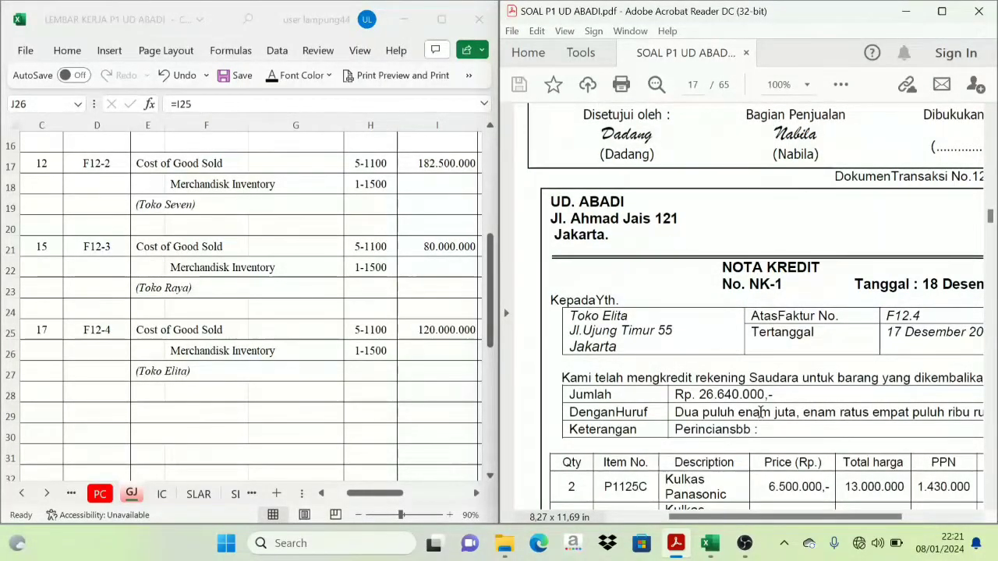
pyautogui.scroll(-1, 763, 402)
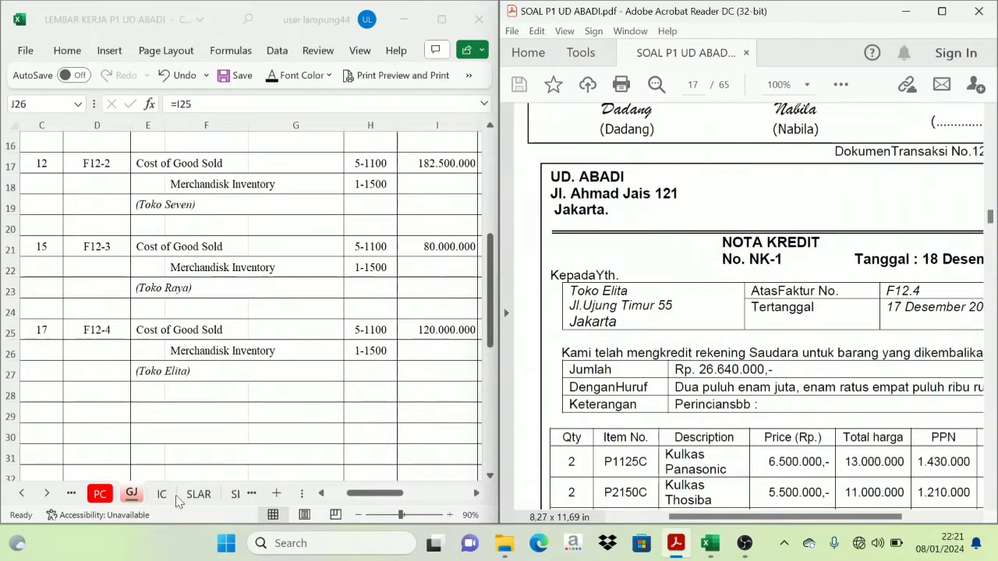
# Reveal the date 18 and evidence number NK-12-1 in C29:D29 of the GJ sheet with black font color
pyautogui.click(131, 496)
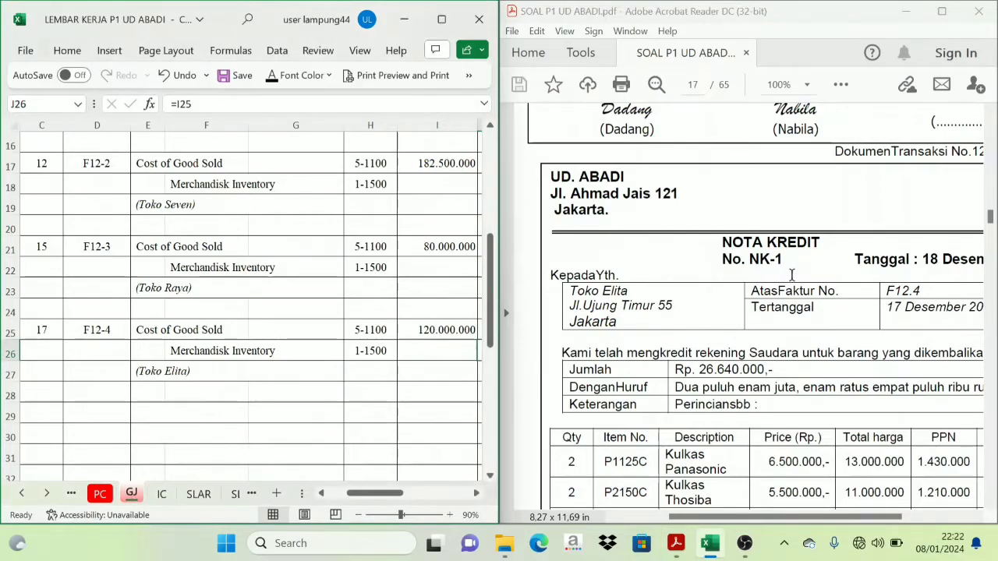
pyautogui.scroll(-1, 737, 263)
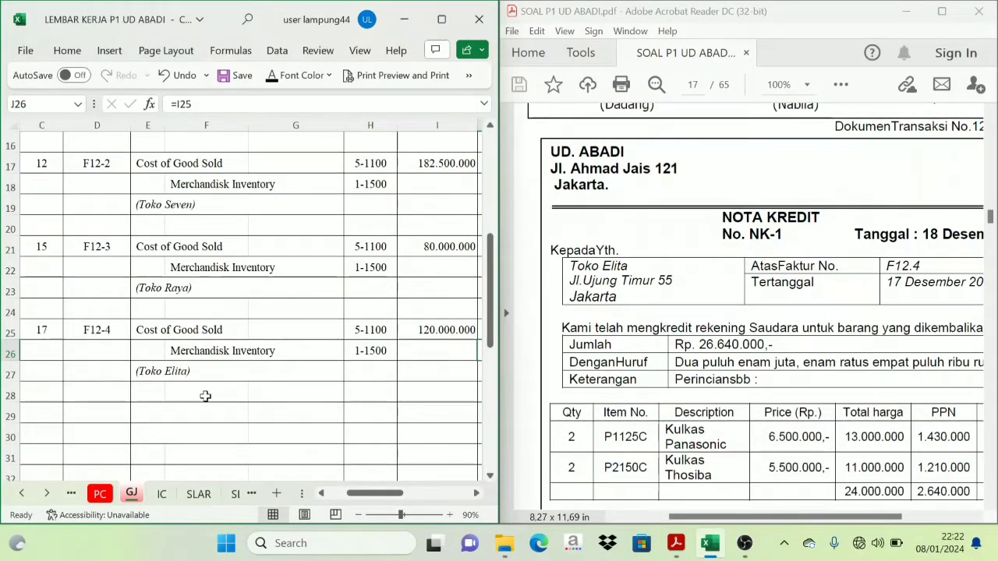
pyautogui.click(321, 494)
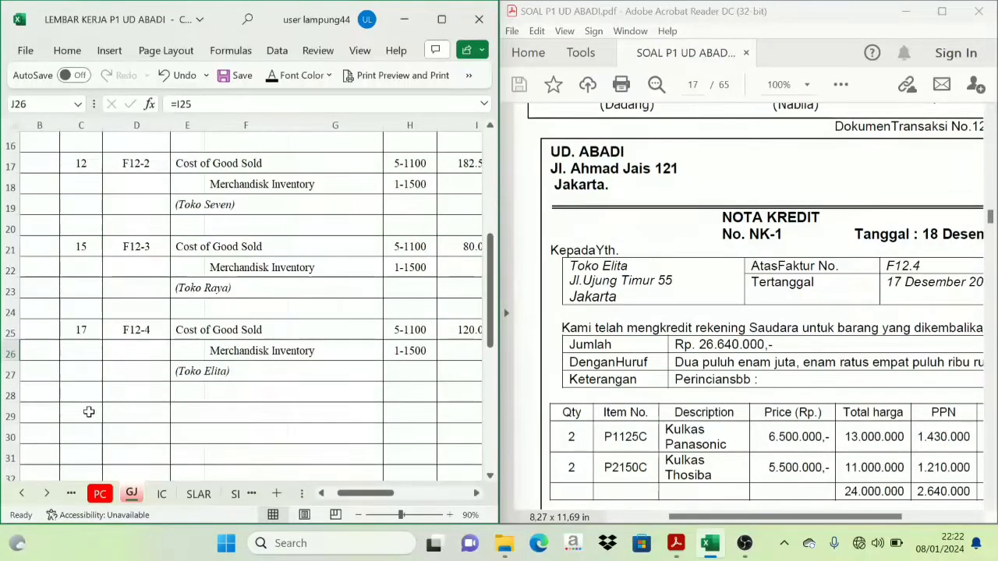
pyautogui.click(88, 413)
pyautogui.write('18\tNK12-1')
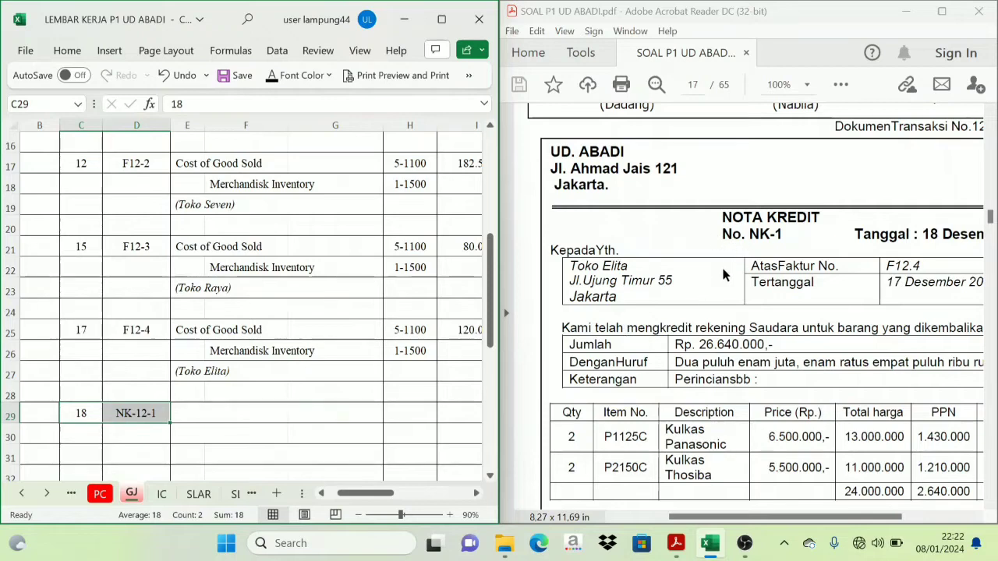
# Check the account name in E29 of GJ and examine the debit and credit columns of the SJ sheet
pyautogui.click(199, 411)
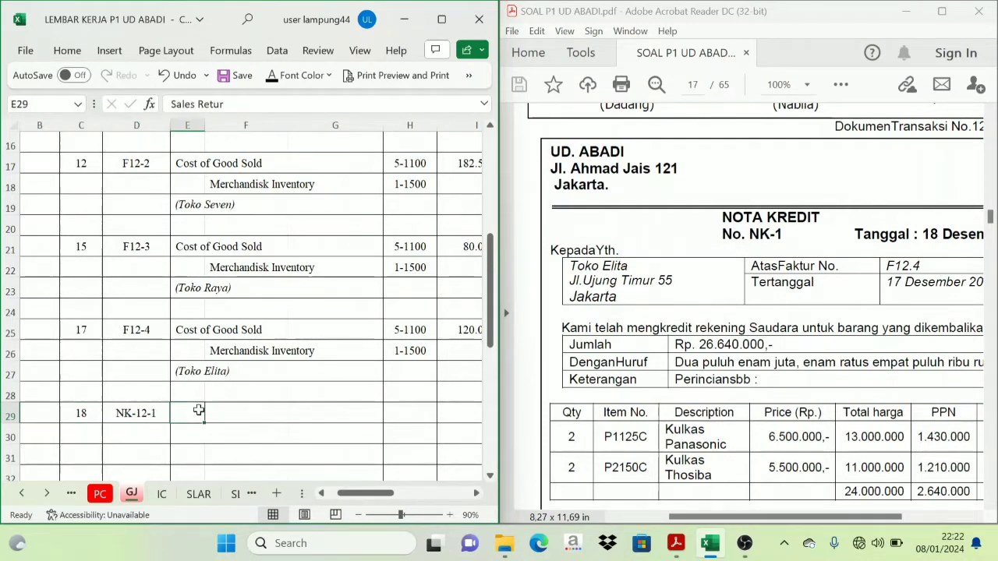
pyautogui.scroll(-1, 651, 445)
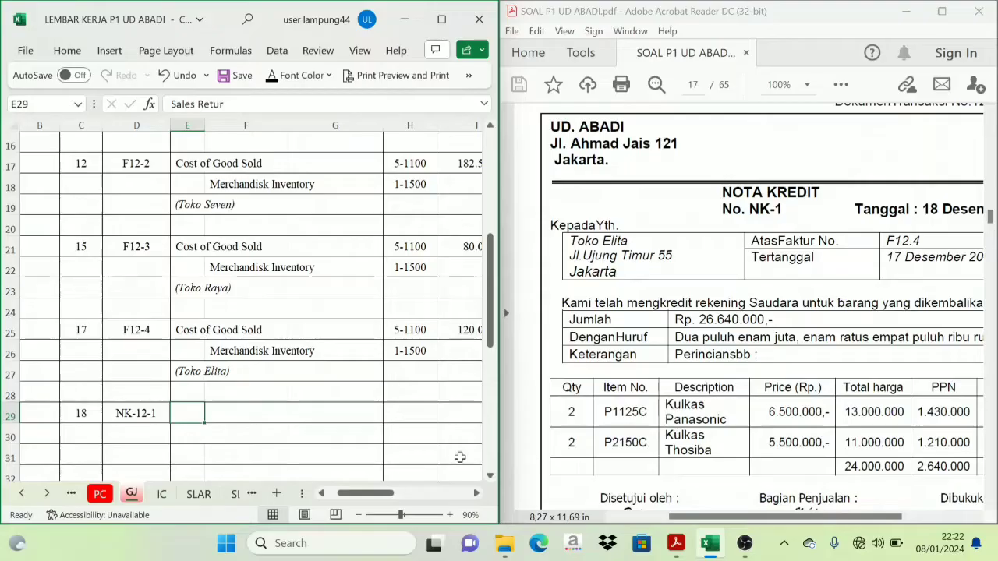
pyautogui.click(21, 495)
pyautogui.click(22, 494)
pyautogui.click(22, 495)
pyautogui.click(22, 494)
pyautogui.click(98, 494)
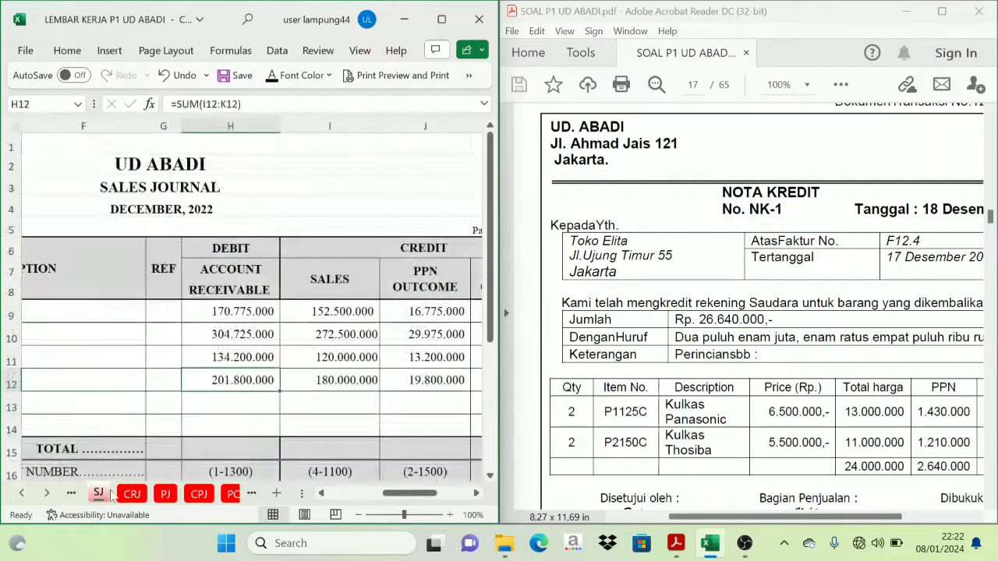
pyautogui.click(418, 500)
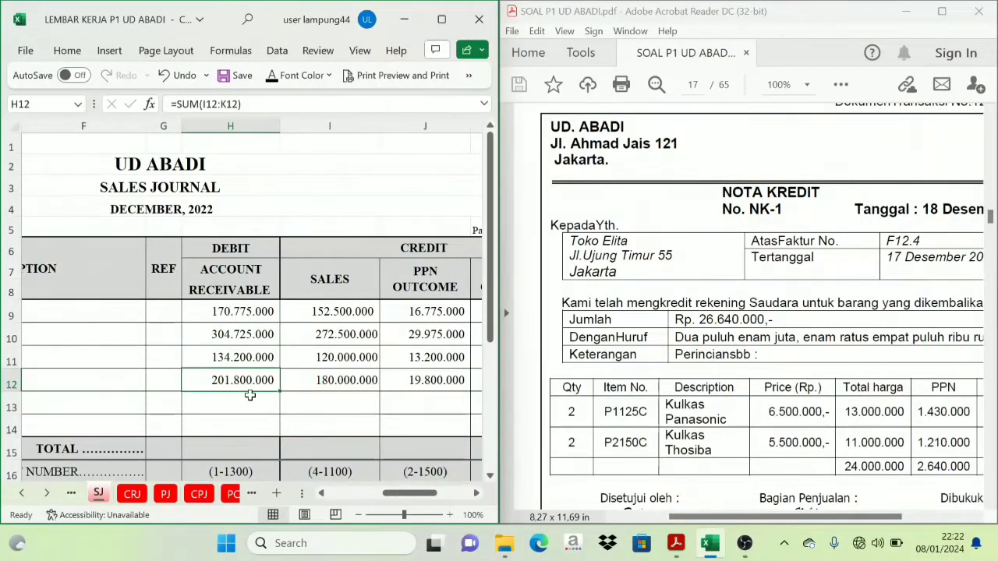
pyautogui.click(362, 242)
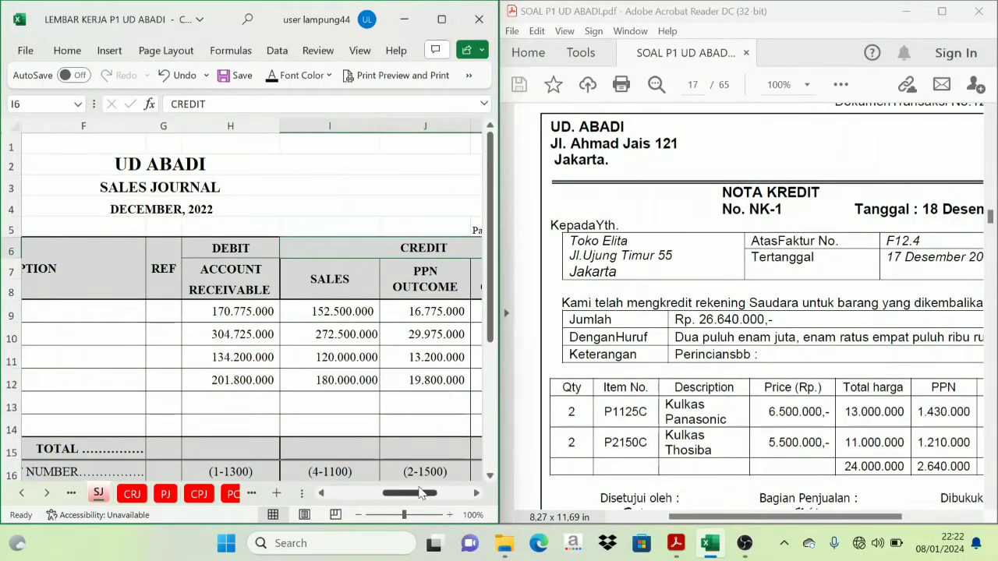
pyautogui.moveTo(418, 494); pyautogui.dragTo(430, 498)
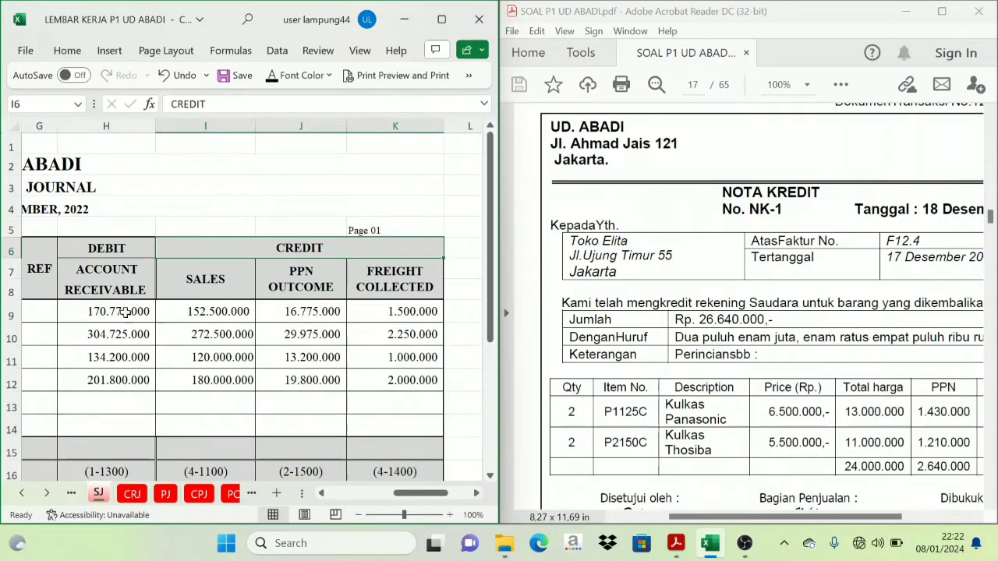
pyautogui.click(102, 288)
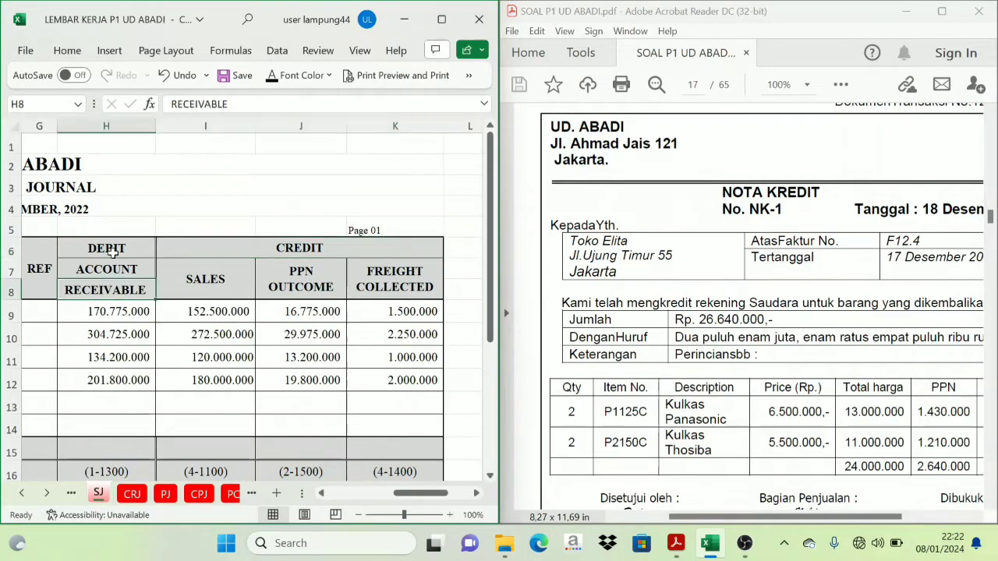
# Compare the Account Receivable, PPN Outcome and Freight Collected columns of SJ with the item totals of credit note NK-1 in the PDF
pyautogui.click(114, 250)
pyautogui.click(113, 277)
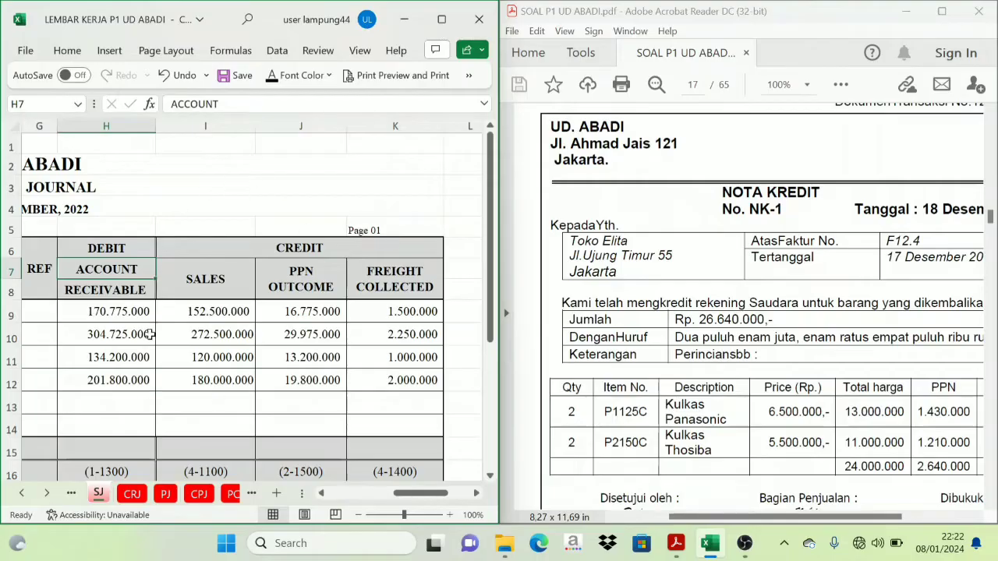
pyautogui.click(312, 277)
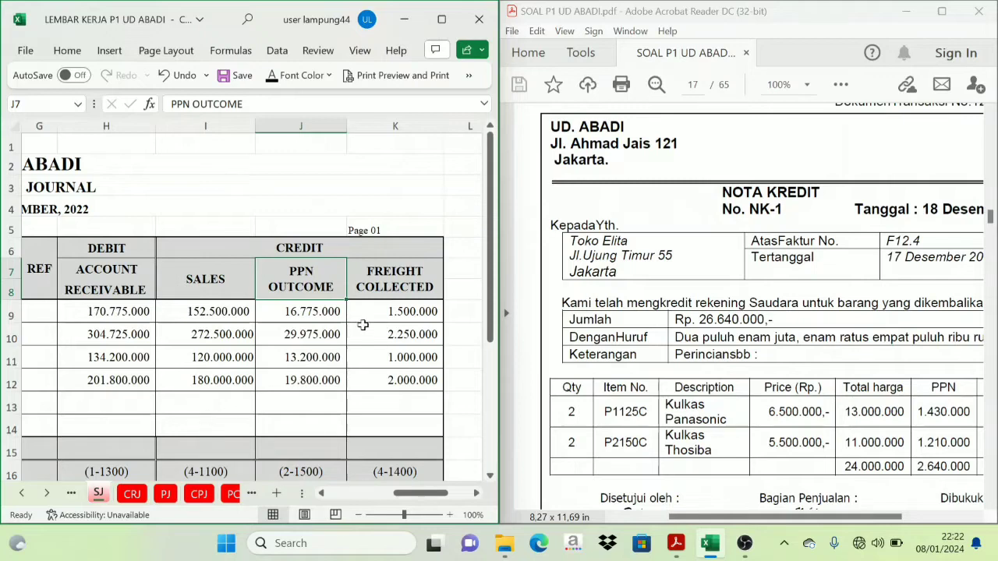
pyautogui.click(383, 401)
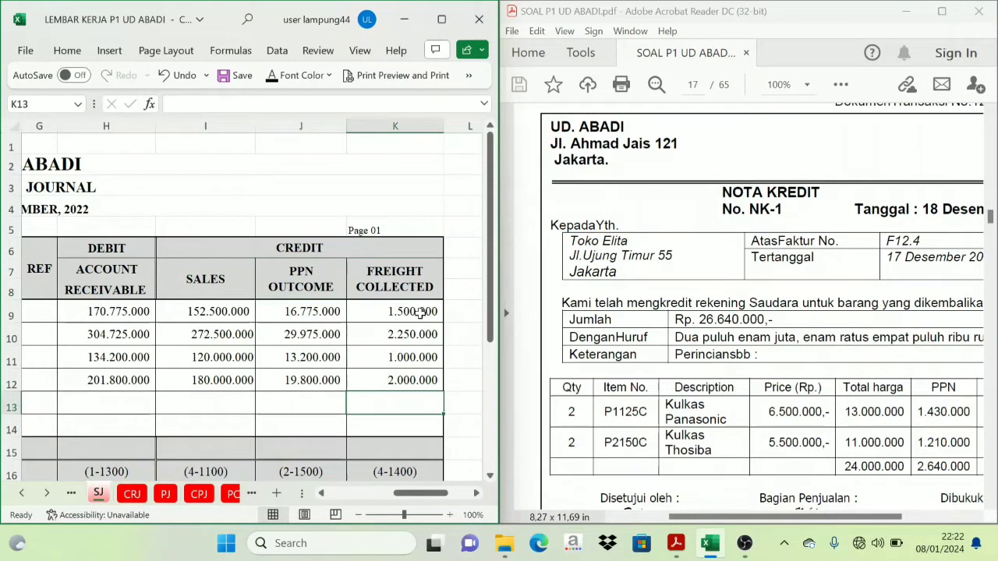
pyautogui.moveTo(857, 517); pyautogui.dragTo(867, 518)
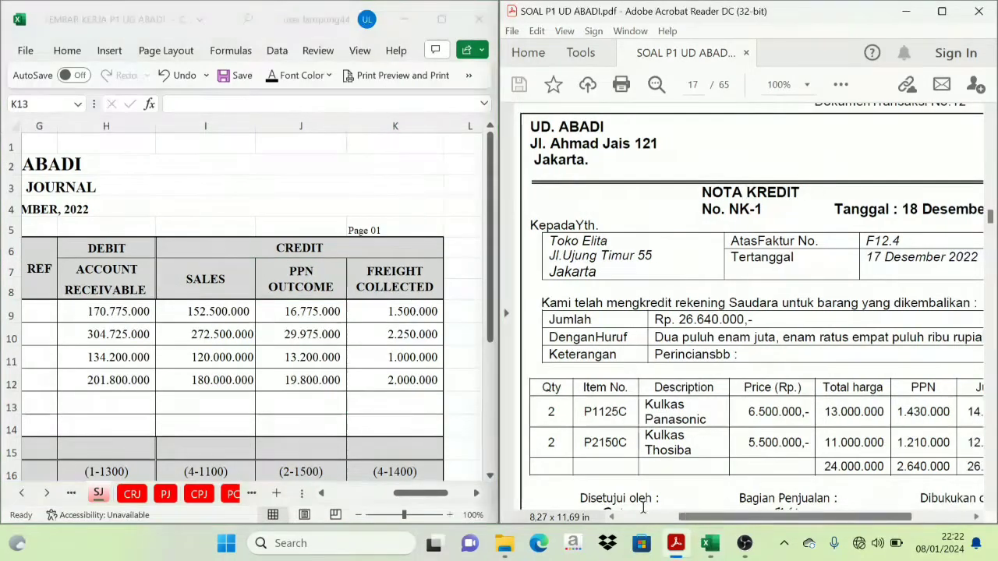
# Reveal the account names Sales Retur, PPN Outcome and Account Receivable in E29:F31 of the GJ sheet with black font color
pyautogui.click(46, 492)
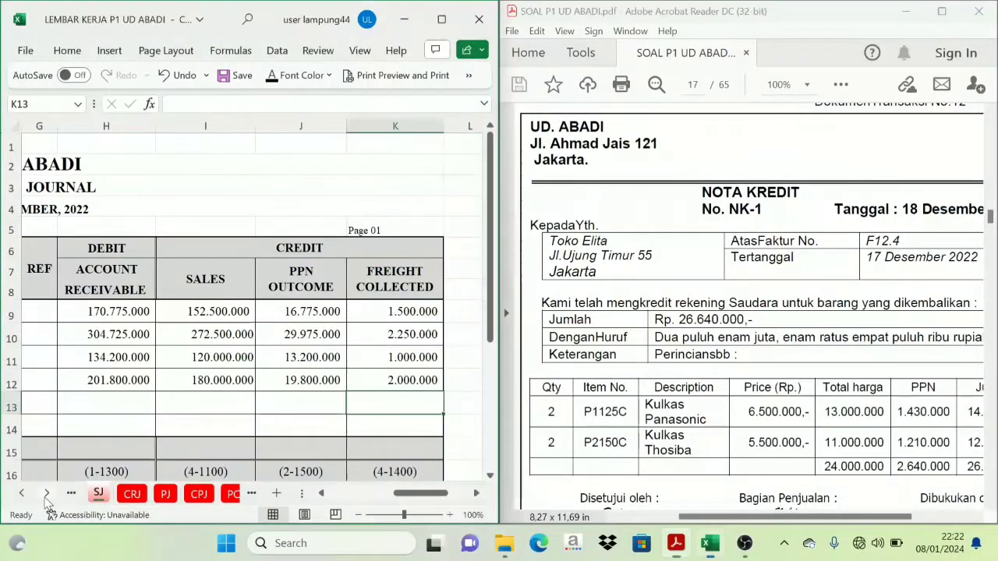
pyautogui.click(200, 493)
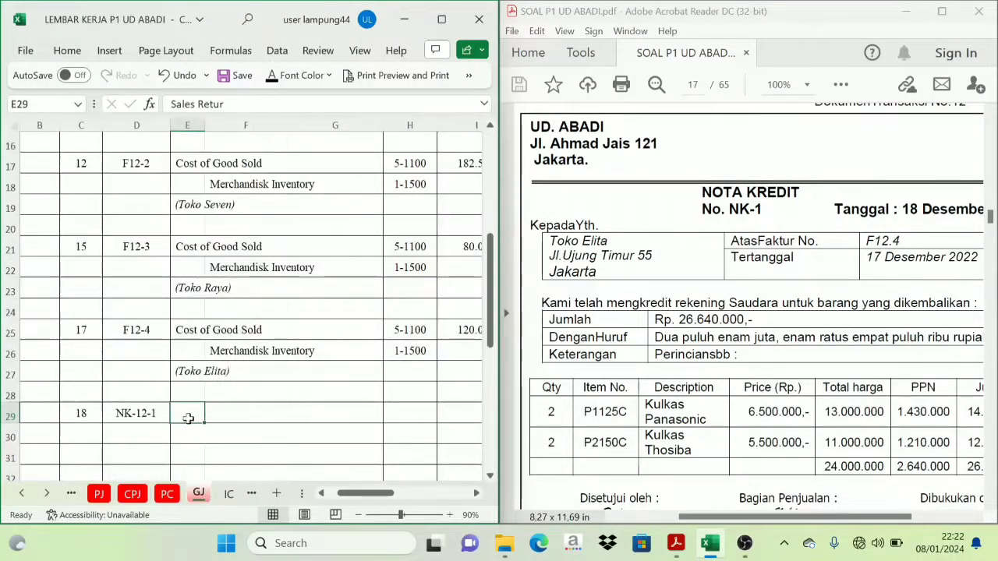
pyautogui.moveTo(194, 414); pyautogui.dragTo(279, 452)
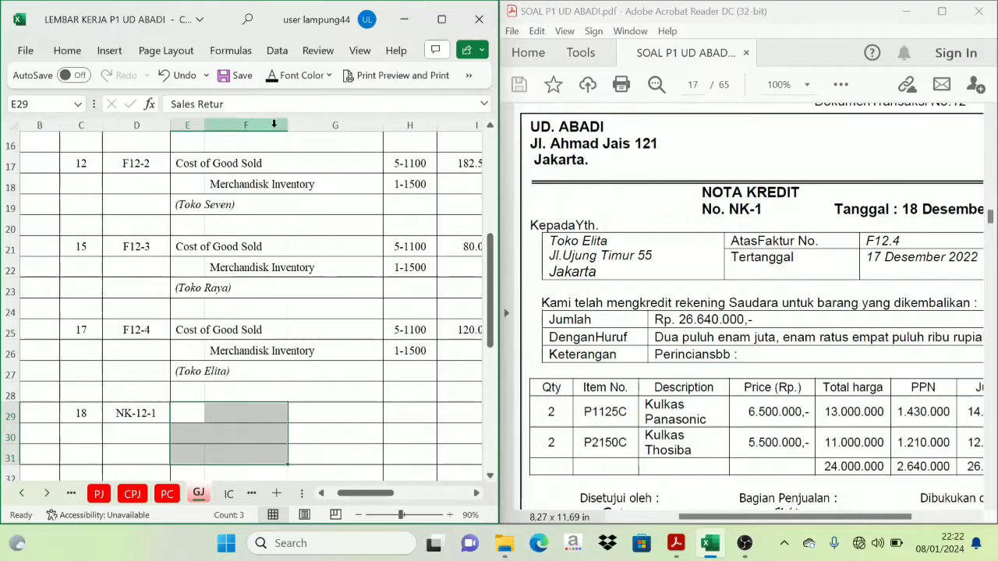
pyautogui.click(274, 76)
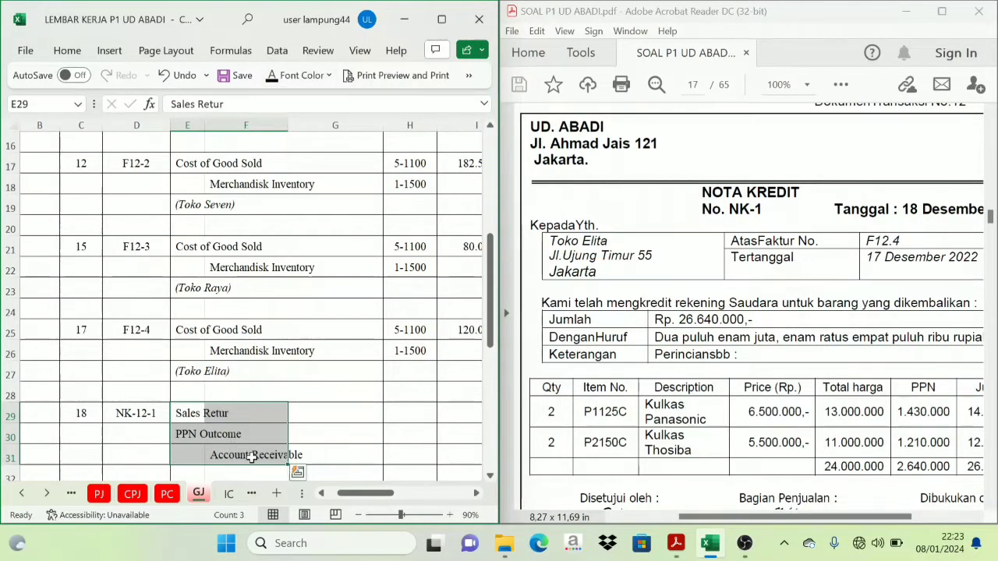
pyautogui.scroll(-1, 261, 448)
pyautogui.click(315, 392)
pyautogui.click(201, 352)
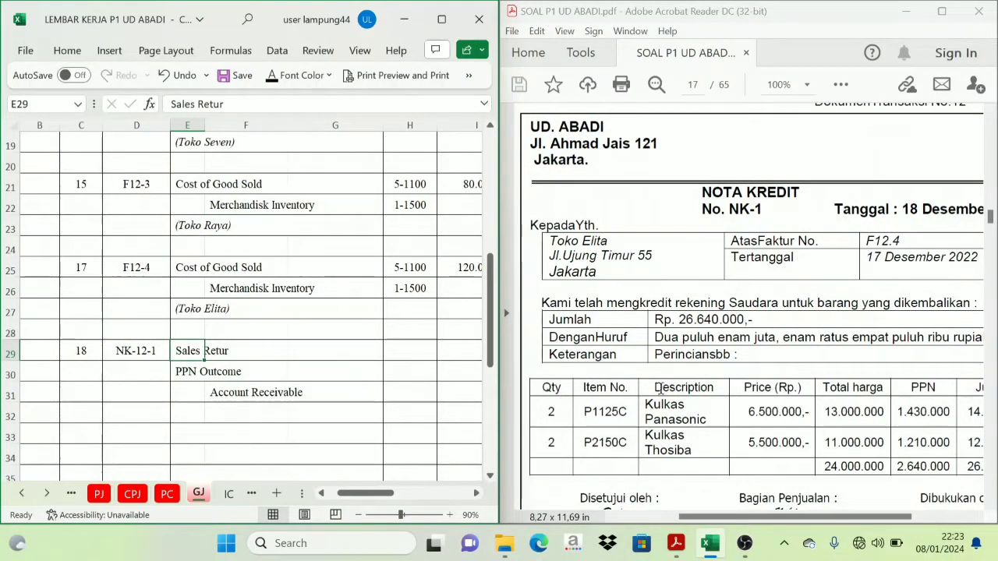
# Reveal the reference codes 4-1200, 2-1500 and 1-1300 in H29:H31 of GJ with black font color
pyautogui.click(405, 351)
pyautogui.click(477, 493)
pyautogui.click(477, 493)
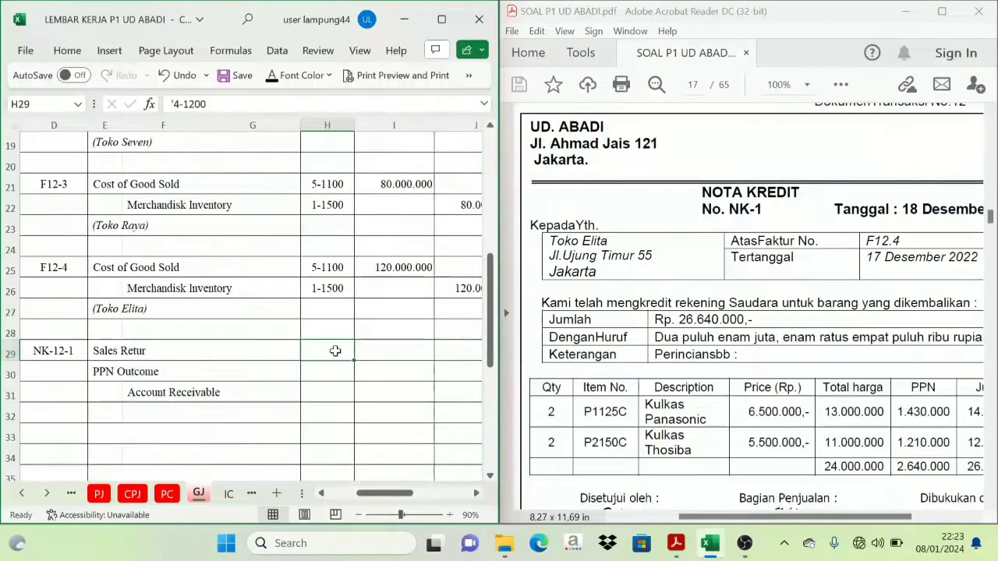
pyautogui.moveTo(330, 351); pyautogui.dragTo(331, 393)
pyautogui.click(277, 78)
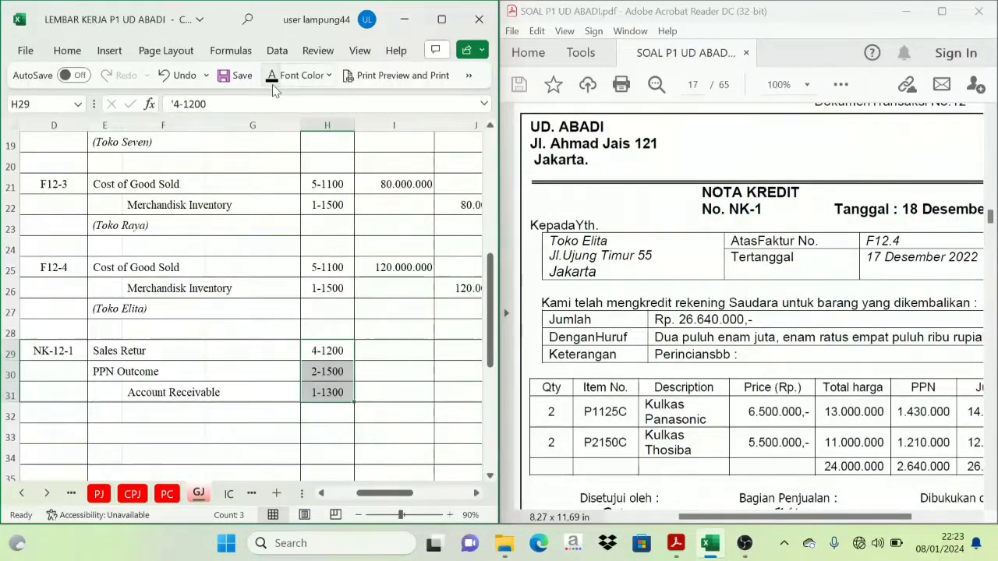
# Reveal the debits 24.000.000 in I29 and 2.640.000 in I30 and the credit 26.640.000 in J31 of GJ with black font color
pyautogui.click(417, 353)
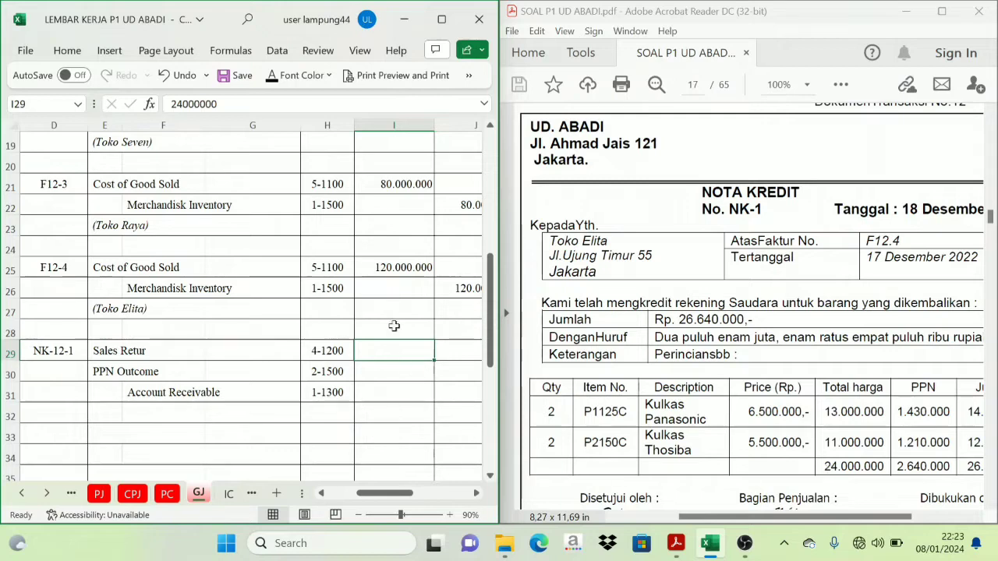
pyautogui.click(277, 76)
pyautogui.click(403, 378)
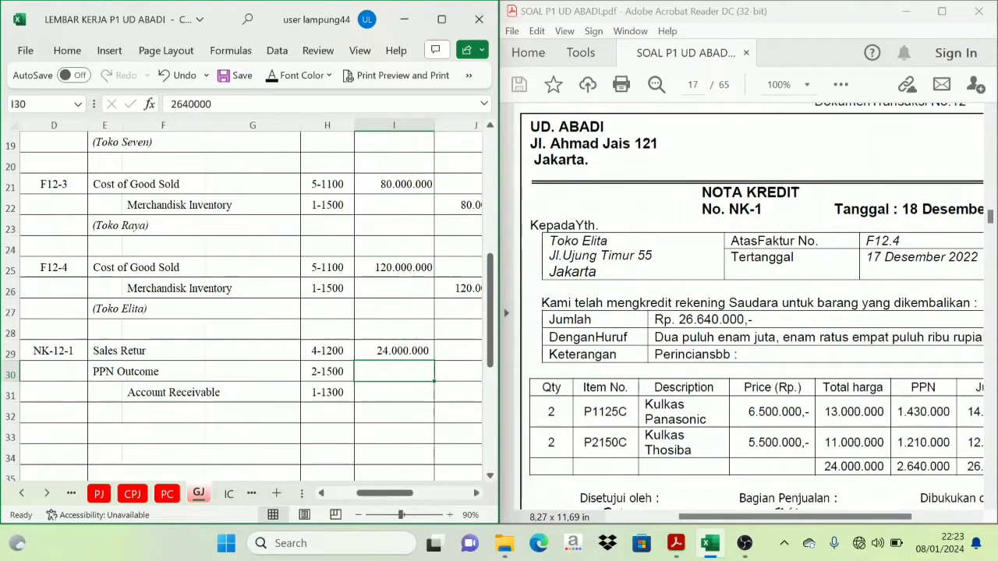
pyautogui.click(276, 76)
pyautogui.click(475, 493)
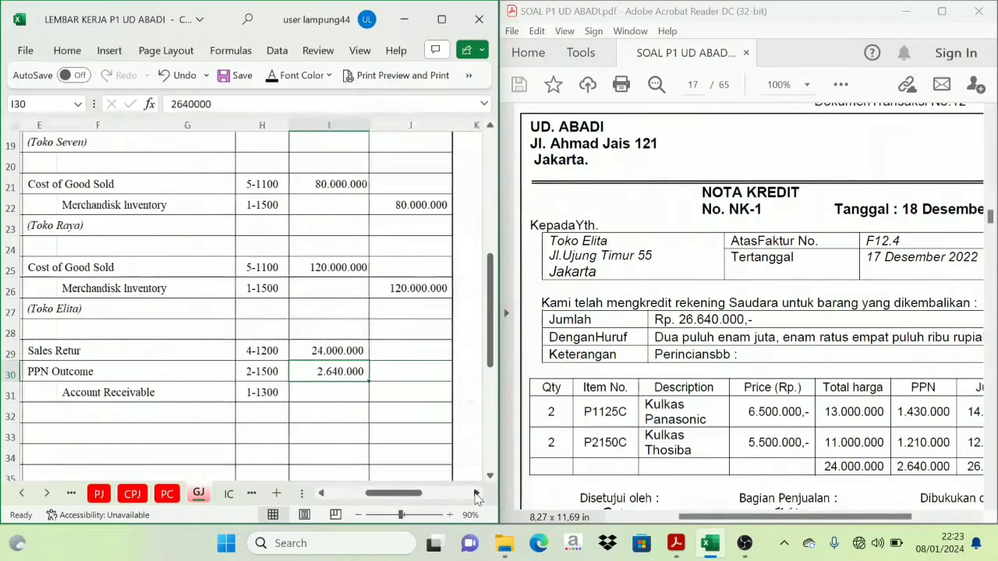
pyautogui.click(396, 396)
pyautogui.hotkey('ctrl', 'v')
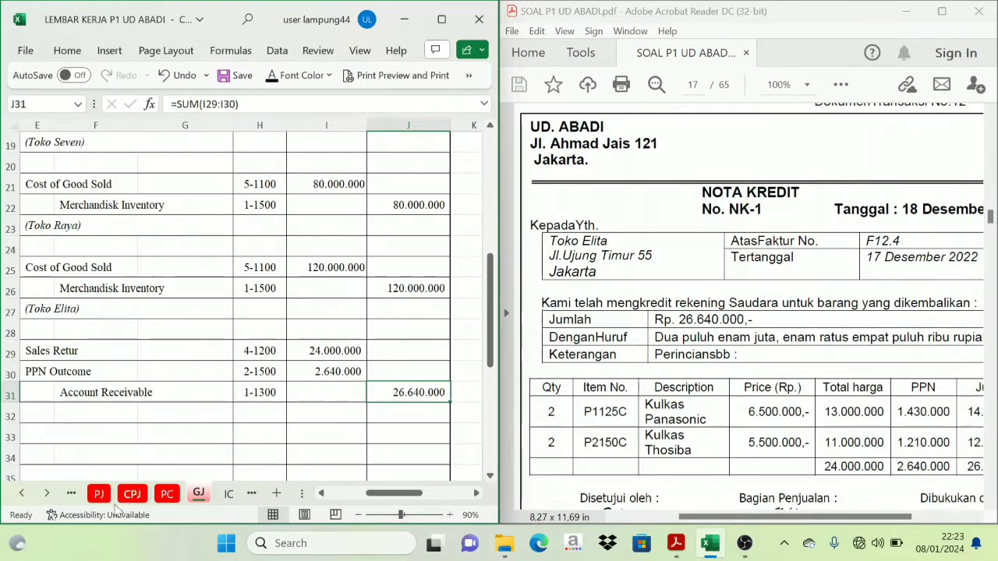
# Reveal date 18, description General Journal and ref GJ in row 46 of Toko Elita's ledger on the SLAR sheet with black font color
pyautogui.click(47, 493)
pyautogui.click(47, 492)
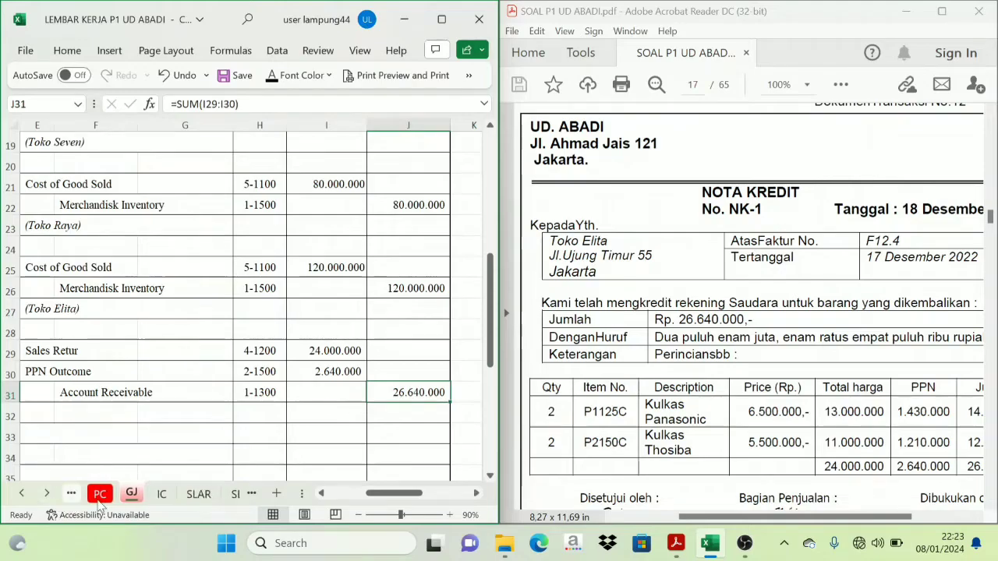
pyautogui.click(199, 493)
pyautogui.moveTo(368, 500); pyautogui.dragTo(367, 501)
pyautogui.moveTo(83, 356); pyautogui.dragTo(174, 359)
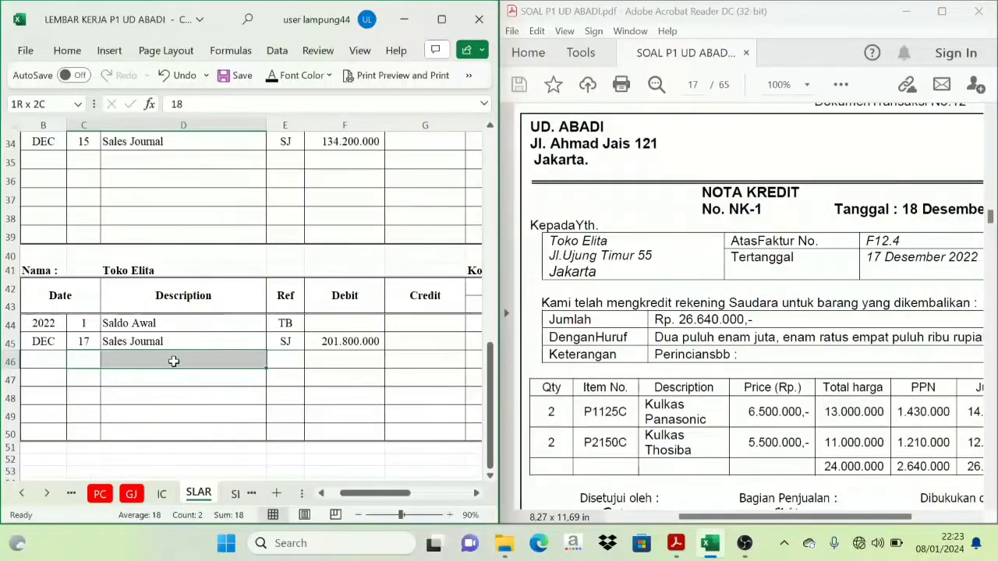
pyautogui.write('18\tGeneral Journal')
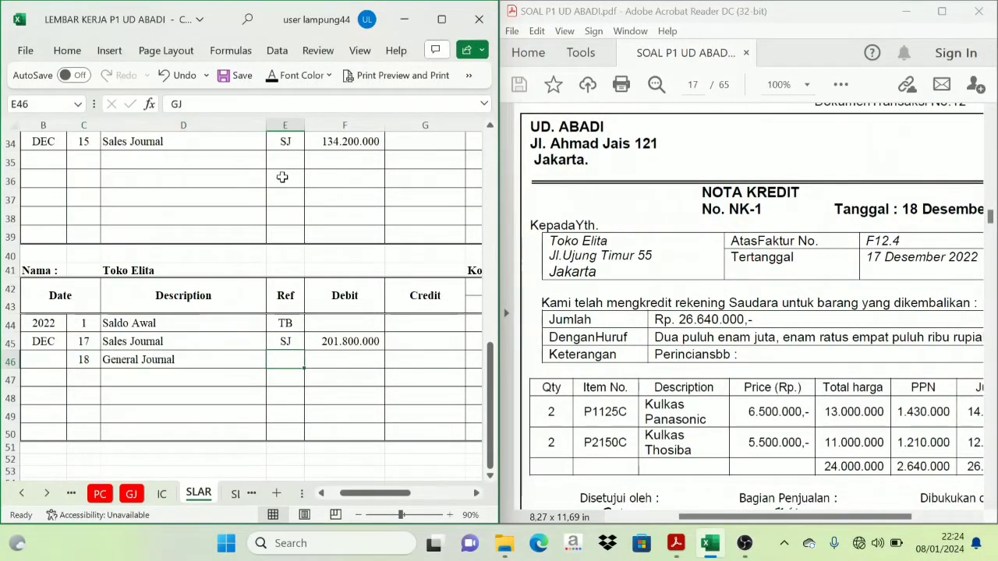
pyautogui.click(277, 360)
pyautogui.click(267, 79)
# Check the receivable credit in J31 of GJ and reveal the 26.640.000 credit in G46 of SLAR with black font color
pyautogui.click(134, 494)
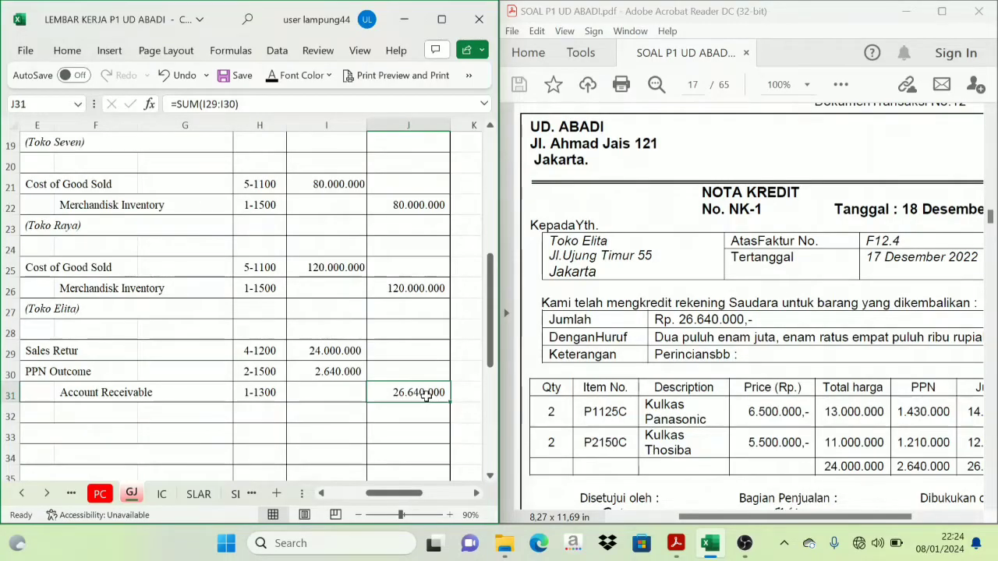
pyautogui.click(207, 496)
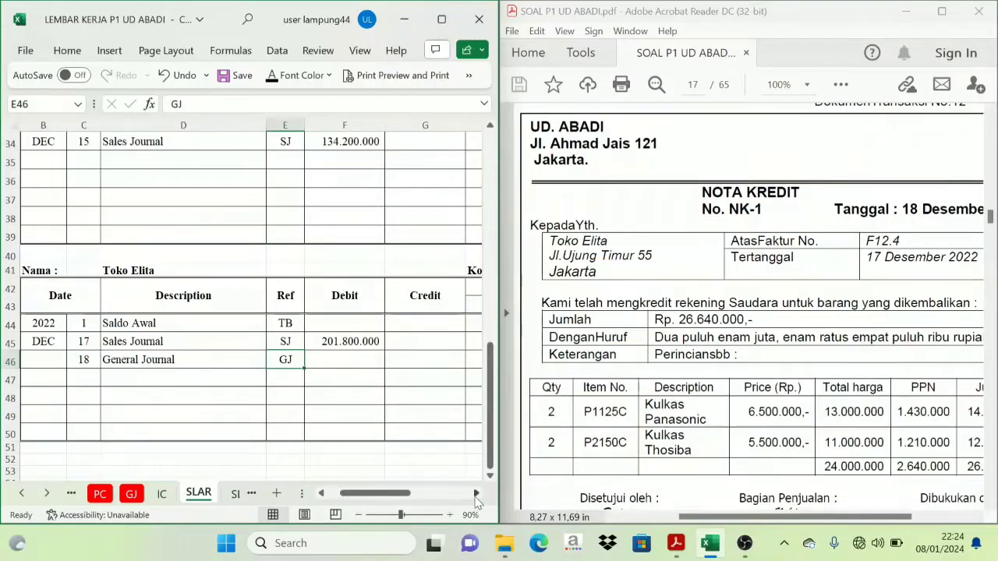
pyautogui.click(476, 495)
pyautogui.click(368, 363)
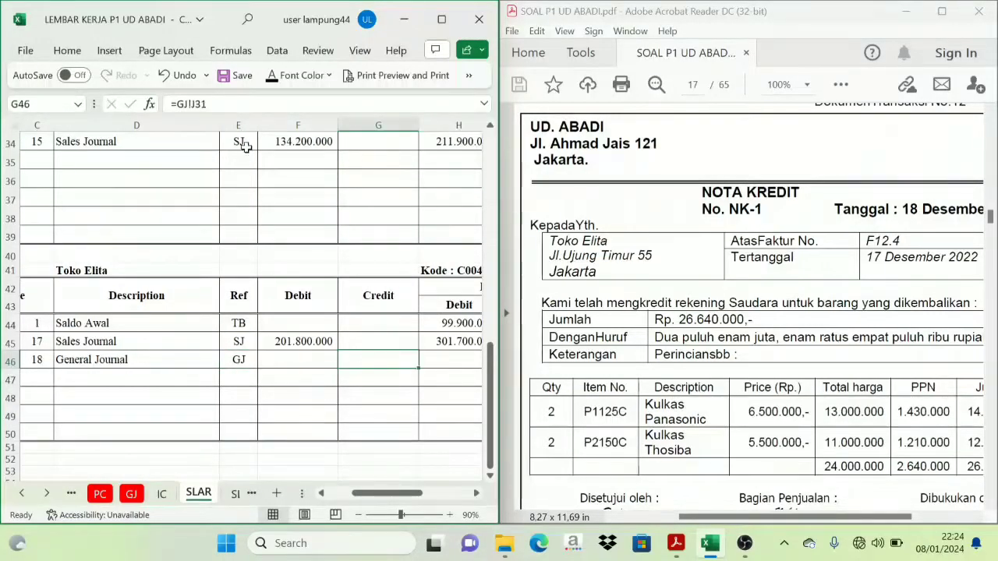
pyautogui.click(276, 77)
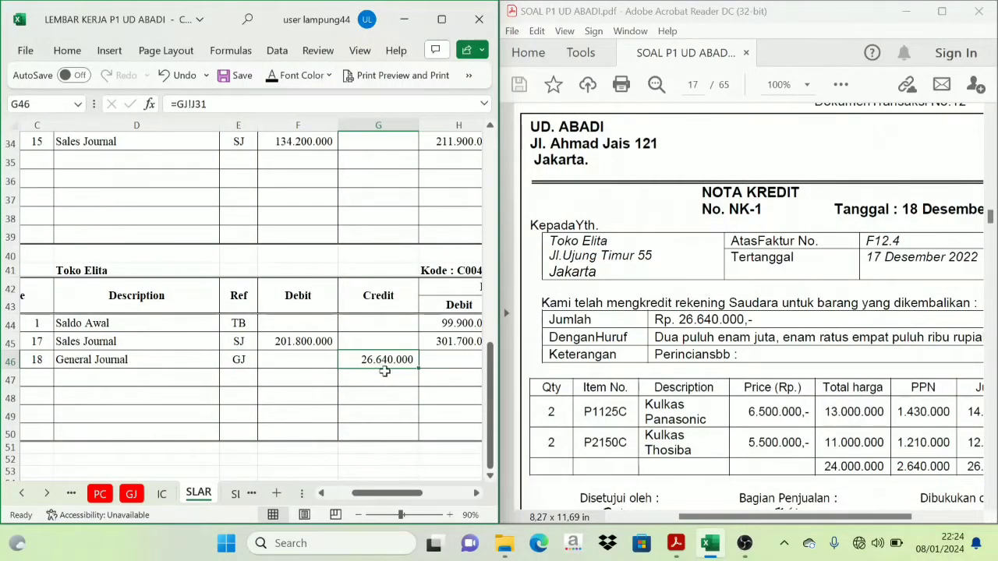
# Check the Credit and Balance Debit columns of Toko Elita's ledger and reveal the balance 275.060.000 in H46 with black font color
pyautogui.click(477, 493)
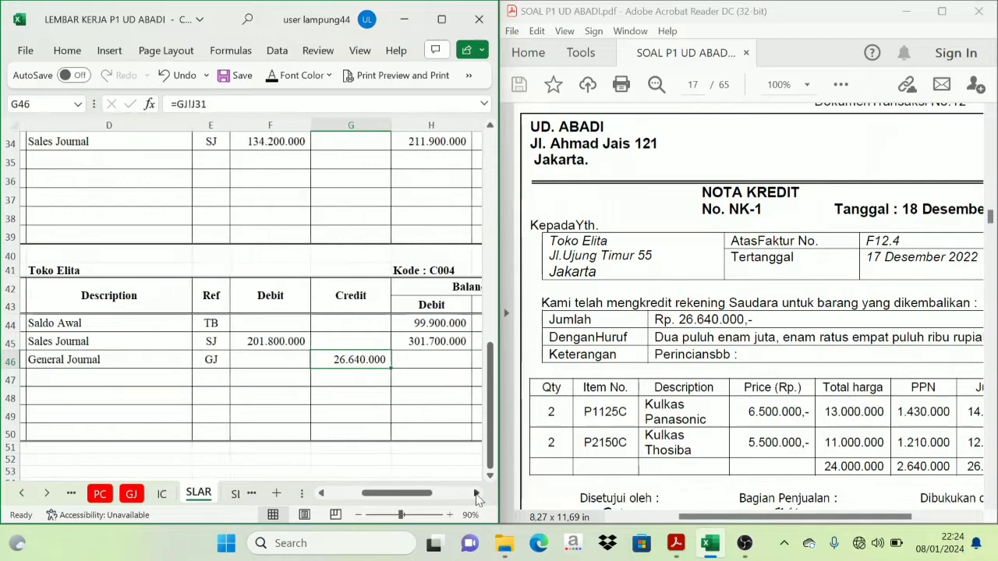
pyautogui.click(477, 494)
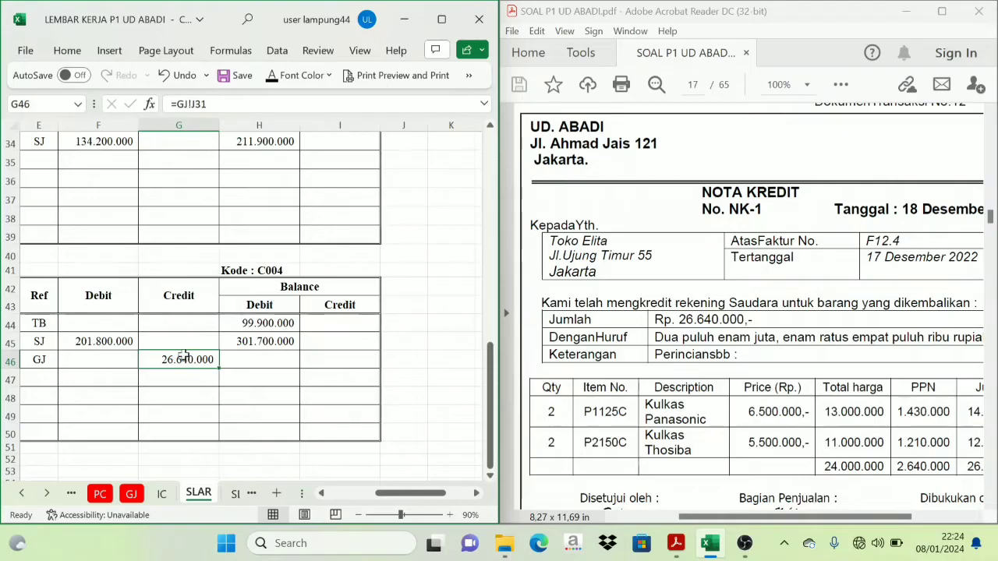
pyautogui.click(267, 307)
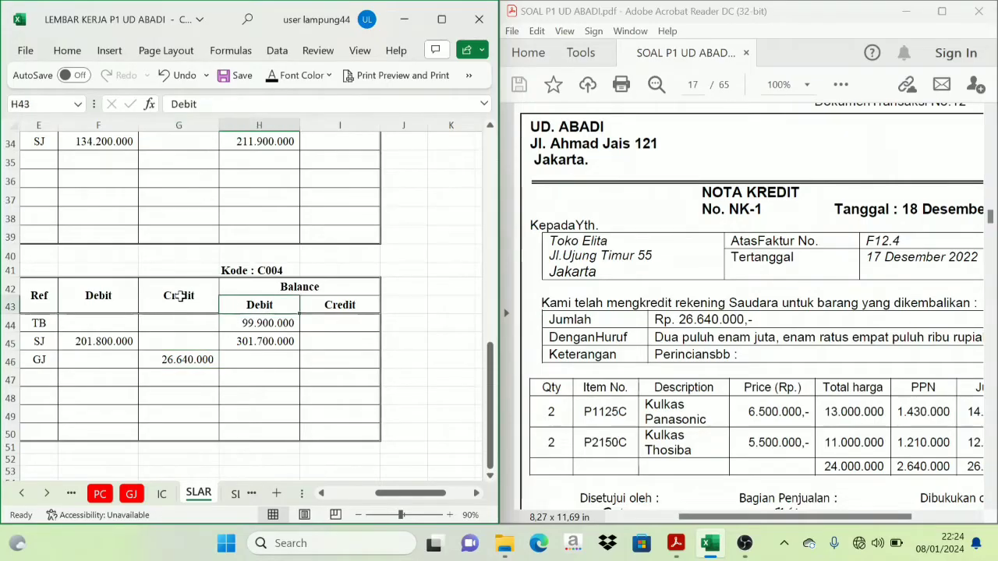
pyautogui.click(180, 295)
pyautogui.click(261, 305)
pyautogui.click(178, 288)
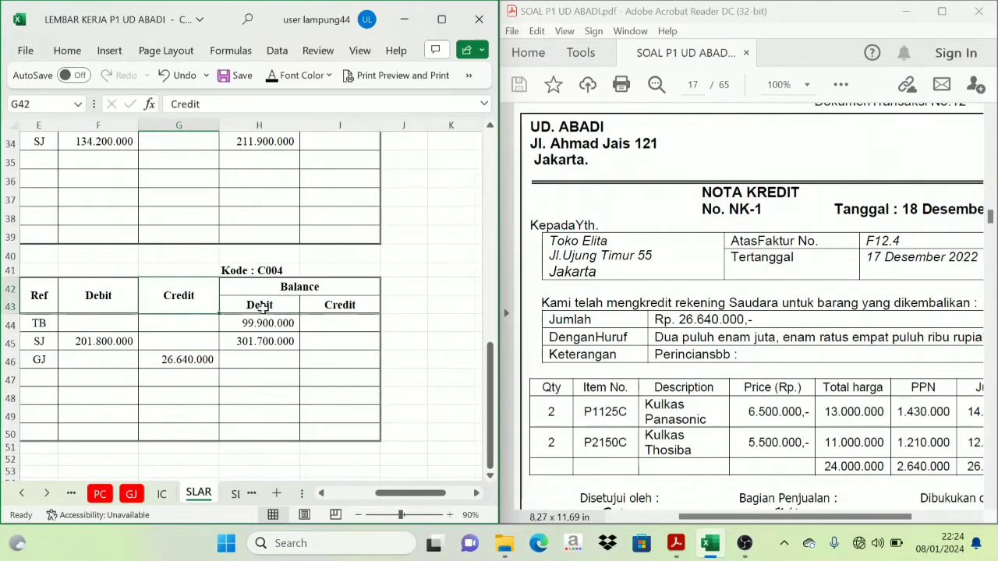
pyautogui.click(261, 358)
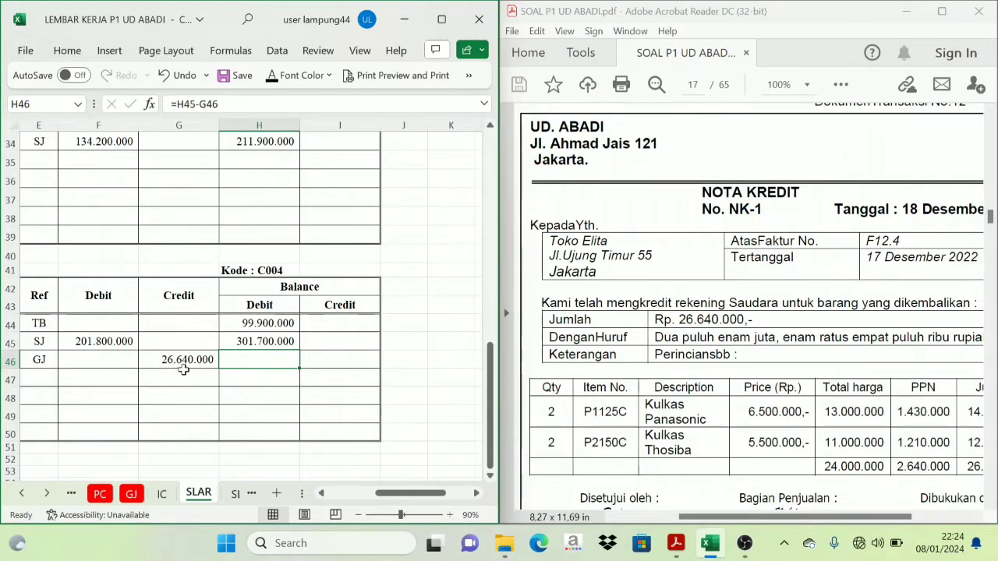
pyautogui.click(273, 76)
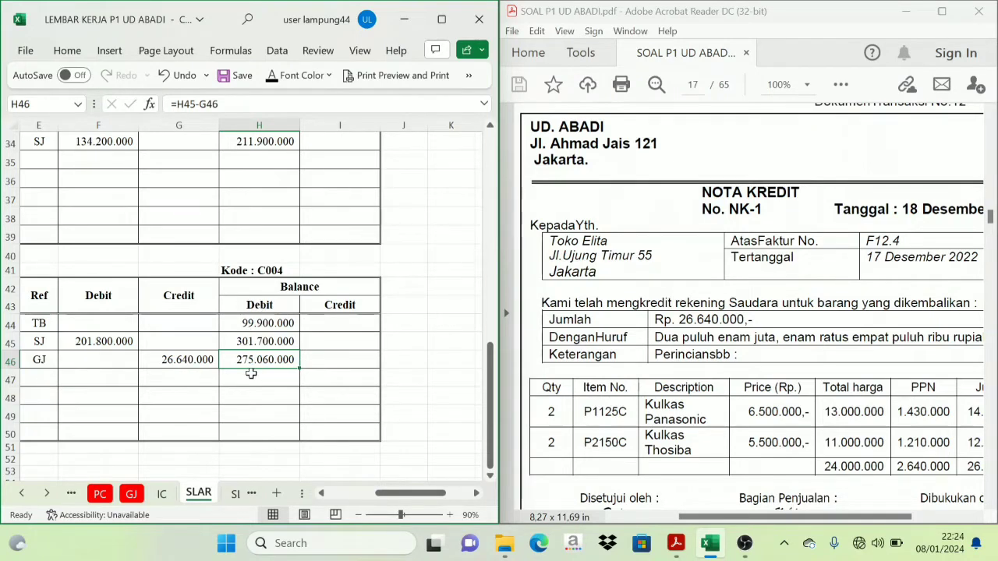
# Reveal date 18, evidence NK-1 and description Sales Retur (Toko Elita) in row 19 of the Kulkas Panasonic card on the IC sheet with black font color
pyautogui.scroll(-1, 644, 391)
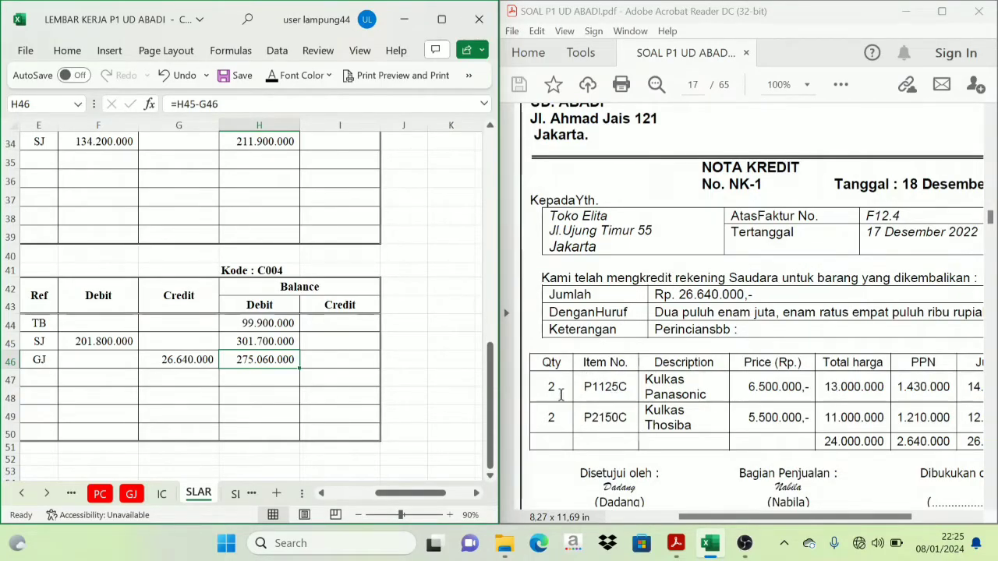
pyautogui.click(161, 494)
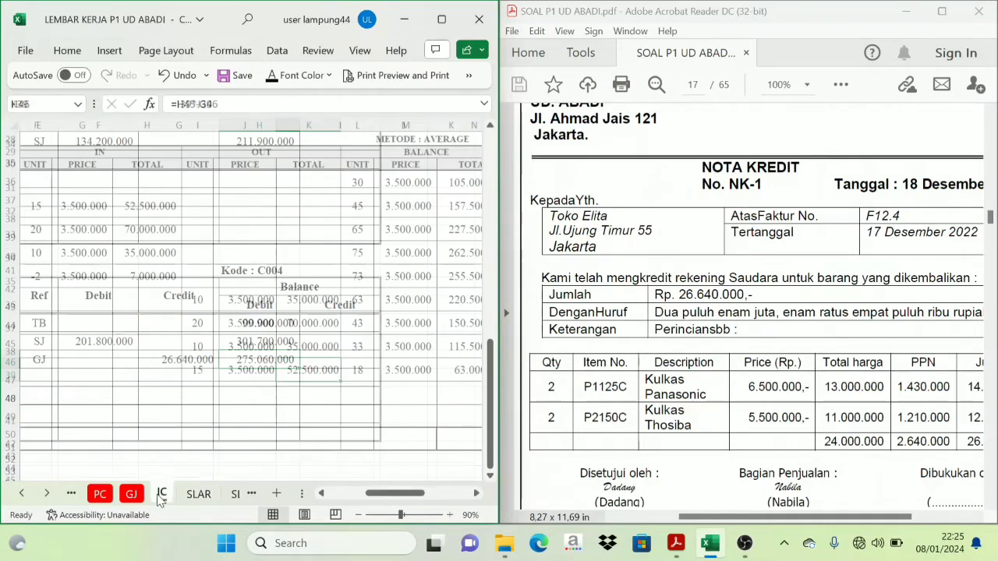
pyautogui.moveTo(388, 496); pyautogui.dragTo(350, 496)
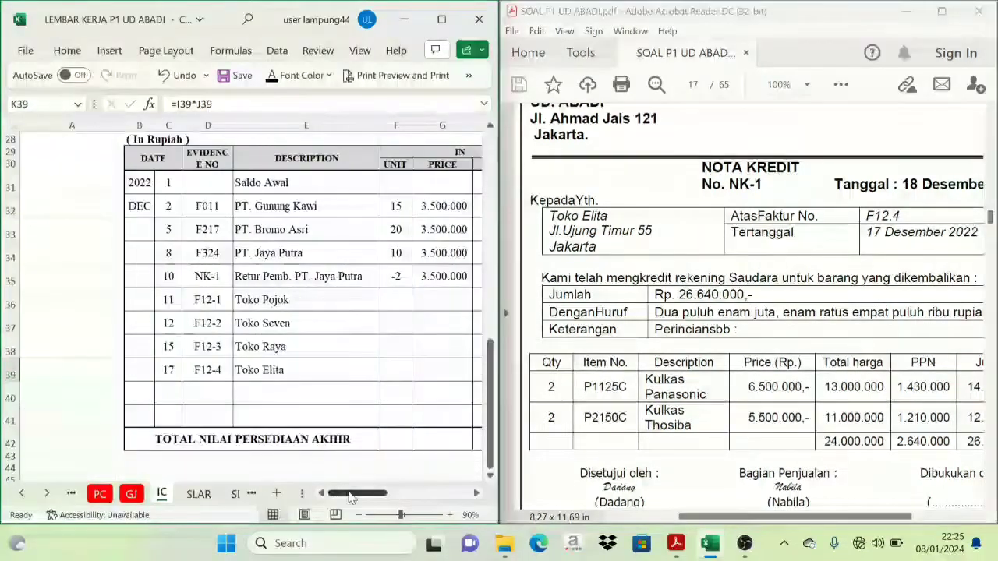
pyautogui.scroll(8, 301, 430)
pyautogui.scroll(1, 302, 431)
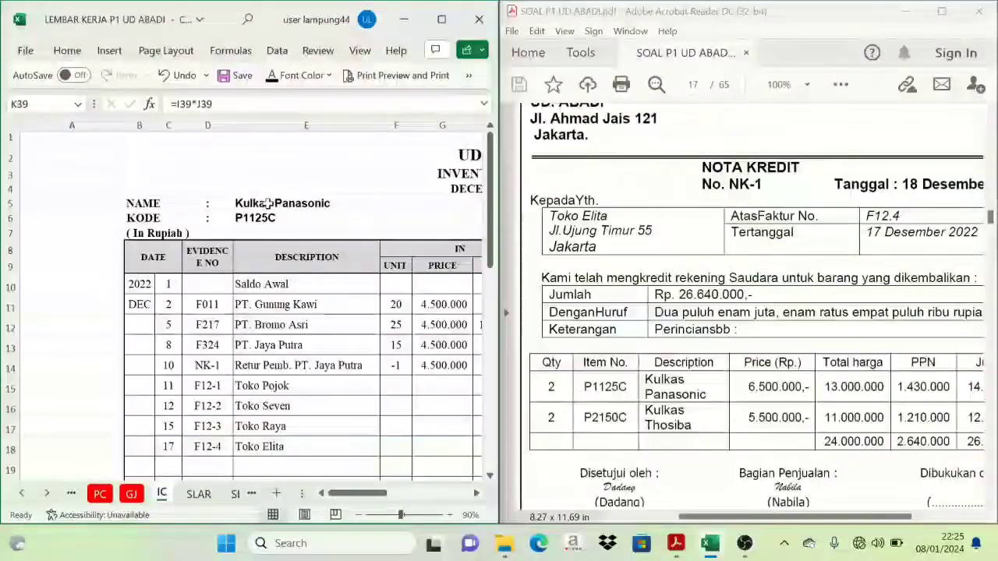
pyautogui.scroll(-1, 554, 355)
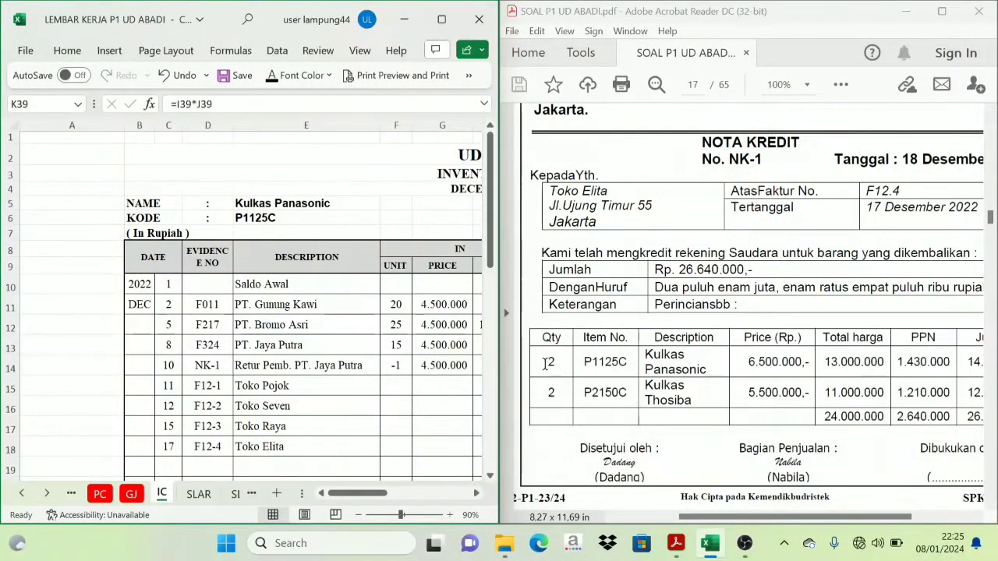
pyautogui.scroll(-1, 272, 405)
pyautogui.click(262, 396)
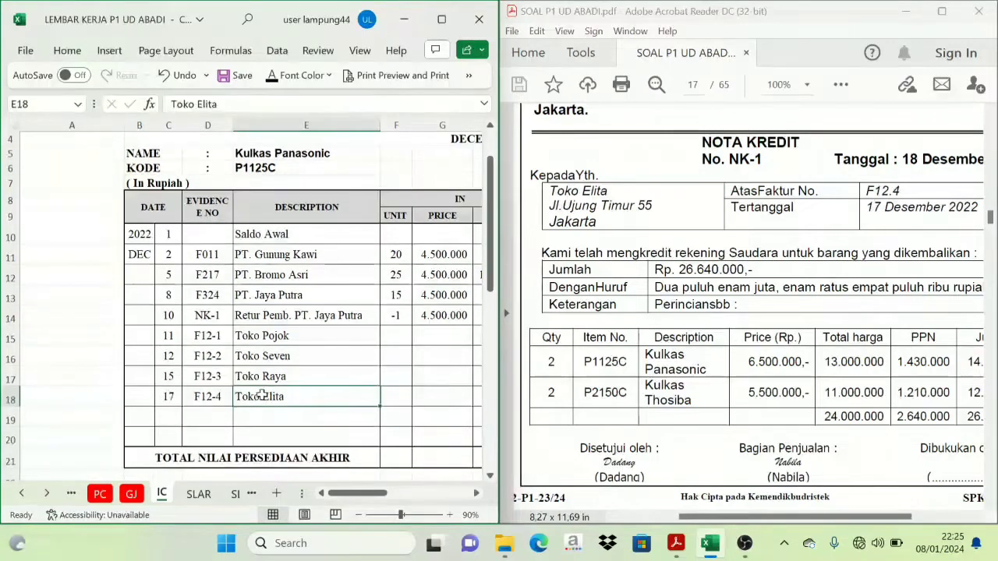
pyautogui.moveTo(167, 419); pyautogui.dragTo(211, 419)
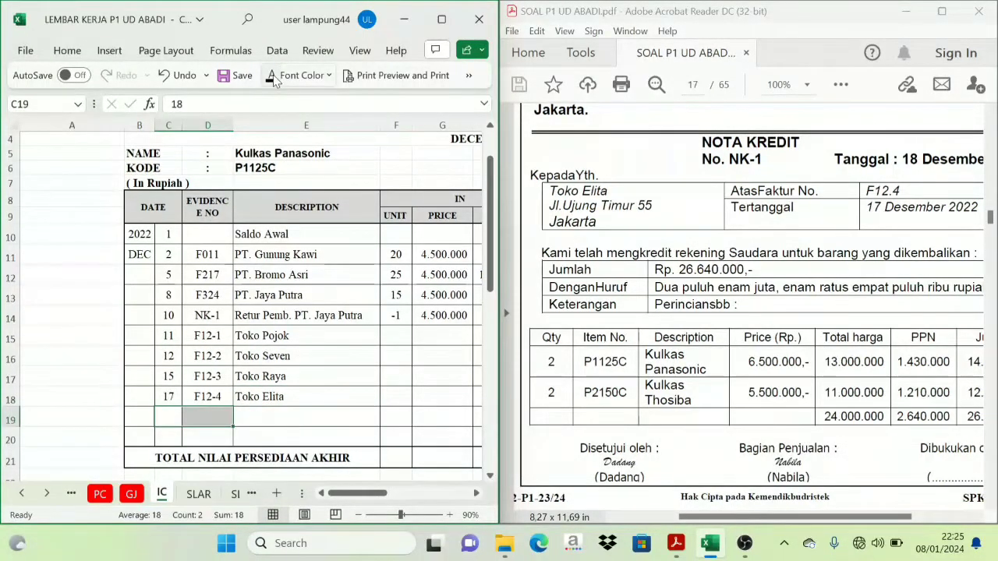
pyautogui.click(271, 76)
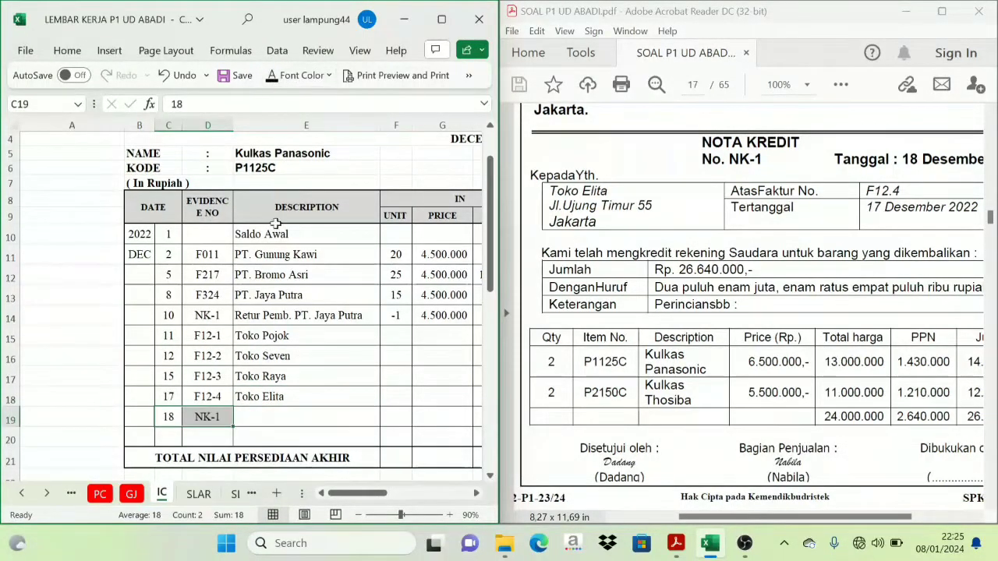
pyautogui.click(253, 419)
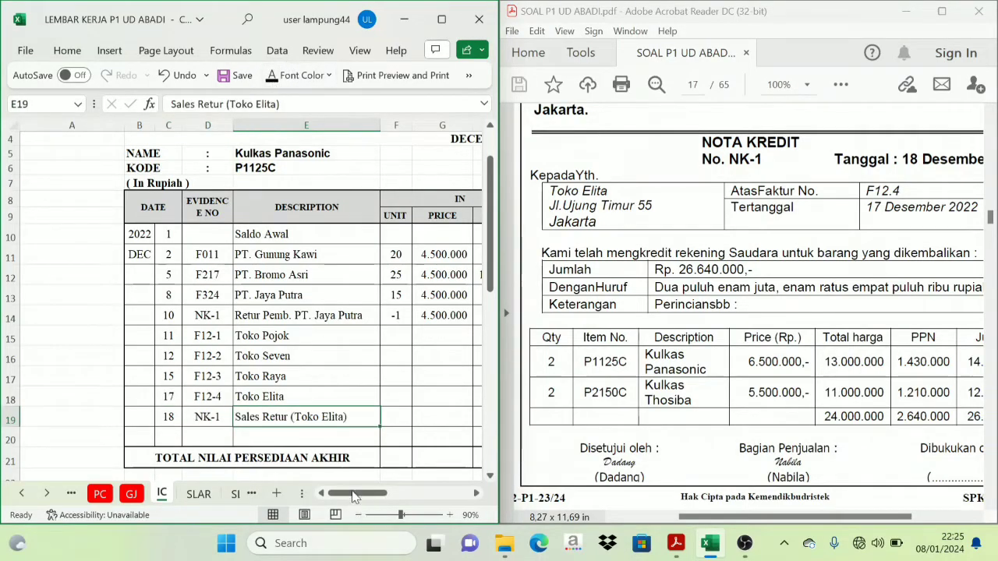
# Reveal the OUT unit -2, price 4.500.000 and total 9.000.000 in I19:K19 of the Kulkas Panasonic card with black font color
pyautogui.moveTo(352, 491); pyautogui.dragTo(393, 479)
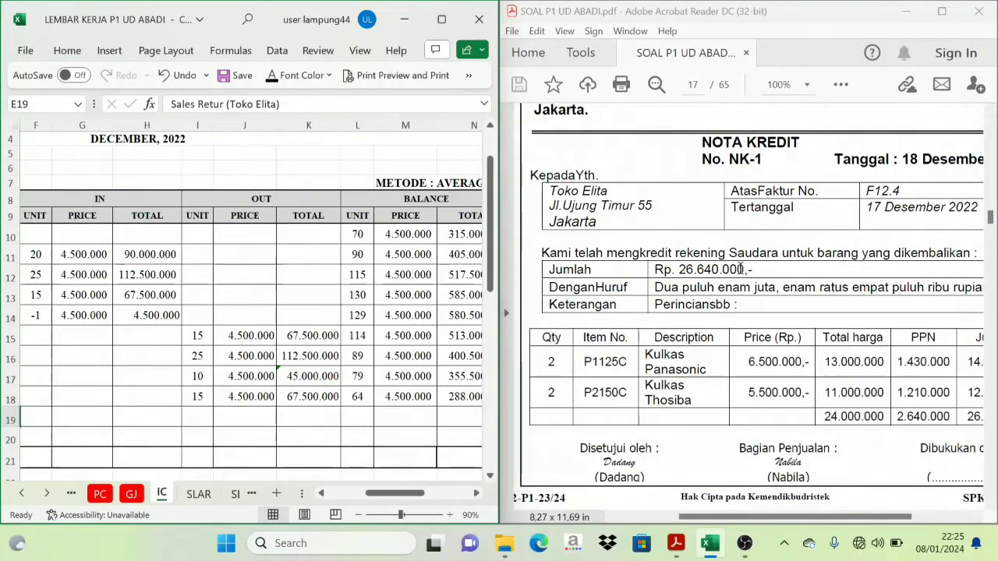
pyautogui.click(259, 198)
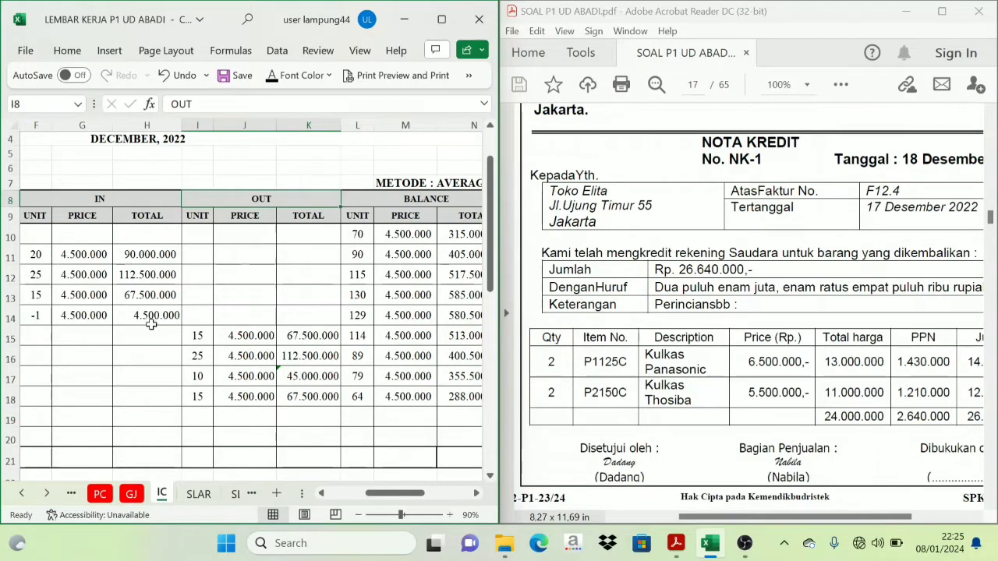
pyautogui.click(320, 494)
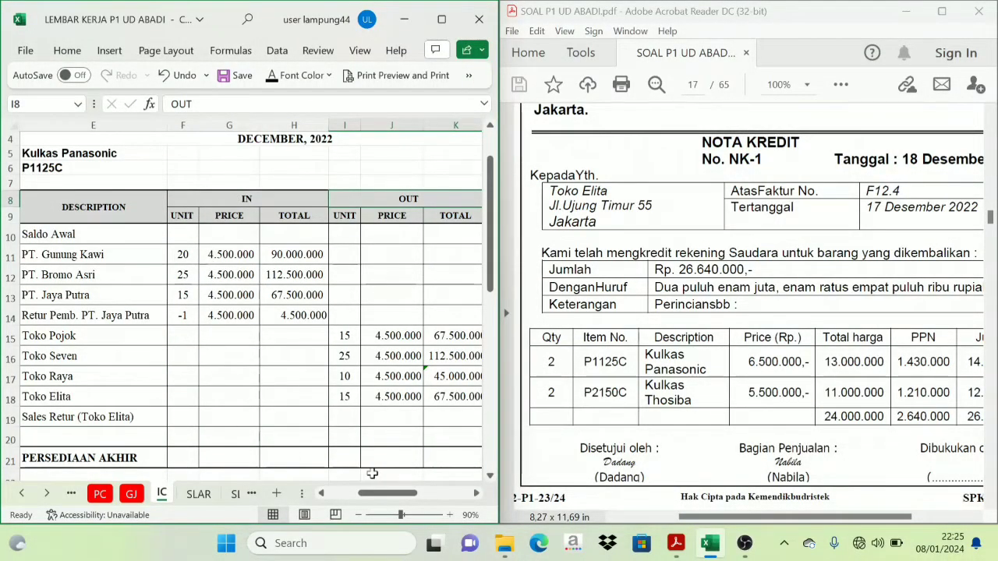
pyautogui.moveTo(398, 500); pyautogui.dragTo(405, 500)
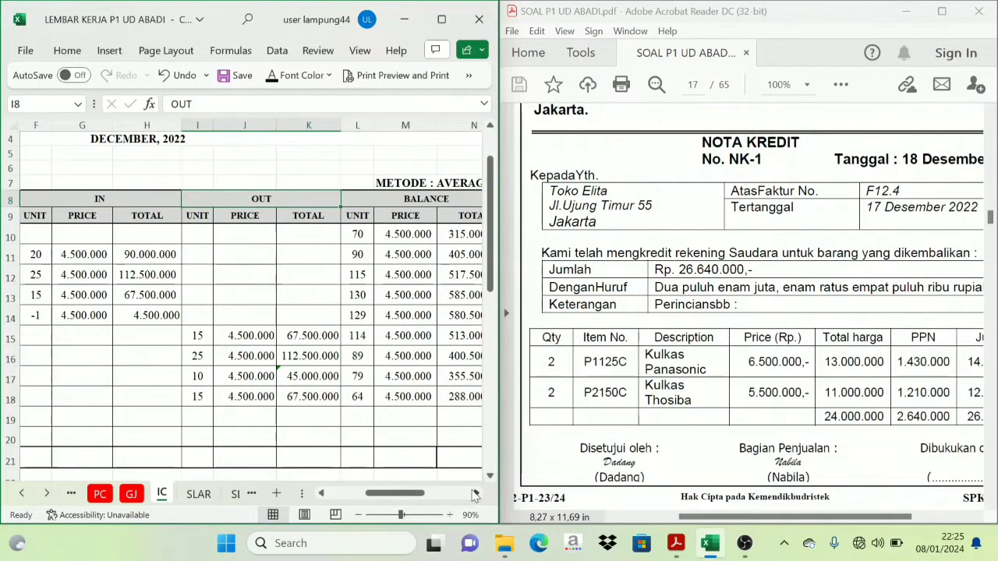
pyautogui.click(475, 494)
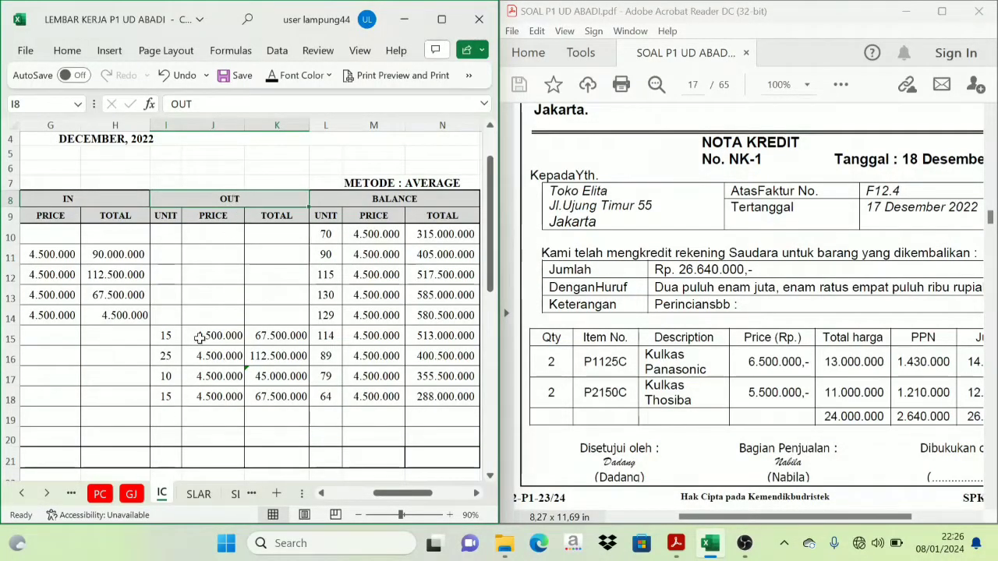
pyautogui.click(170, 418)
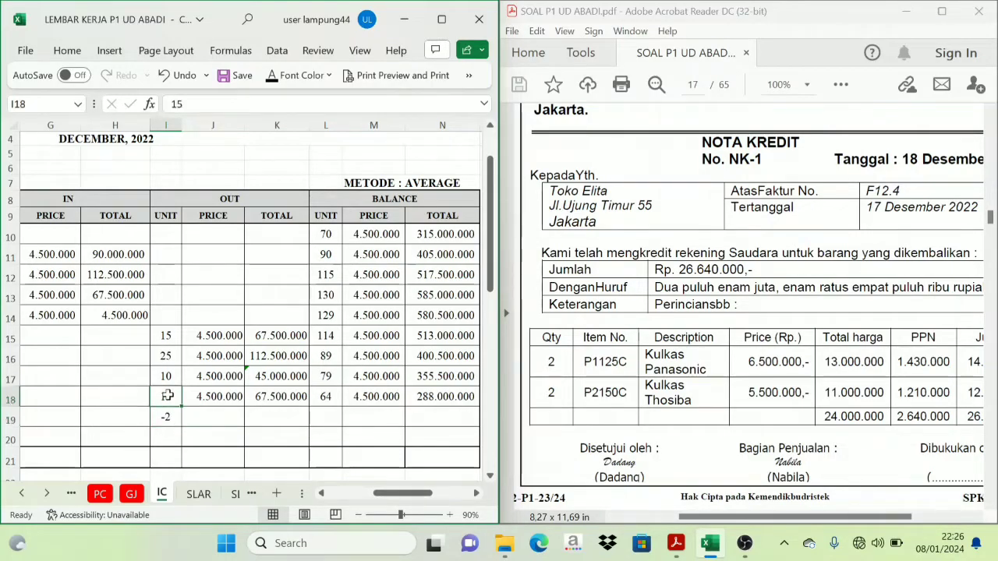
pyautogui.click(211, 416)
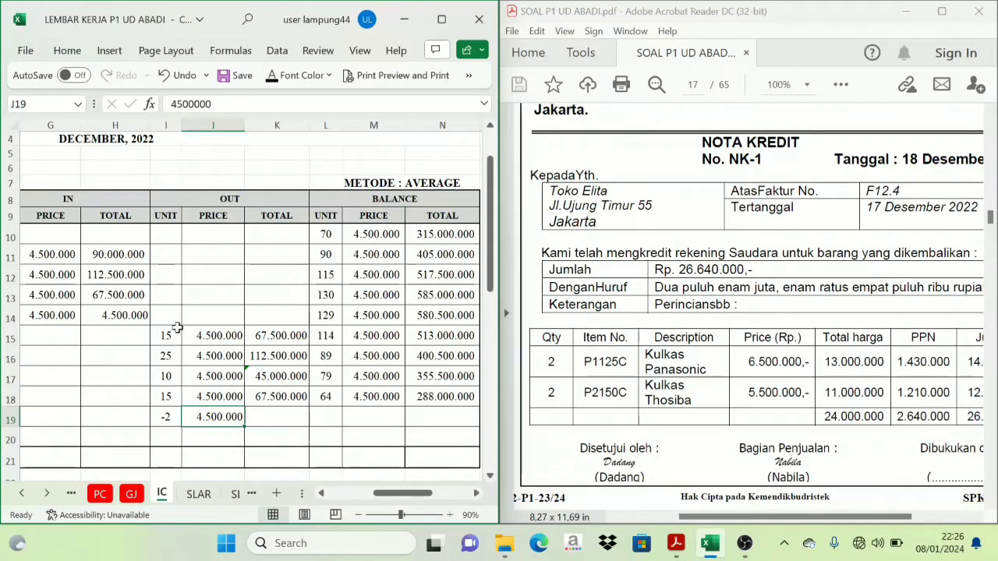
pyautogui.click(273, 413)
pyautogui.click(271, 79)
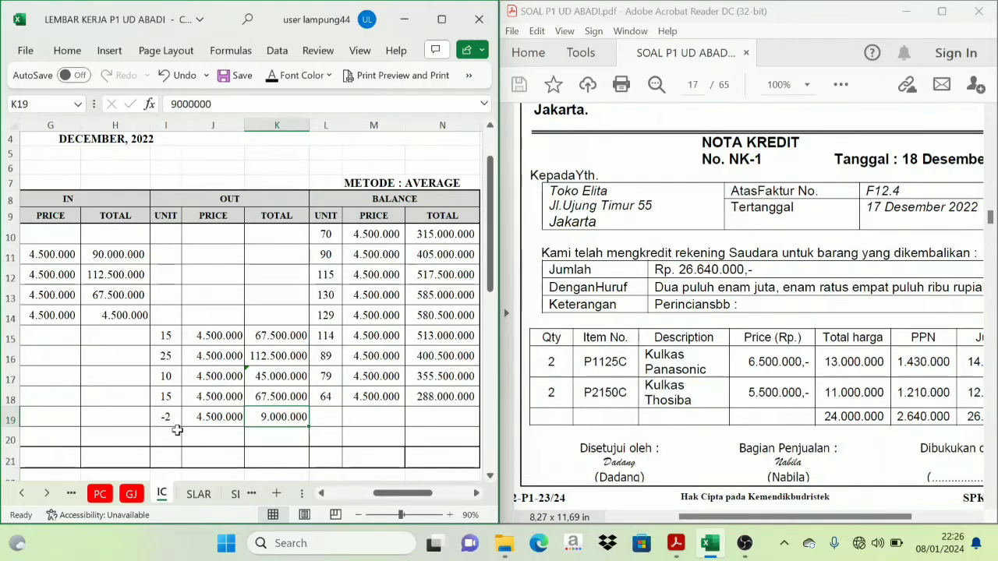
# Check the returned units against the previous unit balance and reveal the balance unit 66 in L19 with black font color
pyautogui.click(325, 418)
pyautogui.click(165, 419)
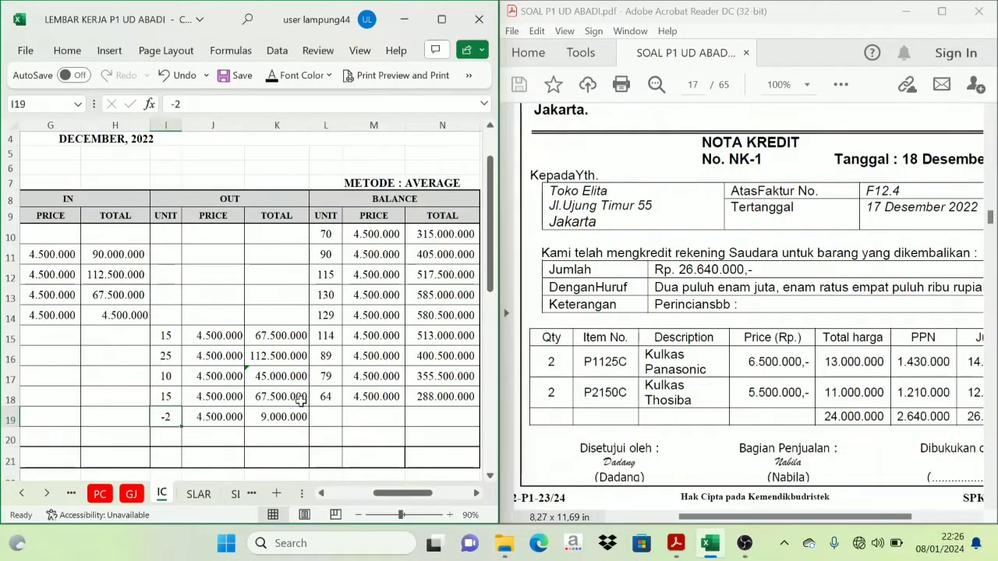
pyautogui.click(316, 398)
pyautogui.click(320, 419)
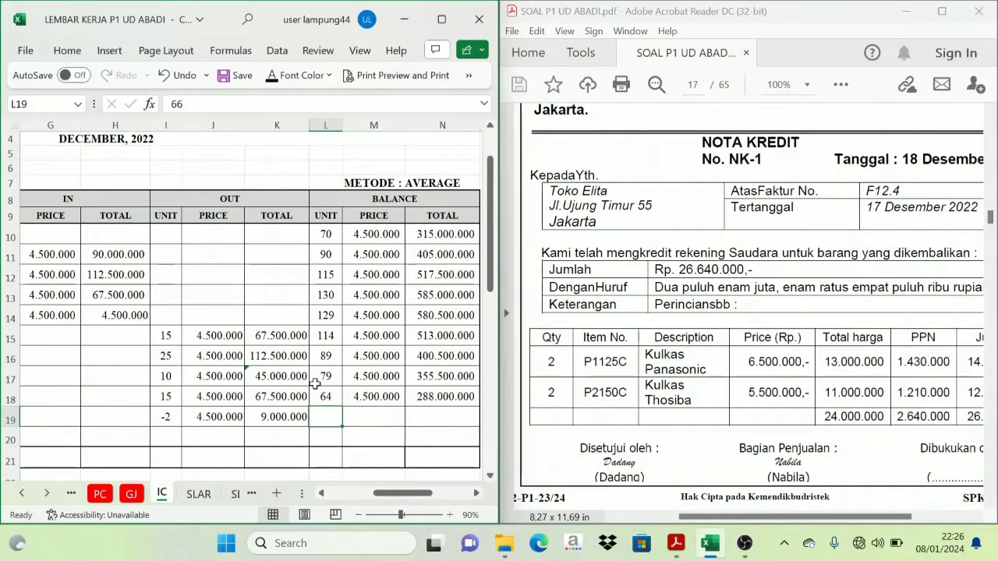
pyautogui.click(326, 394)
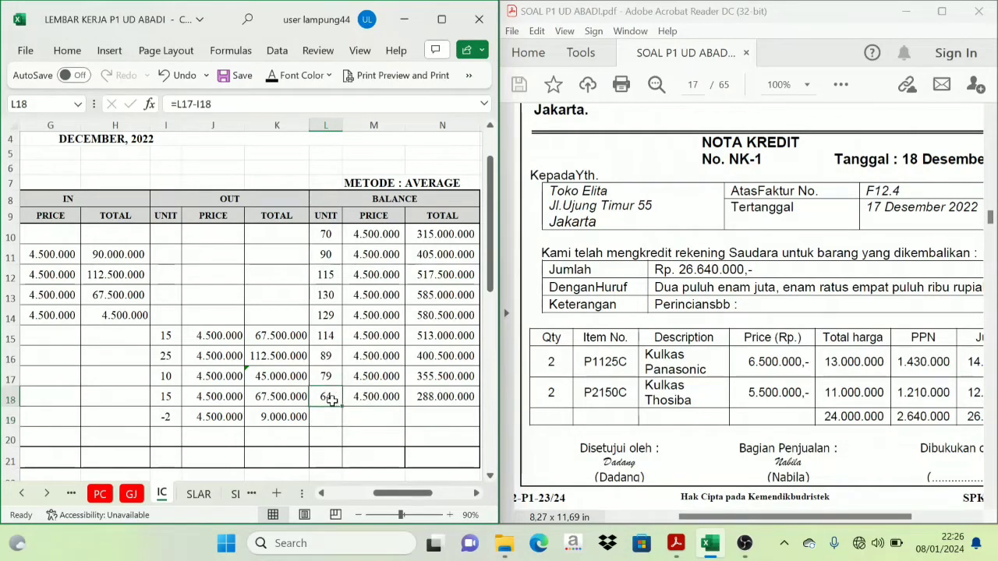
pyautogui.click(329, 416)
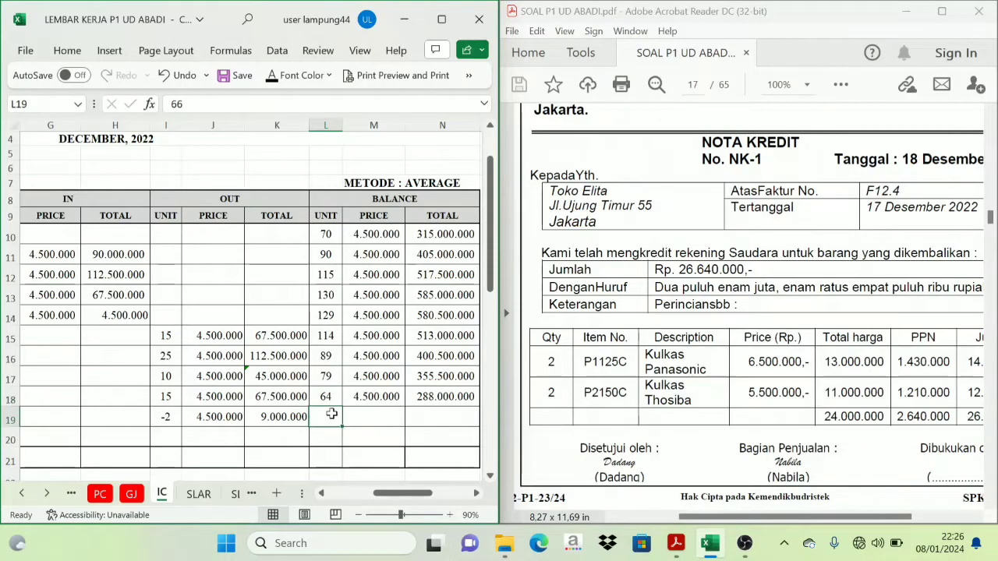
pyautogui.click(335, 400)
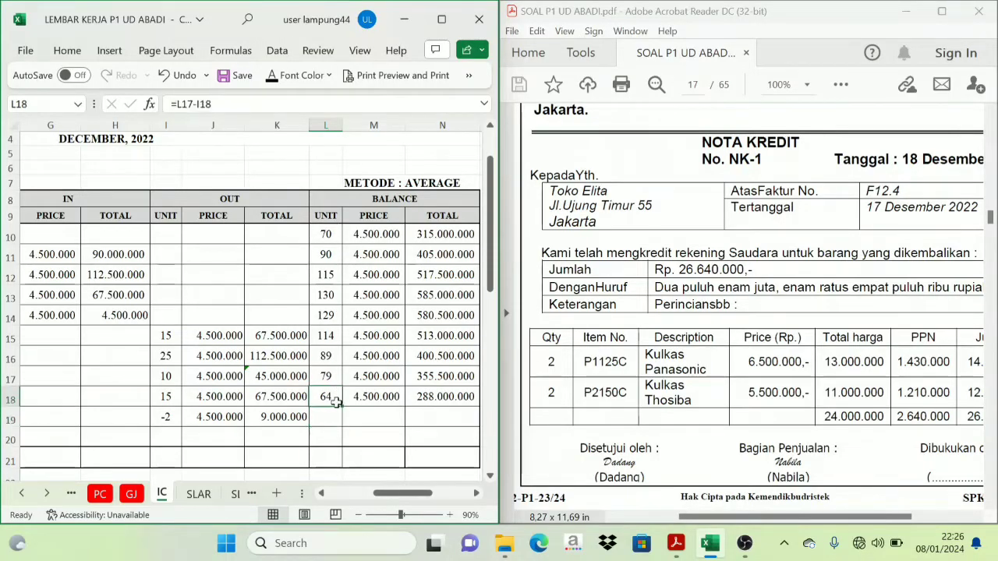
pyautogui.click(335, 420)
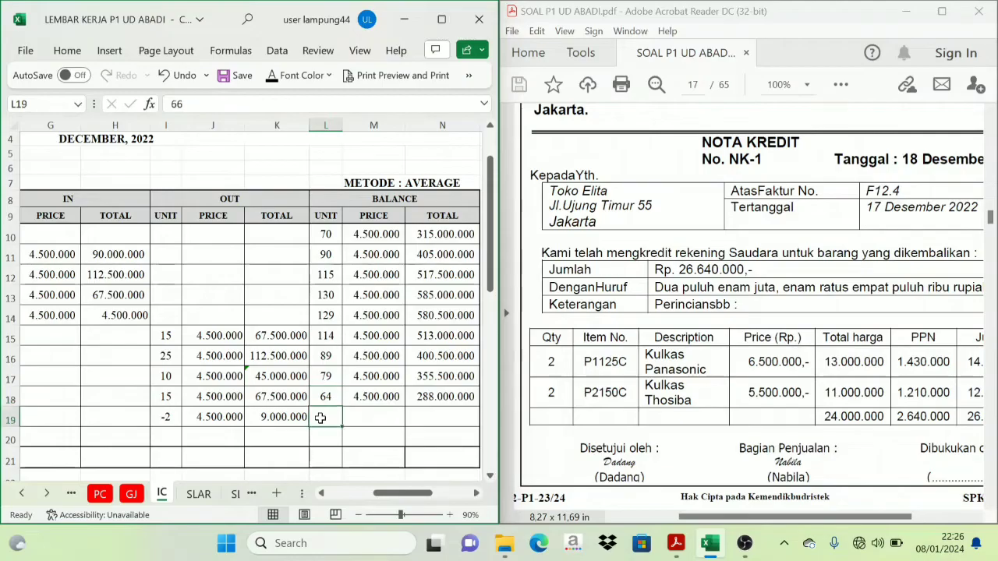
pyautogui.click(167, 418)
pyautogui.click(331, 422)
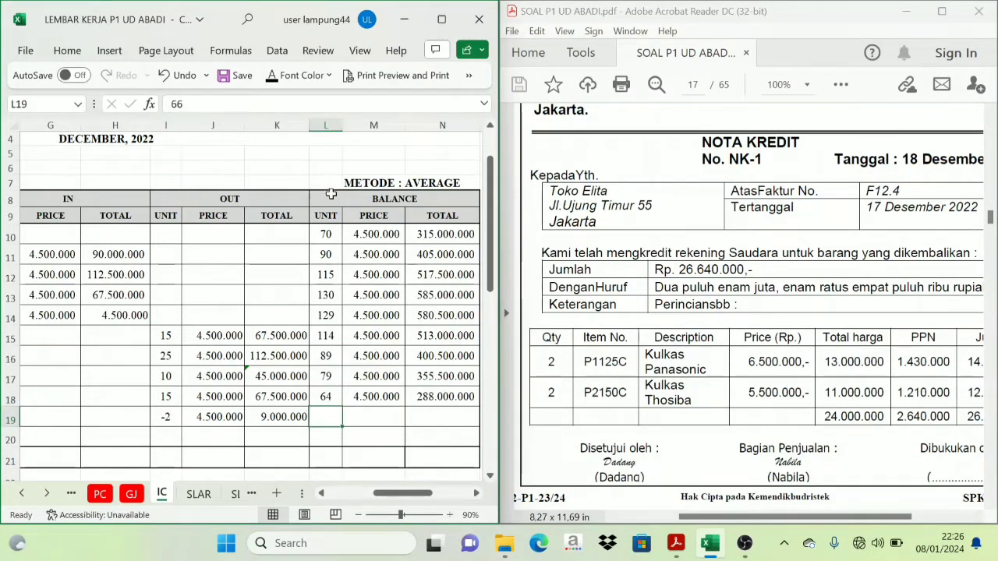
# Reveal the balance price 4.500.000 in M19 and balance total 297.000.000 in N19 with black font color
pyautogui.click(368, 415)
pyautogui.click(280, 81)
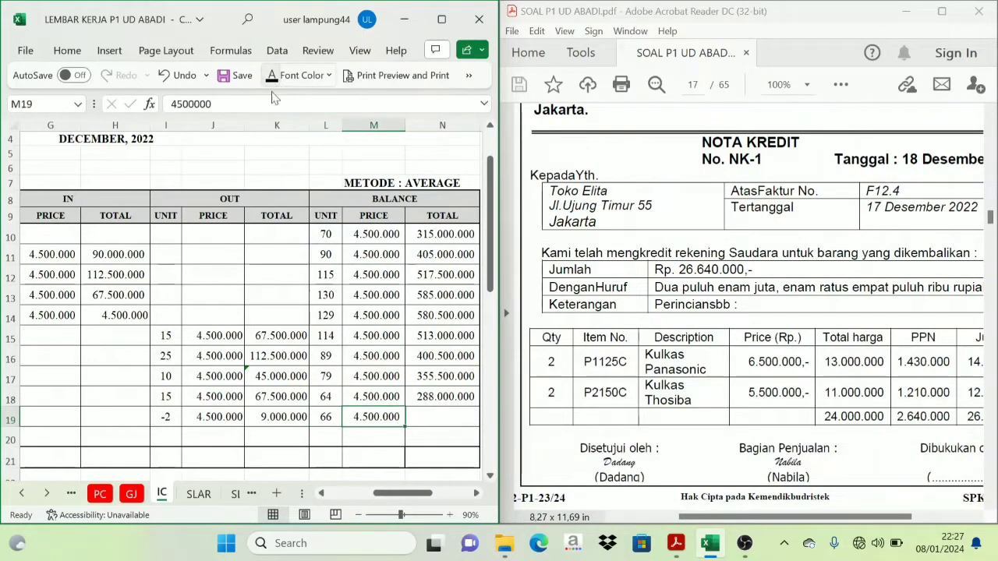
pyautogui.click(432, 422)
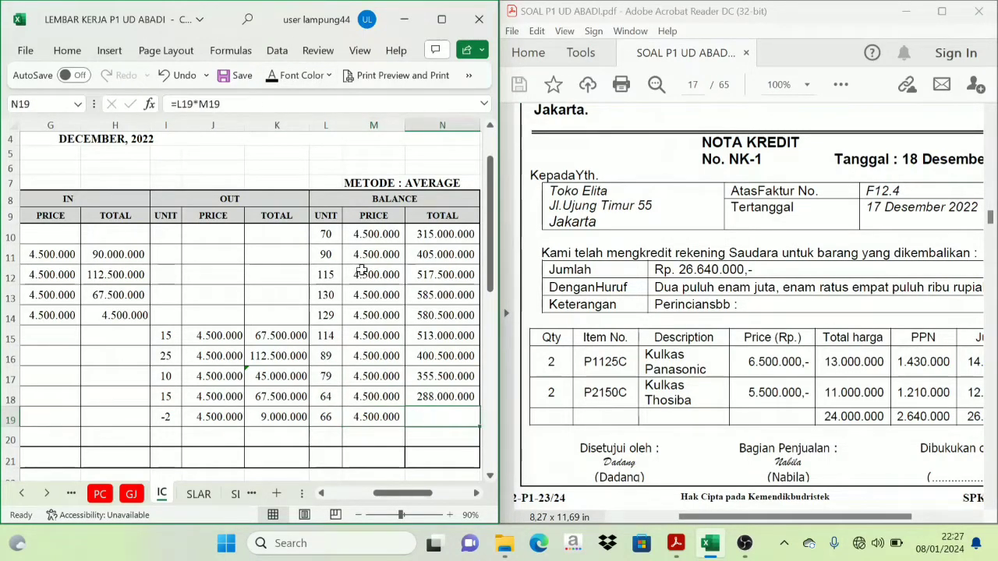
pyautogui.click(276, 78)
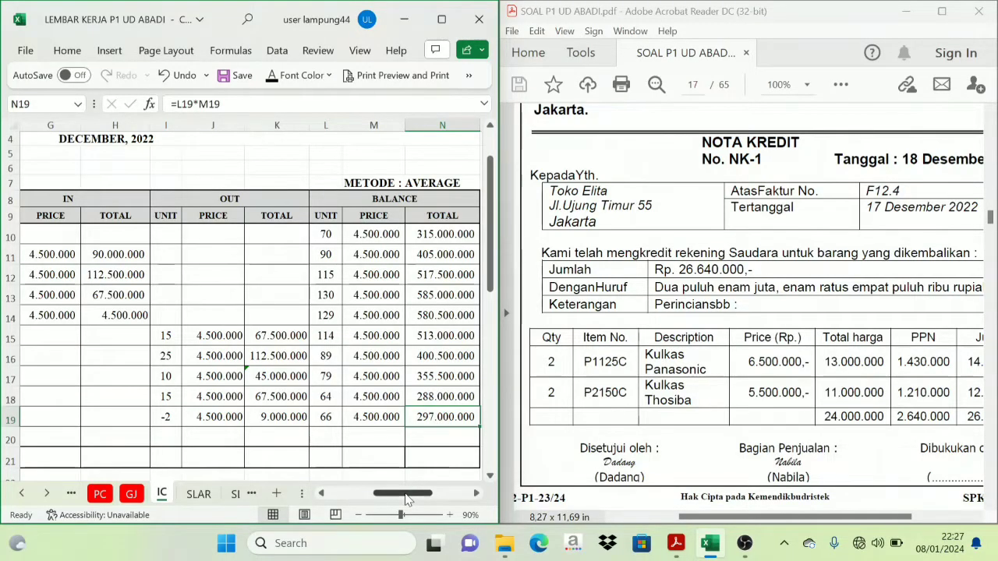
# Reveal date 18, the evidence number and the description in C40:E40 of the Kulkas Toshiba card with black font color
pyautogui.moveTo(405, 499); pyautogui.dragTo(361, 503)
pyautogui.scroll(-4, 312, 426)
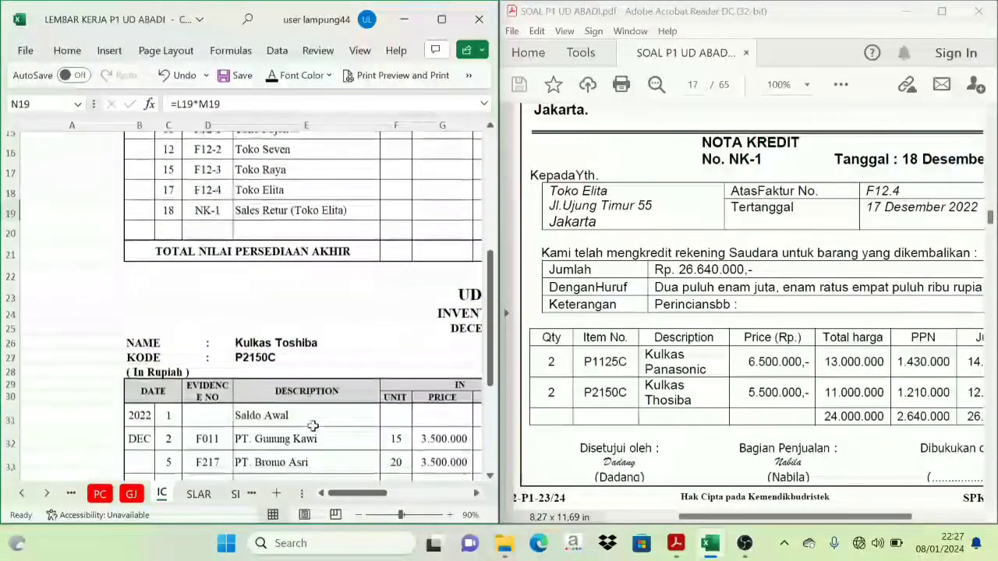
pyautogui.scroll(-5, 312, 425)
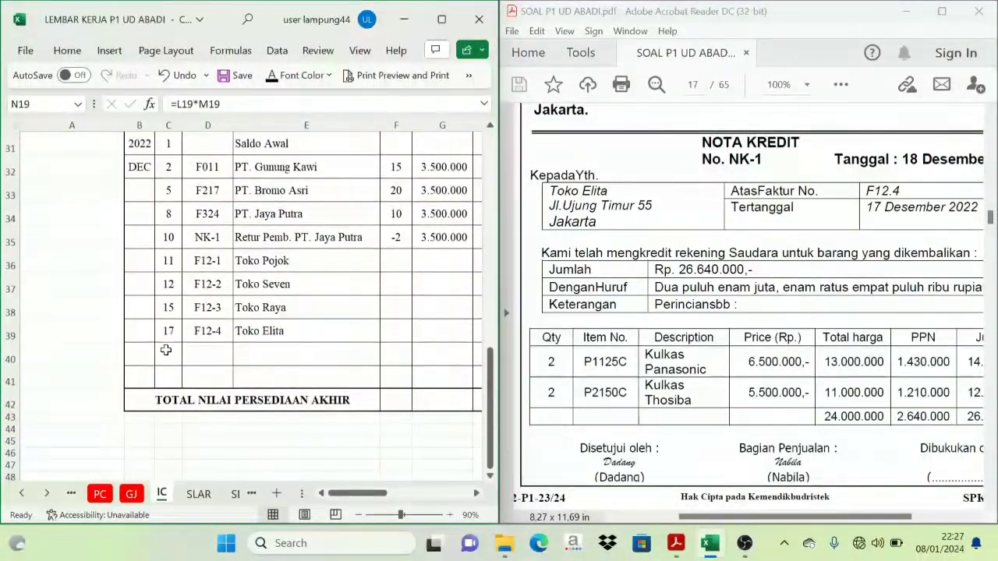
pyautogui.moveTo(166, 350); pyautogui.dragTo(304, 355)
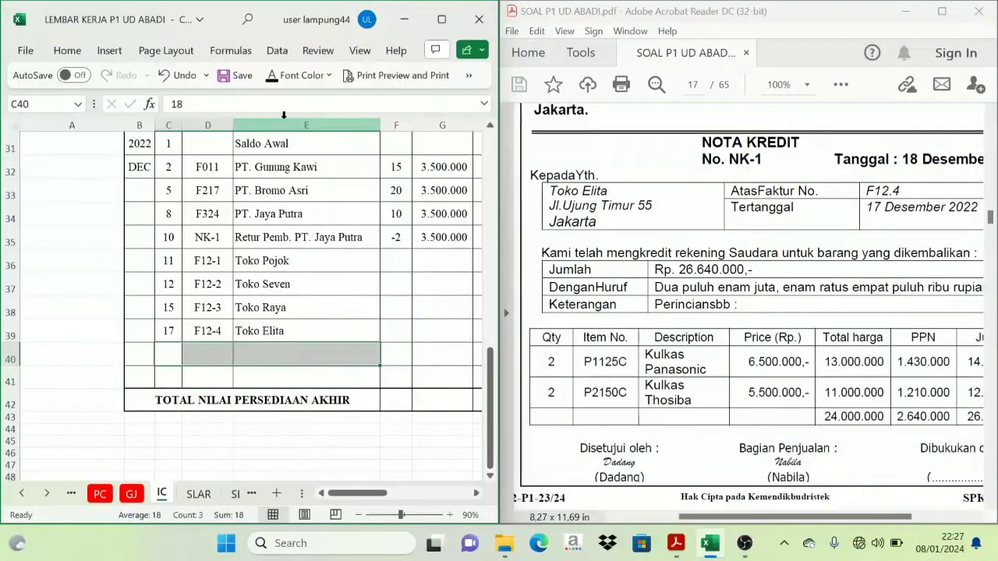
pyautogui.click(273, 78)
# Reveal the OUT unit -2, price 3.500.000 and total 7.000.000 in I40:K40 of the Kulkas Toshiba card with black font color
pyautogui.moveTo(365, 500); pyautogui.dragTo(413, 496)
pyautogui.scroll(2, 357, 449)
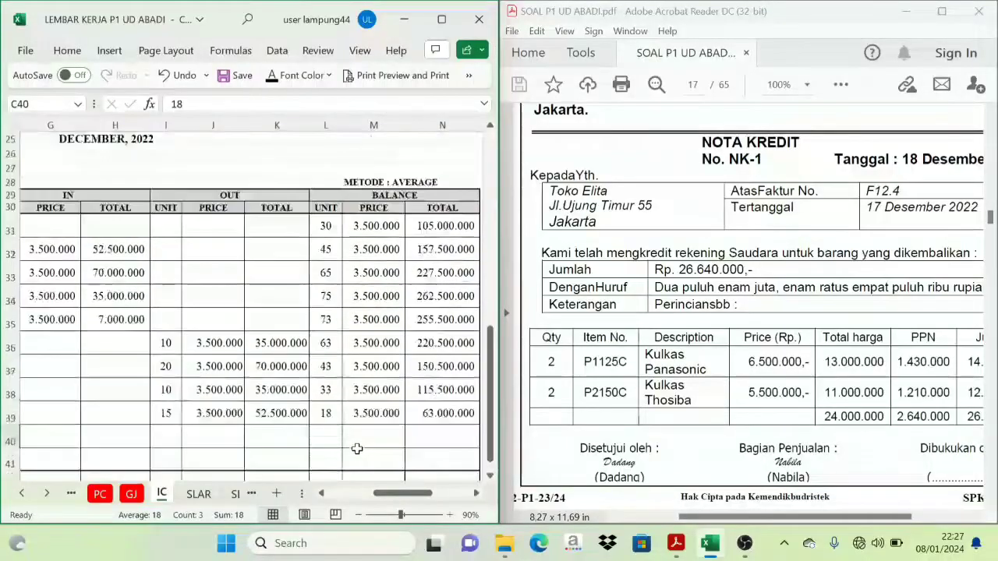
pyautogui.scroll(-1, 281, 443)
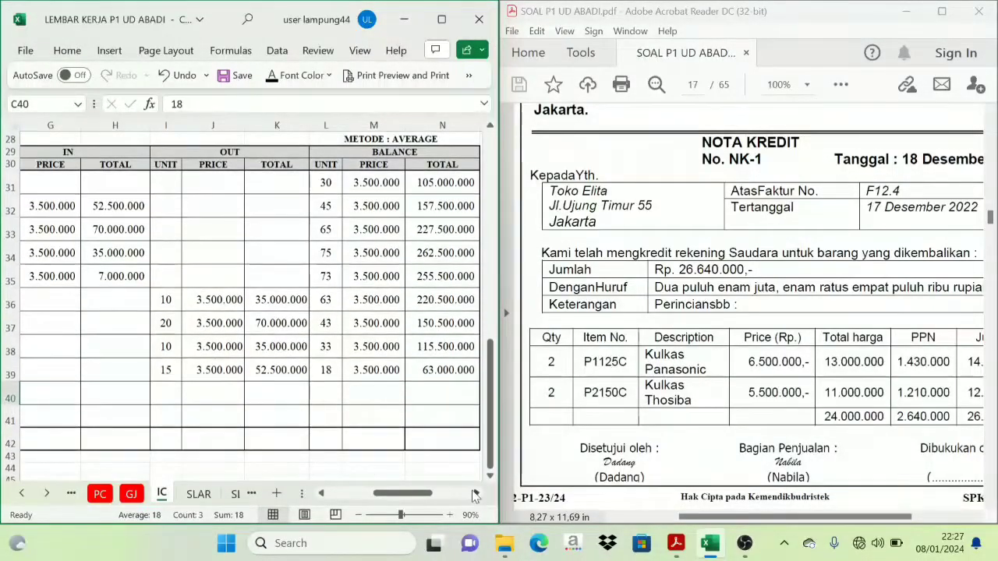
pyautogui.click(477, 493)
pyautogui.click(115, 396)
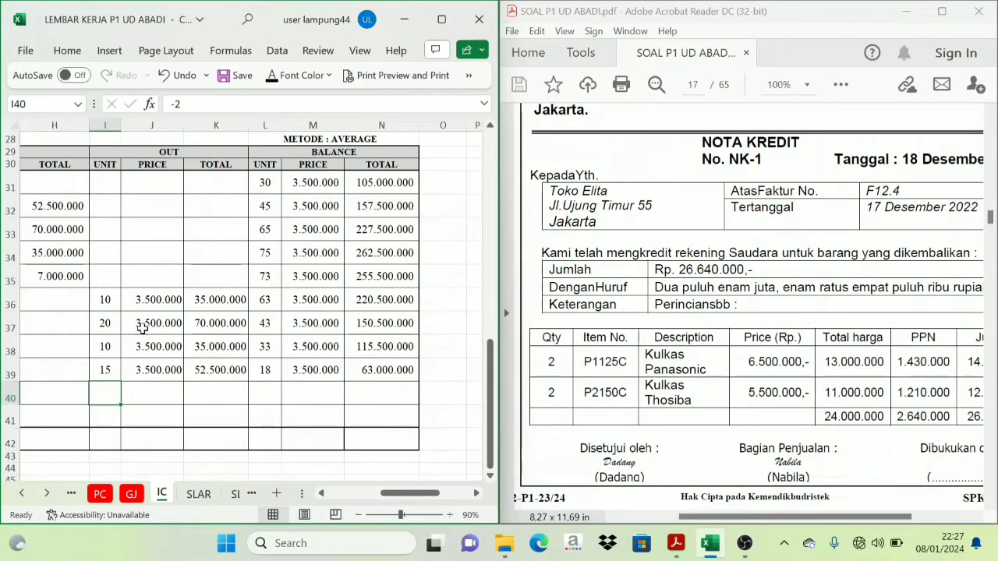
pyautogui.click(138, 396)
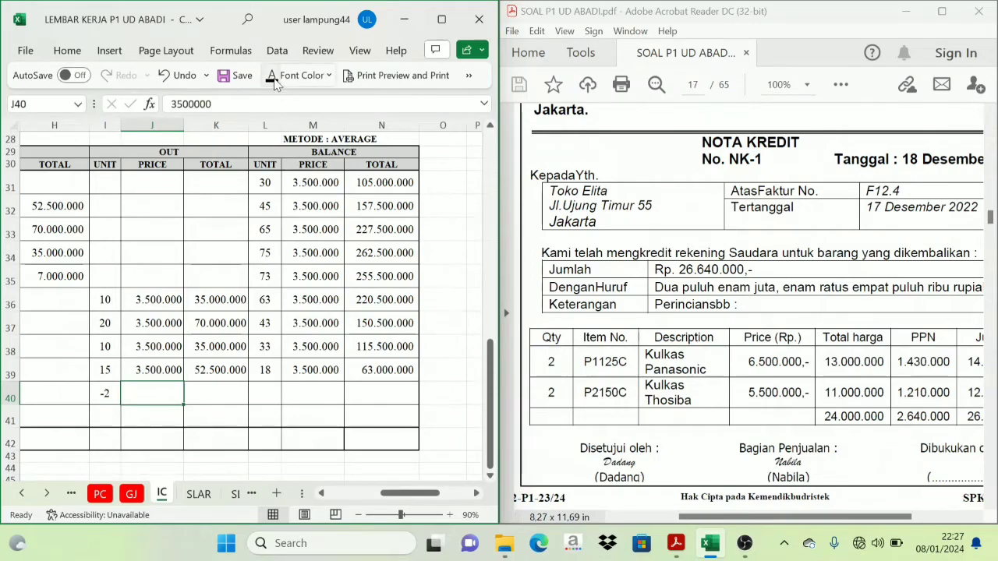
pyautogui.click(212, 409)
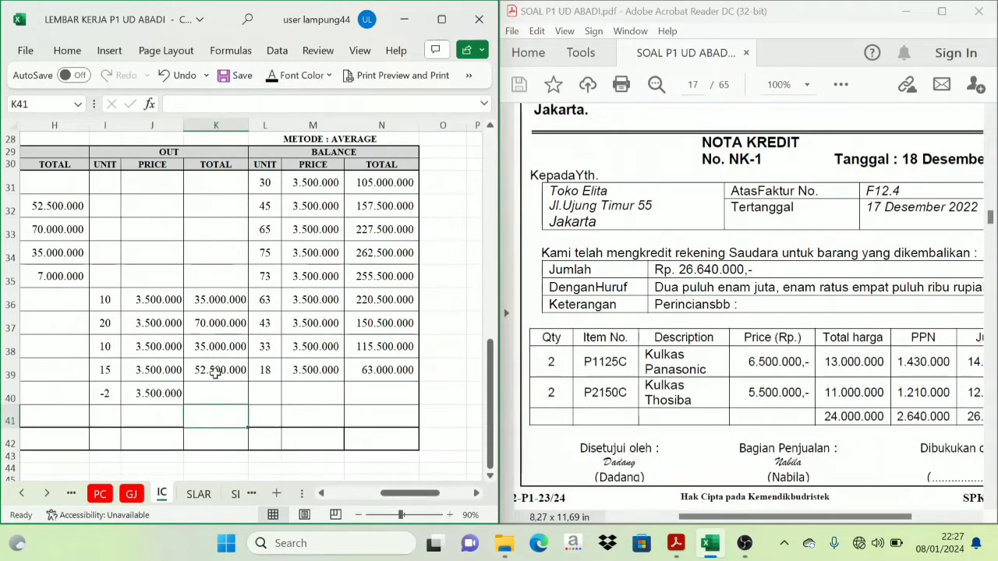
pyautogui.click(217, 392)
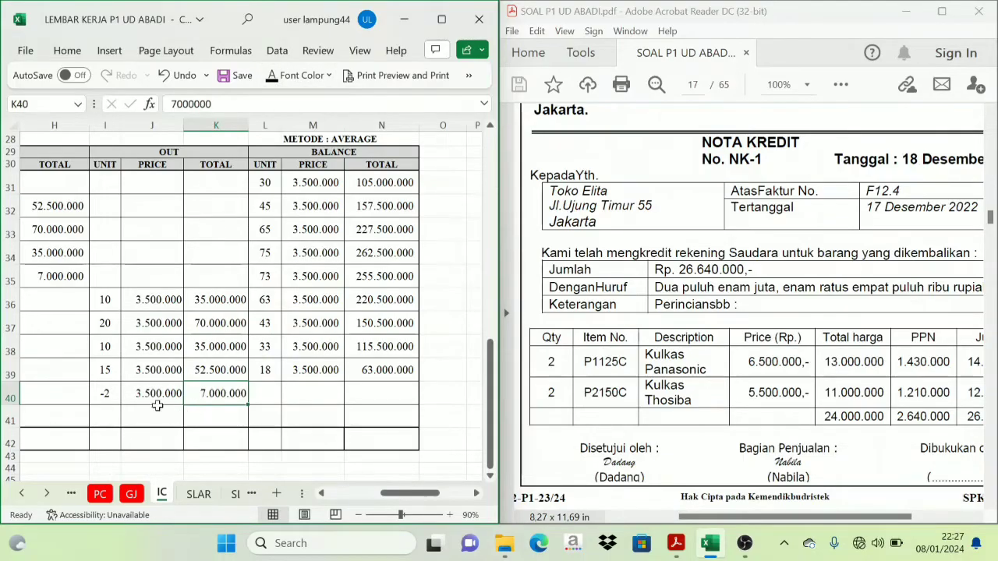
# Reveal the balance unit 20, price 3.500.000 and total 70.000.000 in L40:N40 of the Kulkas Toshiba card with black font color
pyautogui.click(258, 395)
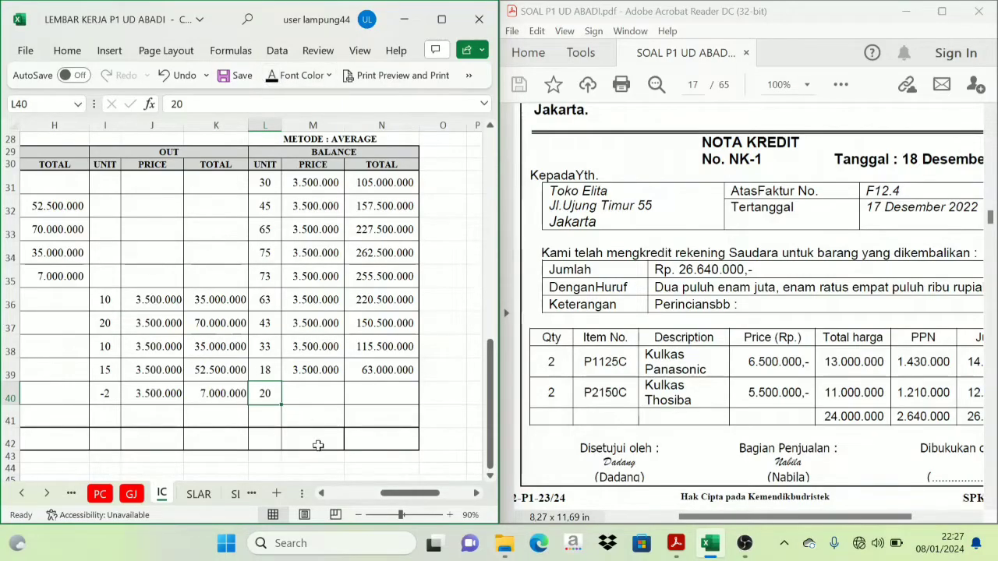
pyautogui.click(302, 394)
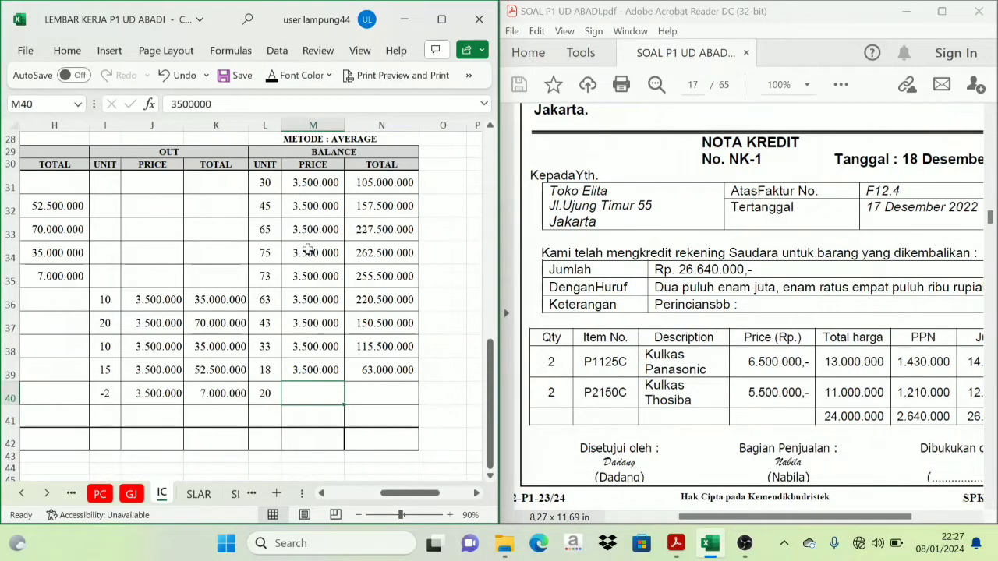
pyautogui.click(271, 76)
pyautogui.click(382, 388)
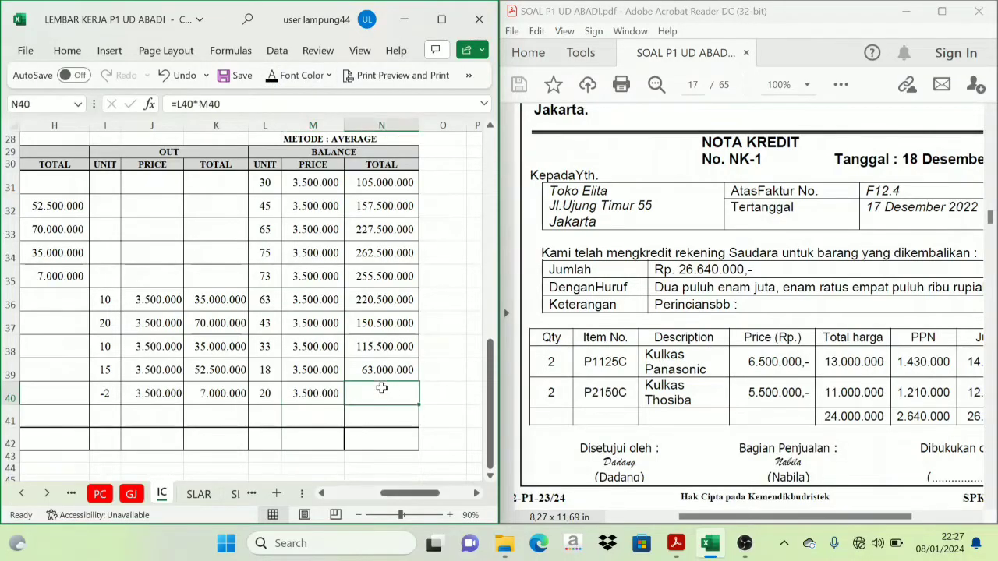
pyautogui.click(271, 82)
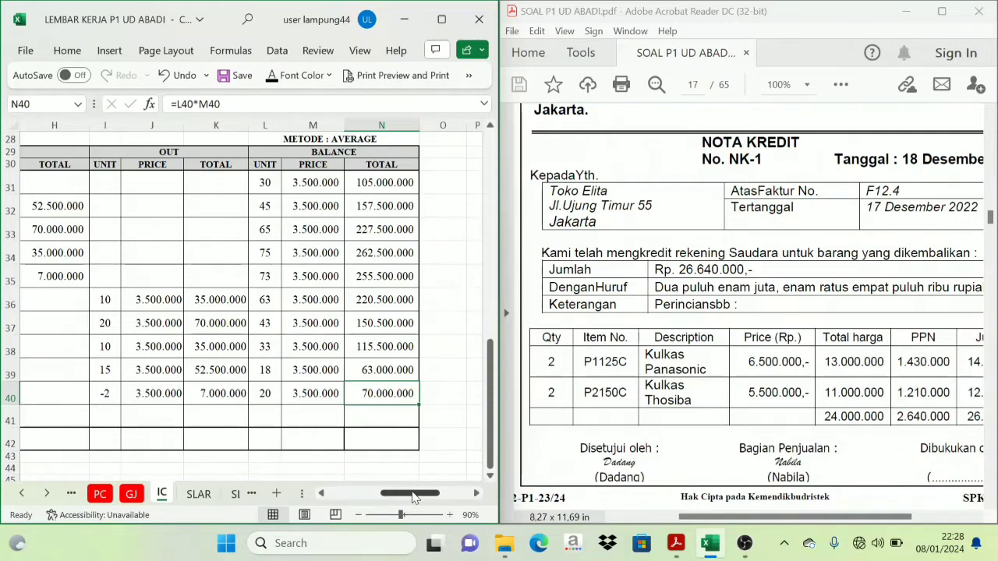
# Compare the returned units and OUT totals in row 40 of the Toshiba card and row 19 of the Panasonic card
pyautogui.moveTo(418, 492); pyautogui.dragTo(399, 500)
pyautogui.click(299, 396)
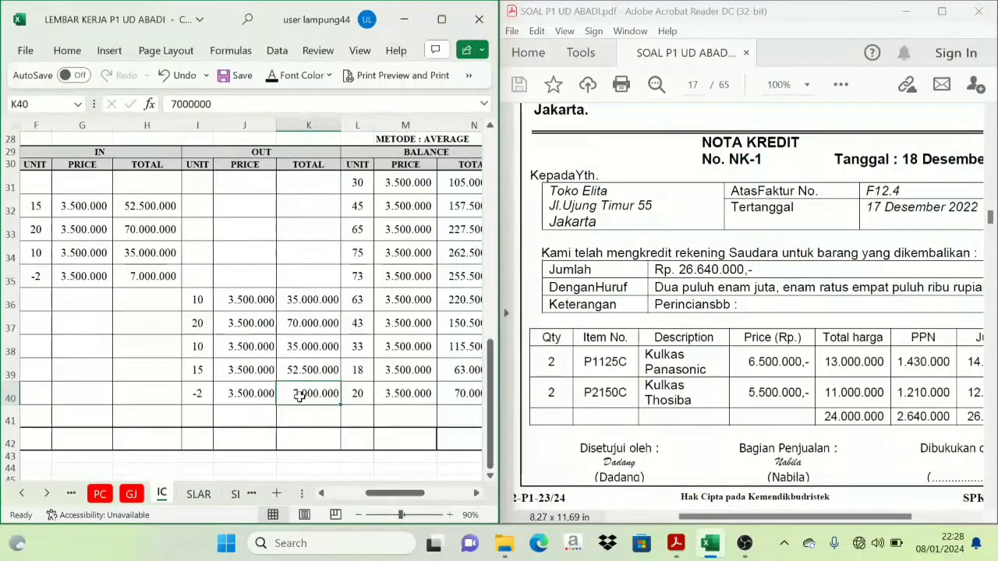
pyautogui.click(201, 393)
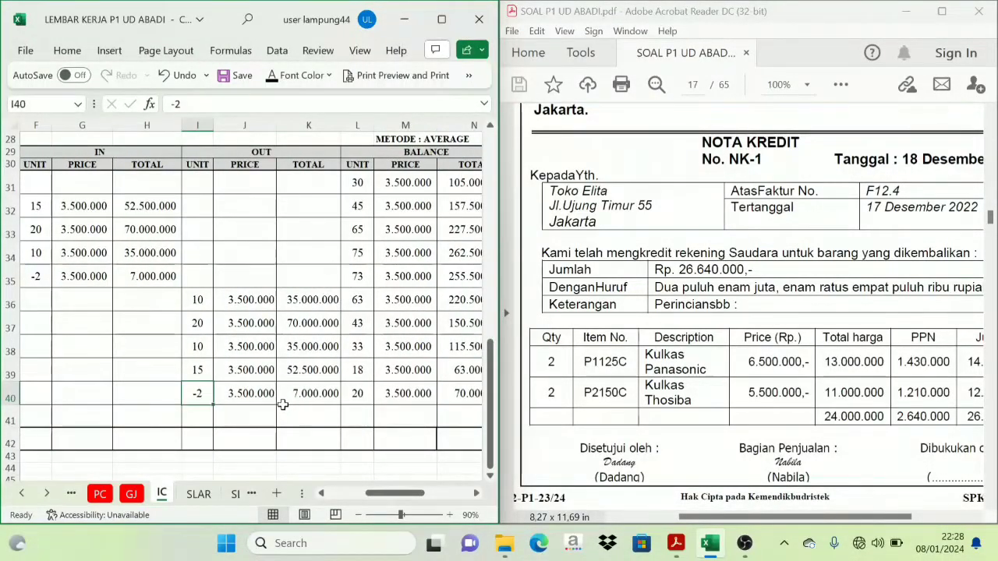
pyautogui.click(306, 396)
pyautogui.scroll(6, 299, 375)
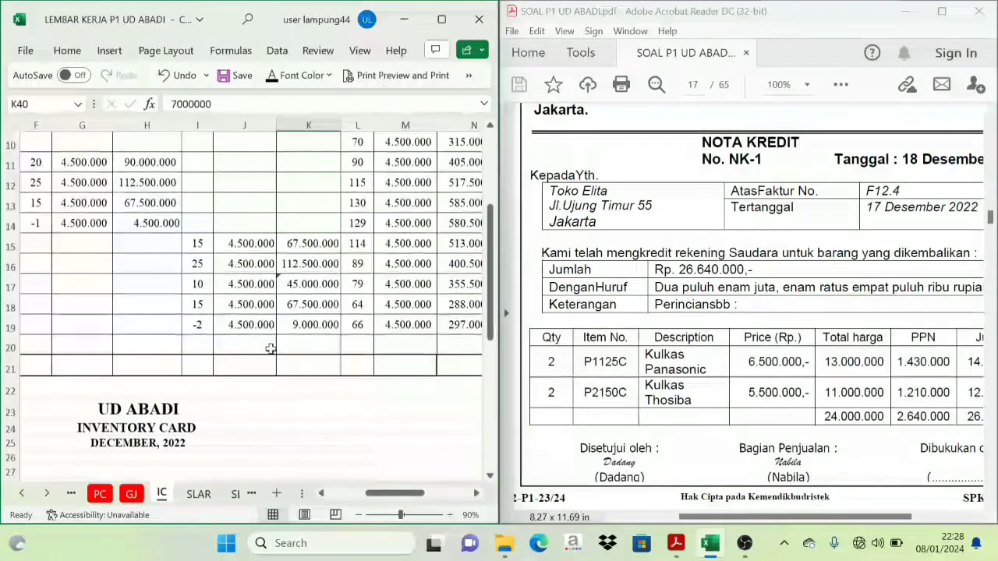
pyautogui.click(302, 326)
pyautogui.click(201, 326)
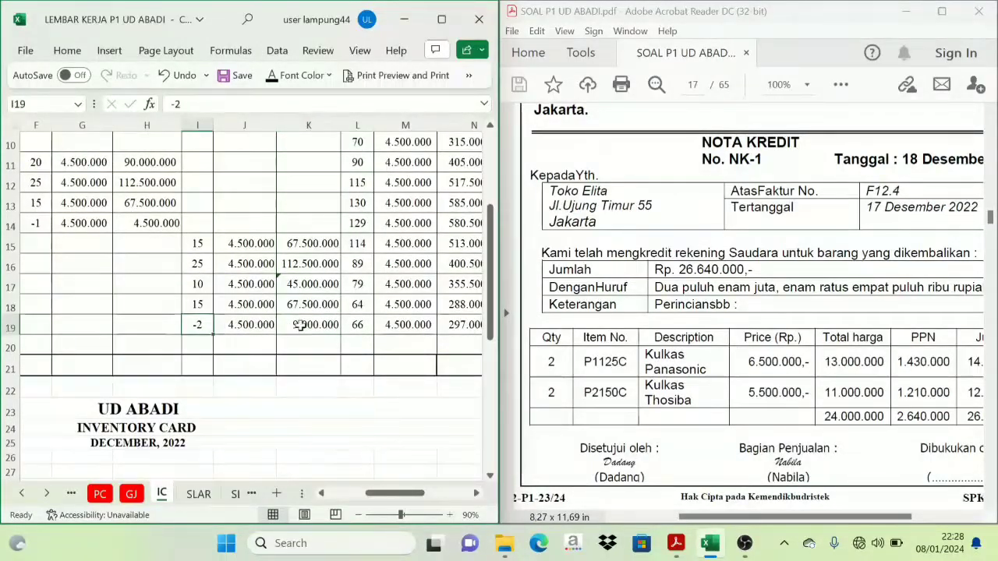
pyautogui.click(305, 325)
pyautogui.scroll(-4, 302, 373)
pyautogui.scroll(-2, 293, 407)
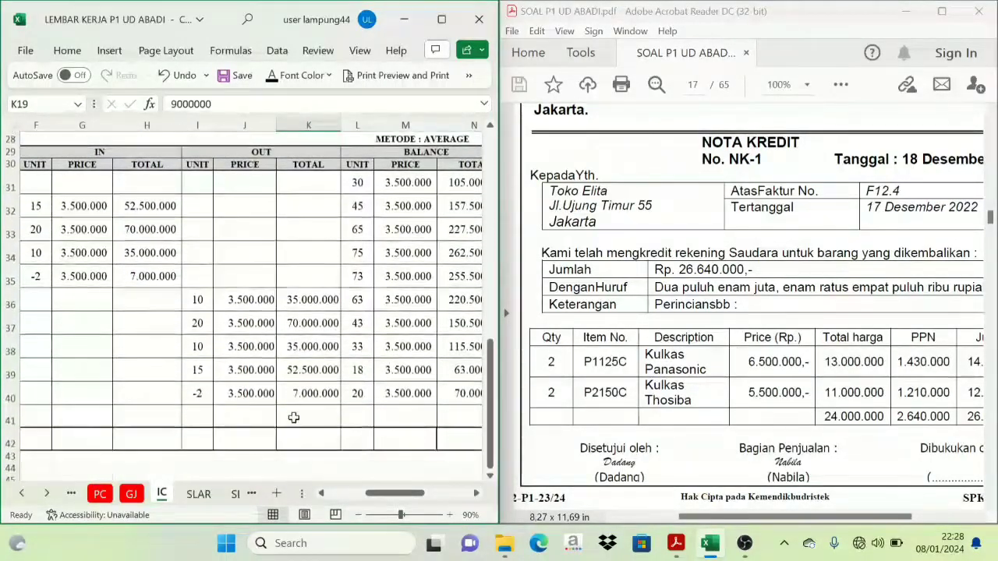
pyautogui.click(305, 394)
pyautogui.click(199, 394)
pyautogui.click(306, 394)
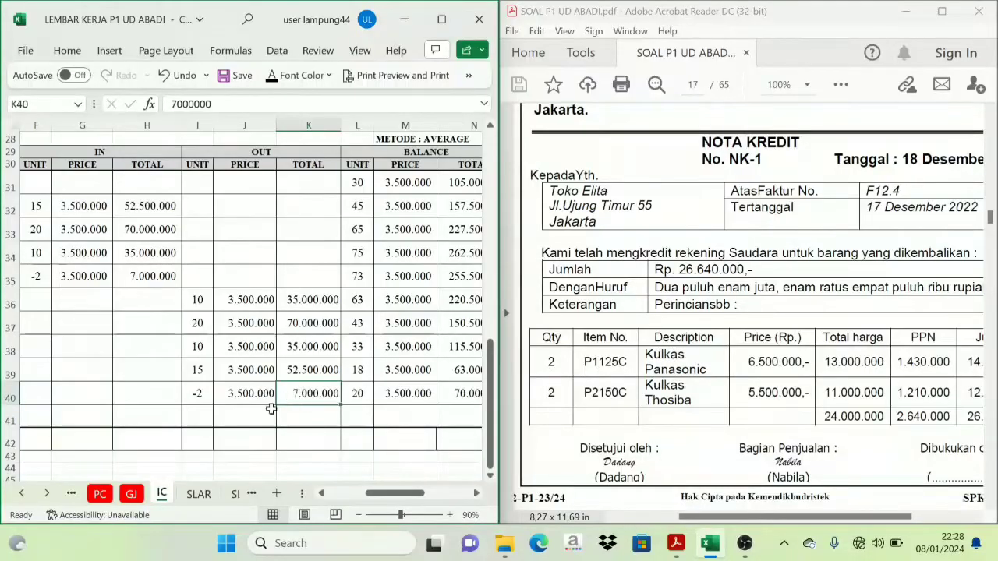
# Reveal Merchandisk Inventory with code 1-1500 and Cost of Good Sold with code 5-1100 in rows 33:34 of the GJ sheet with black font color
pyautogui.click(132, 494)
pyautogui.moveTo(394, 499); pyautogui.dragTo(362, 503)
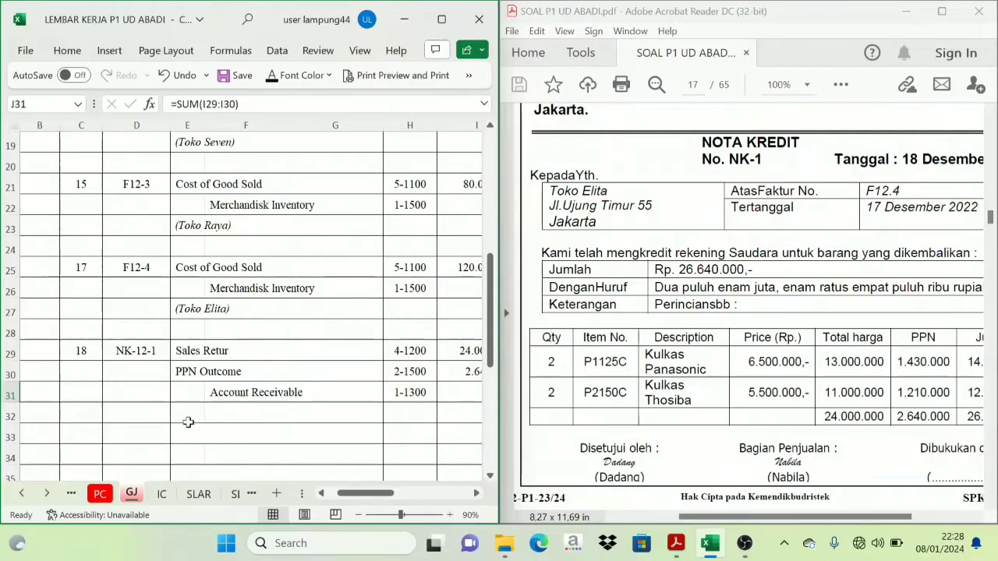
pyautogui.moveTo(187, 433); pyautogui.dragTo(238, 452)
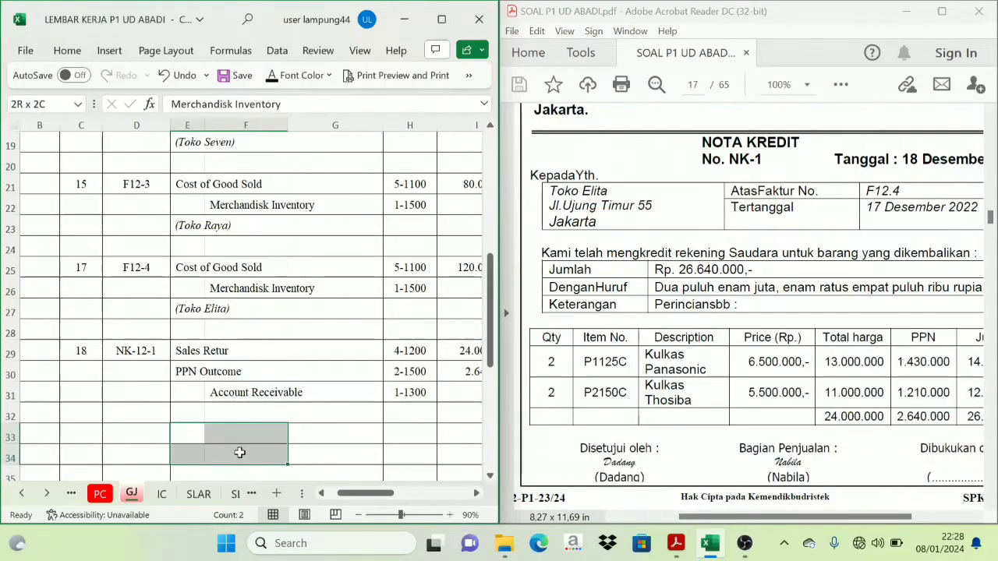
pyautogui.write('Merchandisk Inventory\t \tCost of Good Sold')
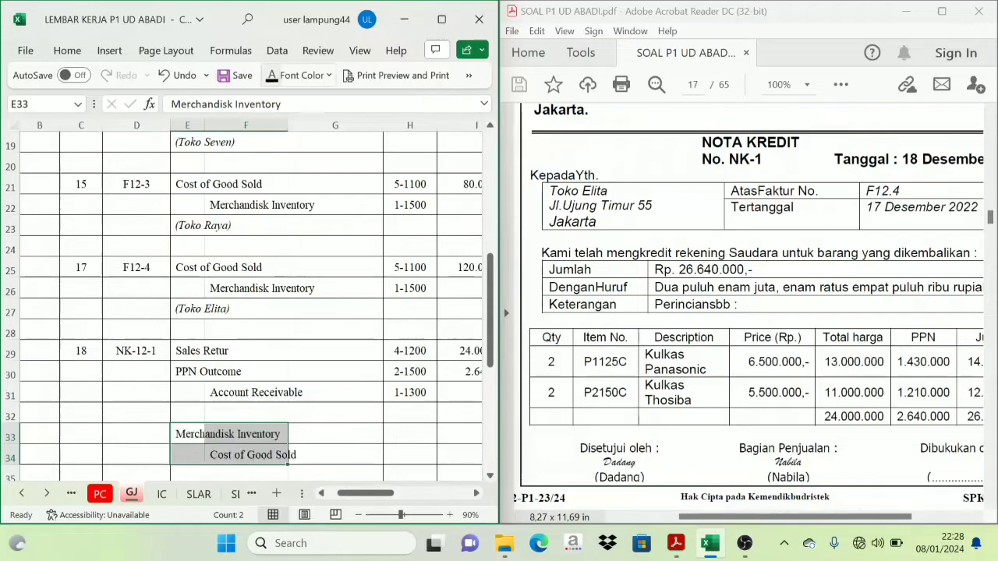
pyautogui.click(192, 449)
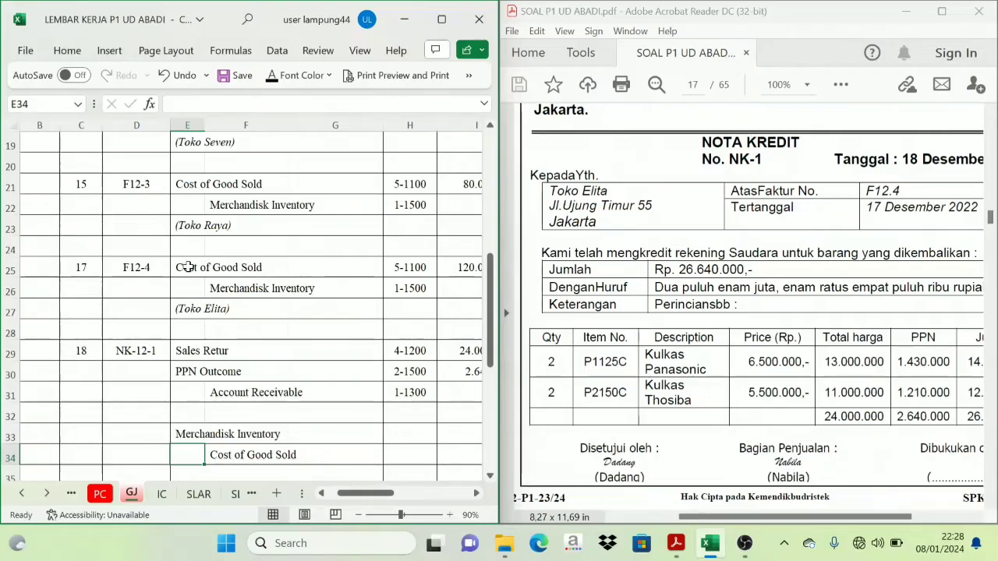
pyautogui.click(188, 266)
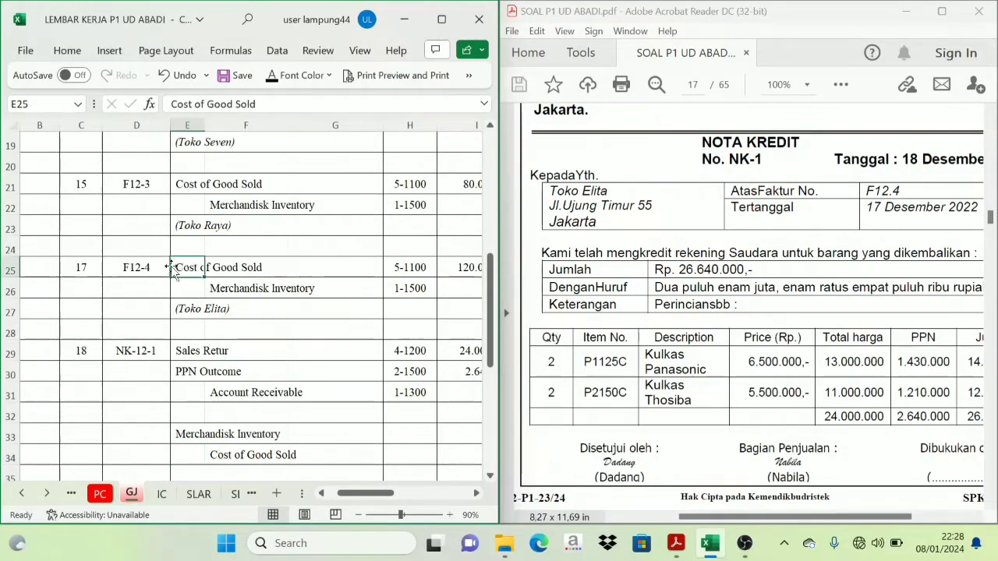
pyautogui.click(271, 457)
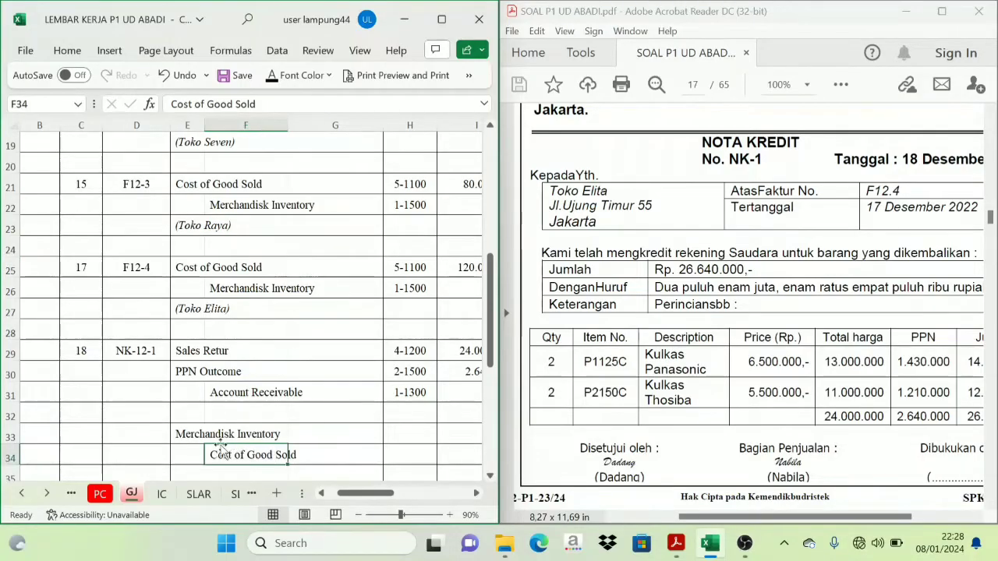
pyautogui.click(194, 434)
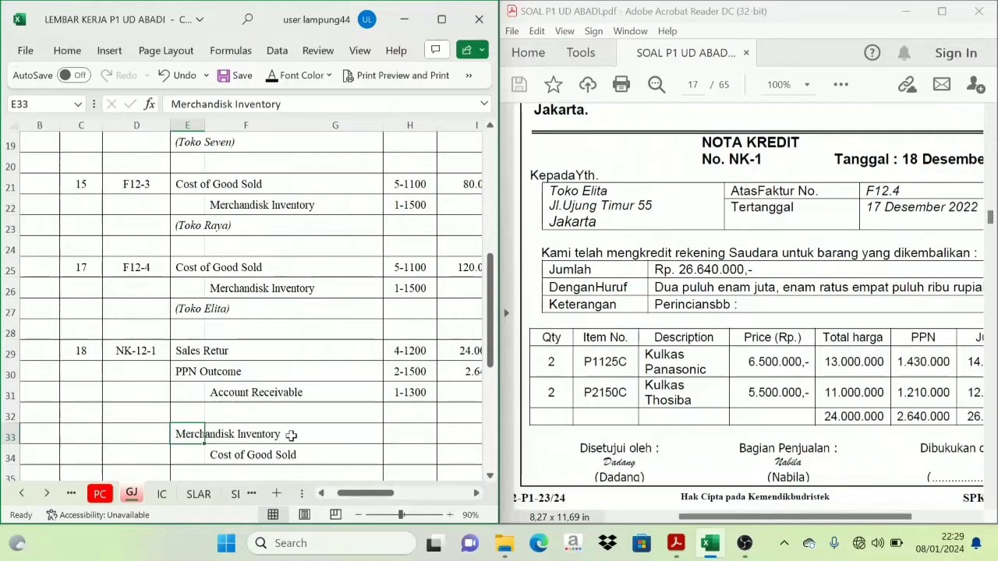
pyautogui.moveTo(413, 435); pyautogui.dragTo(411, 457)
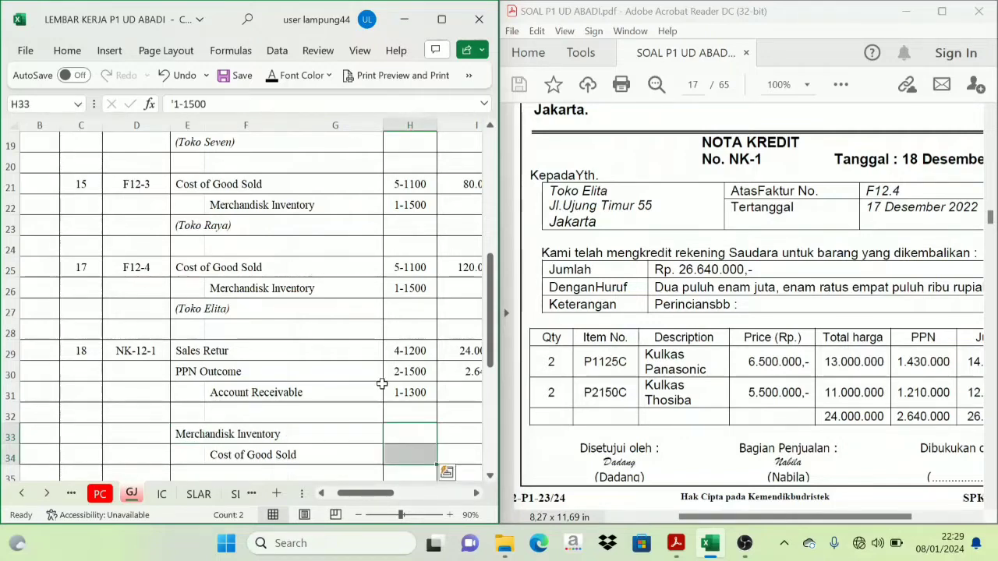
pyautogui.hotkey('ctrl', 'v')
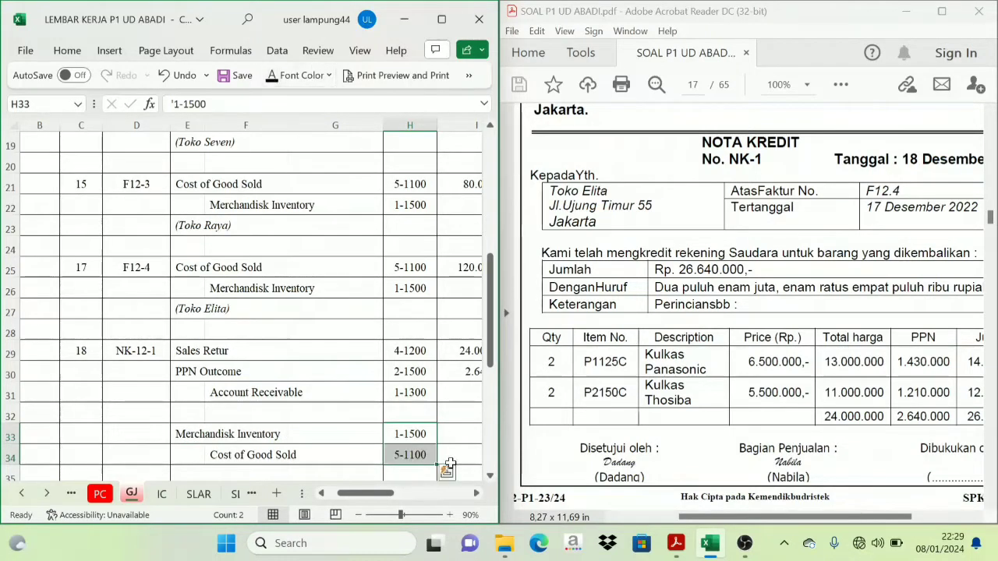
# Check the return totals in K19 and K40 of the IC sheet as the source for the journal amount in I33
pyautogui.click(476, 494)
pyautogui.click(477, 494)
pyautogui.press('Right')
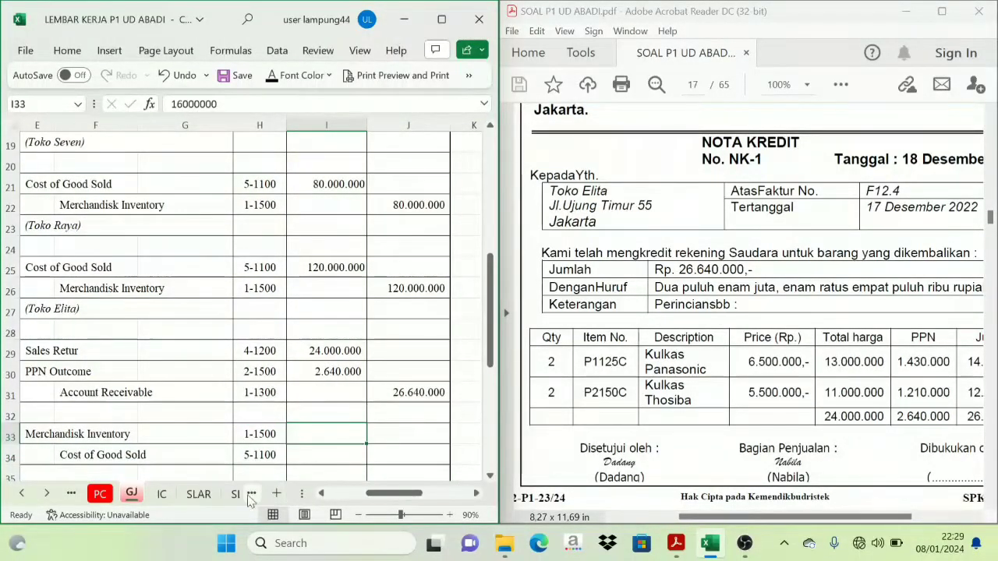
pyautogui.click(169, 494)
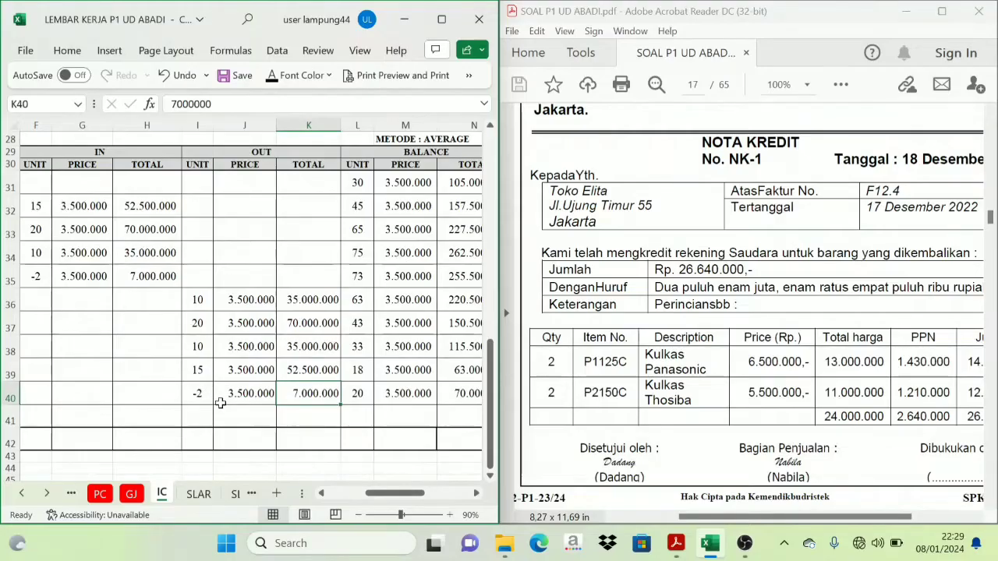
pyautogui.scroll(2, 222, 402)
pyautogui.scroll(4, 221, 402)
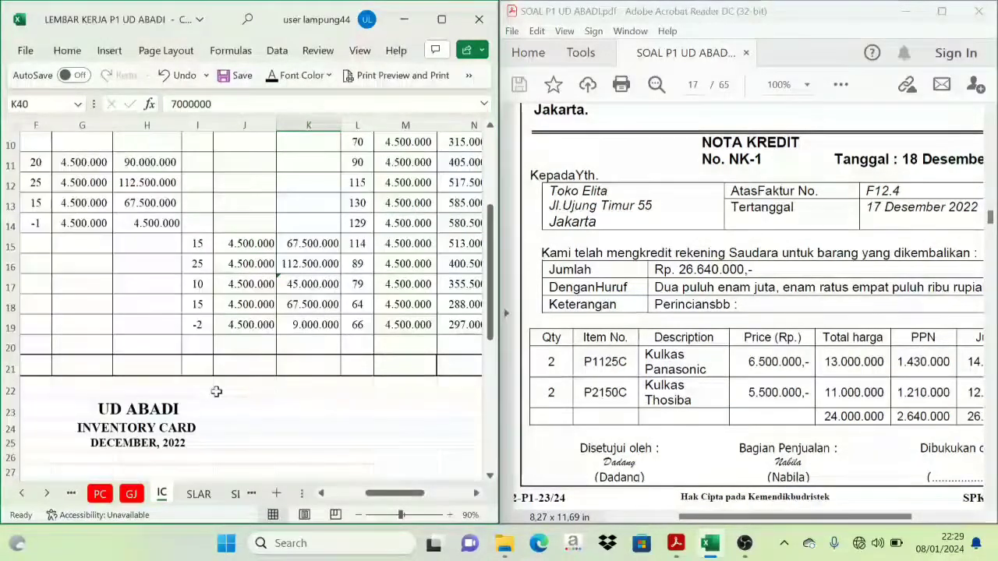
pyautogui.click(312, 327)
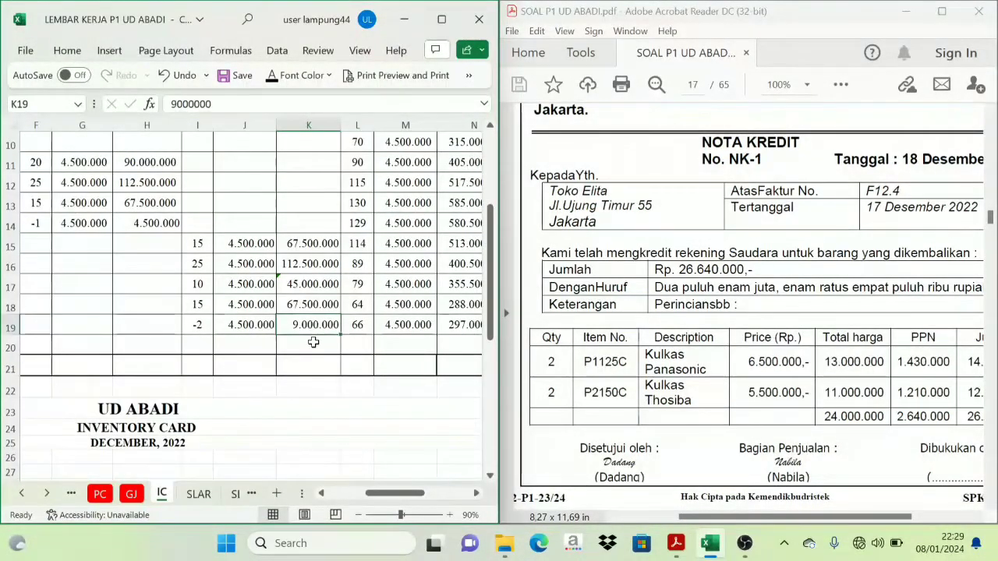
pyautogui.scroll(-5, 312, 335)
pyautogui.click(199, 440)
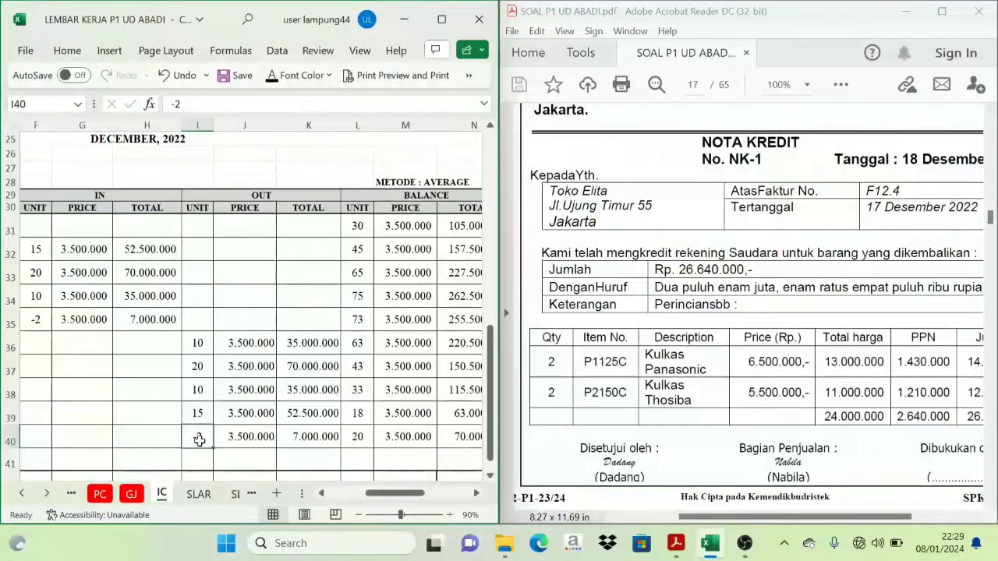
pyautogui.click(311, 440)
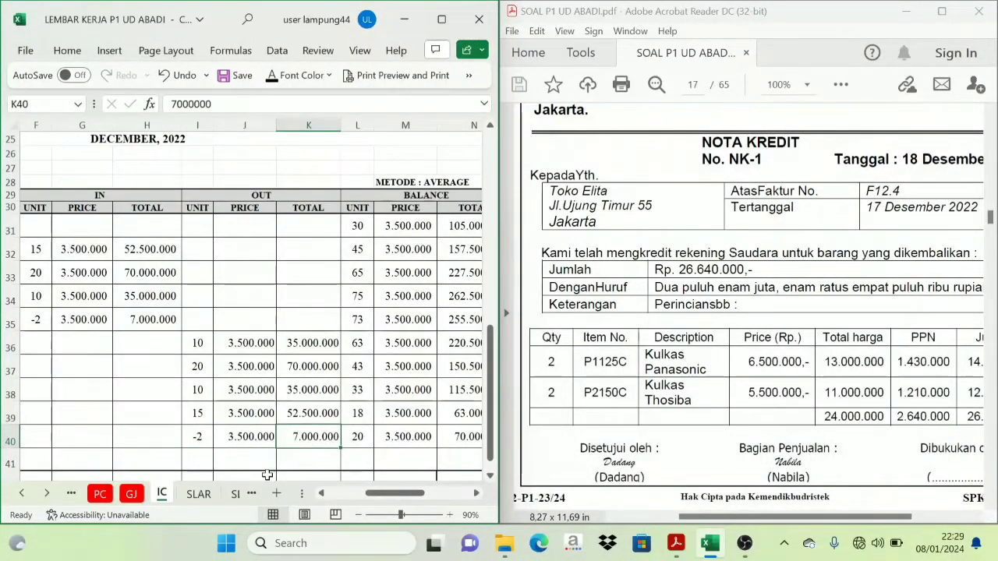
# Reveal 16.000.000 as the Merchandisk Inventory debit in I33 and the Cost of Good Sold credit in J34 of the GJ sheet with black font color
pyautogui.click(133, 498)
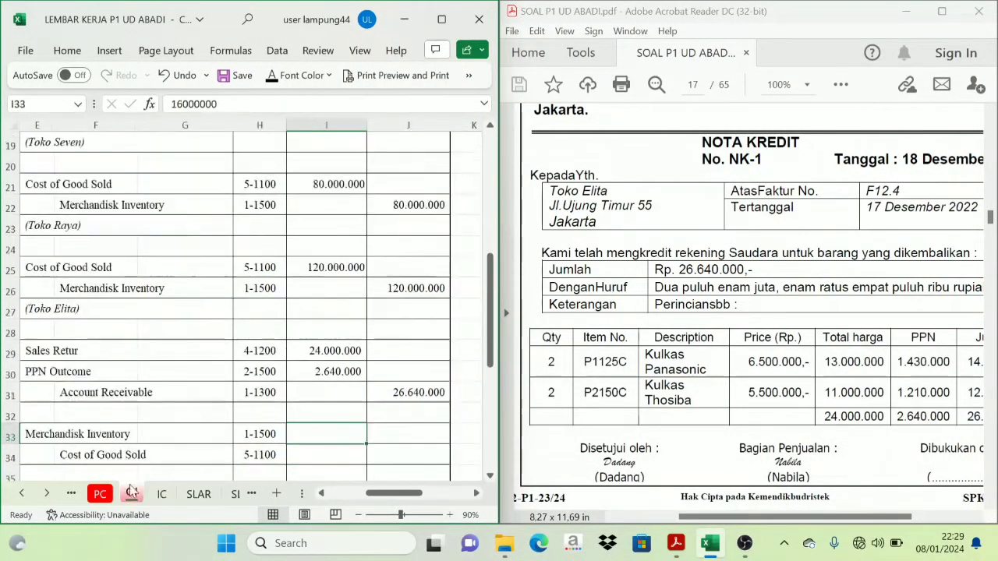
pyautogui.scroll(-1, 334, 385)
pyautogui.write('16.000.000\t \t16.000.000')
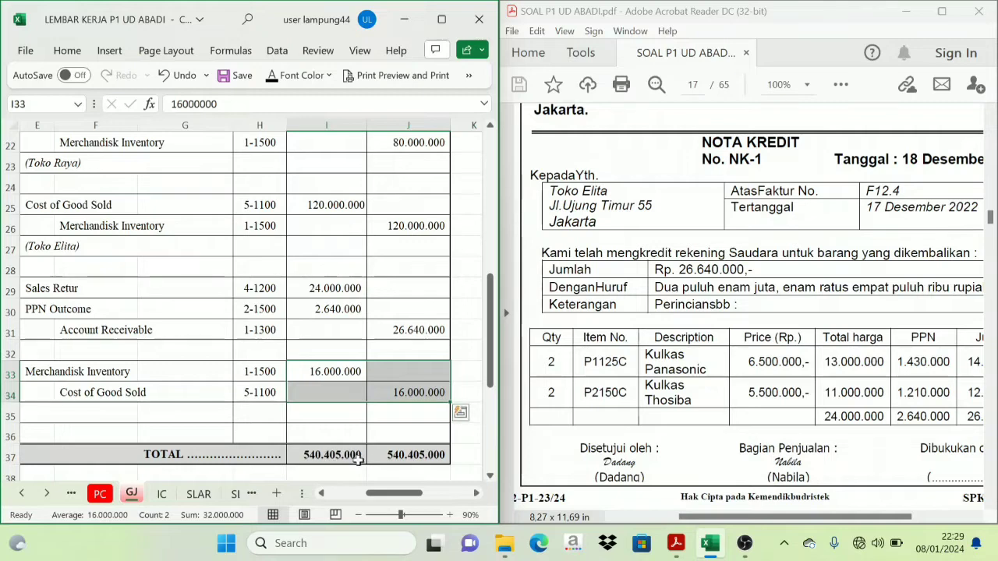
# Reveal the note (Toko Elita) in E35 of the GJ sheet with black font color
pyautogui.moveTo(411, 493); pyautogui.dragTo(366, 498)
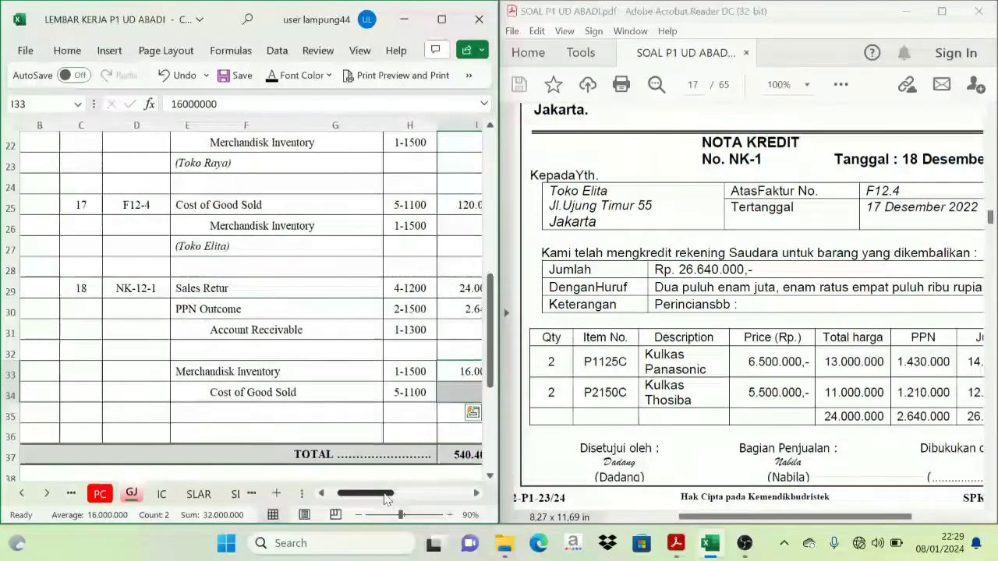
pyautogui.moveTo(185, 420); pyautogui.dragTo(210, 421)
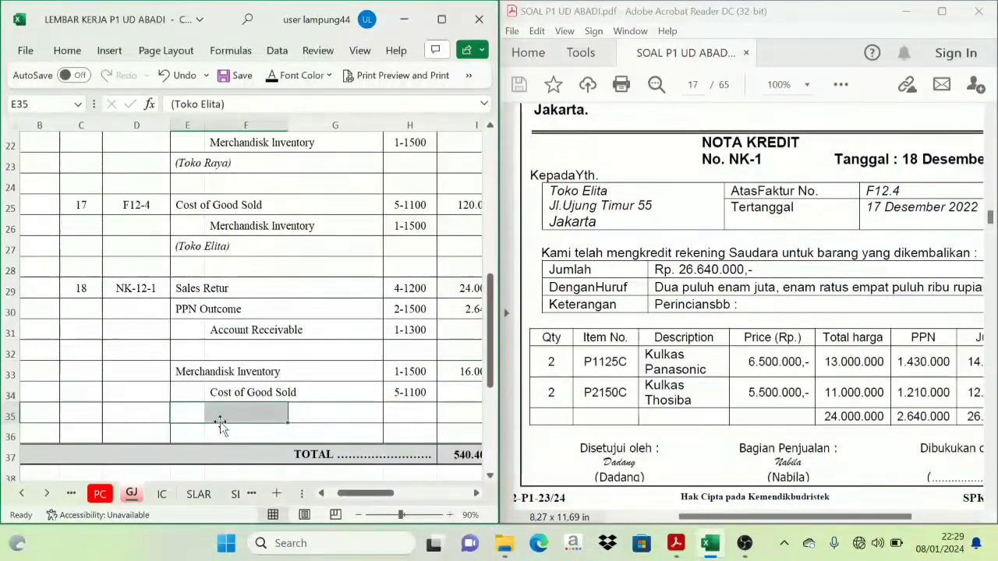
pyautogui.write('(Toko Elita)')
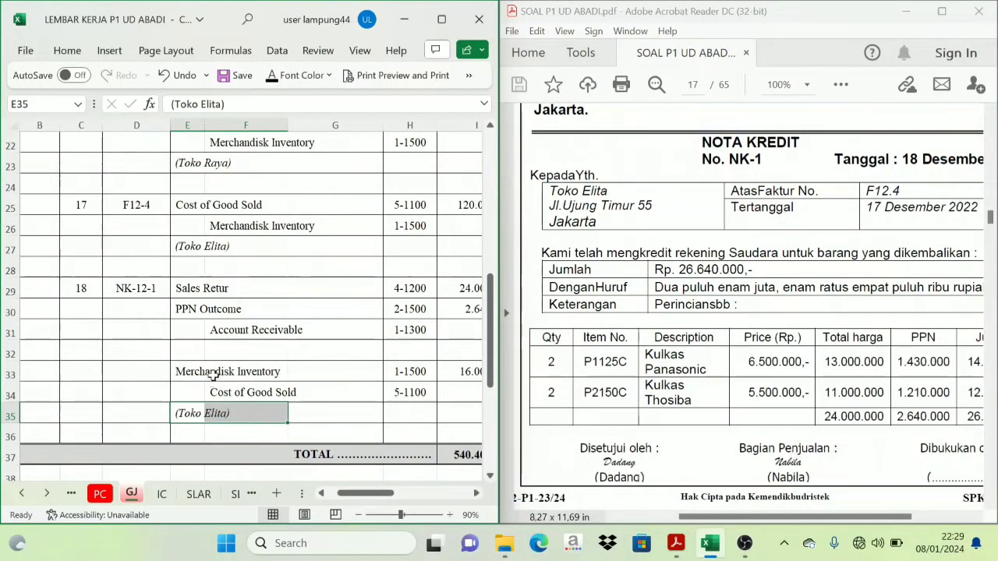
# Review credit note NK-1 in the PDF and bring up transaction document 13, cash receipt BKM12-1
pyautogui.click(669, 402)
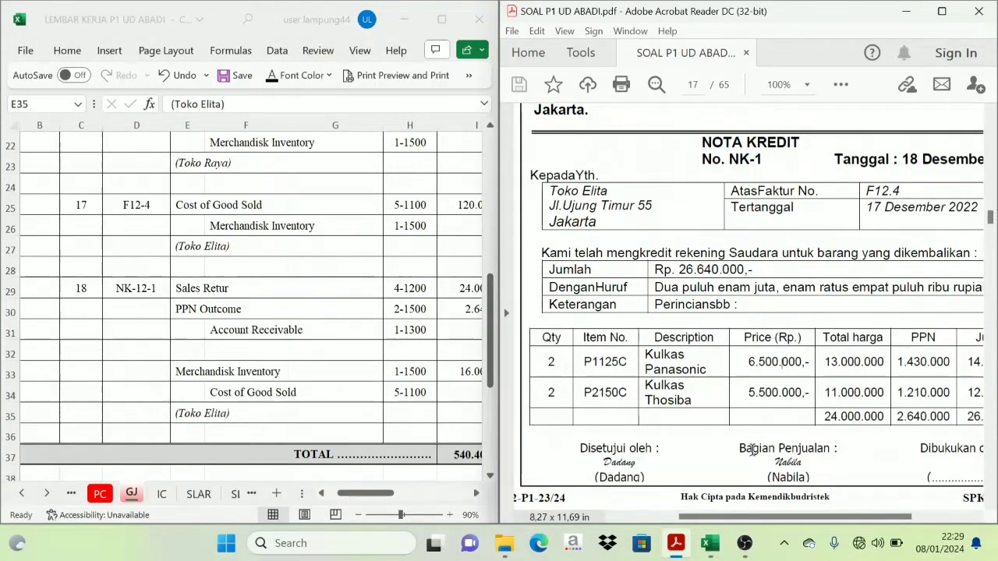
pyautogui.scroll(2, 858, 464)
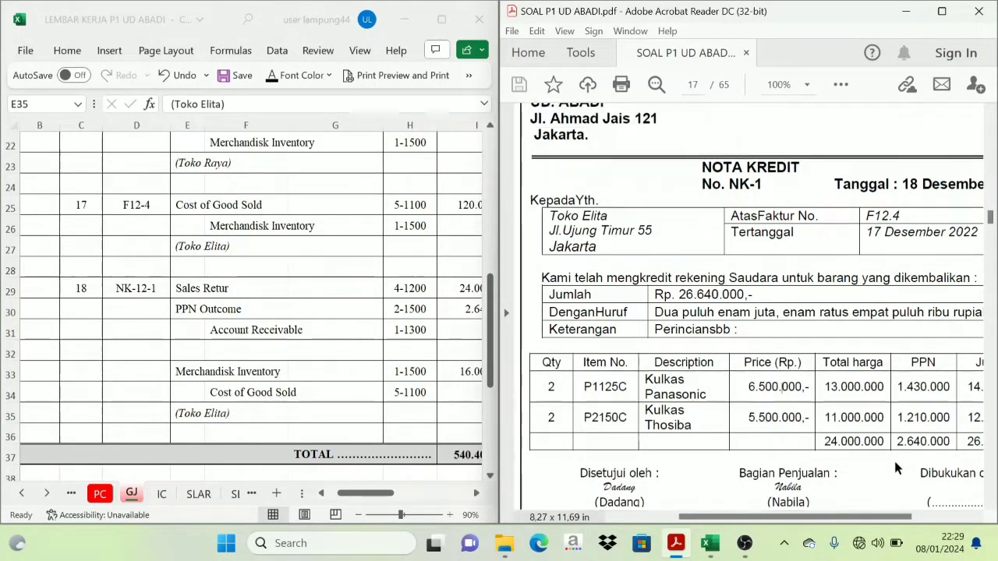
pyautogui.scroll(1, 855, 423)
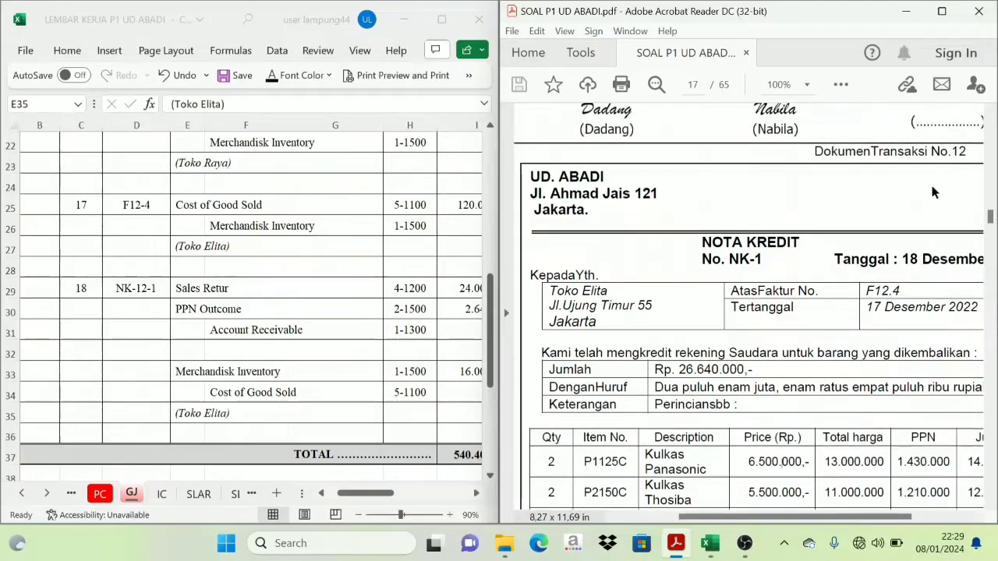
pyautogui.scroll(-3, 798, 269)
pyautogui.scroll(-7, 798, 269)
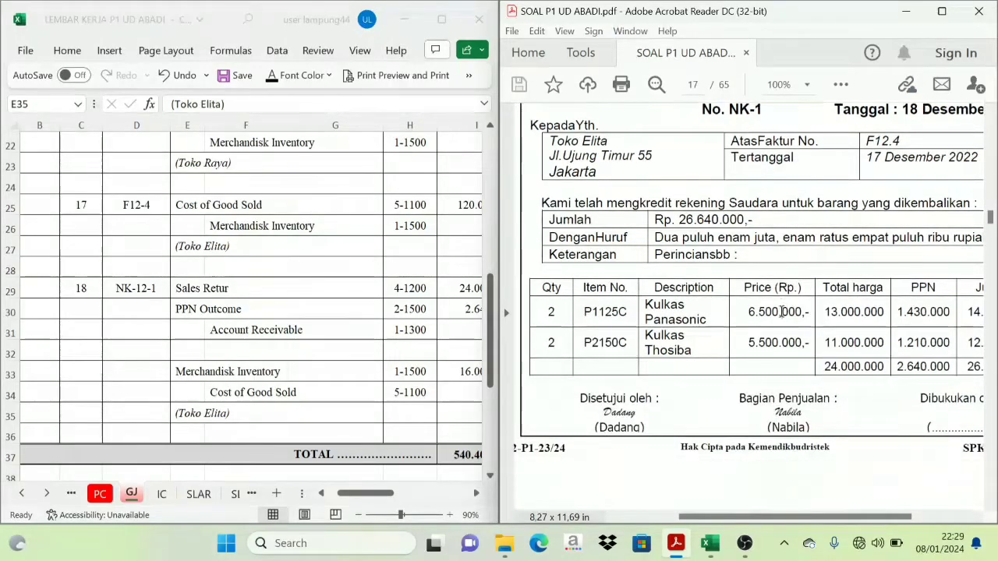
pyautogui.scroll(-3, 749, 317)
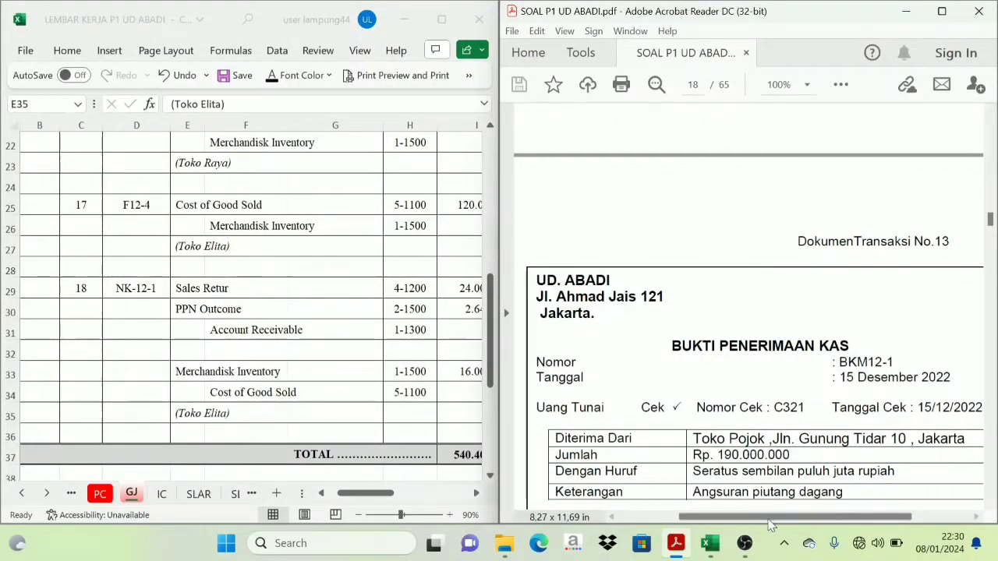
pyautogui.scroll(-1, 797, 421)
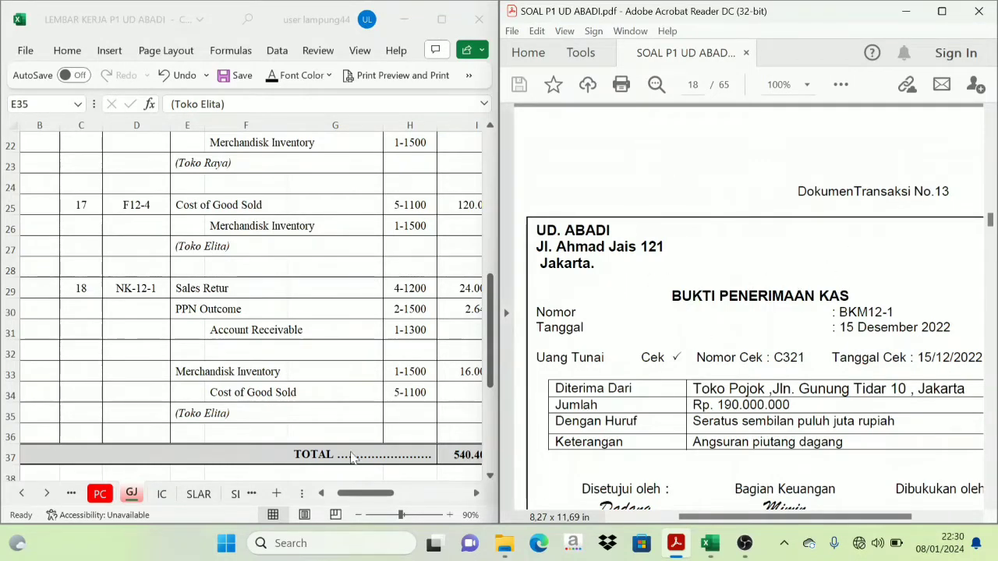
# Reveal date 15, evidence number BKM12-1 and description Toko Pojok in C10:E10 of the CRJ sheet with black font color
pyautogui.click(21, 493)
pyautogui.click(71, 494)
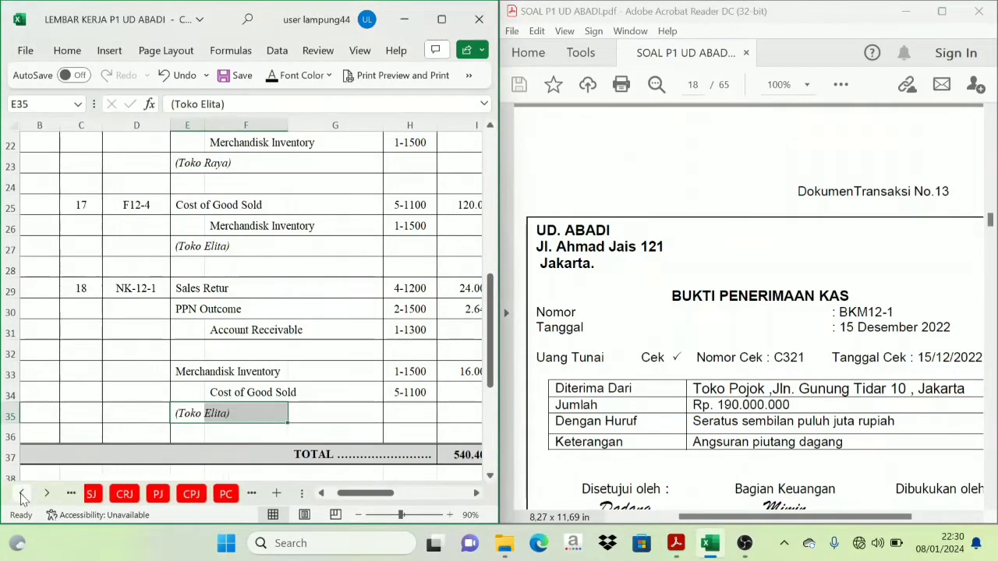
pyautogui.click(71, 494)
pyautogui.click(208, 494)
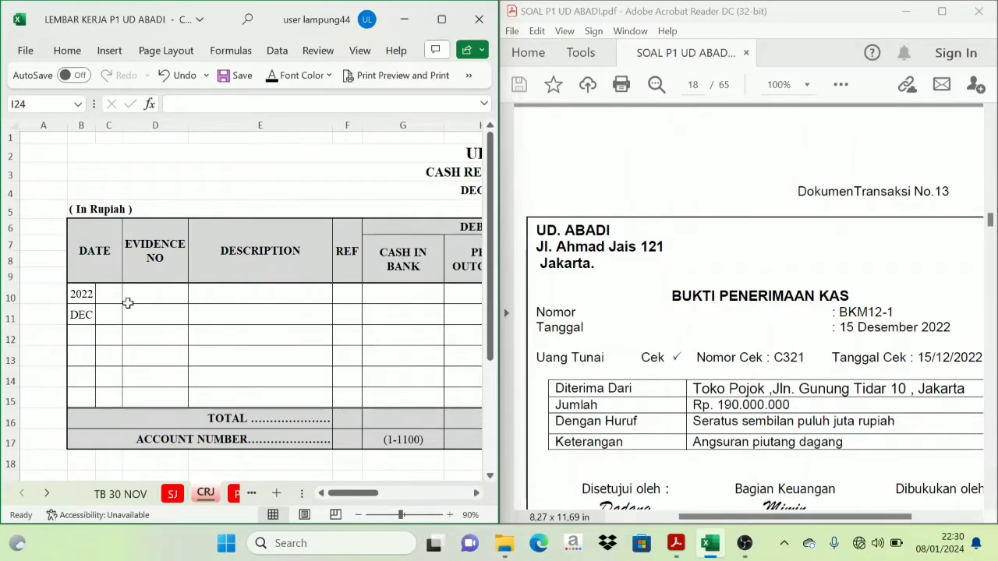
pyautogui.moveTo(106, 292); pyautogui.dragTo(140, 293)
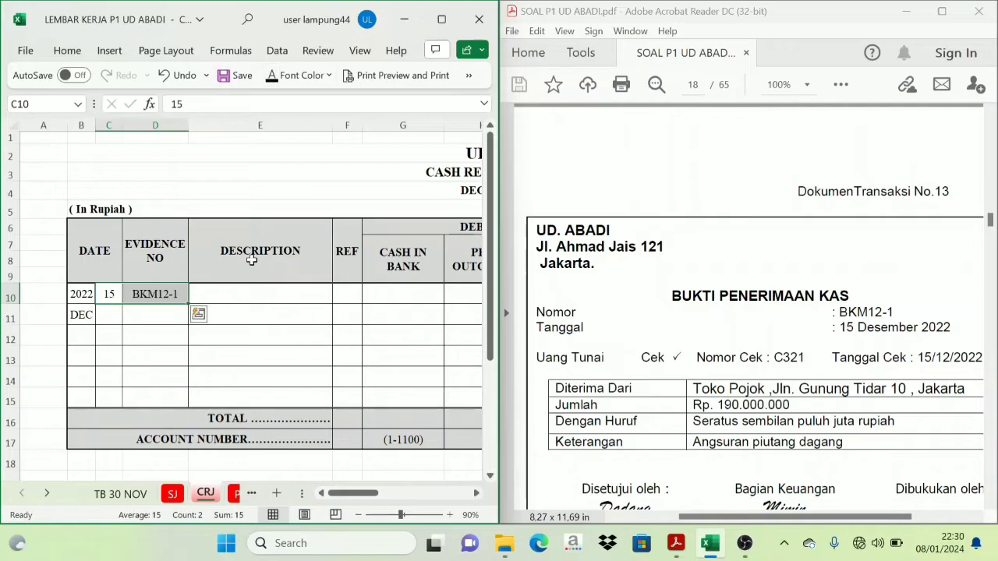
pyautogui.click(233, 296)
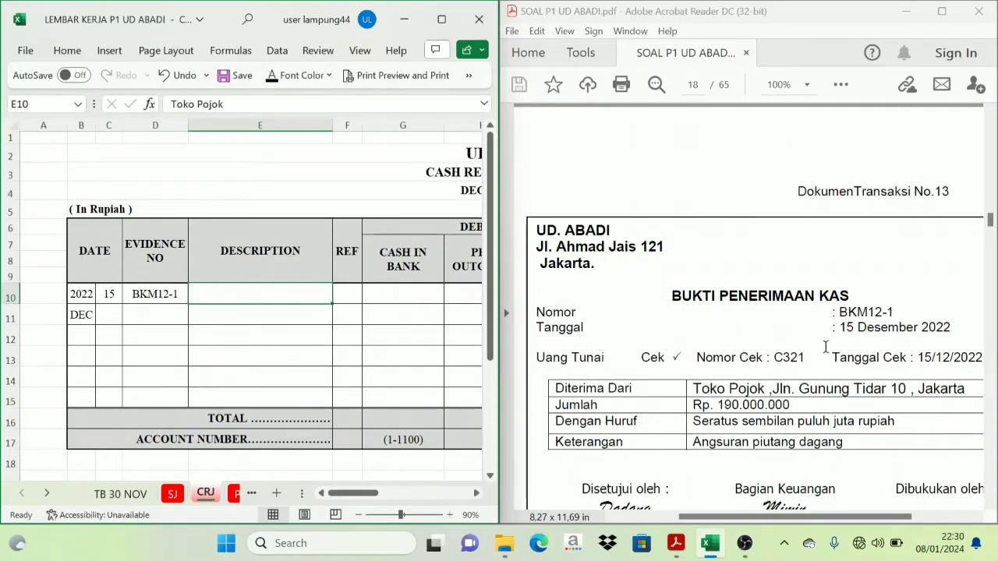
pyautogui.click(276, 78)
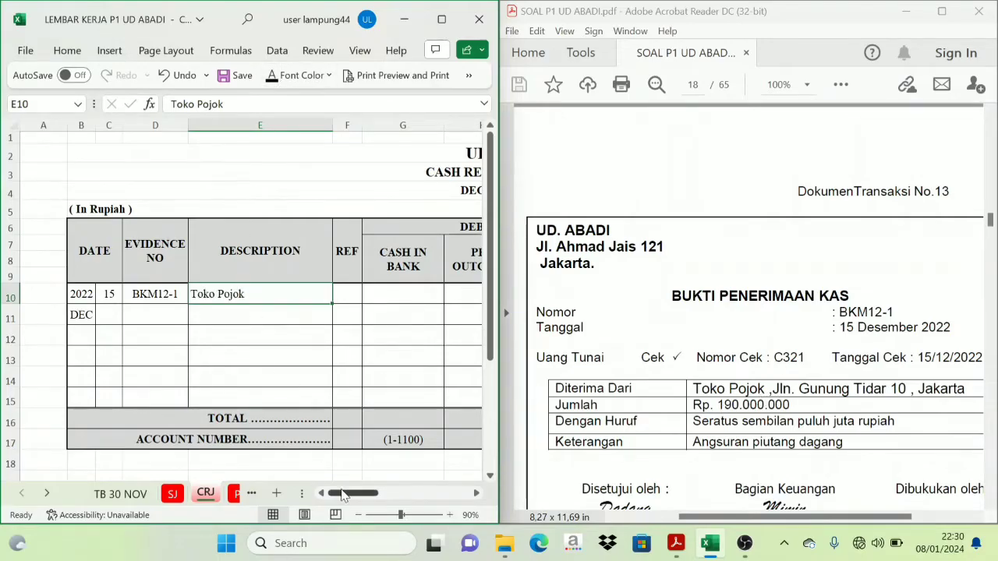
# Reveal 190.000.000 as the Cash in Bank debit in G10 and the Account Receivable credit in J10 with black font color
pyautogui.moveTo(353, 497); pyautogui.dragTo(407, 500)
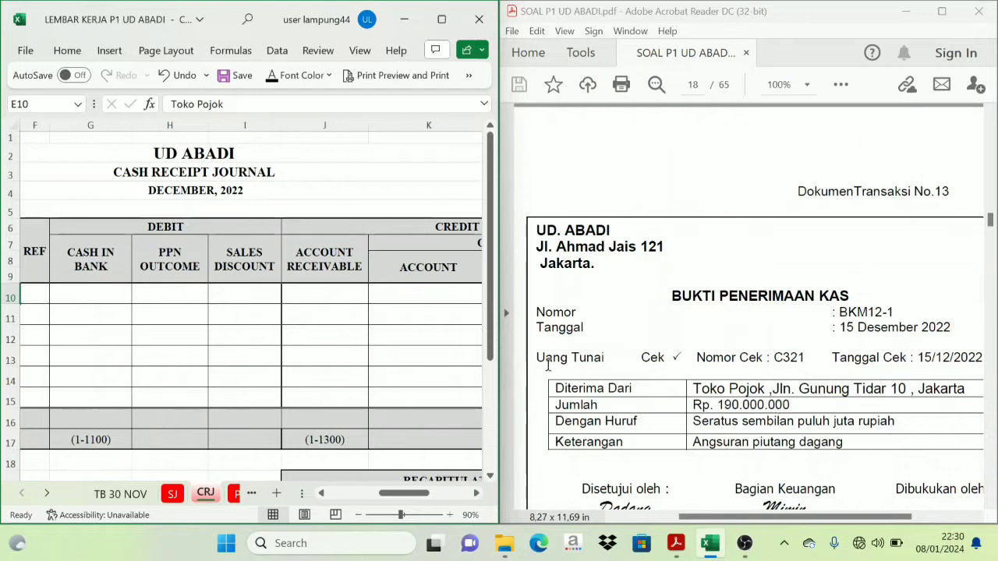
pyautogui.click(136, 230)
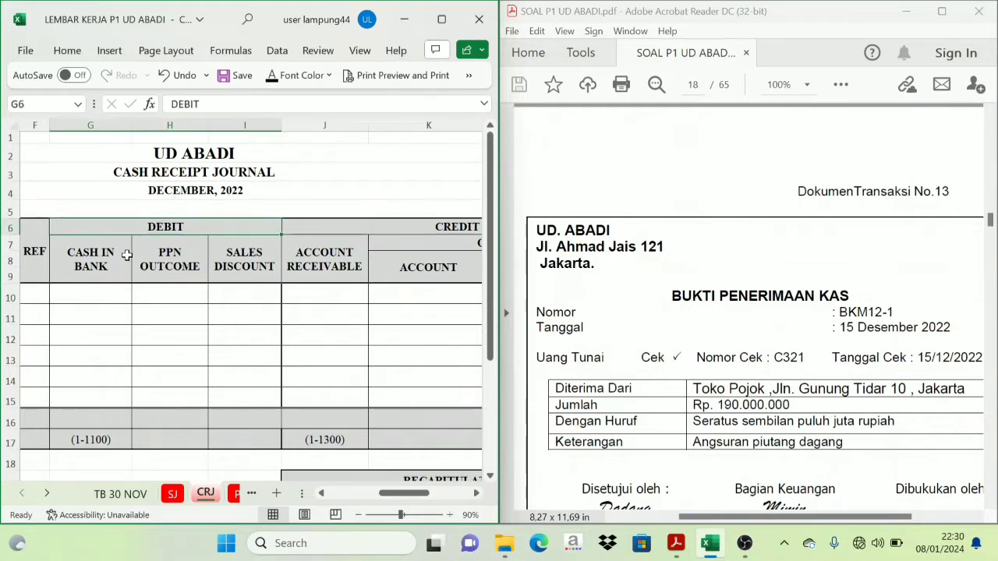
pyautogui.click(95, 297)
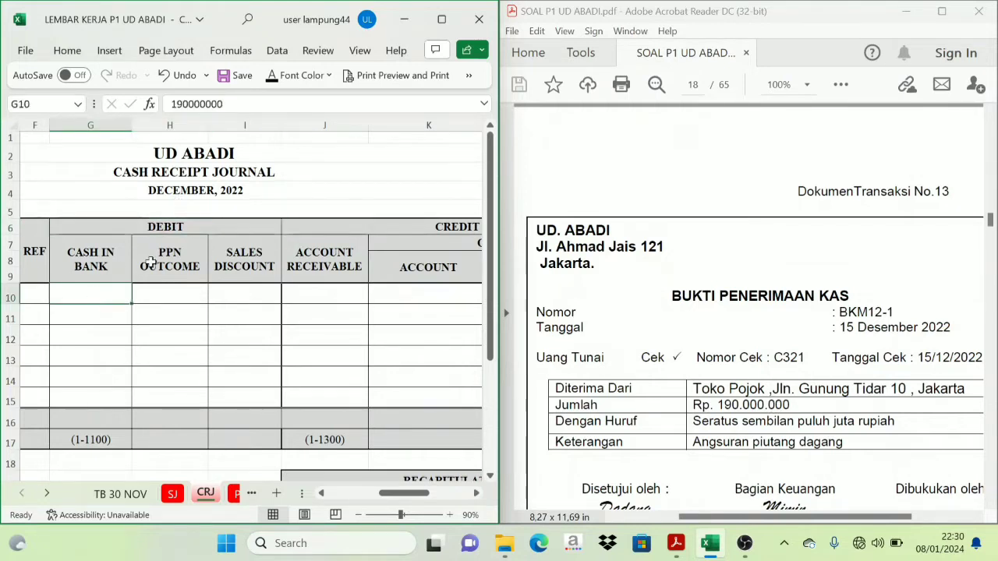
pyautogui.click(272, 77)
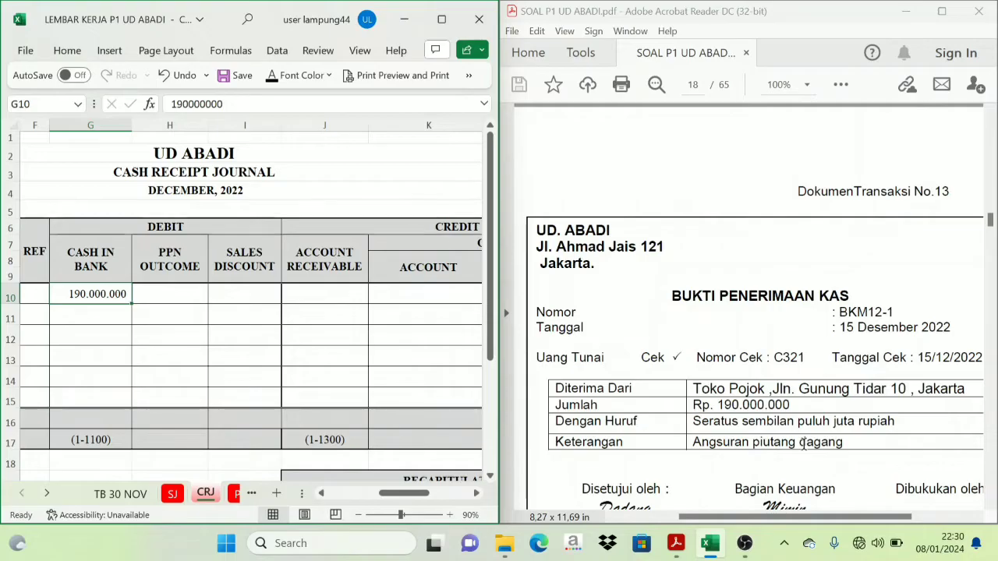
pyautogui.click(477, 493)
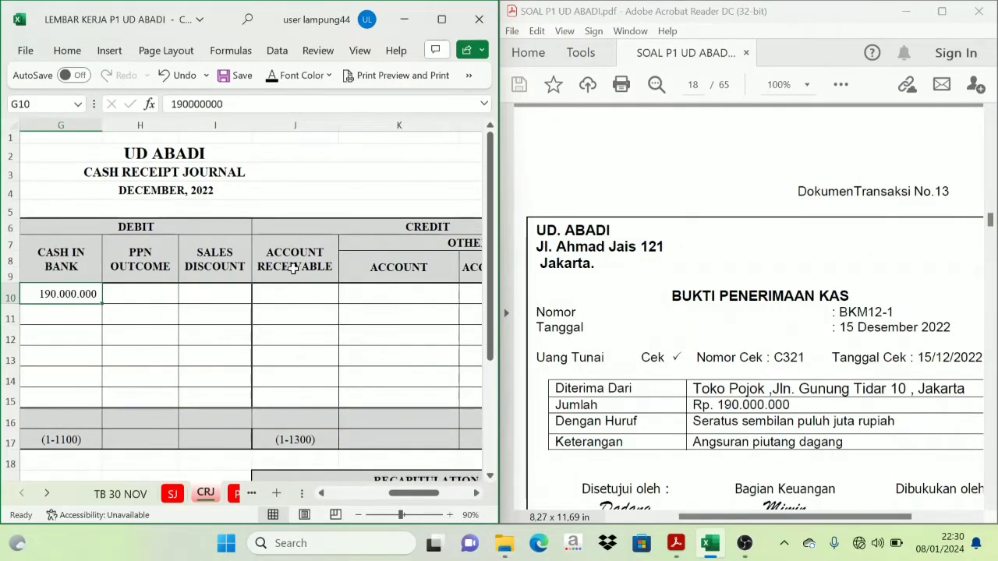
pyautogui.click(293, 297)
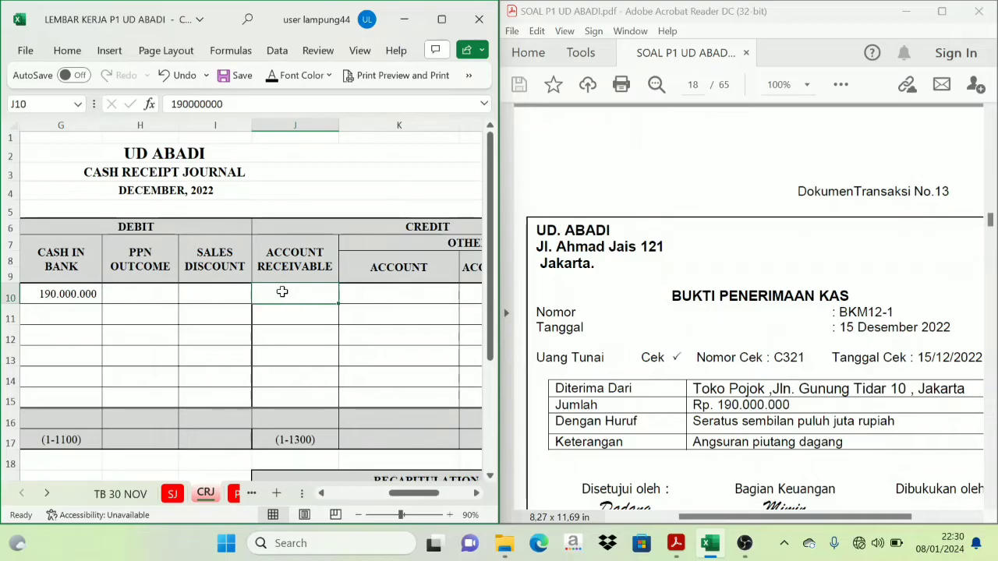
pyautogui.click(273, 79)
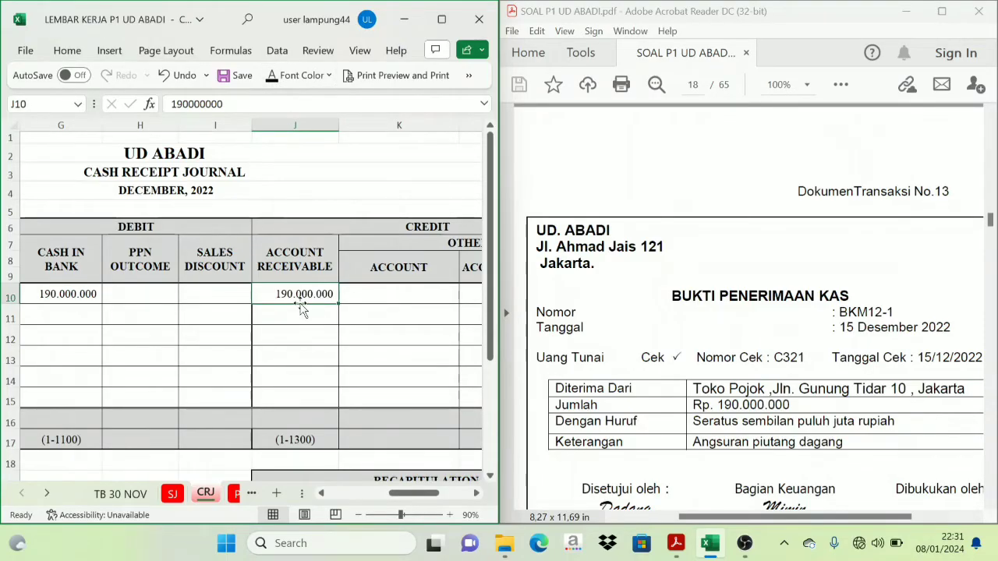
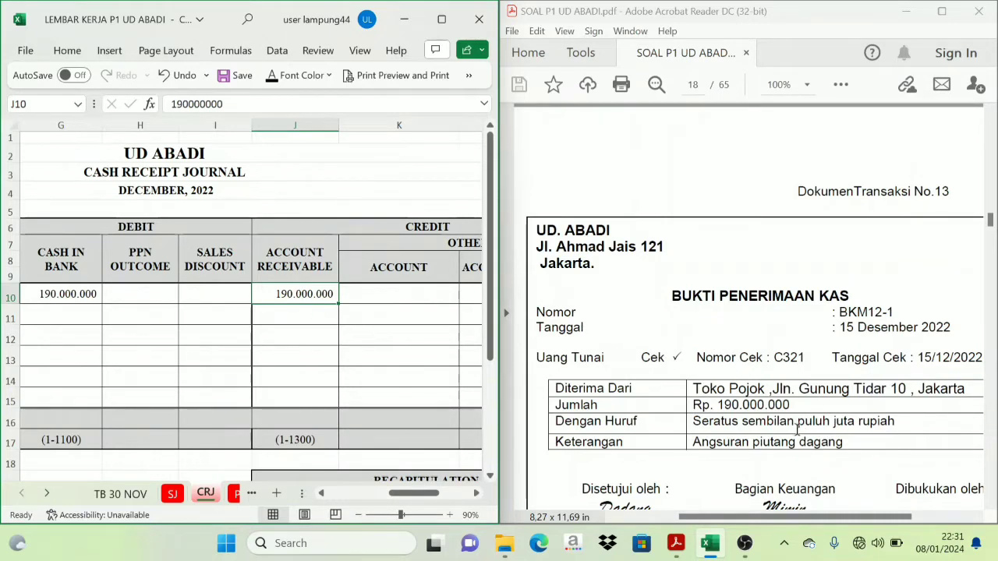
pyautogui.click(47, 493)
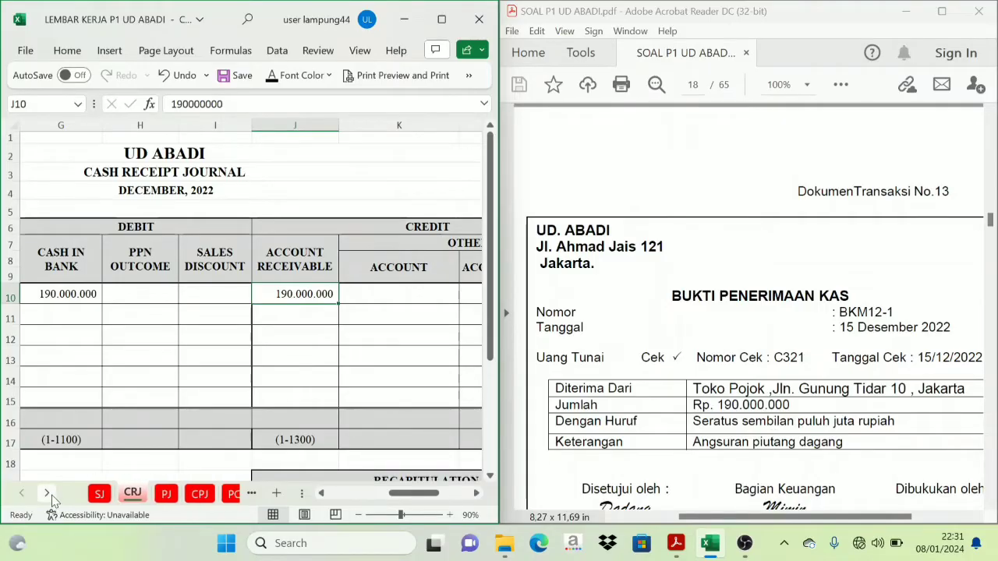
pyautogui.click(47, 493)
pyautogui.click(47, 493)
pyautogui.click(46, 493)
pyautogui.click(46, 493)
pyautogui.click(47, 493)
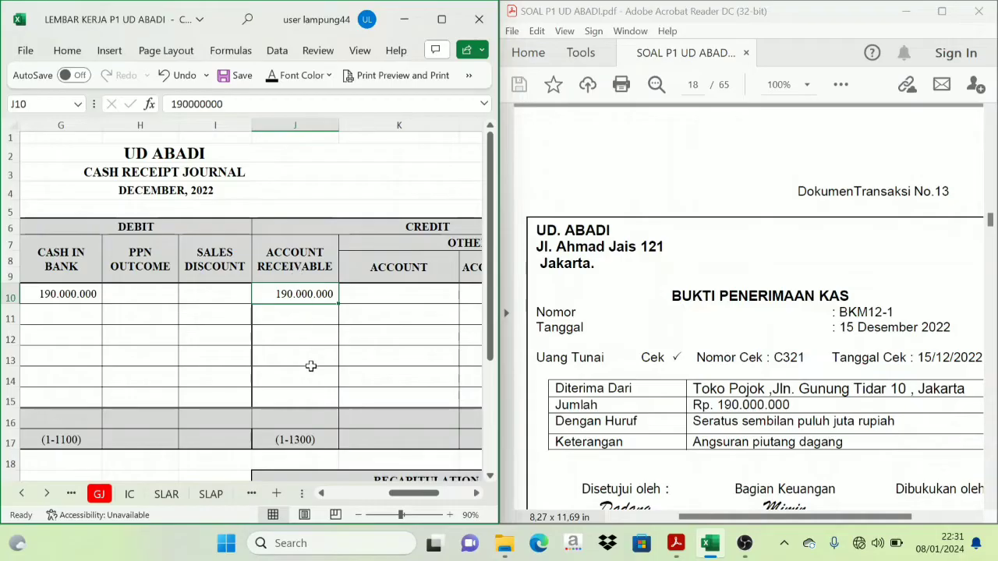
pyautogui.click(179, 500)
pyautogui.scroll(10, 256, 267)
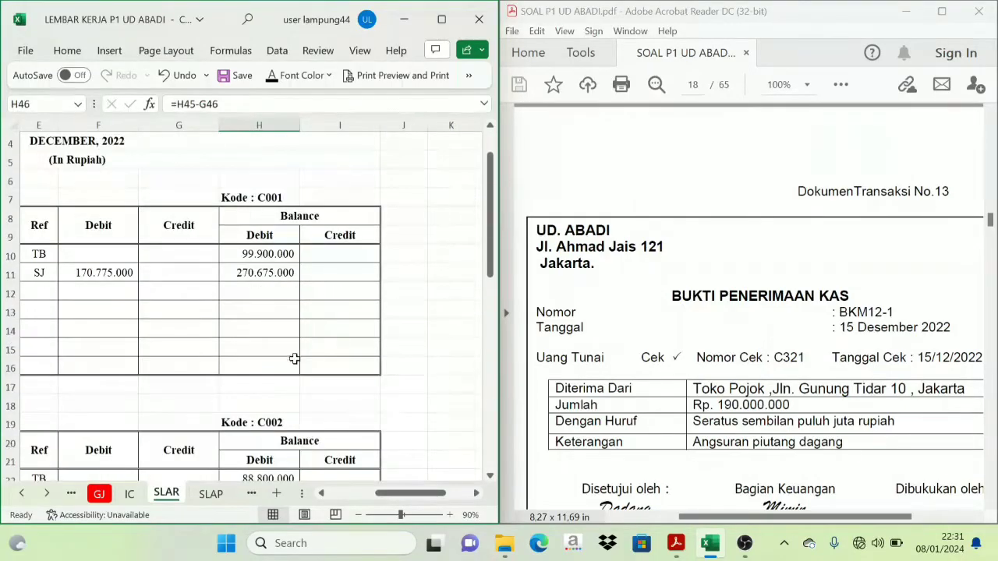
pyautogui.moveTo(433, 493); pyautogui.dragTo(398, 509)
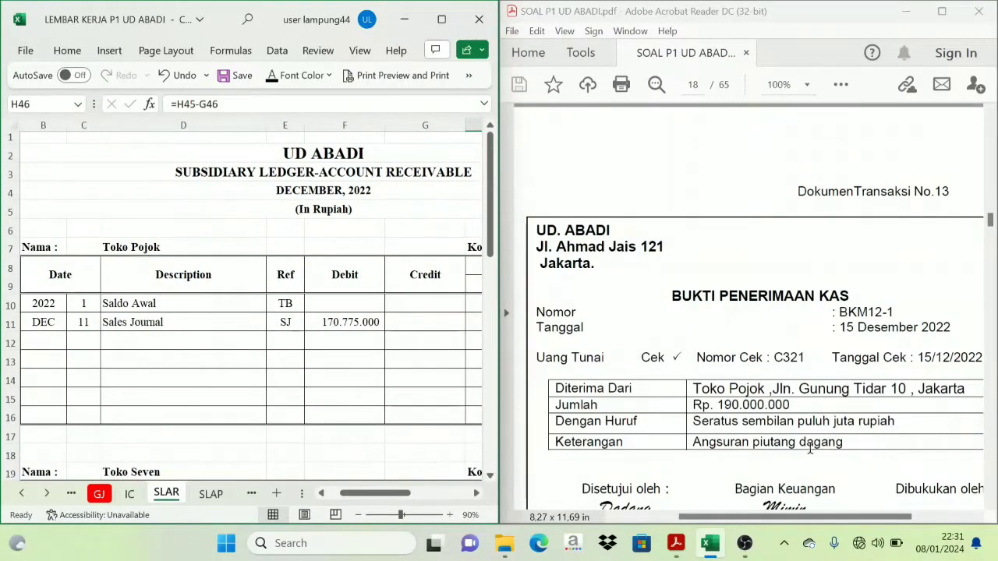
pyautogui.click(321, 493)
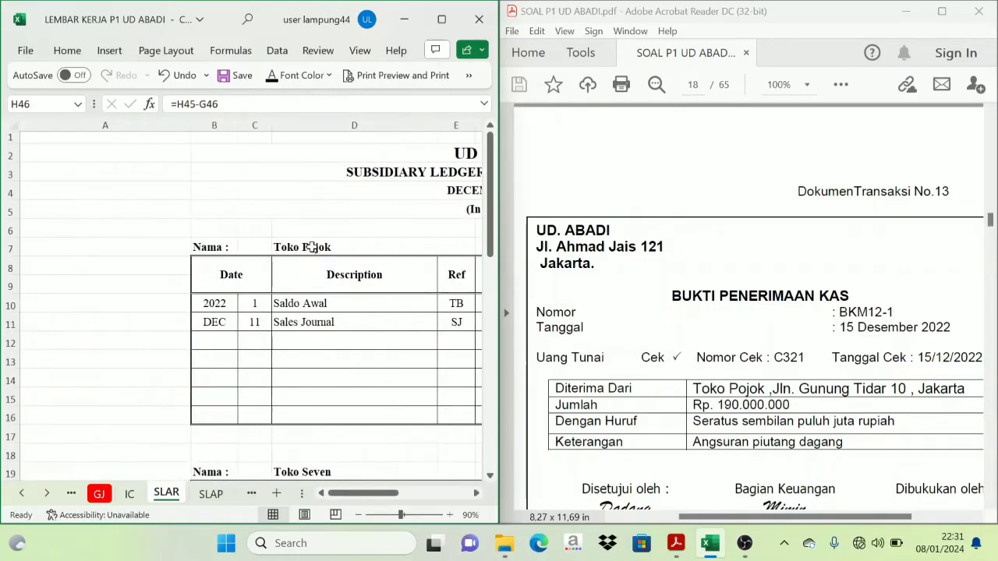
pyautogui.click(306, 248)
pyautogui.click(476, 493)
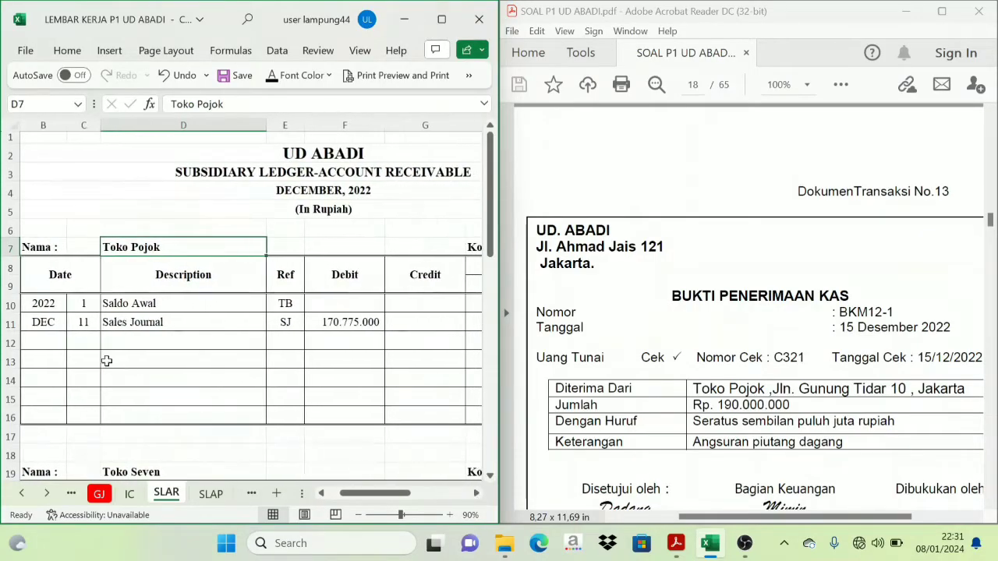
# Reveal date 15, description Cash Receipt Journal and reference CRJ in C12:E12 of Toko Pojok's card with black font color
pyautogui.click(84, 343)
pyautogui.moveTo(83, 343); pyautogui.dragTo(156, 342)
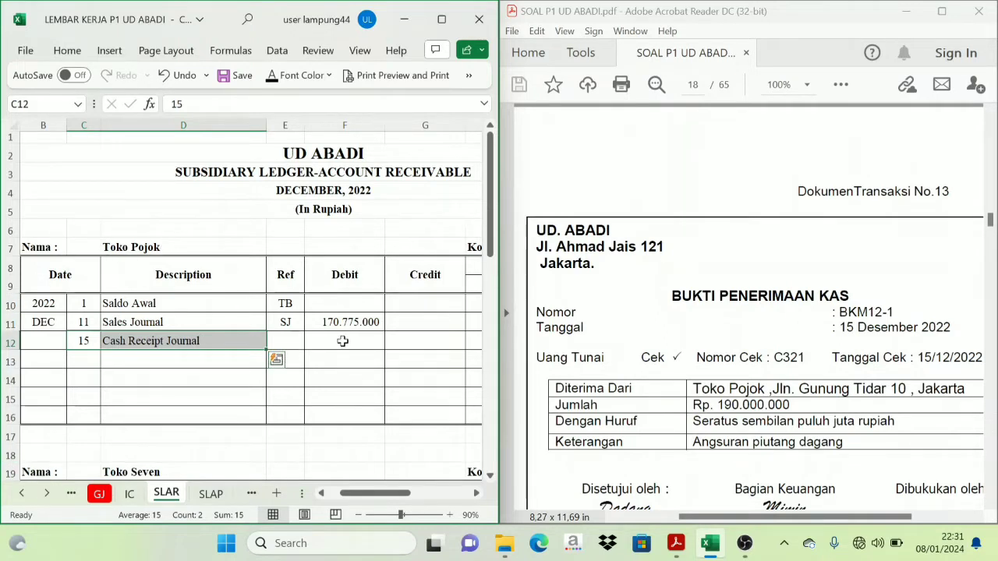
pyautogui.click(294, 346)
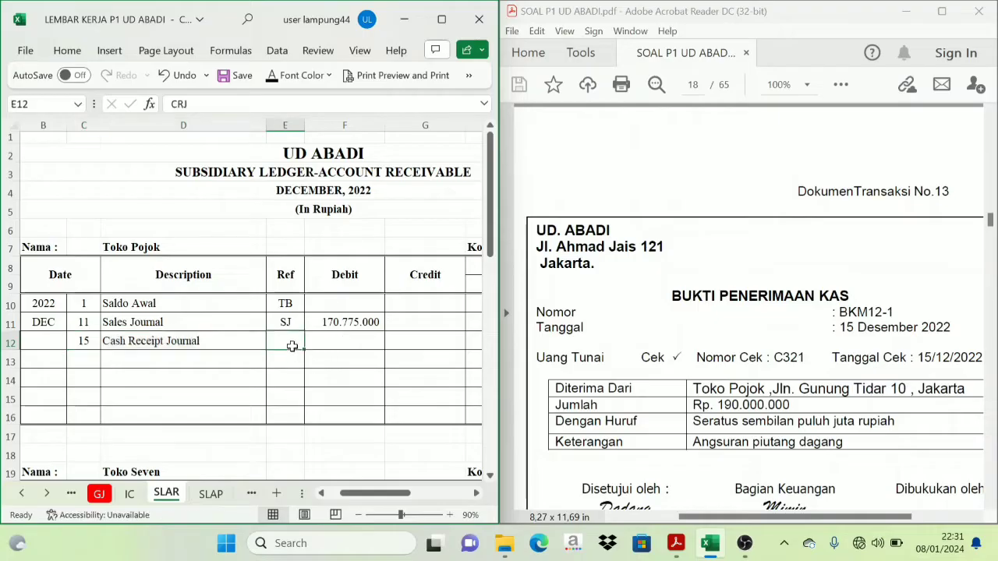
pyautogui.click(275, 77)
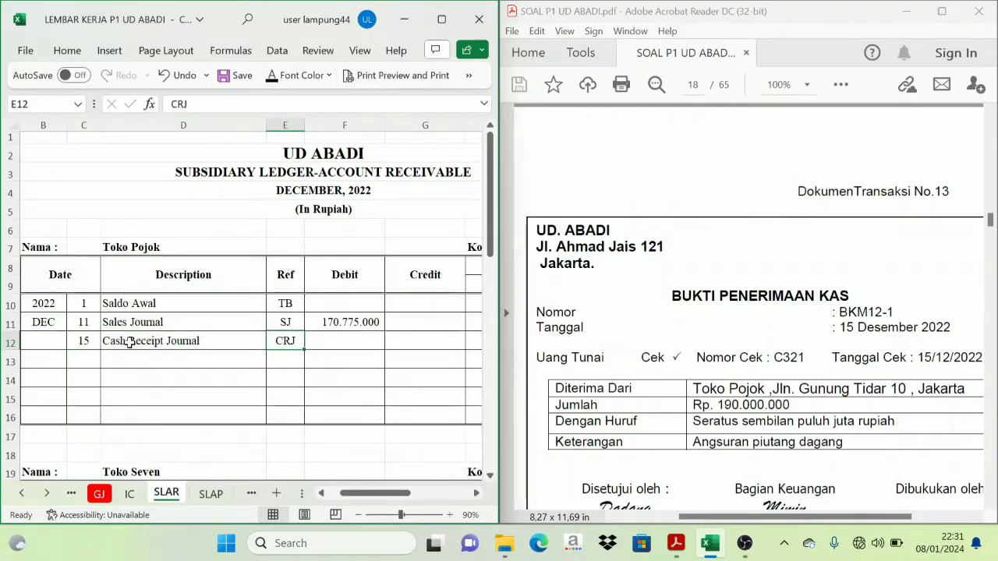
# Check which side of the CRJ sheet holds the Account Receivable amount in J10, and return to the SLAR sheet
pyautogui.click(22, 494)
pyautogui.click(22, 494)
pyautogui.click(22, 493)
pyautogui.click(22, 494)
pyautogui.click(21, 494)
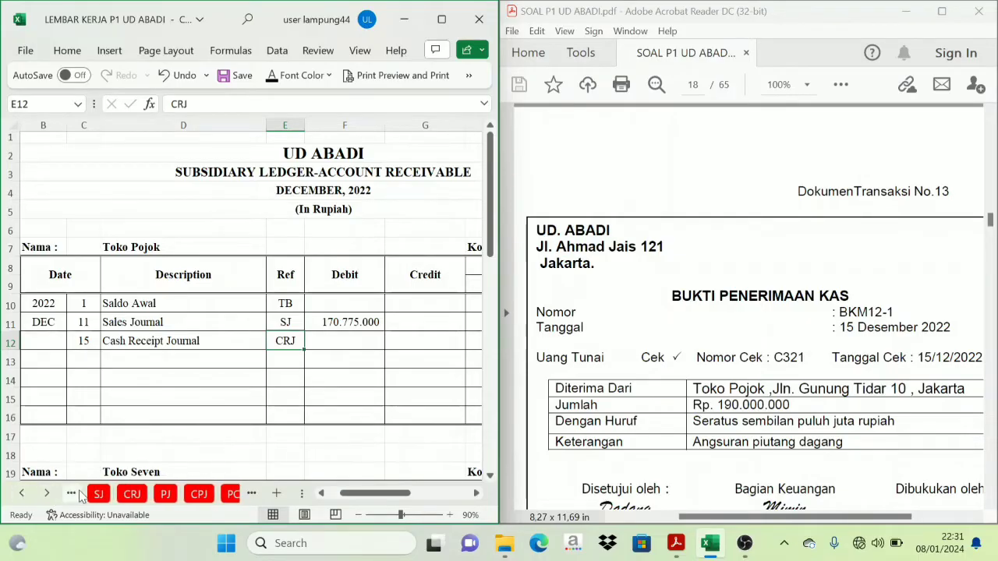
pyautogui.click(131, 494)
pyautogui.click(390, 226)
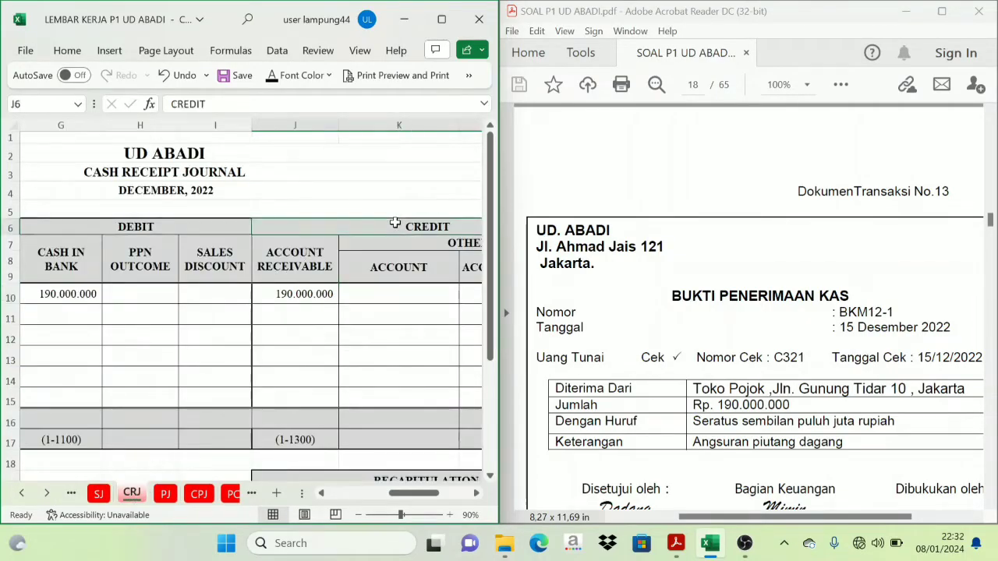
pyautogui.click(293, 296)
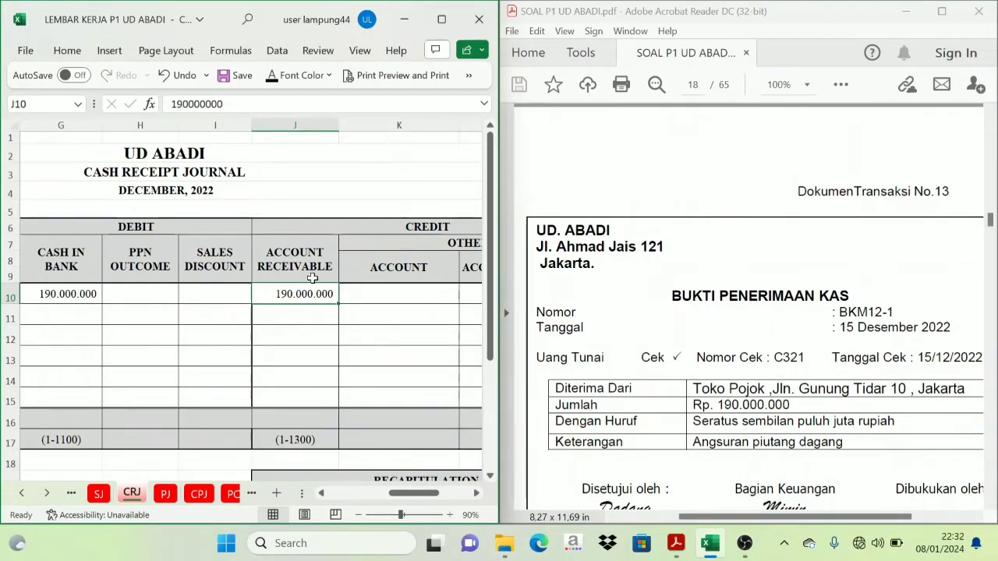
pyautogui.click(360, 222)
pyautogui.click(287, 294)
pyautogui.click(44, 494)
pyautogui.click(45, 495)
pyautogui.click(44, 495)
pyautogui.click(166, 493)
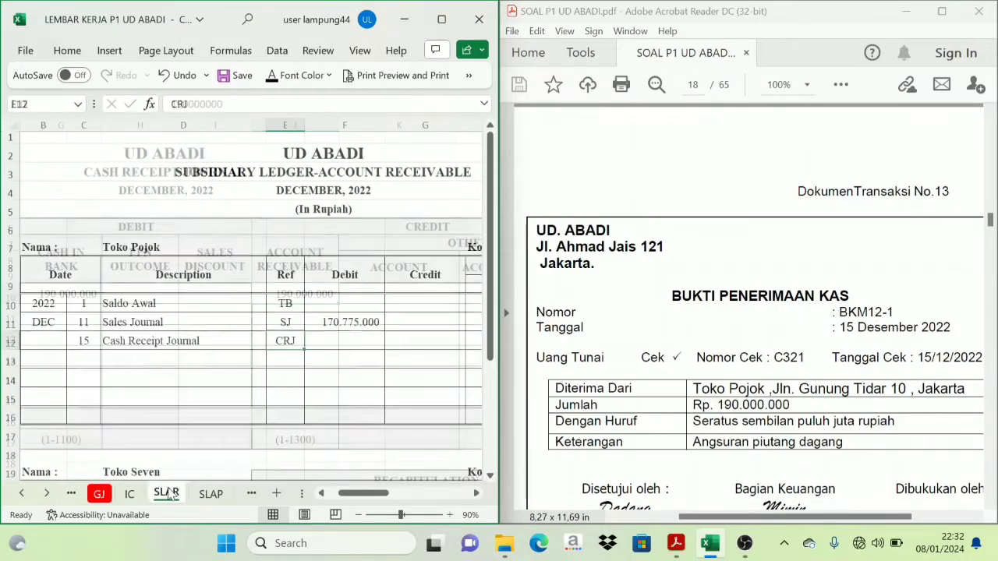
pyautogui.click(477, 494)
pyautogui.click(477, 494)
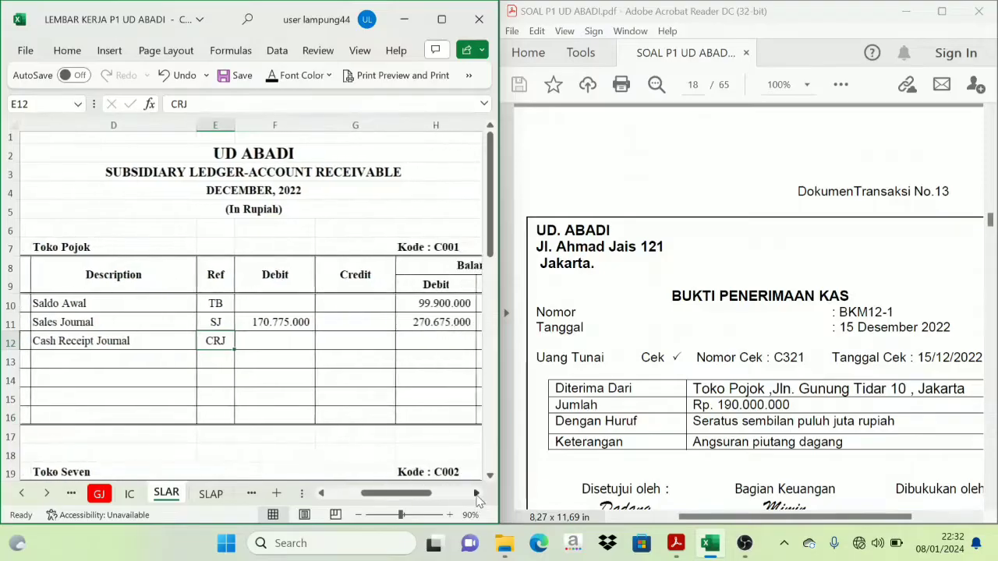
pyautogui.click(329, 341)
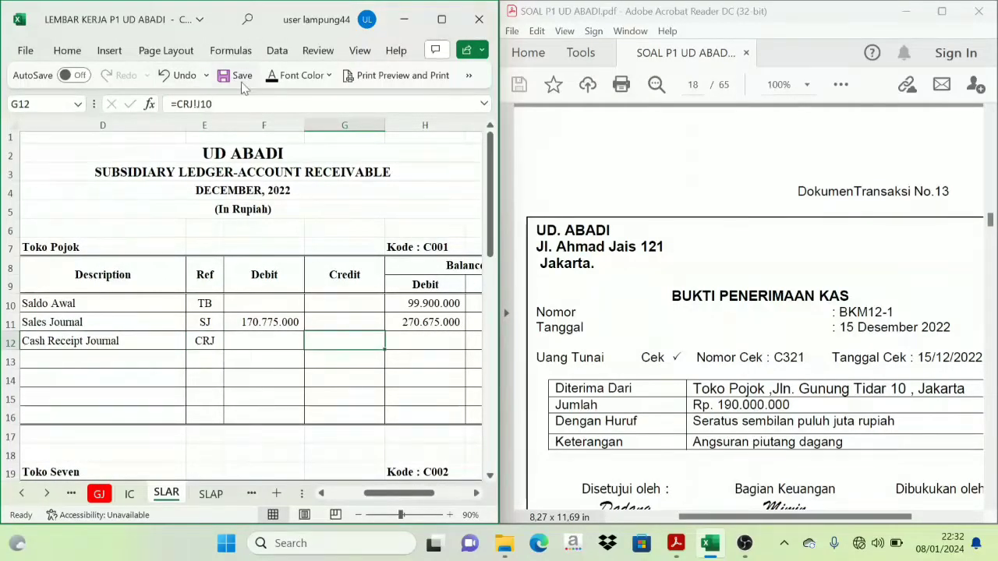
pyautogui.click(272, 78)
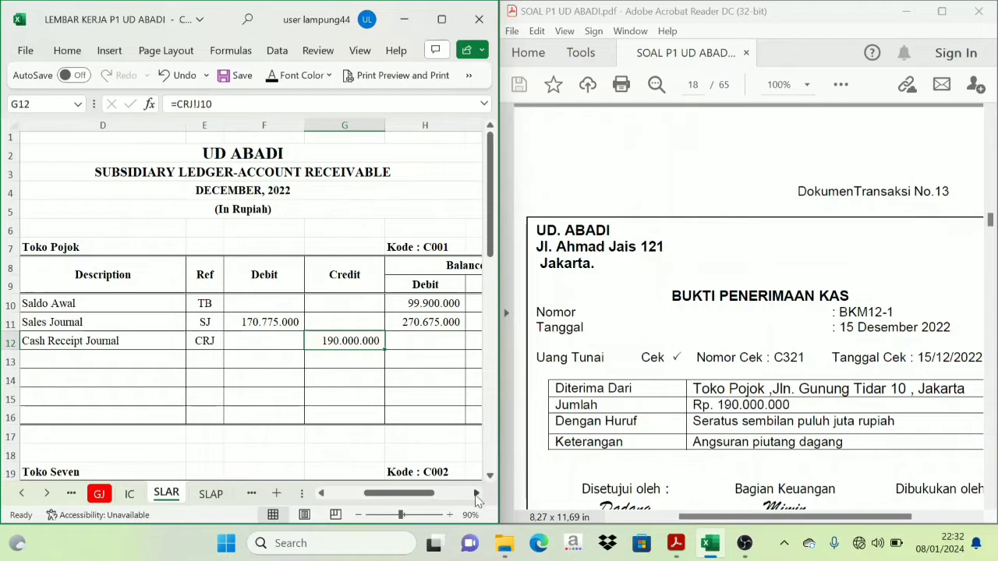
# Reveal Toko Pojok's debit balance of 80.675.000 in H12, the formula =H11-G12, with black font color
pyautogui.click(477, 494)
pyautogui.click(264, 320)
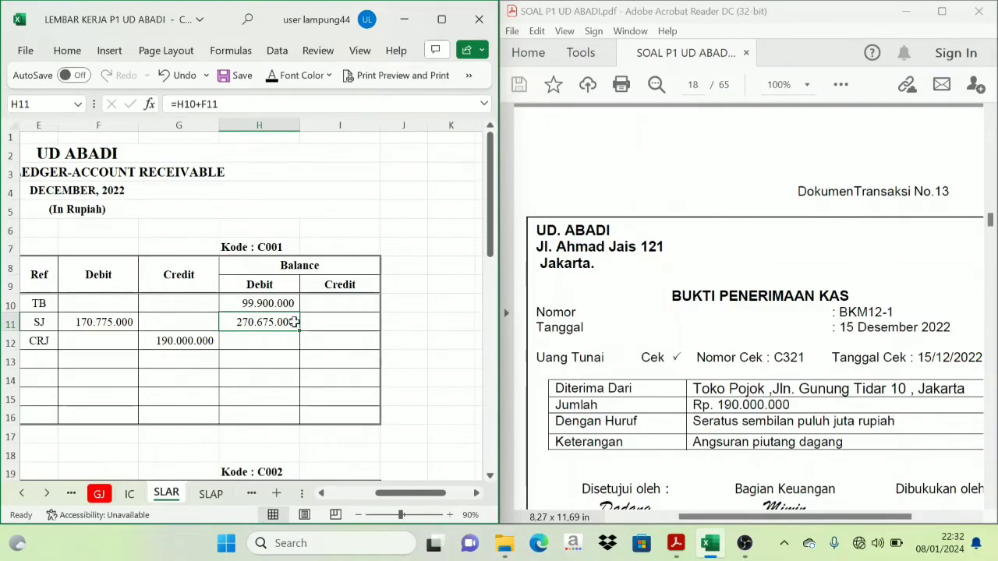
pyautogui.click(168, 347)
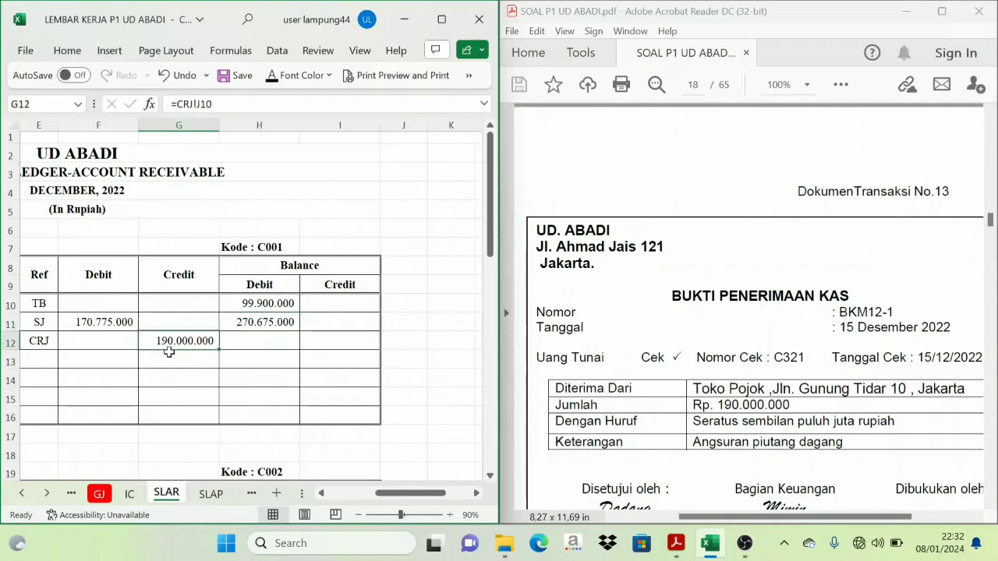
pyautogui.click(268, 287)
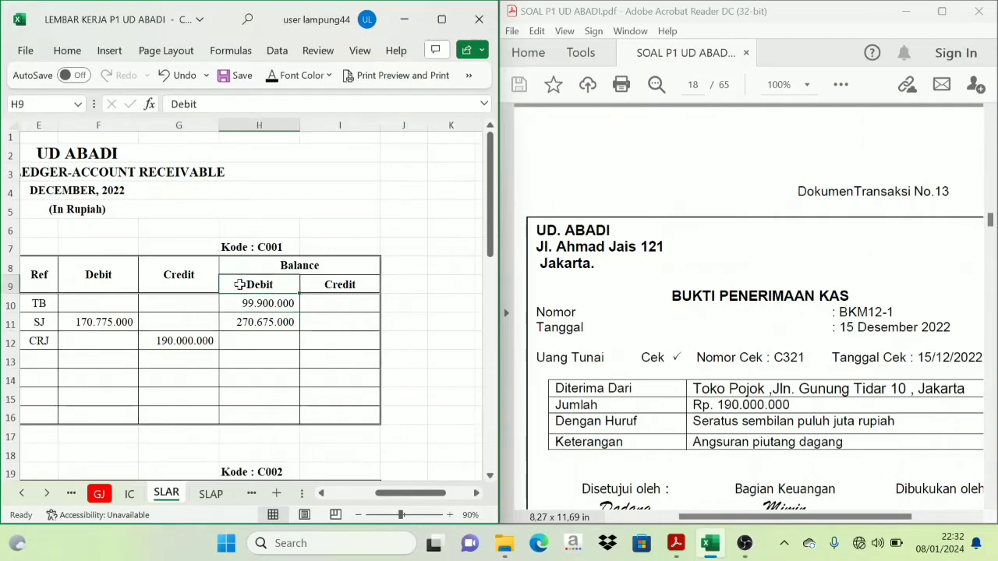
pyautogui.click(187, 281)
pyautogui.click(256, 324)
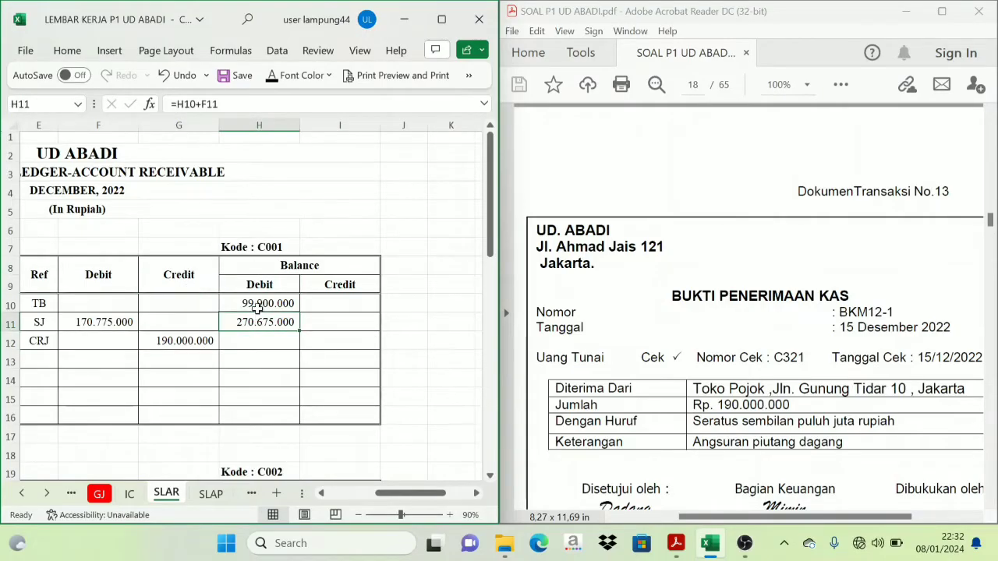
pyautogui.click(267, 347)
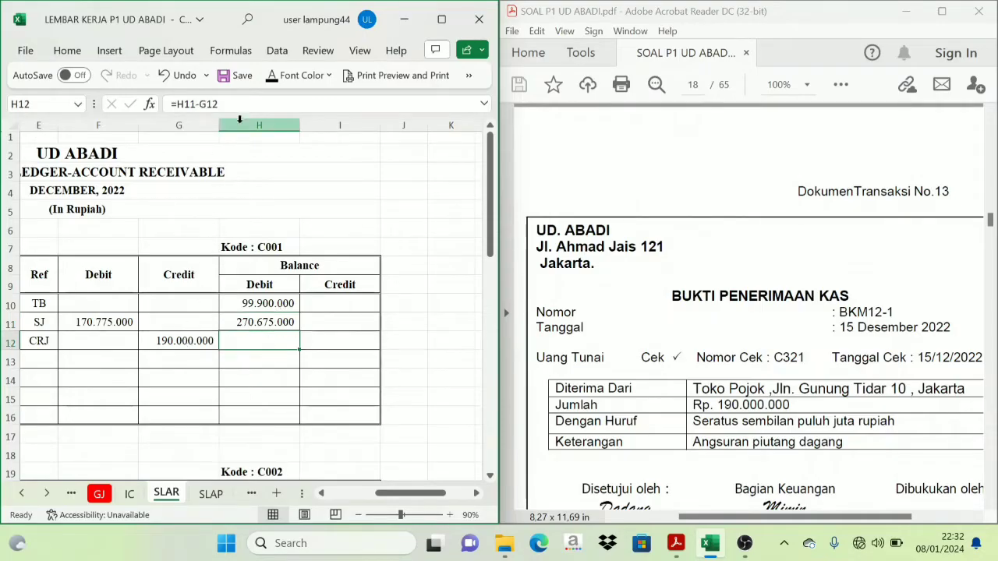
pyautogui.click(271, 77)
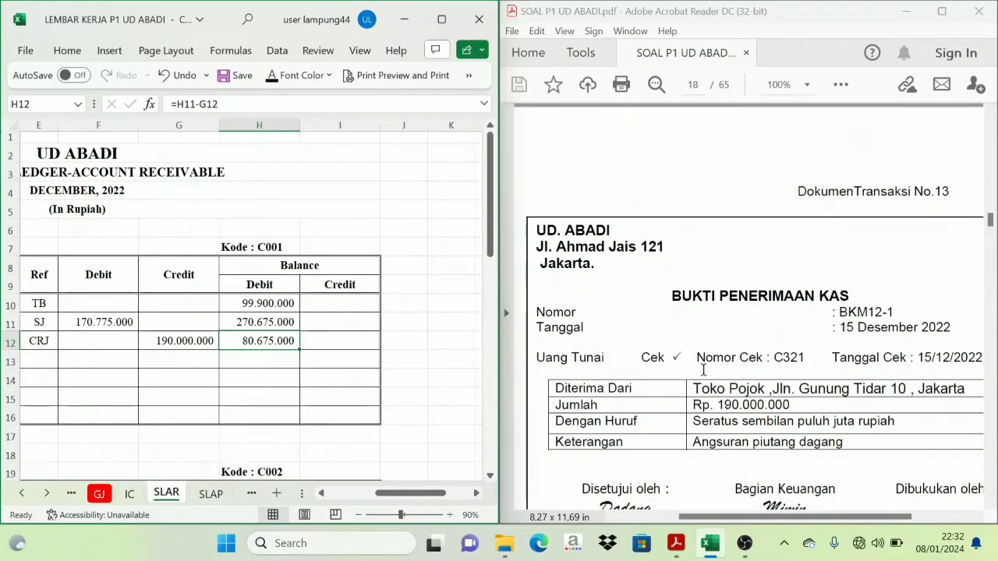
# Compare Toko Pojok's receivable credit on the CRJ sheet with the Cash Receipt Journal row of its SLAR card
pyautogui.scroll(-1, 704, 371)
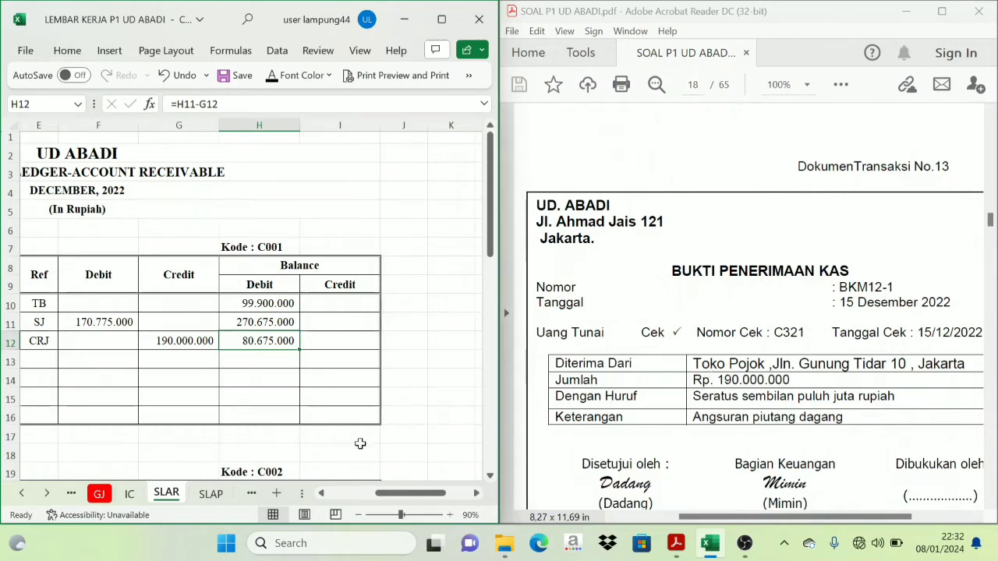
pyautogui.click(24, 493)
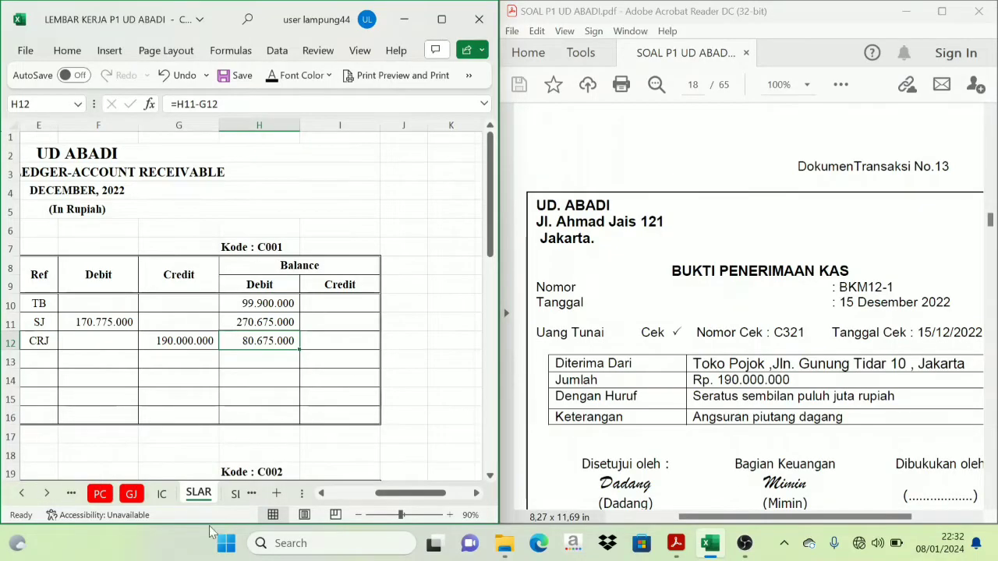
pyautogui.click(23, 492)
pyautogui.click(24, 493)
pyautogui.click(23, 492)
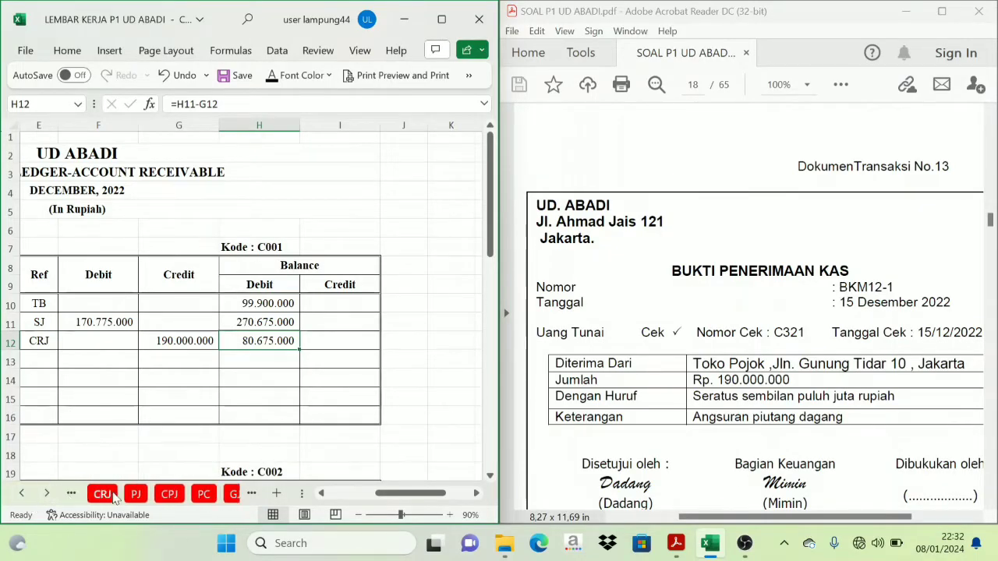
pyautogui.click(103, 495)
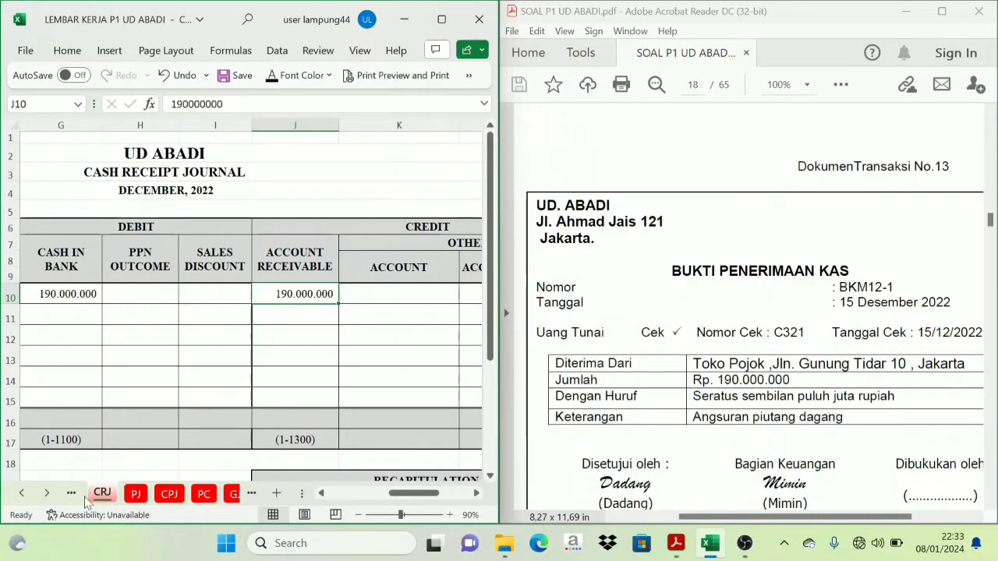
pyautogui.click(47, 492)
pyautogui.click(166, 492)
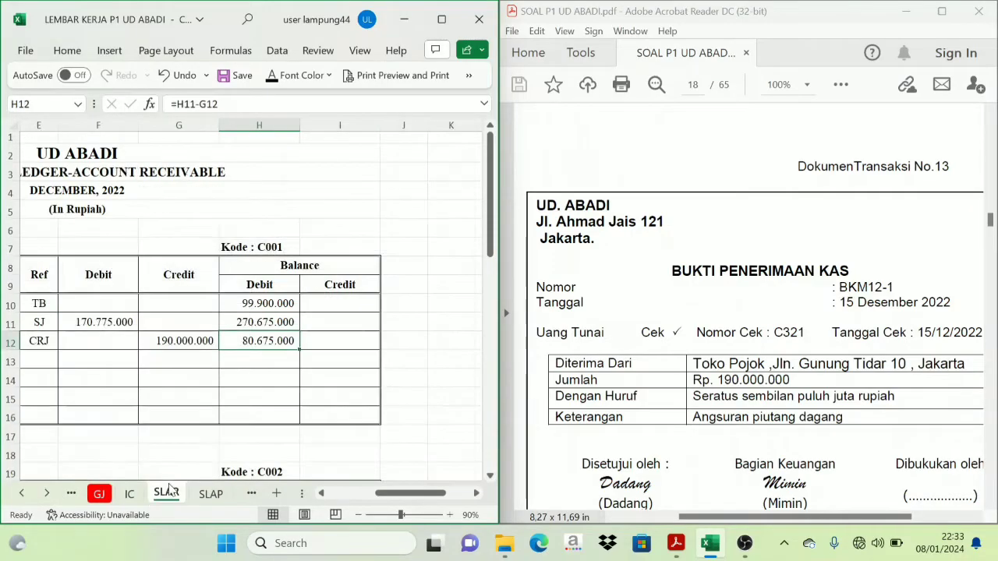
pyautogui.moveTo(431, 500); pyautogui.dragTo(419, 500)
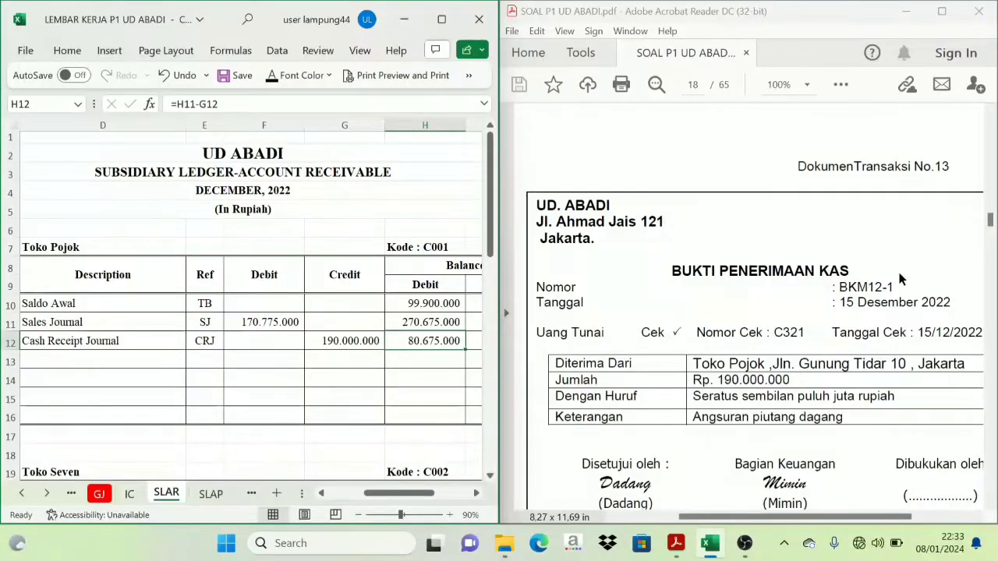
# Locate Toko Seven's cash receipt BKM12-2 in the PDF and compare it with receipt BKM12-1
pyautogui.scroll(-6, 858, 312)
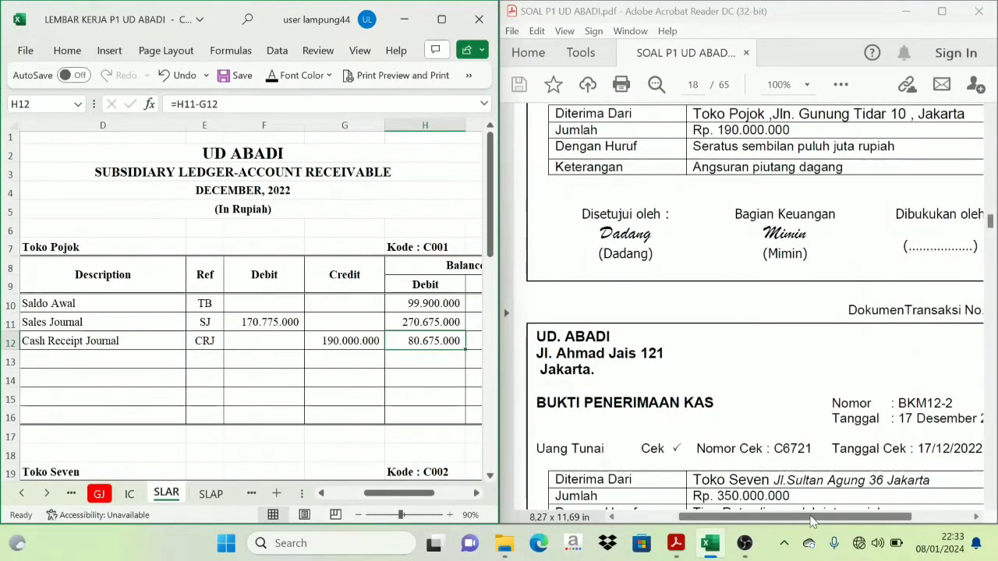
pyautogui.moveTo(815, 519)
pyautogui.mouseDown()
pyautogui.moveTo(854, 523)
pyautogui.moveTo(815, 526)
pyautogui.mouseUp()
pyautogui.scroll(-2, 758, 358)
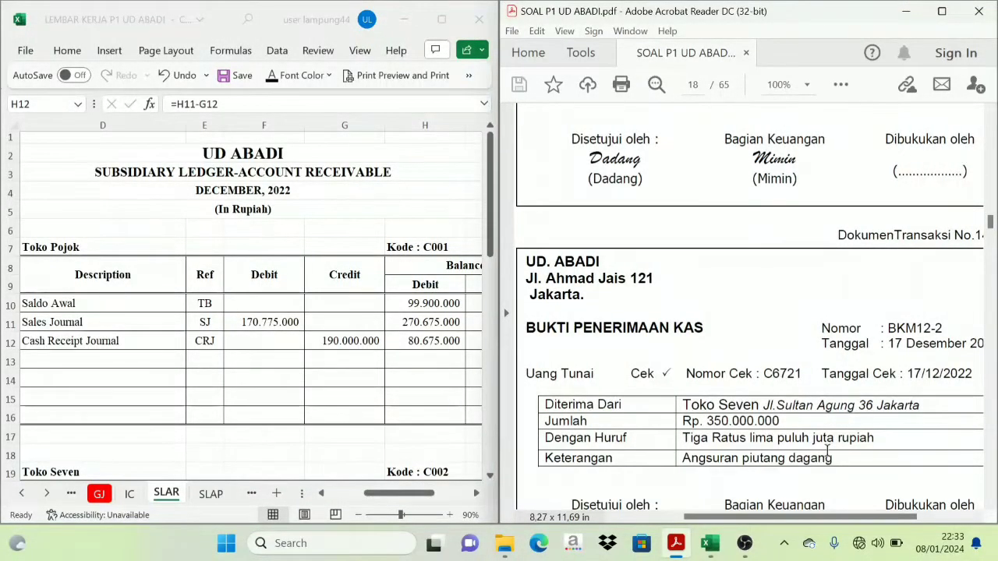
pyautogui.scroll(4, 772, 296)
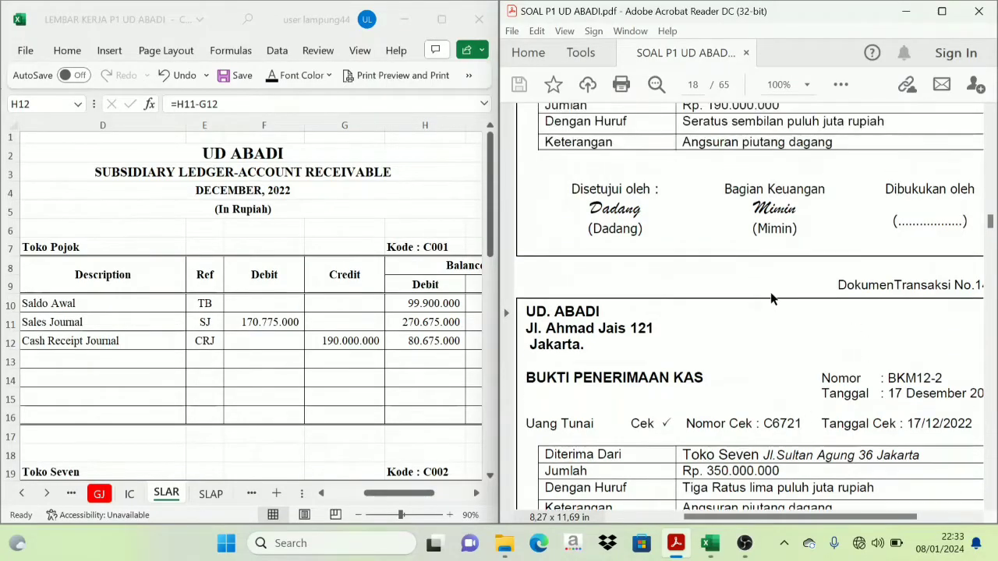
pyautogui.scroll(4, 856, 246)
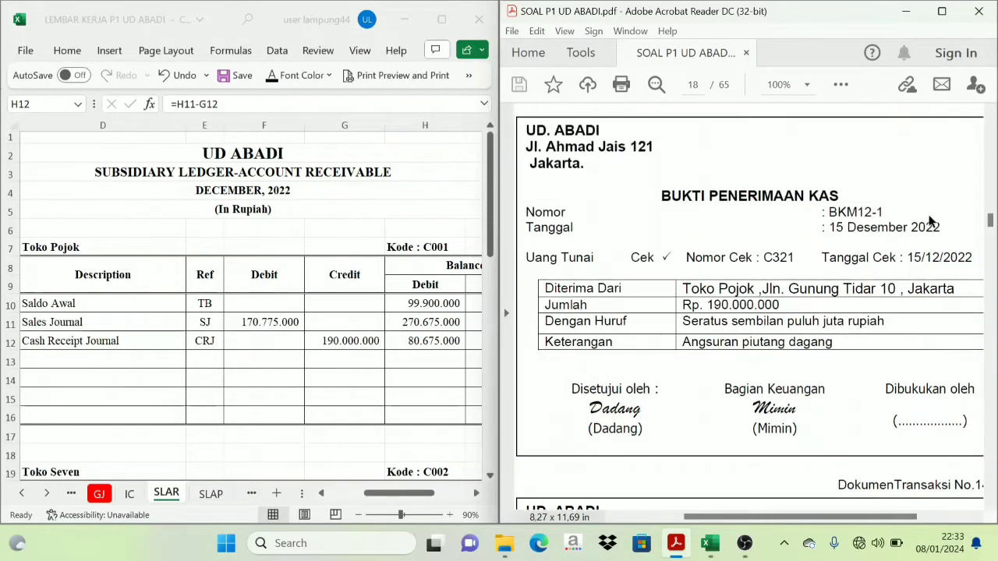
pyautogui.scroll(-10, 929, 259)
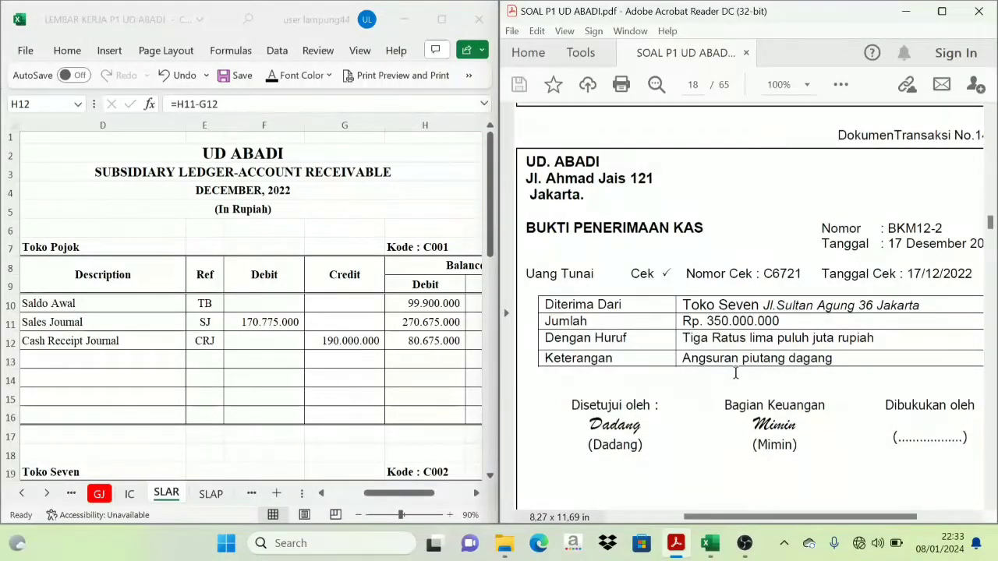
# Reveal date 17, evidence number BKM12-2 and description Toko Seven in C11:E11 of the CRJ sheet, checking them against the PDF receipt
pyautogui.click(21, 493)
pyautogui.click(21, 493)
pyautogui.click(21, 493)
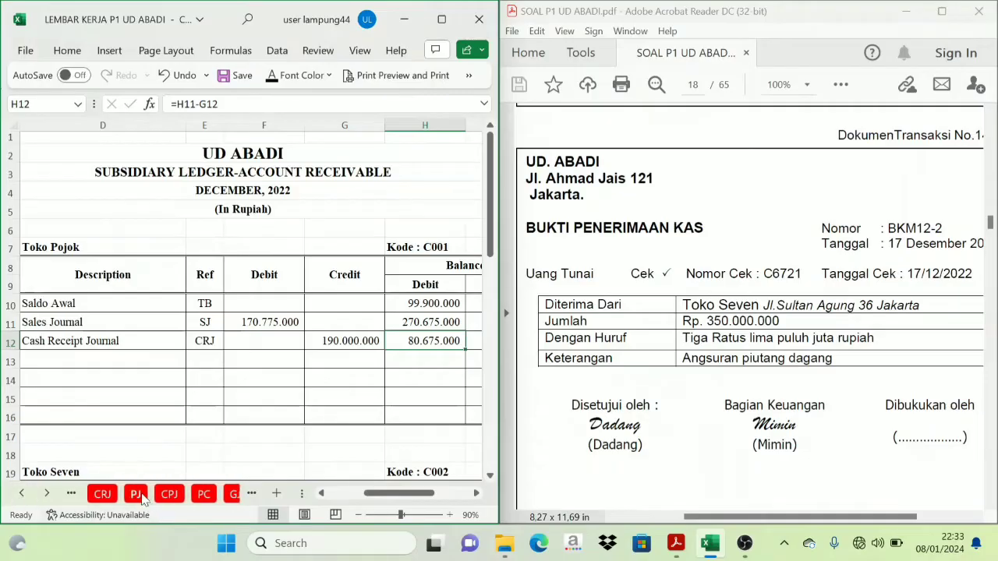
pyautogui.click(102, 495)
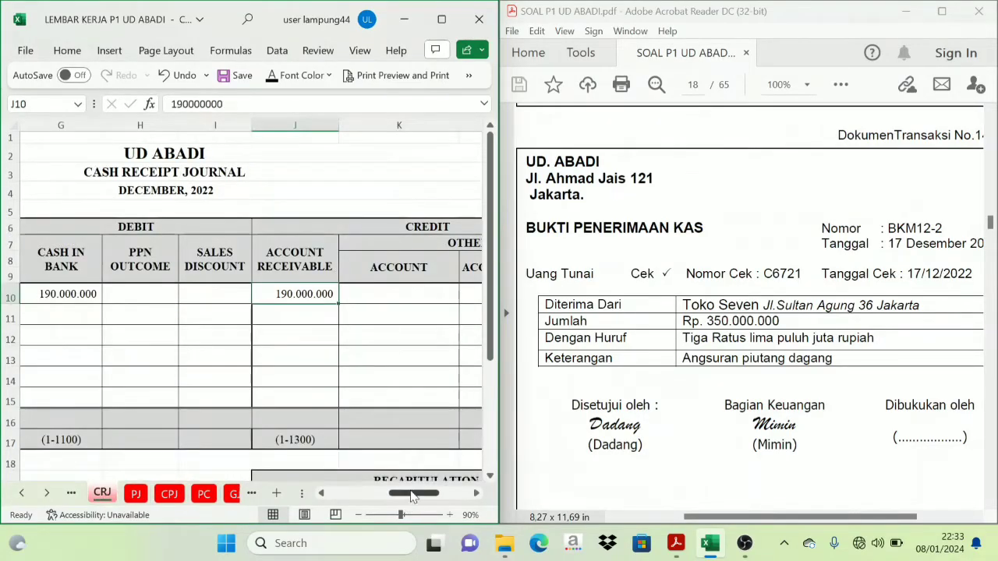
pyautogui.moveTo(414, 497); pyautogui.dragTo(353, 494)
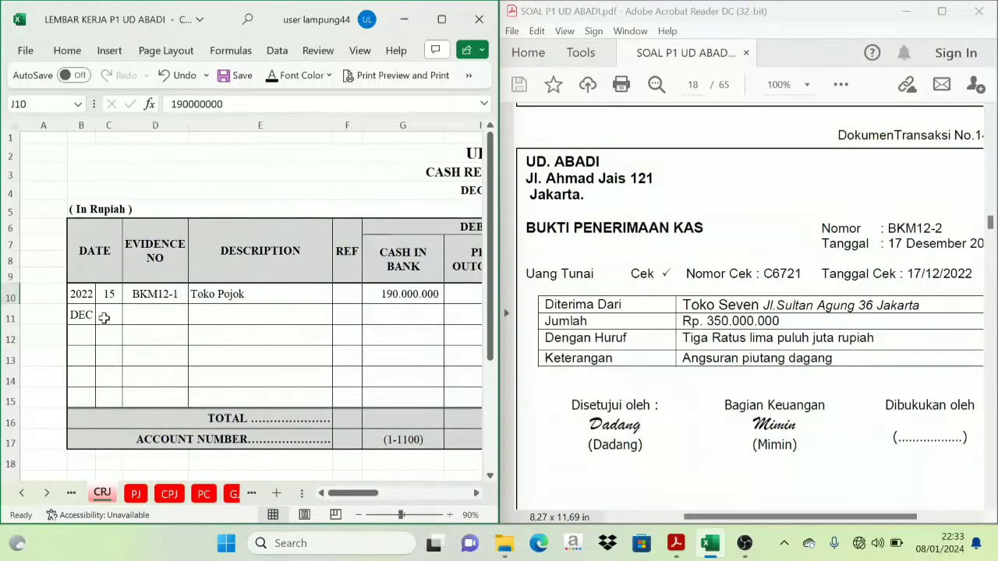
pyautogui.moveTo(104, 317); pyautogui.dragTo(221, 319)
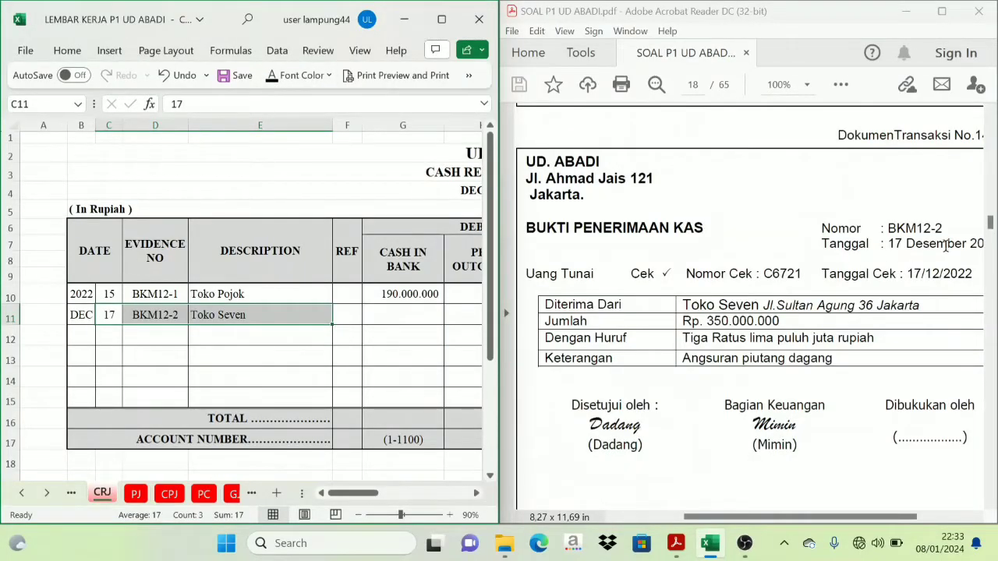
pyautogui.click(234, 317)
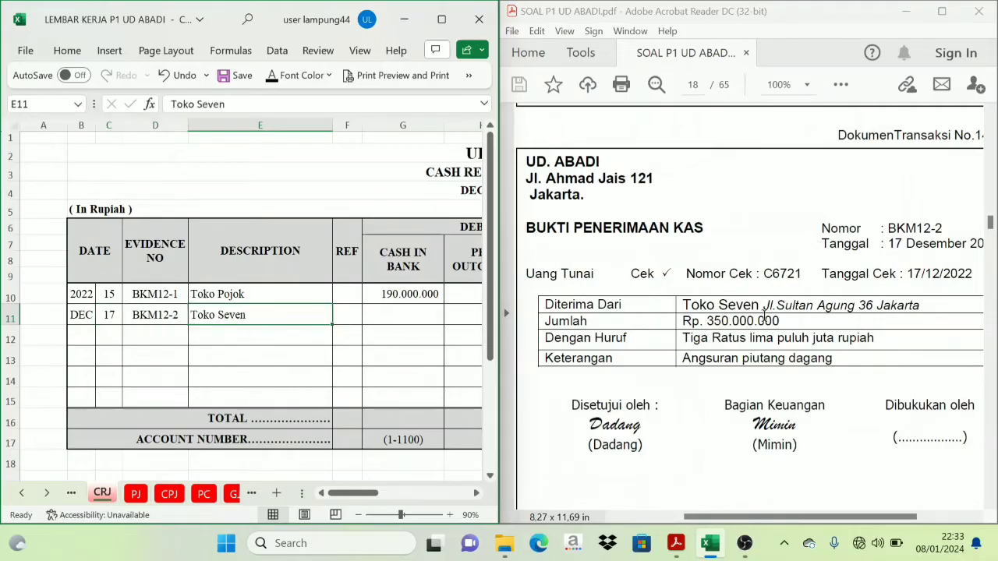
pyautogui.moveTo(767, 306); pyautogui.dragTo(684, 306)
pyautogui.click(679, 328)
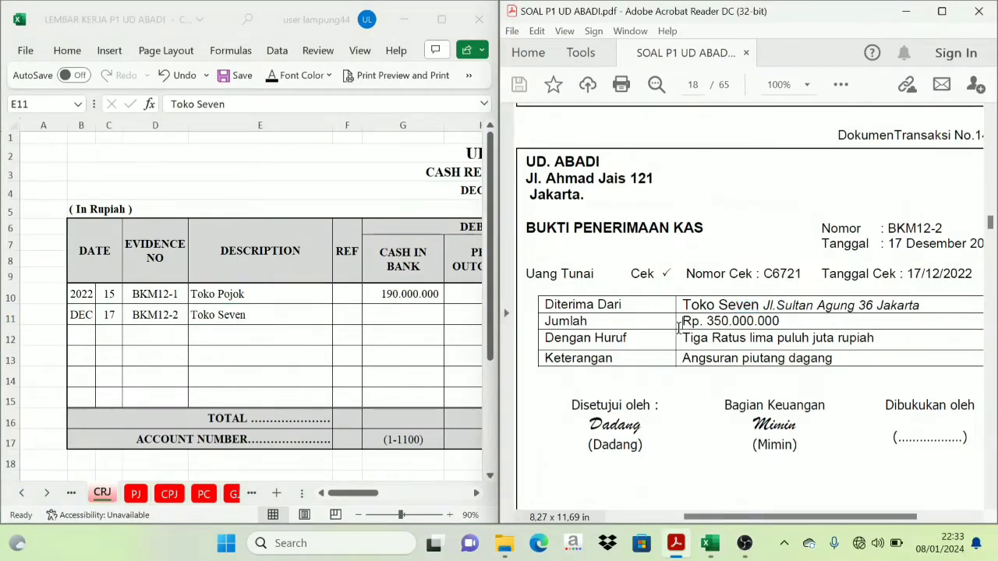
# Reveal 350.000.000 as Toko Seven's Cash in Bank debit in G11 with black font color
pyautogui.click(477, 493)
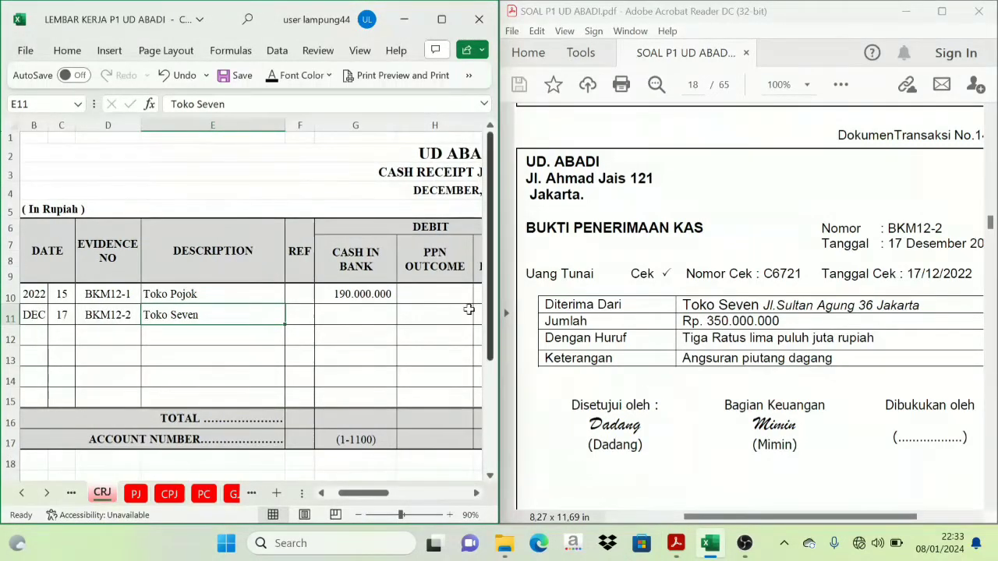
pyautogui.click(359, 312)
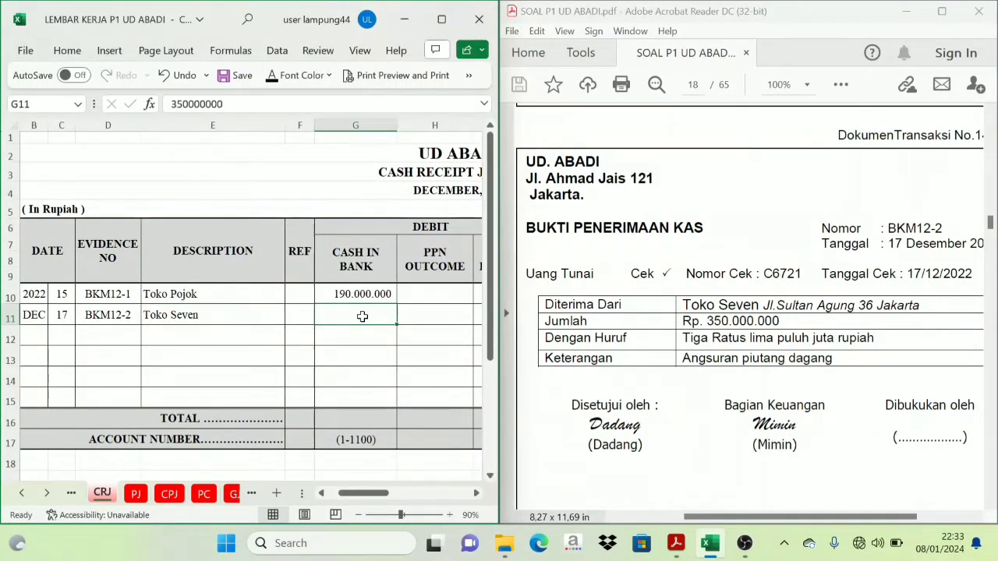
pyautogui.click(272, 78)
# Reveal 350.000.000 as Toko Seven's Account Receivable credit in J11 with black font color and compare it with the Cash in Bank debit
pyautogui.click(477, 493)
pyautogui.click(476, 493)
pyautogui.click(477, 493)
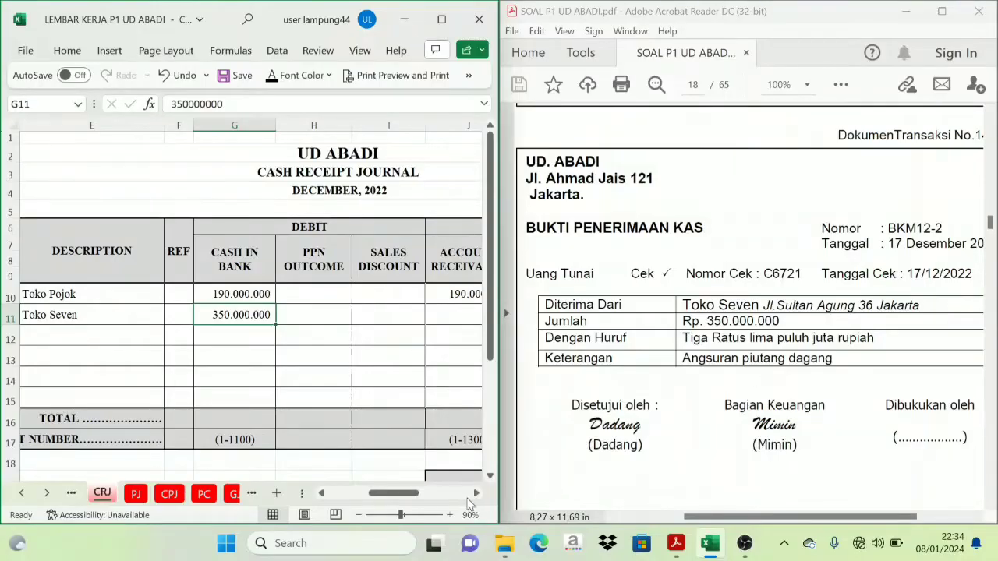
pyautogui.click(476, 493)
pyautogui.click(476, 494)
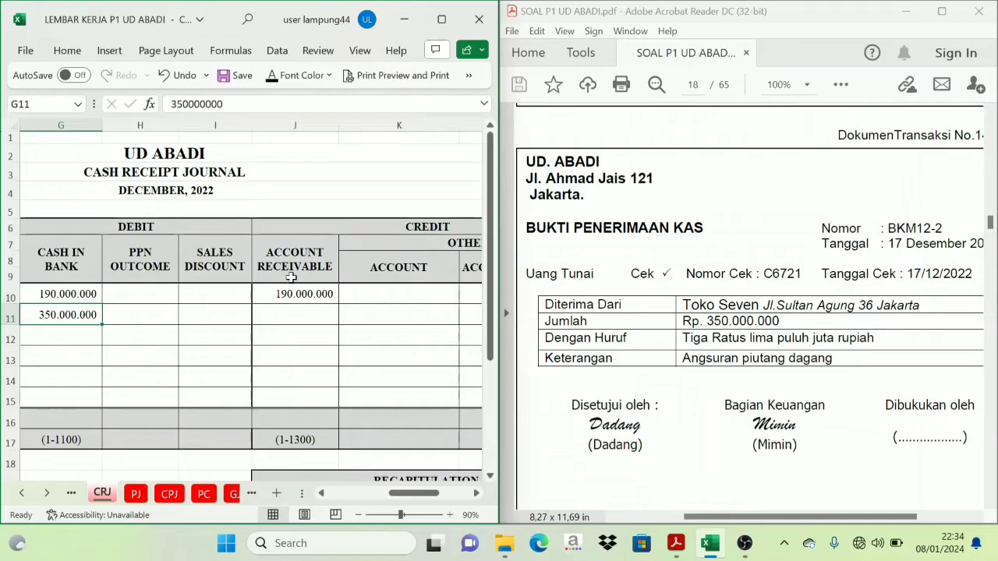
pyautogui.click(294, 314)
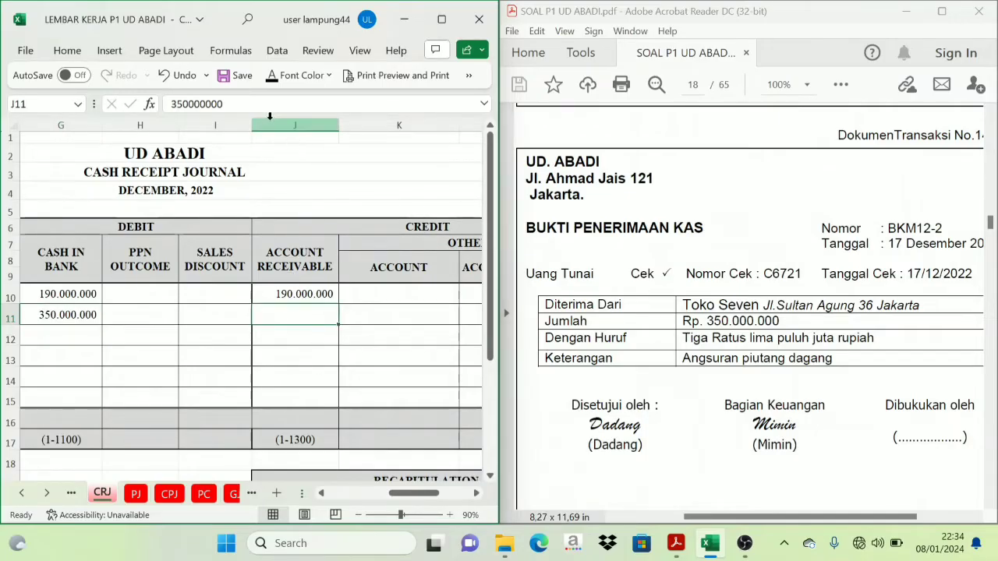
pyautogui.click(272, 80)
pyautogui.press('Left')
pyautogui.press('Left')
pyautogui.press('Left')
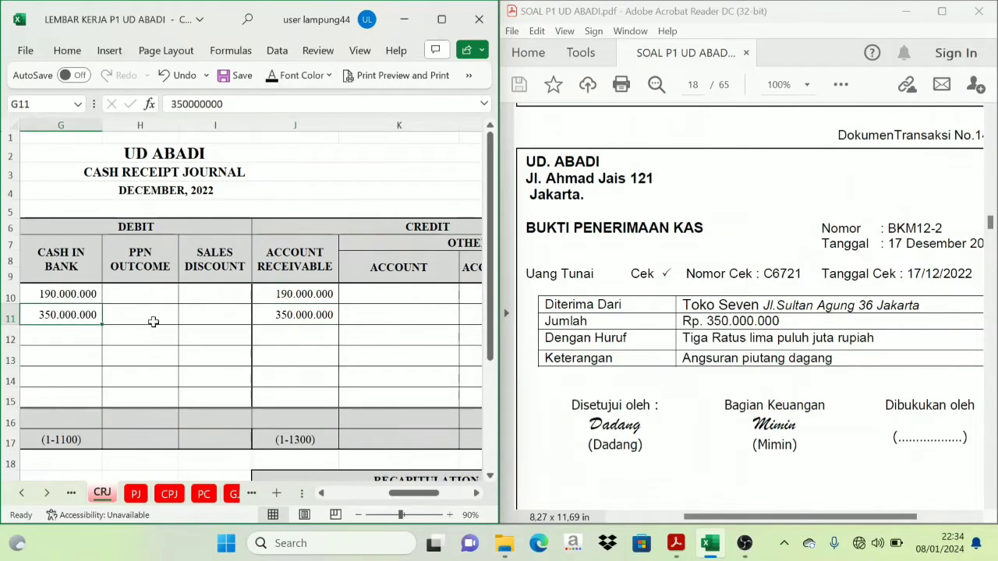
pyautogui.click(294, 315)
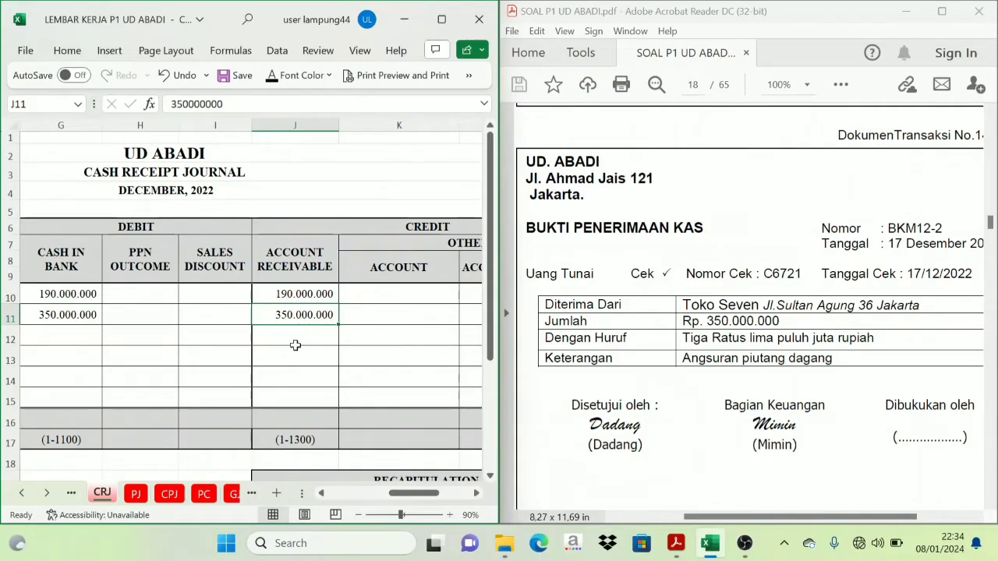
# Reveal date 17, description Cash Receipt Journal and reference CRJ in C24:E24 of Toko Seven's ledger on the SLAR sheet with black font color
pyautogui.click(46, 494)
pyautogui.click(47, 493)
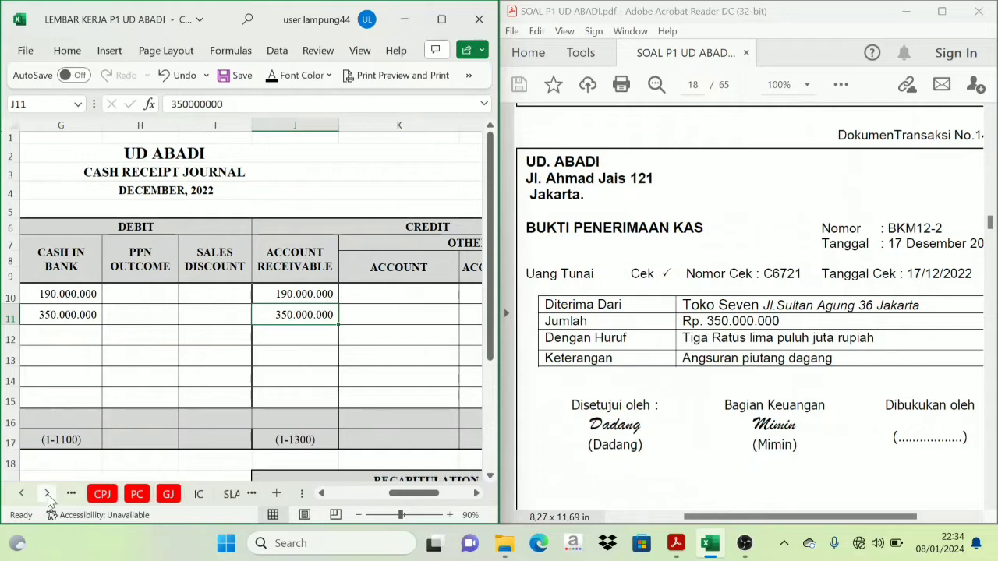
pyautogui.click(47, 494)
pyautogui.click(198, 493)
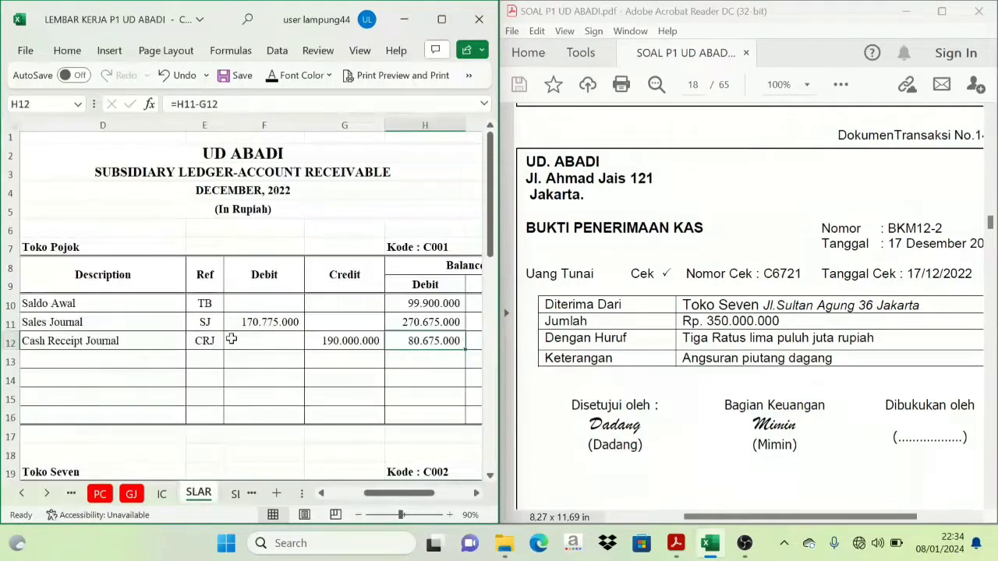
pyautogui.click(491, 477)
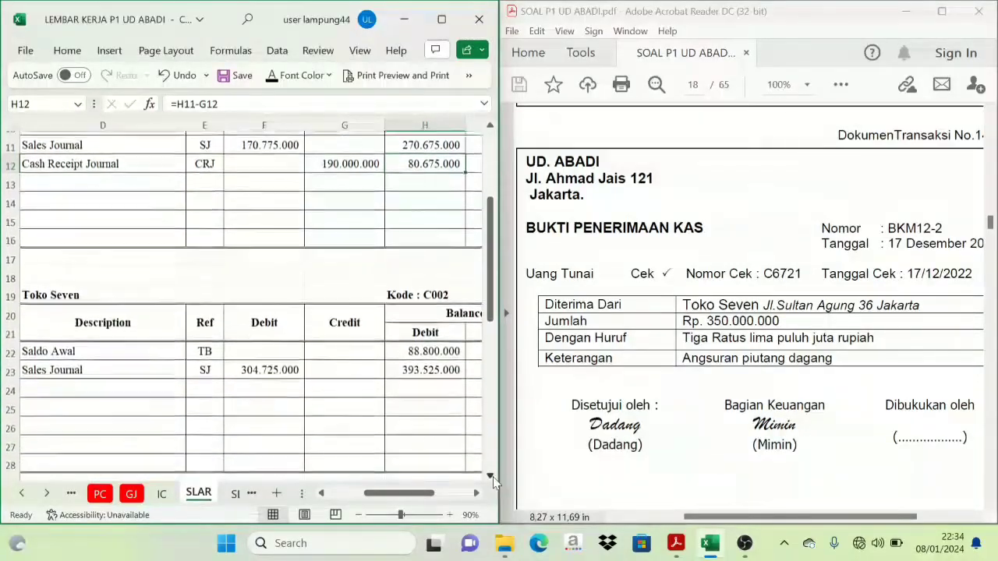
pyautogui.moveTo(413, 493); pyautogui.dragTo(391, 499)
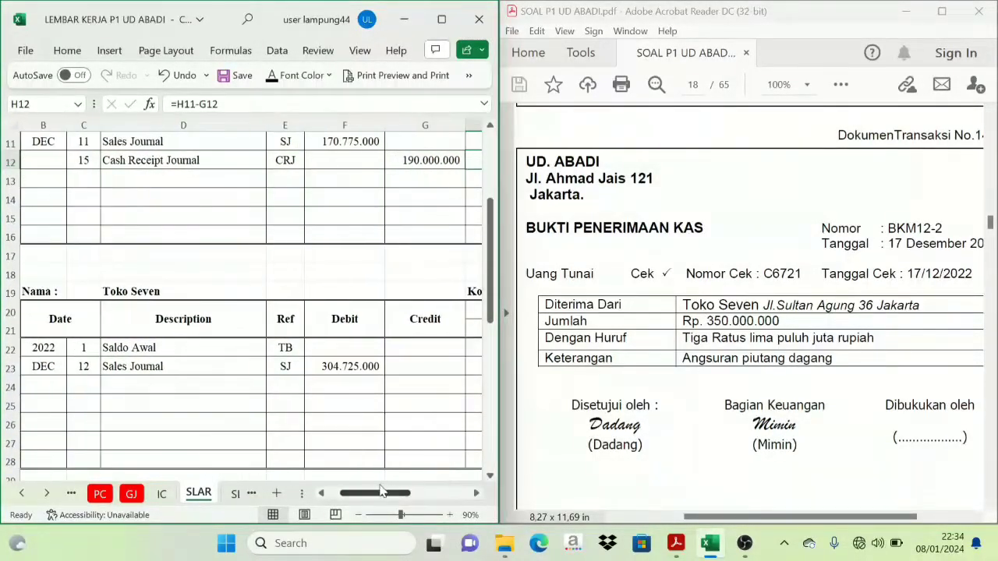
pyautogui.moveTo(89, 386); pyautogui.dragTo(287, 385)
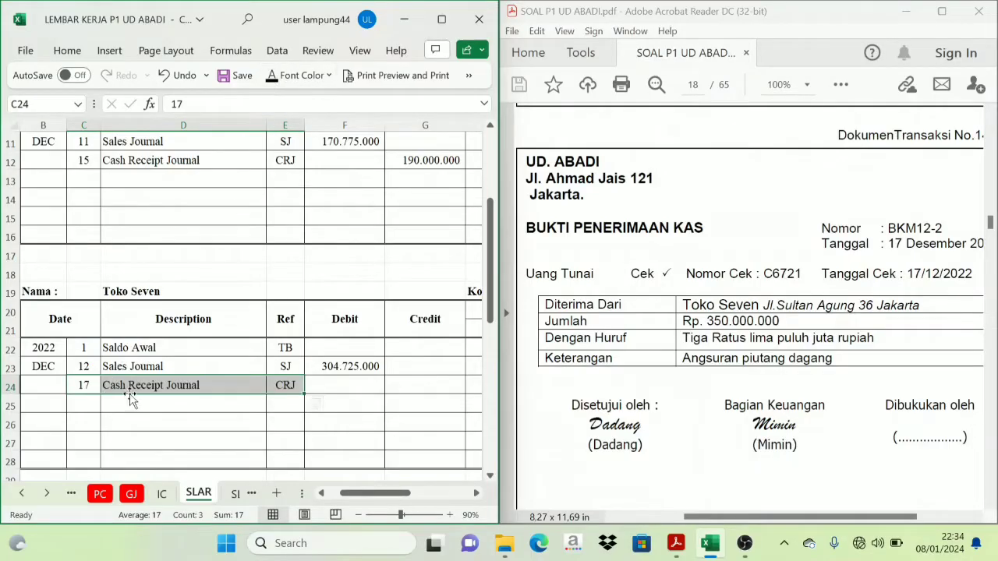
pyautogui.click(209, 387)
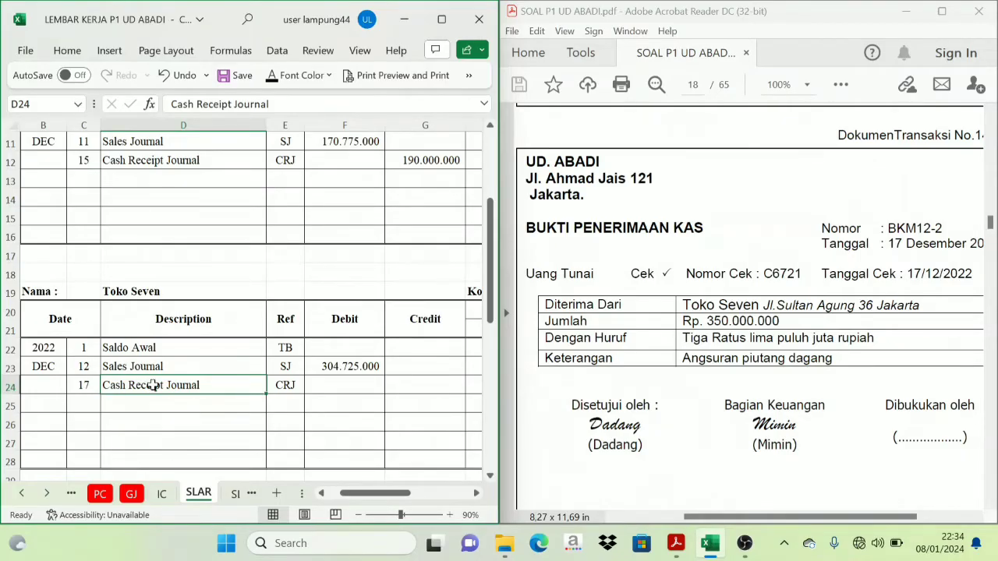
# Check Toko Seven's Account Receivable credit in the CRJ sheet and reveal 350.000.000 in Credit cell G24 of the SLAR sheet with black font color
pyautogui.click(351, 387)
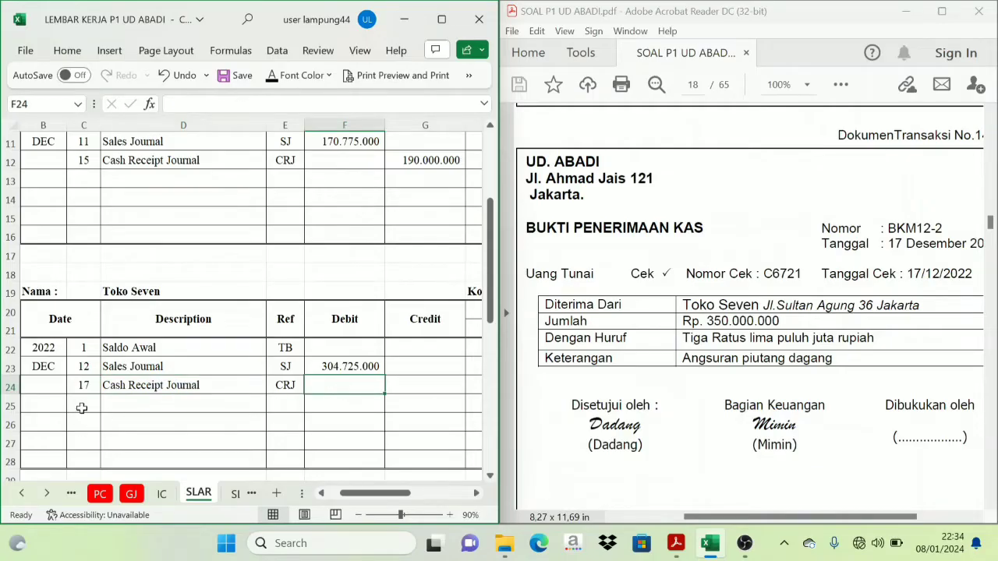
pyautogui.click(475, 493)
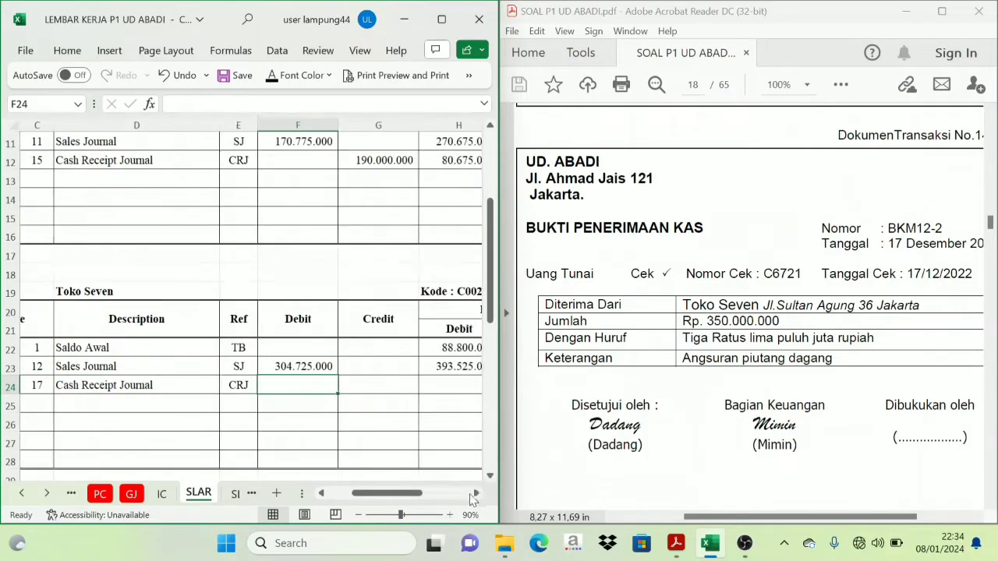
pyautogui.click(21, 493)
pyautogui.click(22, 493)
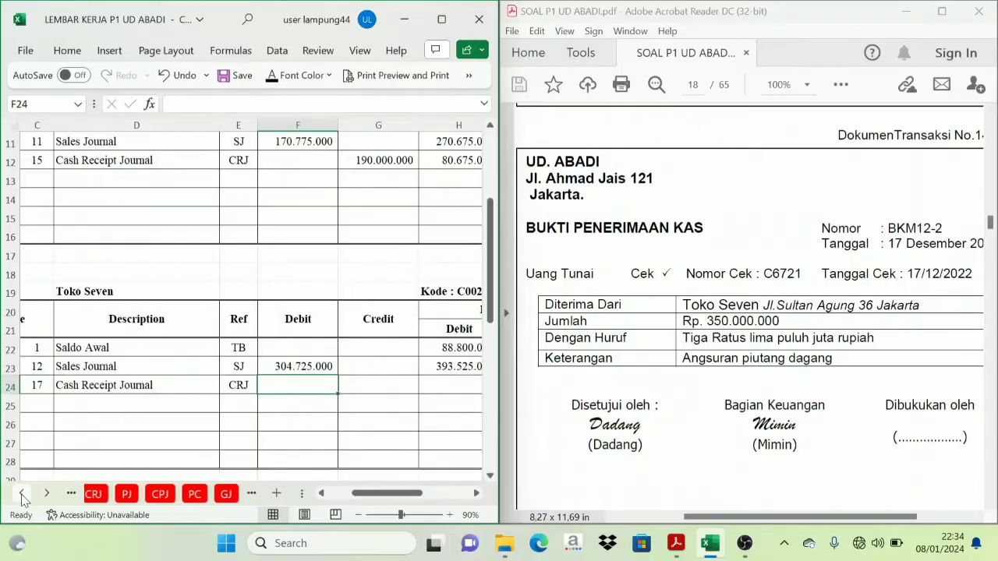
pyautogui.click(21, 493)
pyautogui.click(22, 493)
pyautogui.click(132, 493)
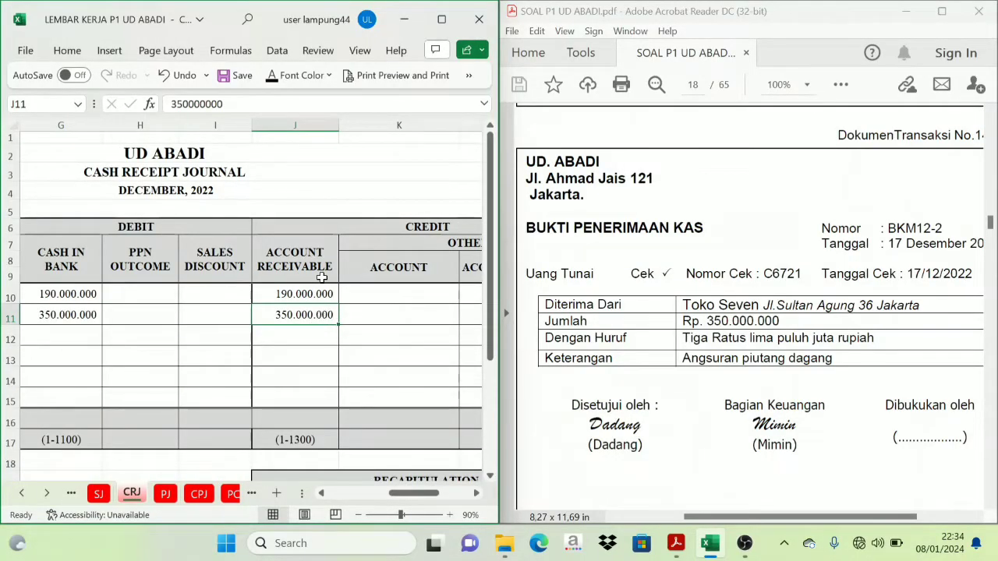
pyautogui.click(47, 493)
pyautogui.click(47, 493)
pyautogui.click(47, 493)
pyautogui.click(47, 493)
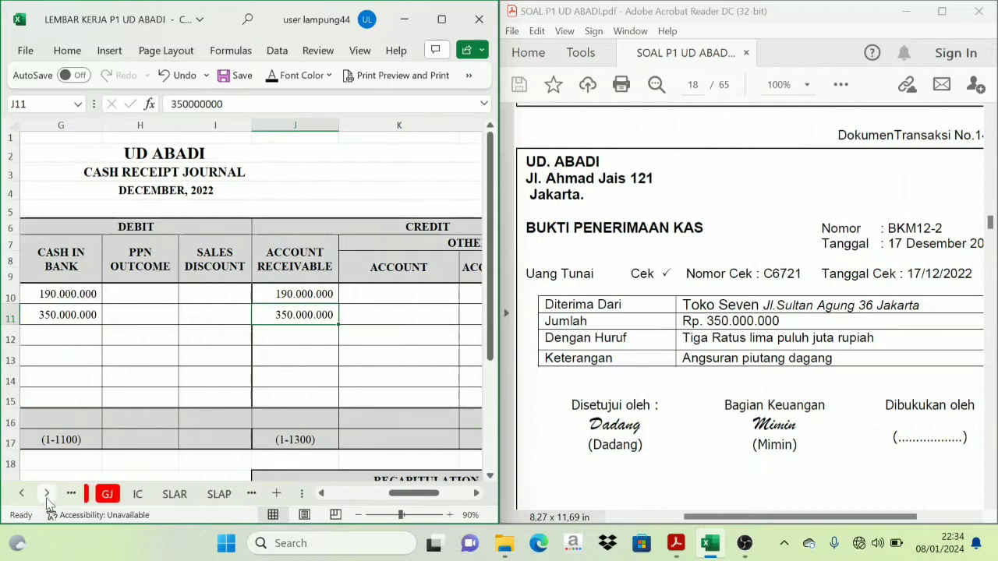
pyautogui.click(175, 494)
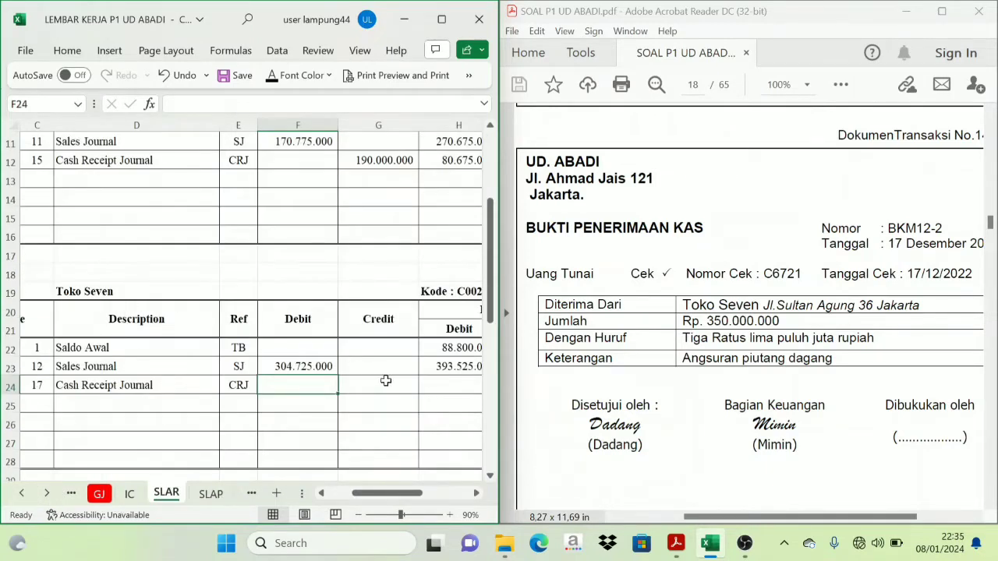
pyautogui.click(386, 380)
# Compare Toko Seven's previous debit balance with the credit and reveal the balance 43.525.000 in H24 with black font color
pyautogui.click(475, 494)
pyautogui.click(475, 493)
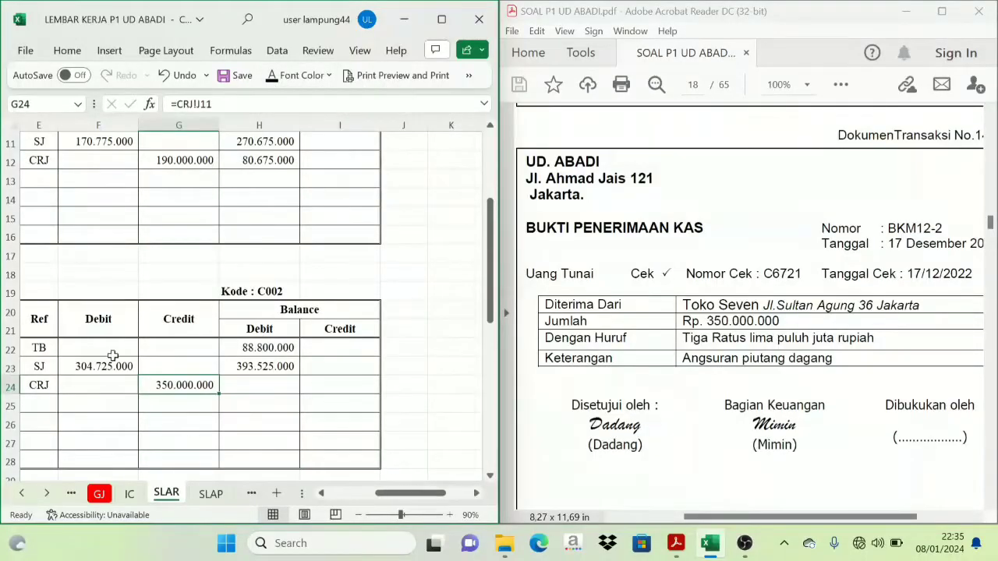
pyautogui.click(270, 387)
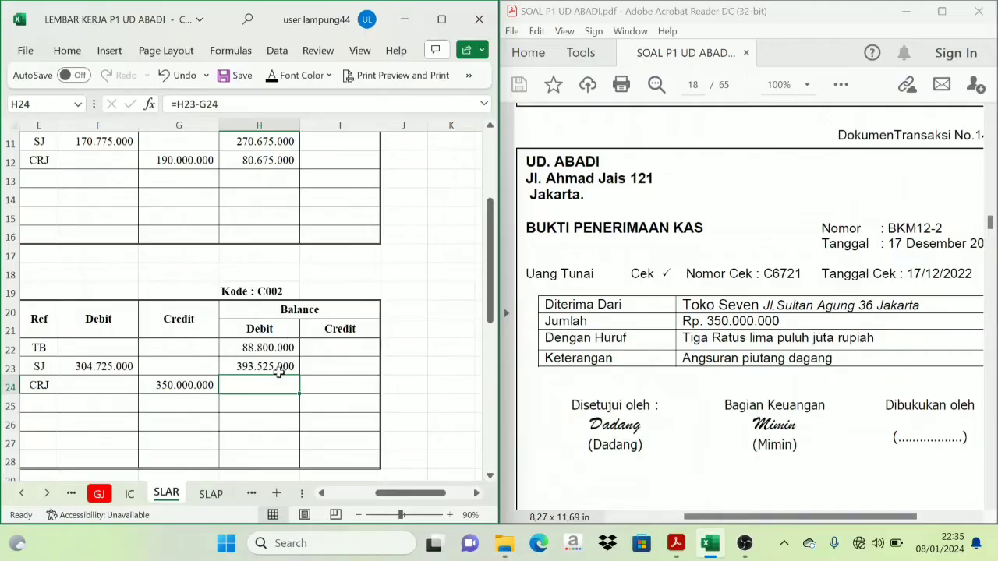
pyautogui.click(162, 392)
pyautogui.click(210, 315)
pyautogui.click(248, 331)
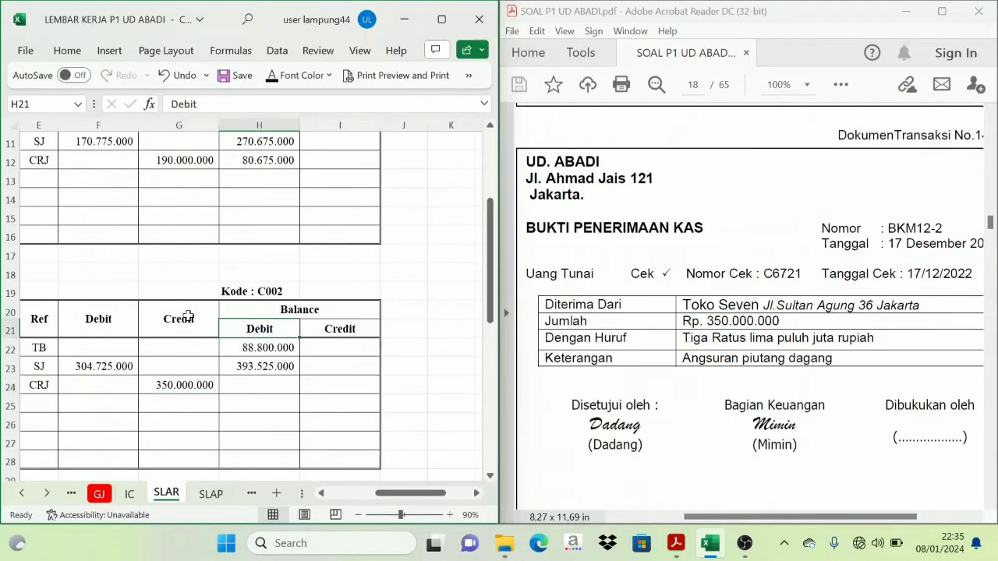
pyautogui.click(188, 388)
pyautogui.click(256, 368)
pyautogui.click(191, 386)
pyautogui.click(235, 380)
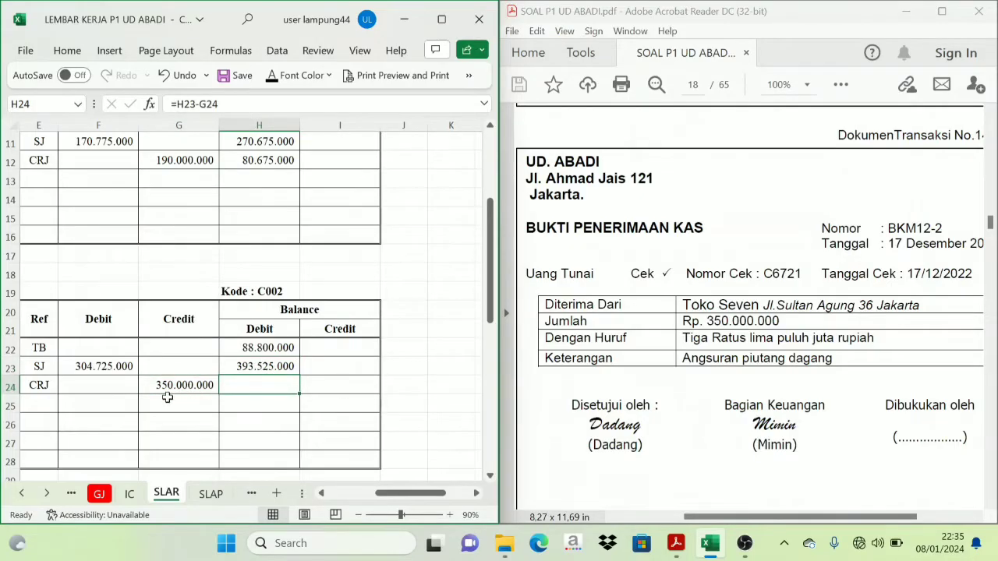
pyautogui.click(273, 75)
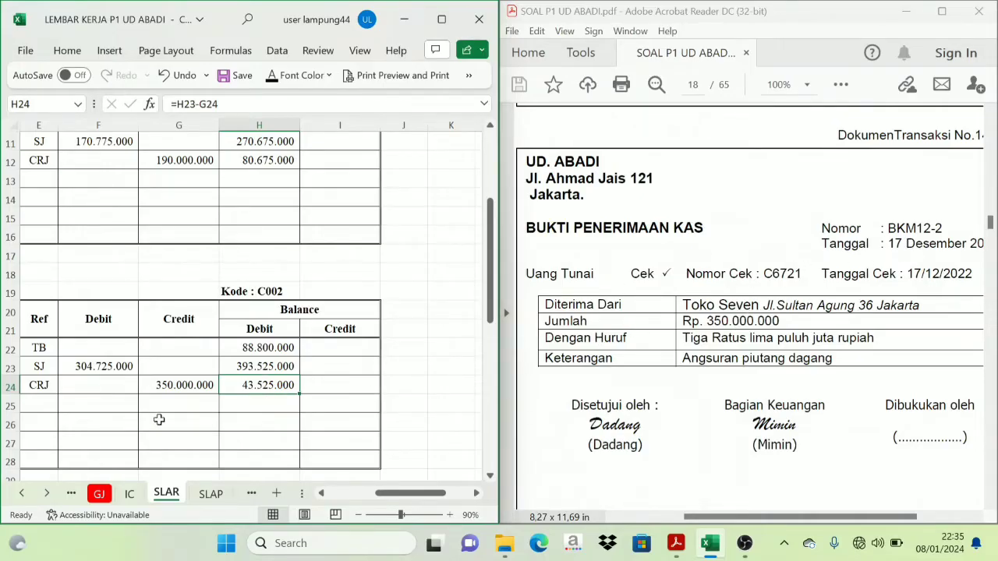
# Locate Toko Raya's cash receipt BKM12-3 on page 19 of the PDF and read its details
pyautogui.moveTo(409, 493); pyautogui.dragTo(374, 495)
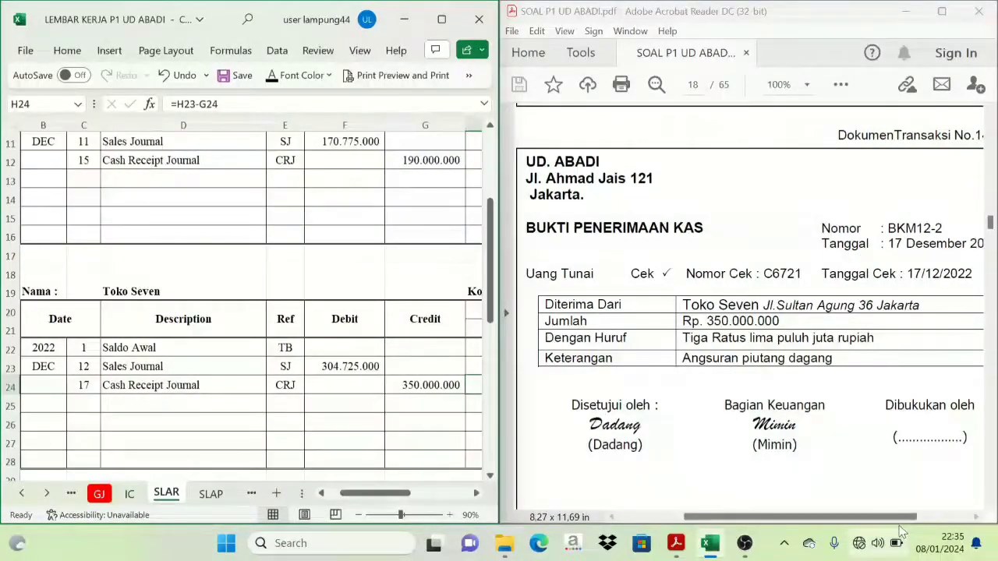
pyautogui.moveTo(903, 522); pyautogui.dragTo(928, 521)
pyautogui.scroll(-5, 725, 328)
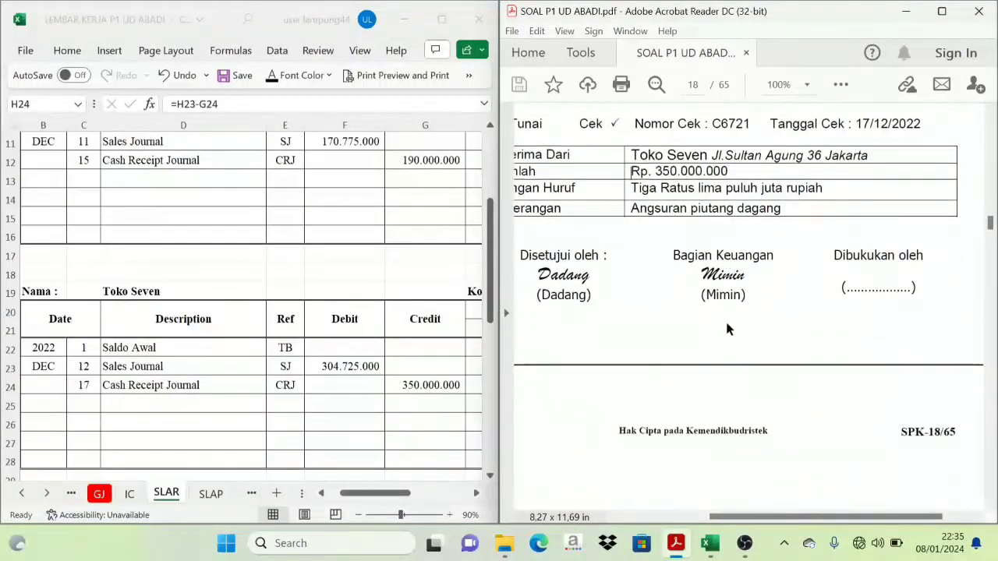
pyautogui.scroll(-5, 726, 359)
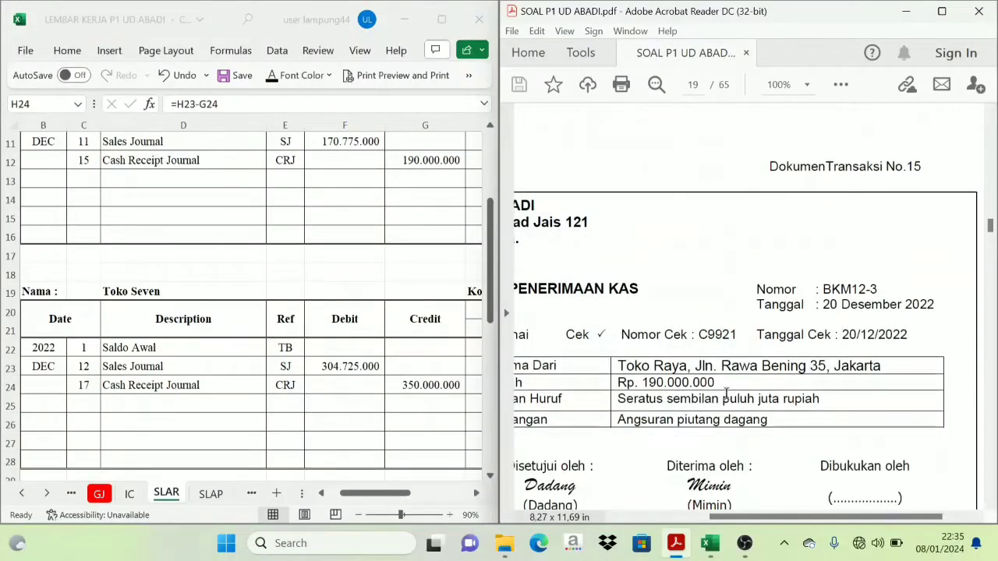
pyautogui.moveTo(812, 513); pyautogui.dragTo(777, 528)
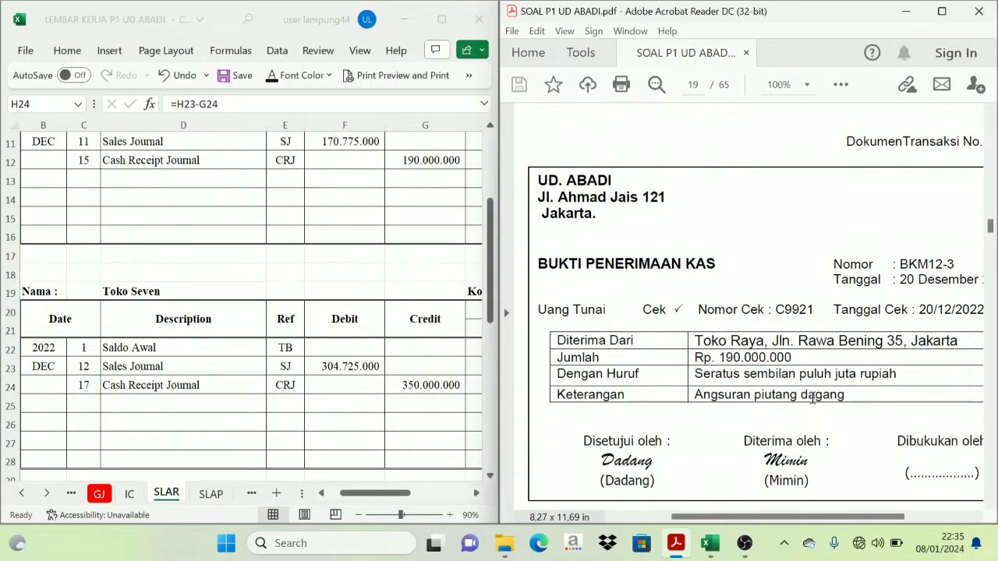
# Reveal date 20, evidence number BKM12-3 and description Toko Raya in C12:E12 of the CRJ sheet with black font color
pyautogui.click(377, 497)
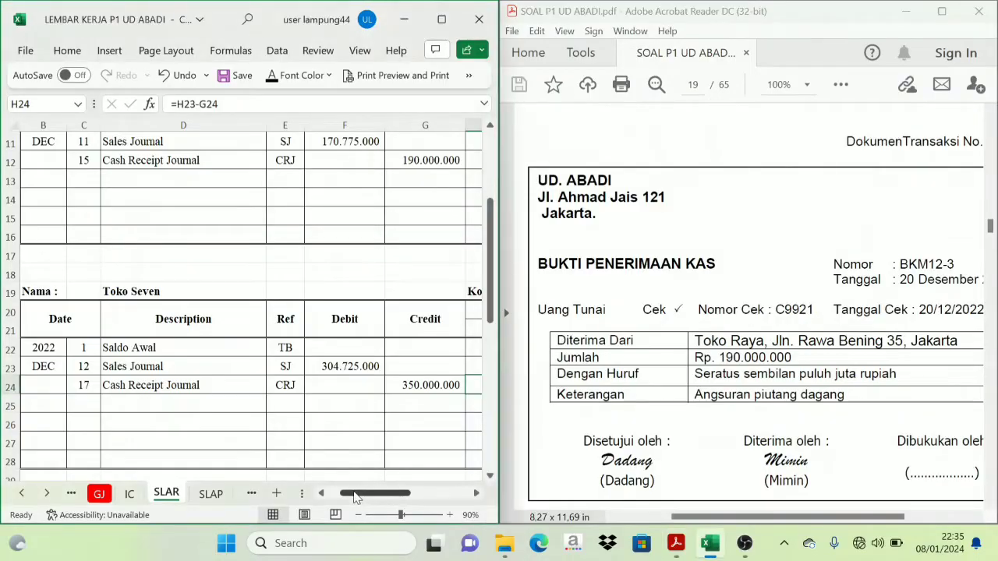
pyautogui.click(21, 496)
pyautogui.click(21, 495)
pyautogui.click(21, 494)
pyautogui.click(131, 493)
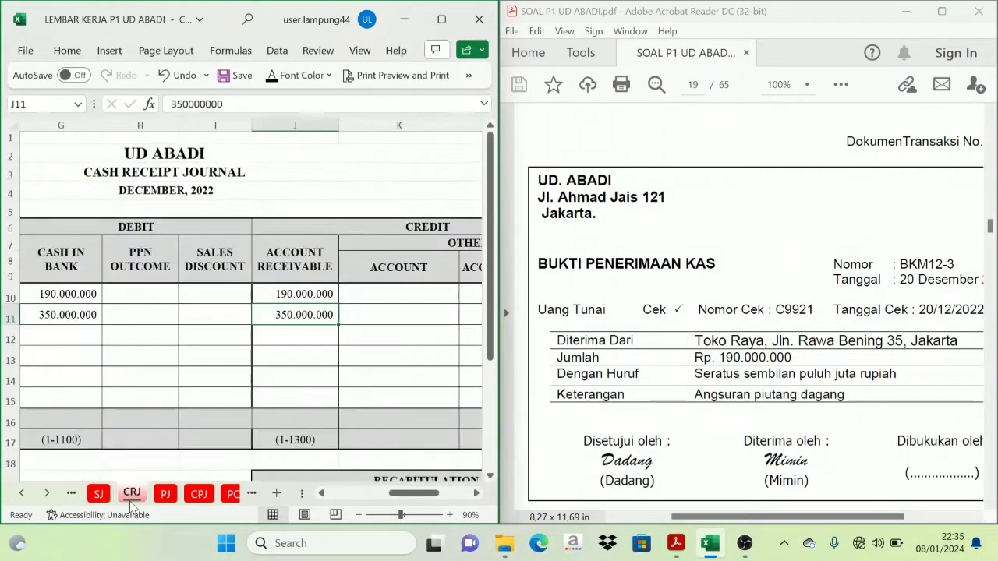
pyautogui.moveTo(417, 493); pyautogui.dragTo(373, 499)
pyautogui.moveTo(61, 335); pyautogui.dragTo(194, 332)
pyautogui.write('20\tBKM12-3\tToko Raya')
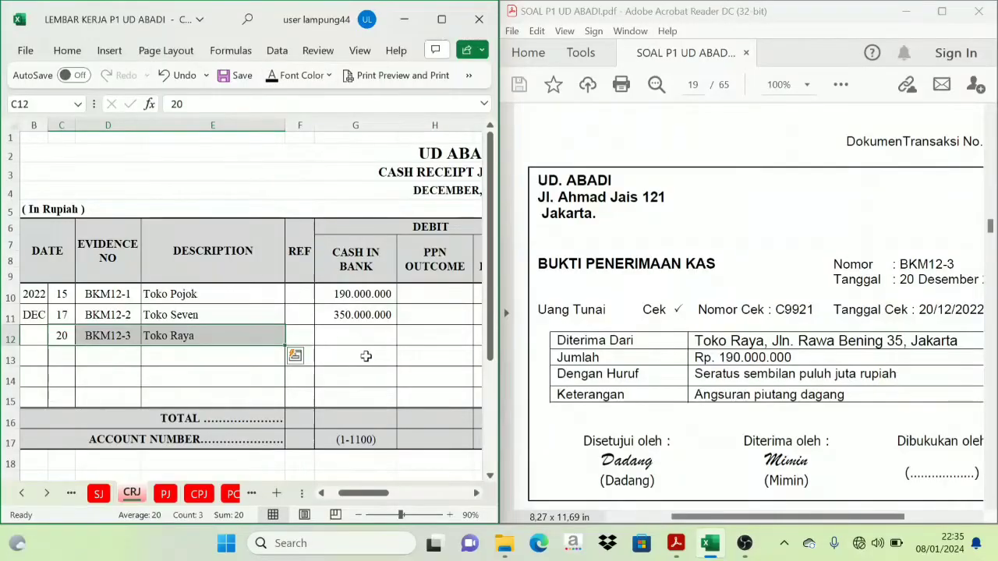
# Reveal 190.000.000 as Toko Raya's Cash in Bank debit in G12 with black font color
pyautogui.click(476, 493)
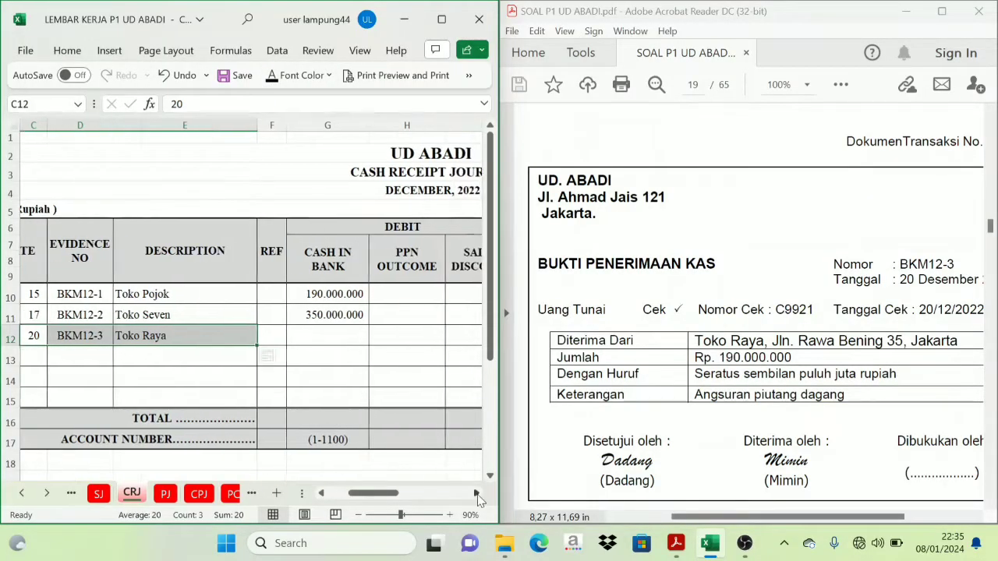
pyautogui.click(476, 492)
pyautogui.click(293, 335)
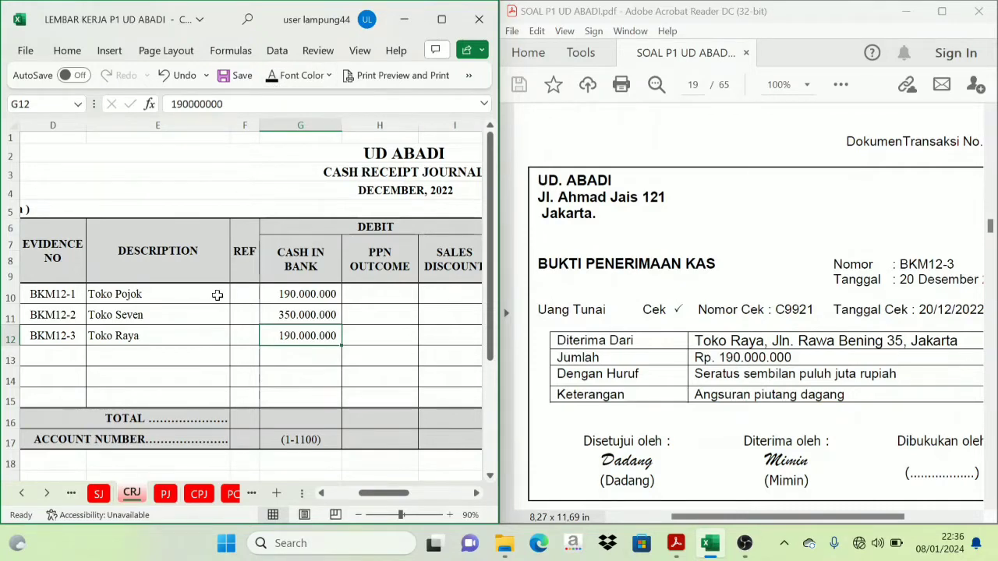
# Reveal 190.000.000 as Toko Raya's Account Receivable credit in J12 with black font color
pyautogui.click(477, 492)
pyautogui.click(477, 493)
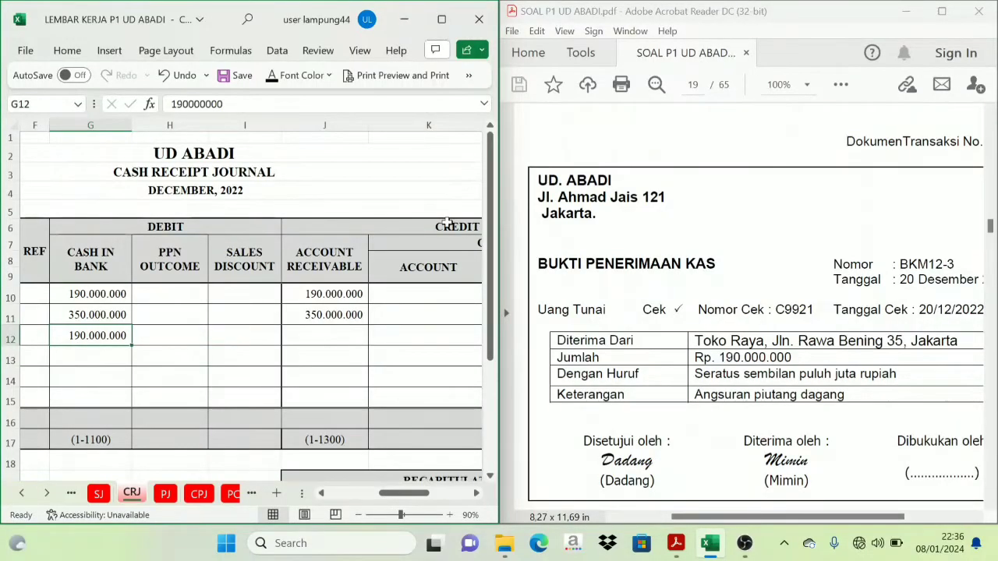
pyautogui.click(326, 336)
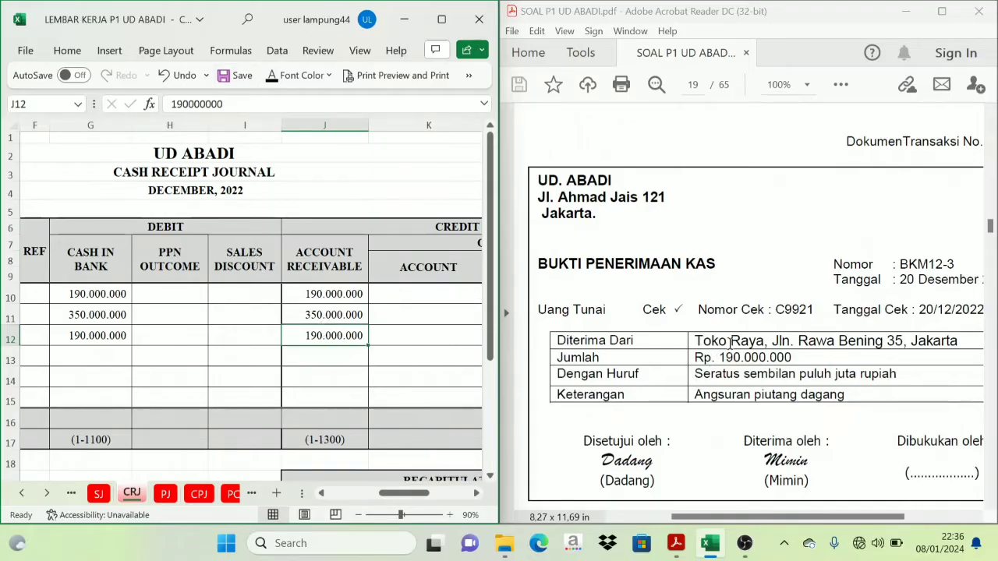
# Reveal date 20, description Cash Receipt Journal and reference CRJ in C35:E35 of Toko Raya's ledger on the SLAR sheet with black font color
pyautogui.click(47, 493)
pyautogui.click(47, 493)
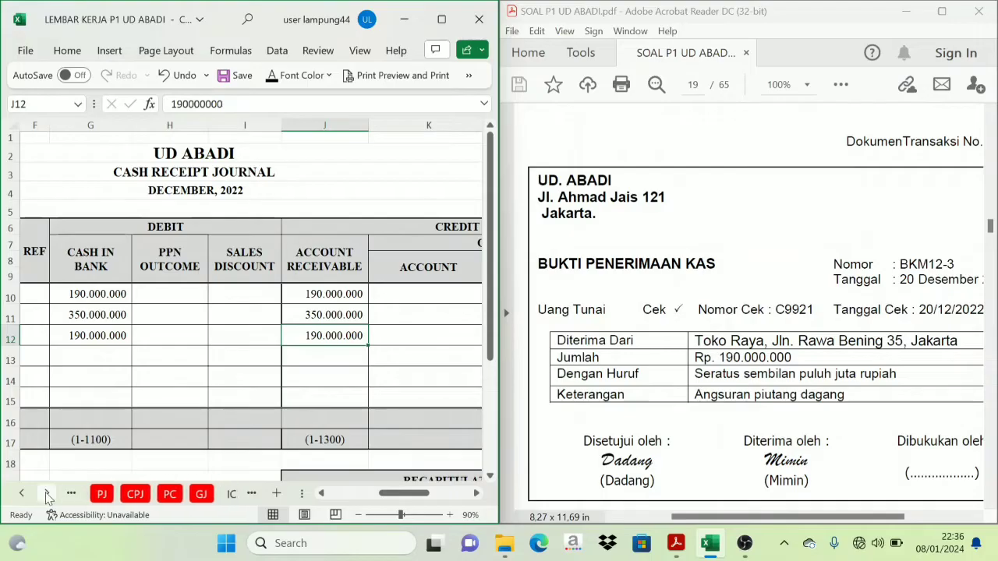
pyautogui.click(47, 494)
pyautogui.click(47, 493)
pyautogui.click(198, 495)
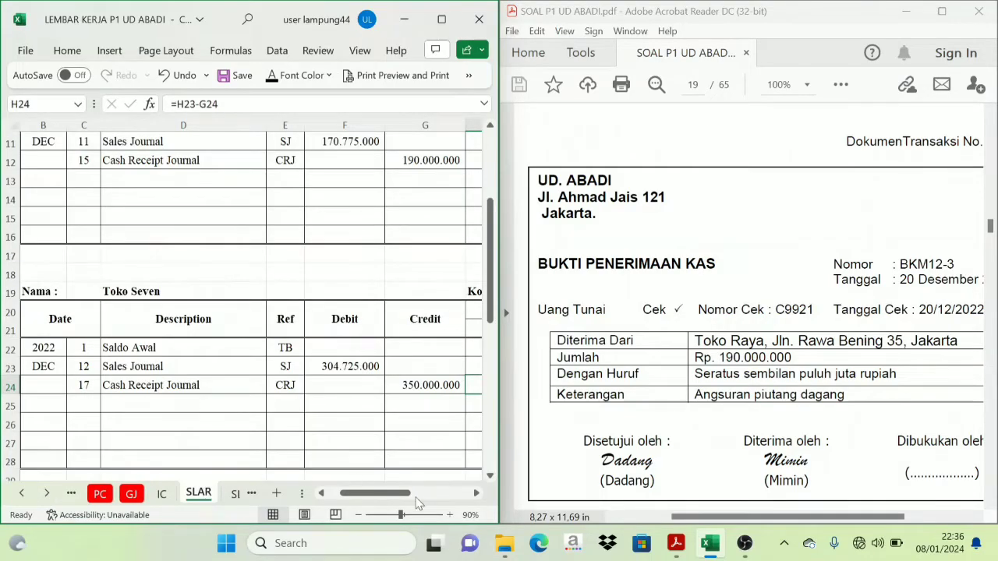
pyautogui.scroll(-2, 327, 435)
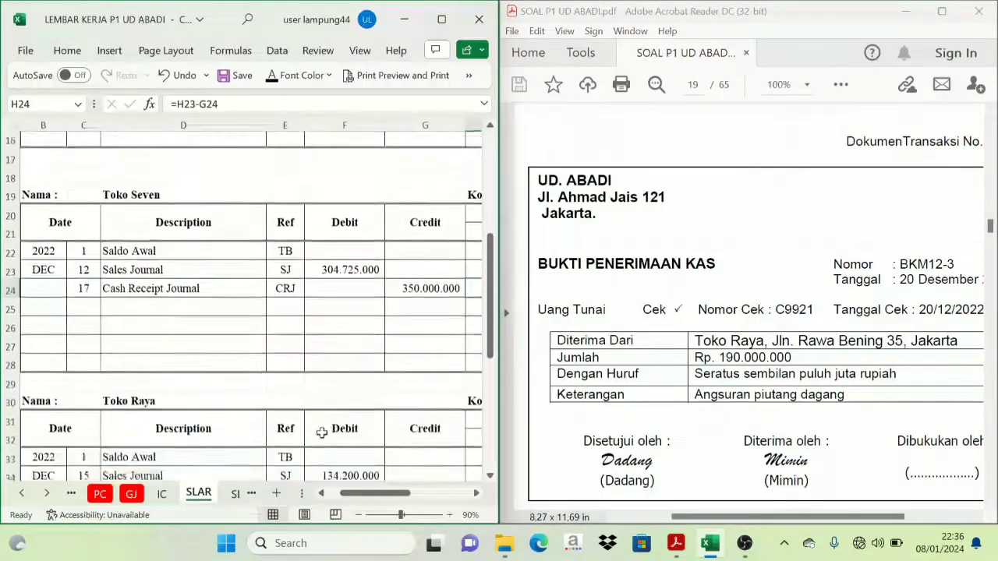
pyautogui.scroll(-3, 321, 434)
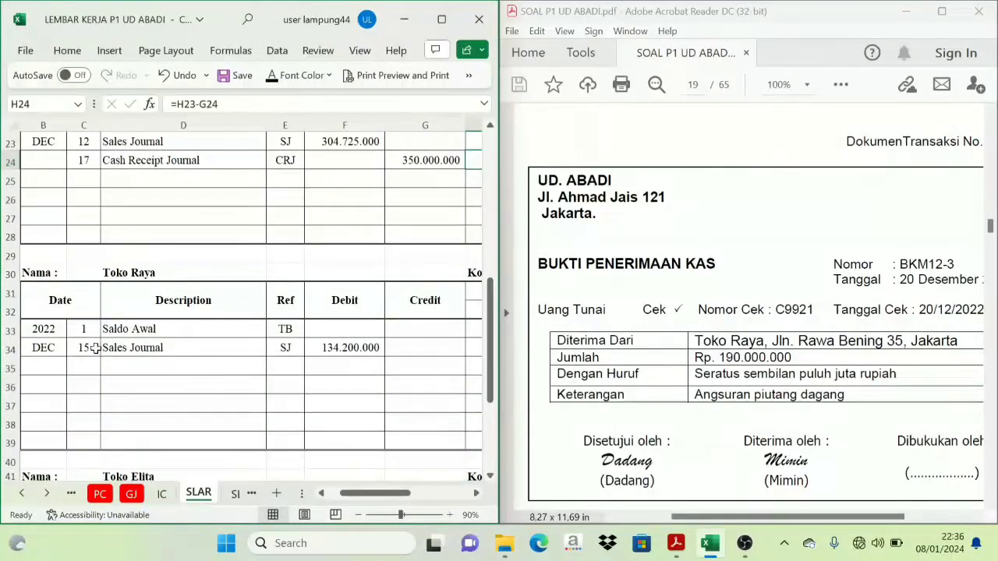
pyautogui.moveTo(84, 363); pyautogui.dragTo(275, 367)
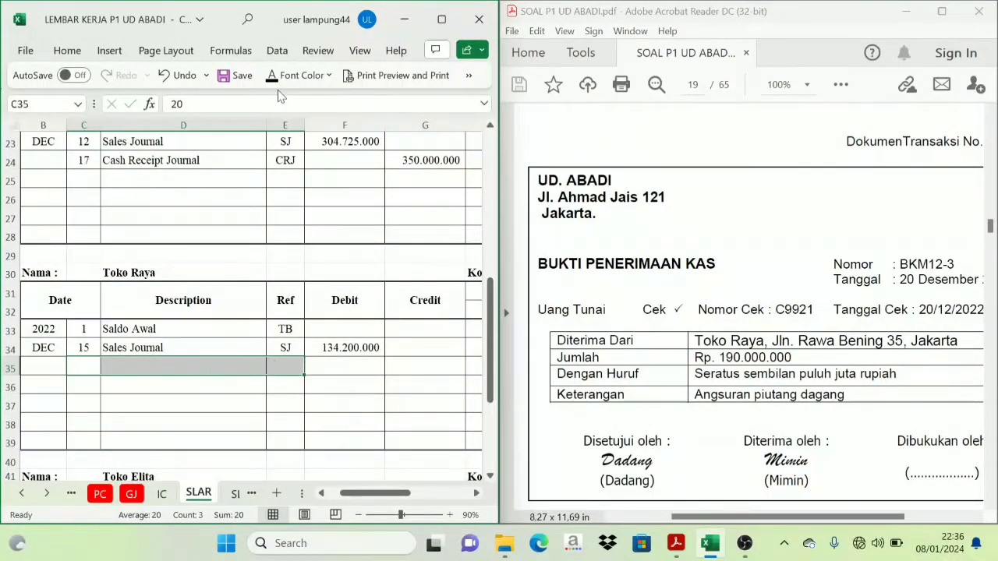
# Check the Account Receivable amount in J12 of CRJ and reveal it as Toko Raya's 190.000.000 credit in G35 of SLAR with black font color
pyautogui.click(476, 493)
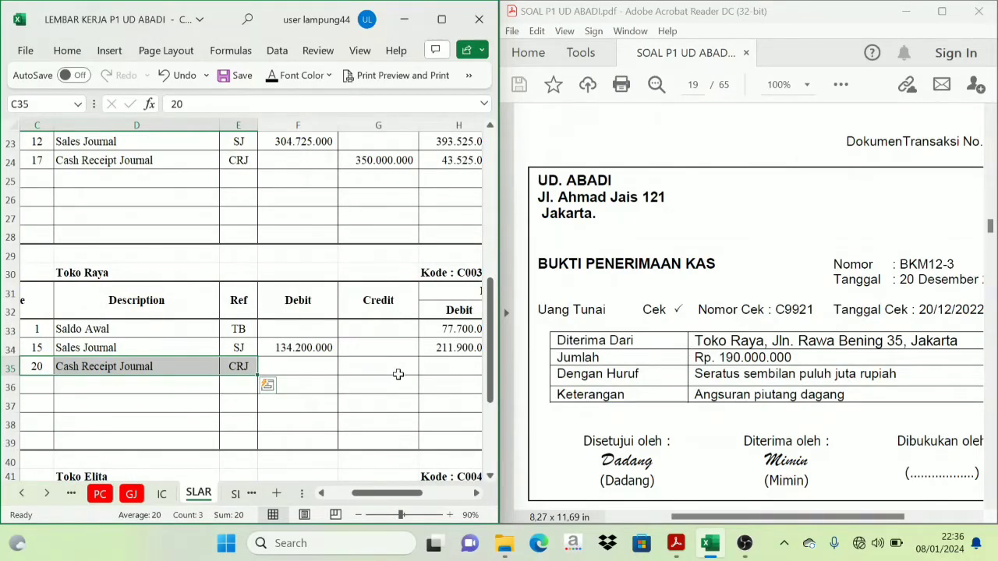
pyautogui.click(394, 372)
pyautogui.click(24, 494)
pyautogui.click(24, 493)
pyautogui.click(24, 494)
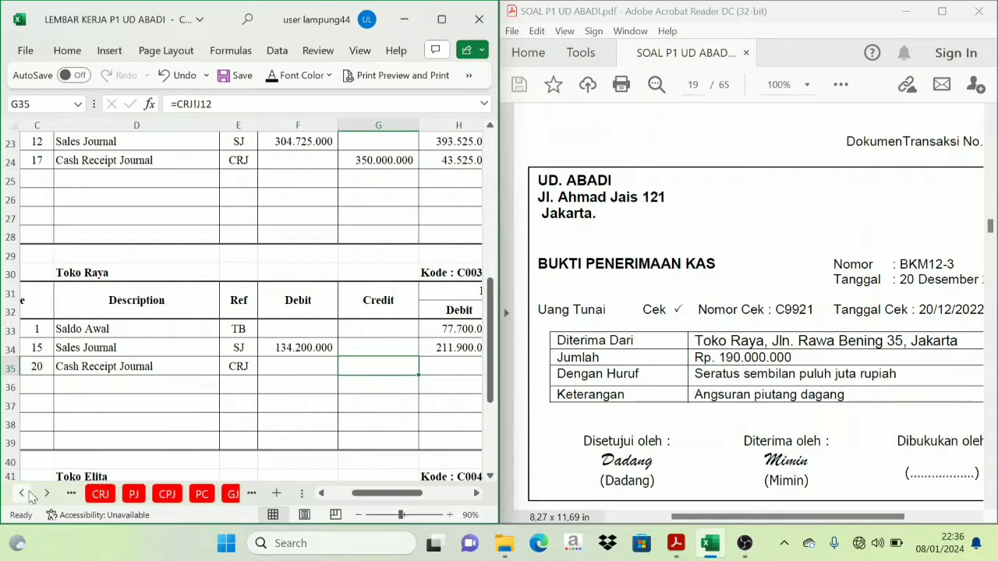
pyautogui.click(24, 494)
pyautogui.click(24, 494)
pyautogui.click(204, 495)
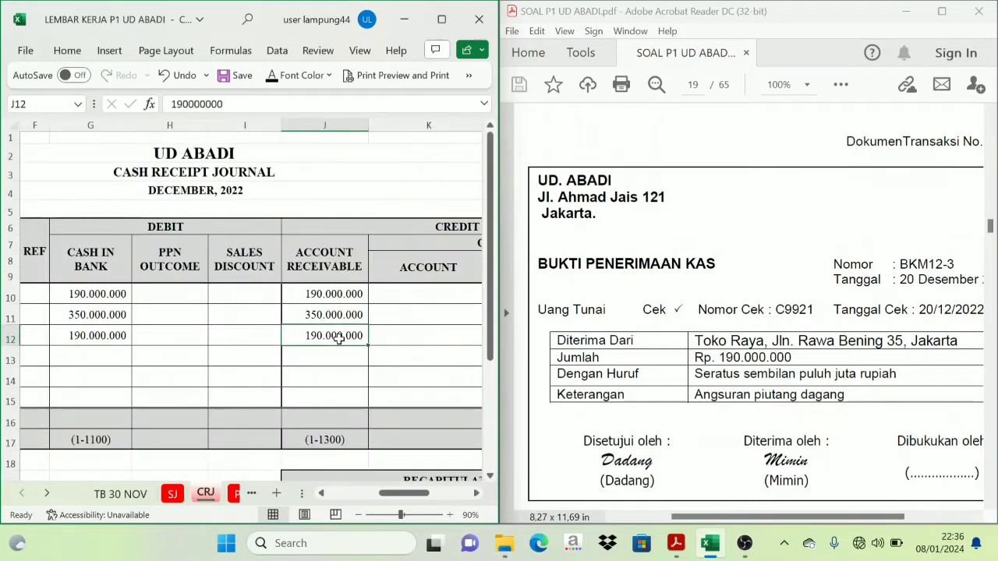
pyautogui.click(47, 494)
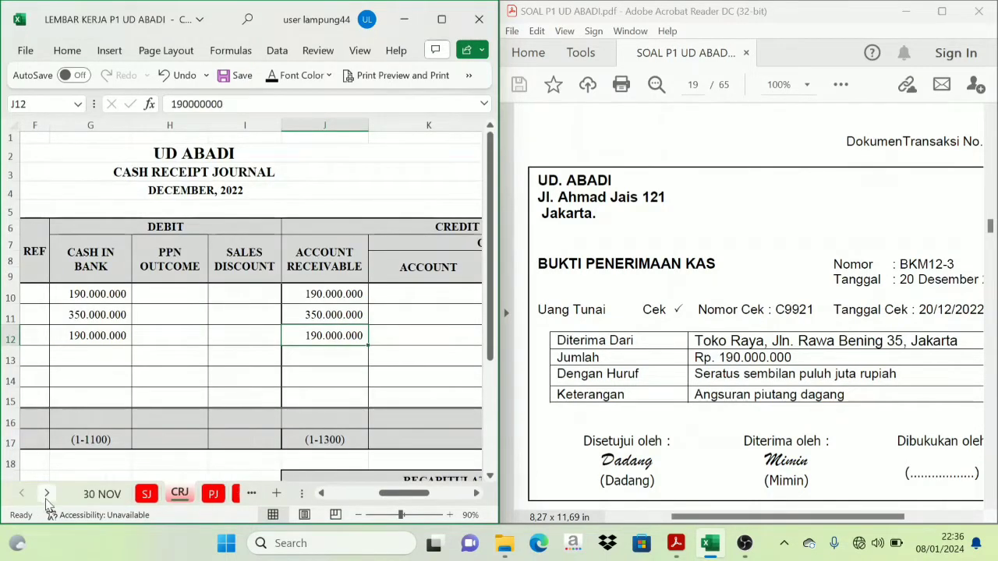
pyautogui.click(47, 494)
pyautogui.click(47, 493)
pyautogui.click(47, 494)
pyautogui.click(47, 493)
pyautogui.click(198, 494)
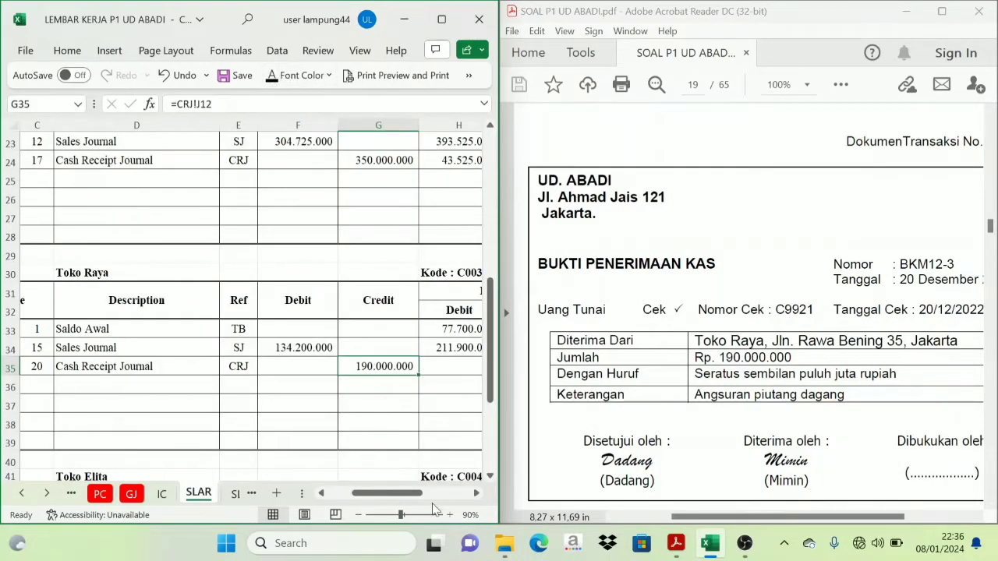
# Reveal Toko Raya's debit balance, calculated as =H34-G35, in H35 of the SLAR sheet with black font color
pyautogui.click(476, 493)
pyautogui.click(477, 494)
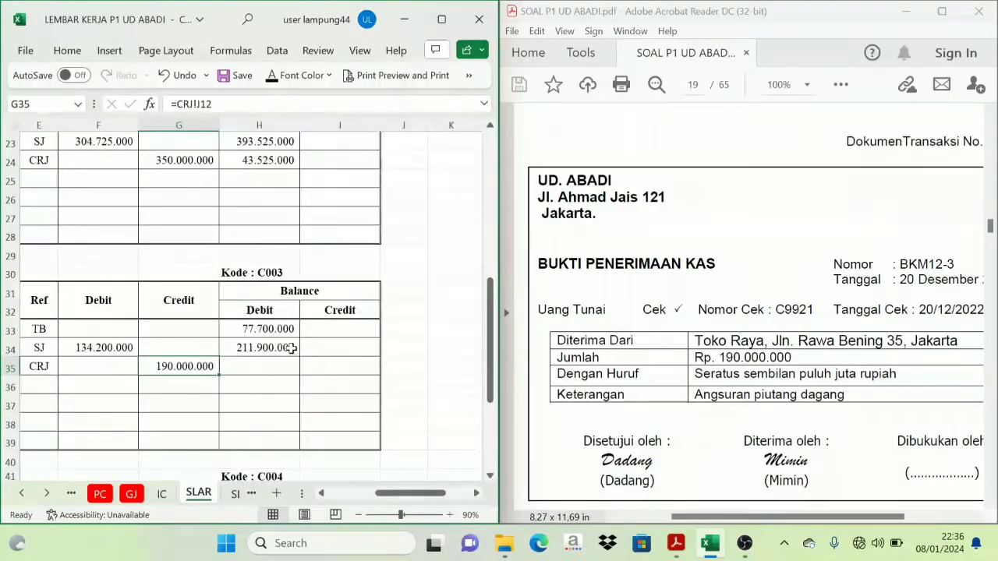
pyautogui.click(269, 343)
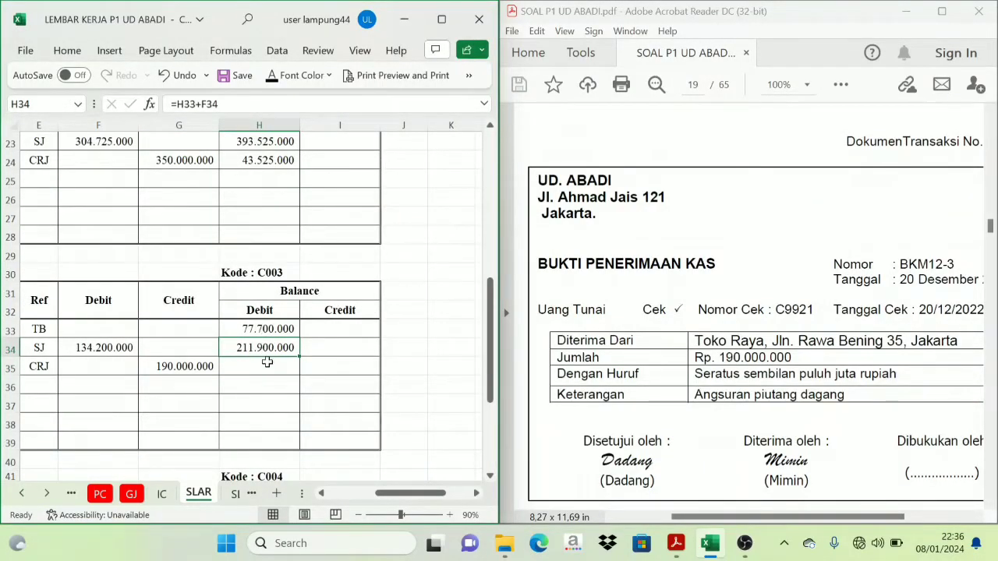
pyautogui.click(180, 363)
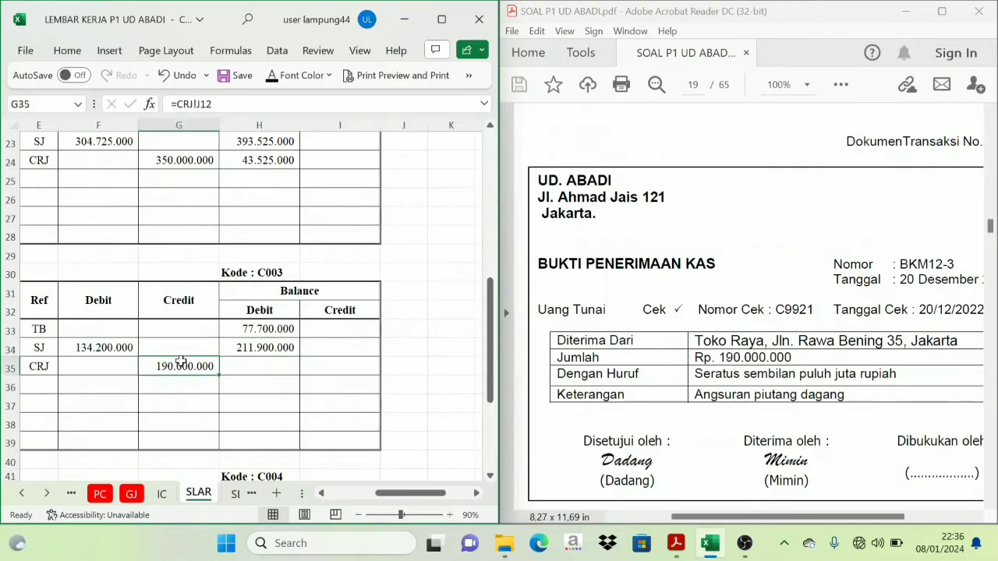
pyautogui.click(268, 363)
pyautogui.click(181, 302)
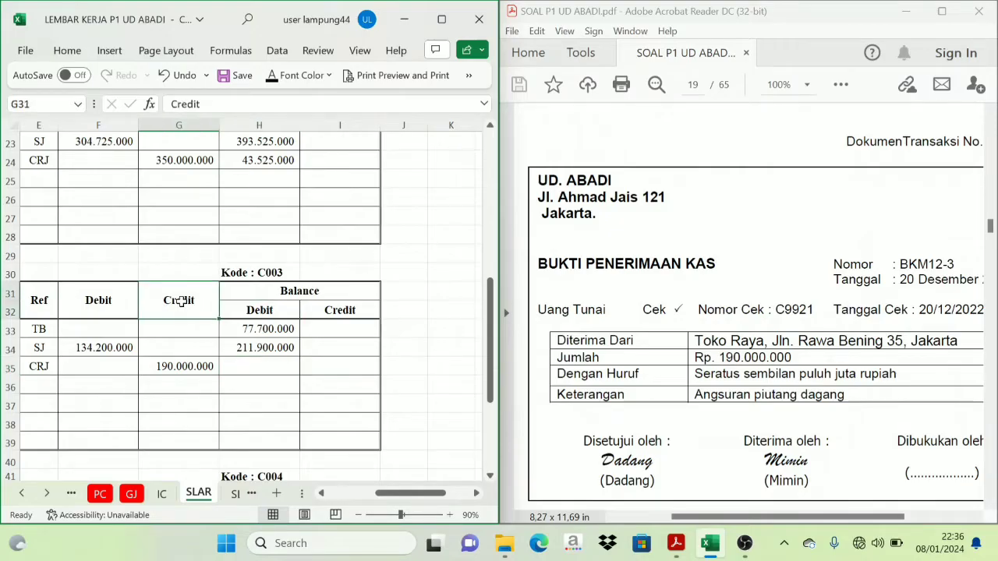
pyautogui.click(263, 370)
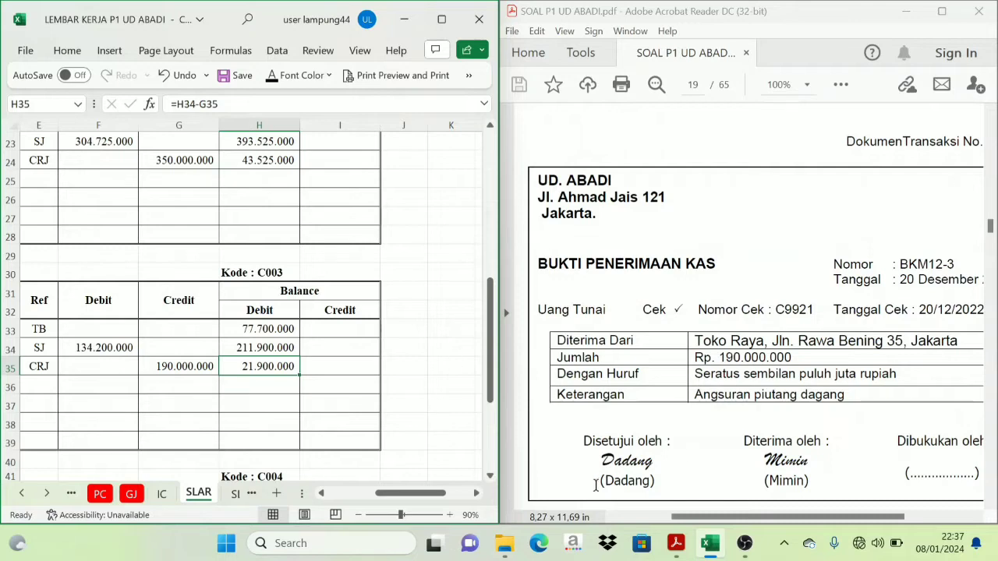
# Read receipt BKM12-4 in the PDF and reveal date 20, BKM12-4 and Toko Elita in C13:E13 of the CRJ sheet with black font color
pyautogui.click(753, 521)
pyautogui.moveTo(811, 521); pyautogui.dragTo(751, 521)
pyautogui.scroll(-3, 730, 406)
pyautogui.scroll(-5, 731, 417)
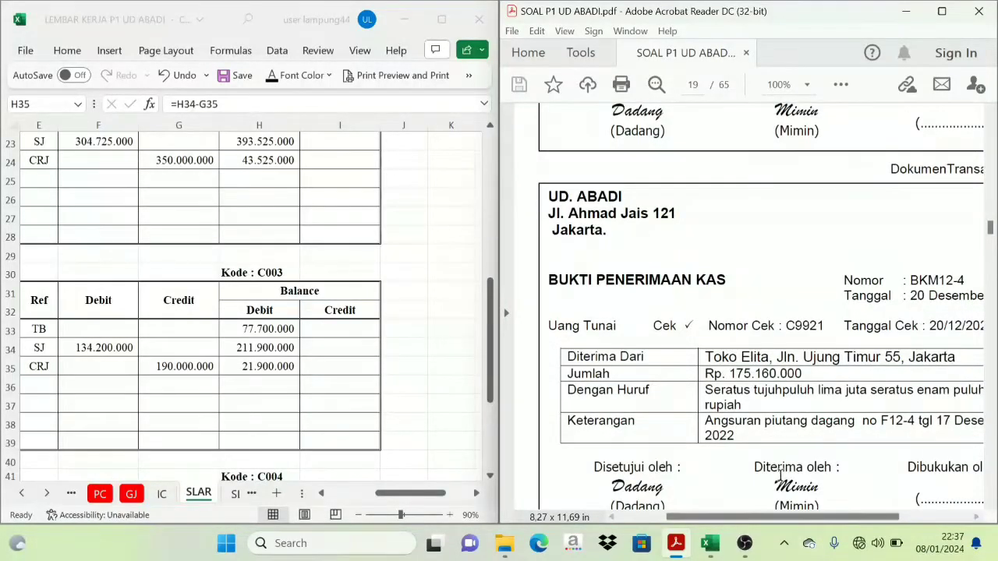
pyautogui.moveTo(825, 519)
pyautogui.mouseDown()
pyautogui.moveTo(878, 521)
pyautogui.moveTo(832, 521)
pyautogui.mouseUp()
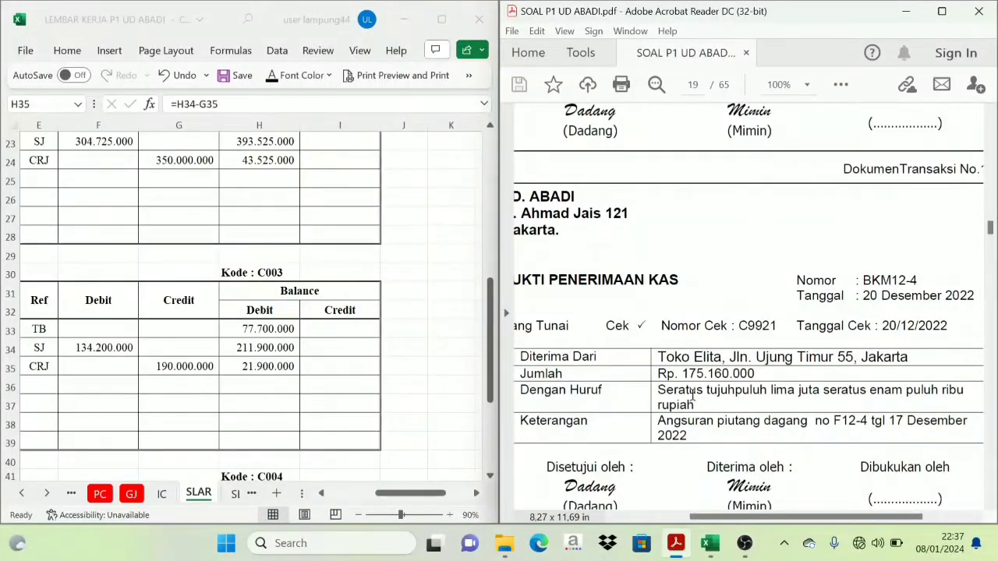
pyautogui.moveTo(820, 518); pyautogui.dragTo(797, 521)
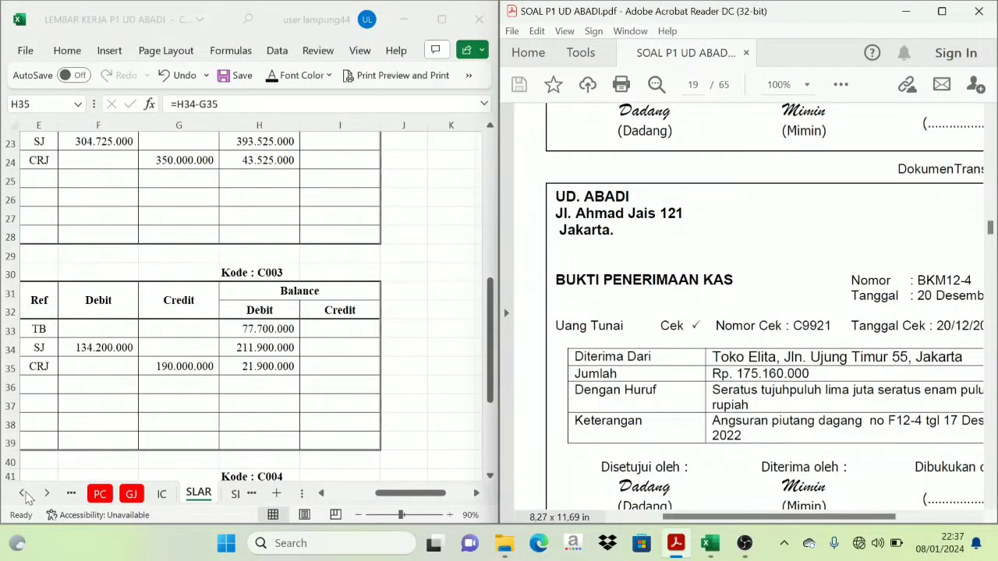
pyautogui.click(22, 494)
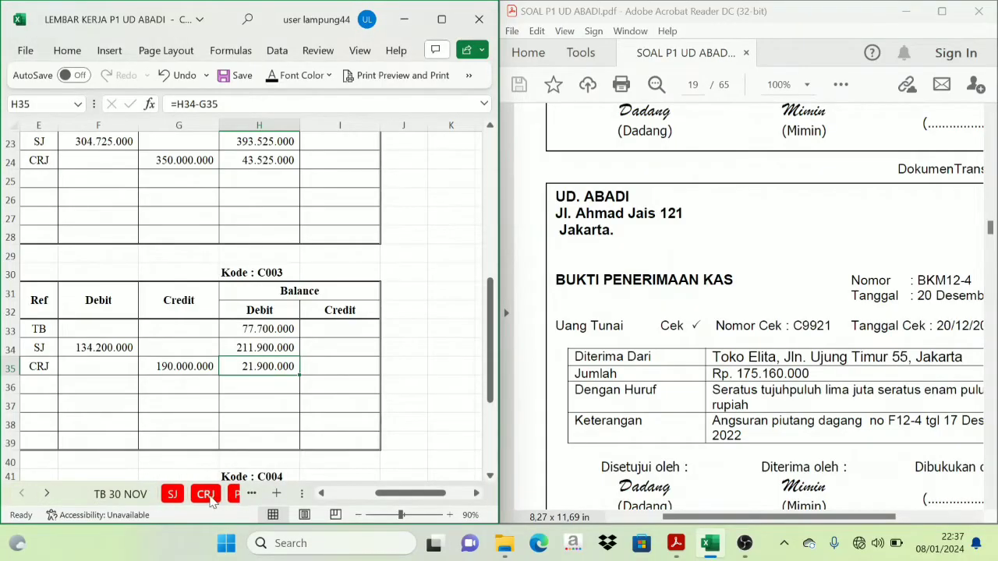
pyautogui.click(206, 493)
pyautogui.moveTo(394, 500); pyautogui.dragTo(348, 499)
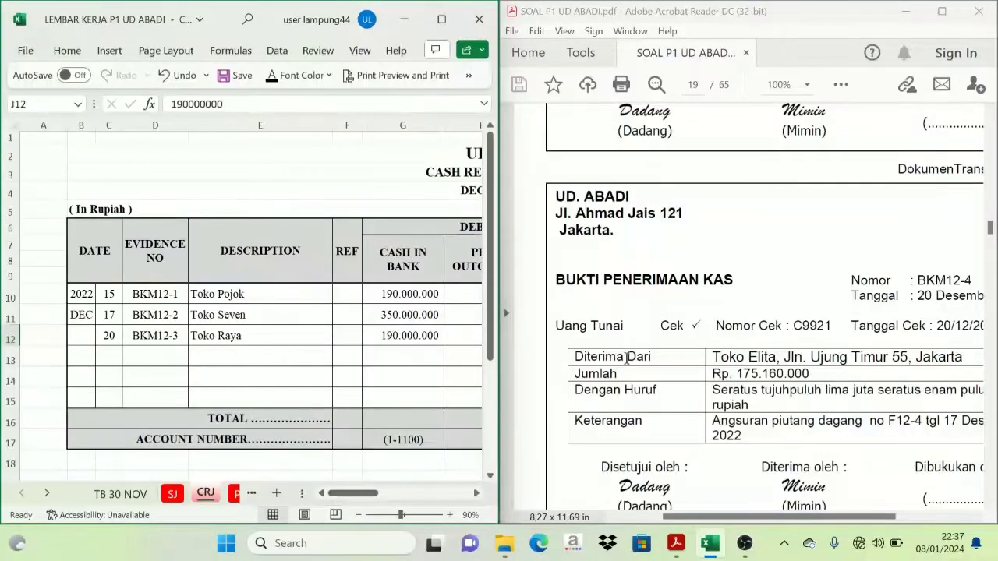
pyautogui.moveTo(112, 350); pyautogui.dragTo(231, 352)
pyautogui.click(285, 76)
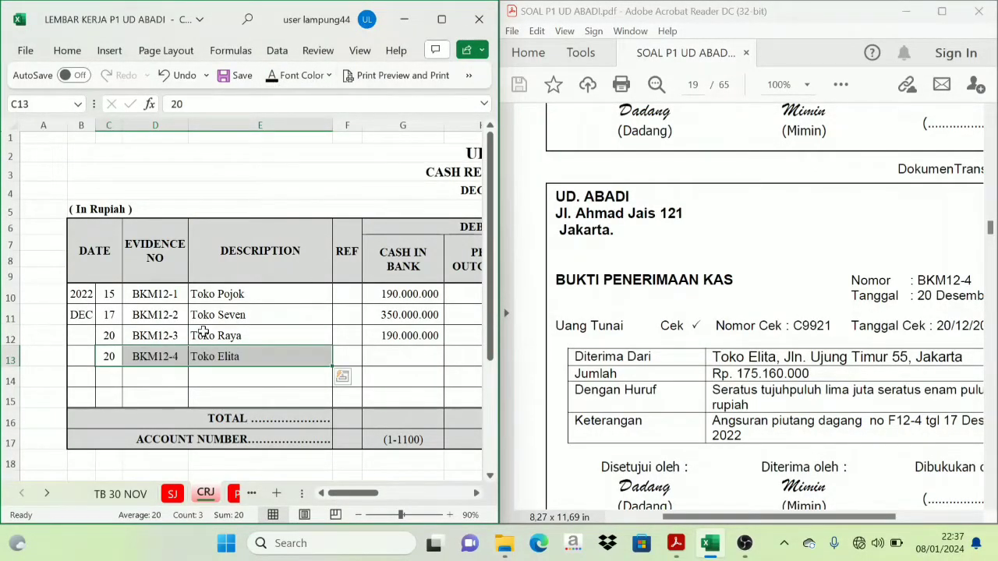
# Reveal 175.160.000 as Toko Elita's Cash in Bank debit in G13 with black font color
pyautogui.click(476, 494)
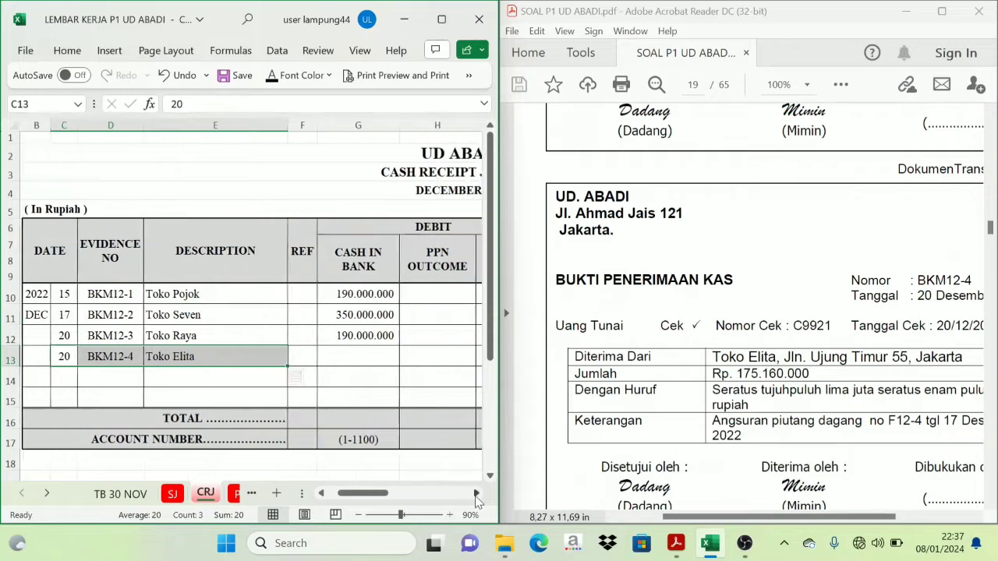
pyautogui.click(477, 494)
pyautogui.click(338, 356)
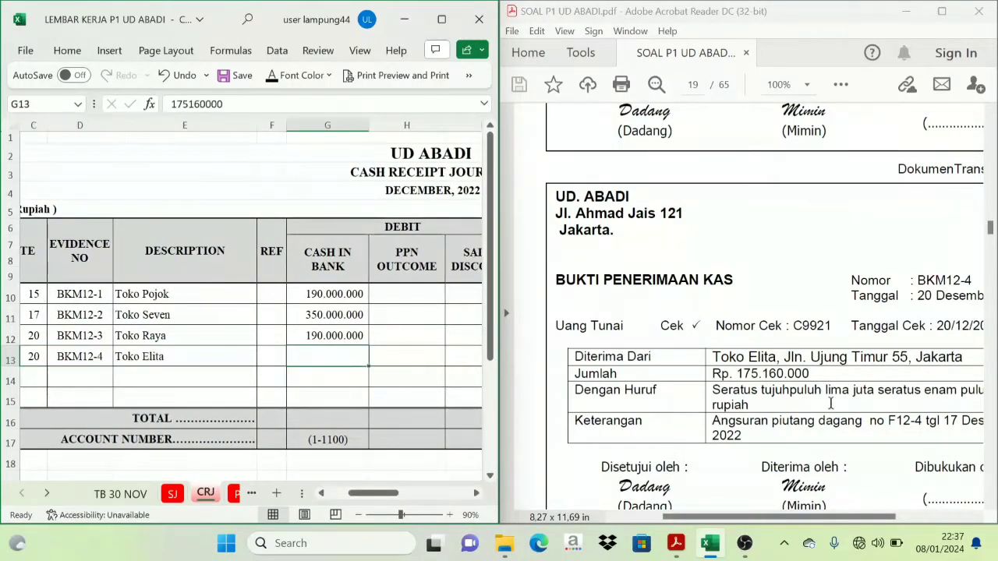
pyautogui.click(271, 76)
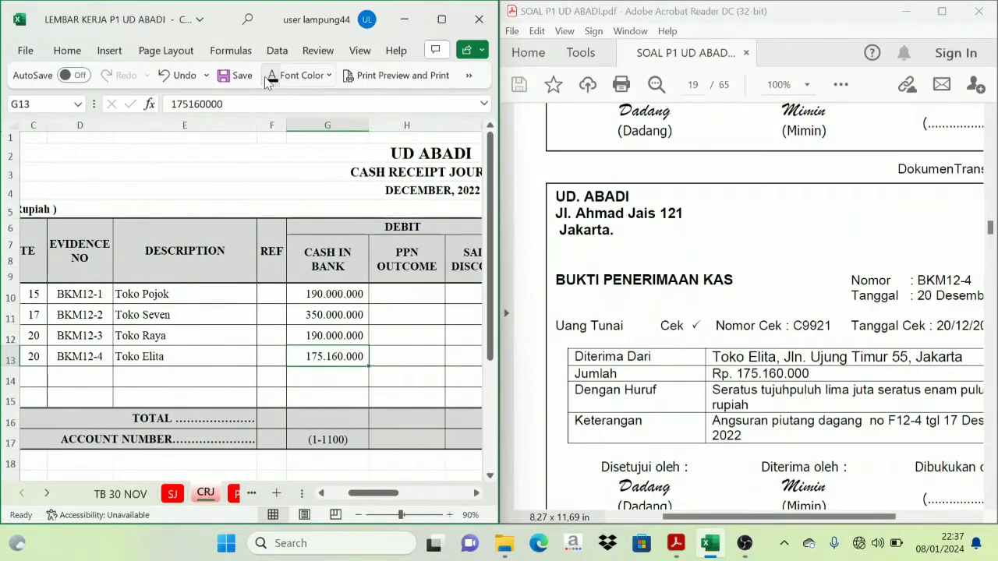
# Reveal 175.160.000 as Toko Elita's Account Receivable credit in J13 with black font color
pyautogui.click(475, 494)
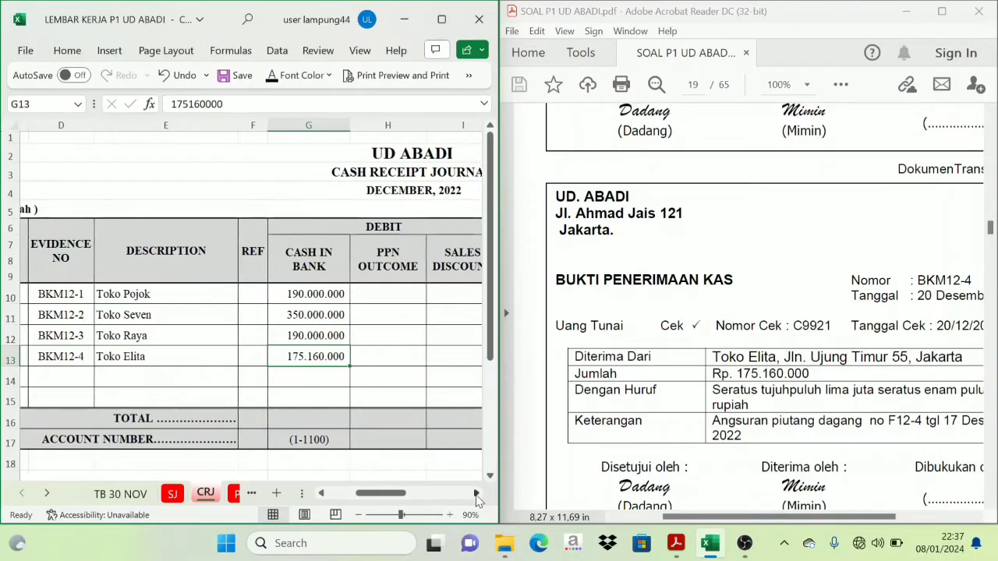
pyautogui.click(474, 493)
pyautogui.click(474, 494)
pyautogui.click(474, 494)
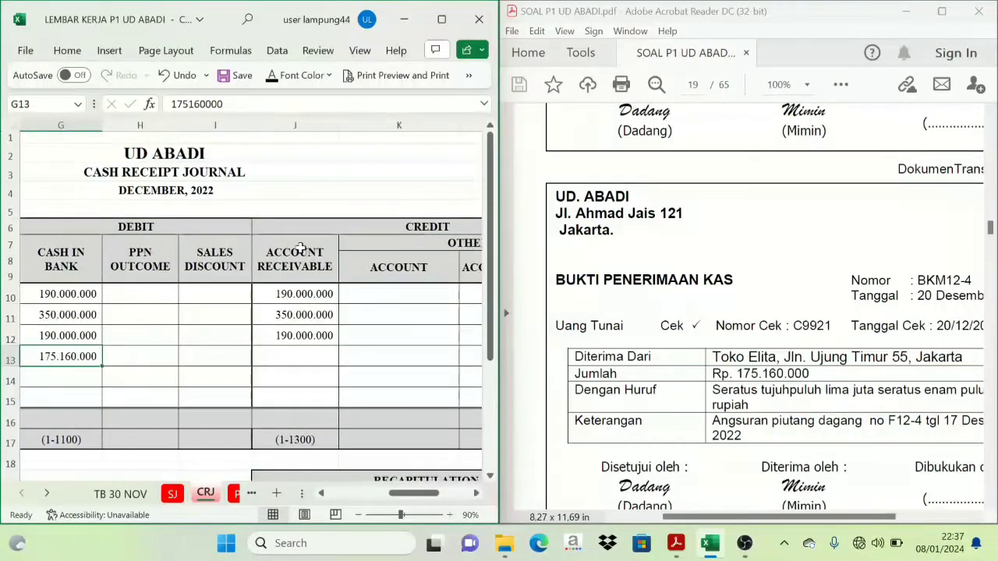
pyautogui.click(295, 359)
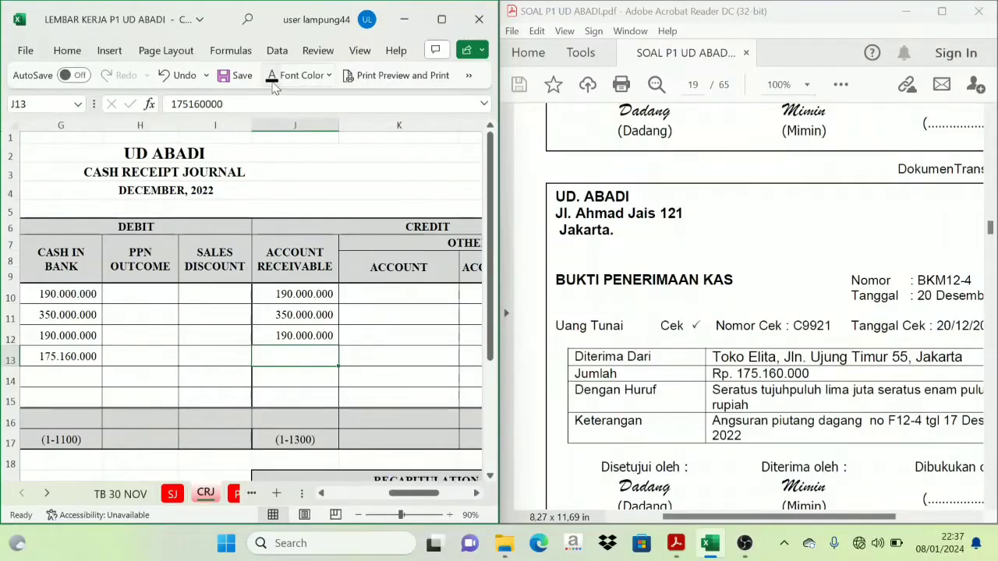
pyautogui.write('175.160.000')
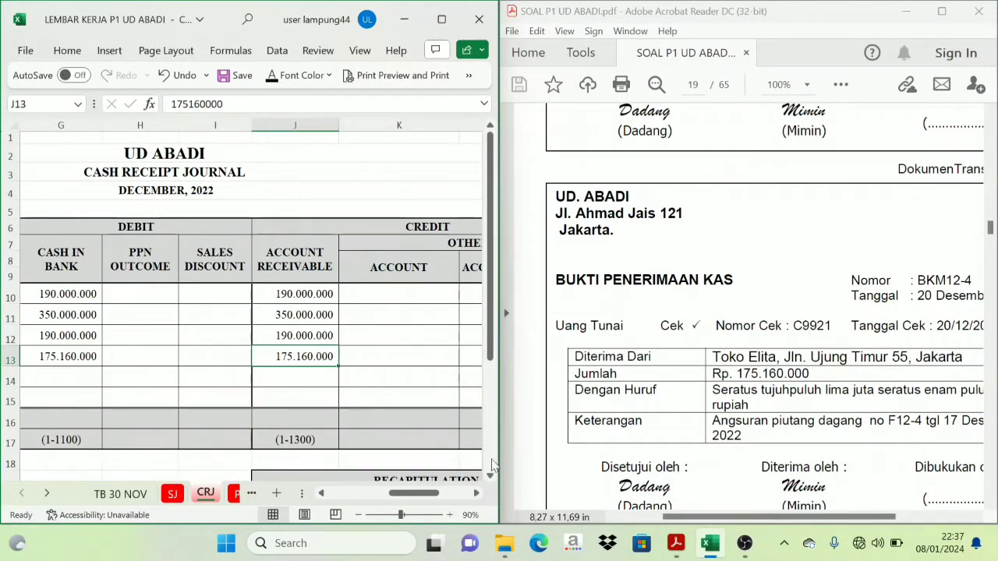
# Examine the Account, Acc. No and Total columns under Others in the credit part of the CRJ sheet
pyautogui.click(477, 493)
pyautogui.click(377, 247)
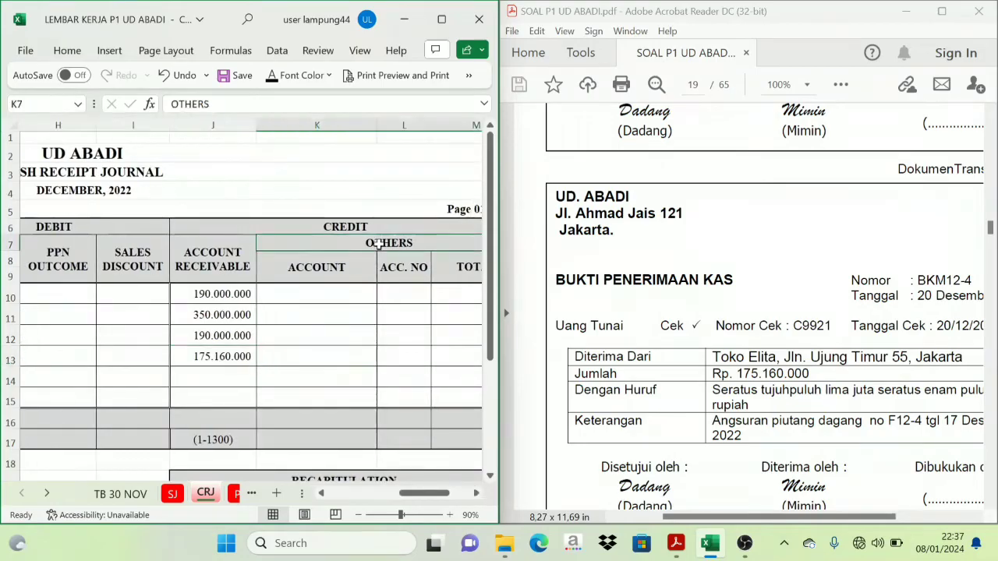
pyautogui.click(304, 336)
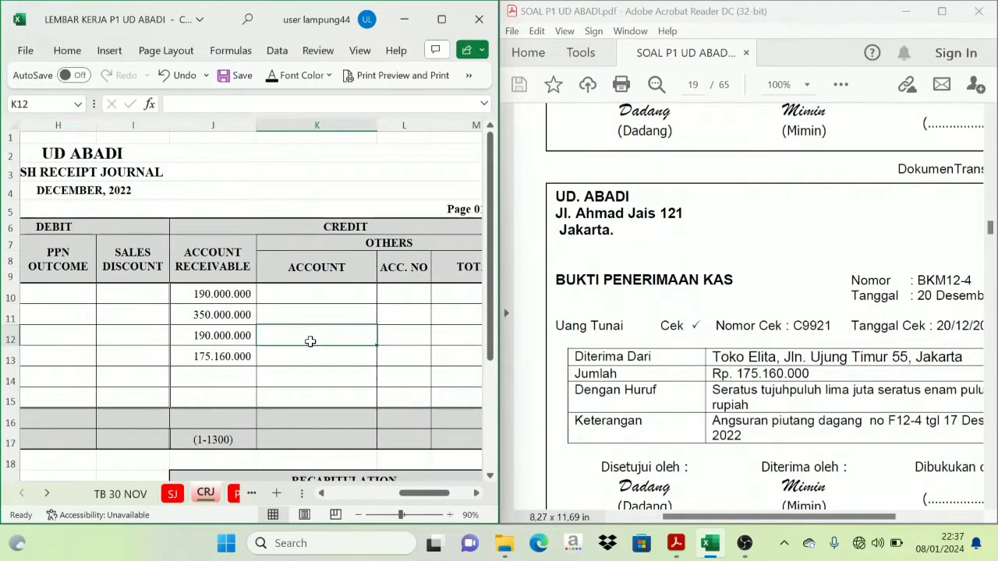
pyautogui.click(390, 332)
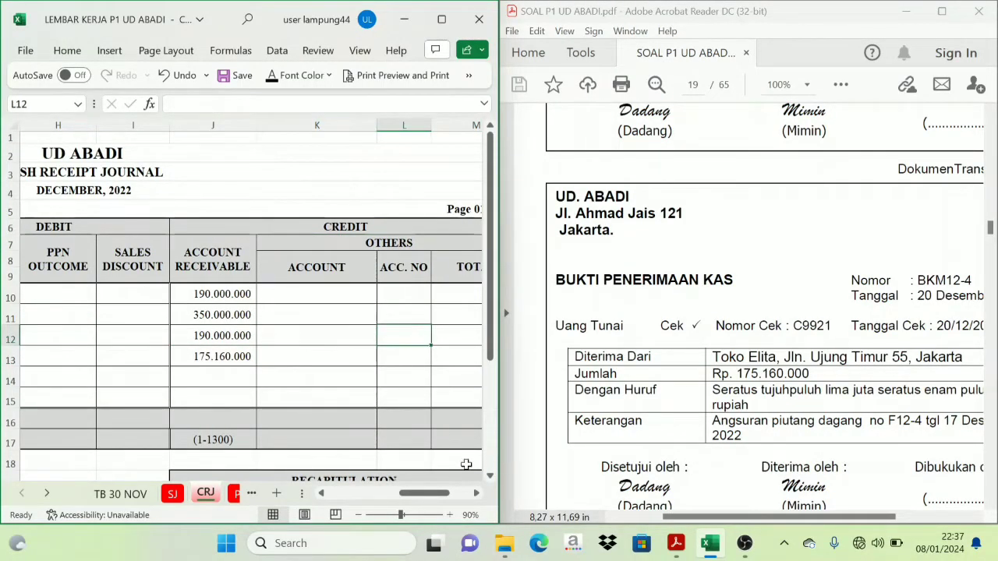
pyautogui.click(477, 494)
pyautogui.click(388, 335)
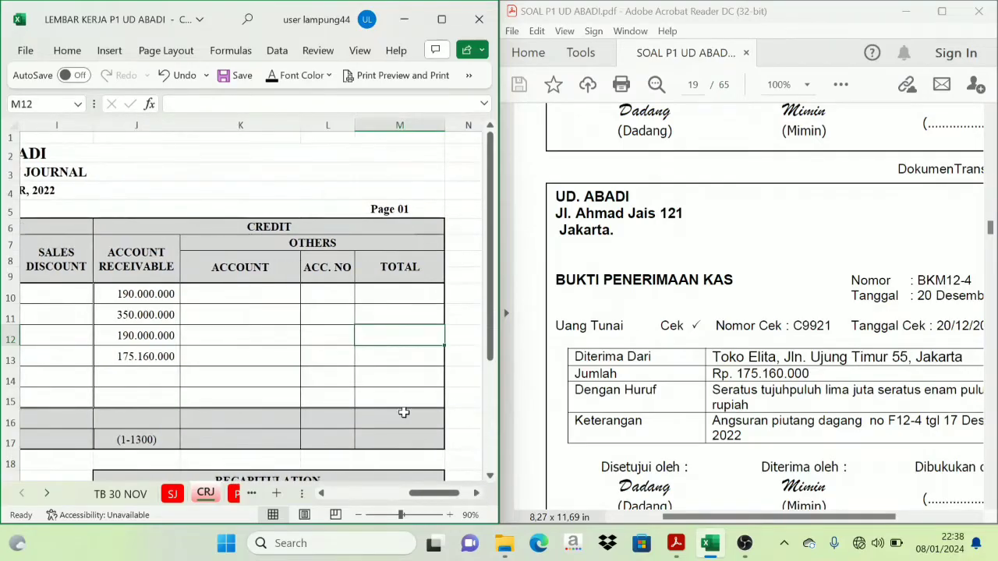
pyautogui.moveTo(440, 495); pyautogui.dragTo(434, 495)
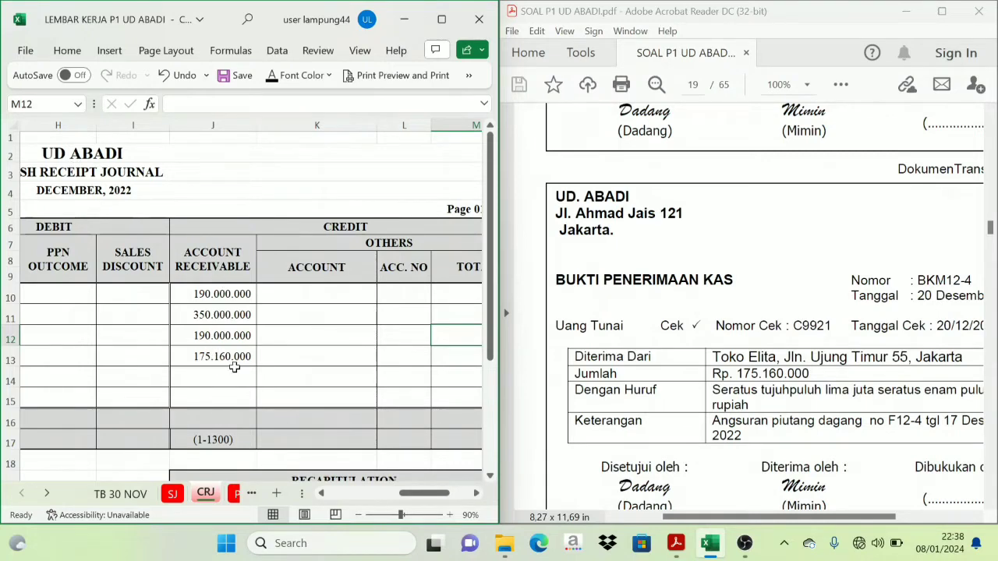
# Reveal date 20, description Cash Receipt Journal and reference CRJ in C47:E47 of Toko Elita's ledger on the SLAR sheet with black font color
pyautogui.click(48, 495)
pyautogui.click(48, 495)
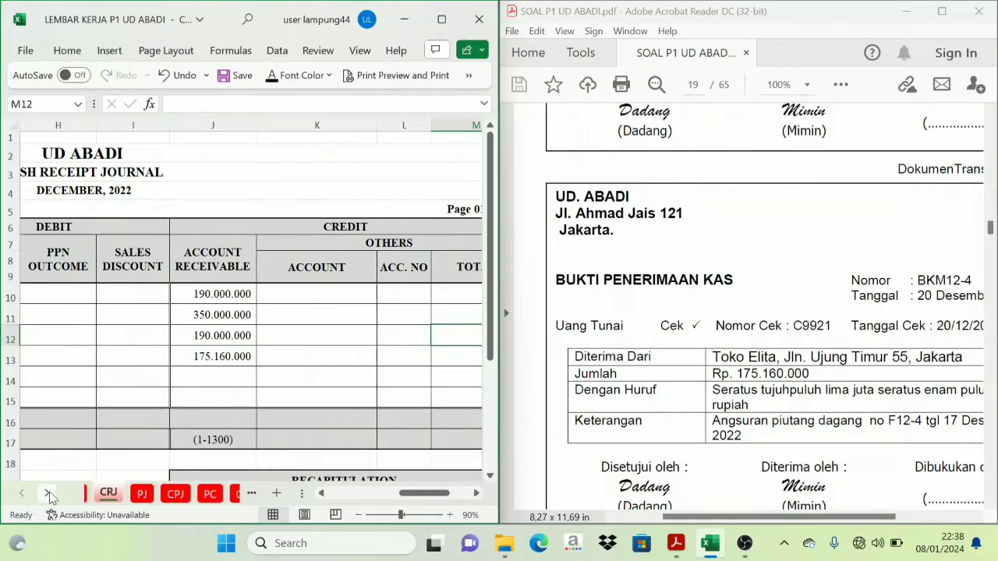
pyautogui.click(48, 495)
pyautogui.click(48, 494)
pyautogui.click(234, 494)
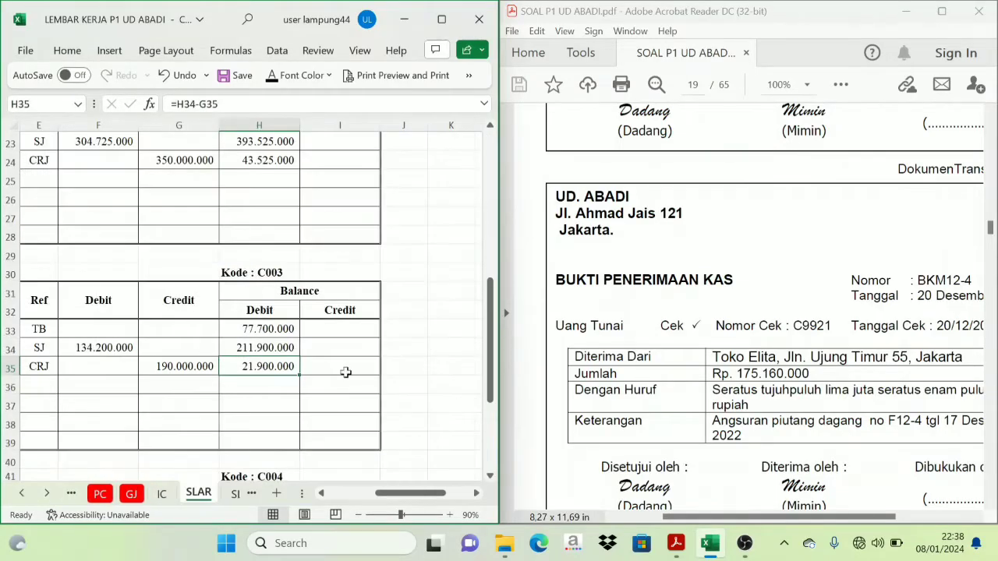
pyautogui.hscroll(-4, 437, 501)
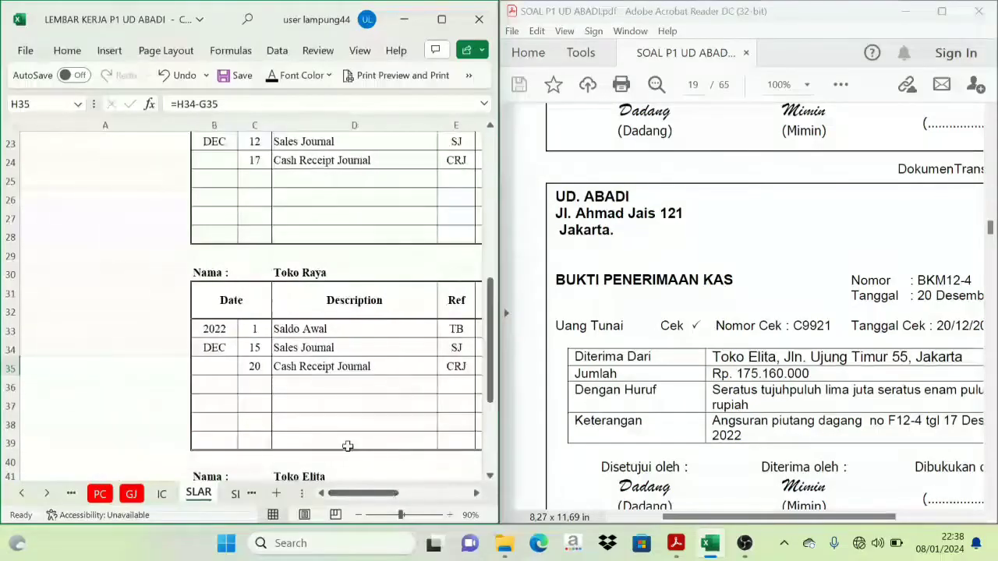
pyautogui.scroll(-3, 309, 396)
pyautogui.scroll(-2, 309, 395)
pyautogui.hscroll(3, 468, 502)
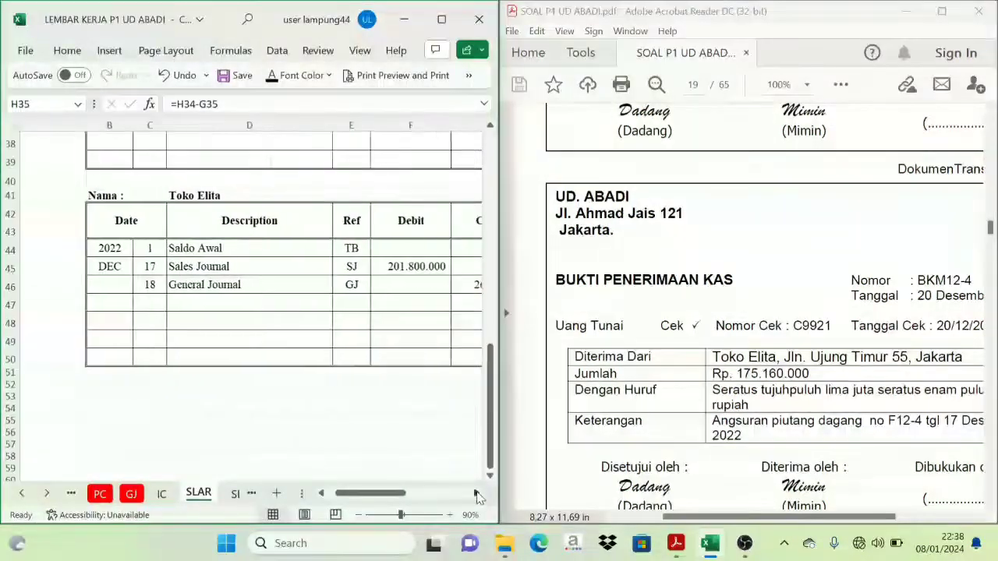
pyautogui.moveTo(40, 303); pyautogui.dragTo(247, 305)
pyautogui.click(273, 76)
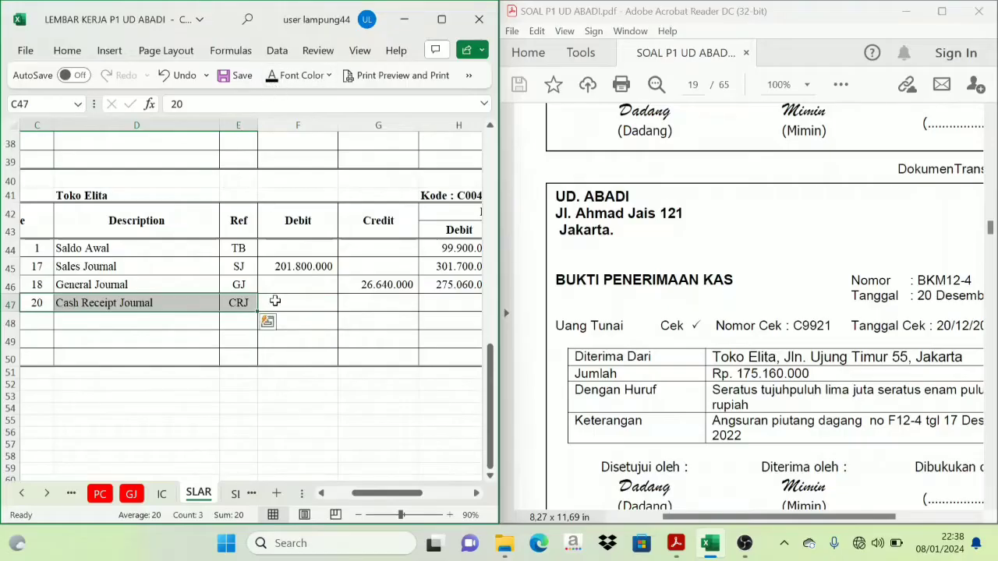
# Reveal 175.160.000 as Toko Elita's ledger credit in G47 with black font color
pyautogui.click(304, 296)
pyautogui.click(355, 301)
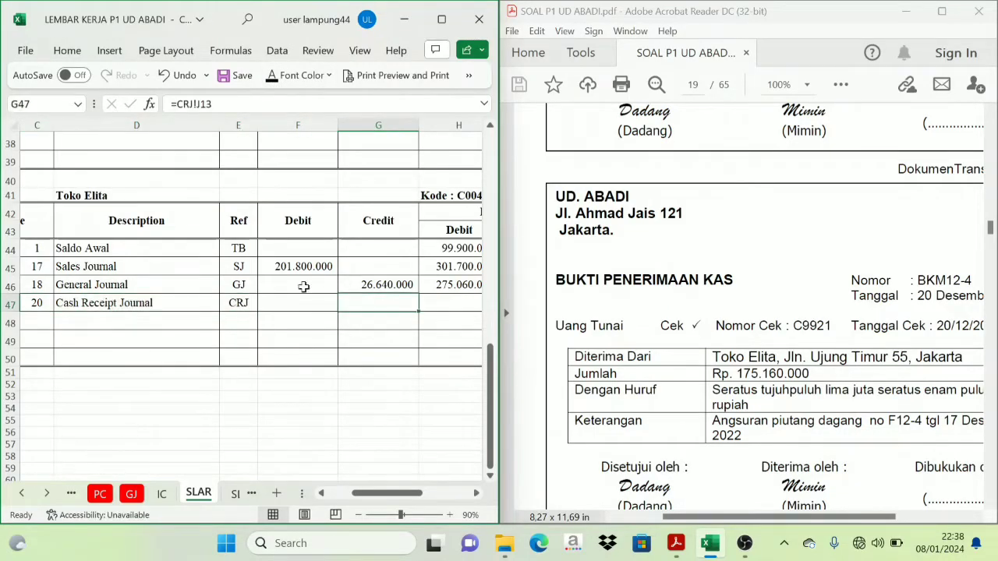
pyautogui.click(21, 492)
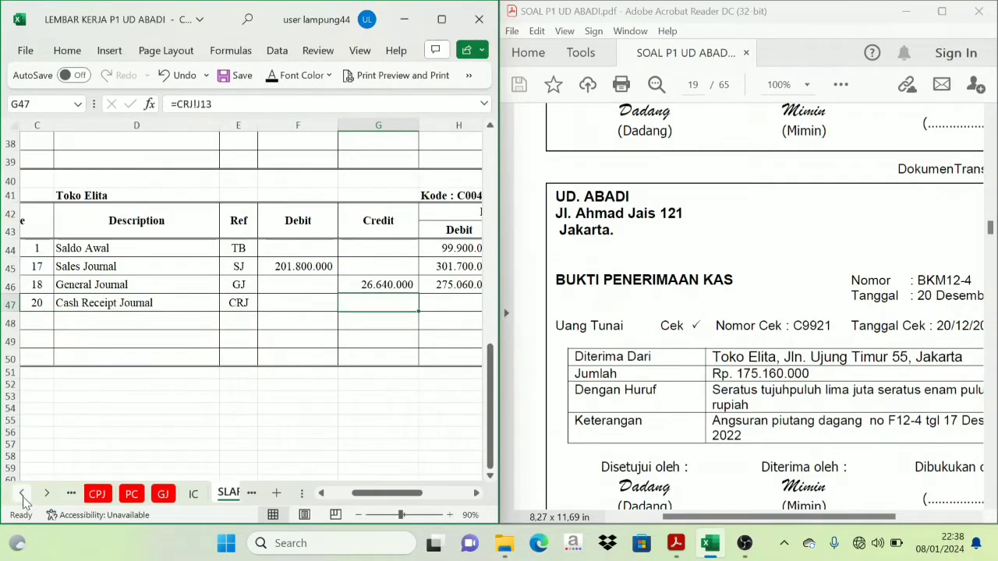
pyautogui.click(269, 75)
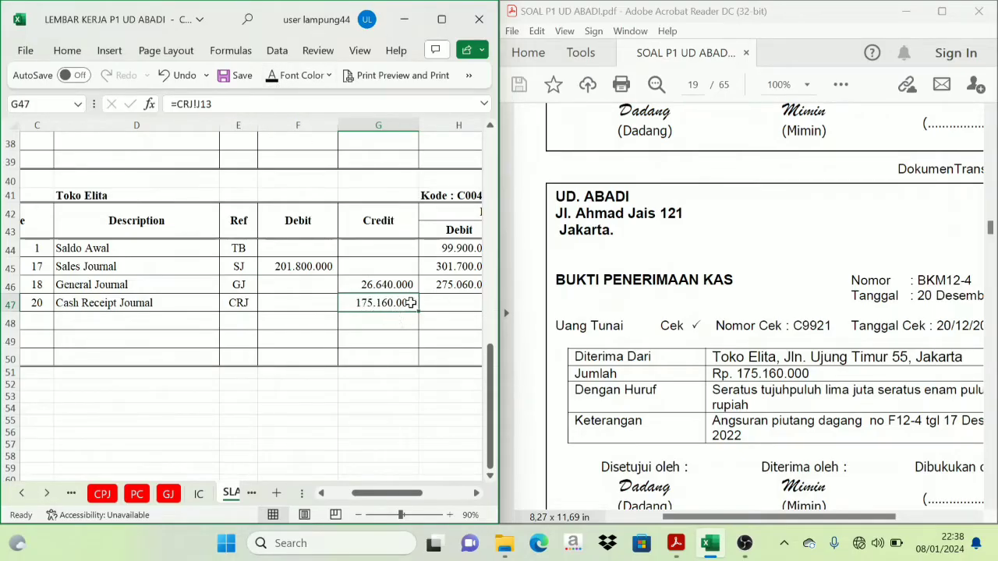
# Reveal the debit balance formula =H46-G47 in H47 of Toko Elita's ledger with black font color
pyautogui.click(477, 493)
pyautogui.click(476, 493)
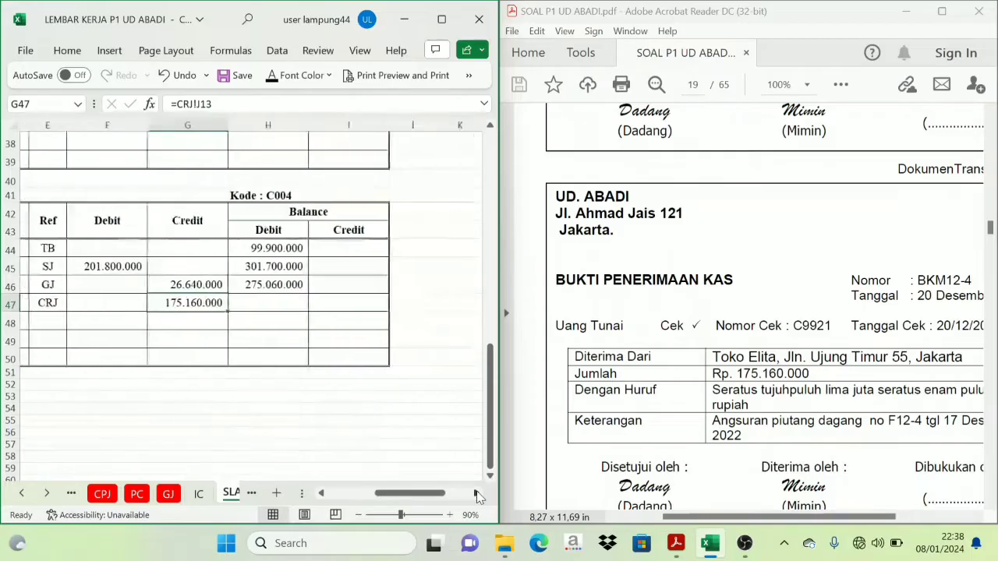
pyautogui.click(281, 212)
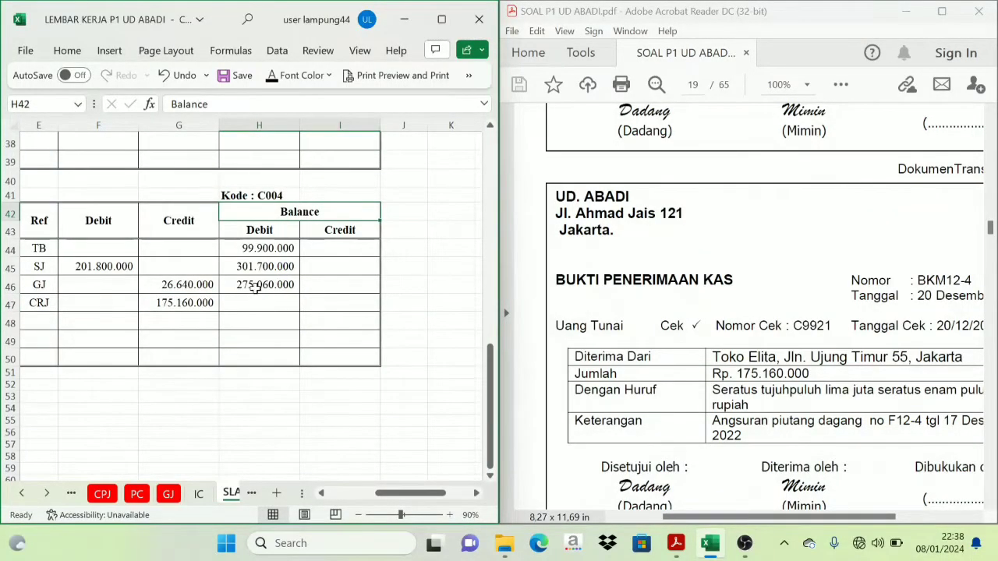
pyautogui.click(269, 232)
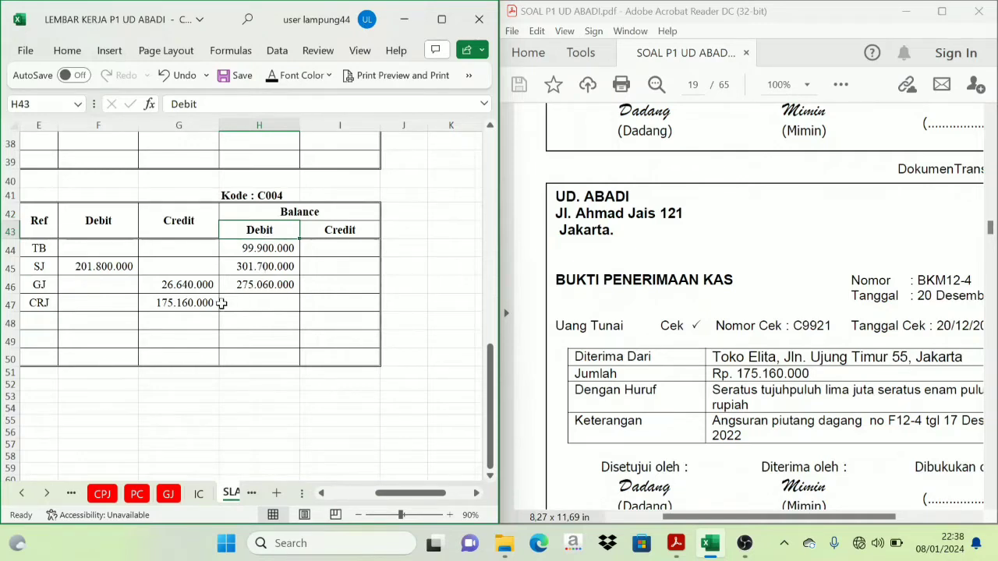
pyautogui.click(184, 308)
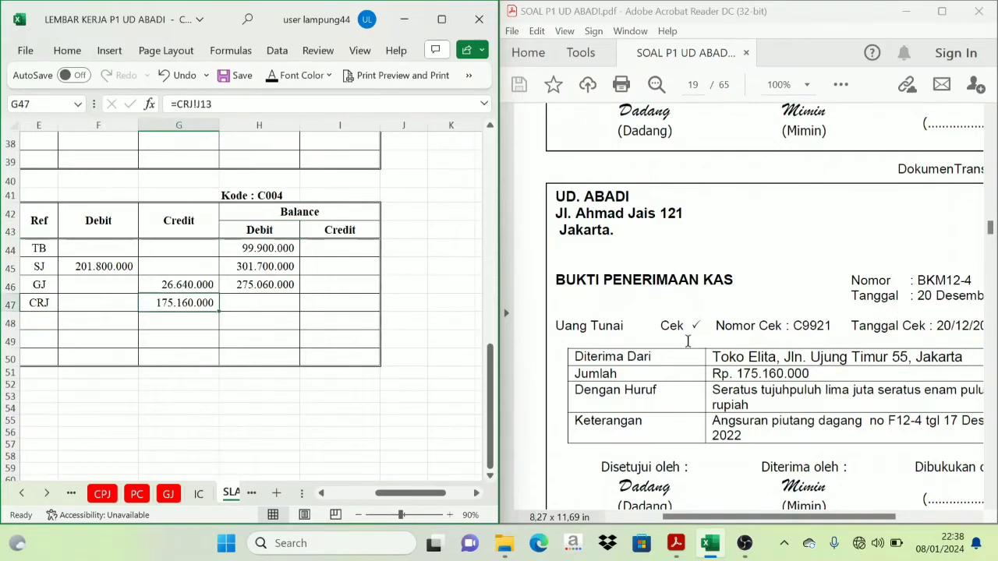
pyautogui.click(250, 303)
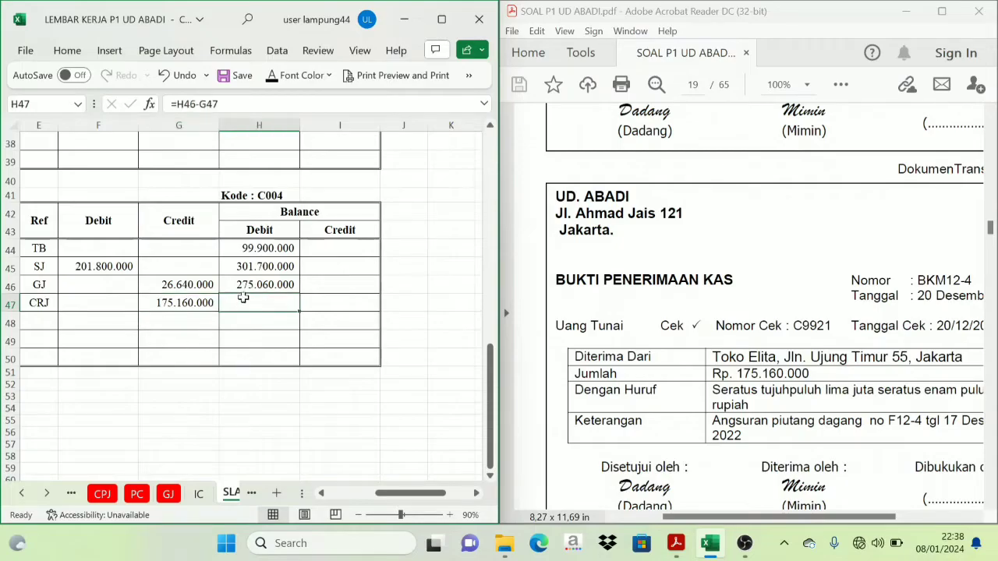
pyautogui.click(263, 230)
pyautogui.click(178, 232)
pyautogui.click(172, 302)
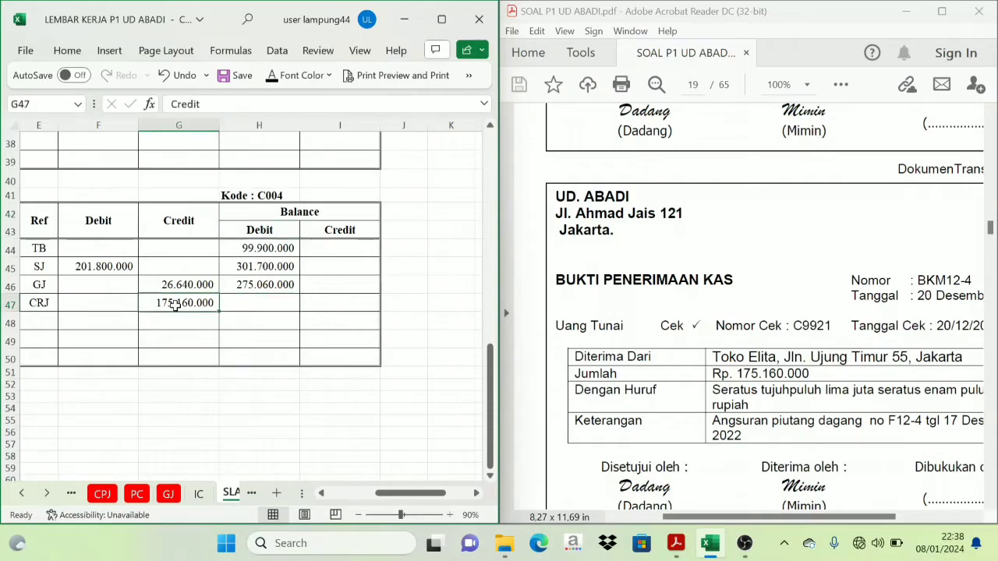
pyautogui.click(248, 288)
pyautogui.click(248, 303)
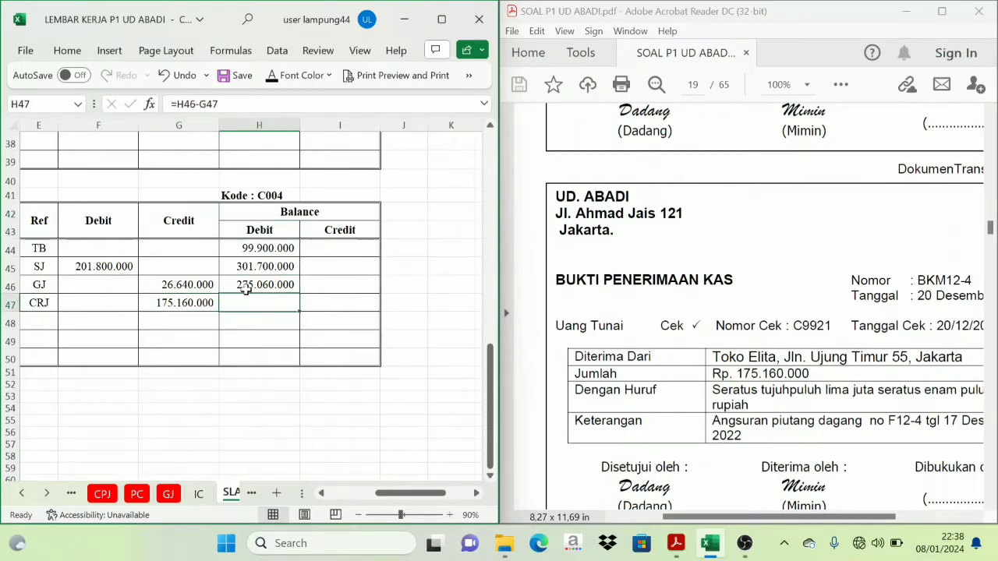
pyautogui.click(269, 75)
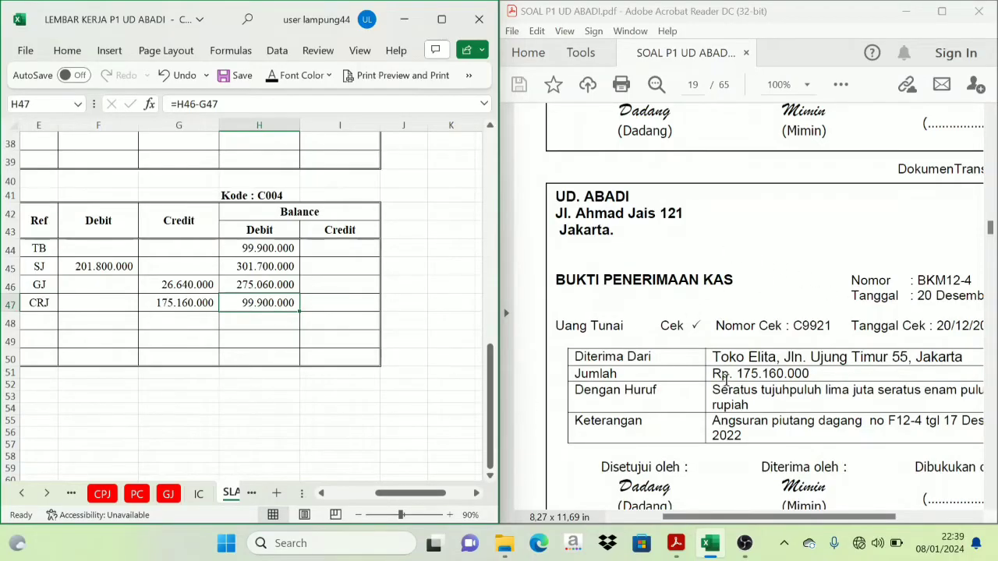
# Using transaction document No. 17, reveal date 21, evidence BKK12-2 and description Pembayaran gaji nov 2022 in C11:E11 of the CPJ sheet with black font color
pyautogui.moveTo(753, 522); pyautogui.dragTo(795, 523)
pyautogui.scroll(-2, 712, 378)
pyautogui.scroll(-8, 717, 405)
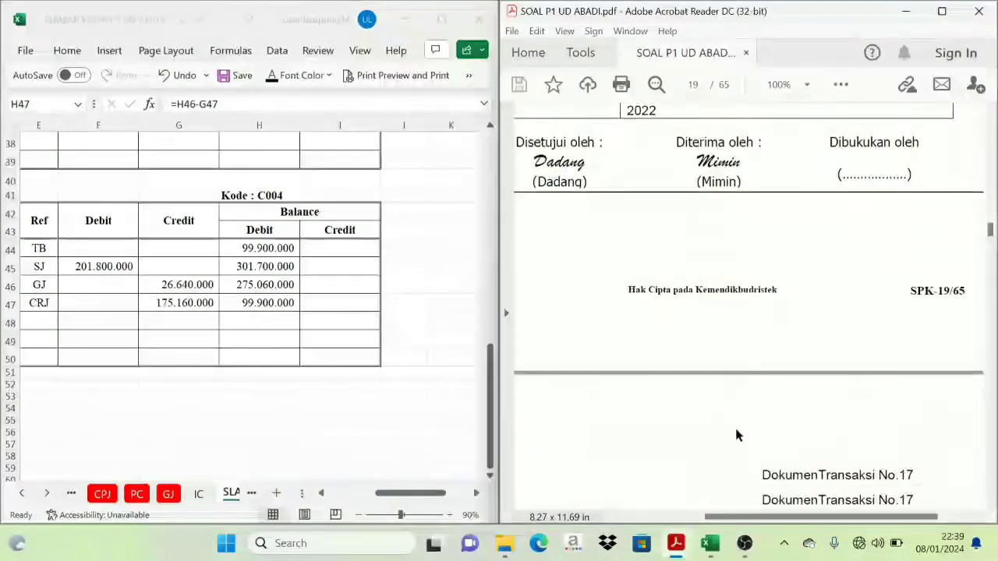
pyautogui.scroll(-3, 754, 453)
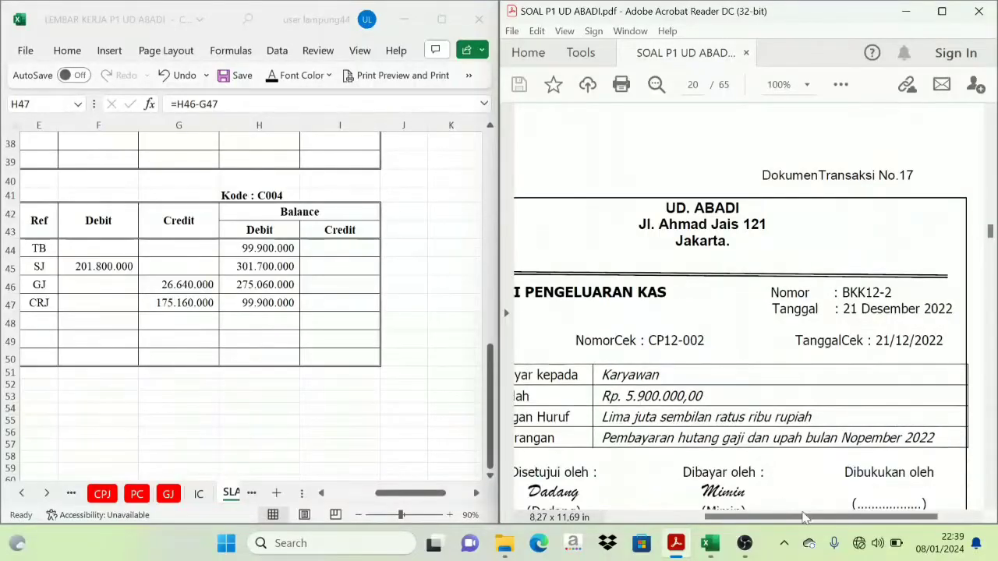
pyautogui.moveTo(819, 523)
pyautogui.mouseDown()
pyautogui.moveTo(764, 525)
pyautogui.moveTo(824, 525)
pyautogui.mouseUp()
pyautogui.scroll(-2, 756, 479)
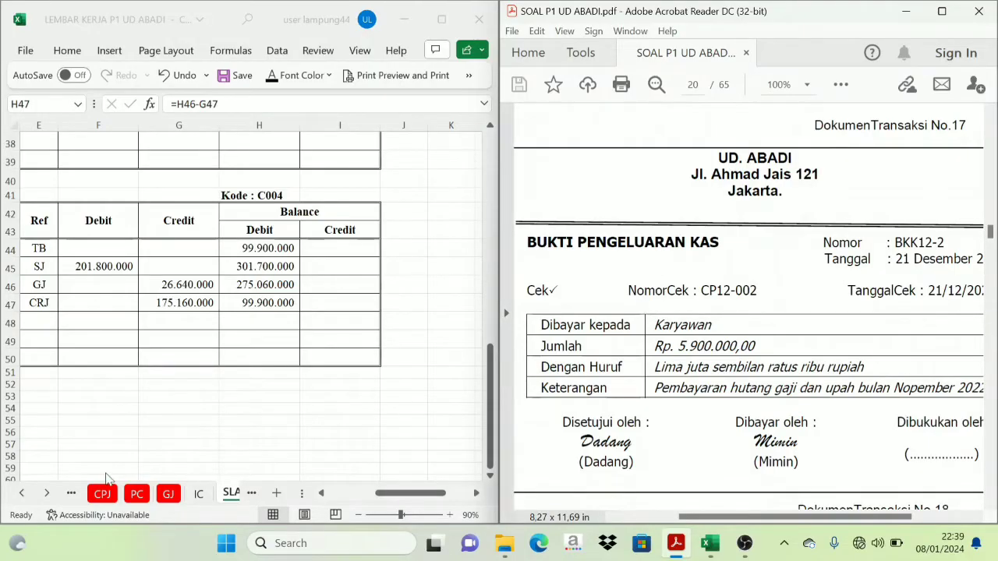
pyautogui.click(105, 496)
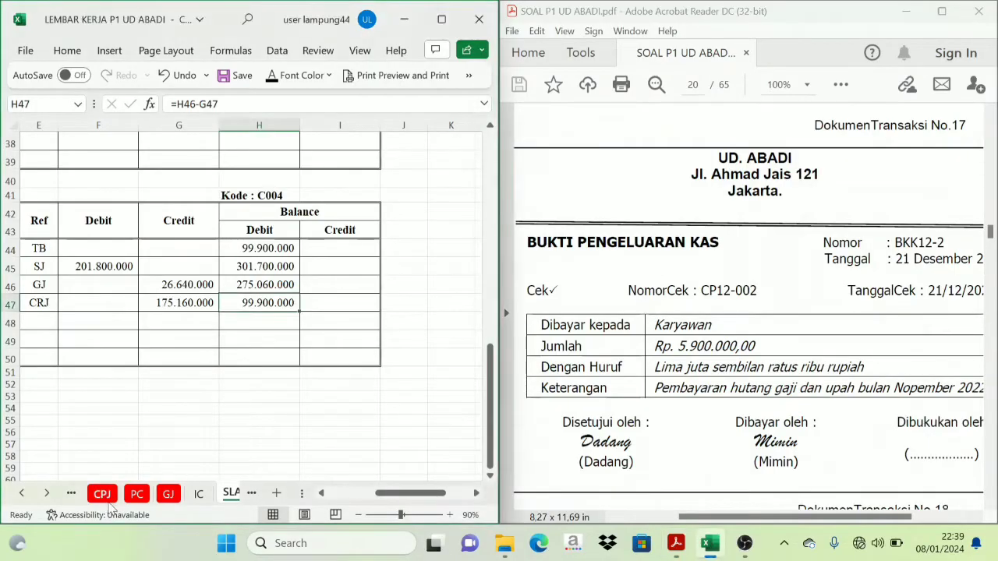
pyautogui.click(105, 496)
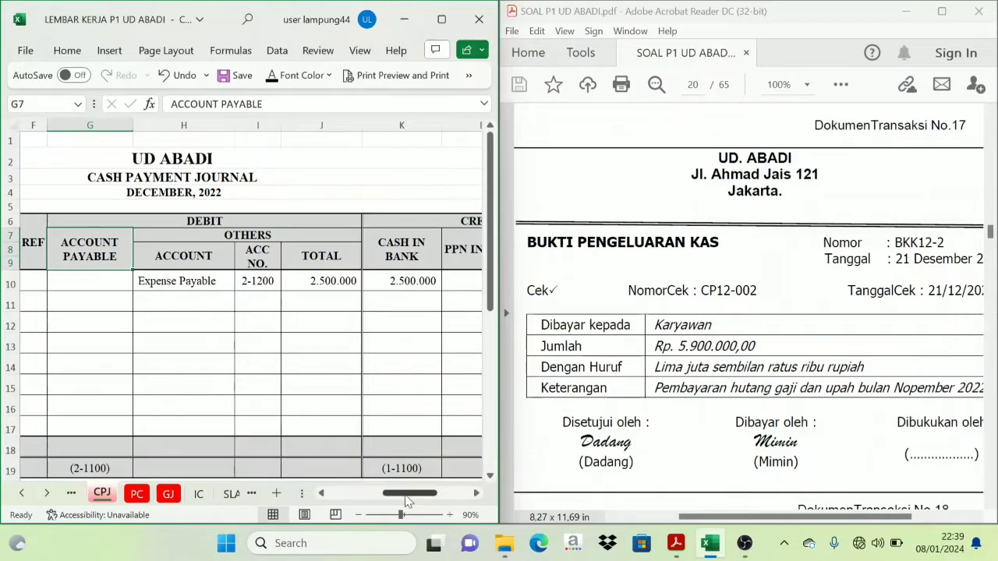
pyautogui.moveTo(410, 494); pyautogui.dragTo(313, 494)
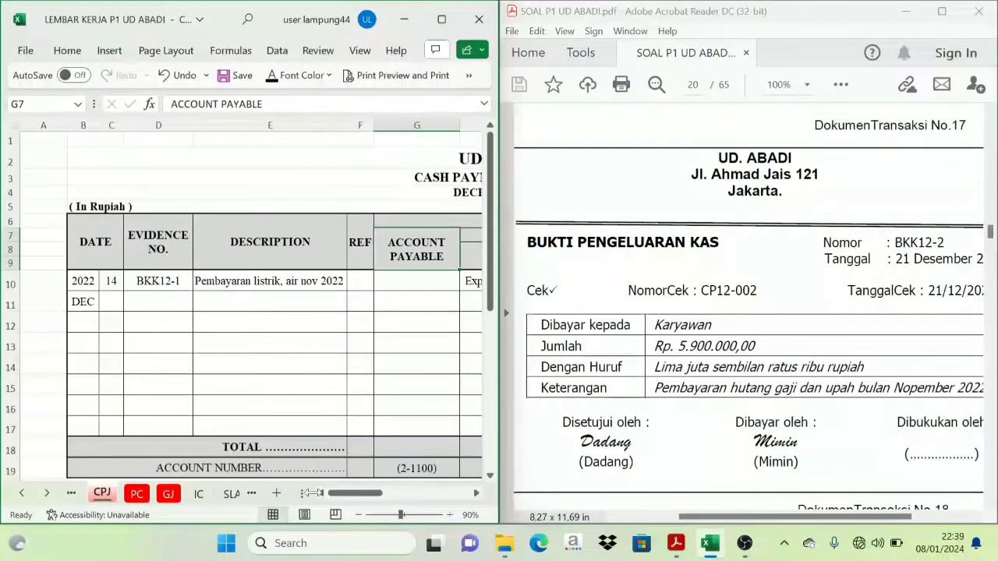
pyautogui.moveTo(111, 303); pyautogui.dragTo(164, 299)
pyautogui.click(273, 77)
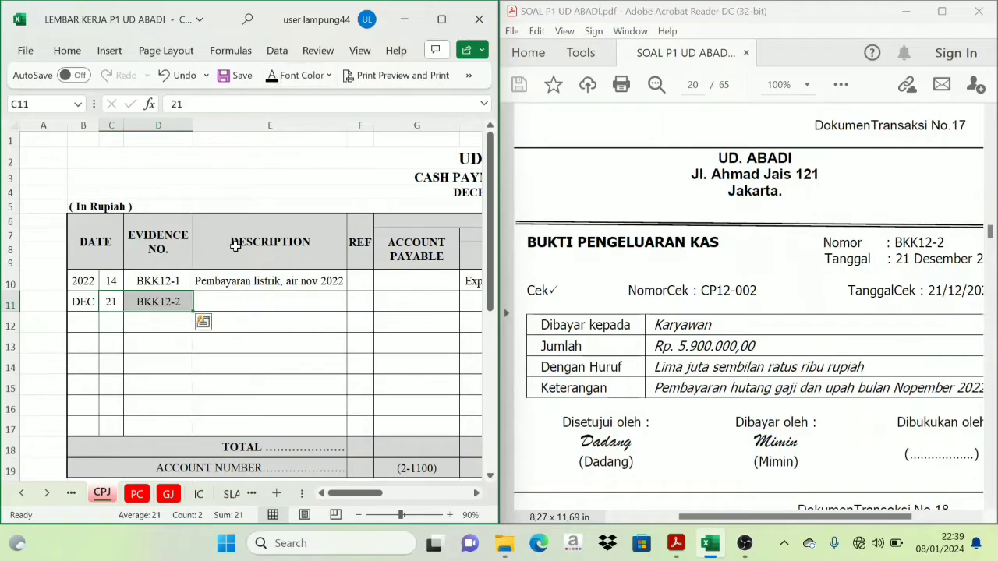
pyautogui.click(207, 308)
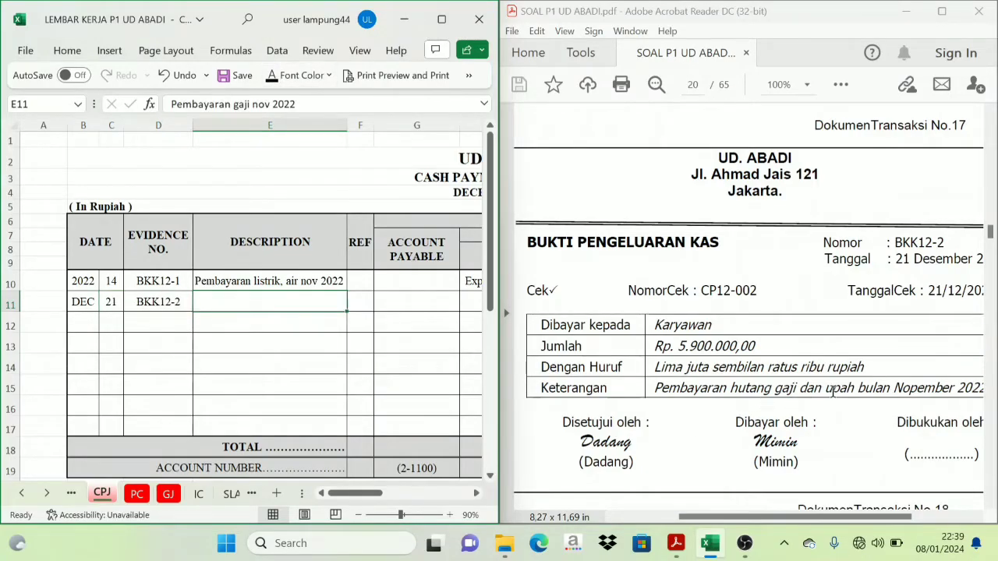
pyautogui.click(273, 77)
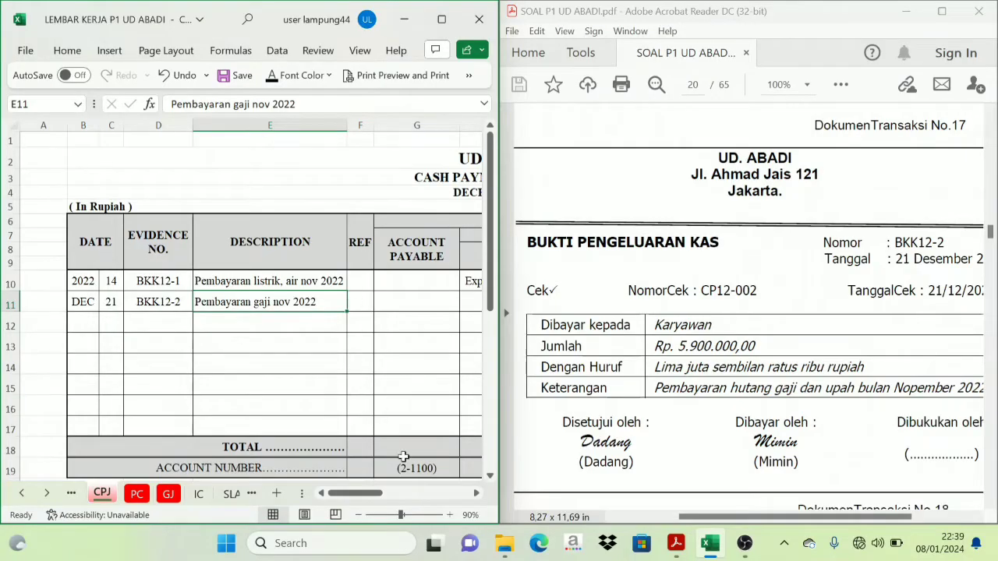
# Reveal 5.900.000 as the Cash in Bank credit for BKK12-2 in K11 with black font color
pyautogui.click(477, 494)
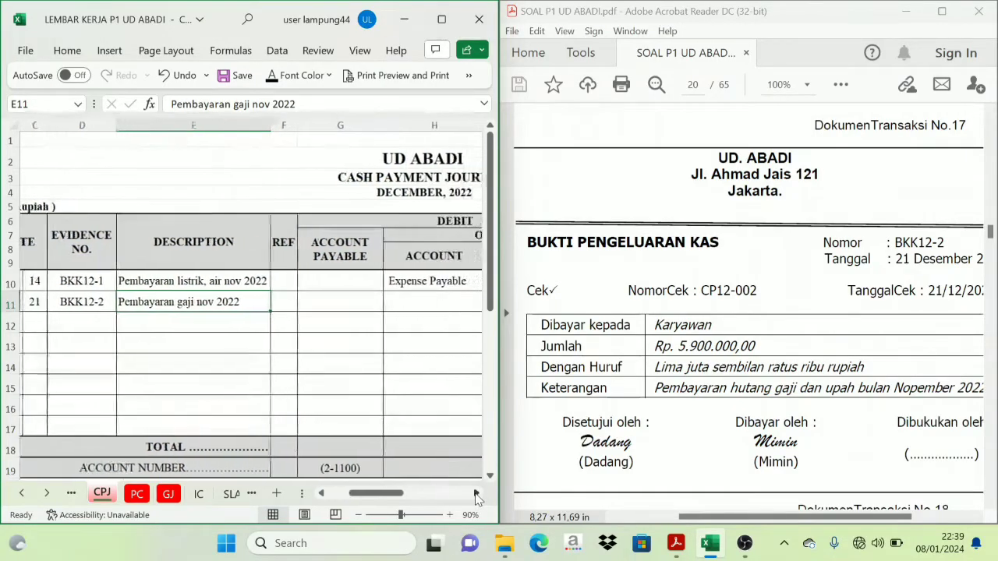
pyautogui.click(477, 493)
pyautogui.click(477, 493)
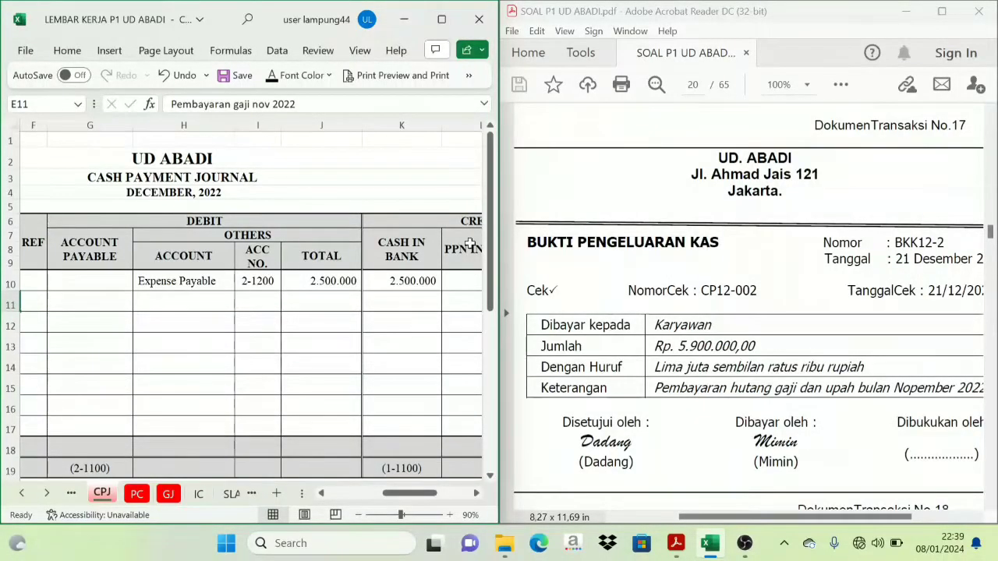
pyautogui.click(478, 493)
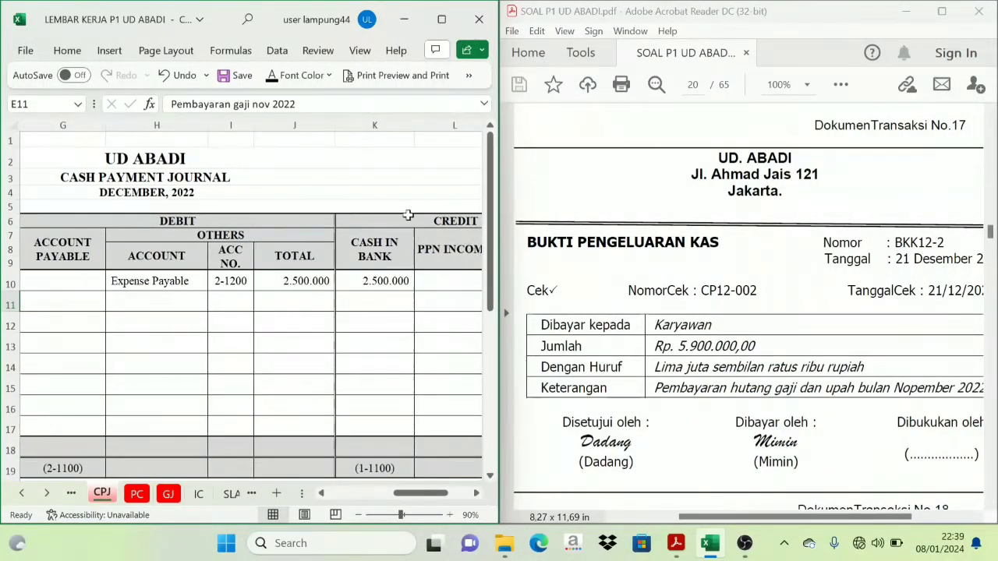
pyautogui.click(409, 217)
pyautogui.click(377, 306)
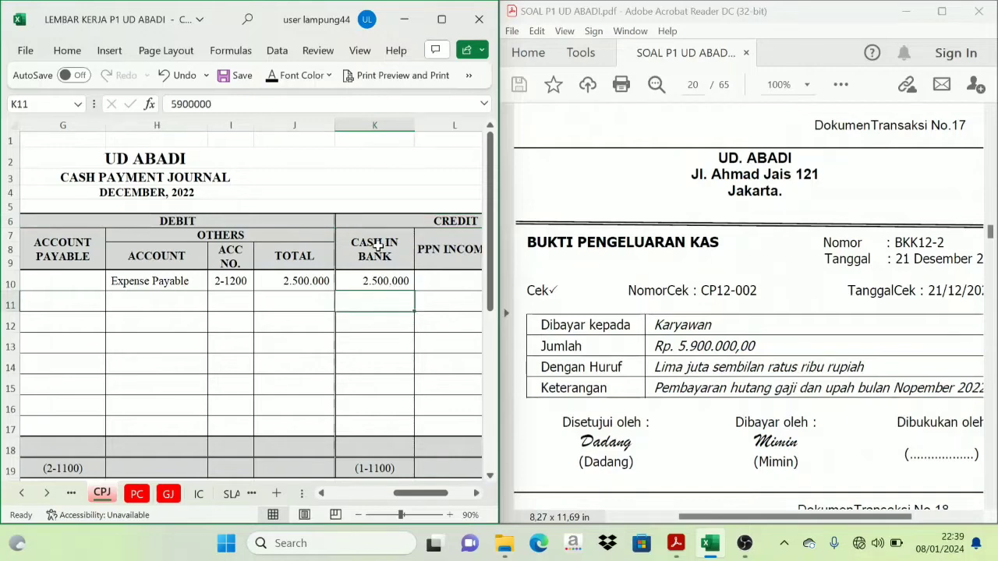
pyautogui.click(271, 81)
# Reveal account Expense Payable, number 2-1200 and total 5.900.000 under debit Others in H11:J11 with black font color
pyautogui.click(322, 494)
pyautogui.click(322, 494)
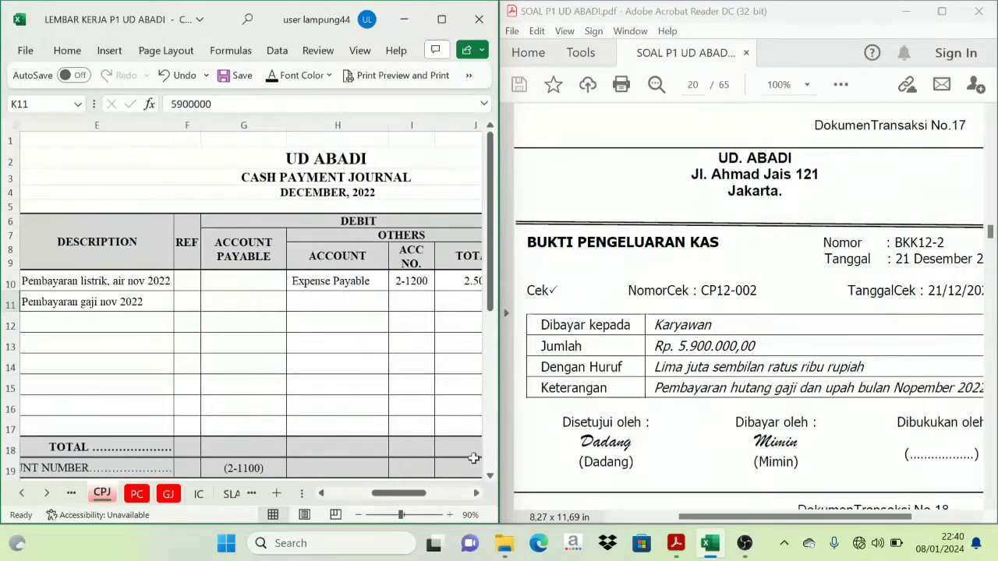
pyautogui.click(477, 493)
pyautogui.click(477, 494)
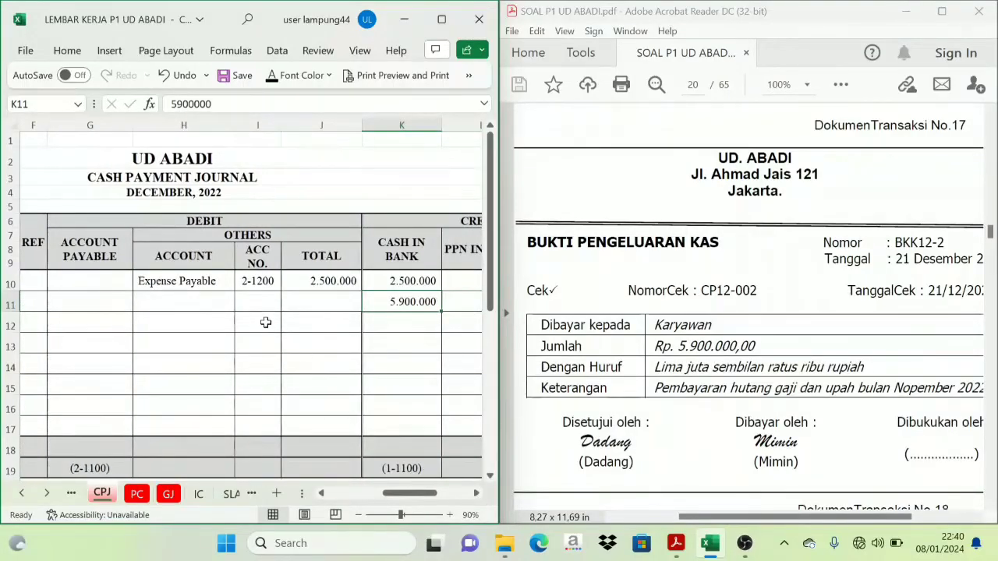
pyautogui.click(88, 242)
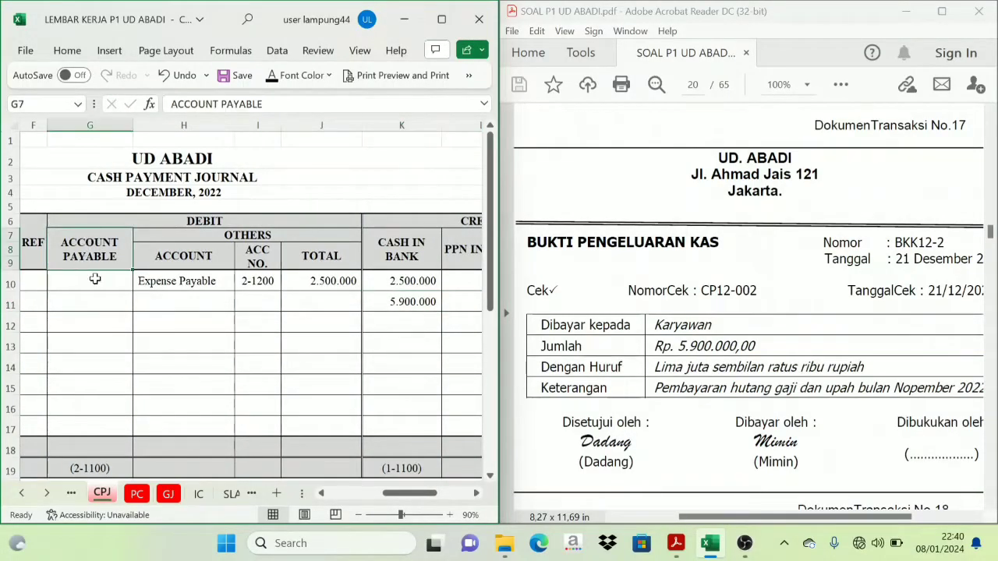
pyautogui.click(90, 293)
pyautogui.click(236, 235)
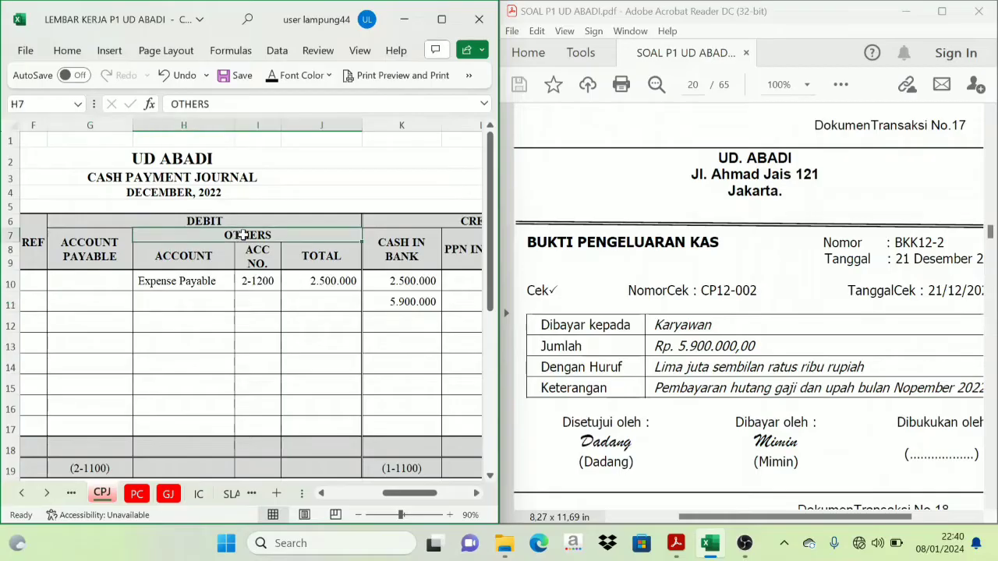
pyautogui.click(184, 297)
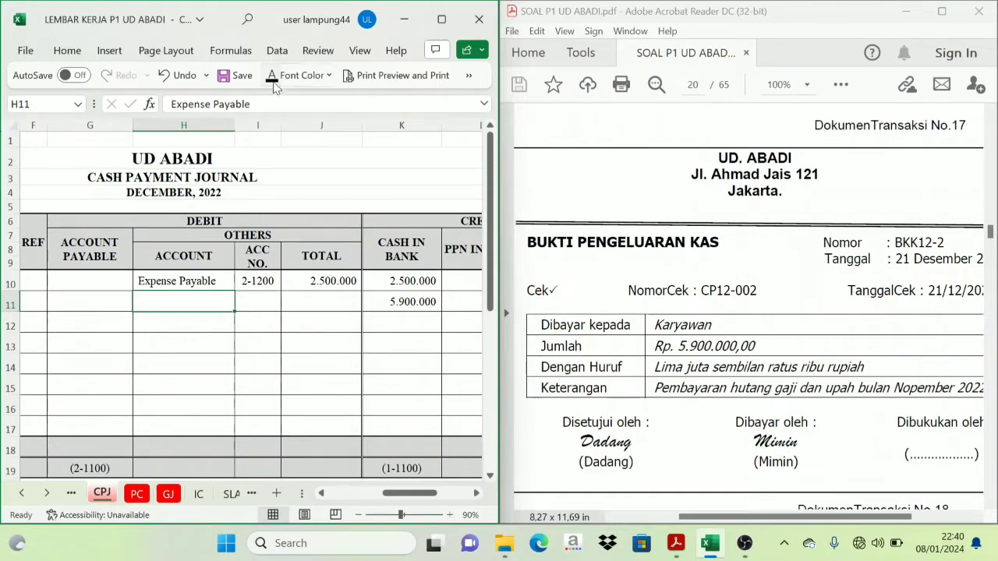
pyautogui.hotkey('ctrl', 'd')
pyautogui.click(251, 303)
pyautogui.hotkey('ctrl', 'd')
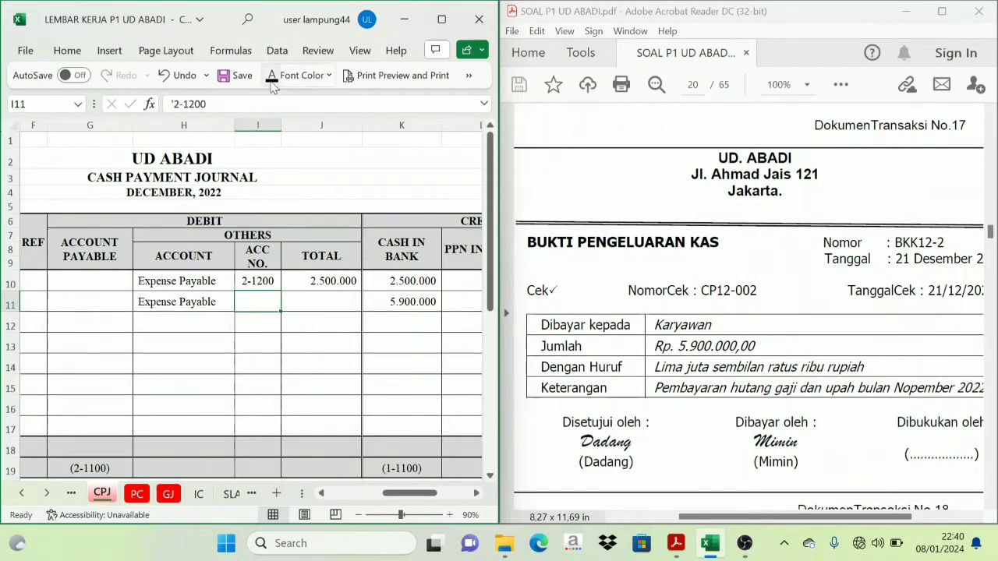
pyautogui.click(329, 301)
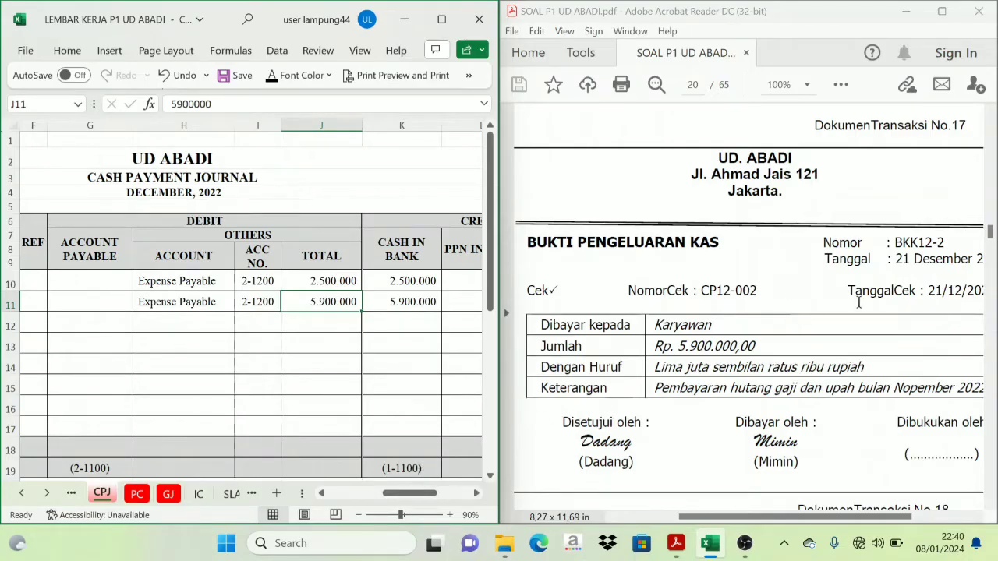
# Bring up cash payment voucher BKK12-3 in the PDF and the date and evidence columns of the CPJ sheet
pyautogui.scroll(-1, 744, 372)
pyautogui.scroll(-10, 744, 372)
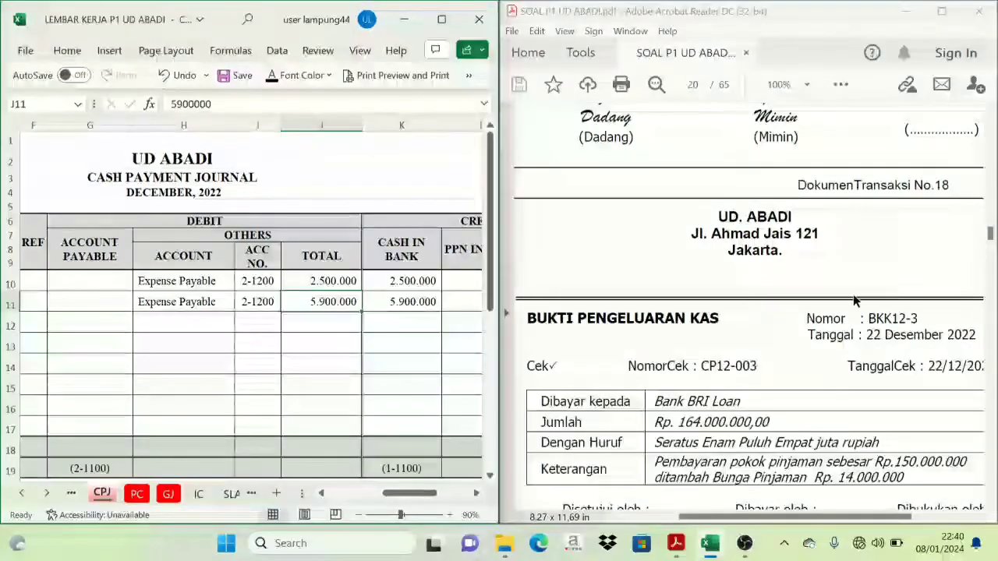
pyautogui.scroll(-1, 627, 361)
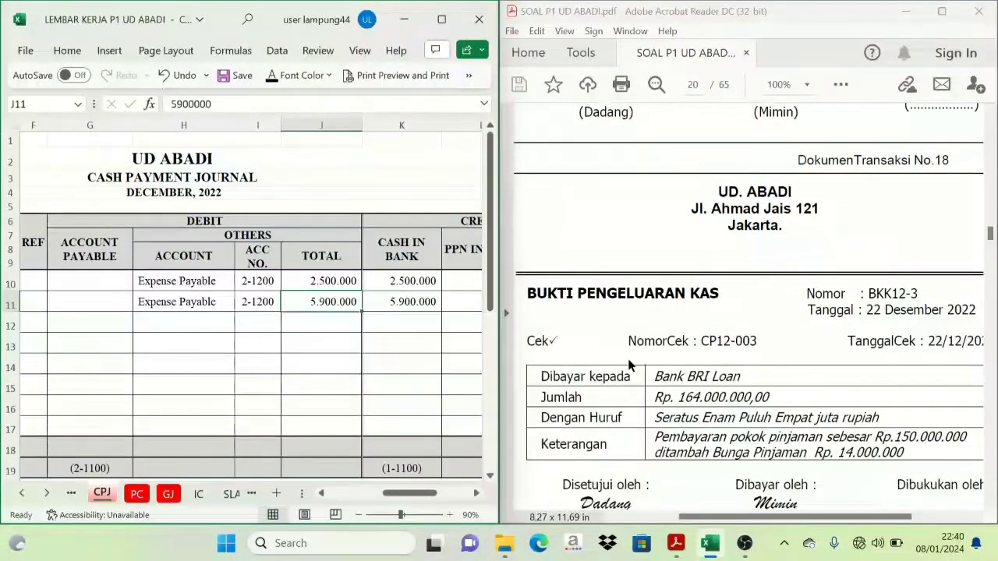
pyautogui.scroll(1, 632, 363)
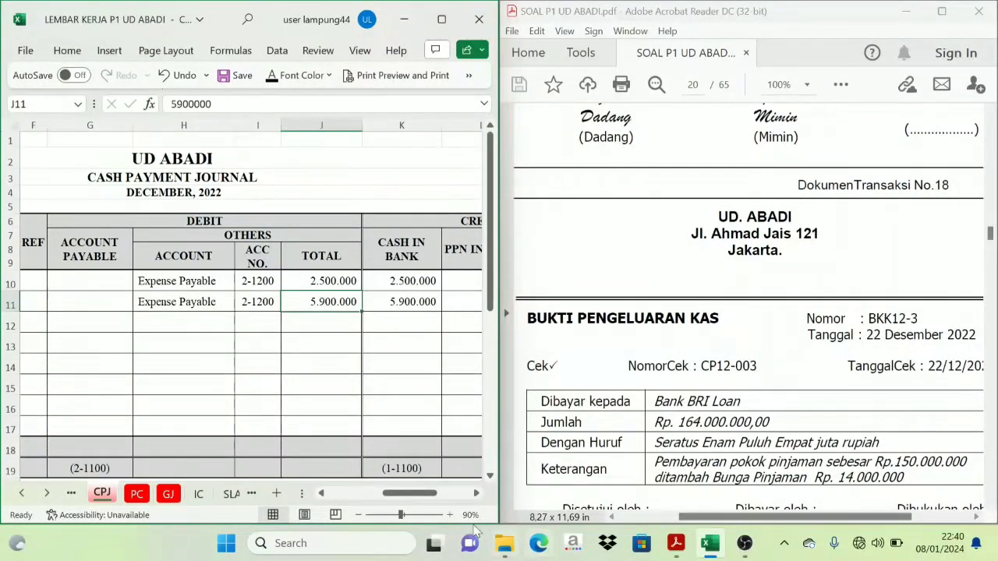
pyautogui.moveTo(411, 499); pyautogui.dragTo(379, 498)
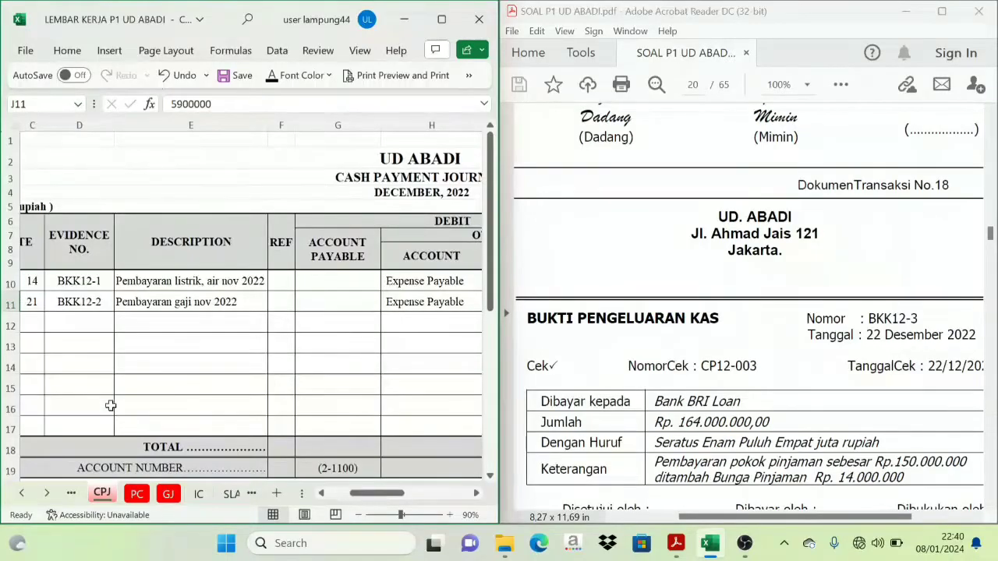
# Fill row 12 with 22, BKK12-3 and "Pembayaran angsuran bank BRI", and apply the font color to reveal its 164.000.000 Cash in Bank credit
pyautogui.moveTo(34, 326); pyautogui.dragTo(156, 323)
pyautogui.write('22\tBKK12-3\tPembayaran angsuran bank BRI')
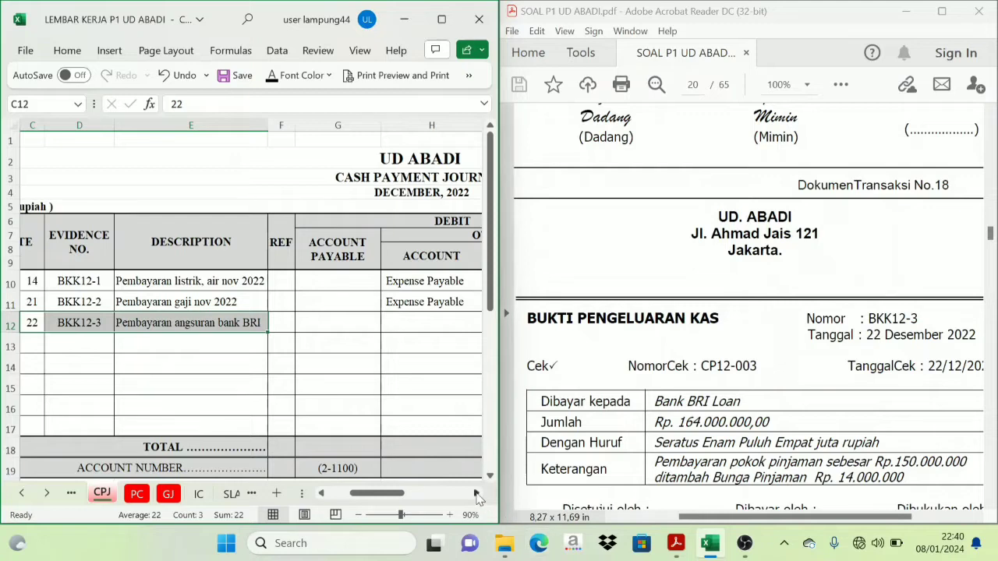
pyautogui.click(476, 493)
pyautogui.click(476, 493)
pyautogui.click(477, 493)
pyautogui.click(476, 494)
pyautogui.click(476, 493)
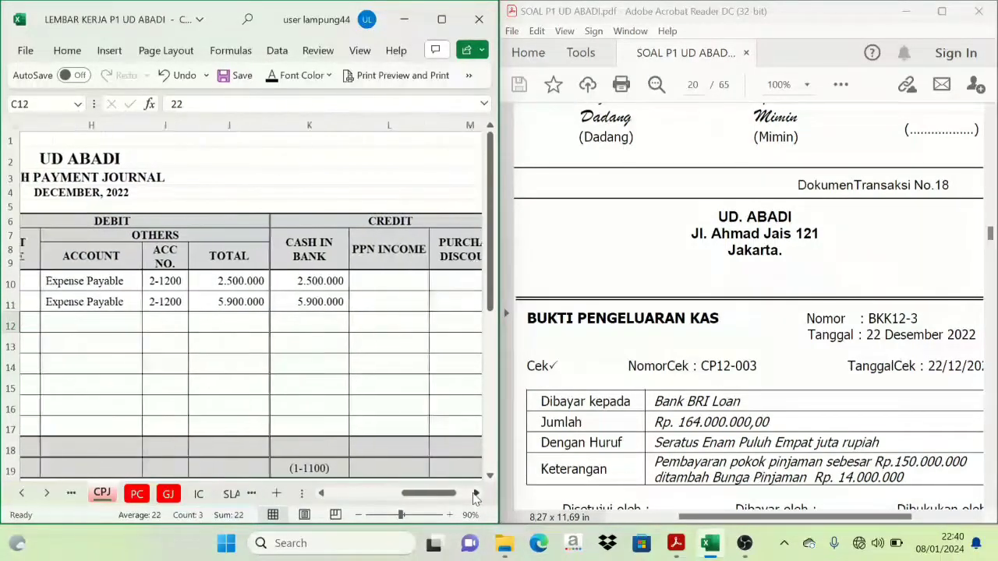
pyautogui.click(331, 253)
pyautogui.click(294, 331)
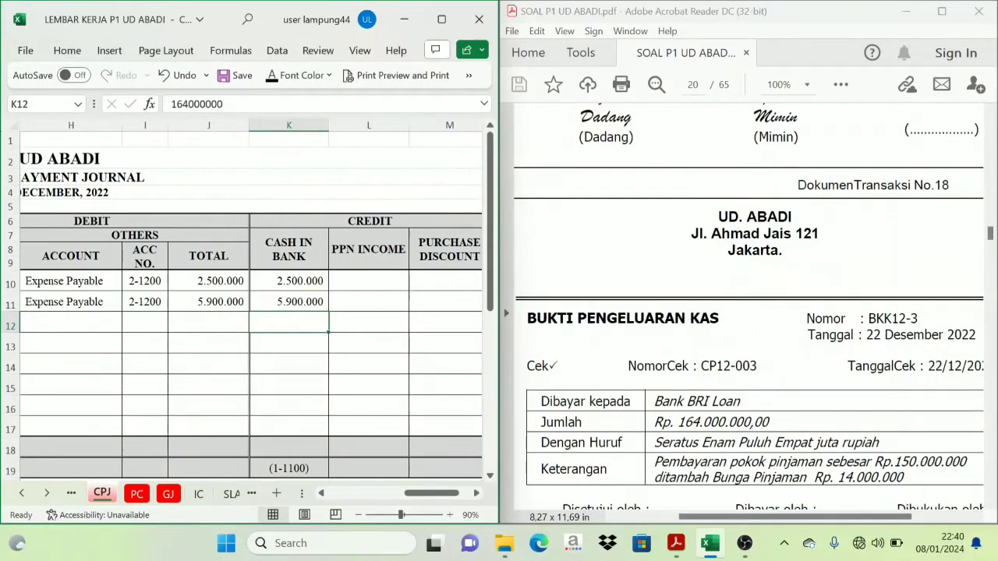
pyautogui.click(273, 82)
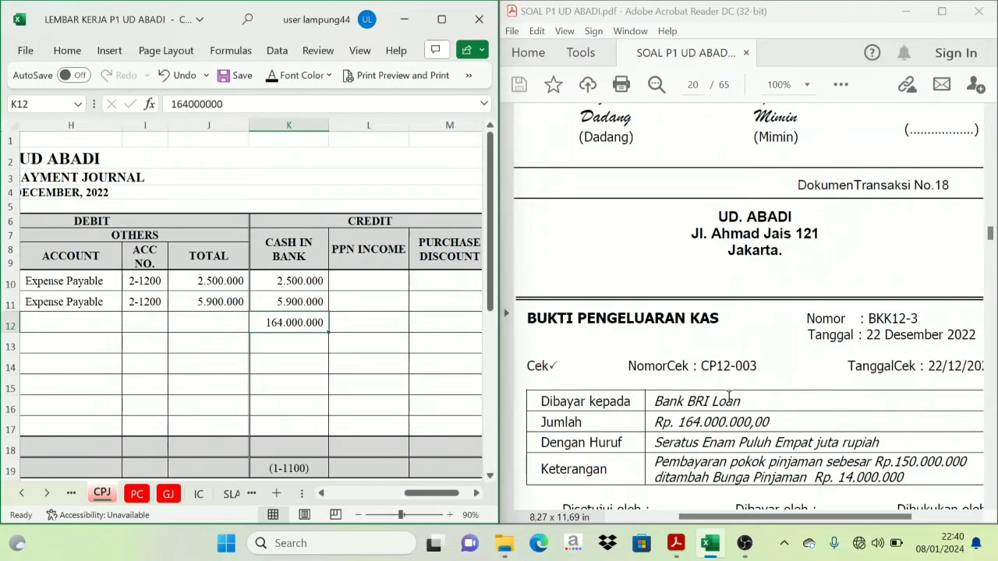
# Apply the font color to row 12's Others debit entries: account Bank BRI Loan, number 2-2100 and total 150.000.000
pyautogui.scroll(-1, 719, 418)
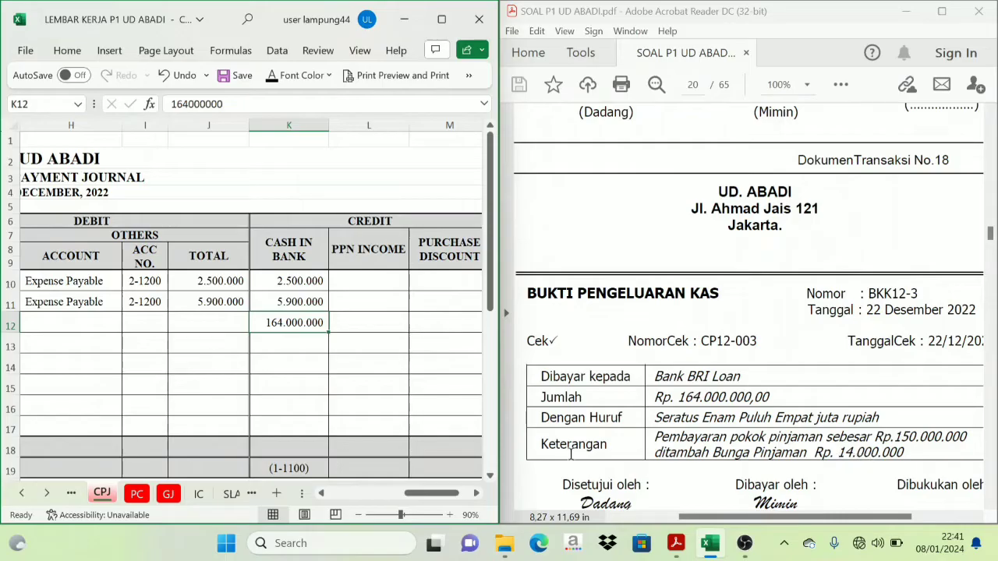
pyautogui.click(322, 494)
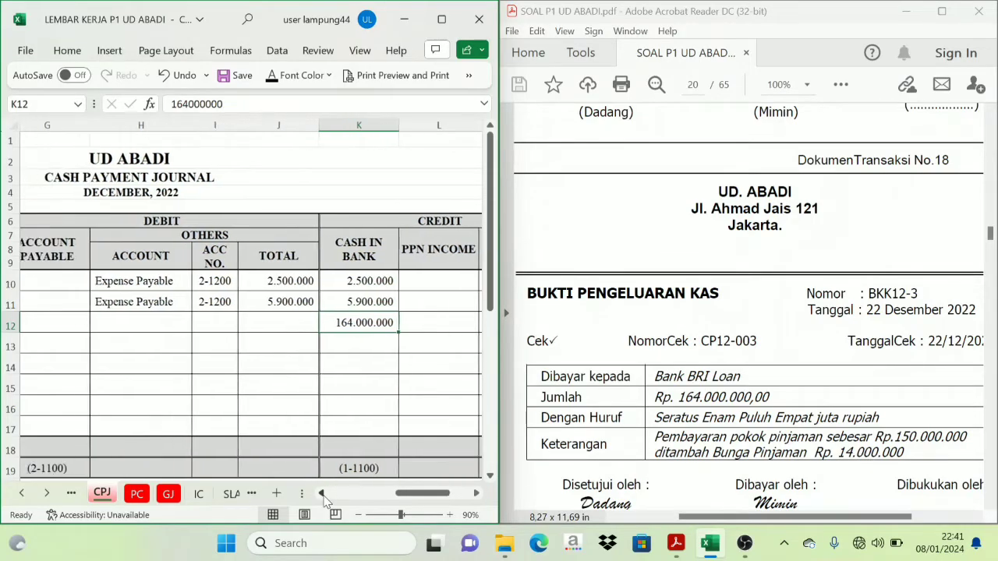
pyautogui.click(322, 493)
pyautogui.click(218, 234)
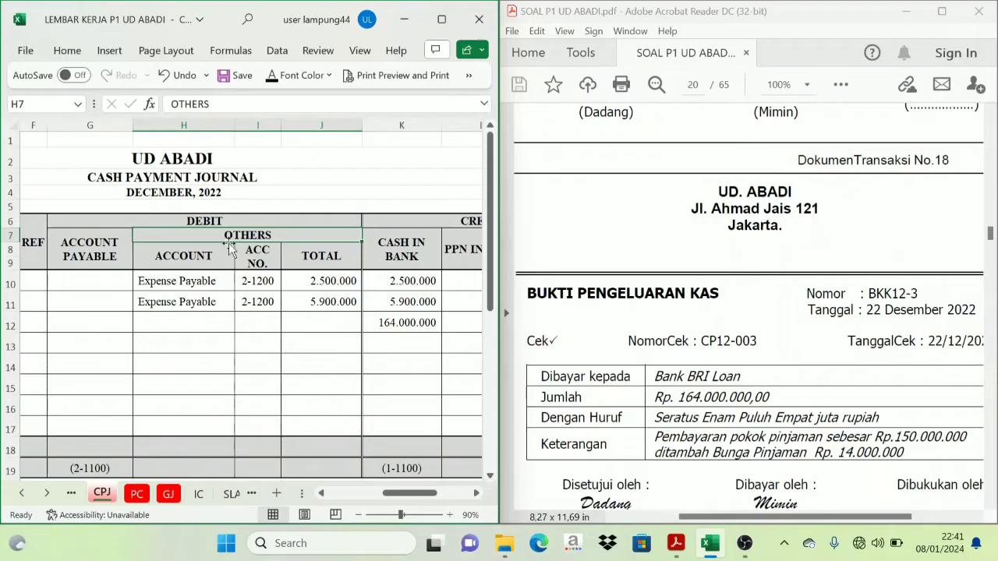
pyautogui.click(186, 327)
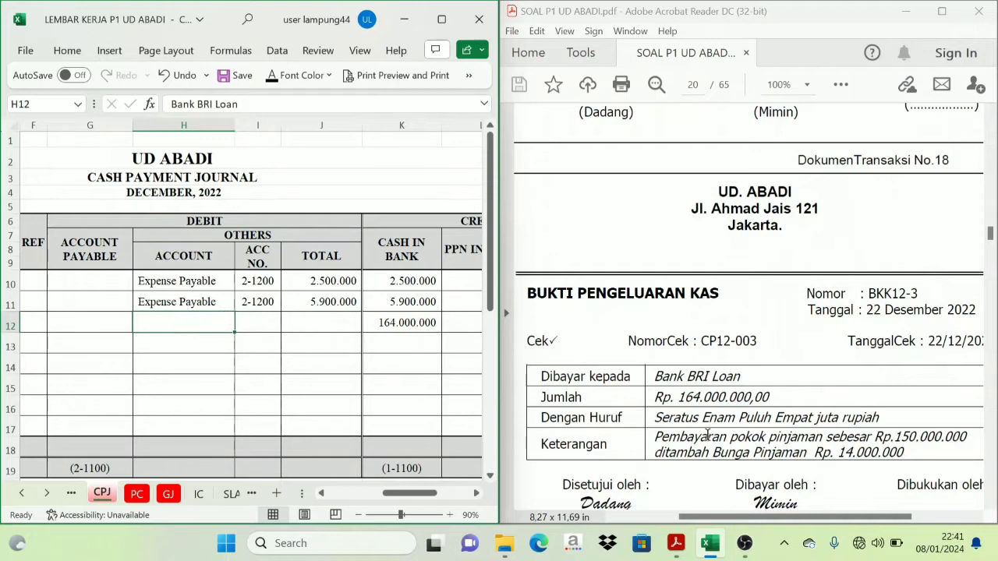
pyautogui.click(273, 76)
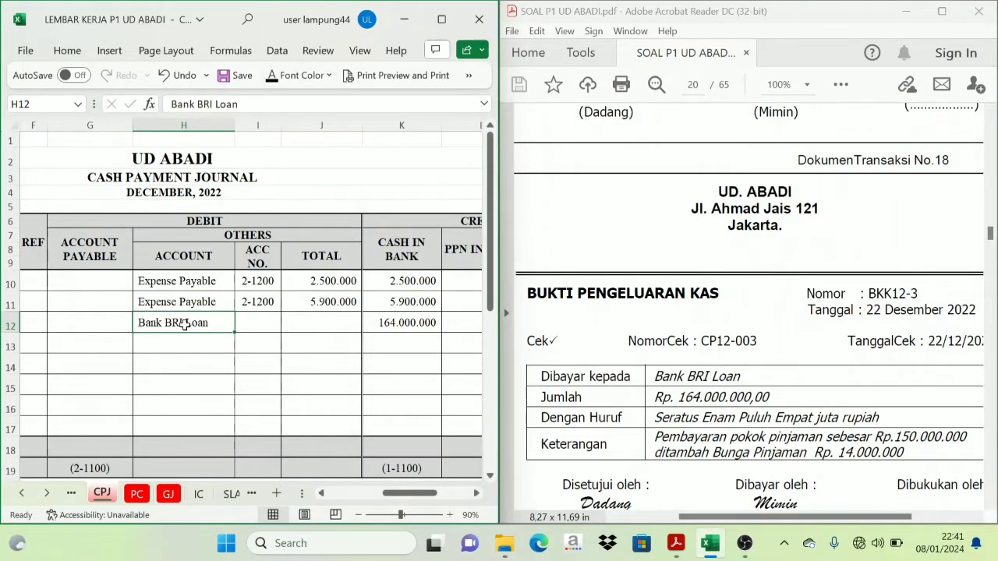
pyautogui.click(249, 324)
pyautogui.click(273, 76)
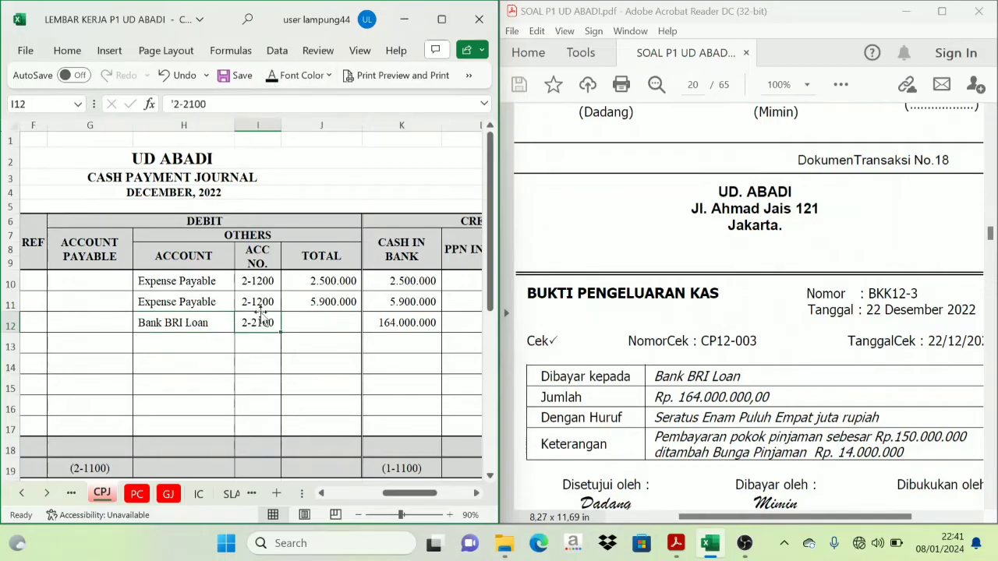
pyautogui.click(316, 328)
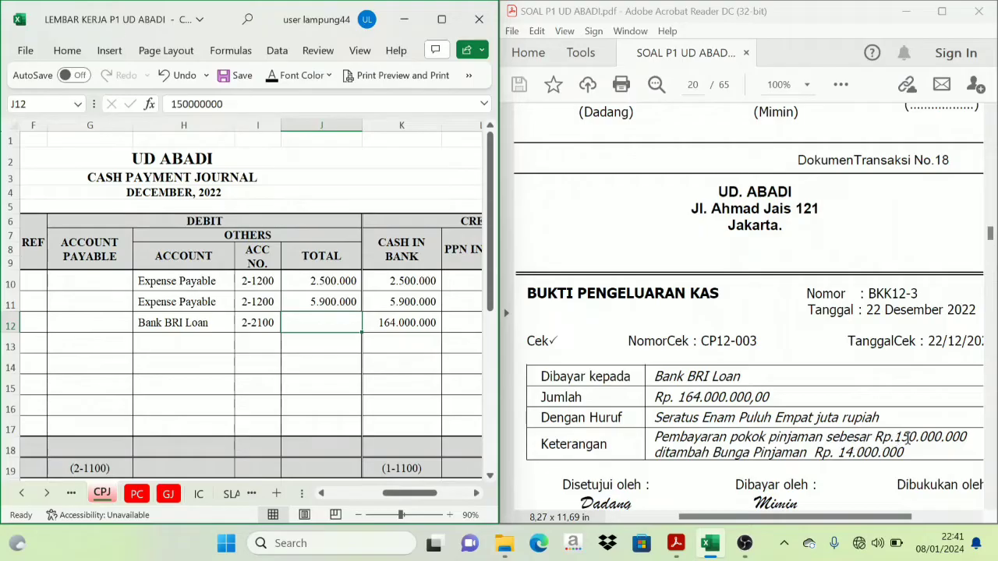
pyautogui.click(273, 76)
# Apply the font color to row 13's Others debit entries: account Interest Expense, number 9-1100 and total 14.000.000
pyautogui.click(182, 351)
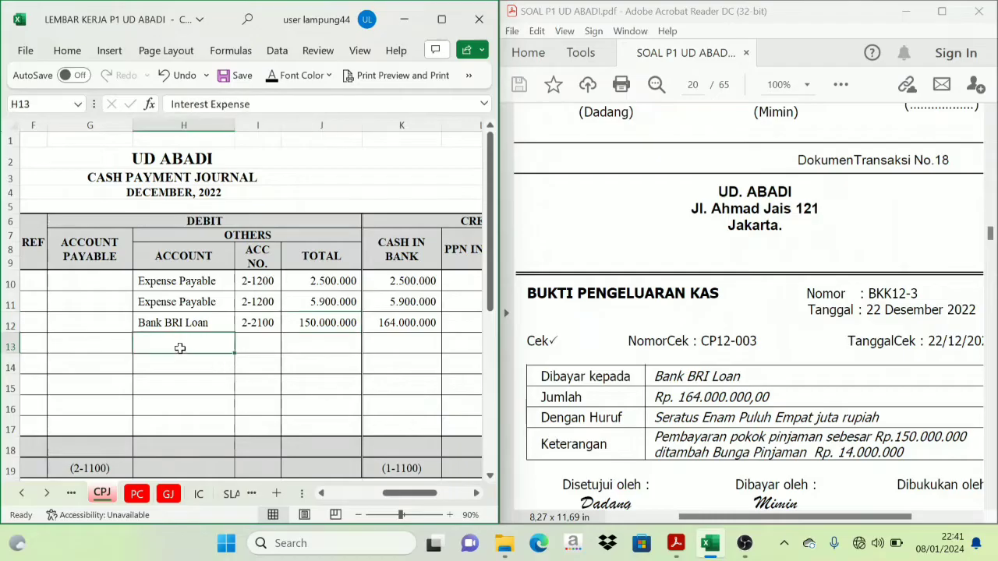
pyautogui.click(273, 76)
pyautogui.click(248, 361)
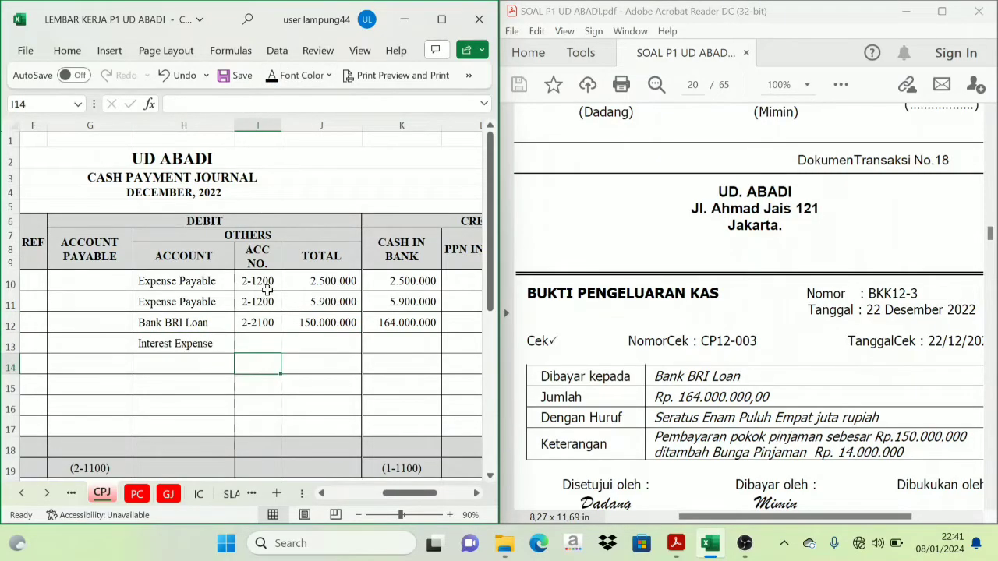
pyautogui.click(251, 346)
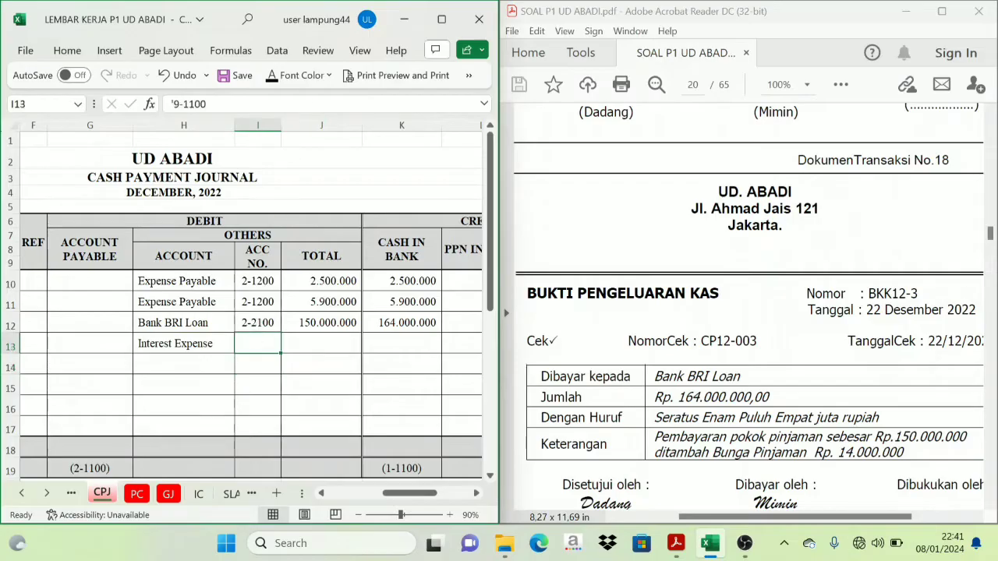
pyautogui.click(273, 76)
pyautogui.click(305, 344)
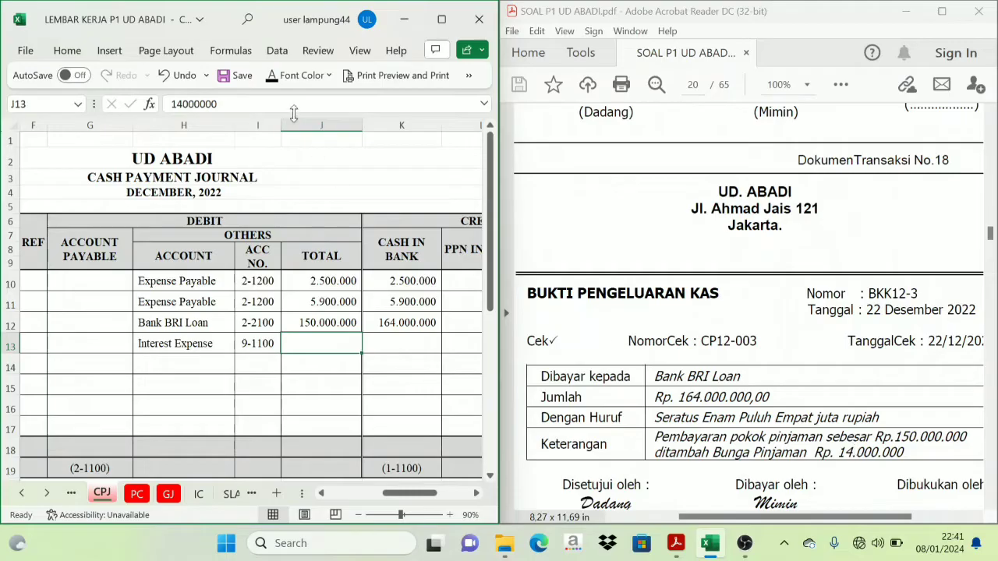
pyautogui.click(274, 81)
# Check the debit totals of the loan and interest rows against the Cash in Bank credit in row 12
pyautogui.click(320, 326)
pyautogui.click(311, 341)
pyautogui.click(314, 327)
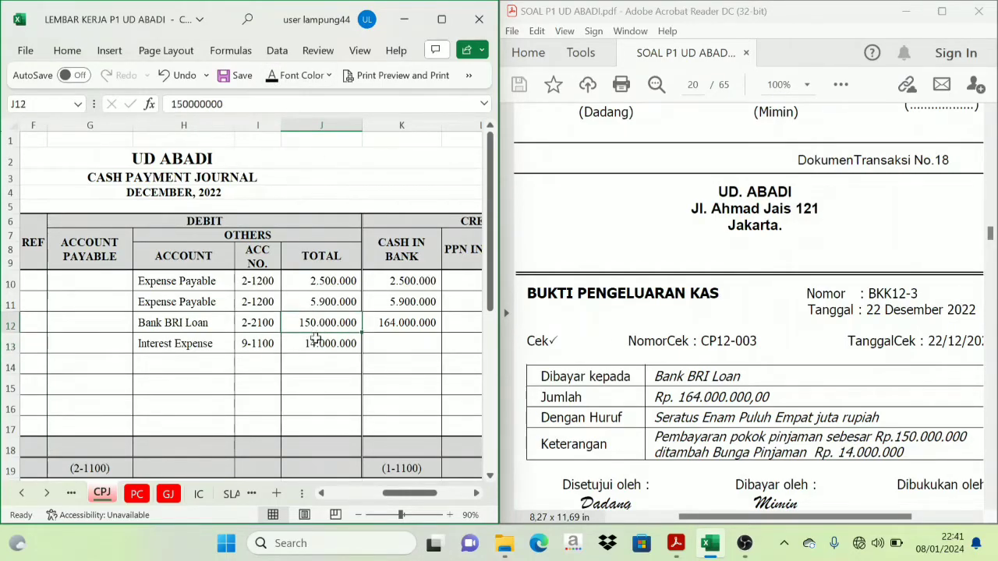
pyautogui.click(315, 346)
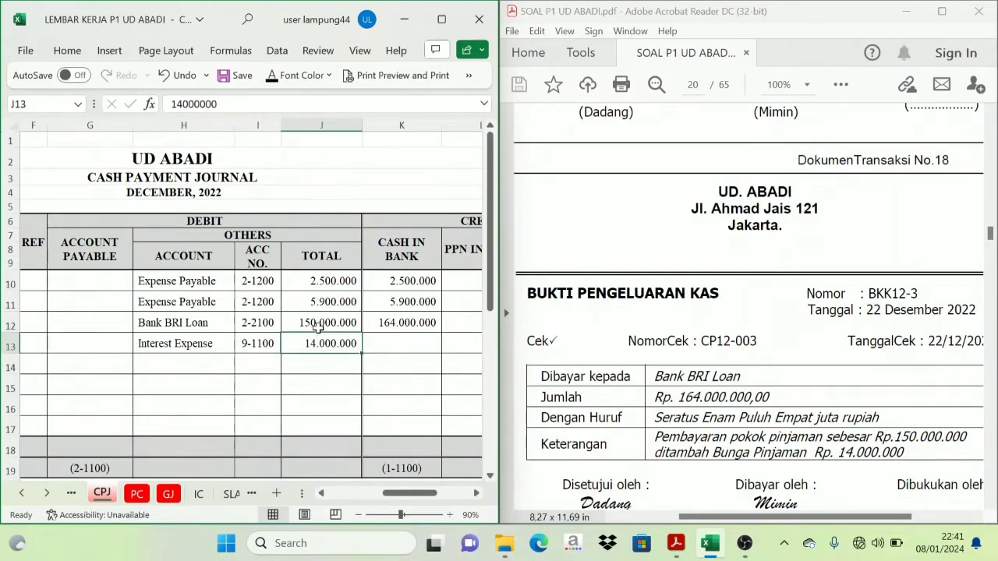
pyautogui.click(419, 321)
pyautogui.click(417, 259)
pyautogui.click(398, 326)
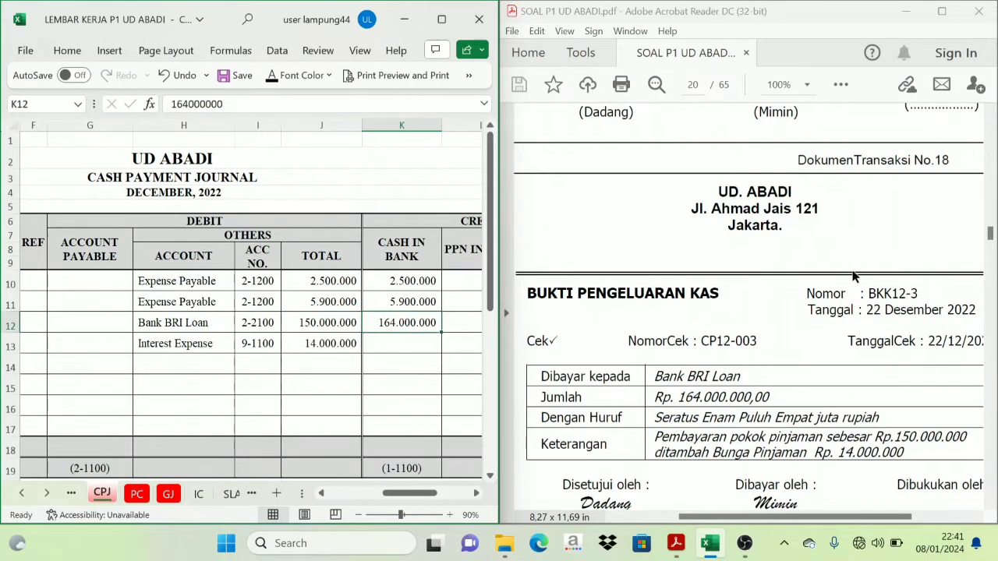
# Review cash payment voucher BKK12-3 and the following voucher BKK12-4 in the PDF
pyautogui.scroll(-5, 854, 276)
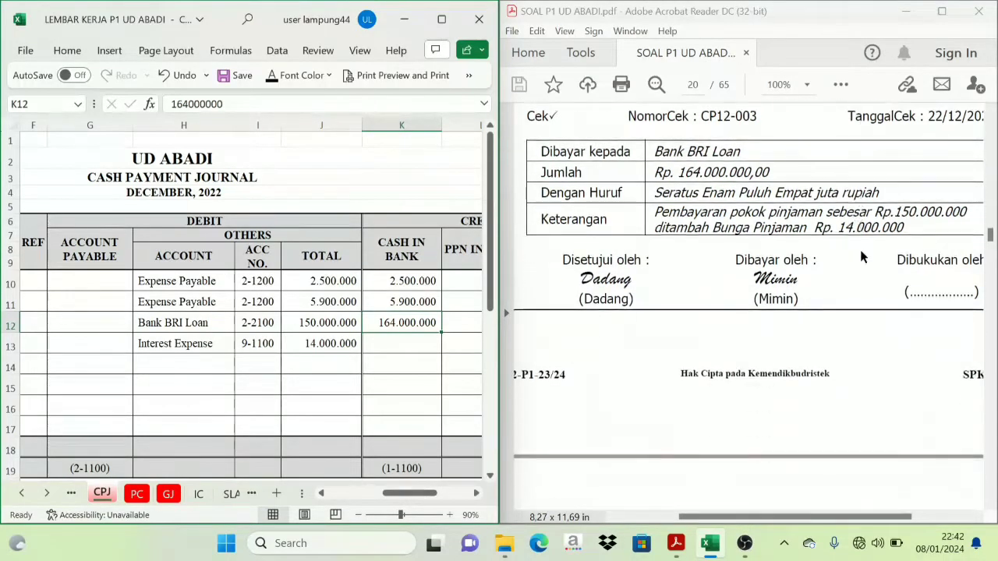
pyautogui.scroll(-6, 857, 248)
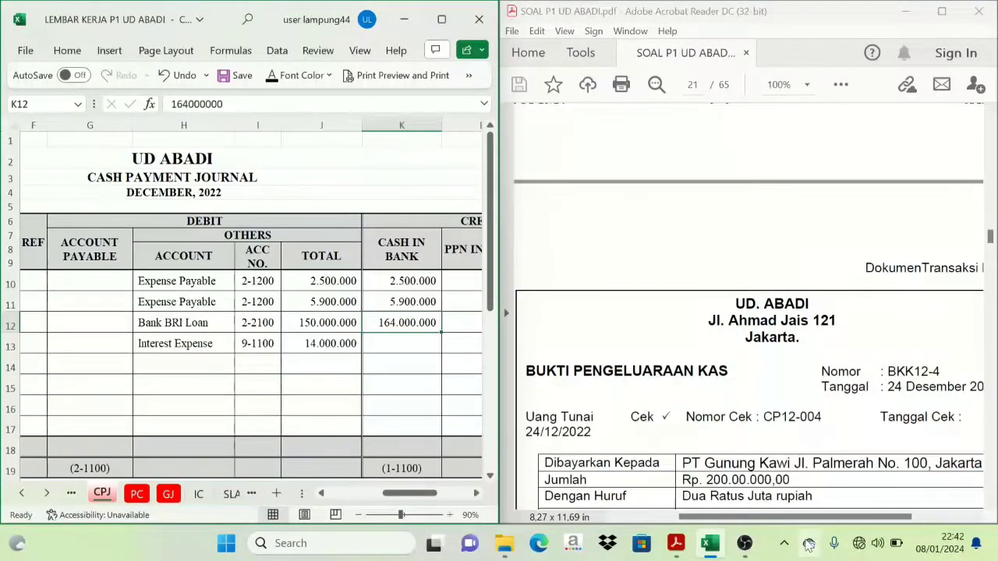
pyautogui.moveTo(810, 515); pyautogui.dragTo(813, 551)
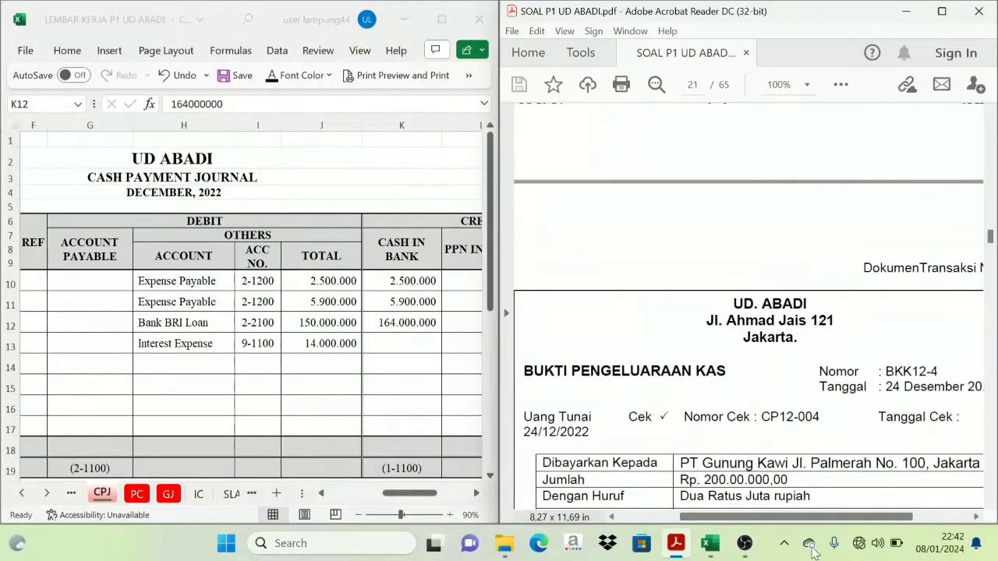
pyautogui.scroll(-2, 786, 388)
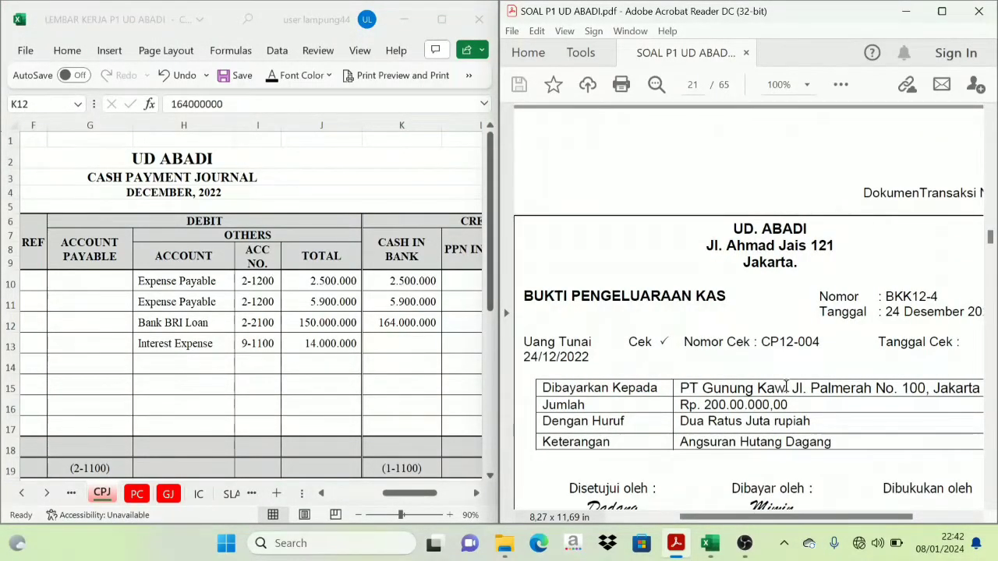
pyautogui.scroll(10, 710, 380)
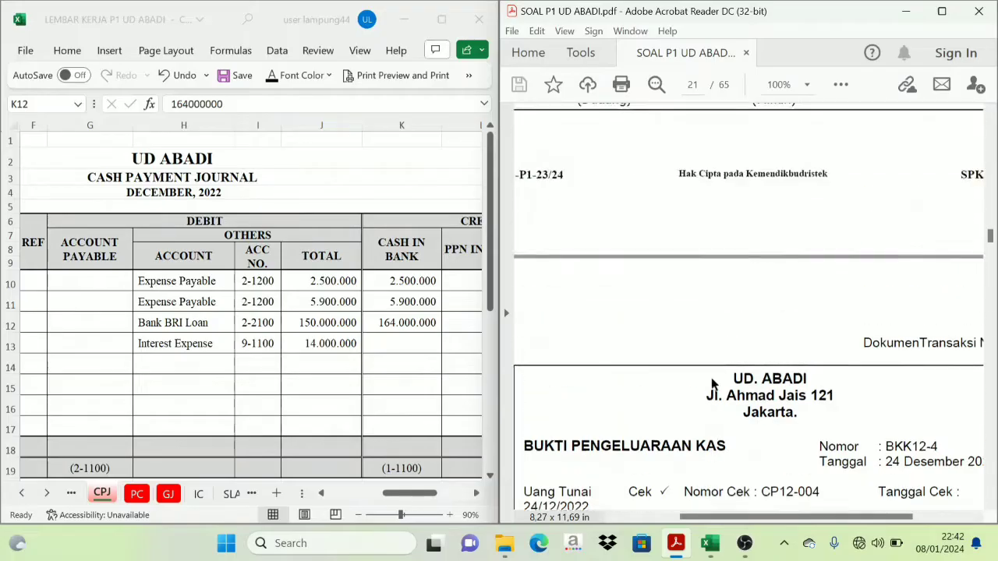
pyautogui.scroll(3, 710, 379)
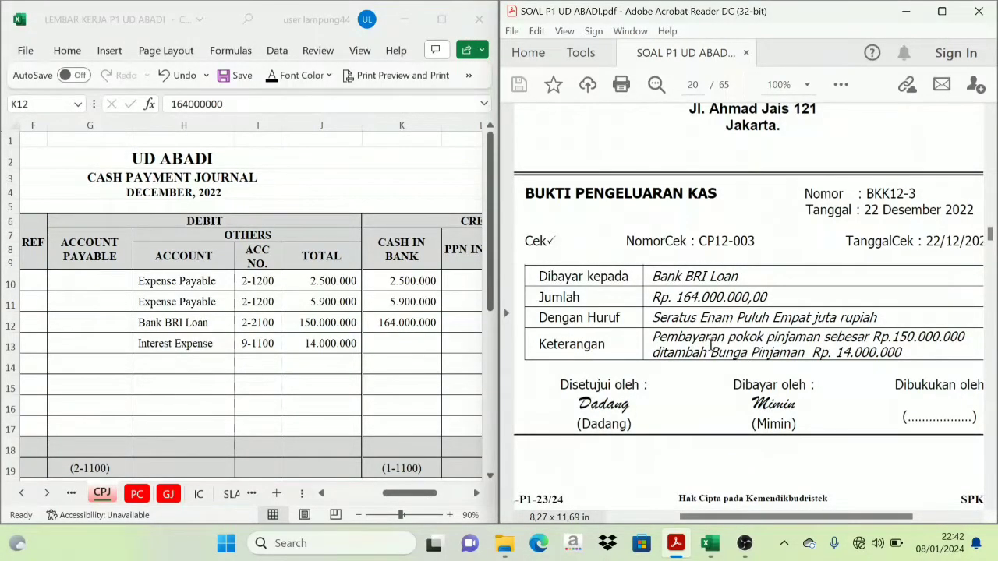
pyautogui.scroll(-1, 711, 345)
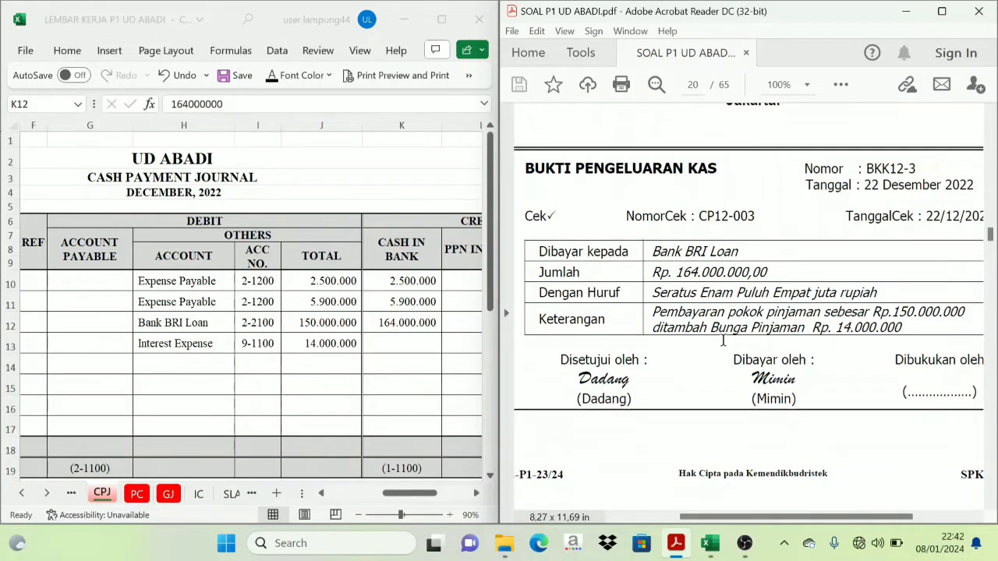
pyautogui.scroll(-10, 724, 342)
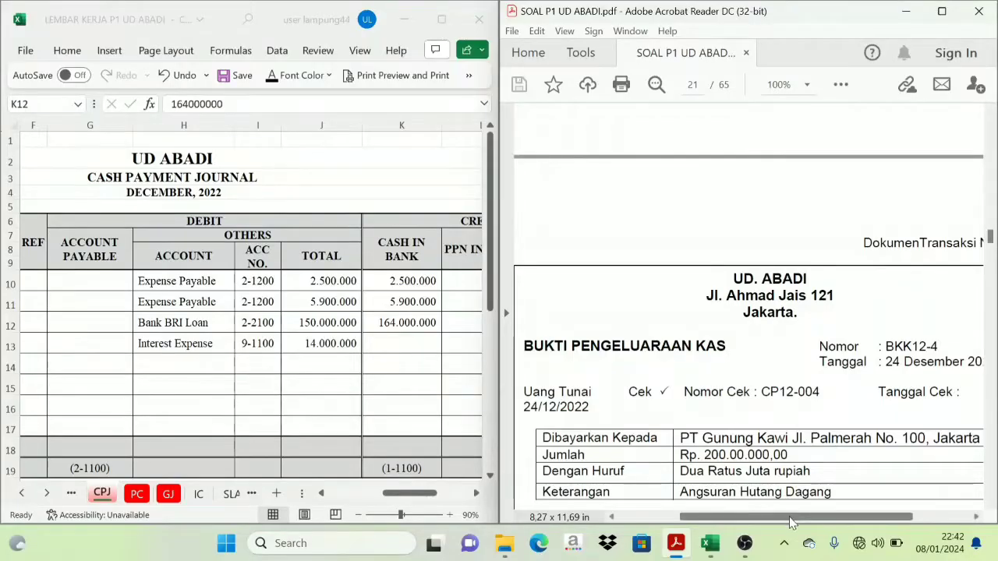
pyautogui.moveTo(793, 517)
pyautogui.mouseDown()
pyautogui.moveTo(853, 525)
pyautogui.moveTo(789, 527)
pyautogui.mouseUp()
pyautogui.scroll(-1, 694, 464)
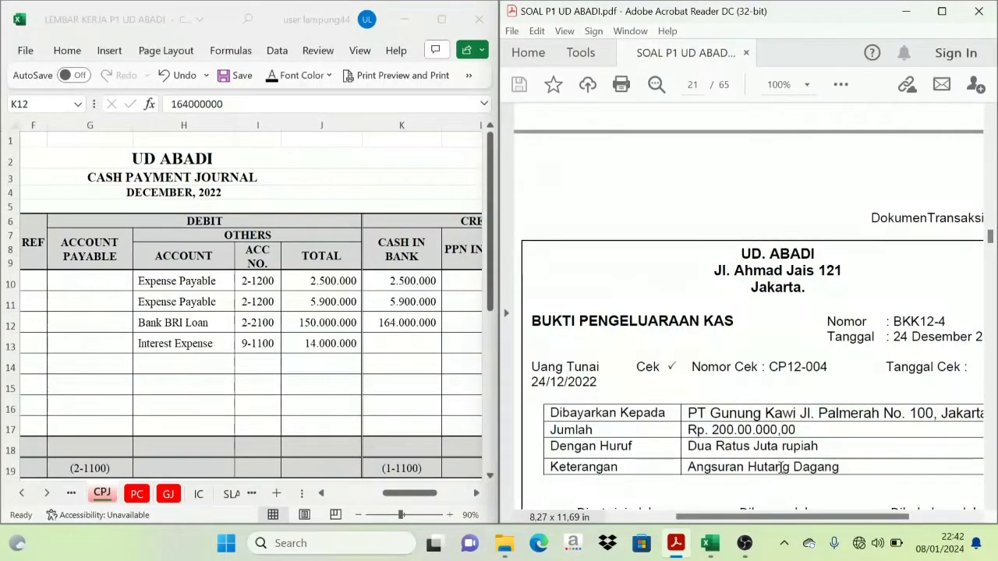
# Apply the font color to row 14's date 24, evidence number BKK12-4, description PT. Gunung Kawi and 200.000.000 Cash in Bank credit
pyautogui.click(413, 496)
pyautogui.moveTo(414, 496); pyautogui.dragTo(365, 496)
pyautogui.scroll(-1, 261, 431)
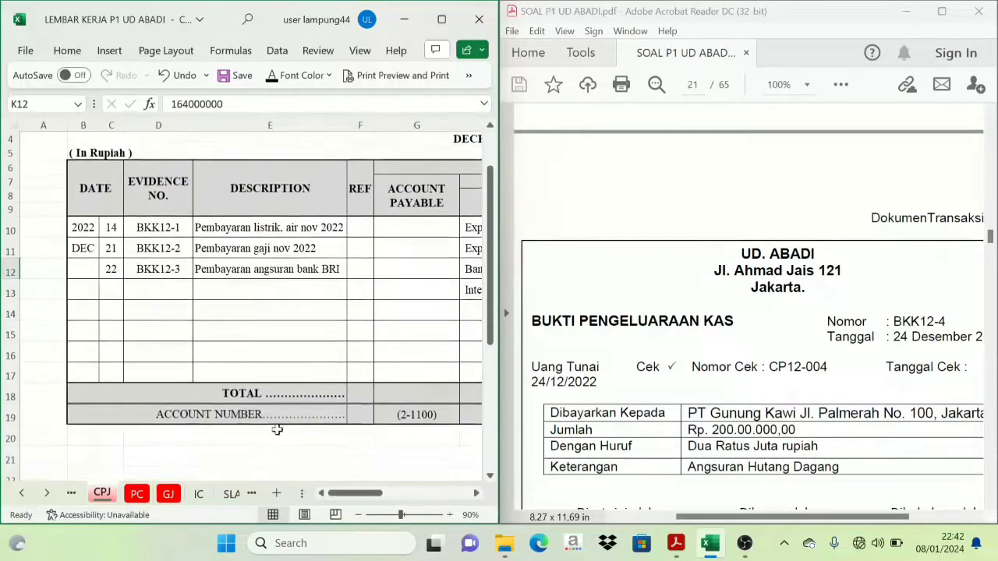
pyautogui.moveTo(111, 310); pyautogui.dragTo(265, 310)
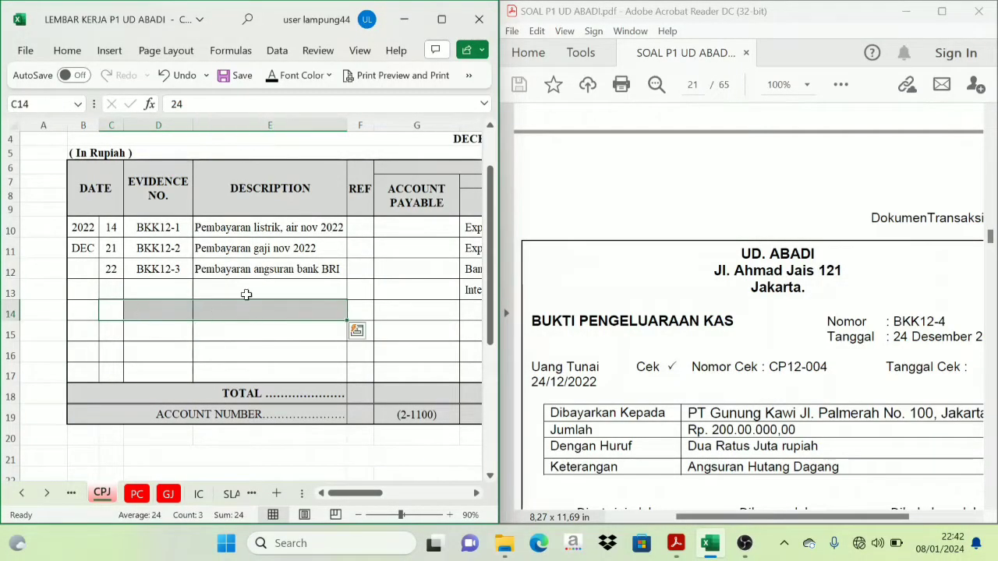
pyautogui.click(273, 76)
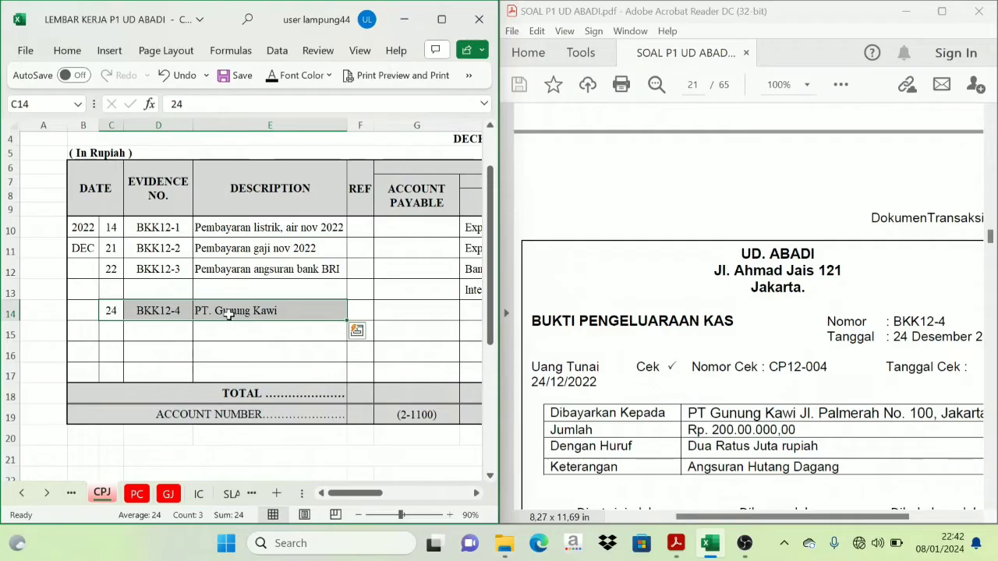
pyautogui.click(262, 314)
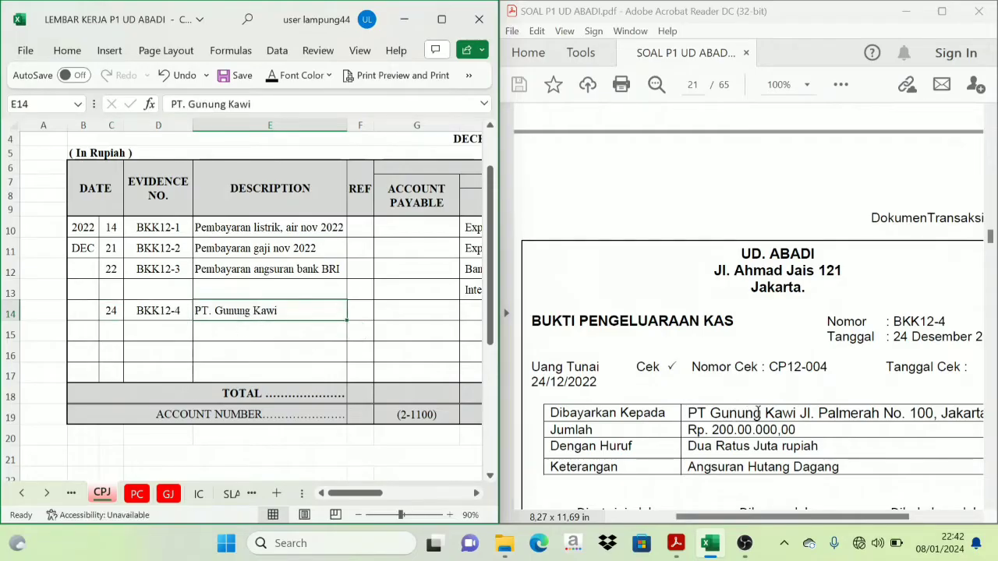
pyautogui.moveTo(352, 502); pyautogui.dragTo(432, 497)
pyautogui.click(279, 307)
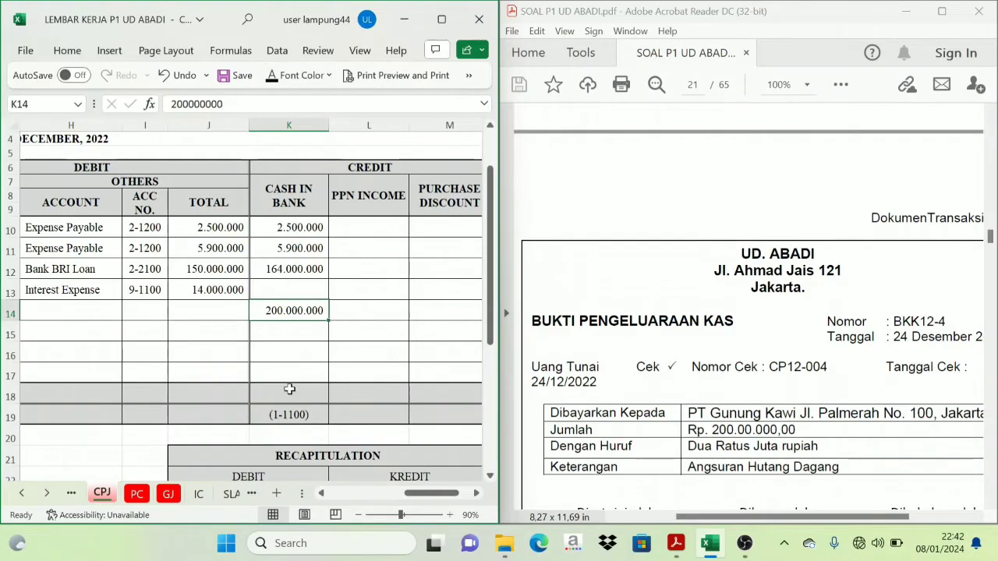
# Apply the font color to row 14's 200.000.000 Account Payable debit in the cash payment journal
pyautogui.moveTo(406, 496); pyautogui.dragTo(406, 493)
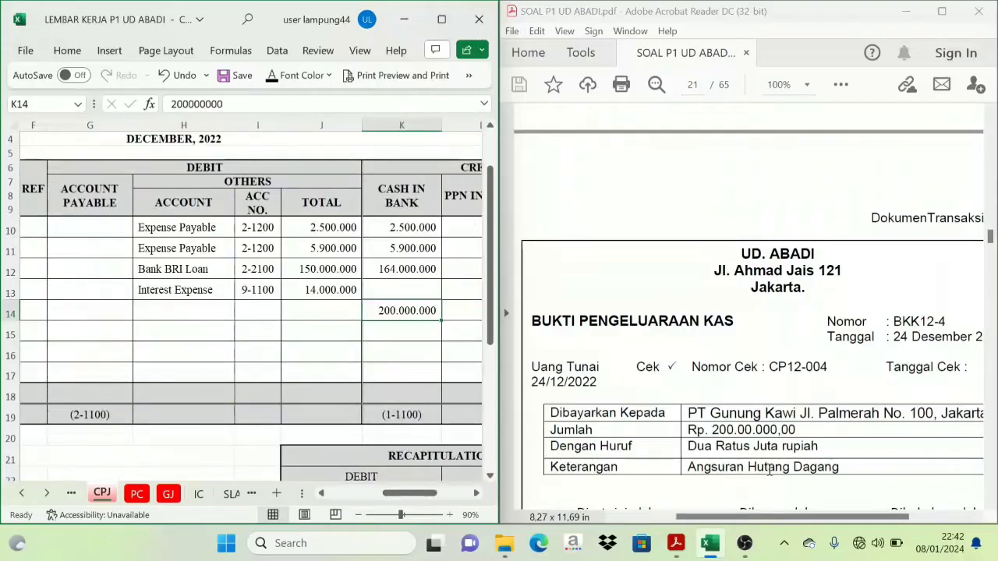
pyautogui.click(322, 493)
pyautogui.click(238, 193)
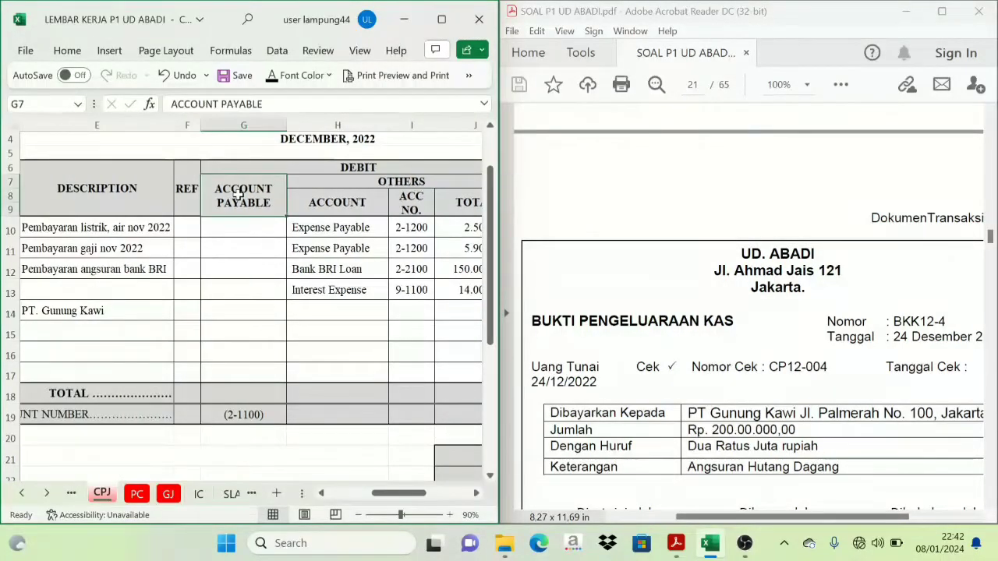
pyautogui.click(249, 306)
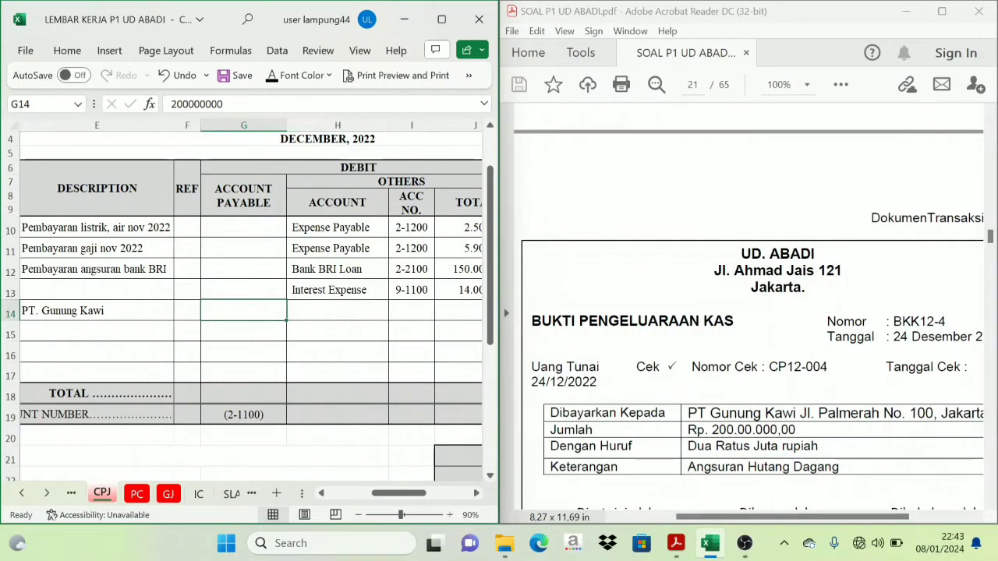
pyautogui.click(271, 79)
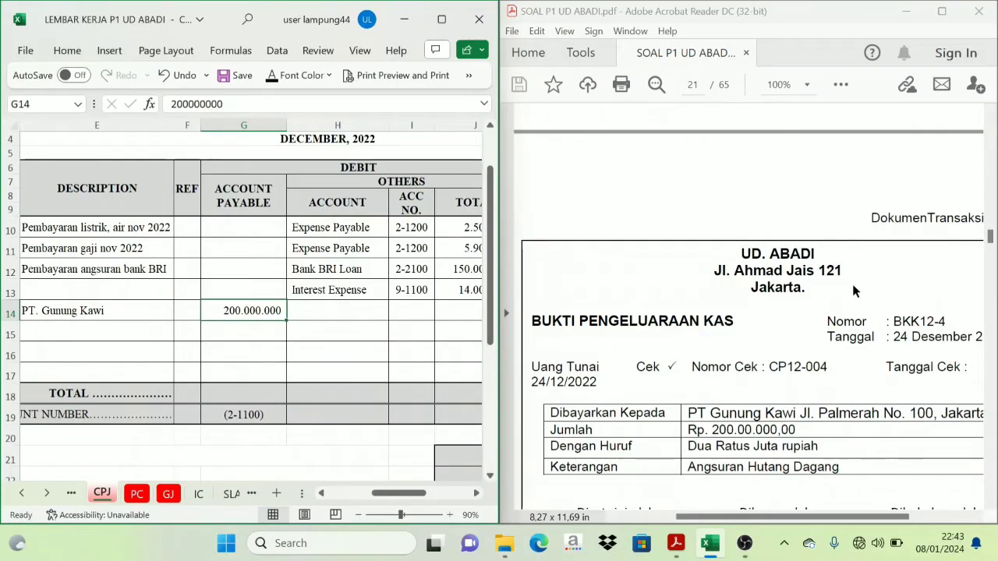
# Compare row 14's Account Payable debit with its Cash in Bank credit and description against voucher BKK12-4
pyautogui.moveTo(871, 514)
pyautogui.mouseDown()
pyautogui.moveTo(893, 515)
pyautogui.moveTo(885, 508)
pyautogui.mouseUp()
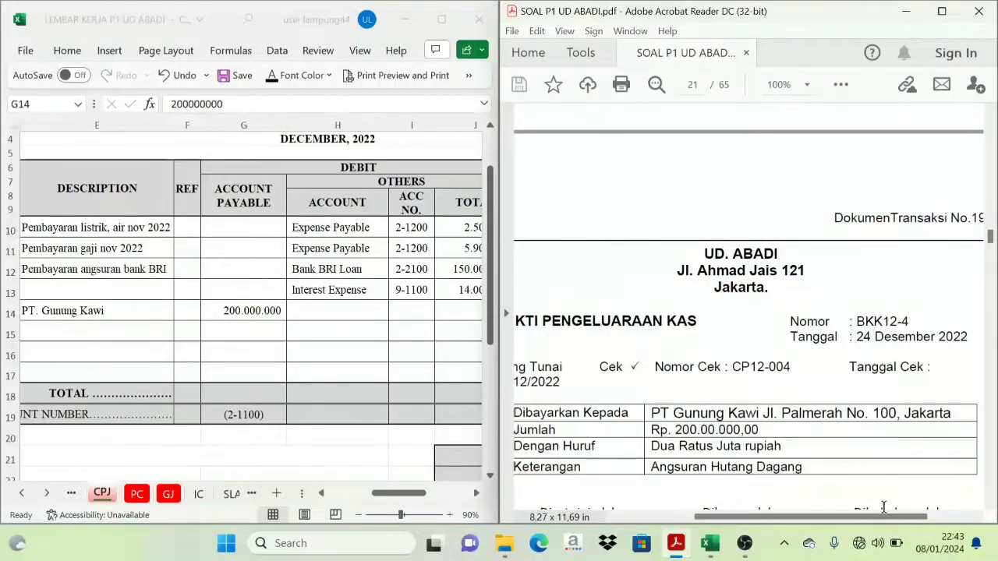
pyautogui.click(265, 310)
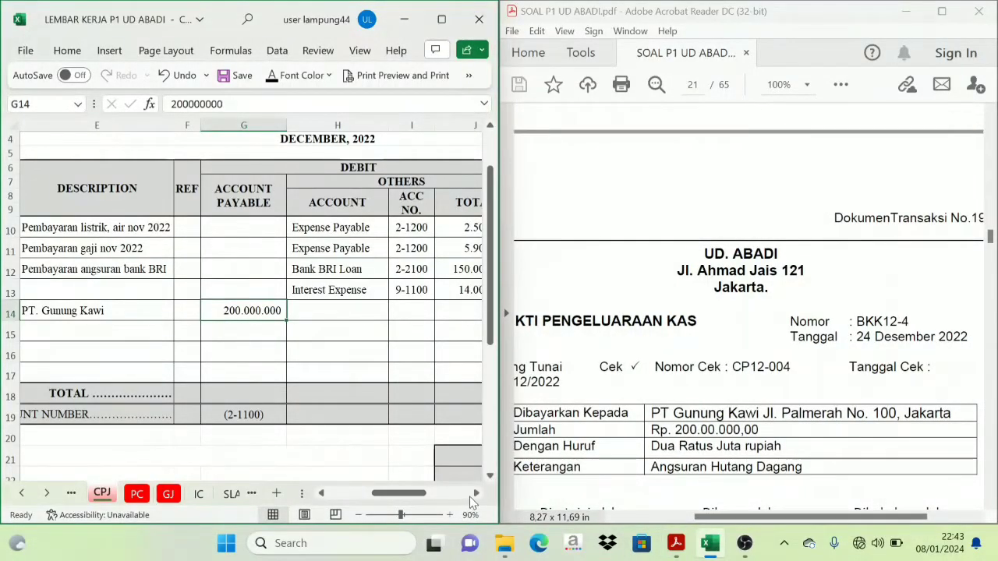
pyautogui.click(477, 493)
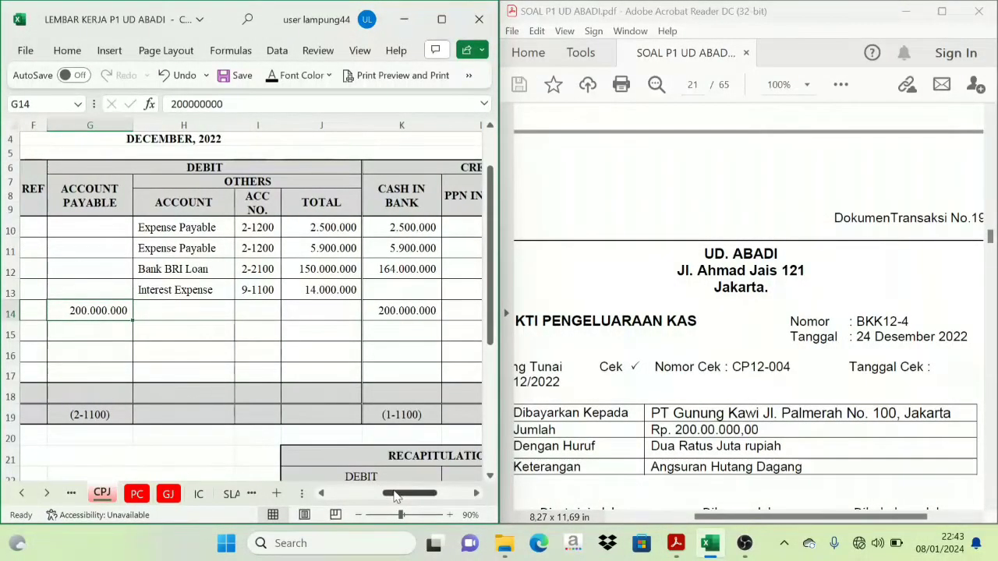
pyautogui.moveTo(398, 496); pyautogui.dragTo(374, 496)
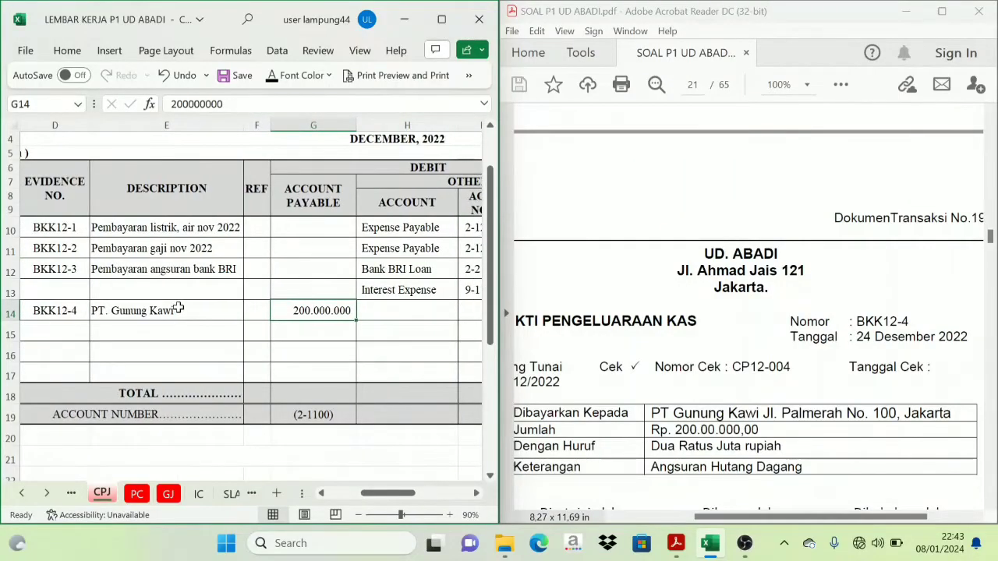
pyautogui.click(476, 493)
pyautogui.click(475, 494)
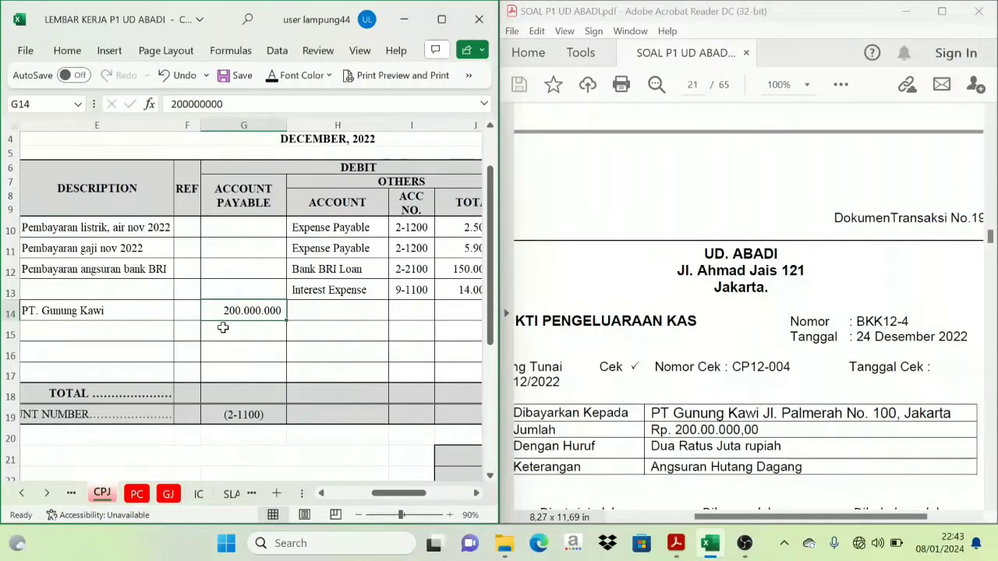
# On the SLAP sheet, apply the font color to PT Gunung Kawi's row 12 date 24, description Cash Payment Journal and ref CPJ
pyautogui.click(47, 493)
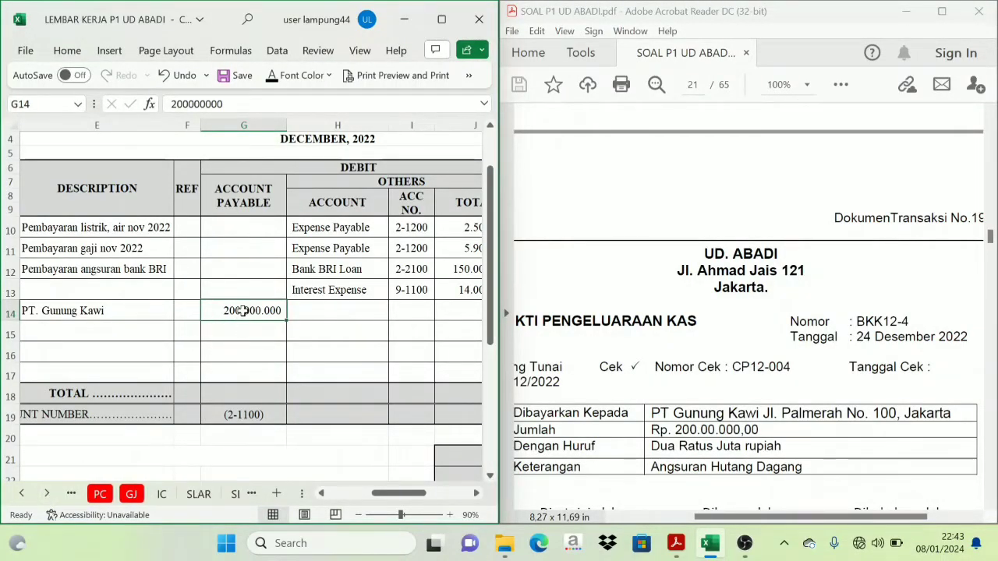
pyautogui.click(236, 495)
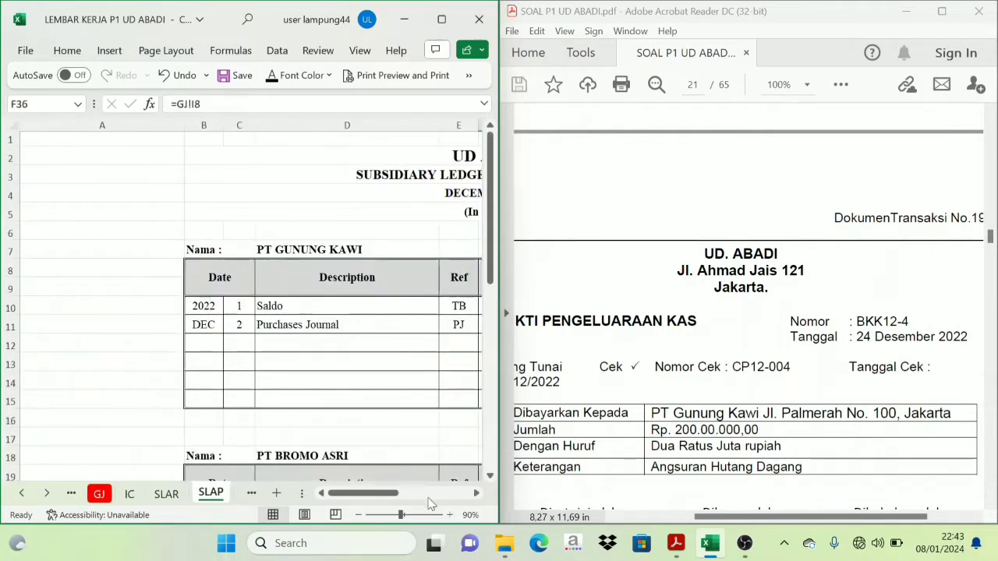
pyautogui.moveTo(394, 493); pyautogui.dragTo(405, 494)
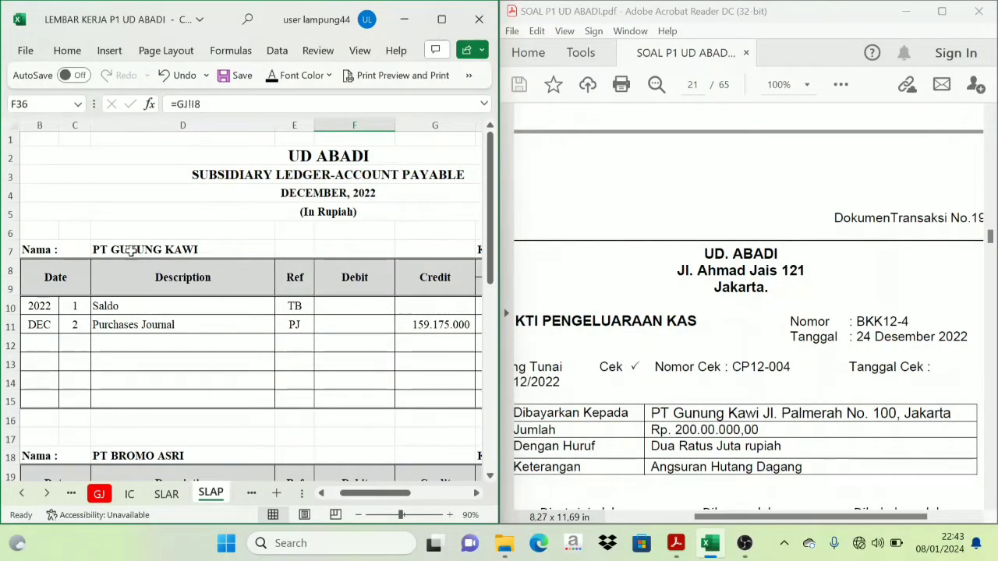
pyautogui.click(106, 251)
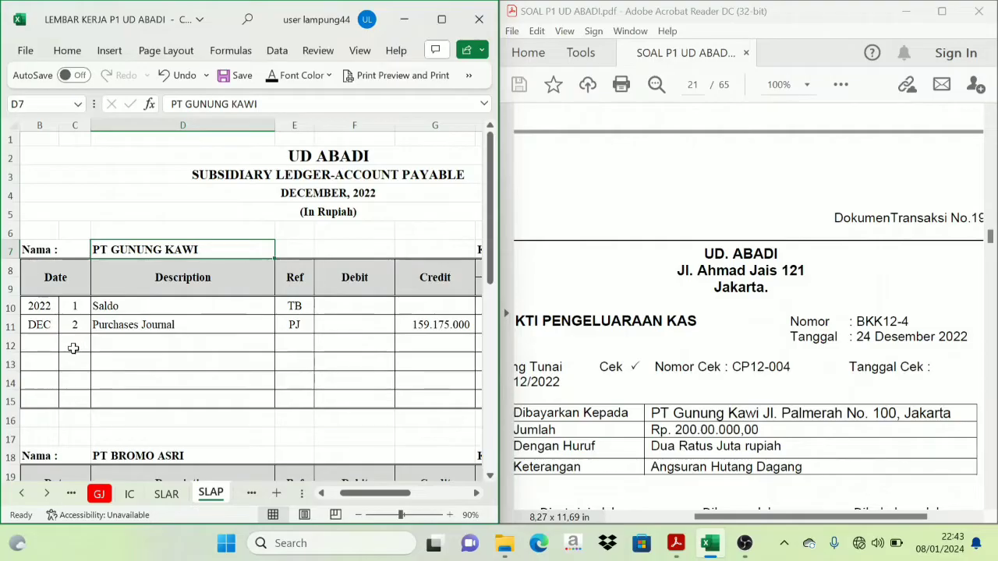
pyautogui.moveTo(79, 349); pyautogui.dragTo(292, 348)
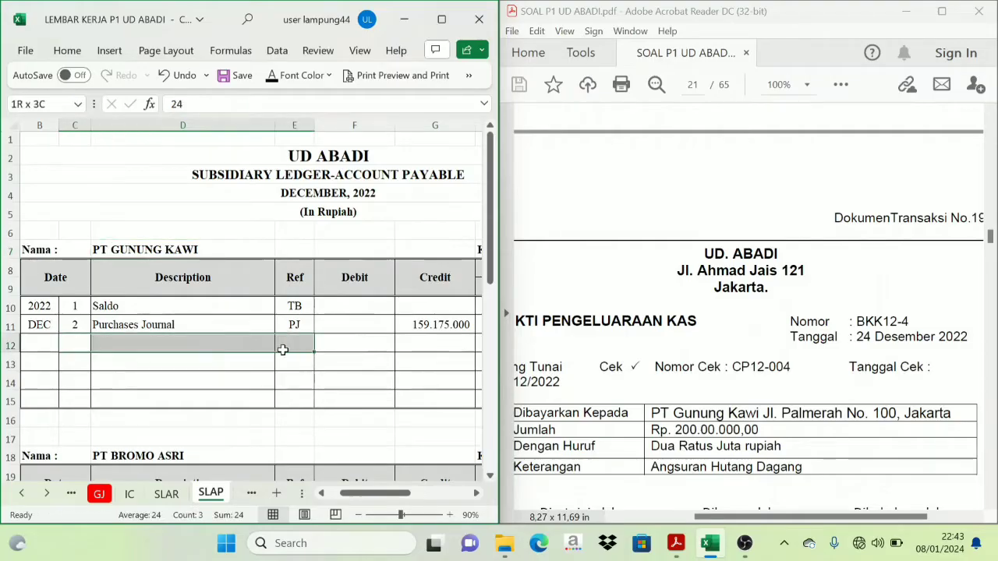
pyautogui.click(273, 76)
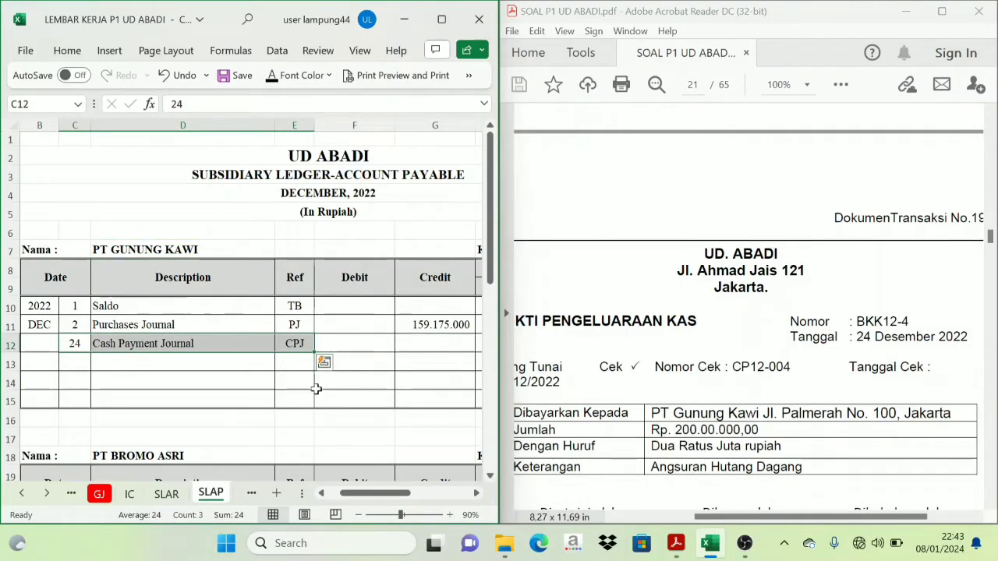
# Locate the payable debit in CPJ cell G14, then apply the font color to its 200.000.000 posting (=CPJ!G14) in SLAP cell F12
pyautogui.click(21, 493)
pyautogui.click(21, 493)
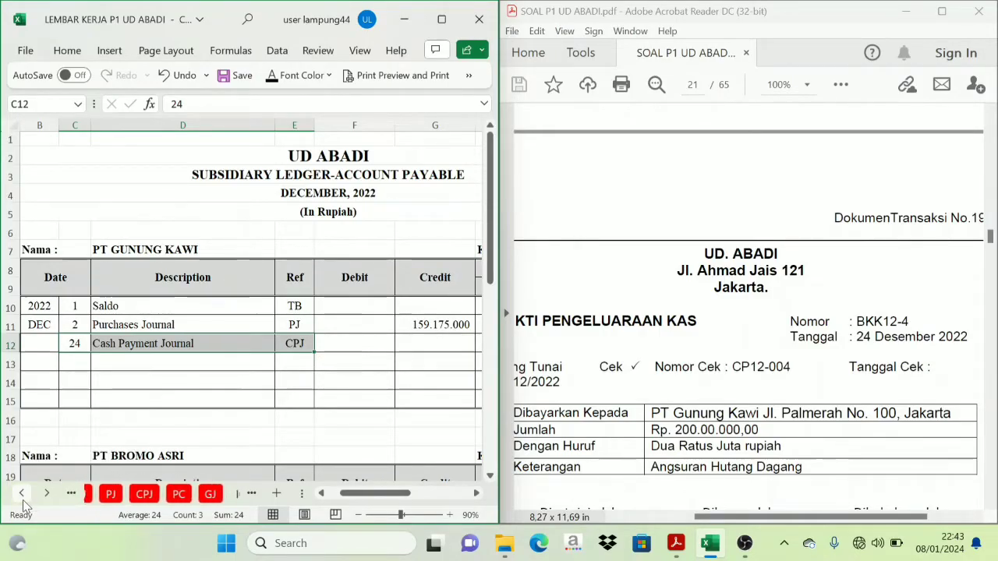
pyautogui.click(21, 493)
pyautogui.click(168, 493)
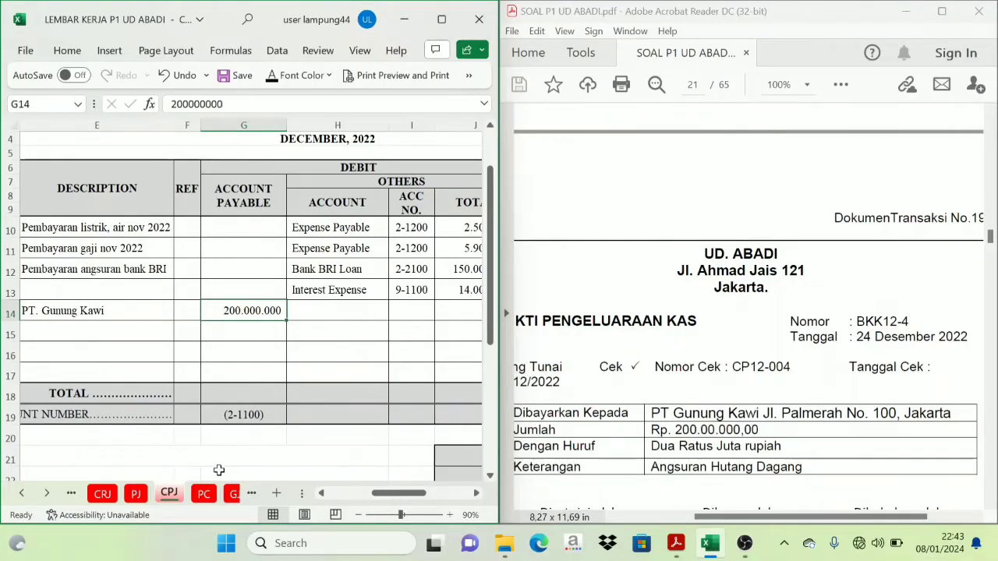
pyautogui.click(47, 493)
pyautogui.click(47, 493)
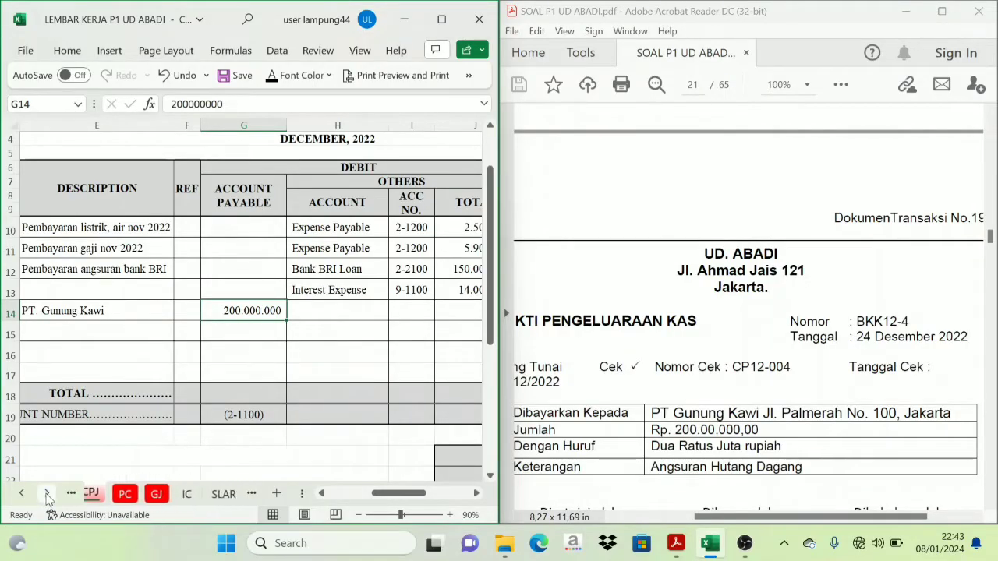
pyautogui.click(46, 493)
pyautogui.click(218, 494)
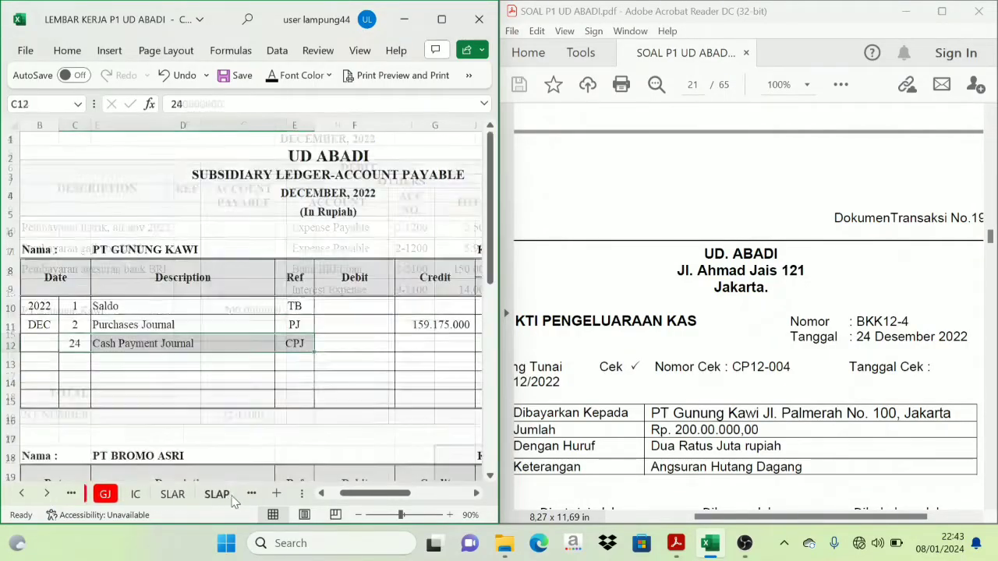
pyautogui.click(352, 347)
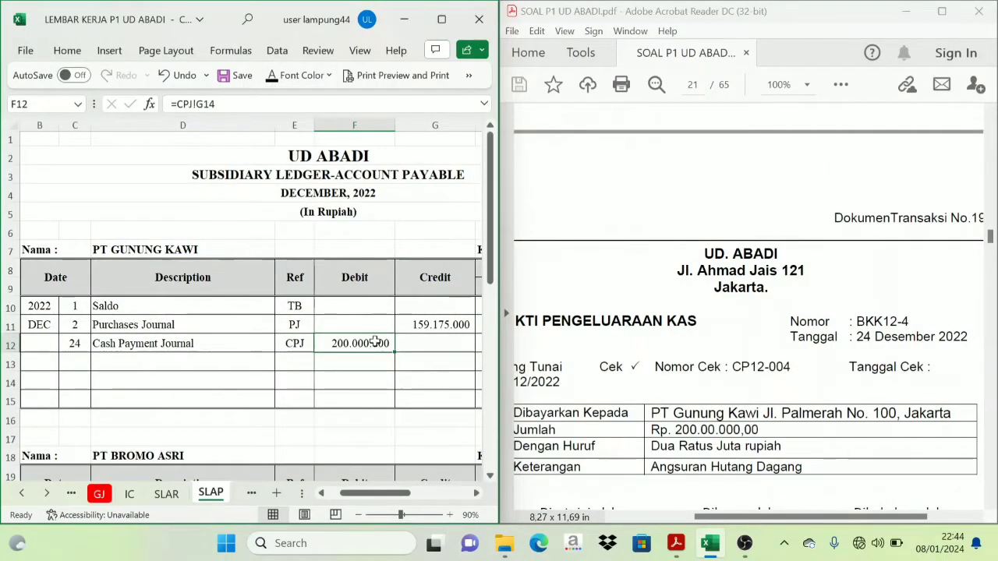
# Examine the Debit and Balance columns of PT Gunung Kawi's ledger to see how the payment affects the credit balance
pyautogui.click(478, 495)
pyautogui.click(479, 494)
pyautogui.click(478, 493)
pyautogui.click(477, 494)
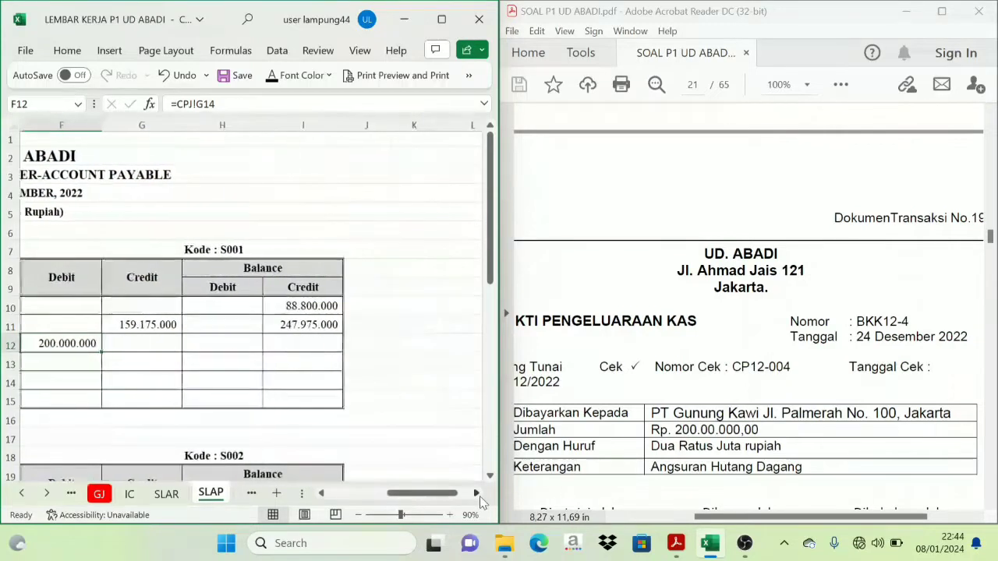
pyautogui.click(257, 277)
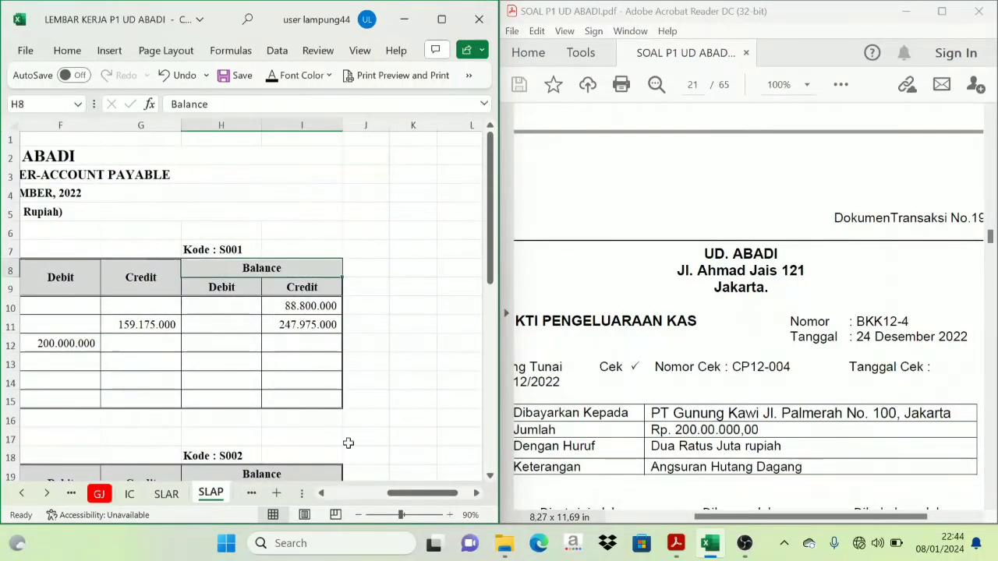
pyautogui.click(320, 493)
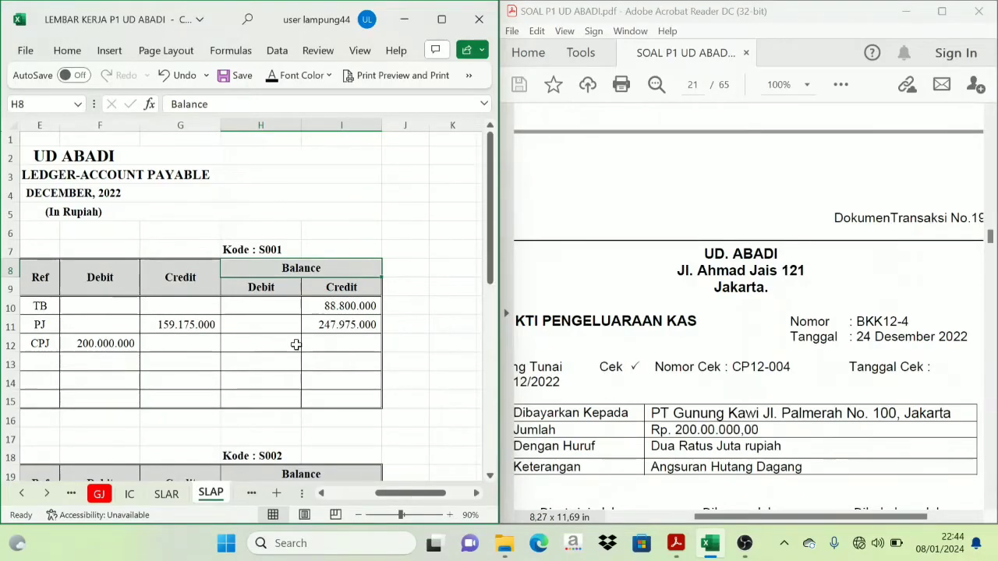
pyautogui.click(104, 347)
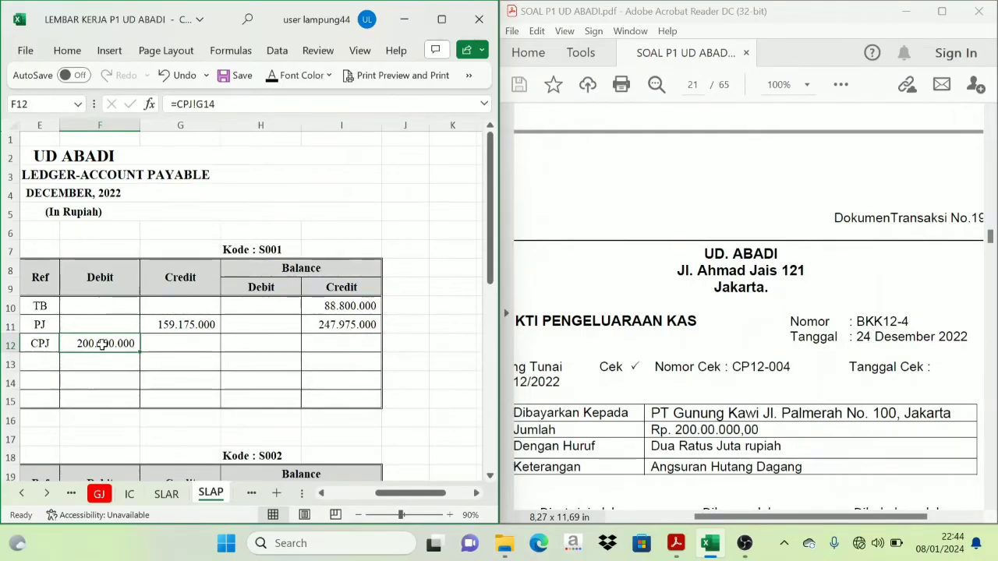
pyautogui.click(345, 287)
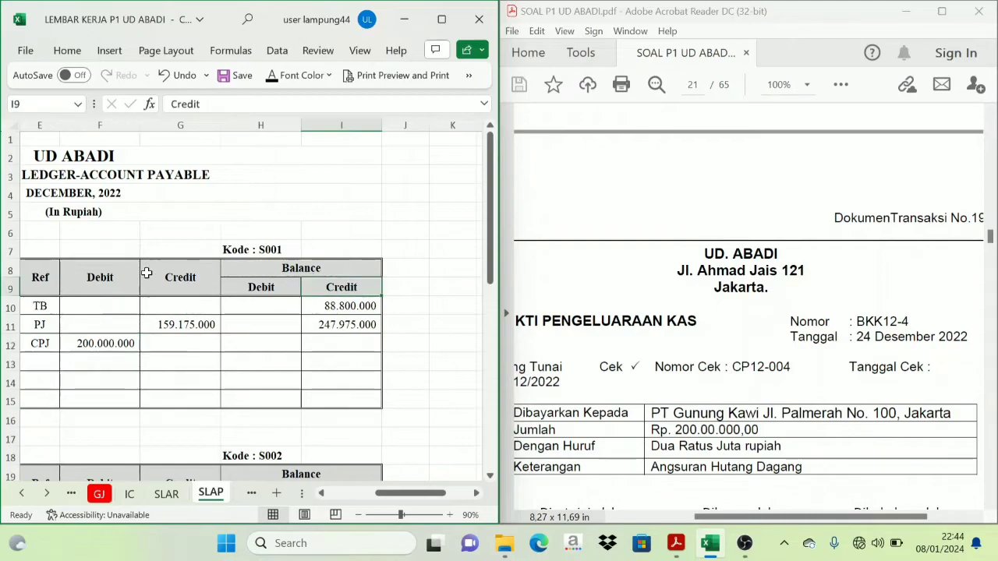
pyautogui.click(91, 279)
# Apply the font color to PT Gunung Kawi's row 12 credit balance, the previous balance minus the payment (=I11-F12)
pyautogui.click(341, 312)
pyautogui.click(346, 326)
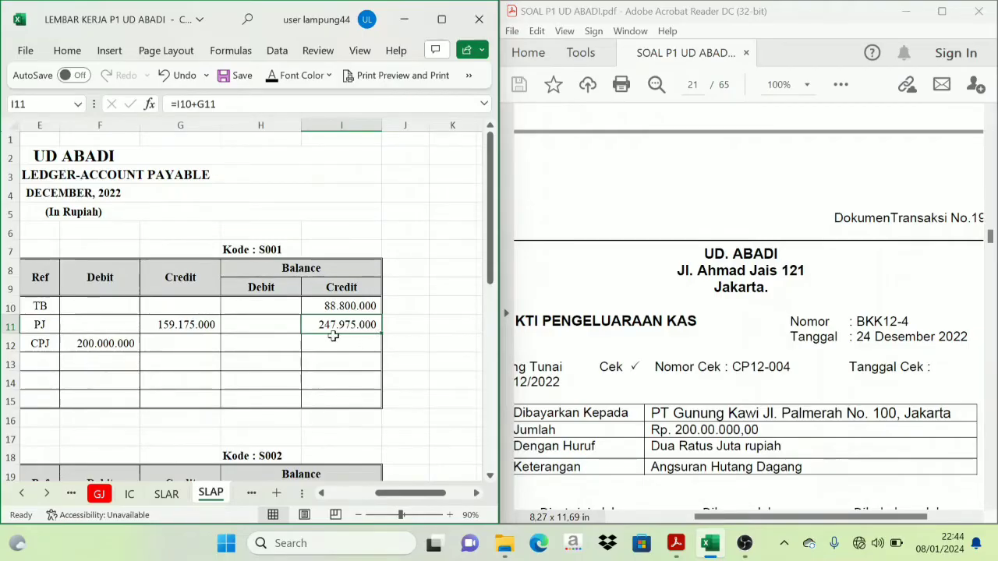
pyautogui.click(101, 352)
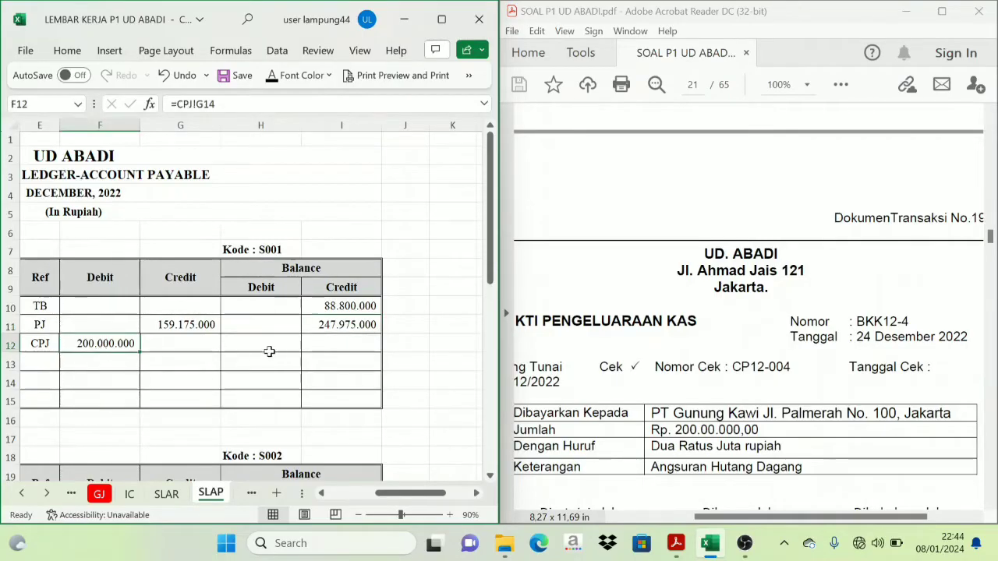
pyautogui.click(319, 345)
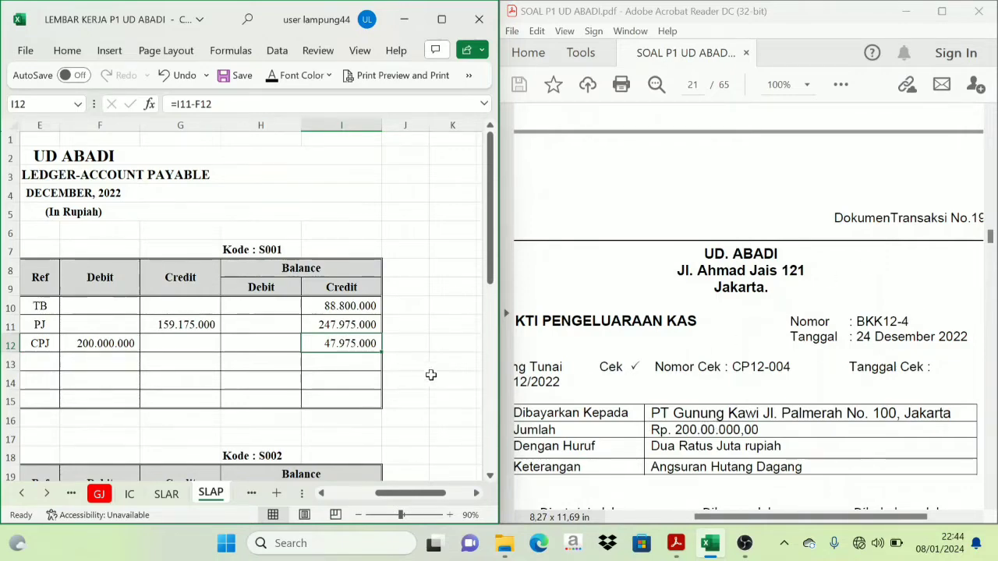
# Review voucher BKK12-4 against its CPJ entry and its posting in PT Gunung Kawi's ledger on the SLAP sheet
pyautogui.moveTo(732, 519); pyautogui.dragTo(704, 528)
pyautogui.scroll(-2, 729, 396)
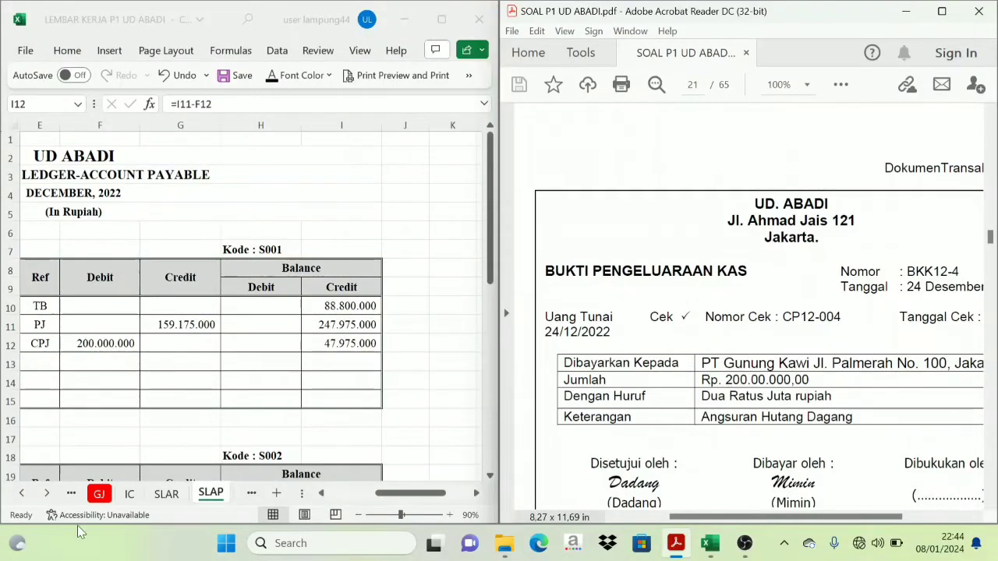
pyautogui.click(21, 492)
pyautogui.click(21, 492)
pyautogui.click(21, 492)
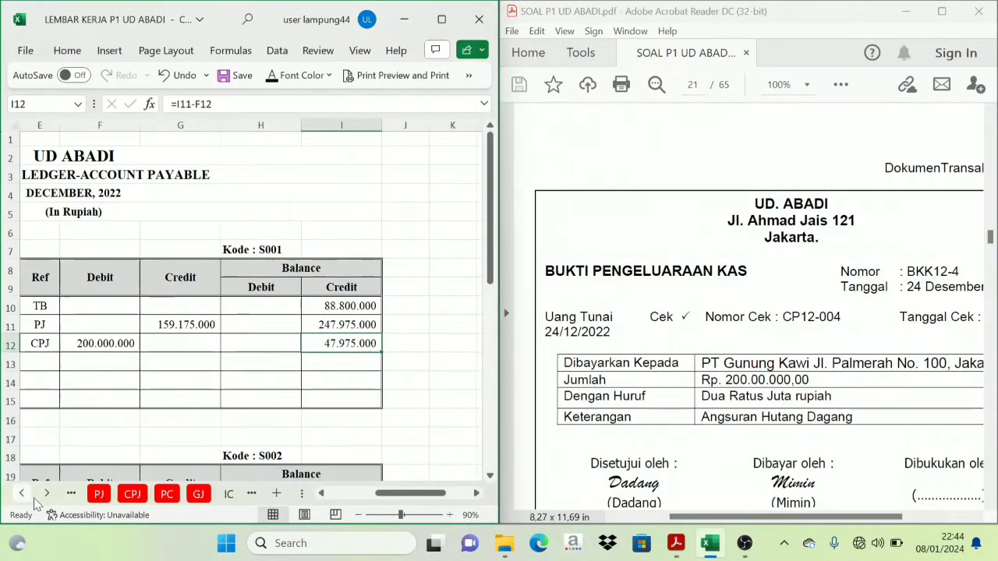
pyautogui.click(131, 499)
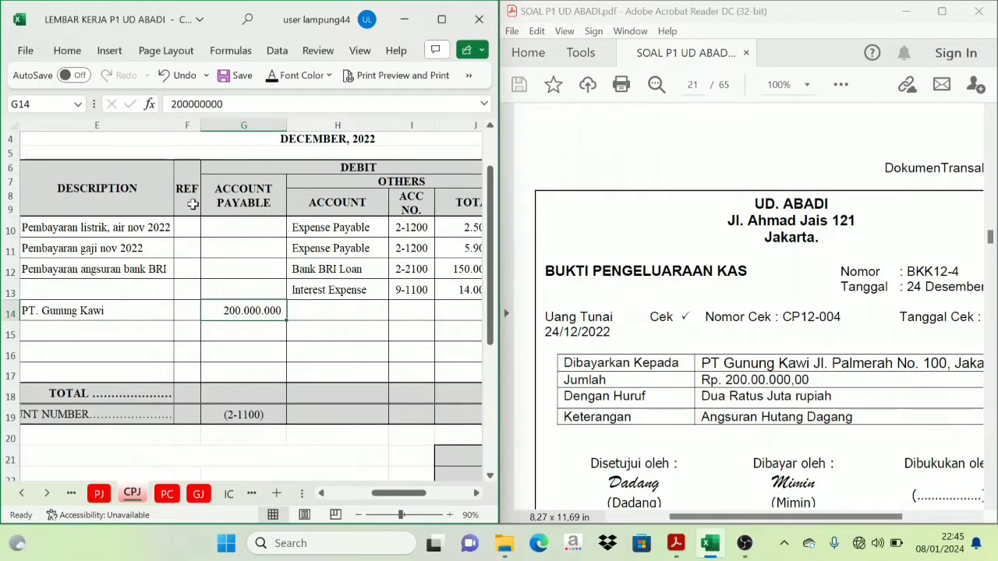
pyautogui.click(46, 494)
pyautogui.click(45, 496)
pyautogui.click(211, 493)
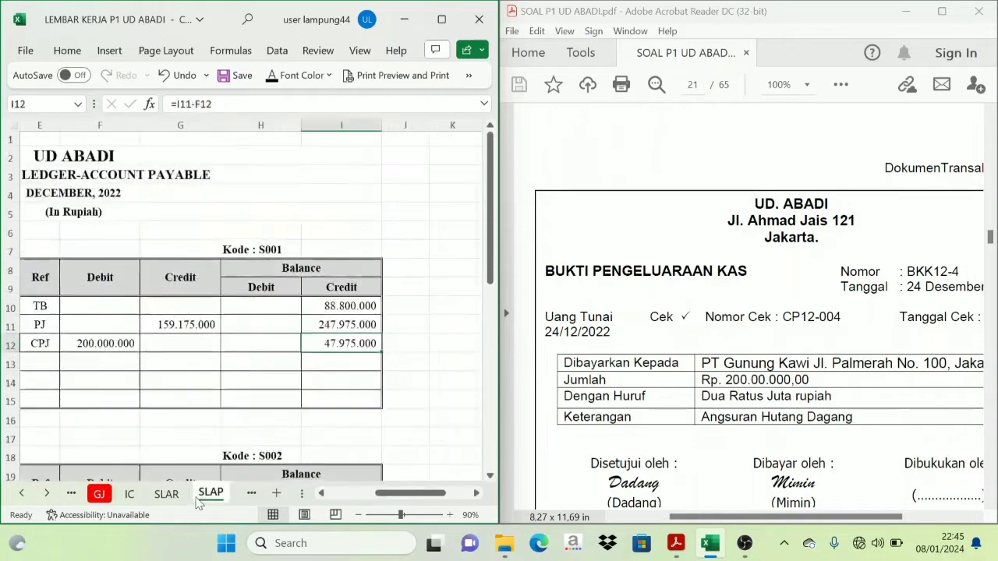
pyautogui.moveTo(413, 494); pyautogui.dragTo(389, 494)
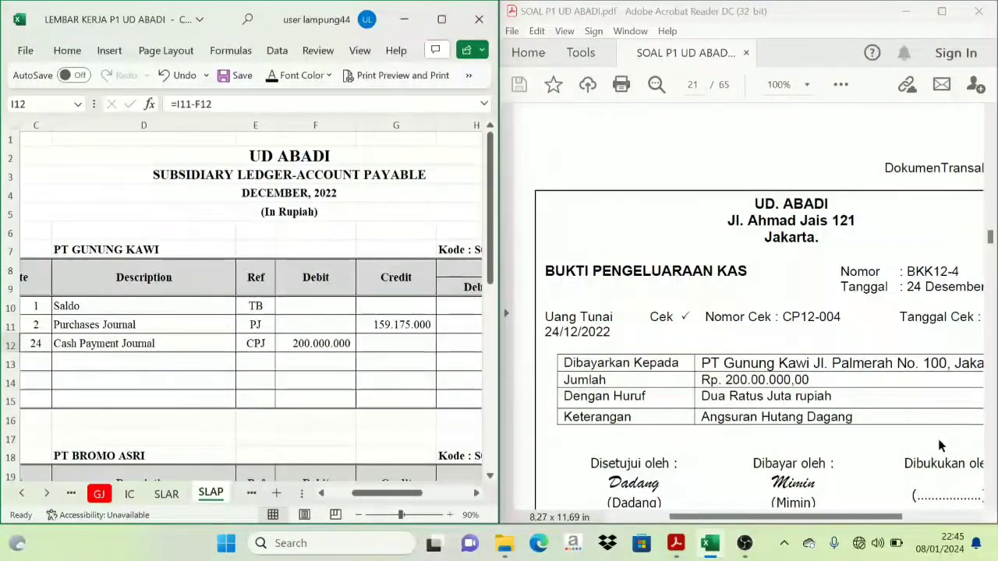
# Review the next cash payment voucher, BKK12-5 for PT Bromo Asri, in the PDF
pyautogui.moveTo(870, 512)
pyautogui.mouseDown()
pyautogui.moveTo(937, 511)
pyautogui.moveTo(875, 512)
pyautogui.mouseUp()
pyautogui.scroll(-10, 849, 427)
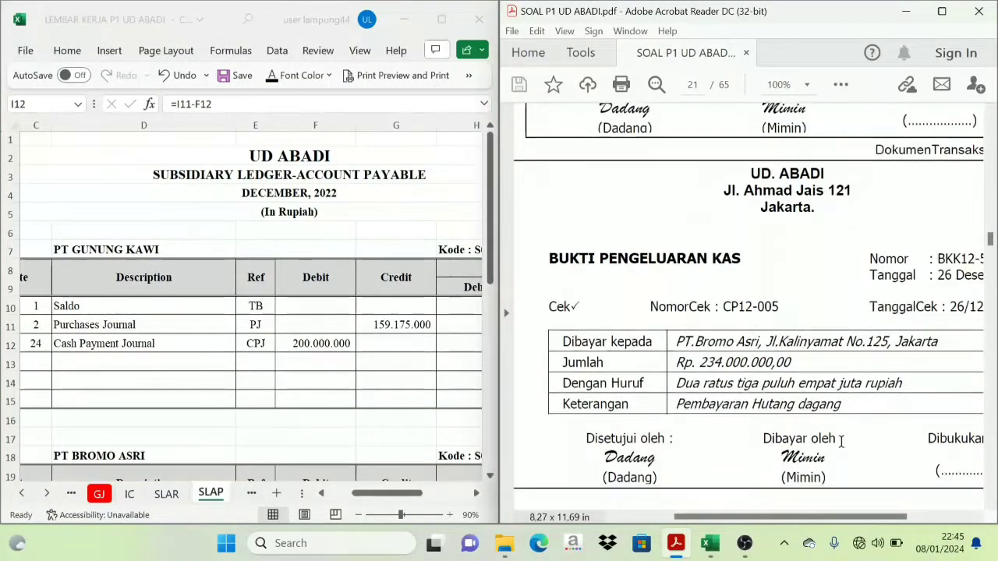
pyautogui.moveTo(825, 517)
pyautogui.mouseDown()
pyautogui.moveTo(865, 517)
pyautogui.moveTo(844, 531)
pyautogui.moveTo(836, 519)
pyautogui.mouseUp()
pyautogui.scroll(2, 809, 464)
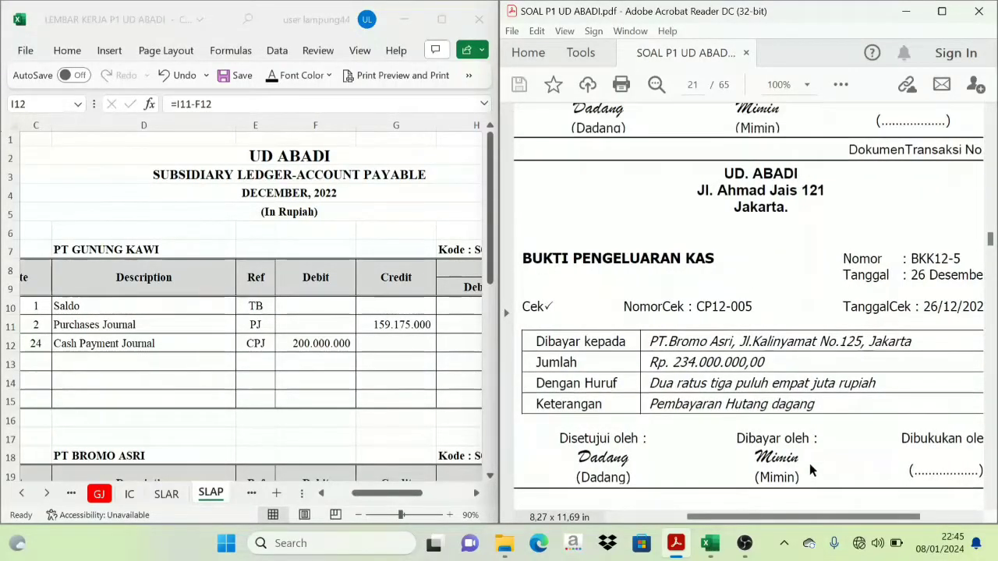
# On the CPJ sheet, apply the font color to row 15's date 26, evidence number BKK12-5 and description PT. Bromo Asri
pyautogui.scroll(1, 810, 464)
pyautogui.scroll(-3, 729, 361)
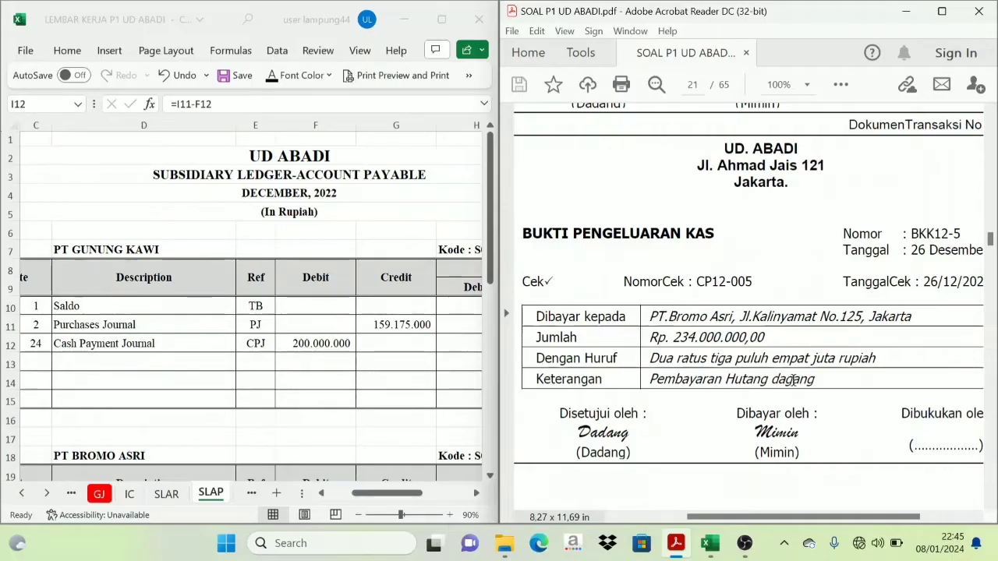
pyautogui.click(21, 494)
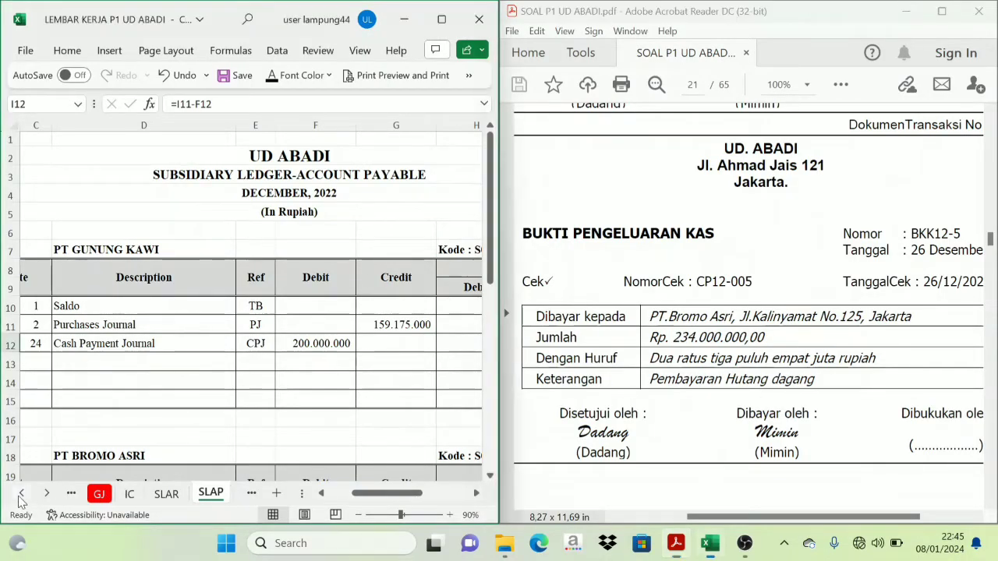
pyautogui.click(21, 494)
pyautogui.click(21, 493)
pyautogui.click(137, 498)
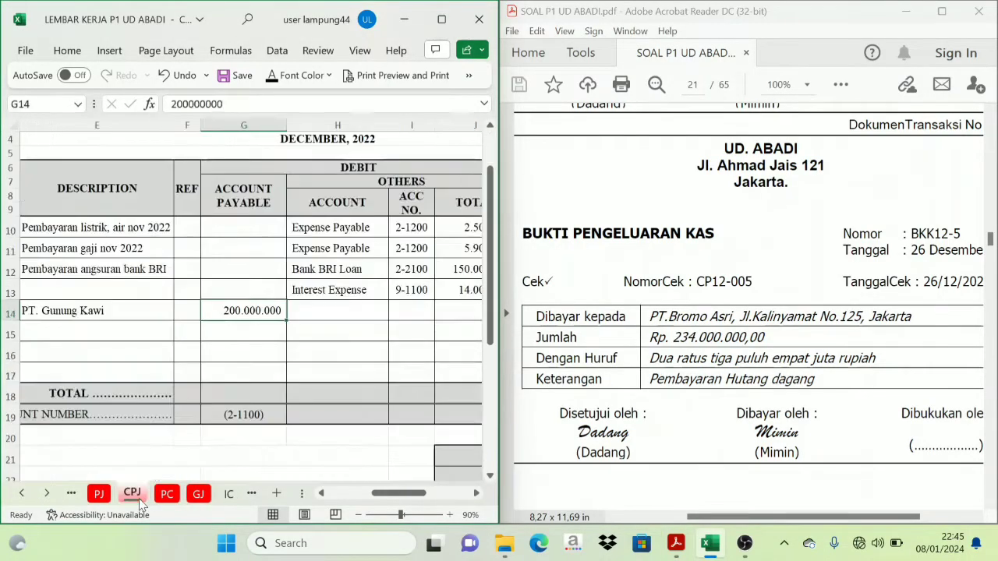
pyautogui.scroll(1, 398, 306)
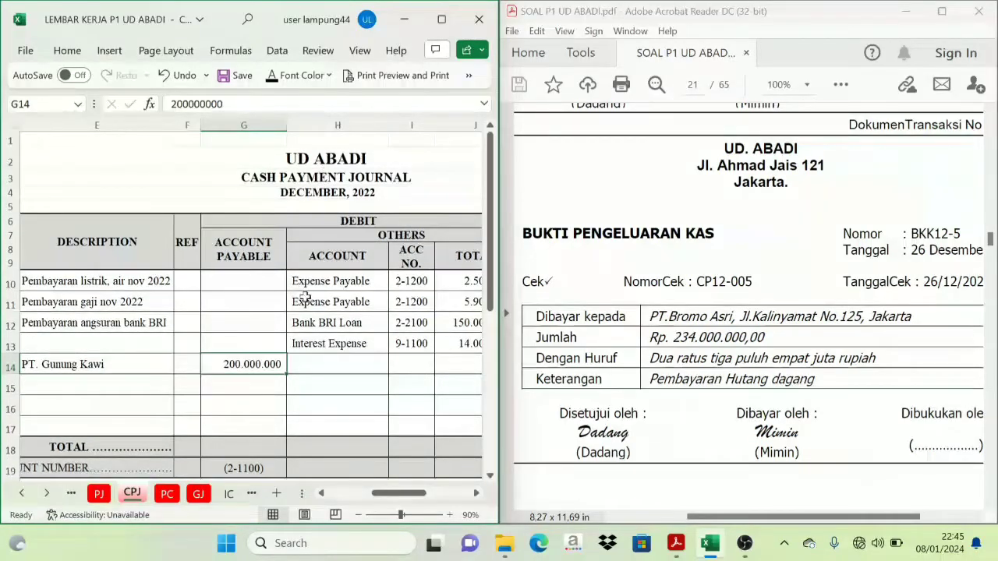
pyautogui.moveTo(425, 500); pyautogui.dragTo(393, 500)
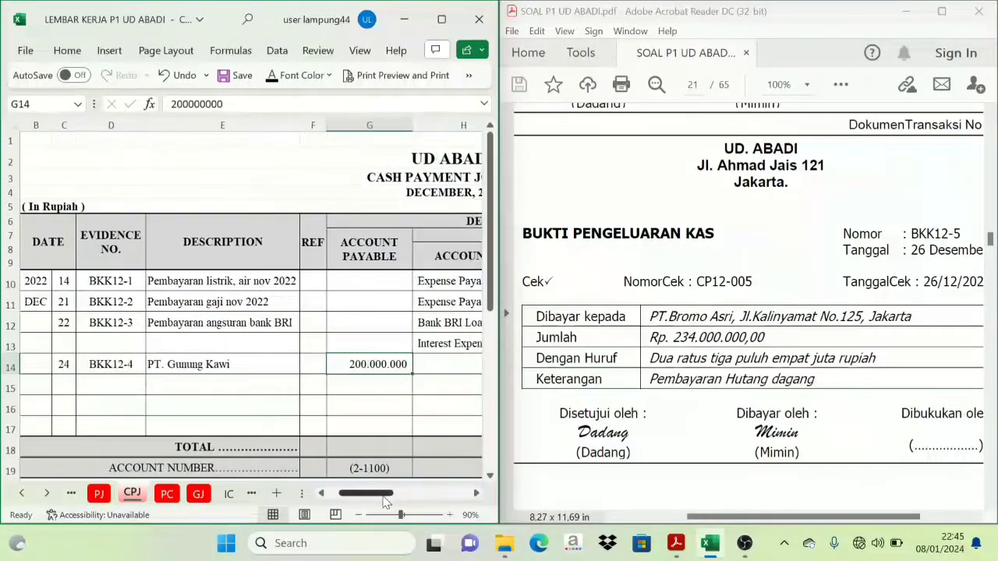
pyautogui.moveTo(64, 385); pyautogui.dragTo(179, 382)
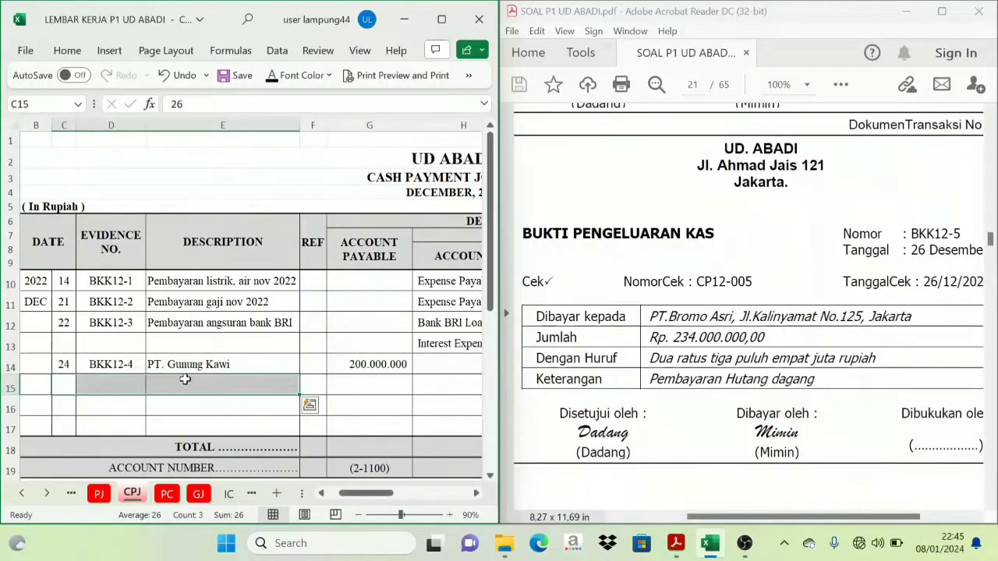
pyautogui.click(283, 78)
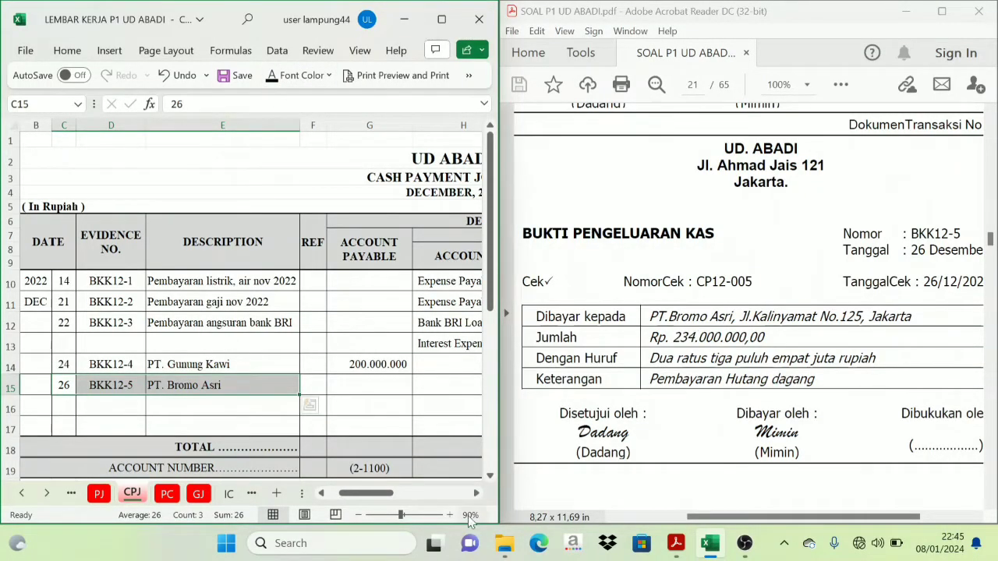
# Record voucher BKK12-5's cash in bank credit of 234.000.000 in K15 of the cash payment journal, applying the font color
pyautogui.hscroll(4, 466, 496)
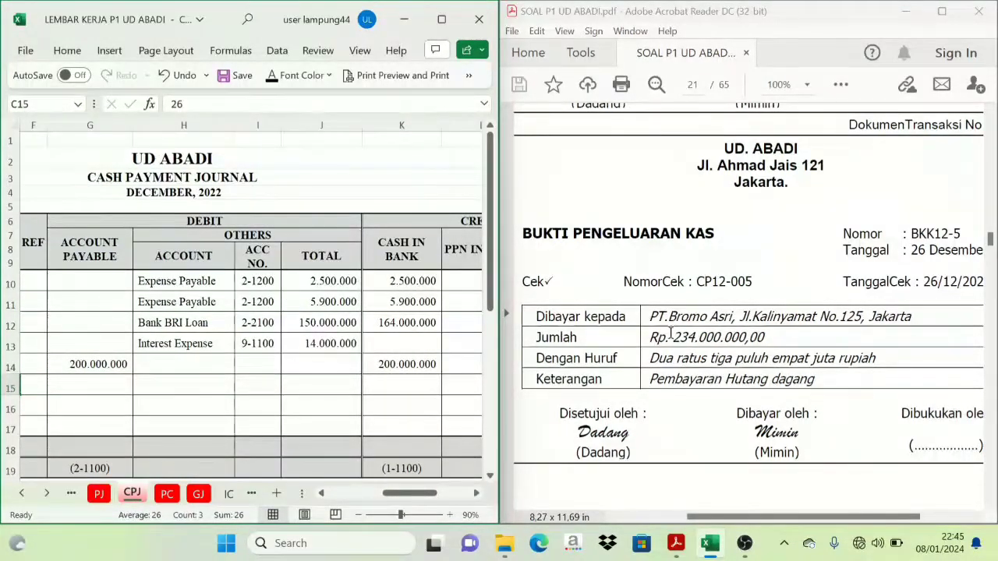
pyautogui.moveTo(772, 348); pyautogui.dragTo(674, 337)
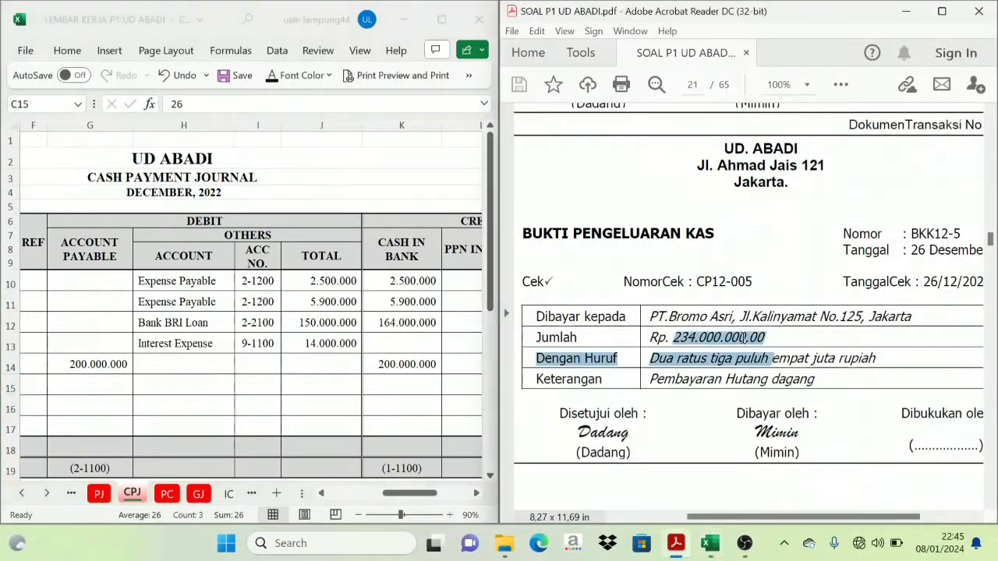
pyautogui.click(714, 338)
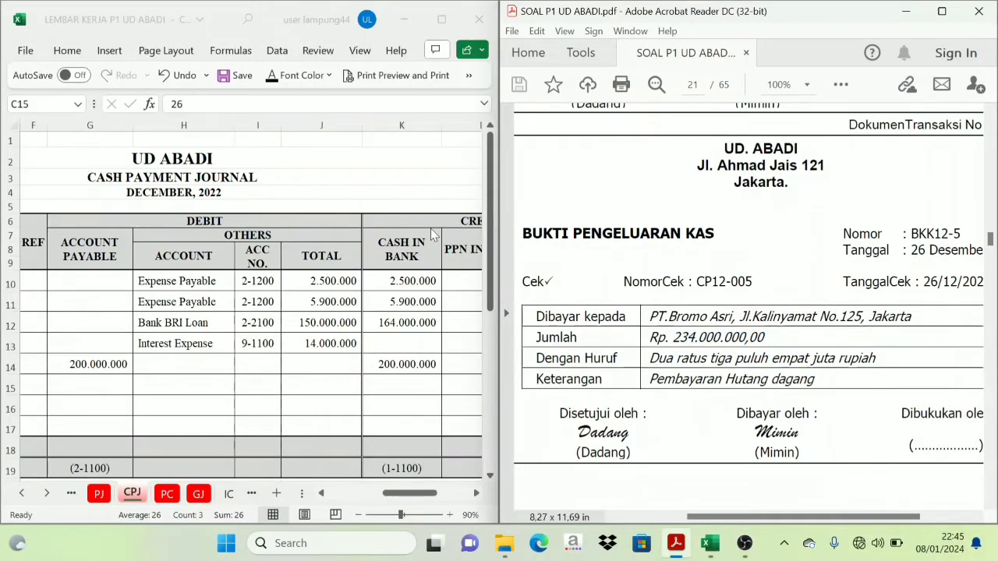
pyautogui.doubleClick(408, 381)
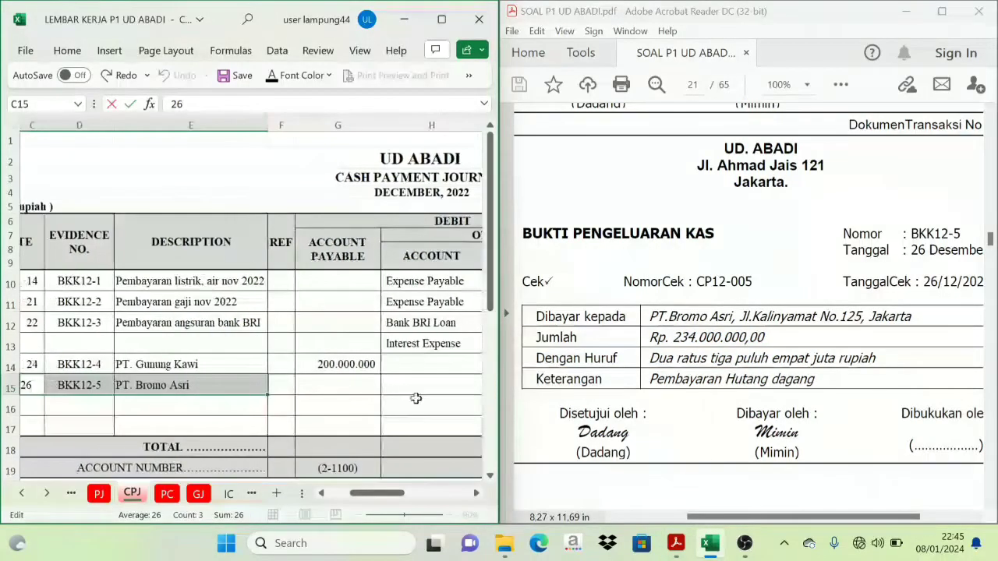
pyautogui.hscroll(4, 465, 481)
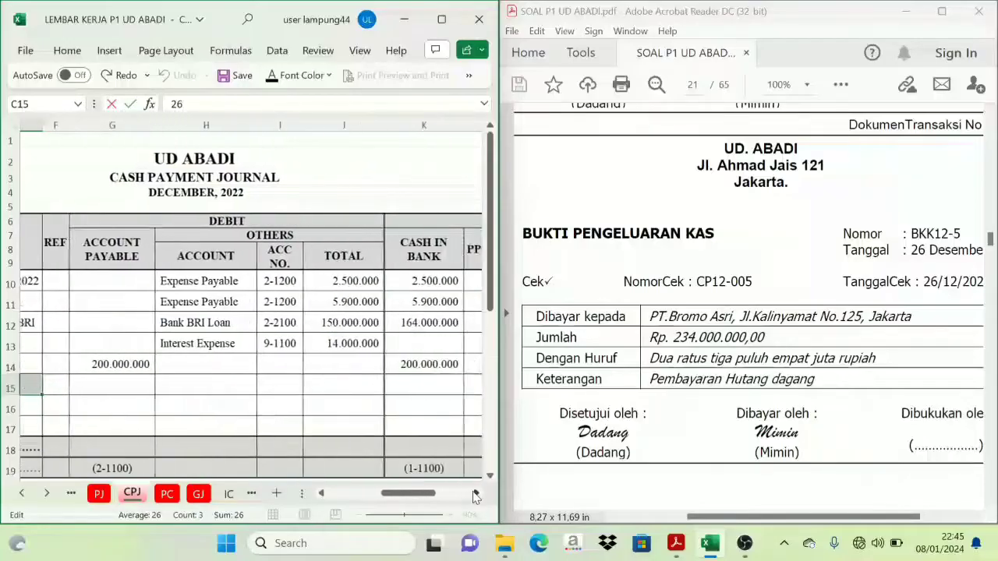
pyautogui.click(390, 388)
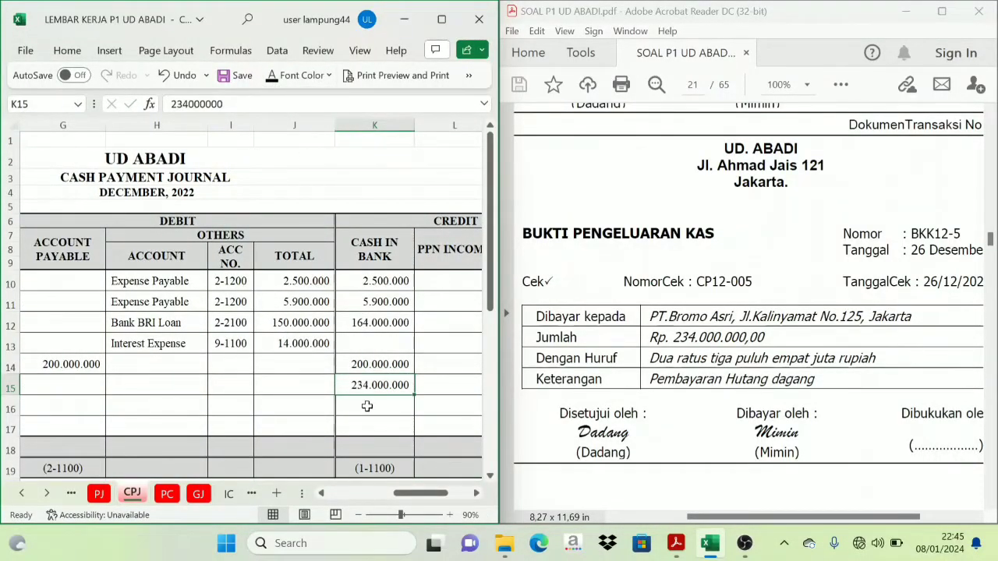
# Record the matching account payable debit of 234.000.000 for PT. Bromo Asri in G15, applying the font color
pyautogui.click(323, 494)
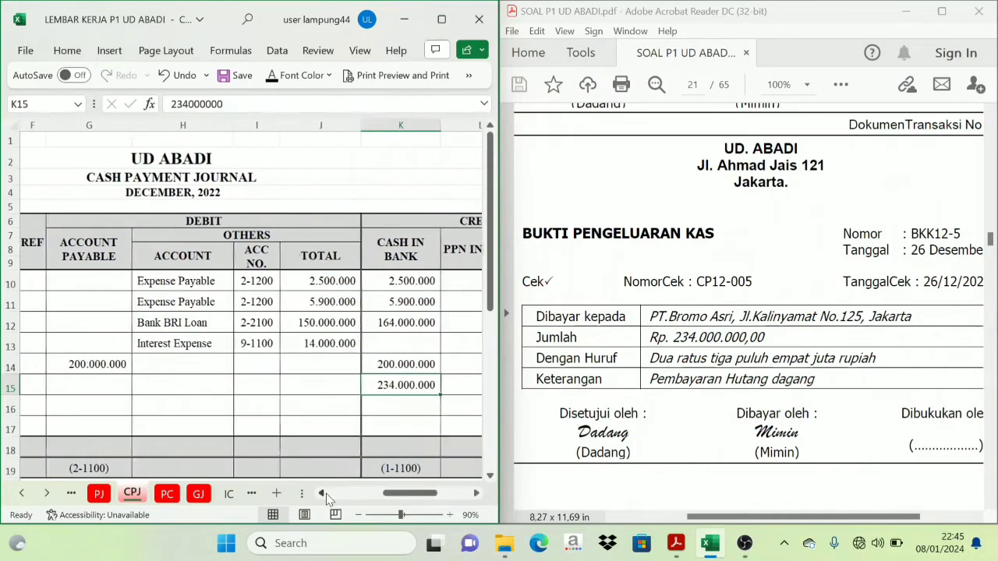
pyautogui.click(322, 494)
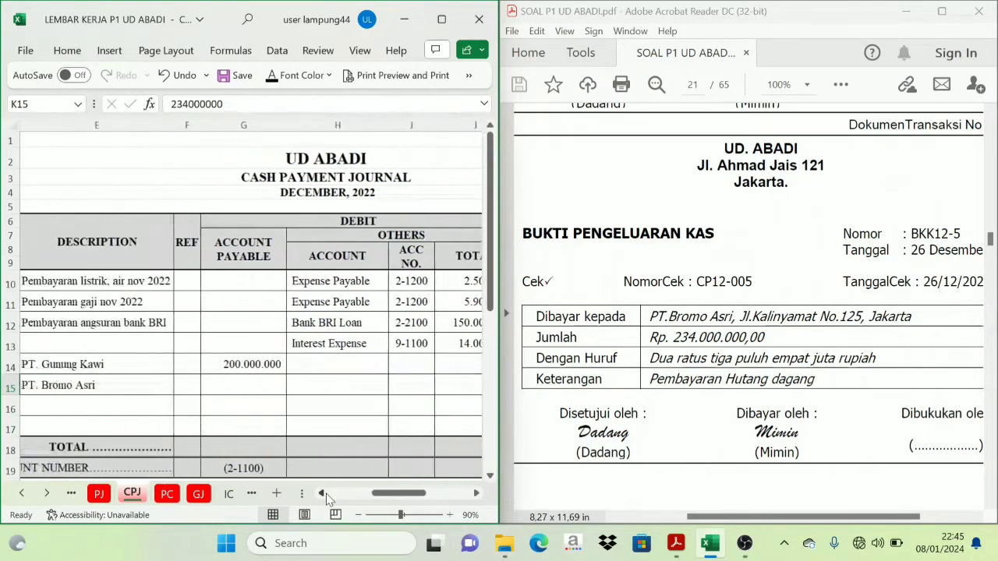
pyautogui.click(369, 223)
pyautogui.click(263, 258)
pyautogui.click(236, 388)
pyautogui.write('234000000')
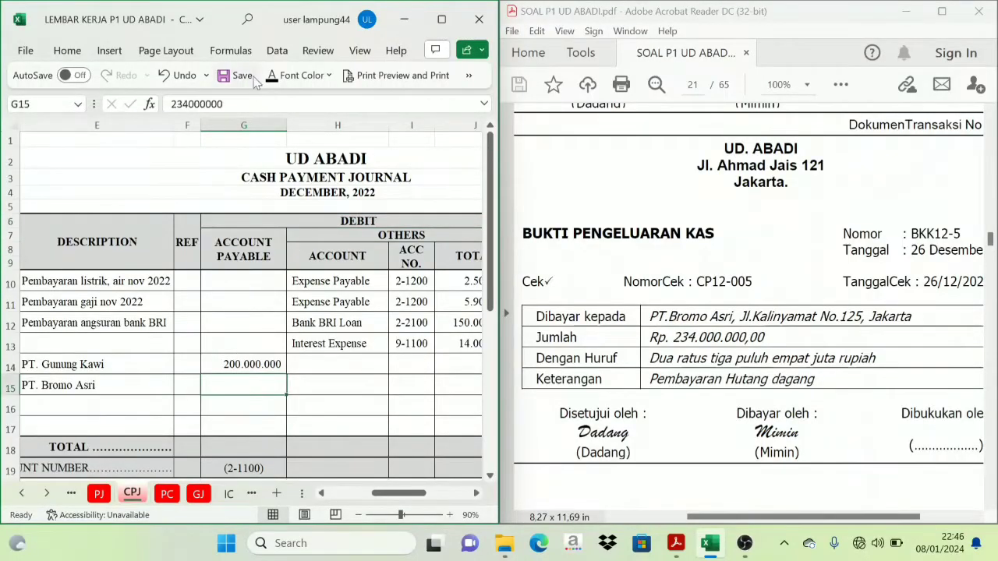
pyautogui.hotkey('ctrl', 'Return')
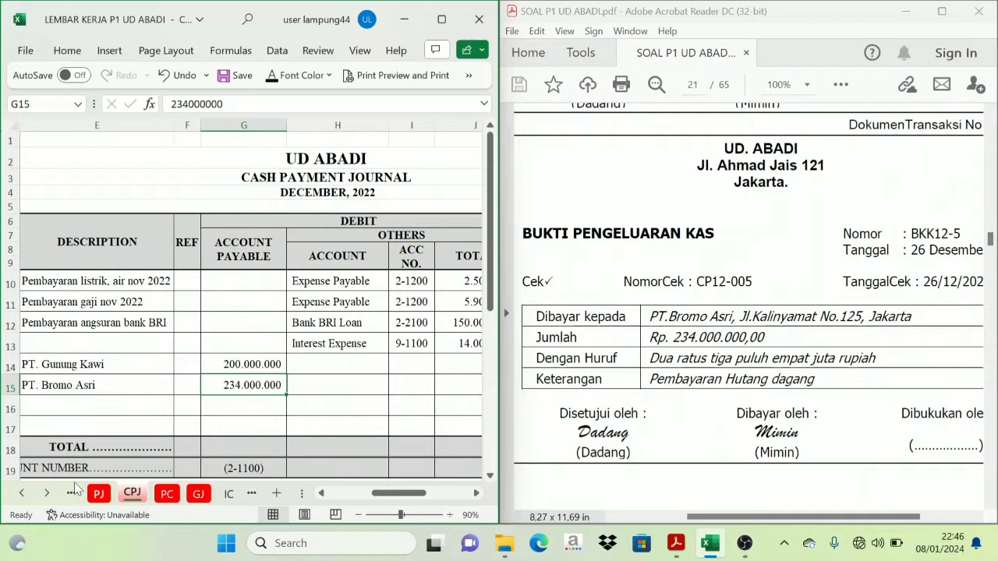
# In PT Bromo Asri's ledger on the SLAP sheet, fill row 23 with date 26, Cash Payment Journal and reference CPJ, in the font color
pyautogui.click(46, 492)
pyautogui.click(47, 493)
pyautogui.click(47, 493)
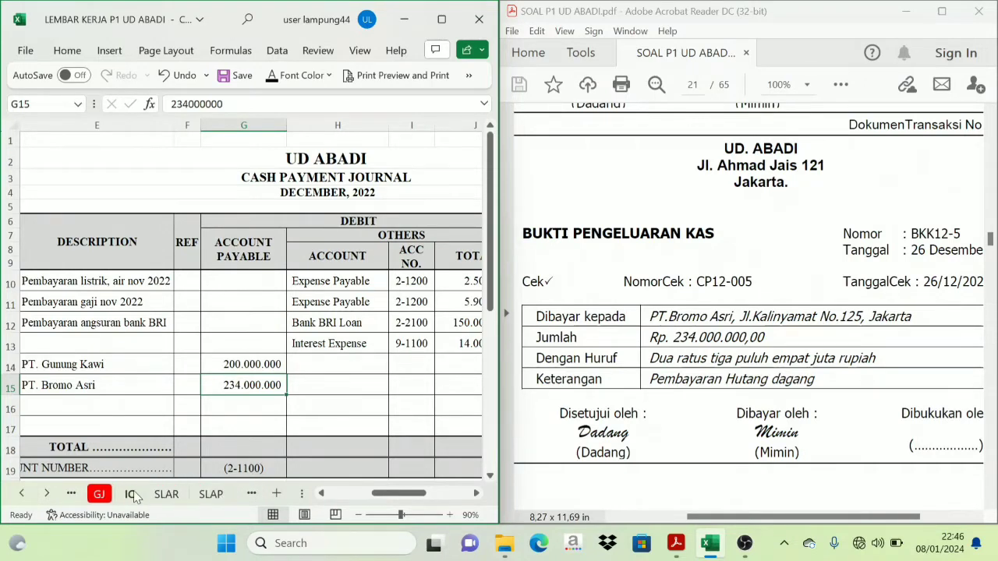
pyautogui.click(210, 493)
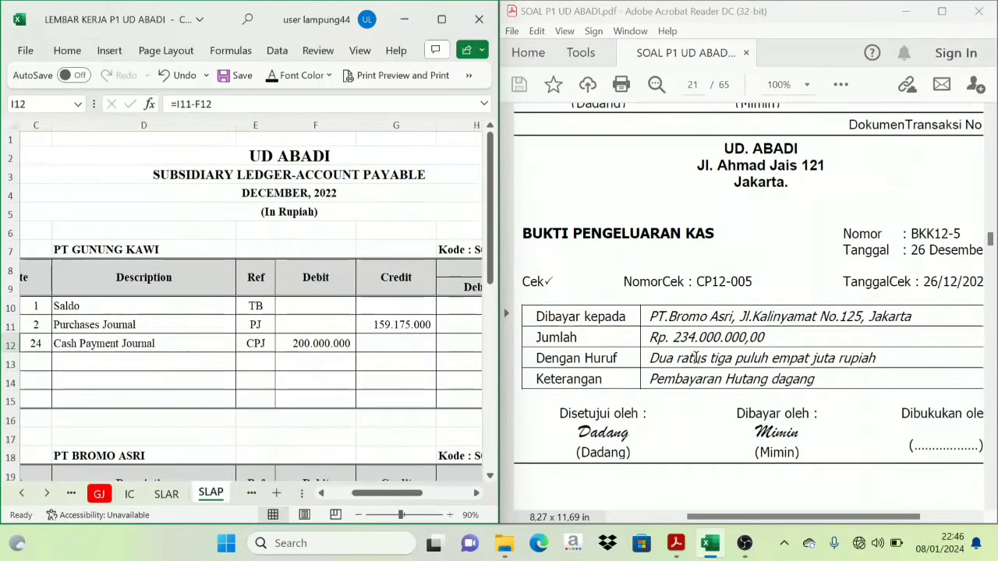
pyautogui.scroll(-3, 216, 408)
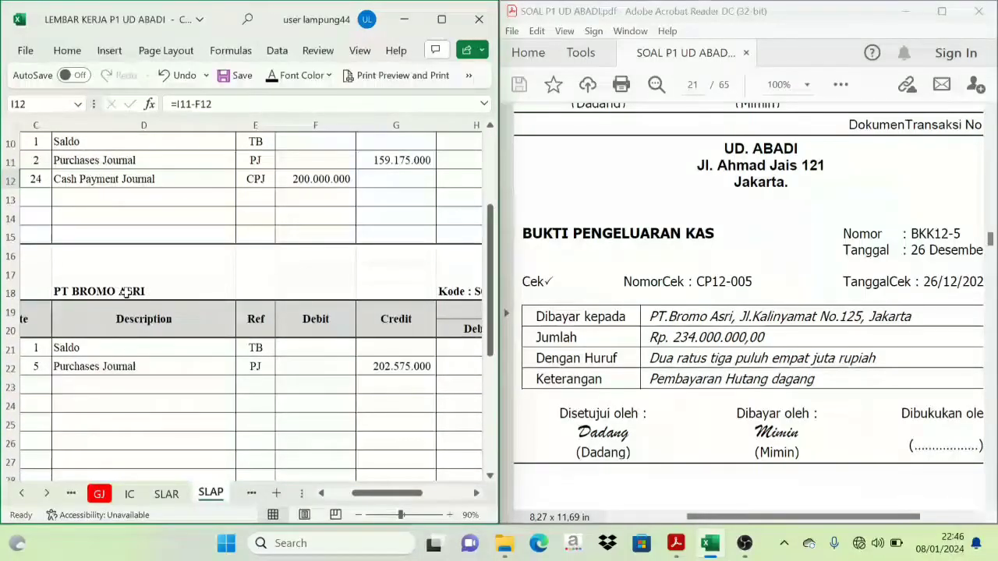
pyautogui.click(322, 493)
pyautogui.moveTo(78, 388); pyautogui.dragTo(281, 387)
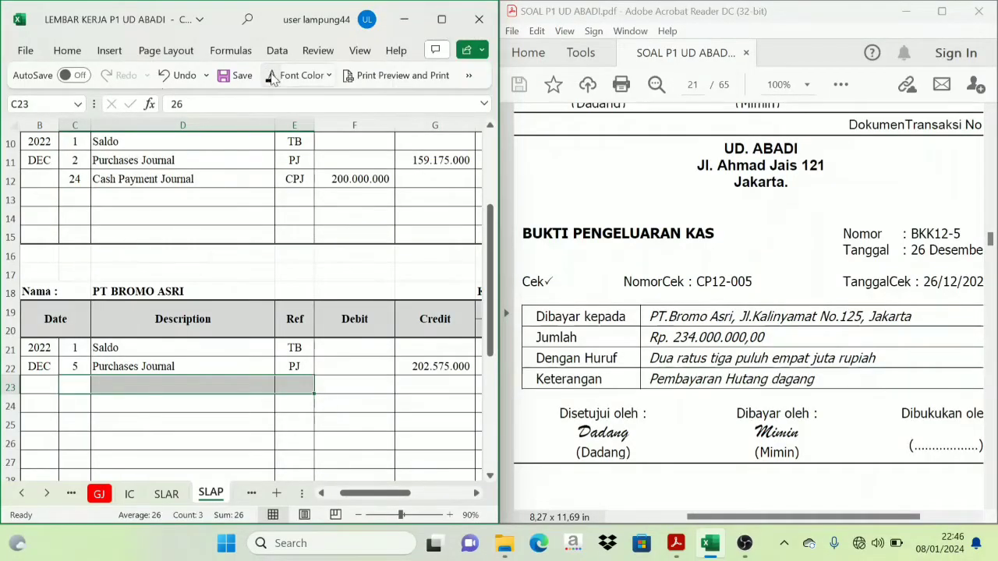
pyautogui.write('26\tCash Payment Journal\tCPJ')
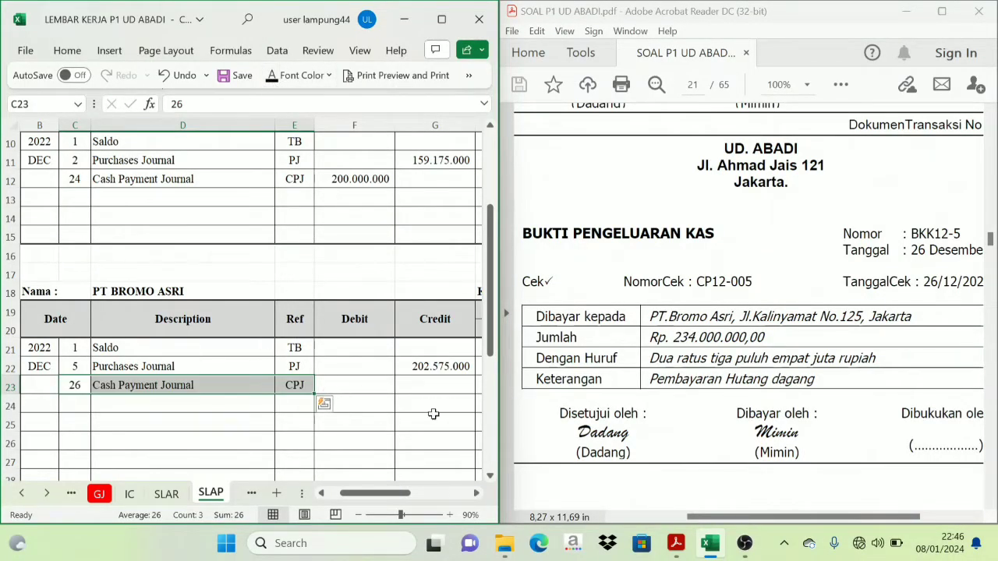
# Check the payment in CPJ cell G15, then apply the font color to PT Bromo Asri's linked row 23 debit on SLAP (=CPJ!G15)
pyautogui.click(363, 385)
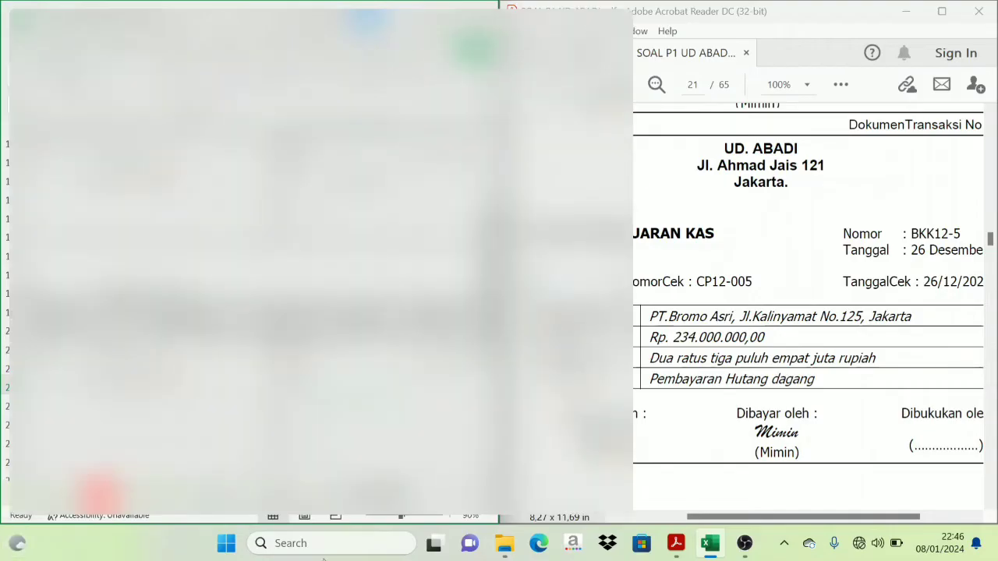
pyautogui.click(751, 403)
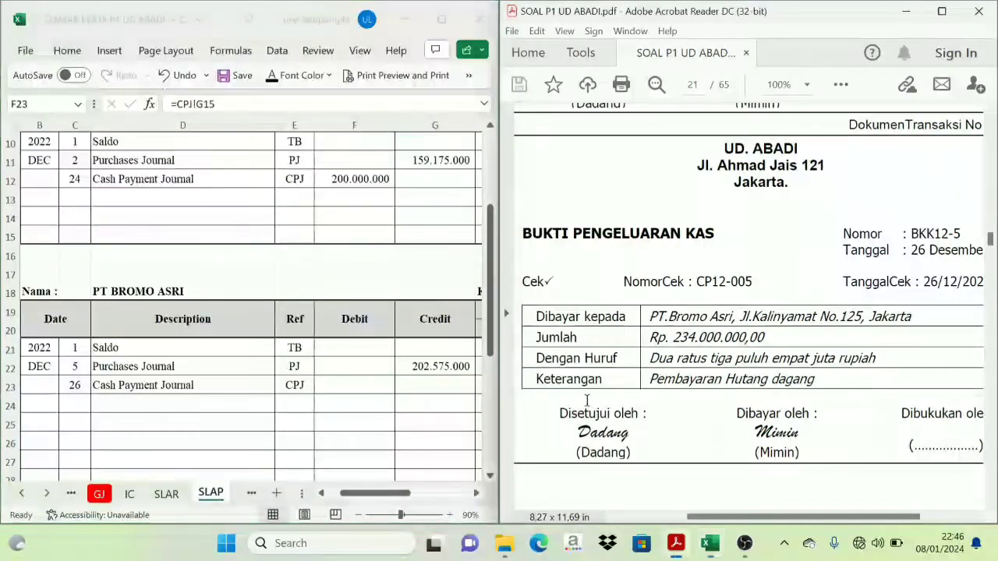
pyautogui.click(23, 496)
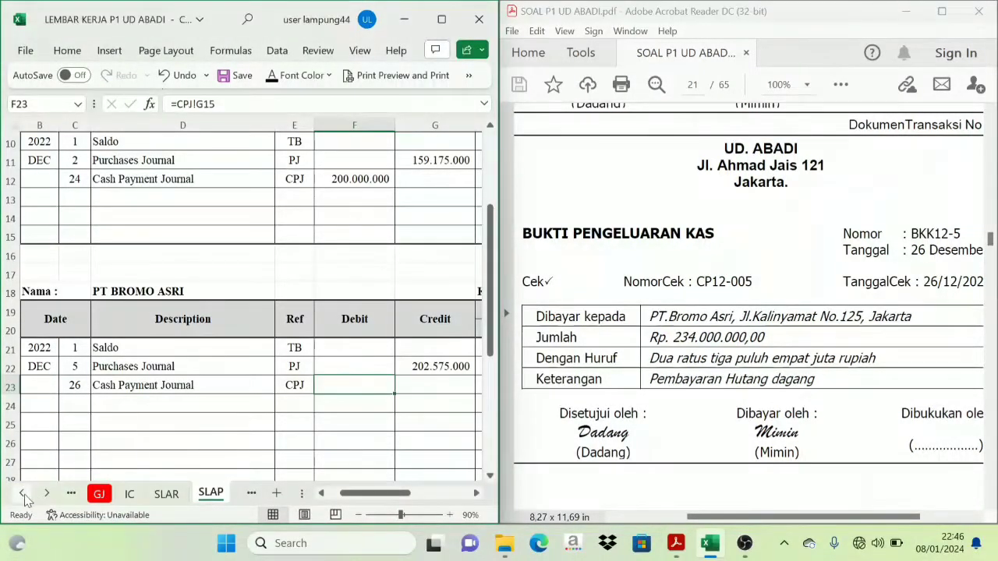
pyautogui.click(23, 496)
pyautogui.click(23, 496)
pyautogui.click(109, 496)
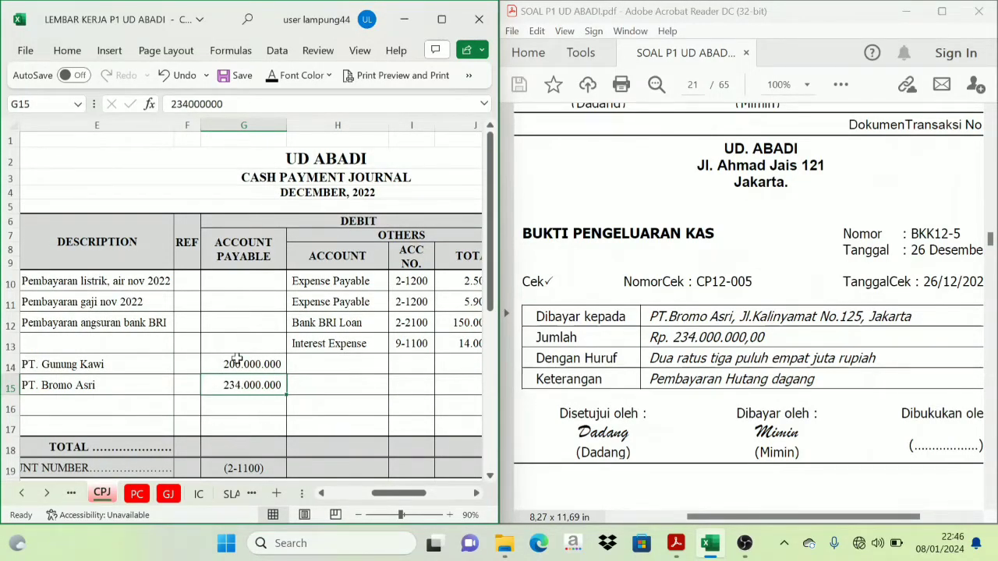
pyautogui.click(47, 492)
pyautogui.click(46, 493)
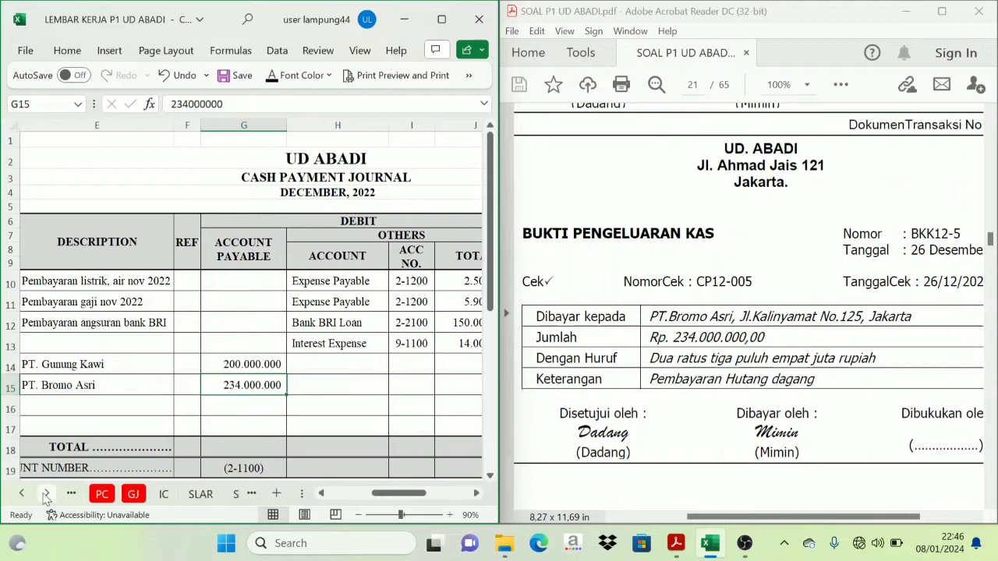
pyautogui.click(47, 493)
pyautogui.click(179, 493)
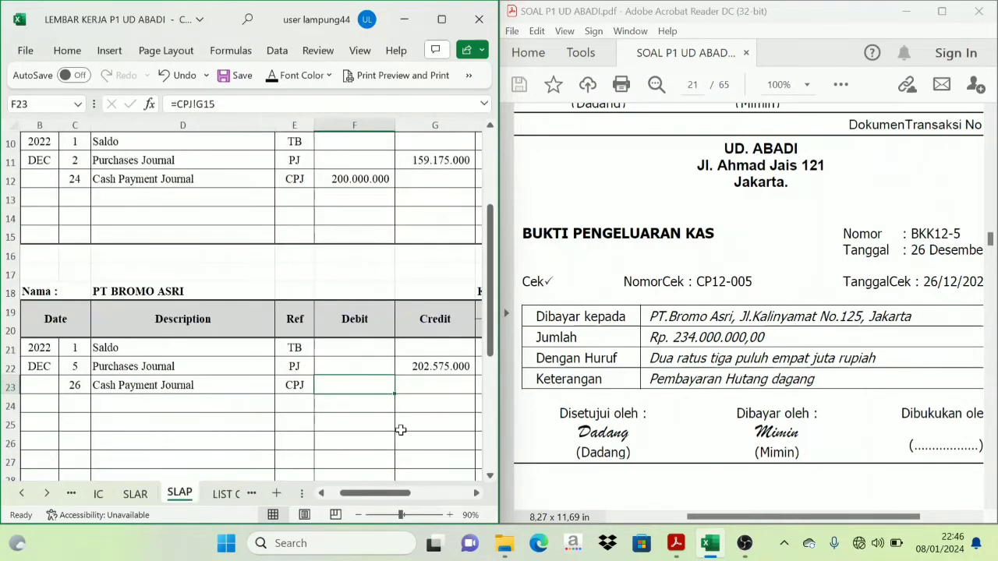
pyautogui.click(275, 77)
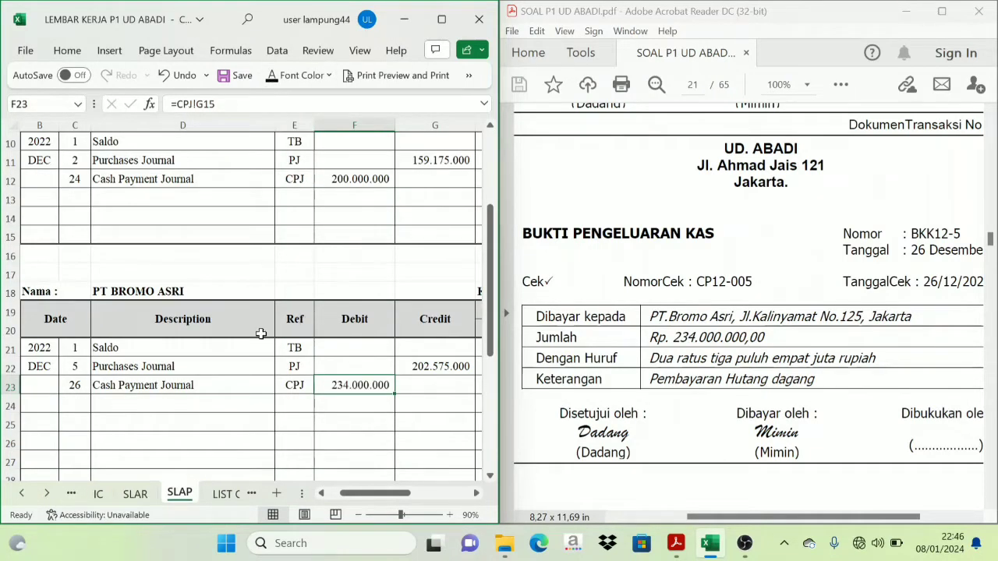
# Fill PT Bromo Asri's row 23 credit balance with the previous balance minus the payment (=I22-F23), in the font color
pyautogui.moveTo(403, 495); pyautogui.dragTo(428, 497)
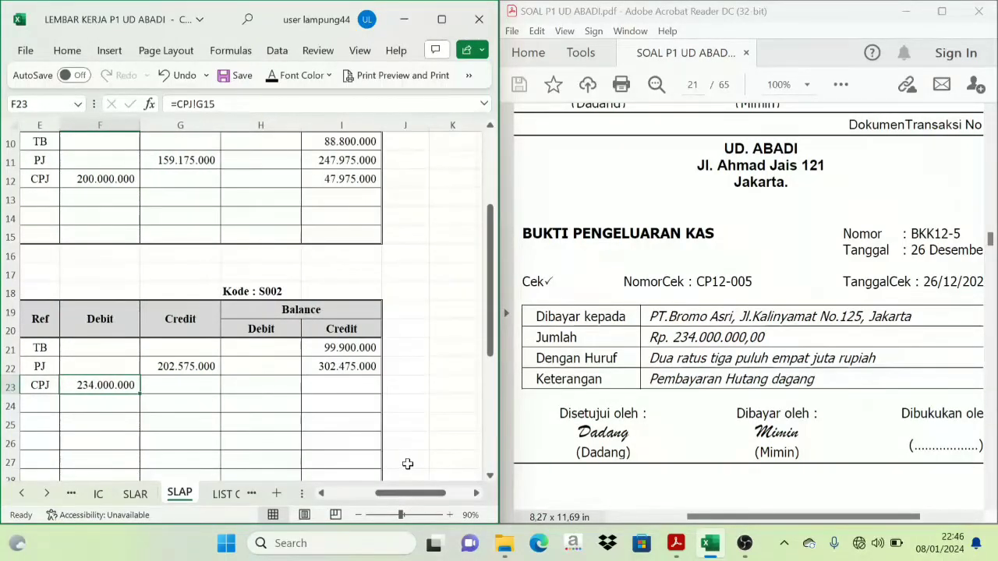
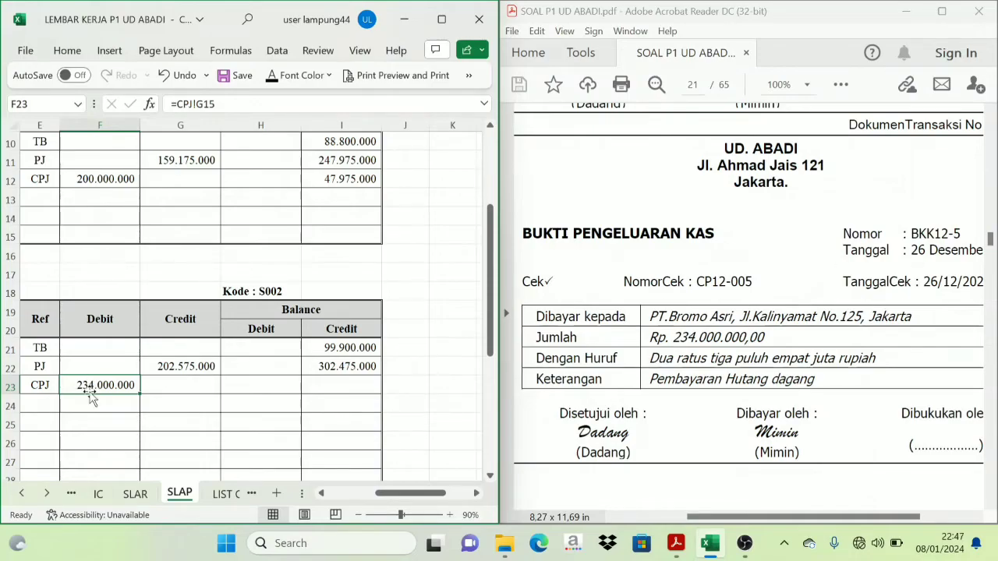
pyautogui.click(343, 330)
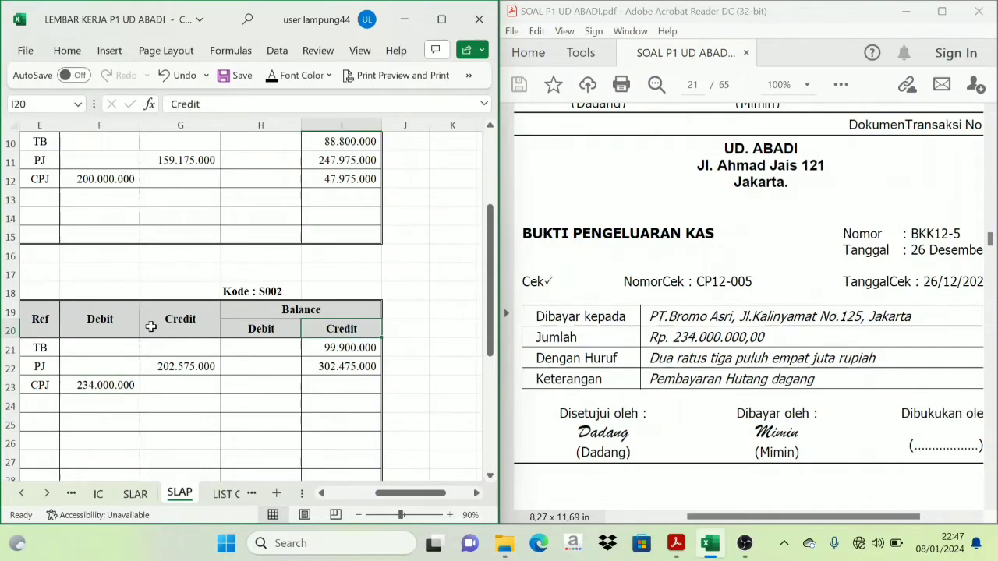
pyautogui.click(120, 327)
pyautogui.click(340, 369)
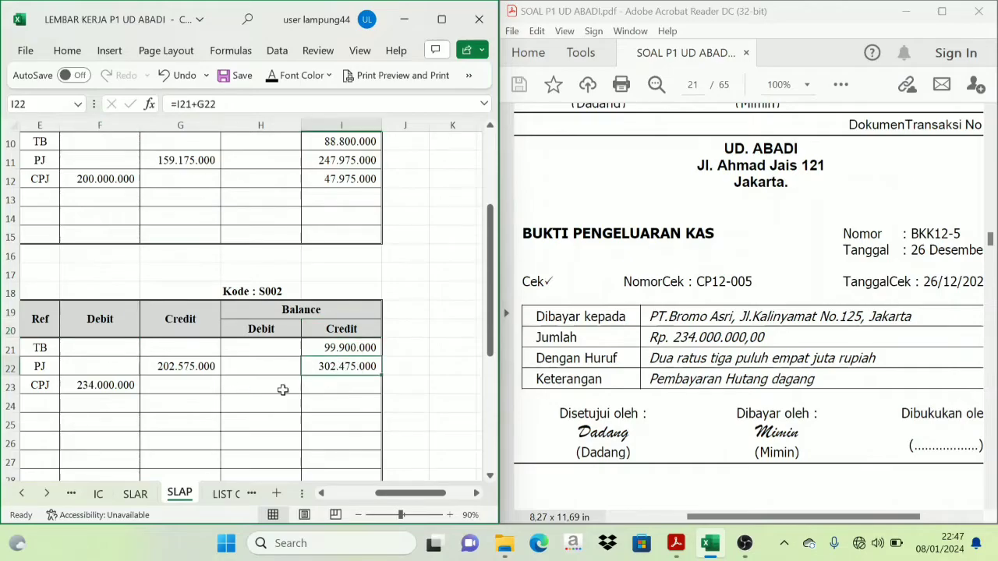
pyautogui.click(104, 391)
pyautogui.click(352, 385)
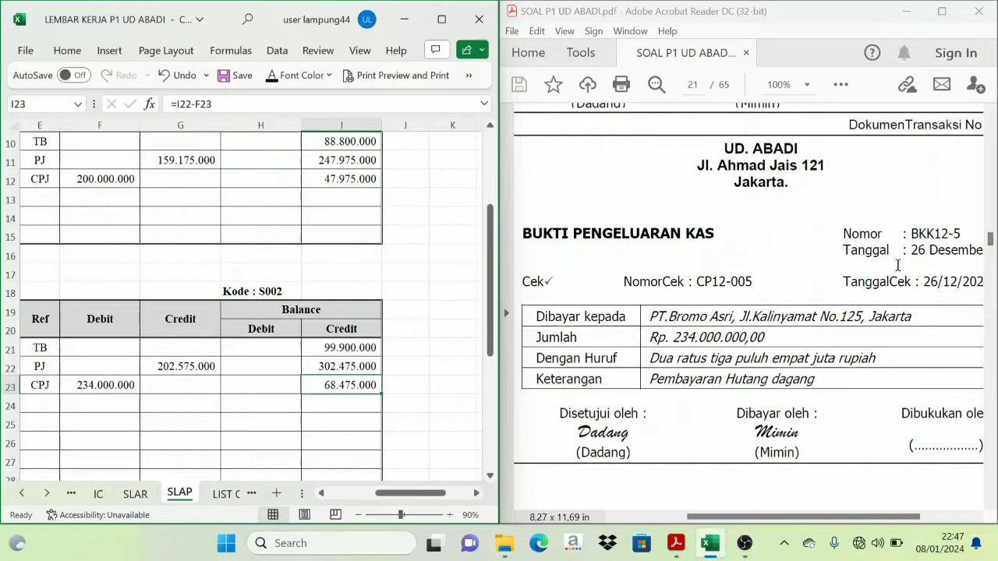
pyautogui.scroll(1, 971, 232)
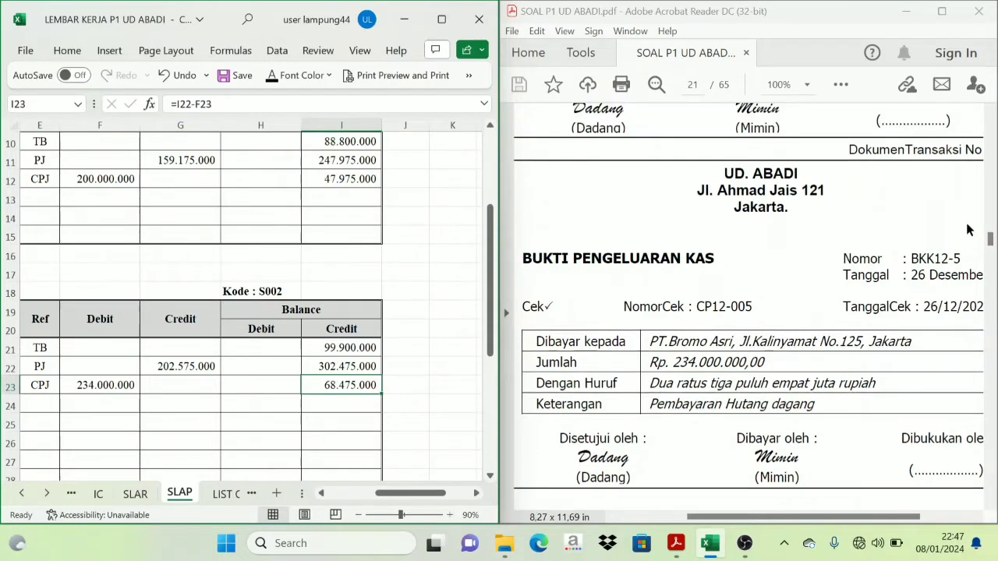
# Look through the PDF cash payment vouchers, BKK12-5 back to BKK12-2, to check that every payment has been covered
pyautogui.moveTo(870, 517); pyautogui.dragTo(920, 517)
pyautogui.scroll(-4, 811, 335)
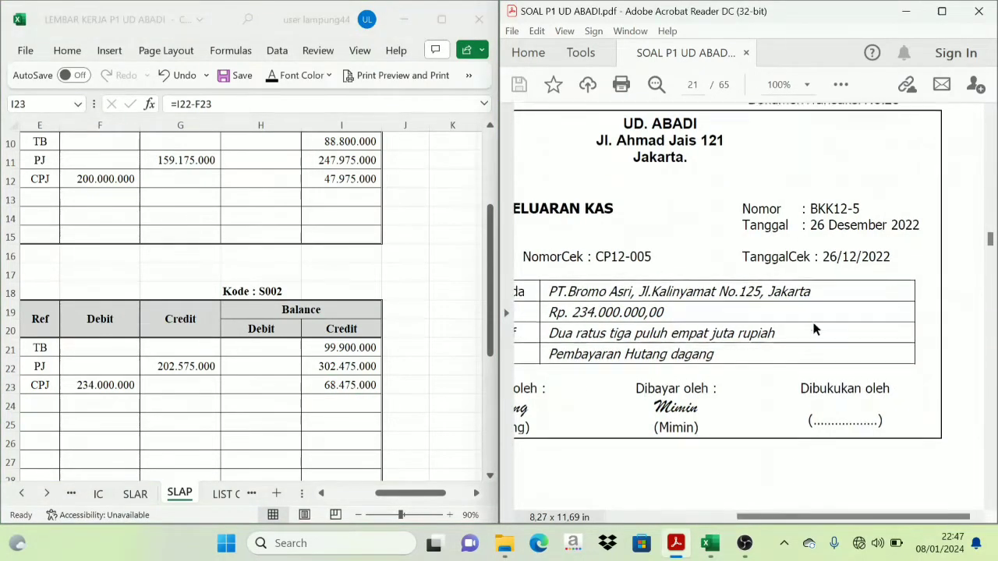
pyautogui.scroll(-10, 808, 347)
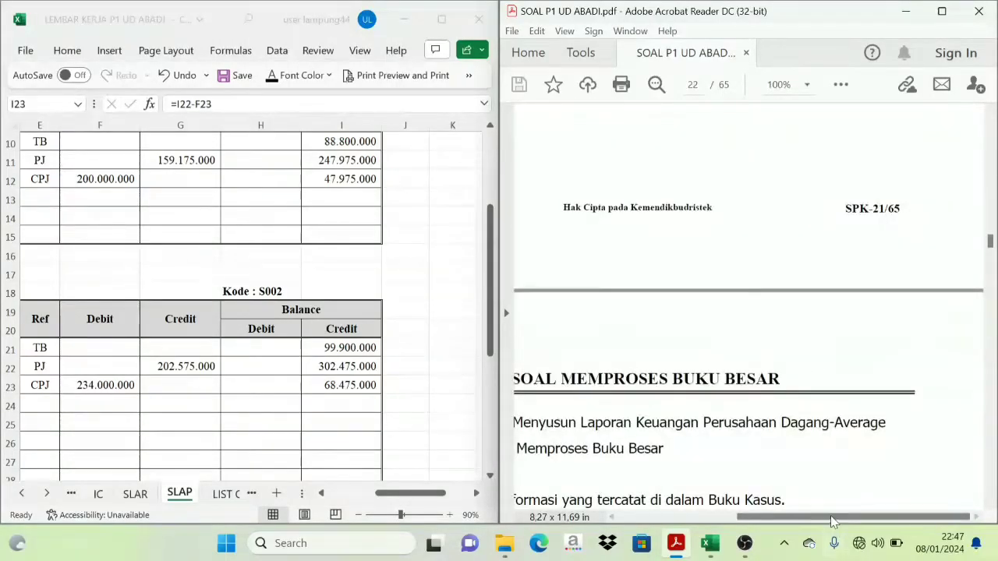
pyautogui.moveTo(831, 517); pyautogui.dragTo(788, 517)
pyautogui.scroll(10, 748, 421)
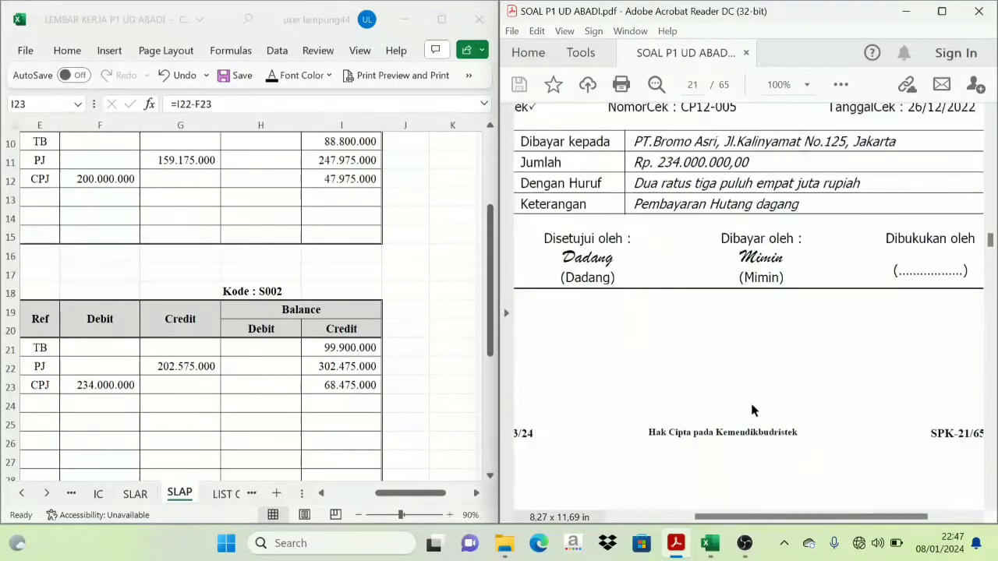
pyautogui.scroll(10, 680, 347)
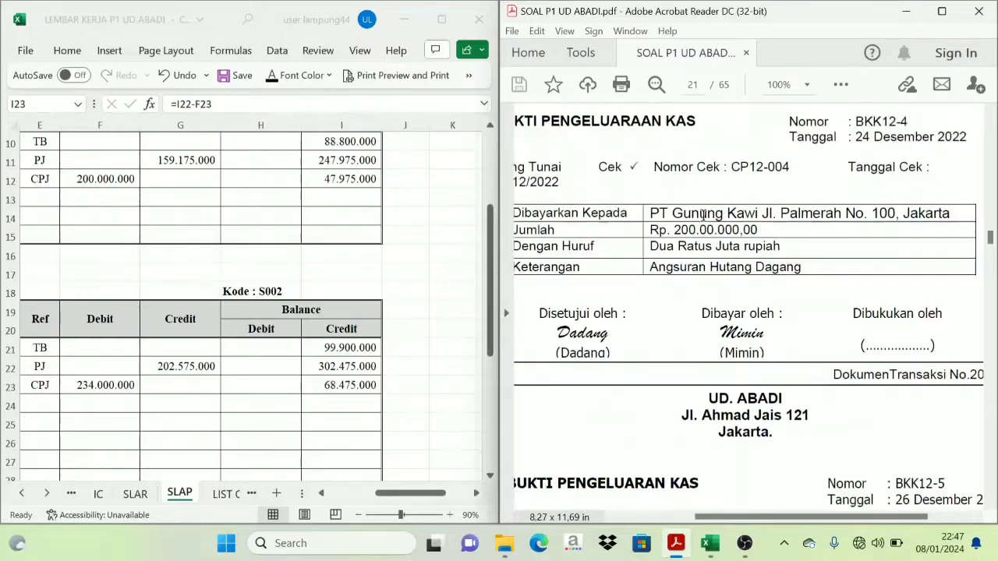
pyautogui.click(943, 10)
pyautogui.scroll(10, 767, 328)
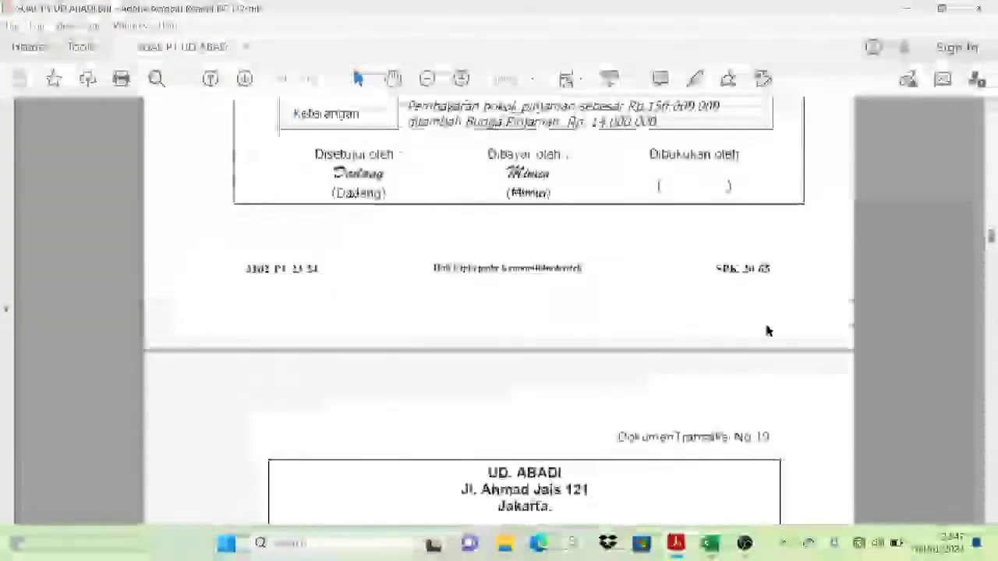
pyautogui.scroll(10, 819, 314)
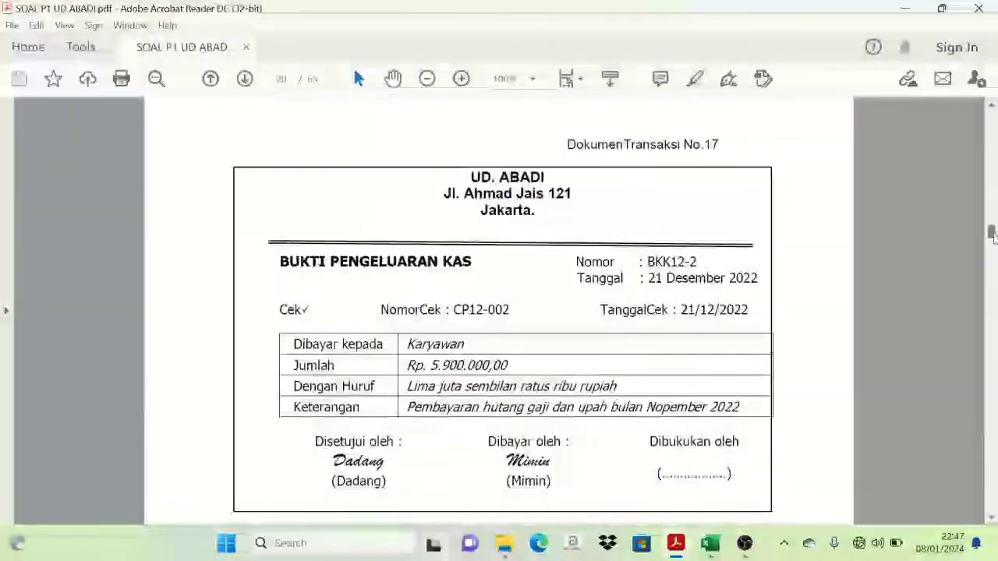
pyautogui.scroll(4, 573, 338)
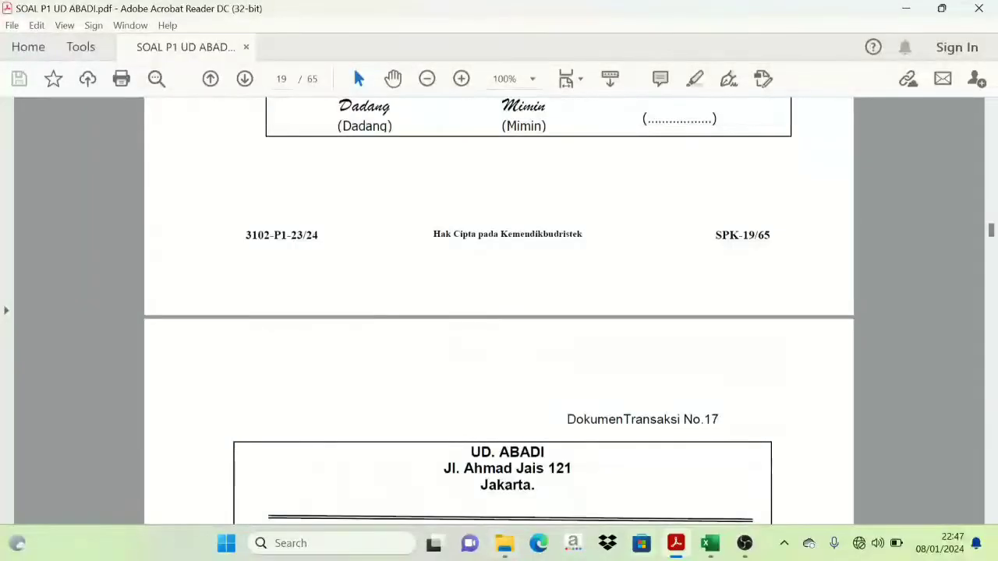
# Switch to the Excel workbook, maximize its window and review PT Gunung Kawi's ledger on the SLAP sheet
pyautogui.click(710, 545)
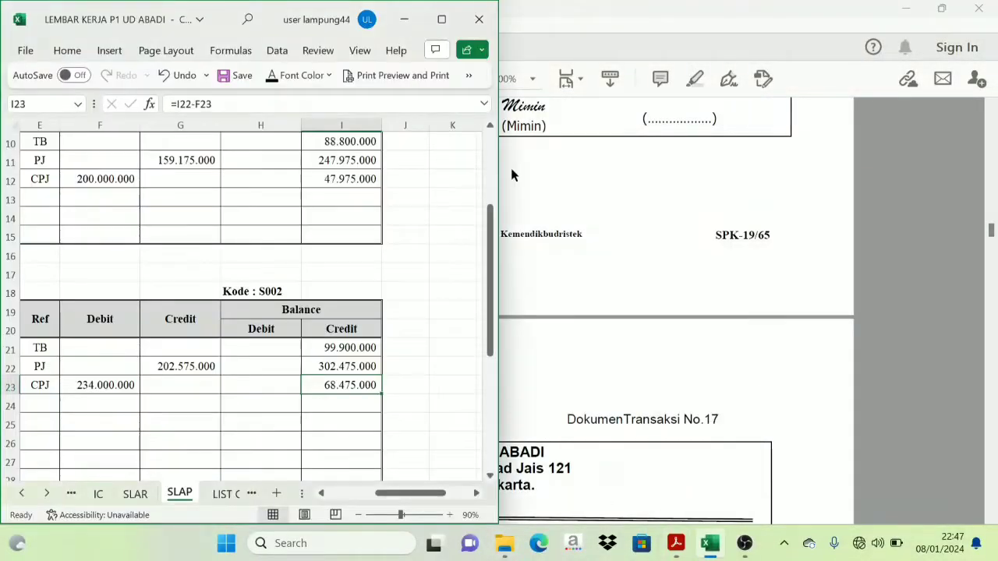
pyautogui.click(443, 18)
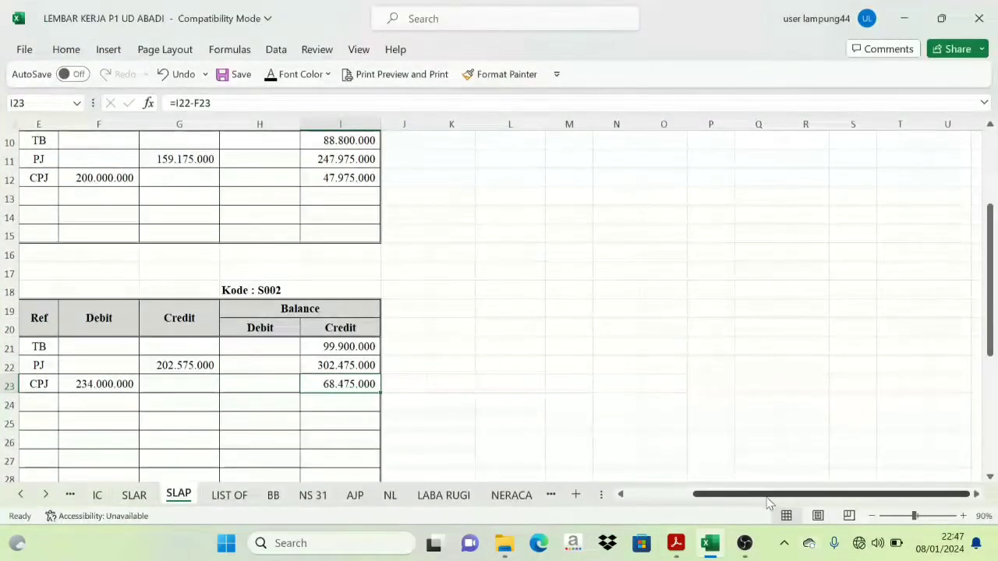
pyautogui.moveTo(769, 498); pyautogui.dragTo(701, 498)
pyautogui.scroll(3, 499, 426)
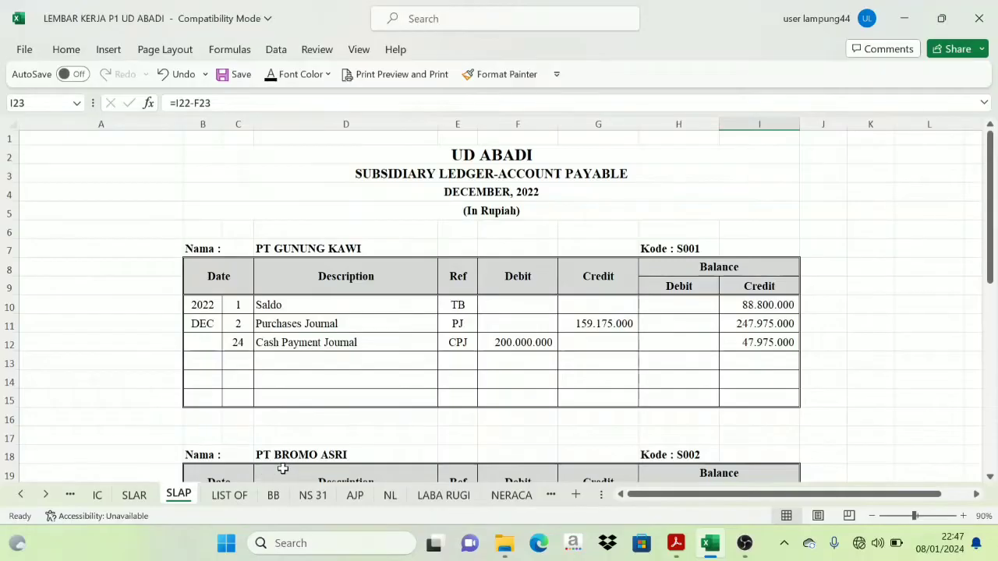
# Go back through the workbook's sheets and review the sales journal on SJ and the cash receipt journal on CRJ
pyautogui.click(134, 496)
pyautogui.click(98, 496)
pyautogui.click(21, 494)
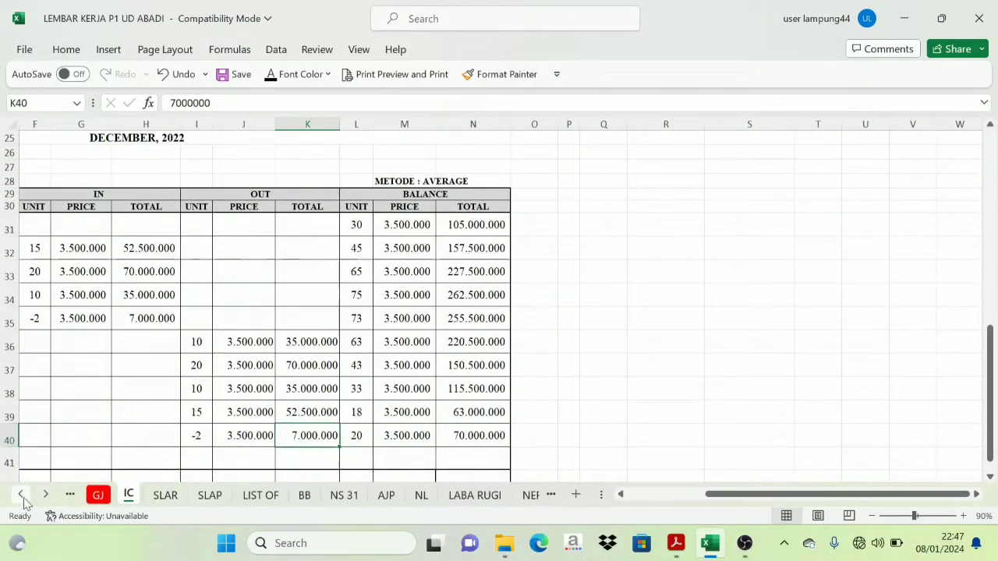
pyautogui.click(98, 496)
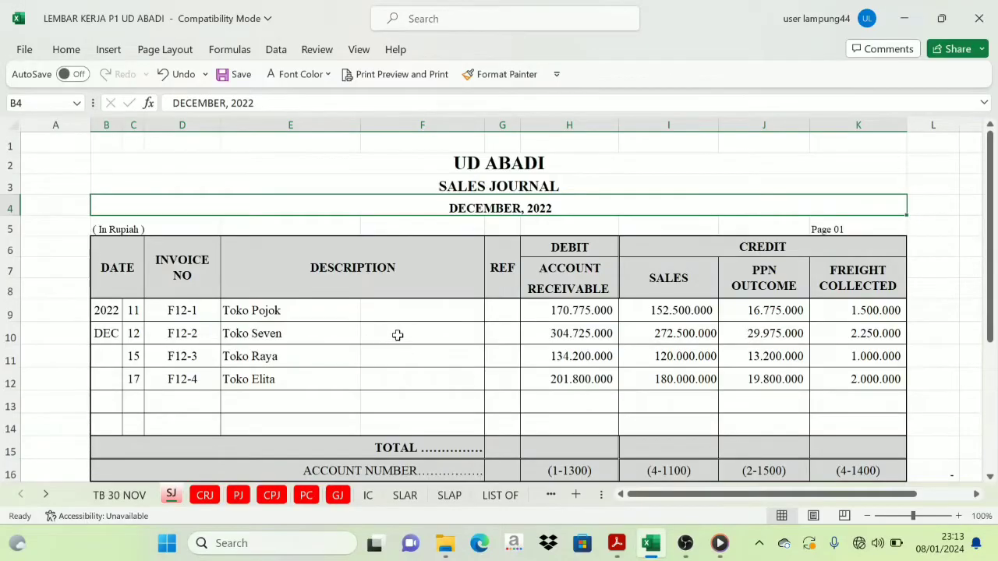
pyautogui.scroll(-1, 350, 341)
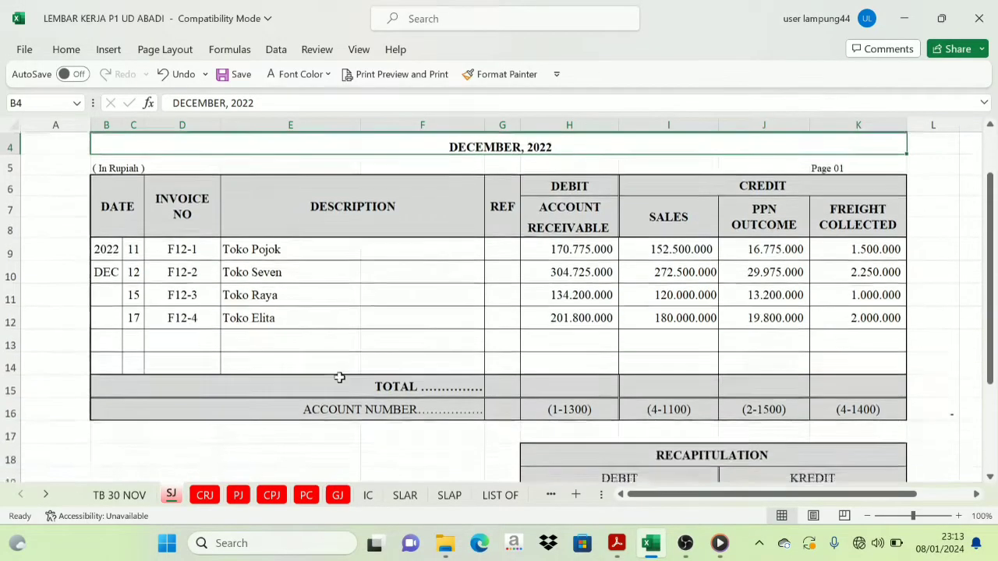
pyautogui.scroll(1, 339, 379)
pyautogui.click(204, 495)
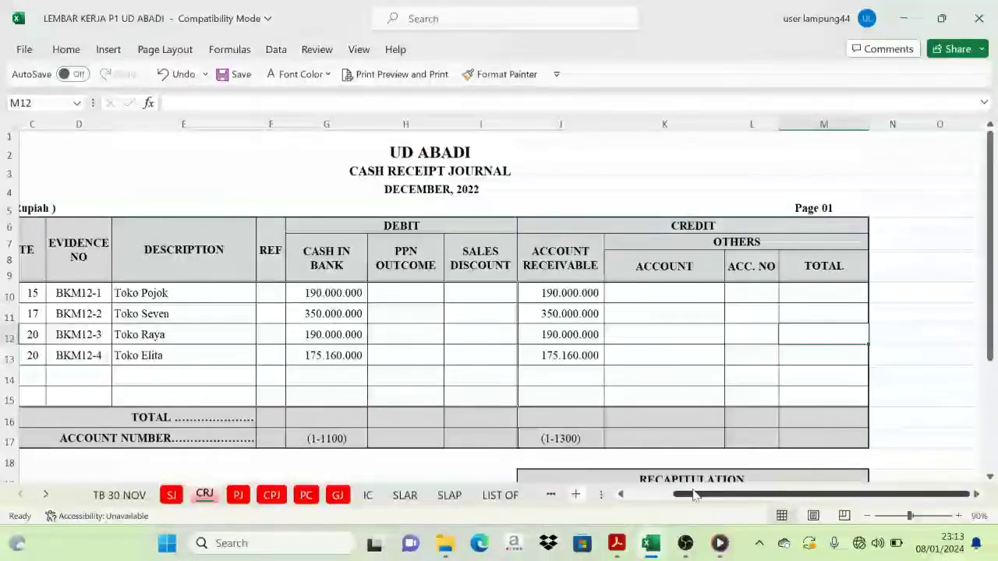
pyautogui.moveTo(705, 495); pyautogui.dragTo(661, 495)
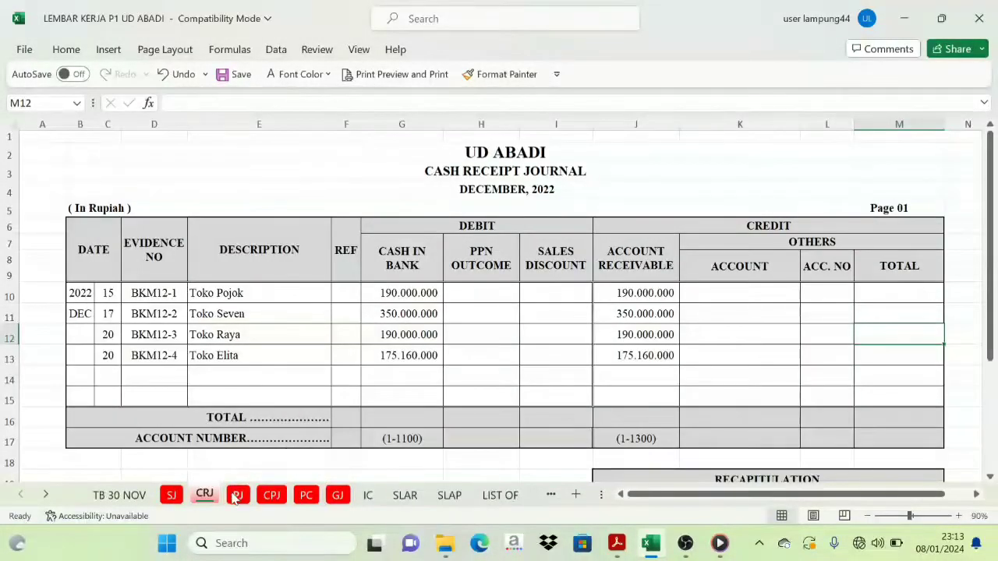
# In the sales journal on SJ, reveal the account receivable total in H15 (=SUM(H9:H12)) with the Automatic font color
pyautogui.click(172, 496)
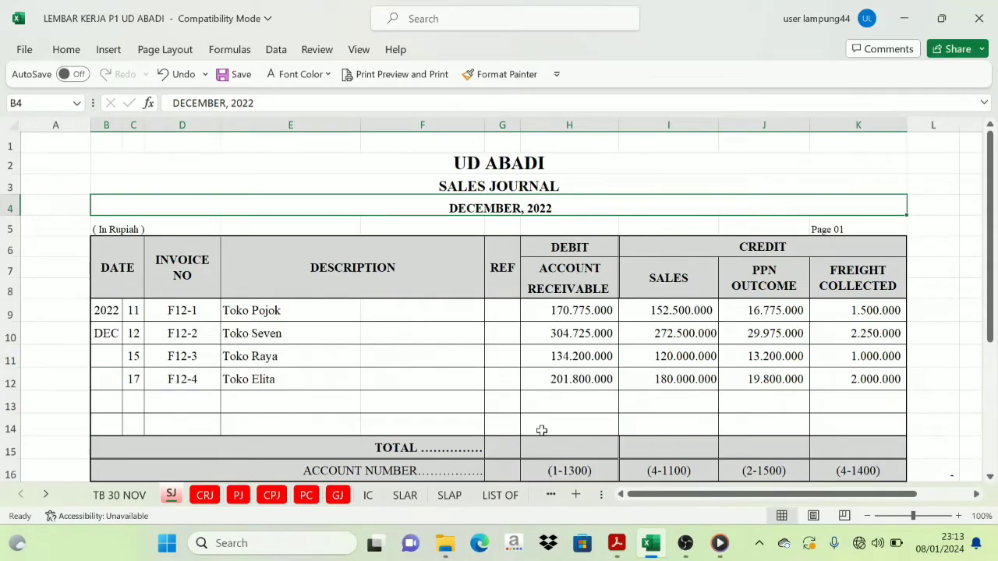
pyautogui.moveTo(569, 320); pyautogui.dragTo(573, 383)
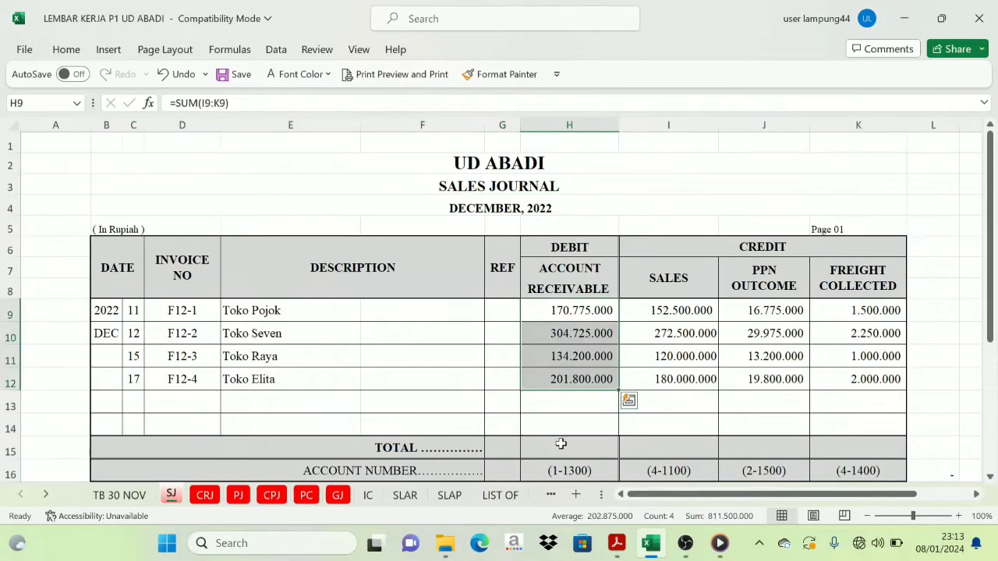
pyautogui.click(561, 444)
pyautogui.click(327, 74)
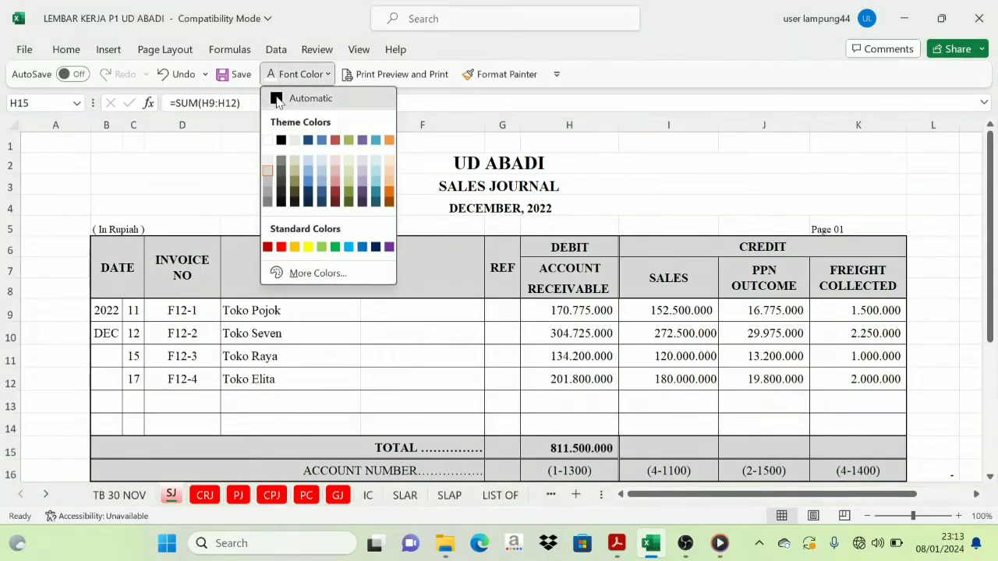
pyautogui.click(296, 96)
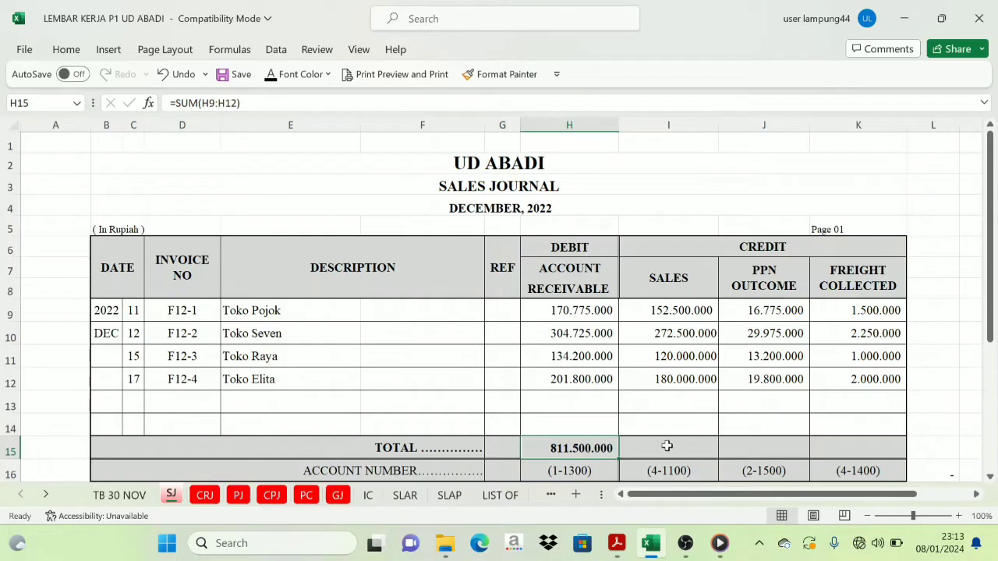
# Reveal the sales, PPN outcome and freight collected totals in I15:K15 with the same Automatic font color
pyautogui.moveTo(667, 446); pyautogui.dragTo(854, 449)
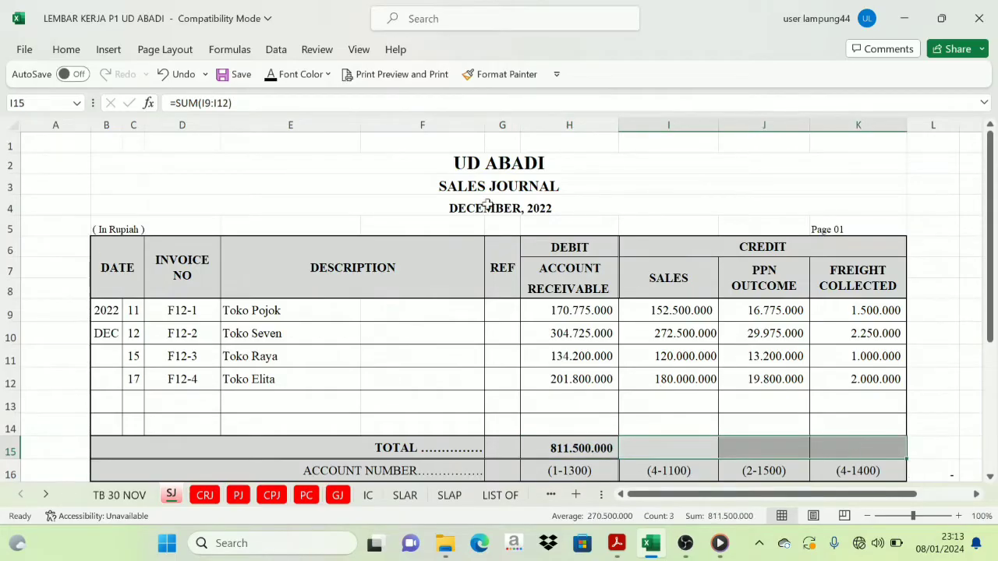
pyautogui.click(271, 75)
pyautogui.scroll(-1, 628, 374)
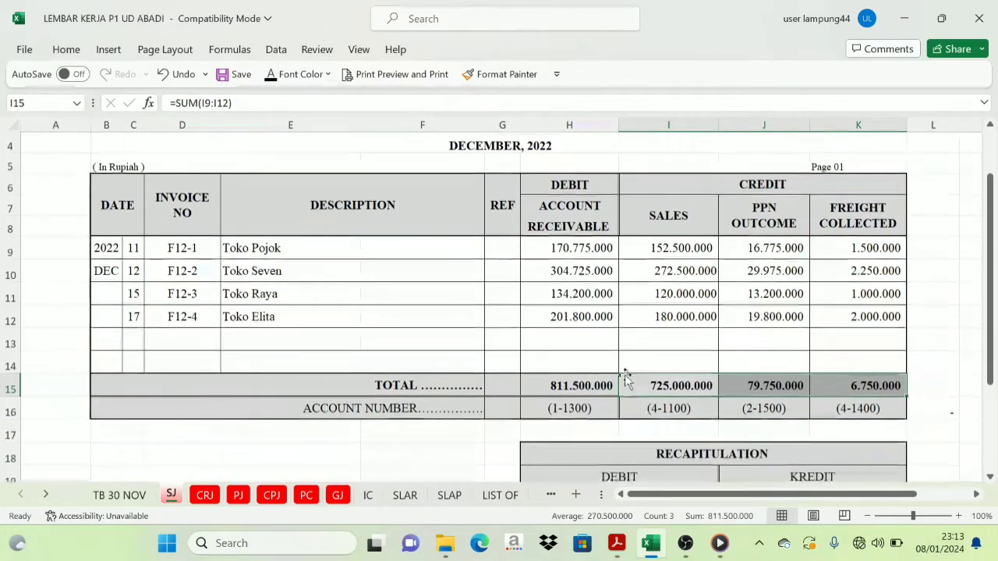
# Check the account numbers in H16:K16 against the account receivable, sales, PPN outcome and freight collected column headings
pyautogui.click(578, 411)
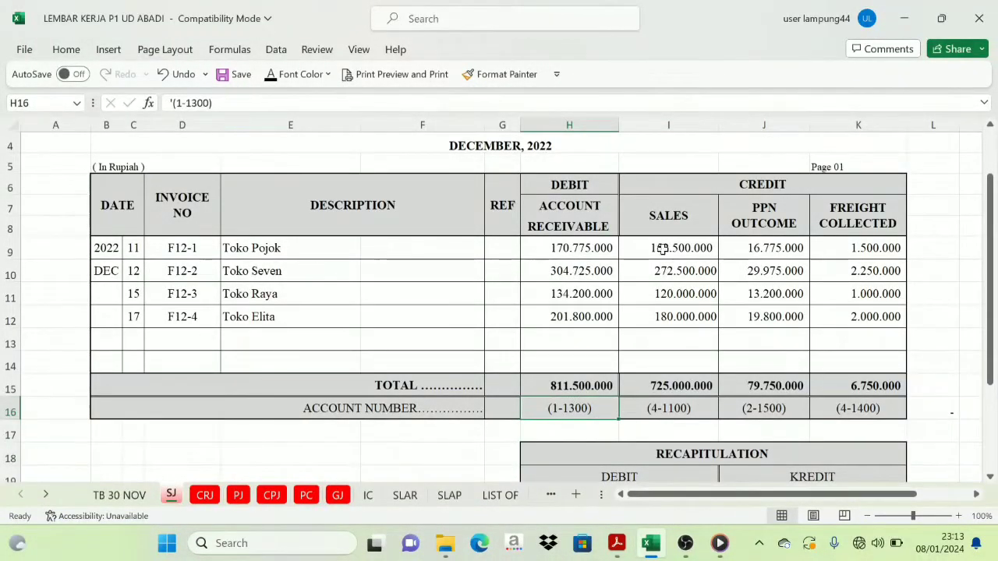
pyautogui.click(665, 226)
pyautogui.click(668, 413)
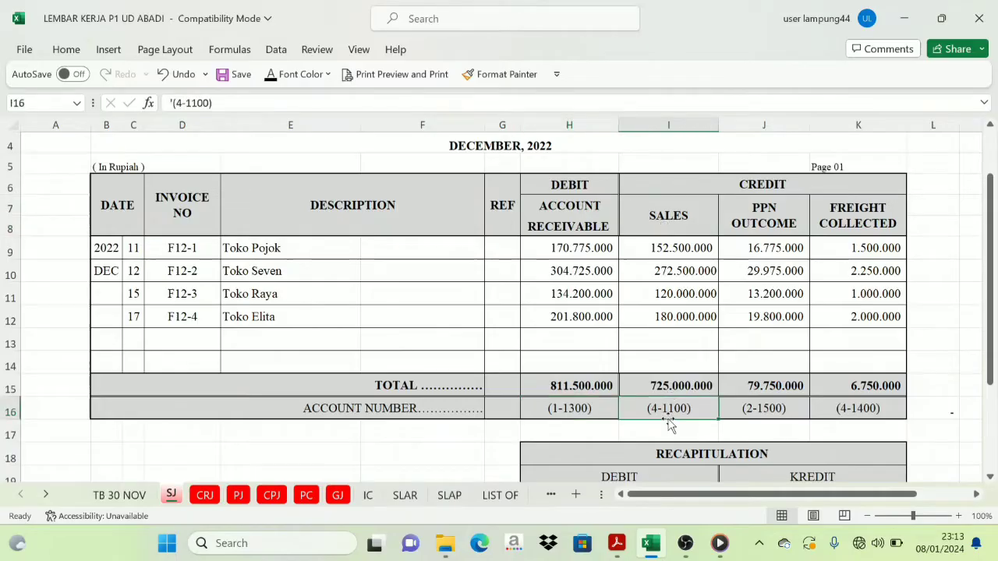
pyautogui.click(765, 233)
pyautogui.click(765, 406)
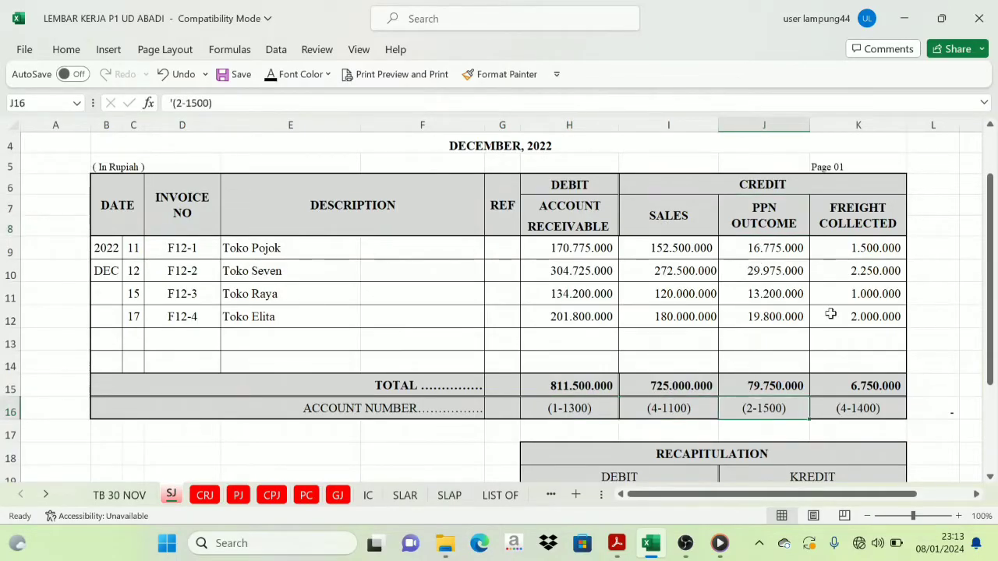
pyautogui.click(853, 221)
pyautogui.click(874, 407)
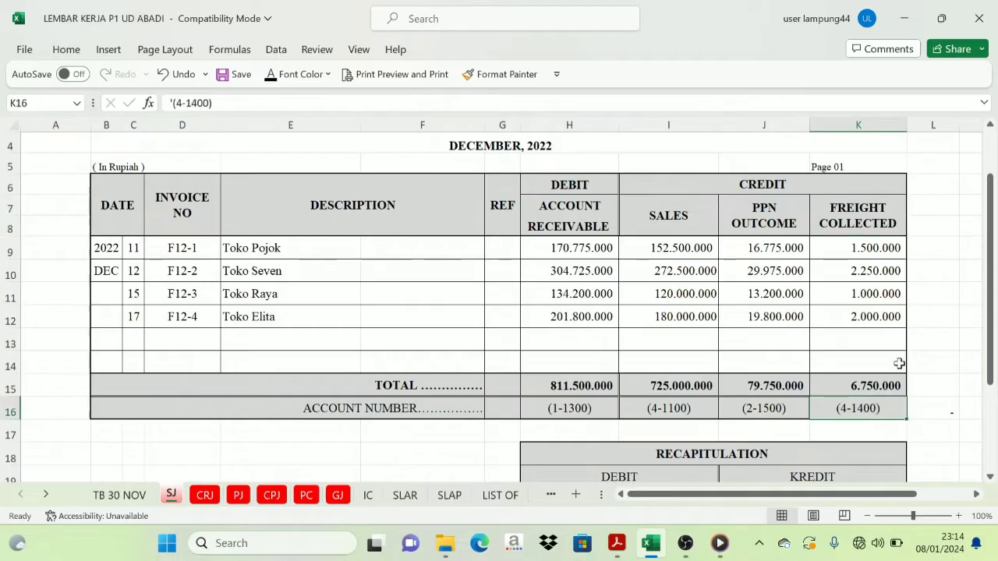
# Compare the recapitulation table's debit and credit layout with the sales journal's column headings, totals and account numbers
pyautogui.scroll(-2, 706, 359)
pyautogui.scroll(3, 693, 361)
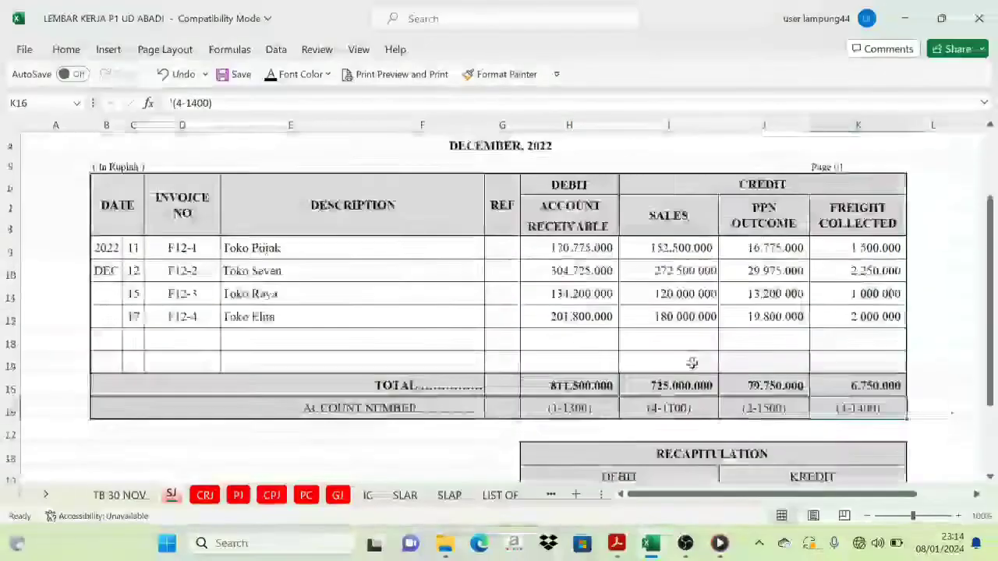
pyautogui.scroll(-1, 569, 250)
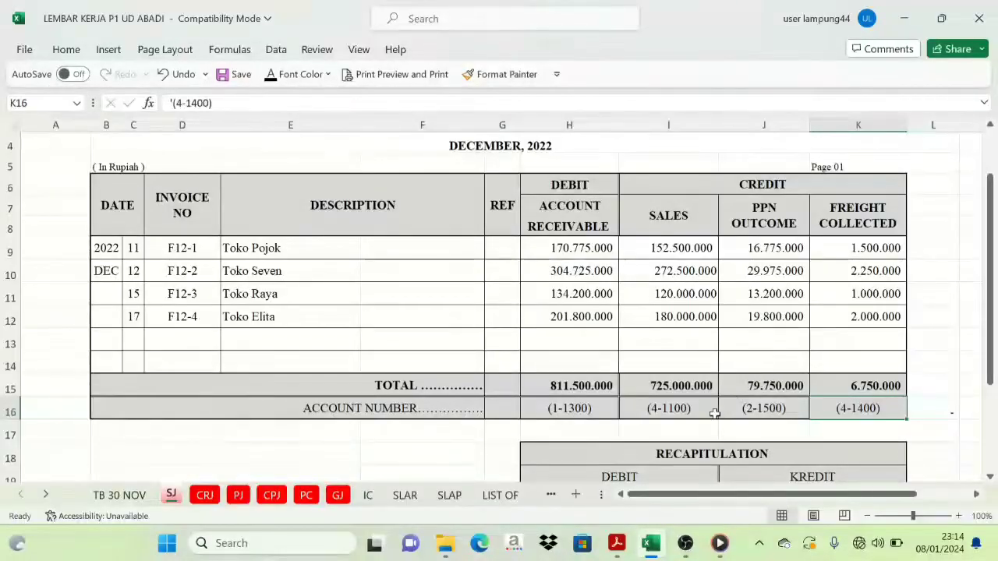
pyautogui.scroll(-1, 714, 430)
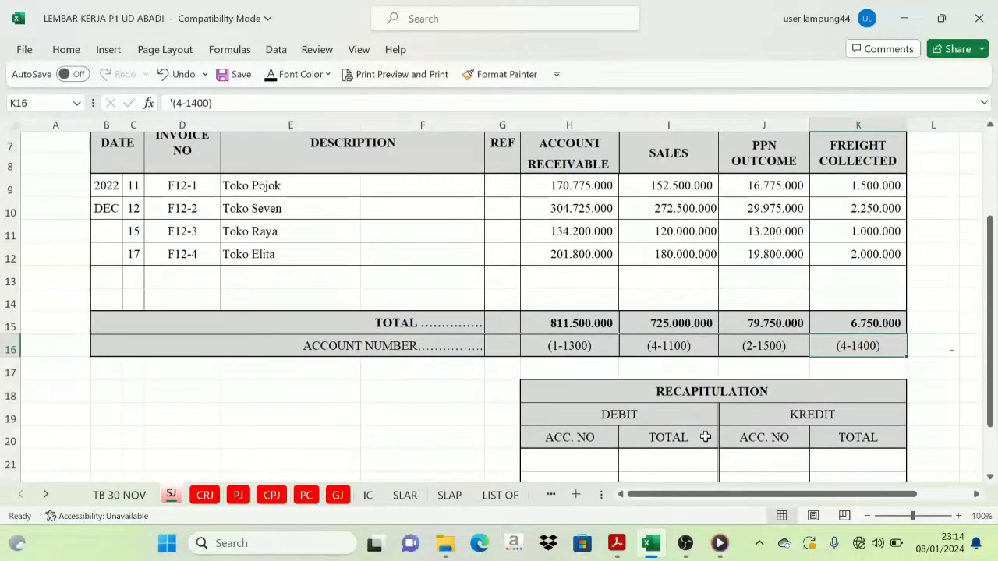
pyautogui.scroll(-1, 702, 433)
pyautogui.scroll(3, 698, 401)
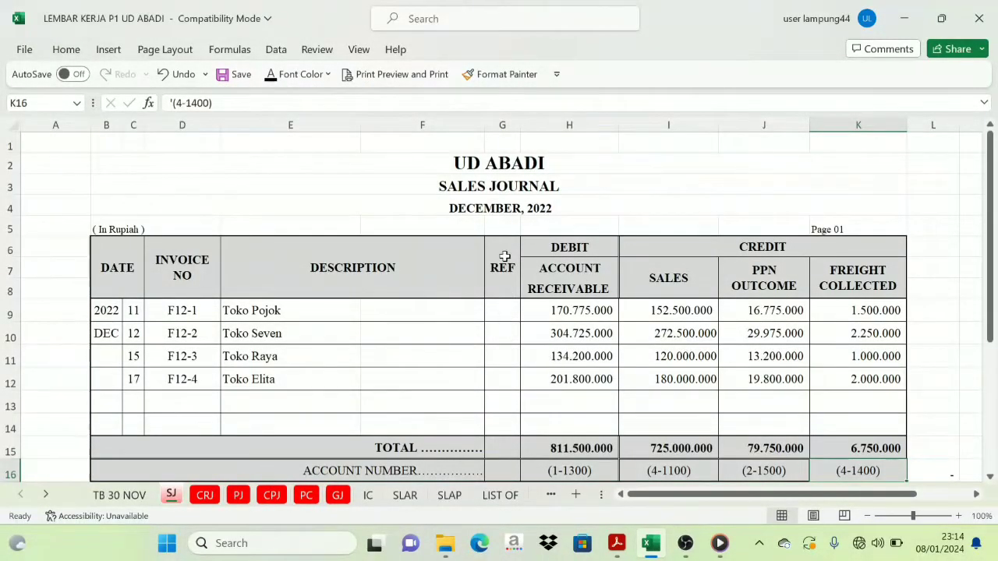
pyautogui.scroll(-3, 632, 374)
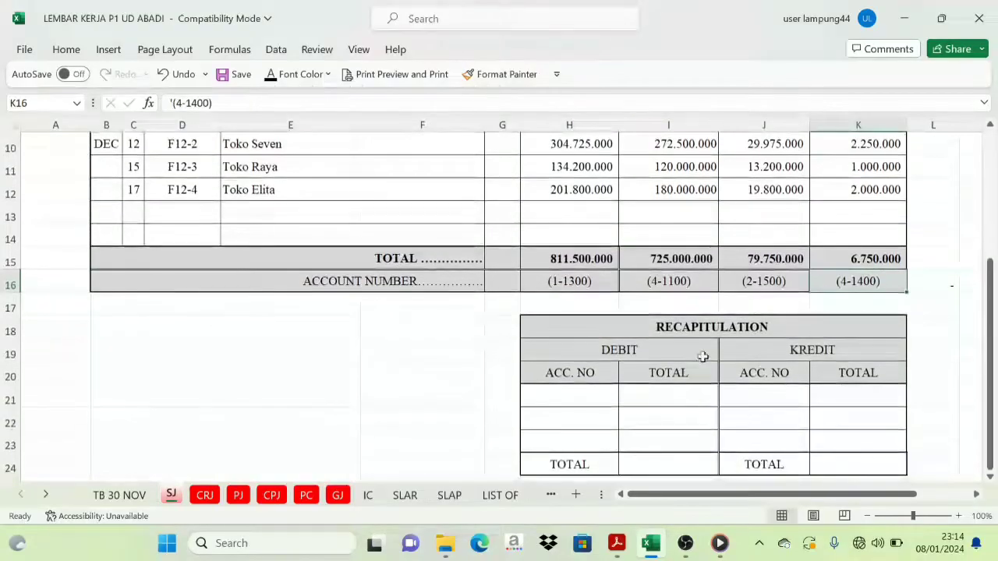
pyautogui.scroll(1, 688, 358)
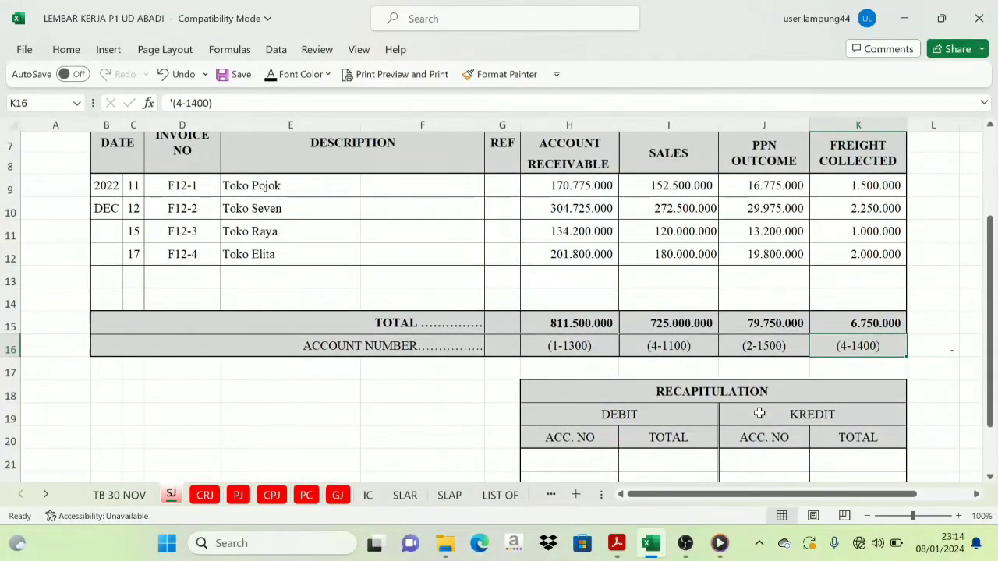
pyautogui.scroll(-1, 718, 390)
pyautogui.scroll(3, 679, 374)
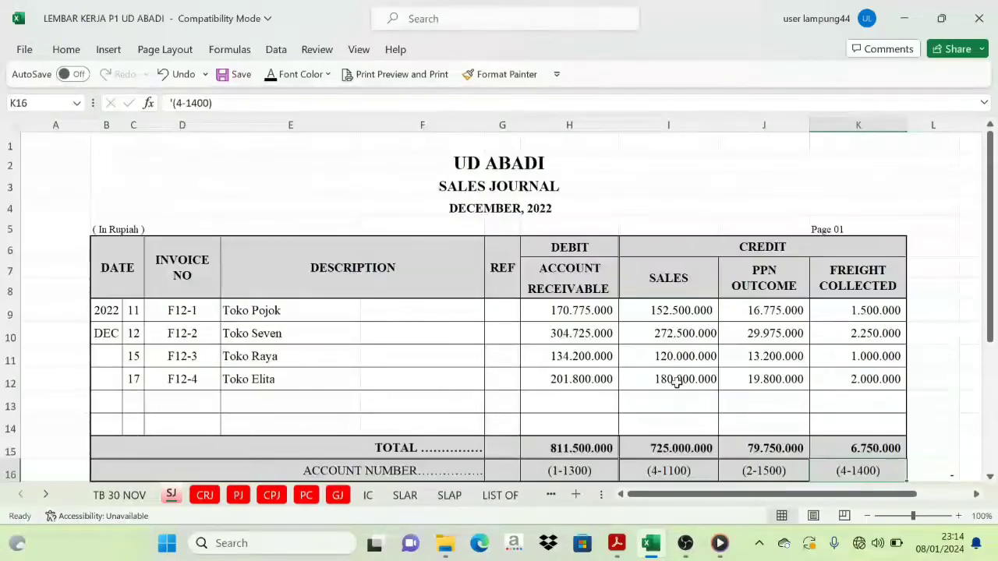
pyautogui.scroll(-2, 677, 382)
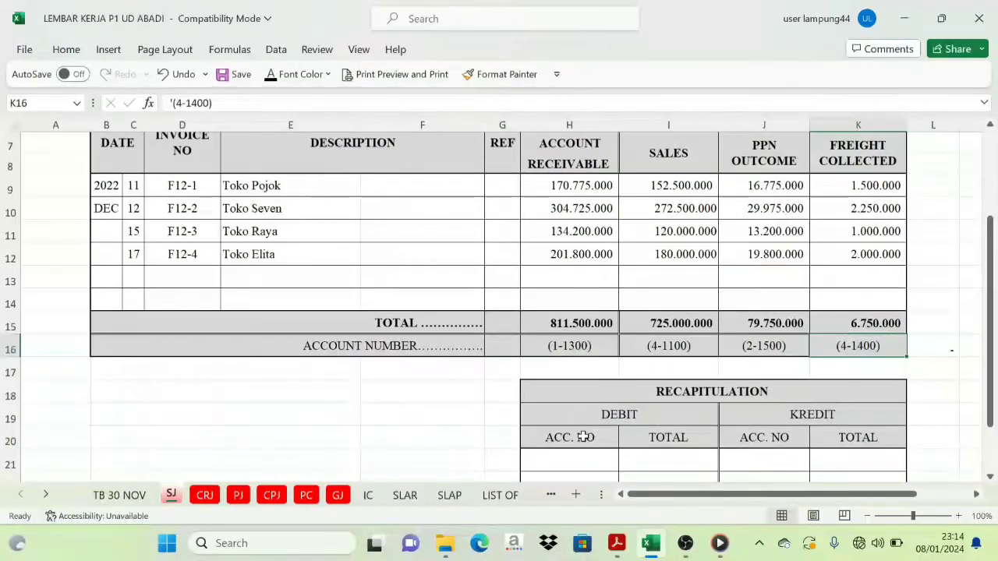
pyautogui.scroll(2, 584, 437)
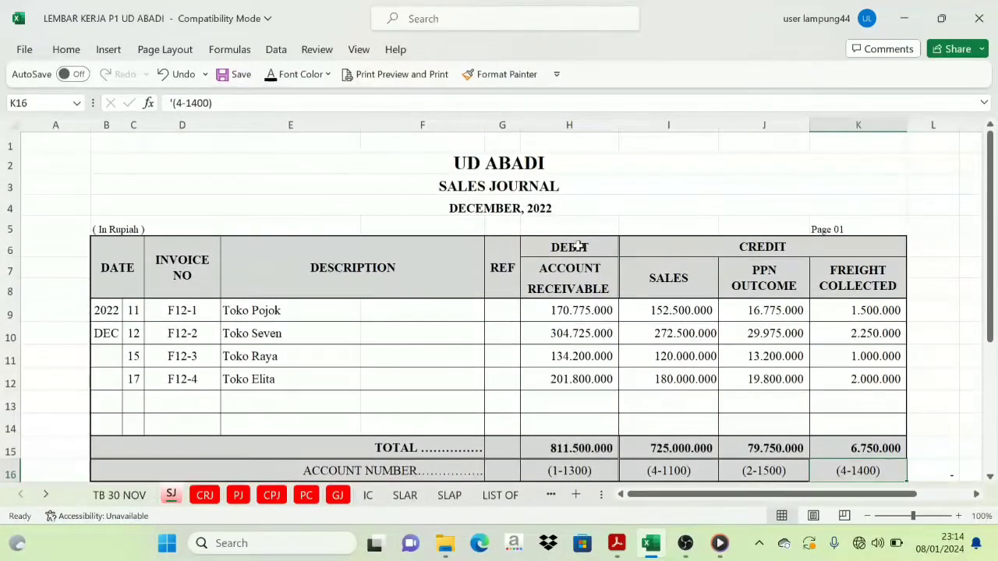
pyautogui.click(578, 245)
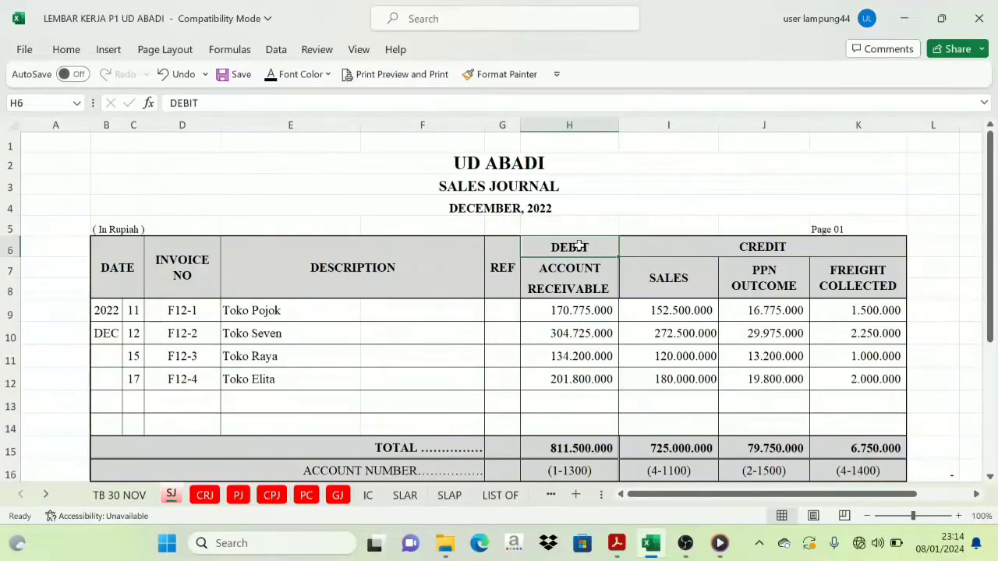
# Reveal account code 1-1300 in H21, the first debit row of the recapitulation, with the Automatic font color
pyautogui.click(760, 246)
pyautogui.scroll(-3, 683, 420)
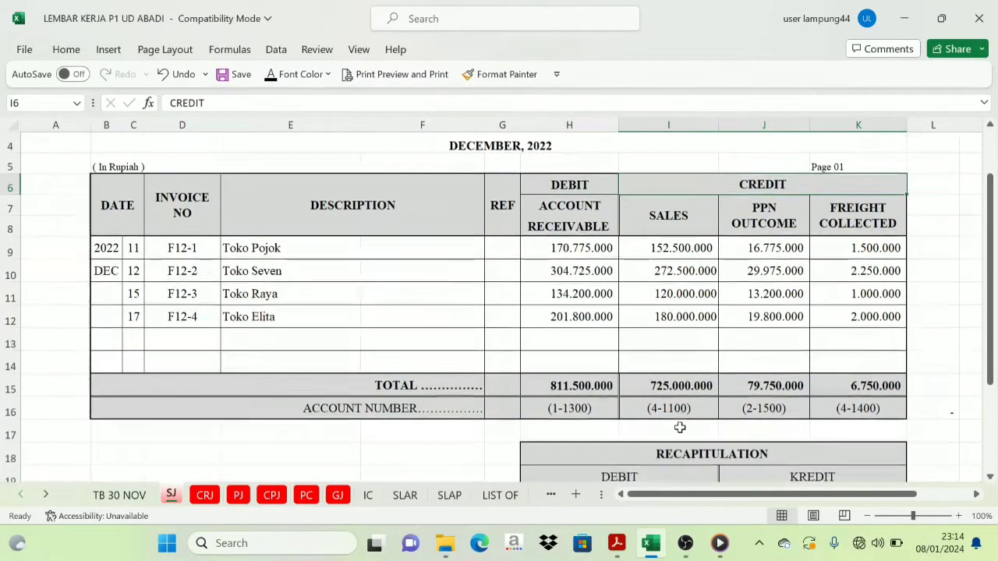
pyautogui.scroll(2, 636, 424)
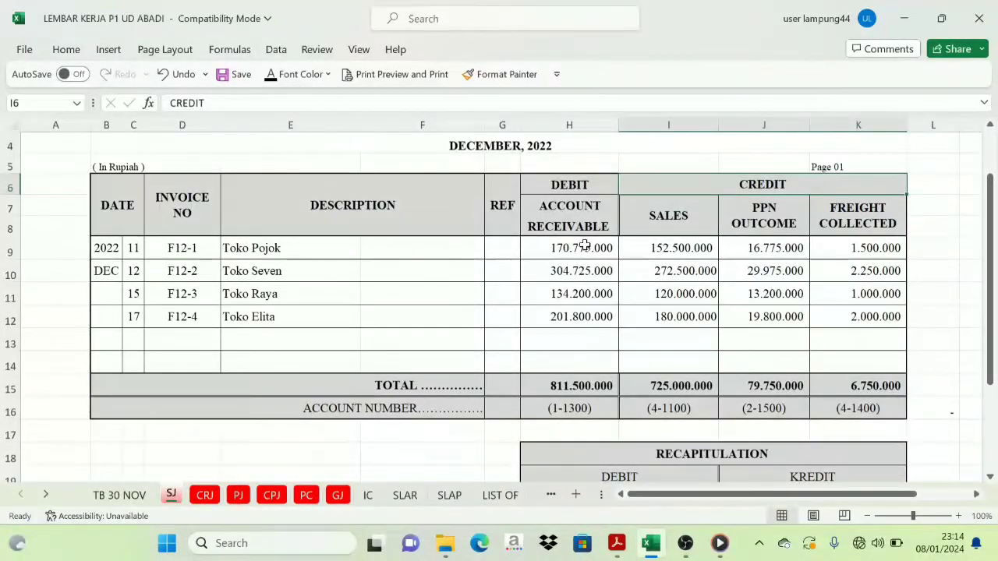
pyautogui.scroll(-1, 567, 356)
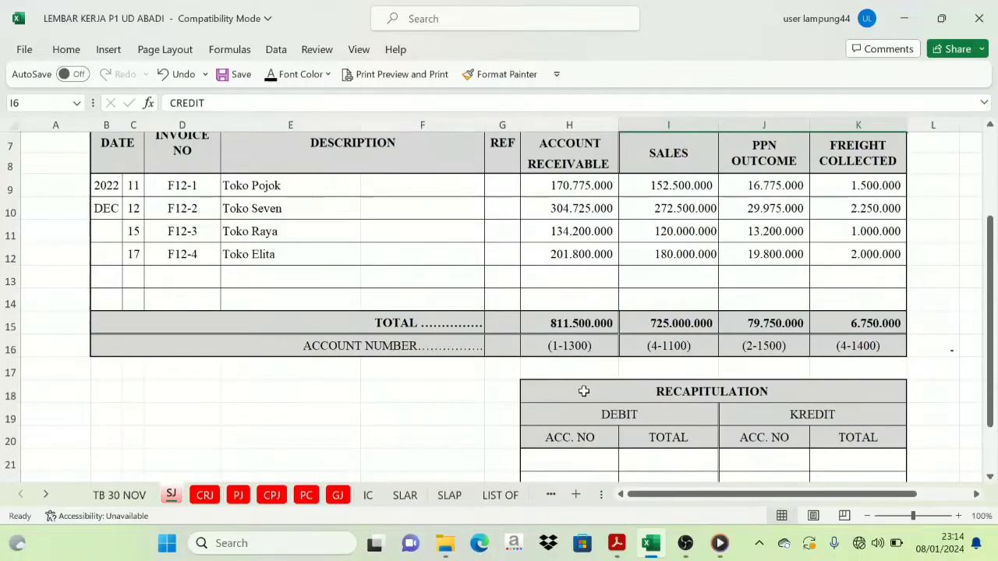
pyautogui.scroll(-2, 584, 391)
pyautogui.click(577, 327)
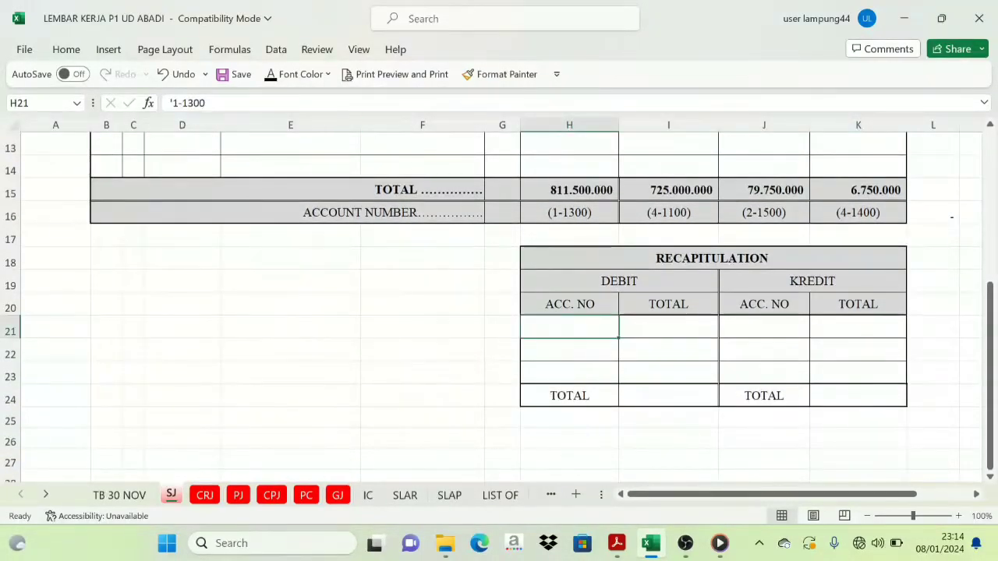
pyautogui.scroll(3, 605, 360)
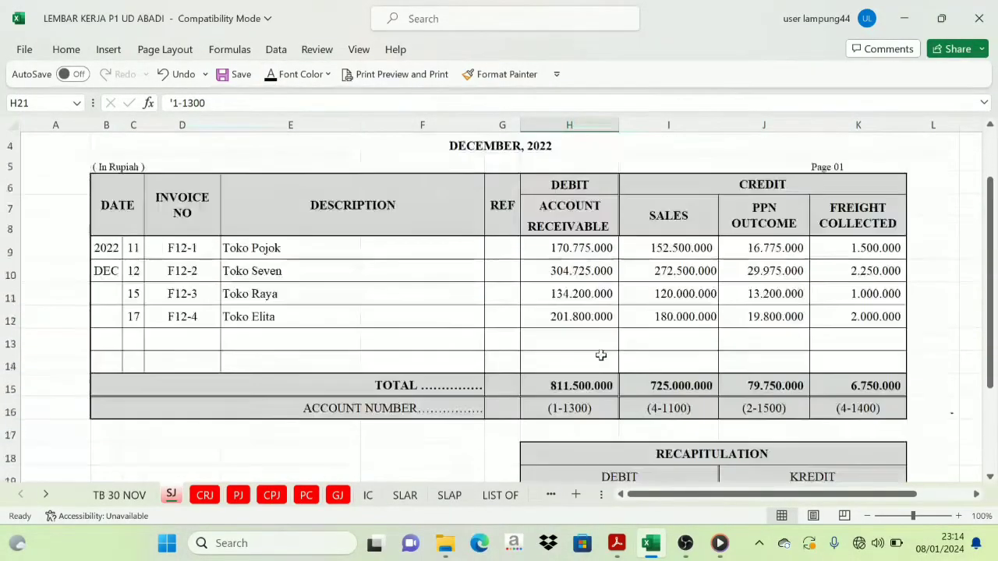
pyautogui.scroll(-3, 568, 445)
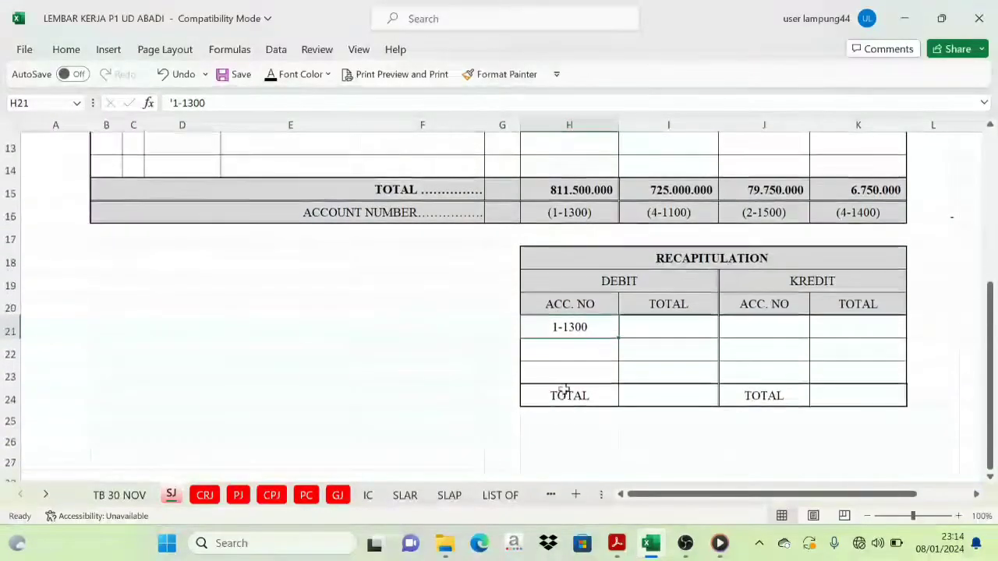
# Reveal the account receivable total of 811.500.000 in I21 beside code 1-1300 with the Automatic font color
pyautogui.click(655, 310)
pyautogui.scroll(3, 616, 334)
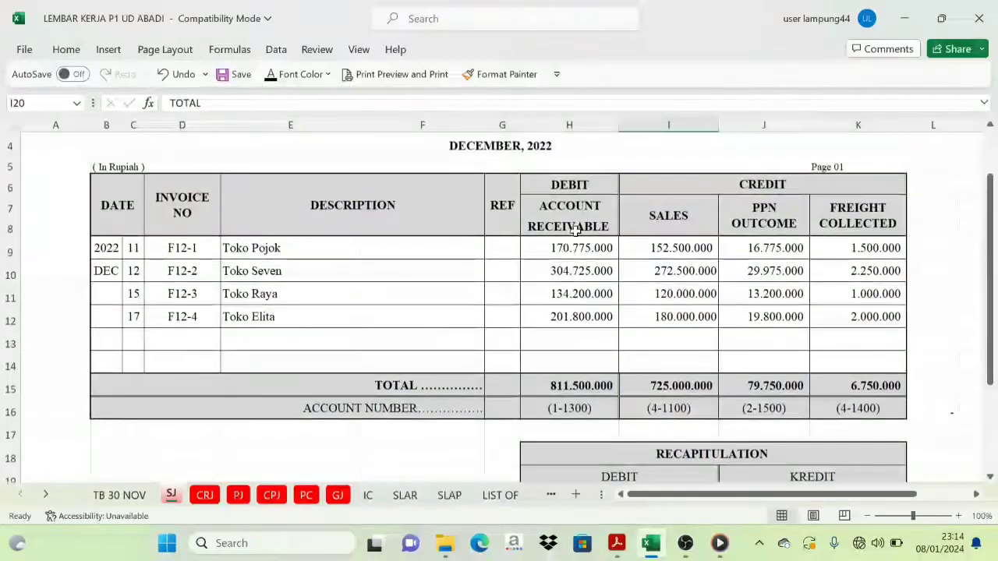
pyautogui.click(581, 387)
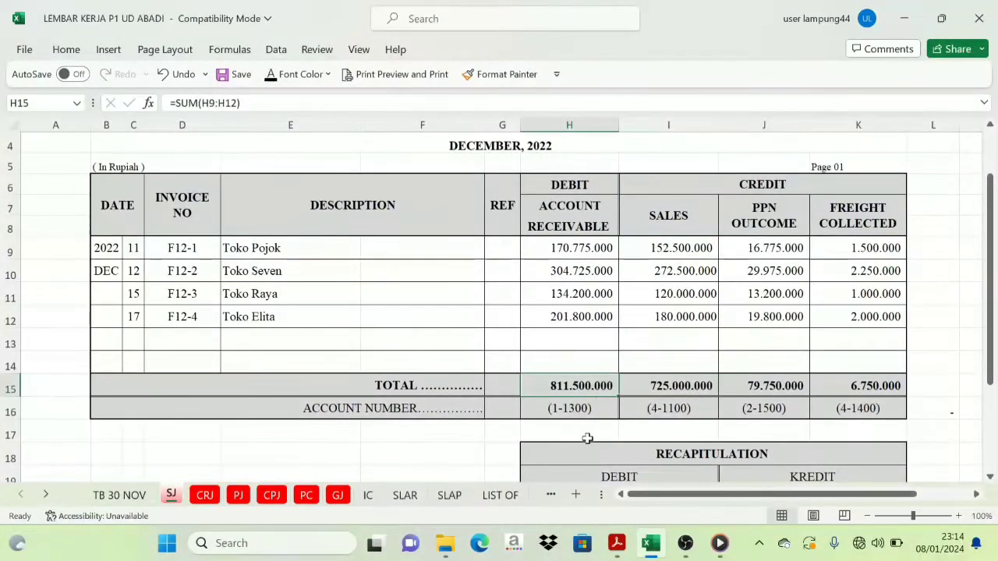
pyautogui.scroll(-2, 655, 450)
pyautogui.click(676, 403)
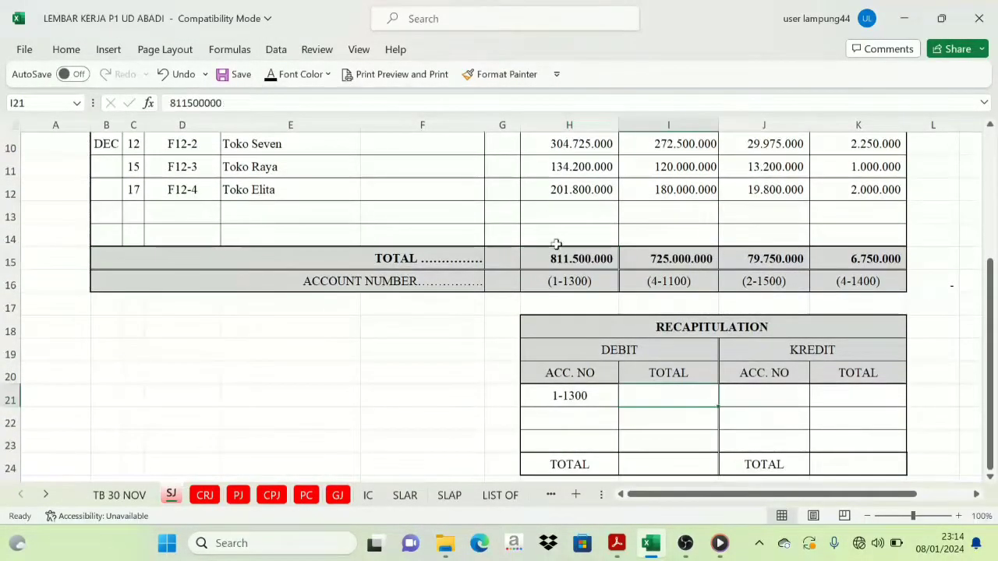
pyautogui.click(270, 79)
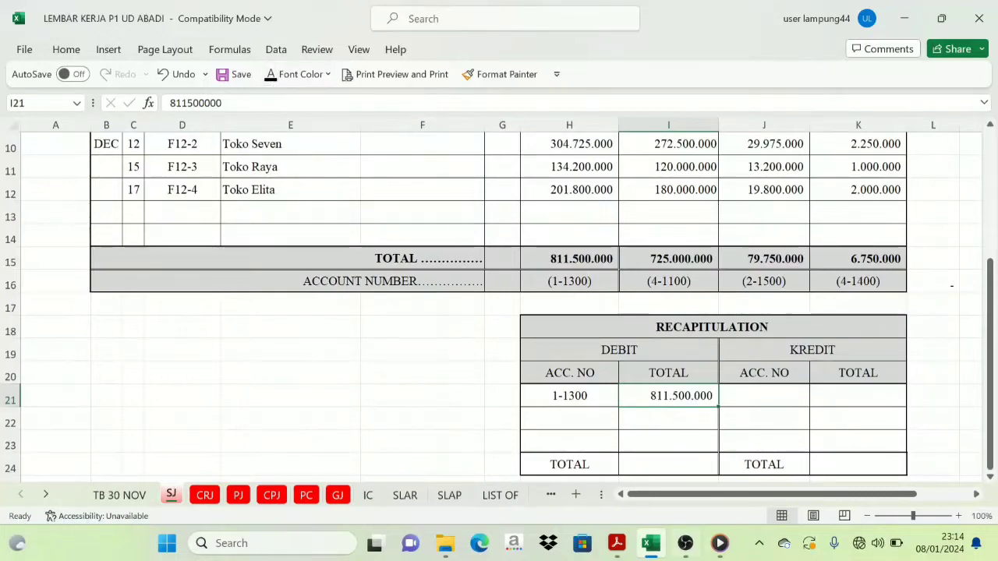
# Compare the credit columns' headings and account codes in I16:K16 to determine their order in the recapitulation
pyautogui.click(780, 349)
pyautogui.scroll(3, 729, 412)
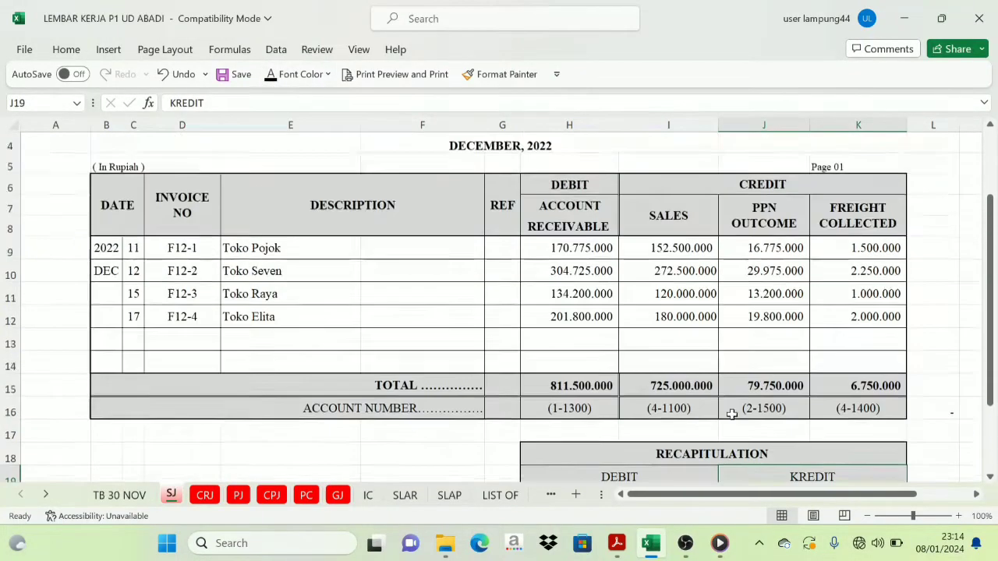
pyautogui.click(684, 283)
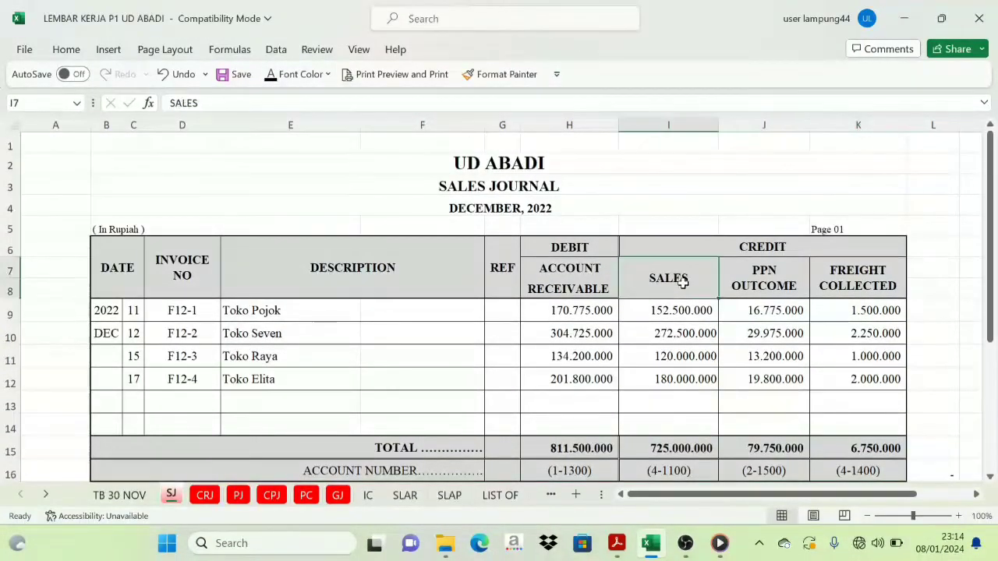
pyautogui.click(765, 280)
pyautogui.click(831, 272)
pyautogui.scroll(-2, 715, 340)
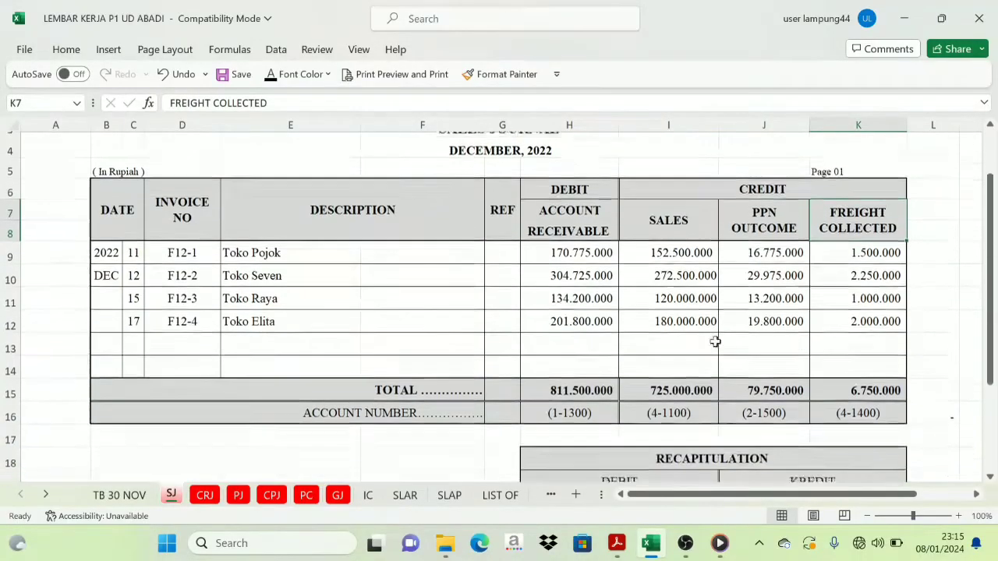
pyautogui.click(678, 355)
pyautogui.click(745, 346)
pyautogui.click(856, 339)
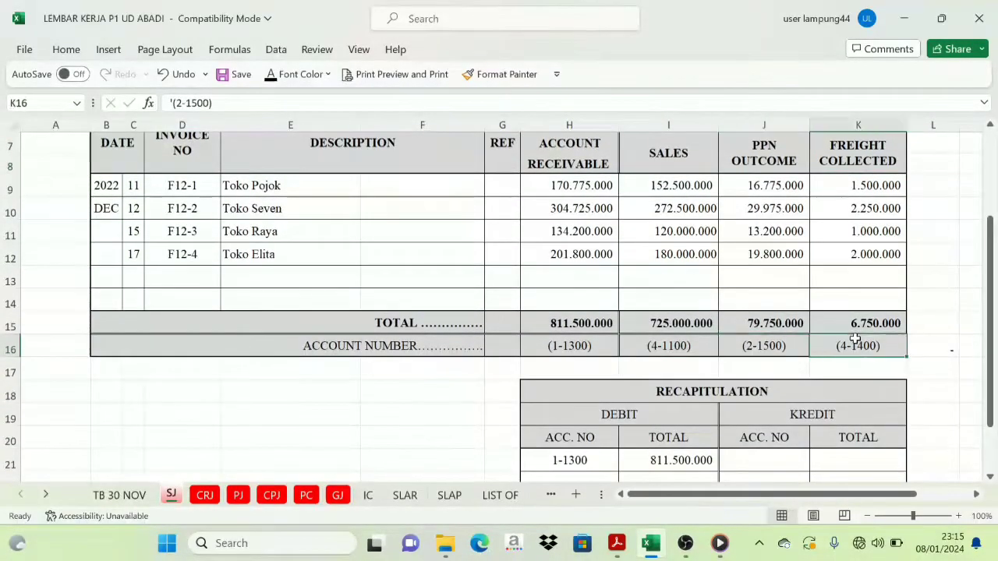
pyautogui.click(655, 346)
pyautogui.click(762, 346)
pyautogui.click(811, 341)
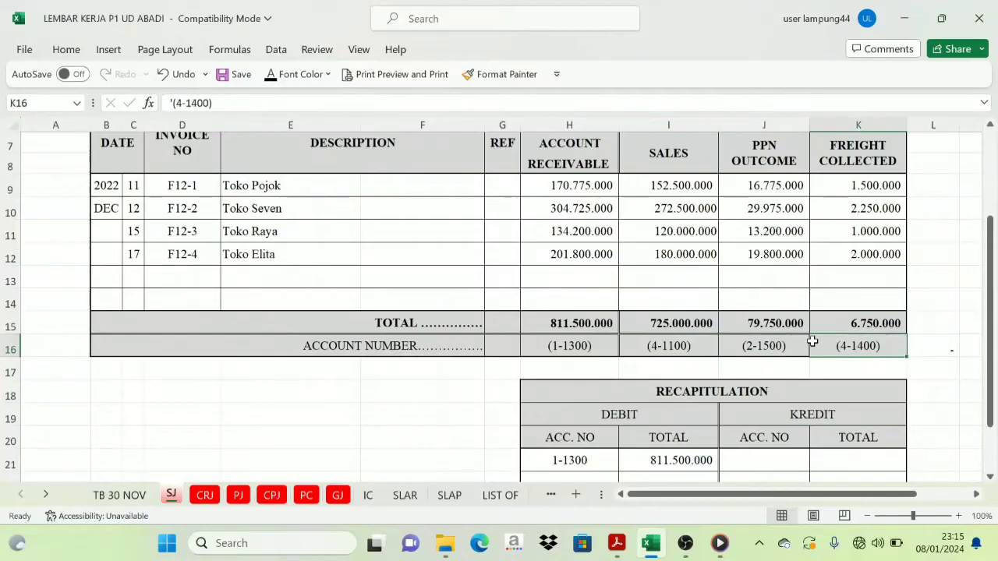
pyautogui.click(666, 347)
pyautogui.click(758, 351)
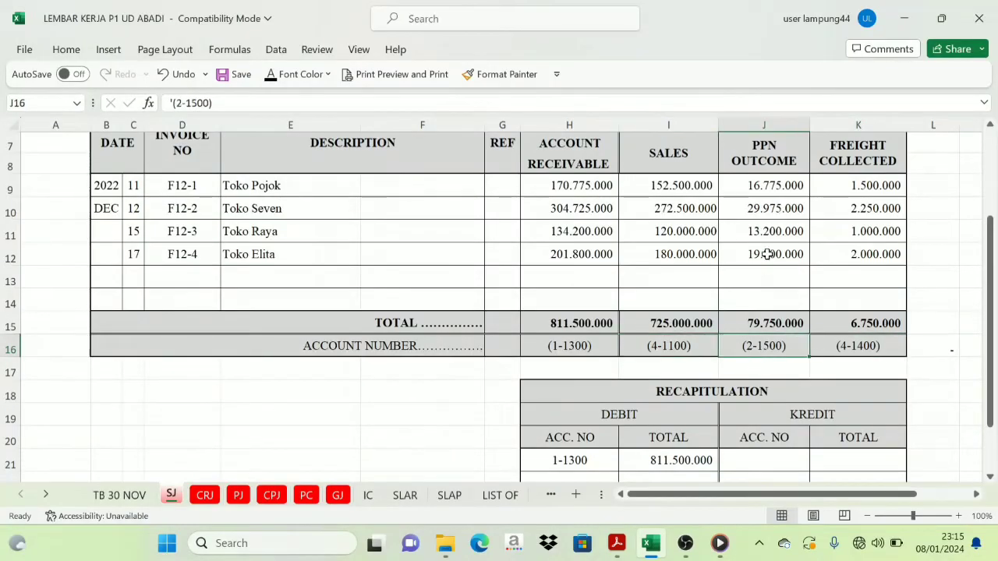
pyautogui.click(694, 346)
pyautogui.click(749, 350)
# Reveal PPN outcome code 2-1500 in J21 and its total of 79.750.000 in K21 with the Automatic font color
pyautogui.scroll(-1, 769, 257)
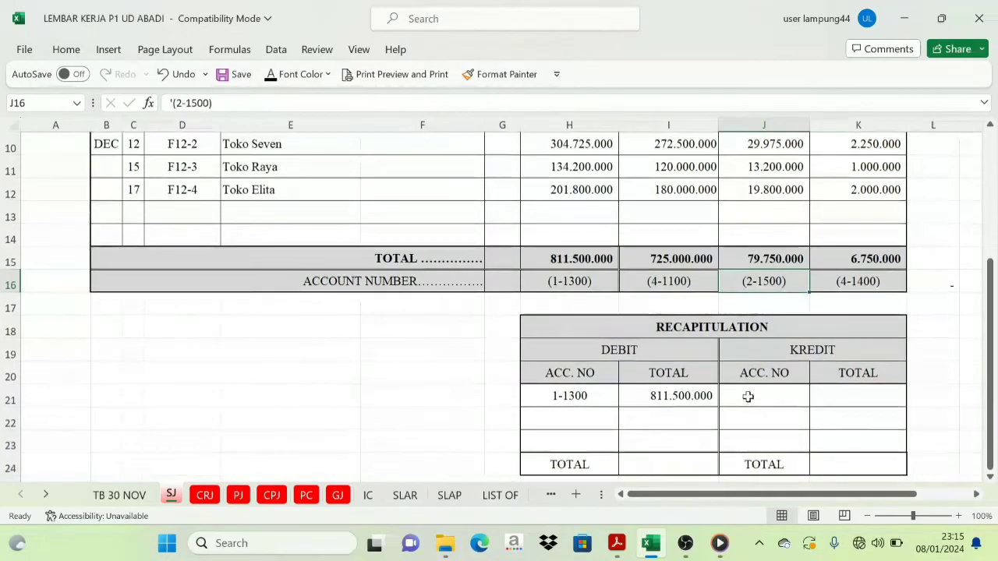
pyautogui.click(746, 398)
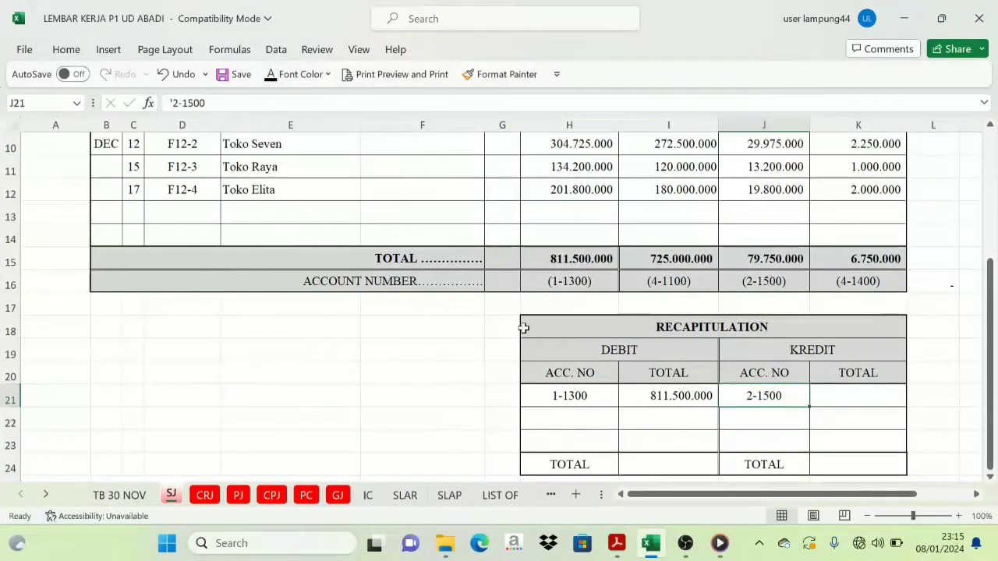
pyautogui.scroll(1, 787, 396)
pyautogui.scroll(-1, 787, 396)
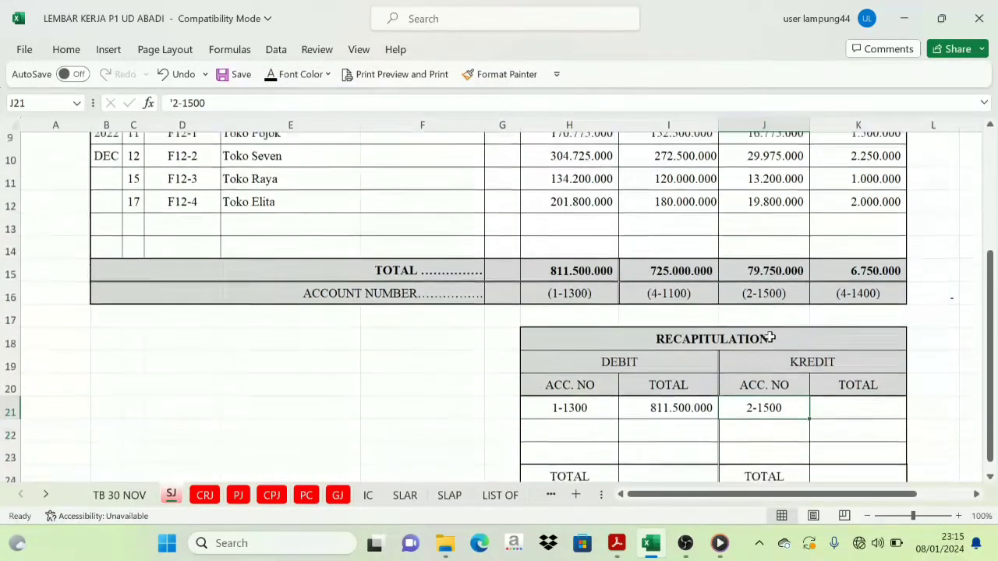
pyautogui.click(849, 397)
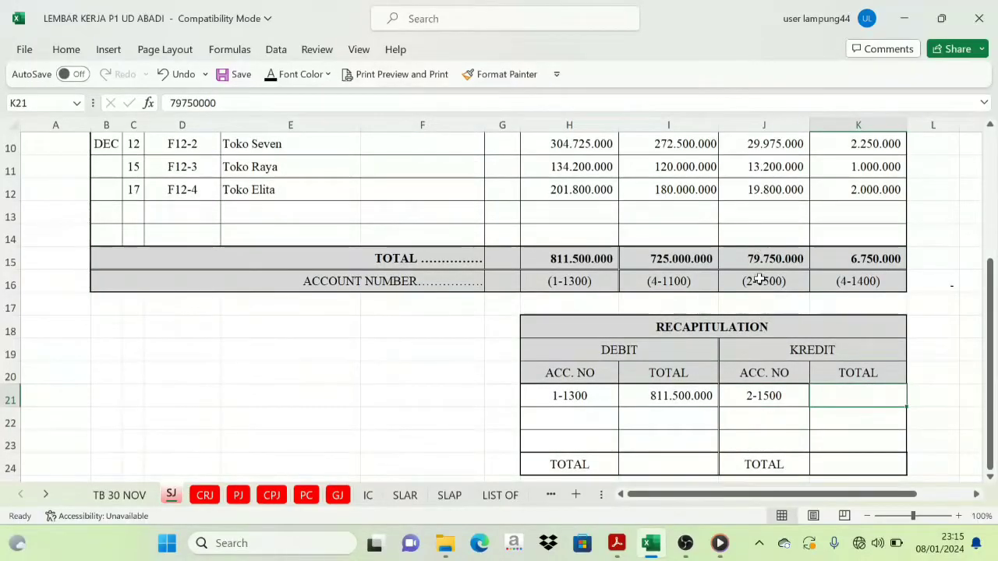
pyautogui.scroll(1, 763, 258)
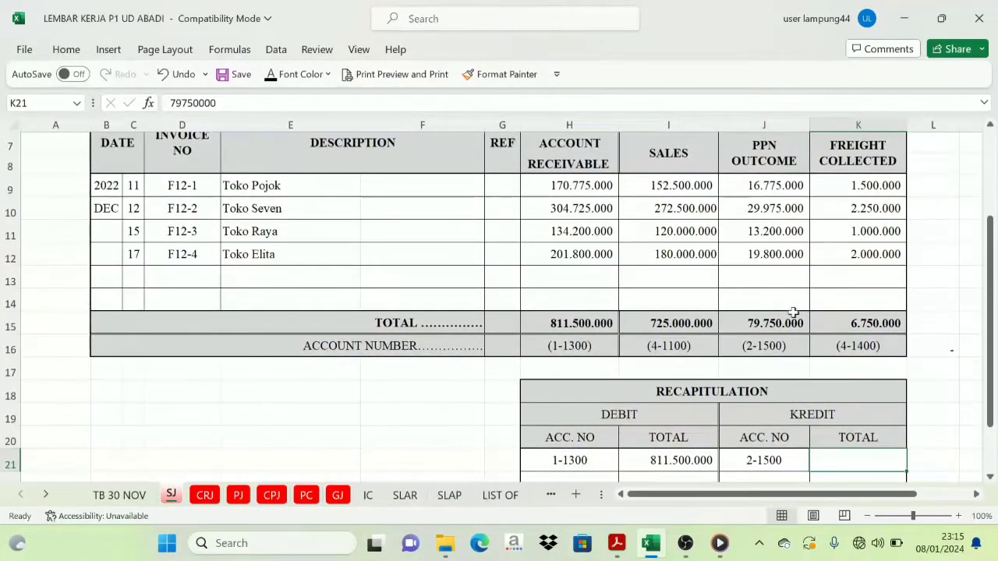
pyautogui.scroll(-1, 823, 378)
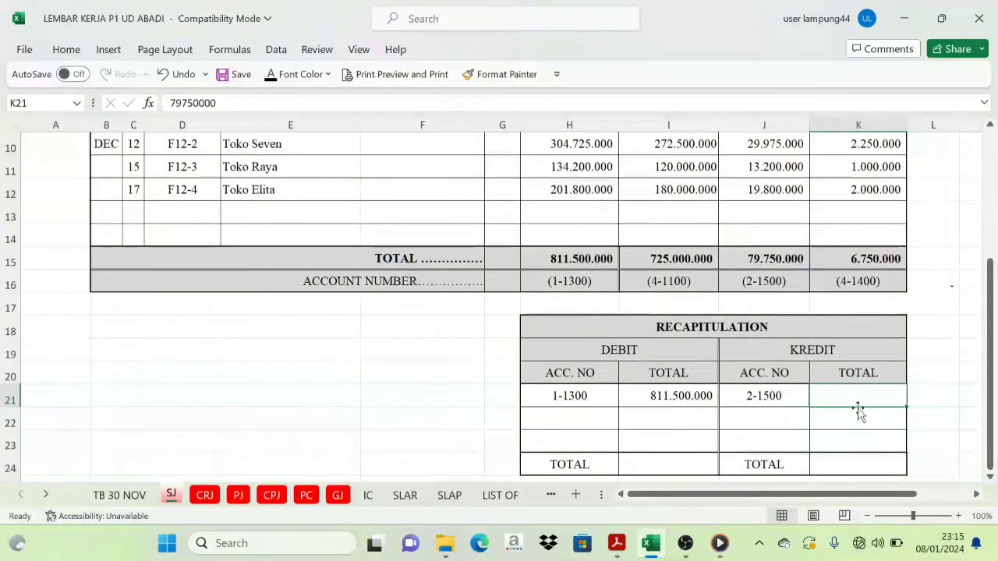
pyautogui.click(281, 81)
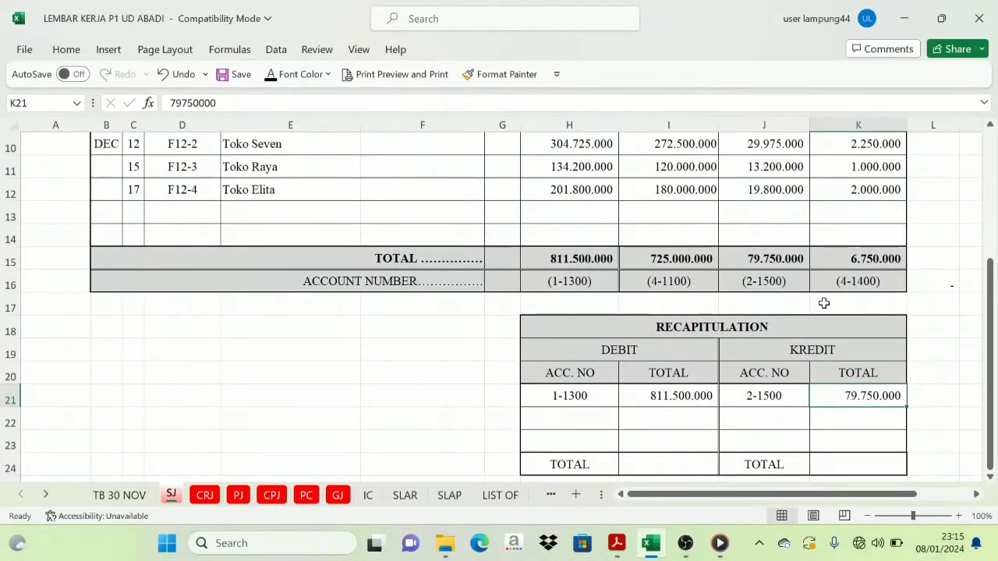
# Reveal sales code 4-1100 in J22 and its total of 725.000.000 in K22 with the Automatic font color
pyautogui.scroll(2, 663, 287)
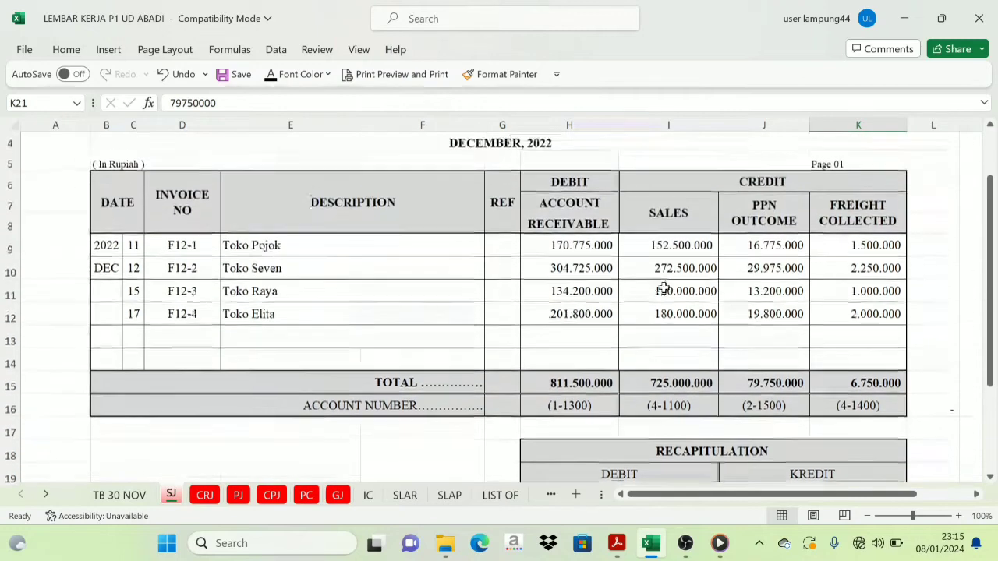
pyautogui.scroll(-2, 695, 334)
pyautogui.click(756, 418)
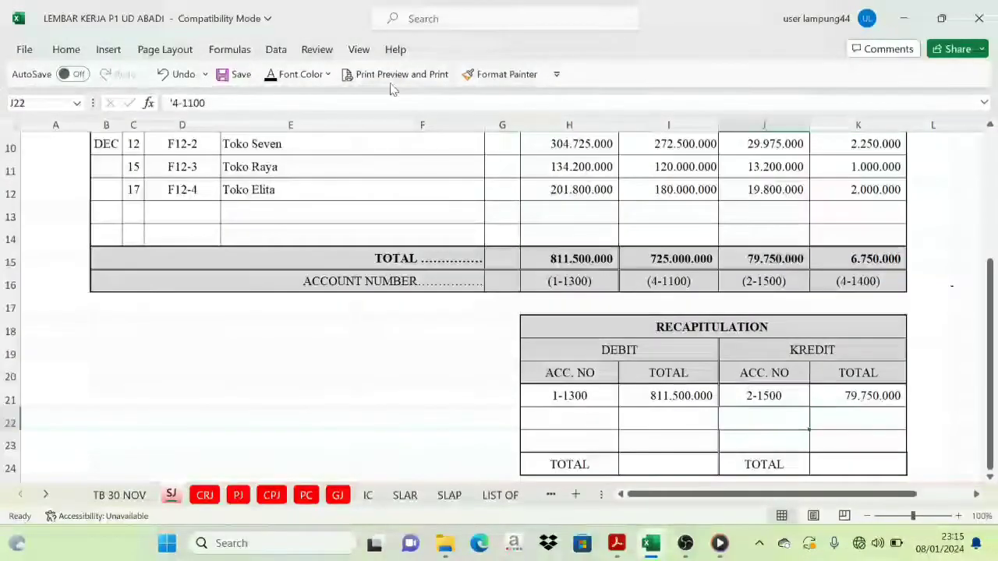
pyautogui.click(849, 426)
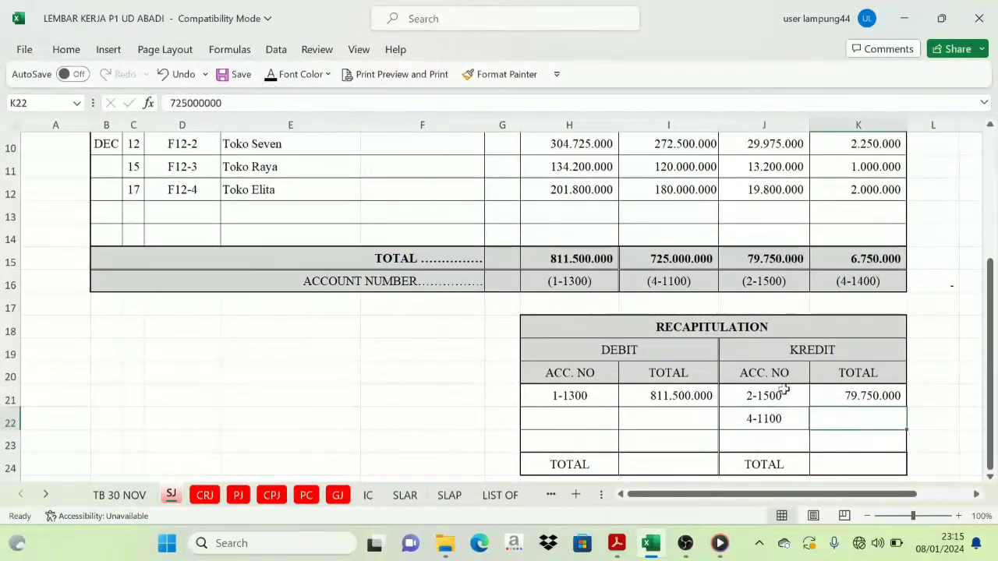
pyautogui.scroll(1, 664, 267)
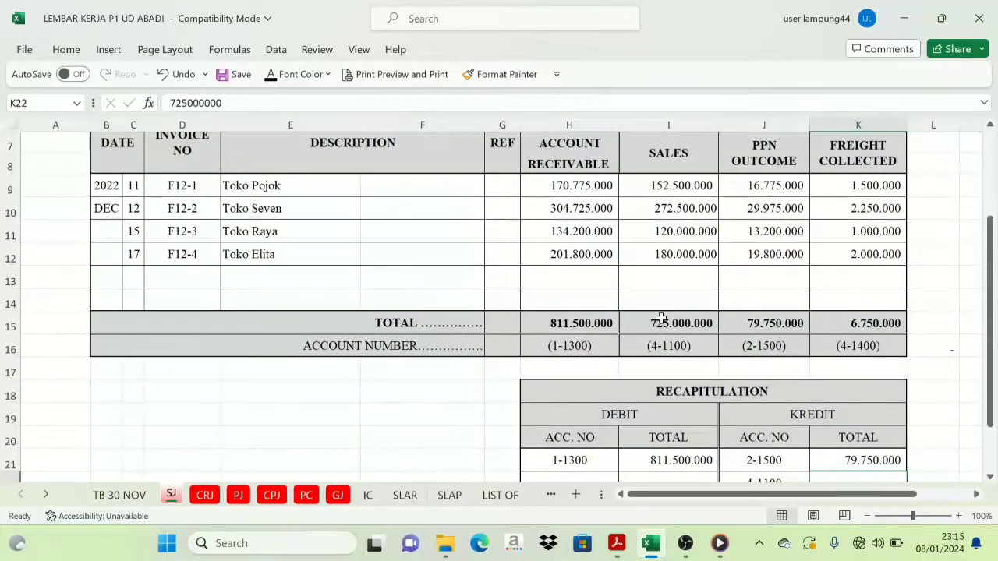
pyautogui.scroll(-1, 868, 390)
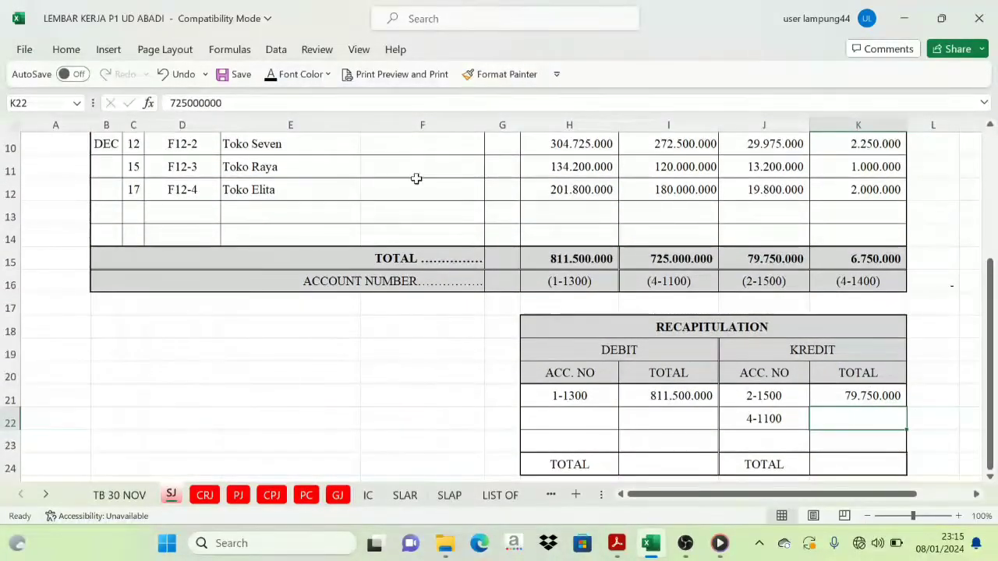
# Reveal freight collected code 4-1400 in J23 and its total of 6.750.000 in K23 with the Automatic font color
pyautogui.scroll(1, 837, 406)
pyautogui.scroll(1, 837, 406)
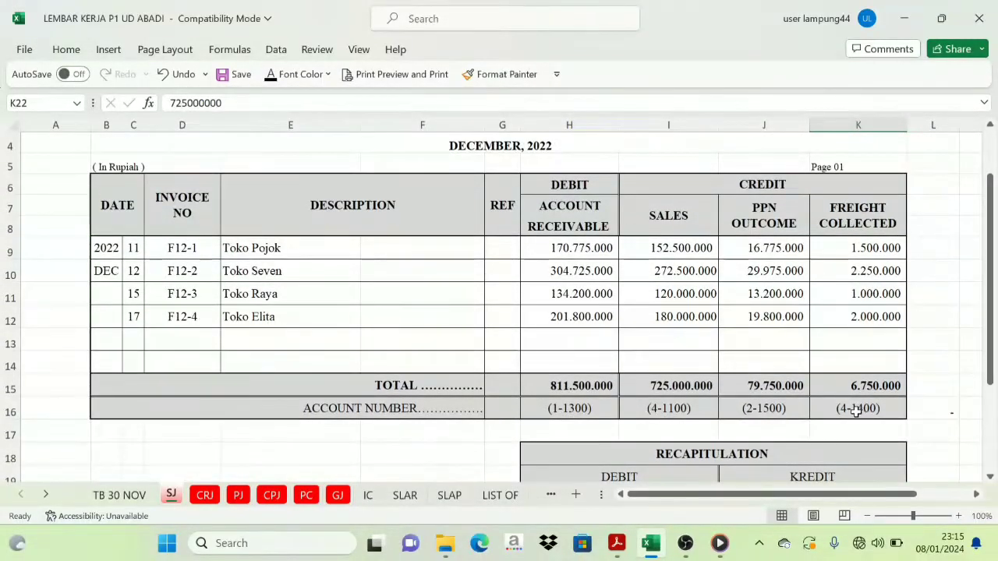
pyautogui.scroll(-1, 850, 406)
pyautogui.scroll(-1, 787, 397)
pyautogui.click(759, 435)
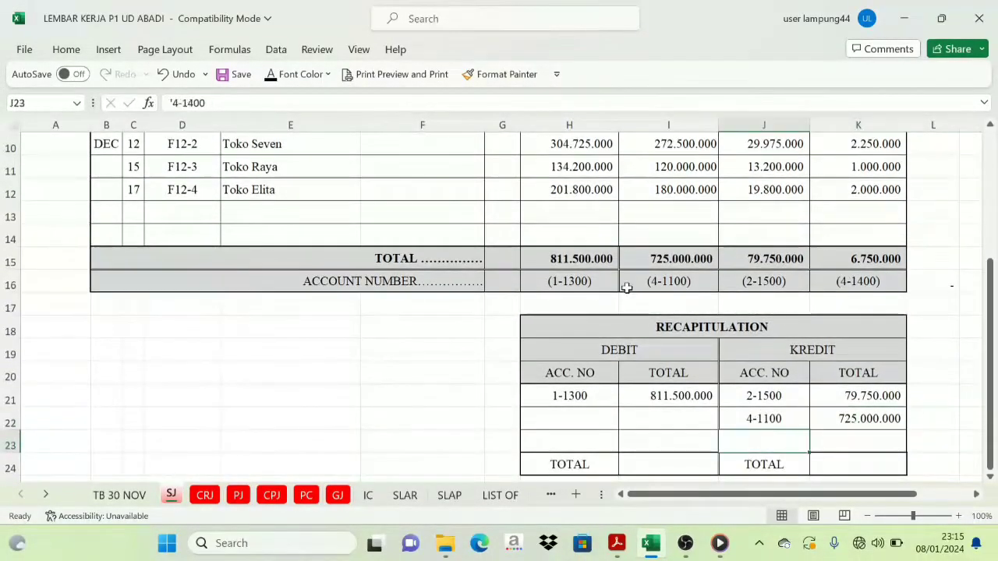
pyautogui.click(871, 446)
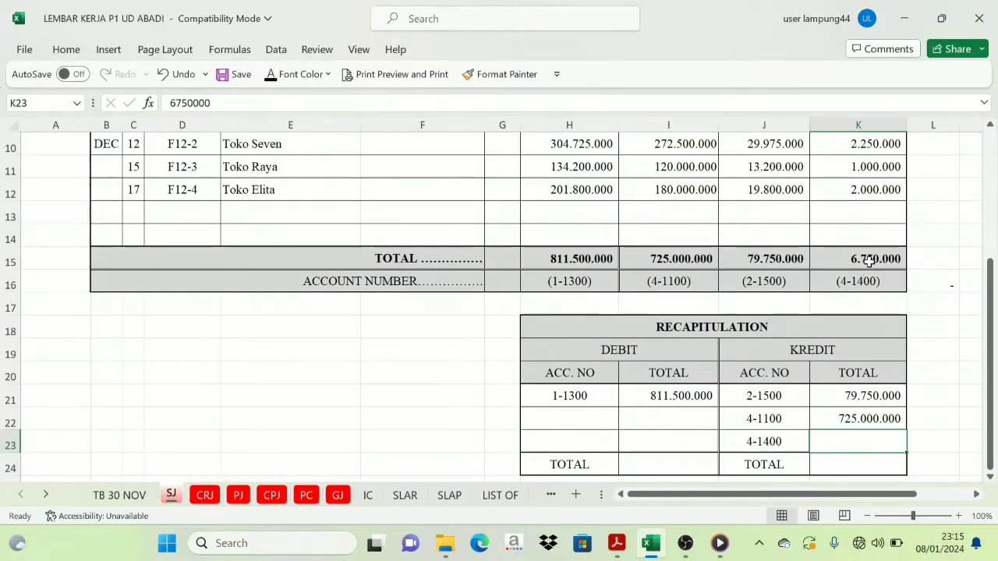
pyautogui.click(287, 84)
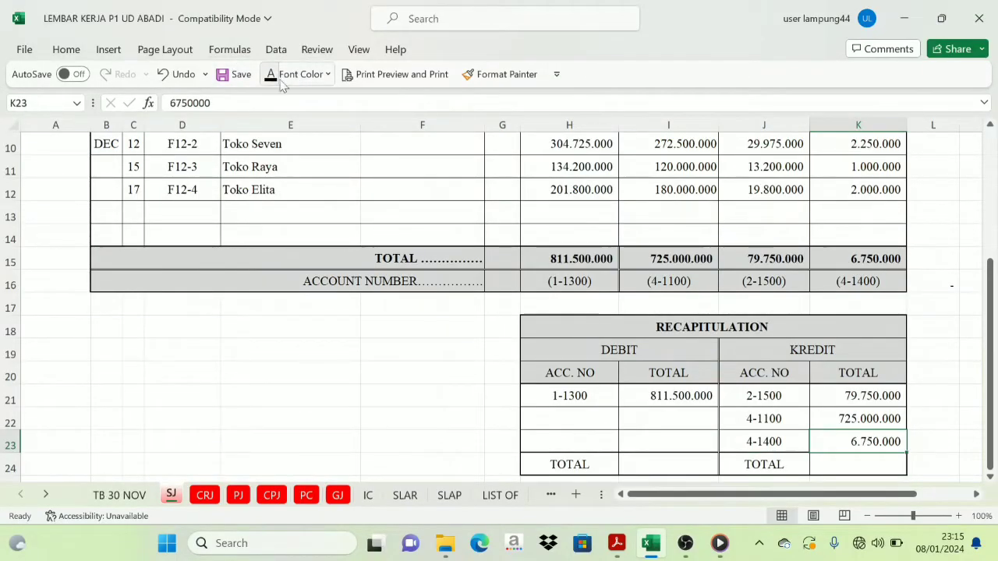
# Reveal the recapitulation's debit total in I24 (=SUM(I21:I23)) with the Automatic font color
pyautogui.scroll(-2, 850, 398)
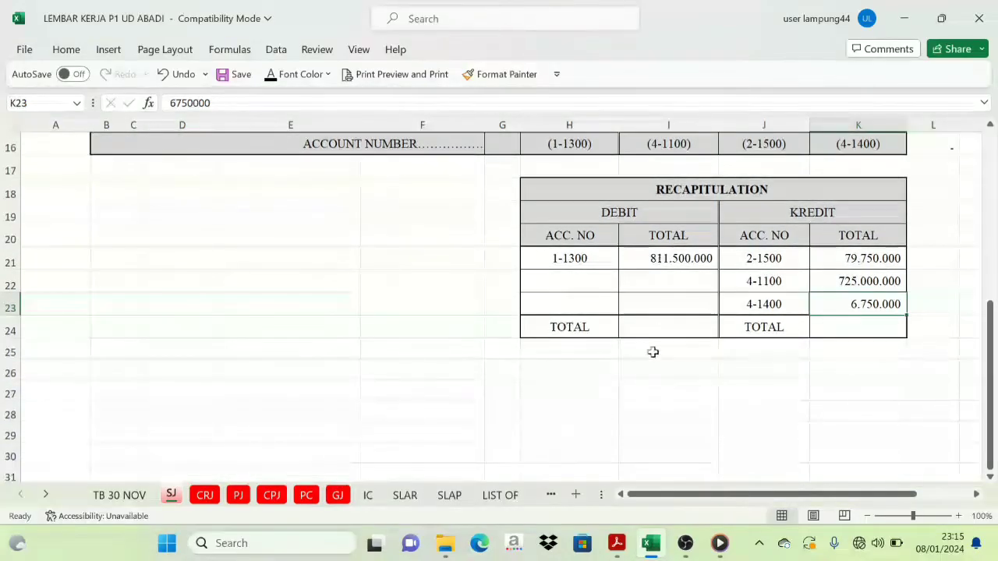
pyautogui.click(654, 326)
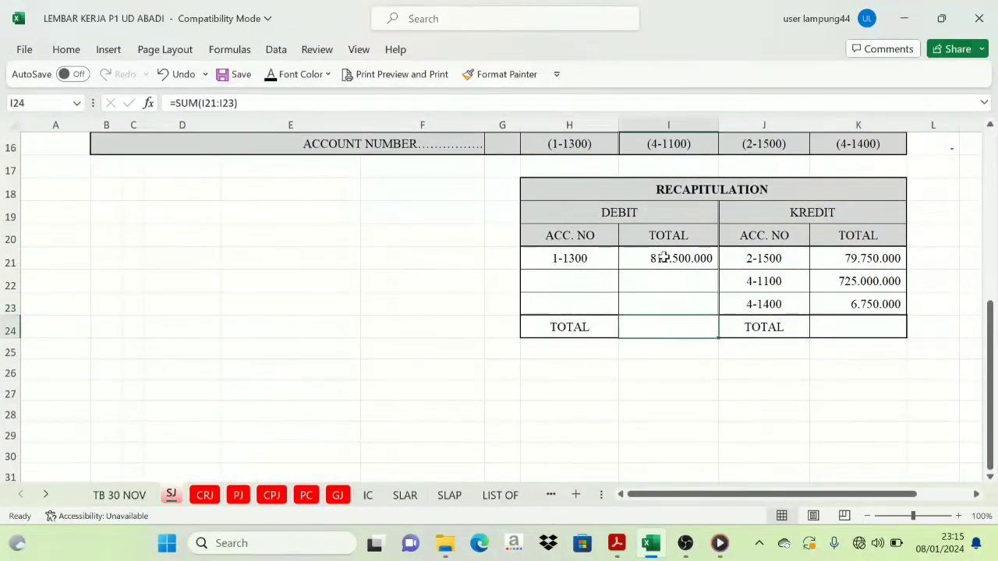
pyautogui.click(271, 75)
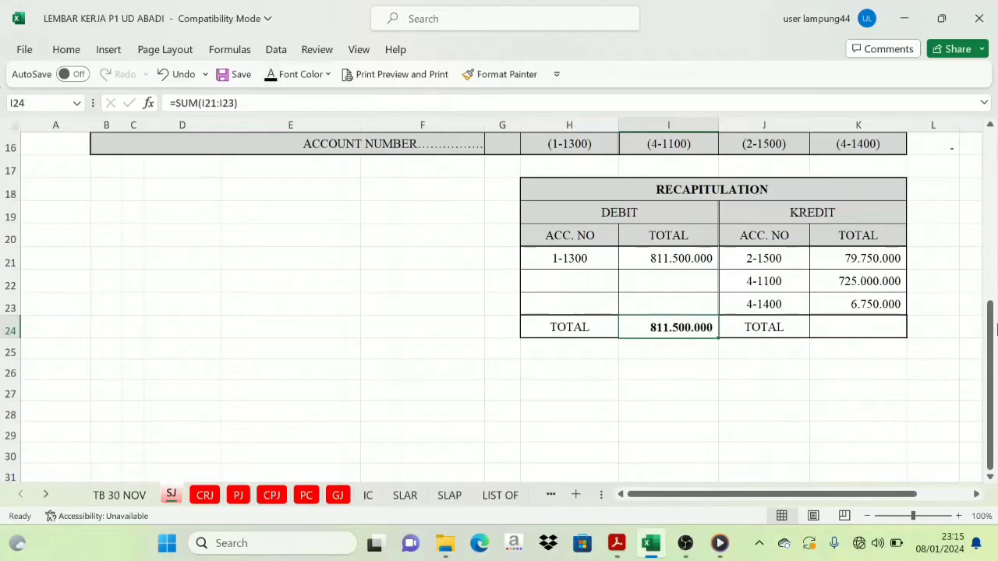
# Reveal the recapitulation's credit total in K24 (=SUM(K21:K23)) with the Automatic font color and compare it with the debit total
pyautogui.moveTo(837, 249); pyautogui.dragTo(853, 305)
pyautogui.click(865, 326)
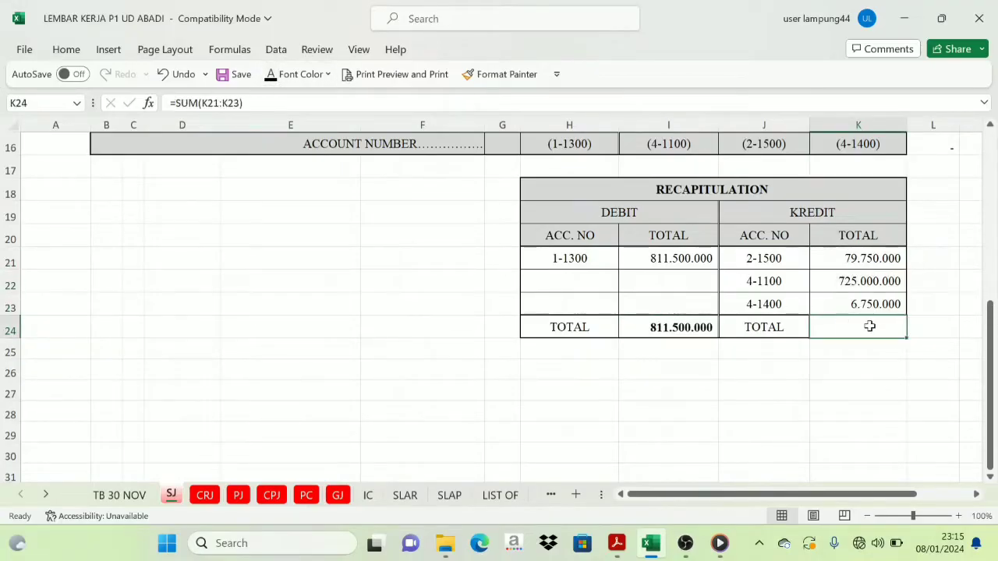
pyautogui.click(270, 75)
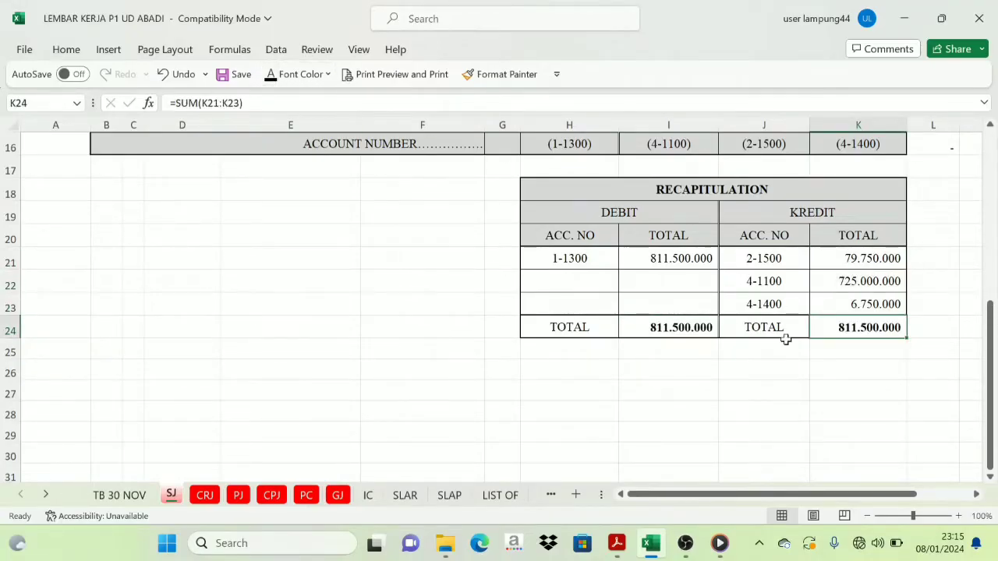
pyautogui.click(642, 210)
pyautogui.click(798, 207)
pyautogui.click(663, 326)
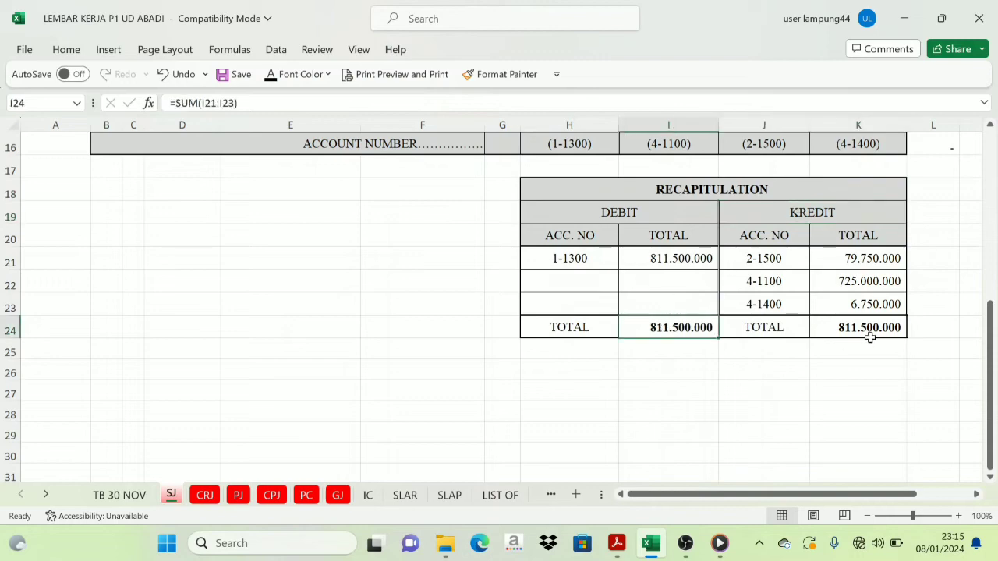
pyautogui.click(869, 331)
pyautogui.click(702, 326)
pyautogui.scroll(3, 687, 313)
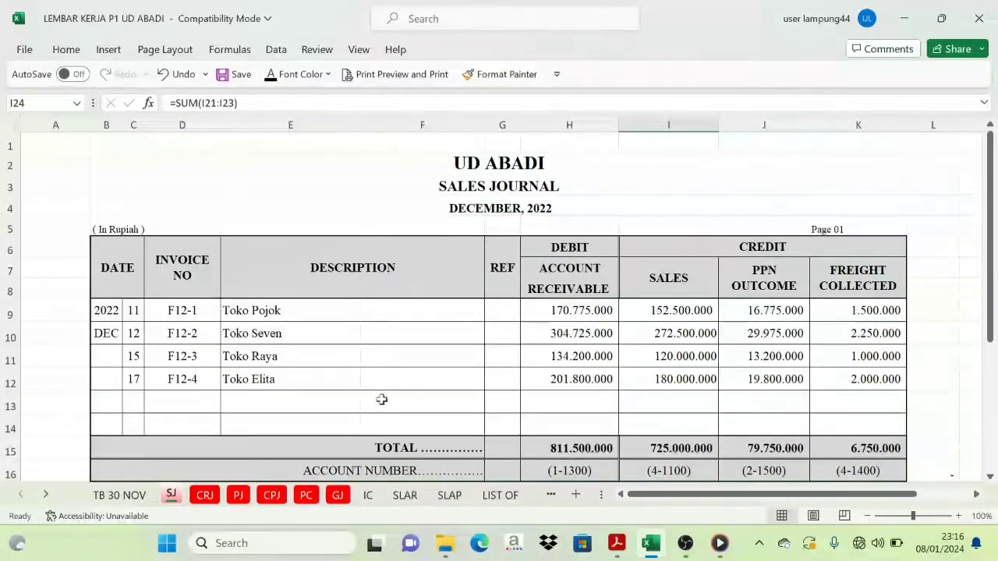
# On the CRJ sheet, reveal the cash in bank total in G16 and account receivable total in J16 with the Automatic font color
pyautogui.click(208, 496)
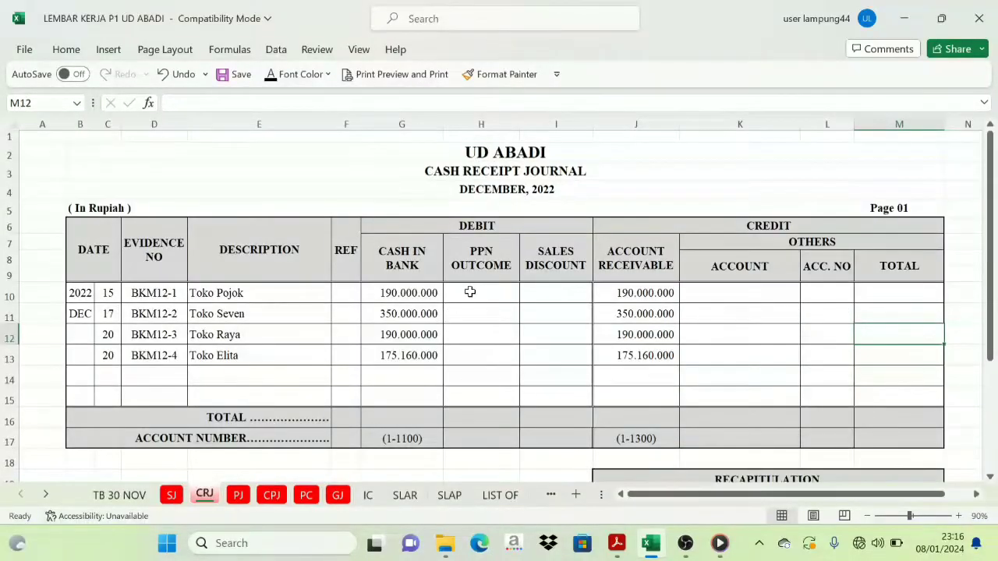
pyautogui.click(394, 425)
pyautogui.click(272, 78)
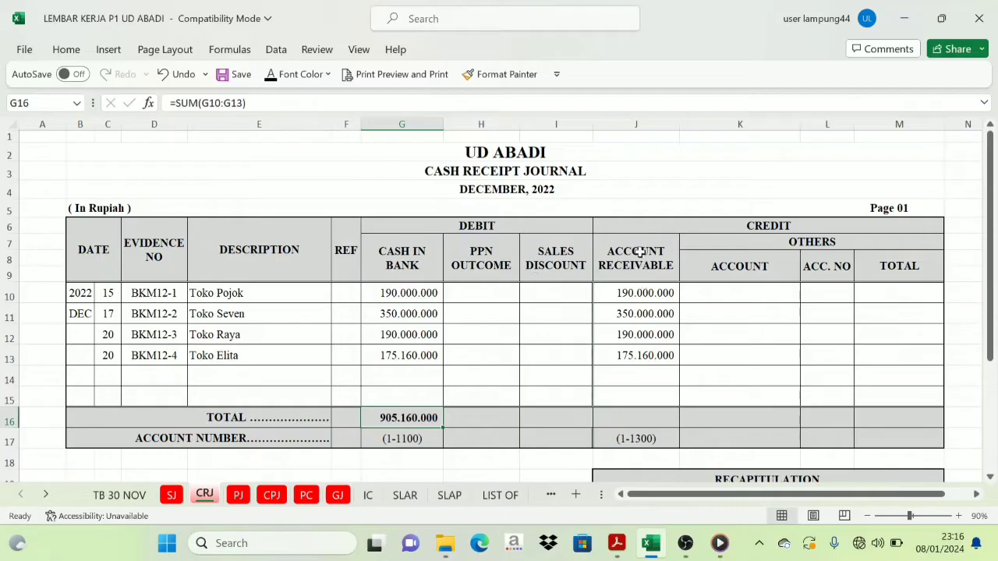
pyautogui.click(631, 419)
pyautogui.click(270, 76)
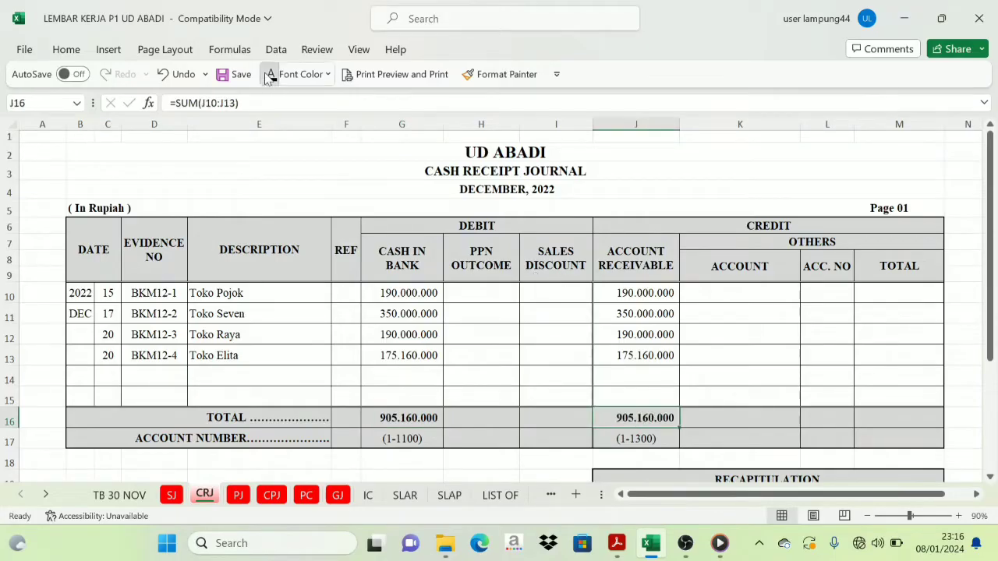
# Reveal debit code 1-1100 in J22 and its total of 905.160.000 in K22 of the cash receipt recapitulation with the Automatic font color
pyautogui.scroll(-1, 663, 360)
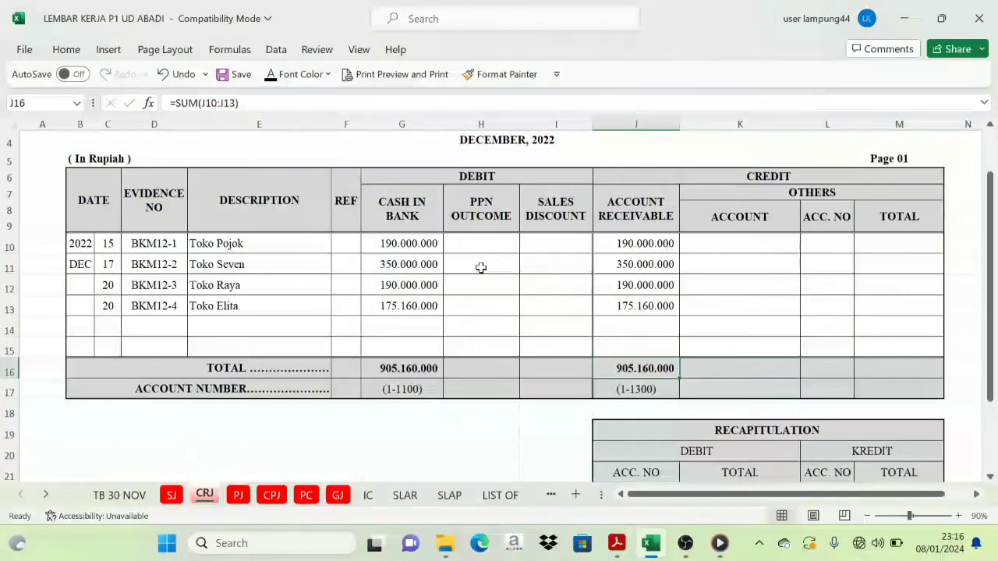
pyautogui.scroll(-1, 736, 439)
pyautogui.scroll(1, 740, 442)
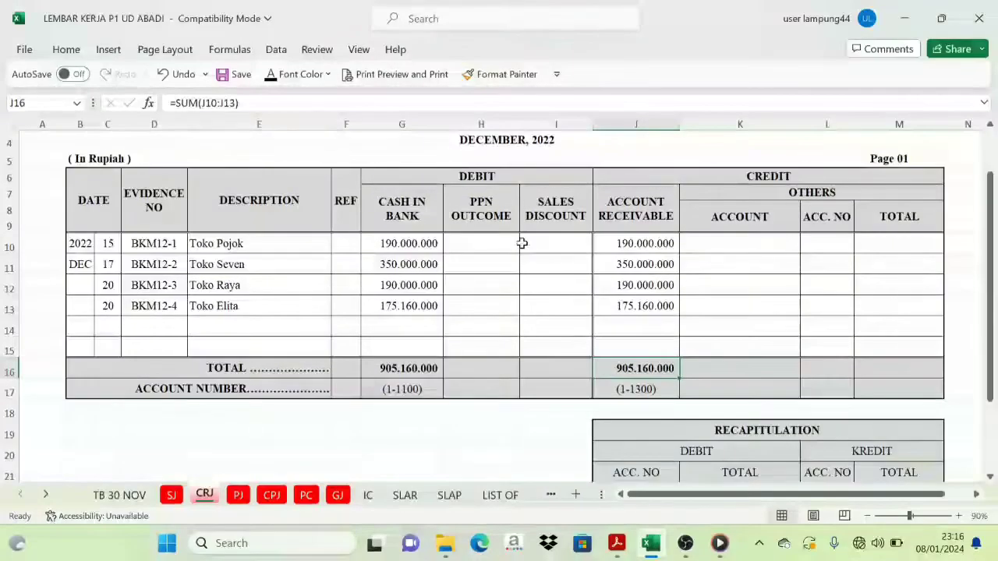
pyautogui.click(477, 179)
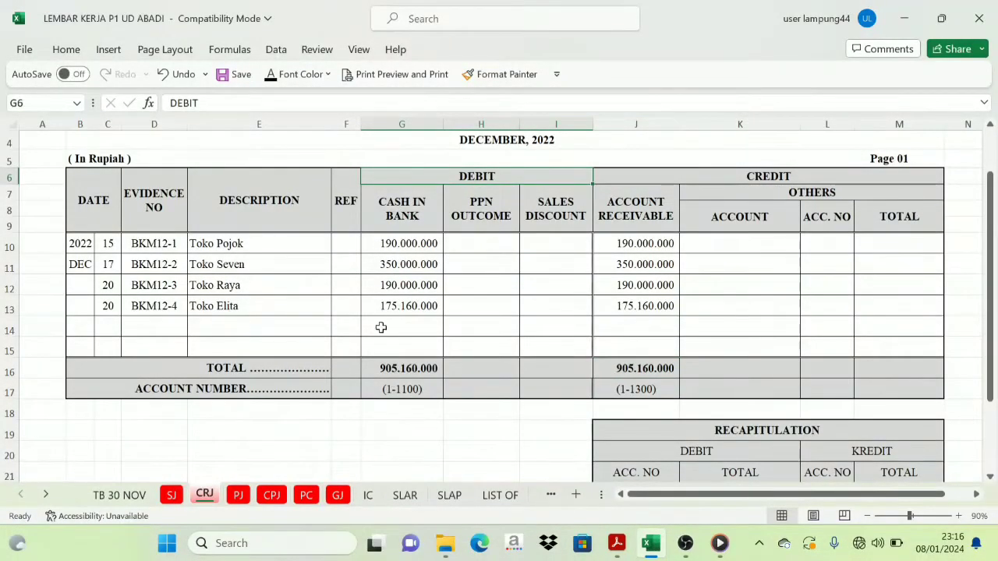
pyautogui.scroll(-1, 546, 433)
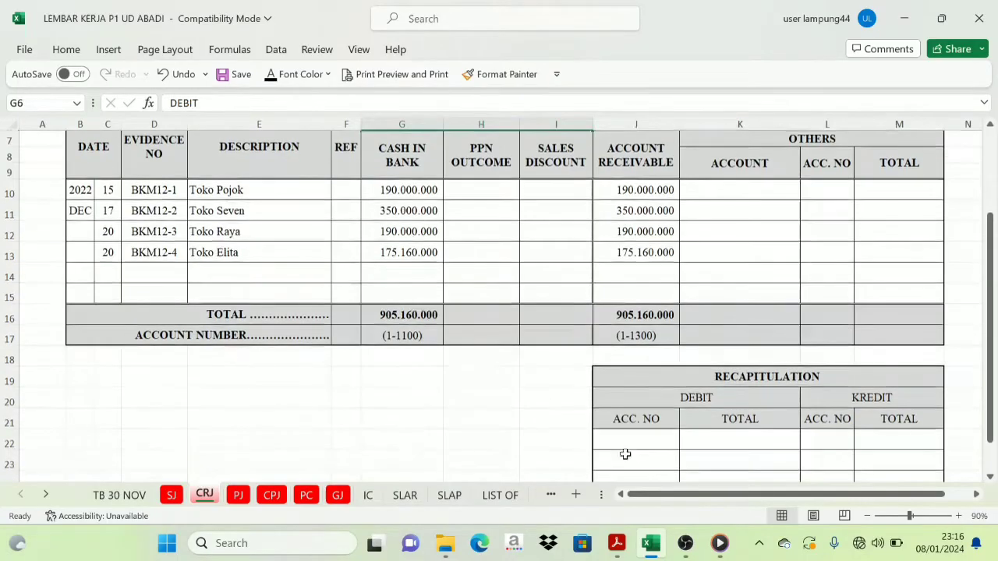
pyautogui.click(624, 436)
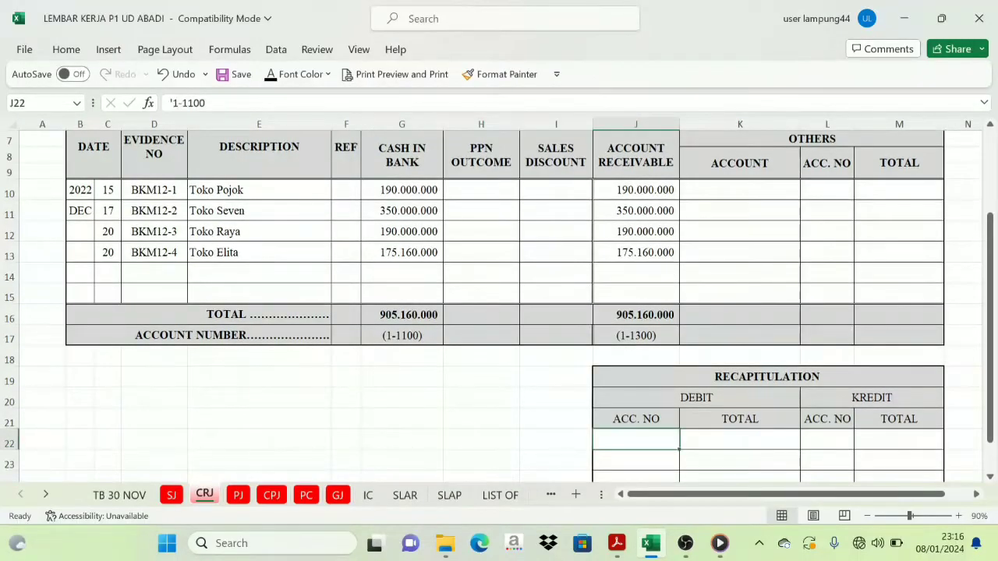
pyautogui.click(270, 74)
pyautogui.click(716, 441)
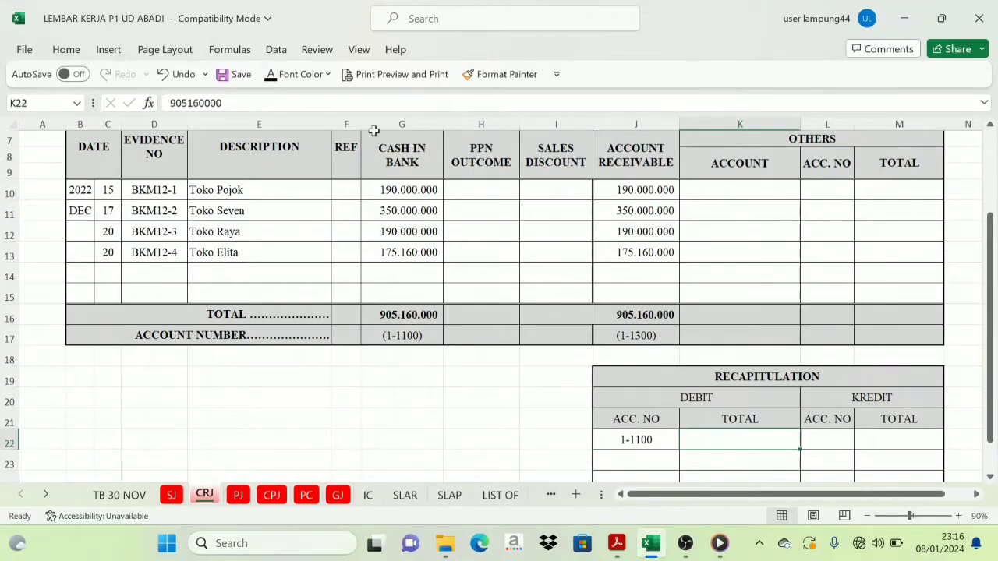
pyautogui.click(270, 74)
# Reveal credit code 1-1300 in L22 and its total of 905.160.000 in M22 with the Automatic font color
pyautogui.scroll(2, 664, 330)
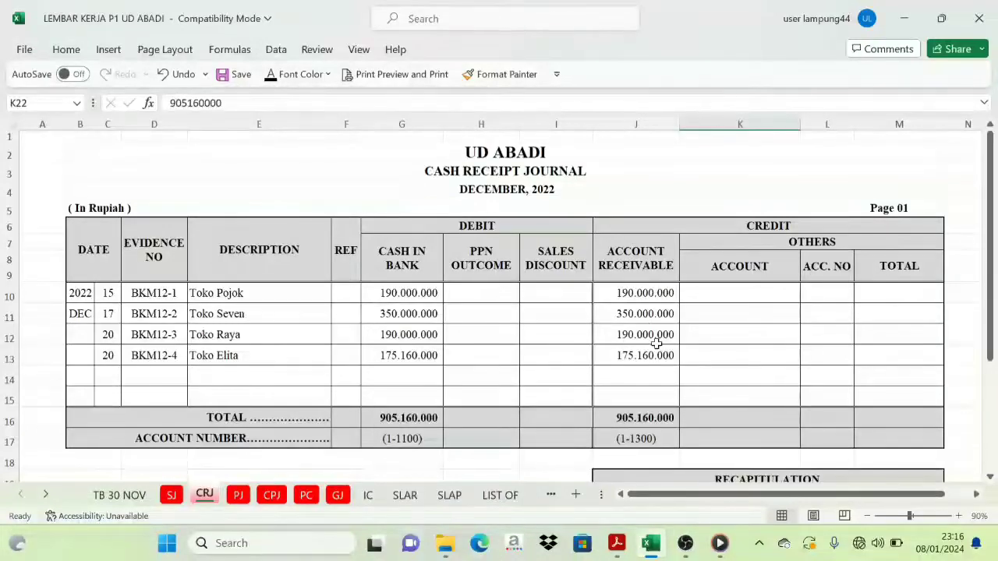
pyautogui.scroll(-1, 655, 343)
pyautogui.scroll(-1, 659, 398)
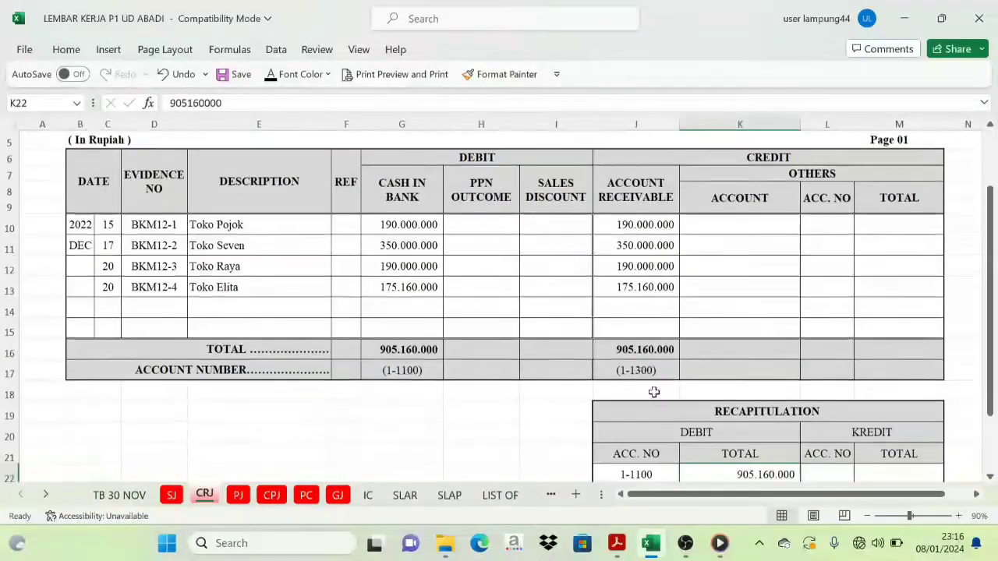
pyautogui.click(834, 441)
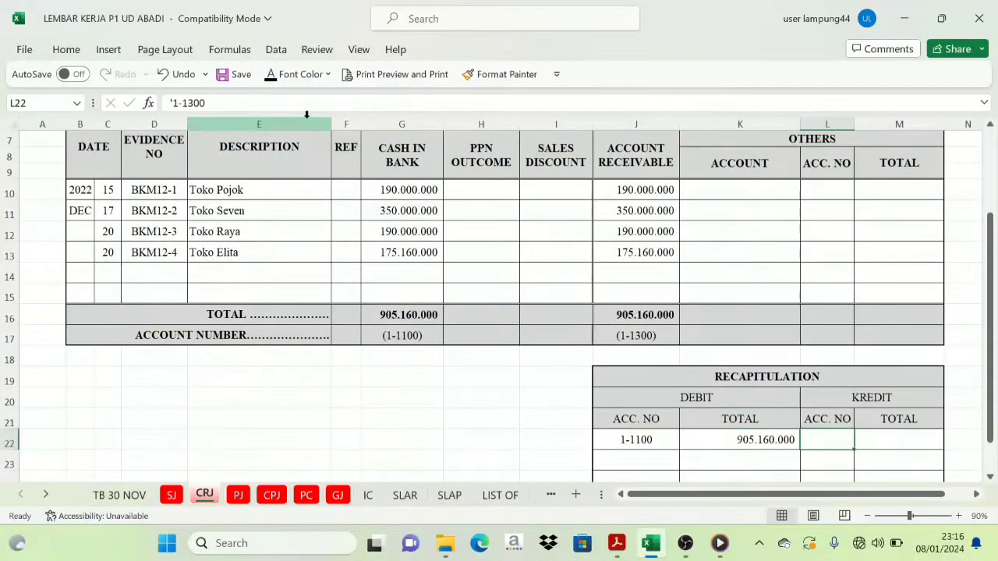
pyautogui.click(860, 434)
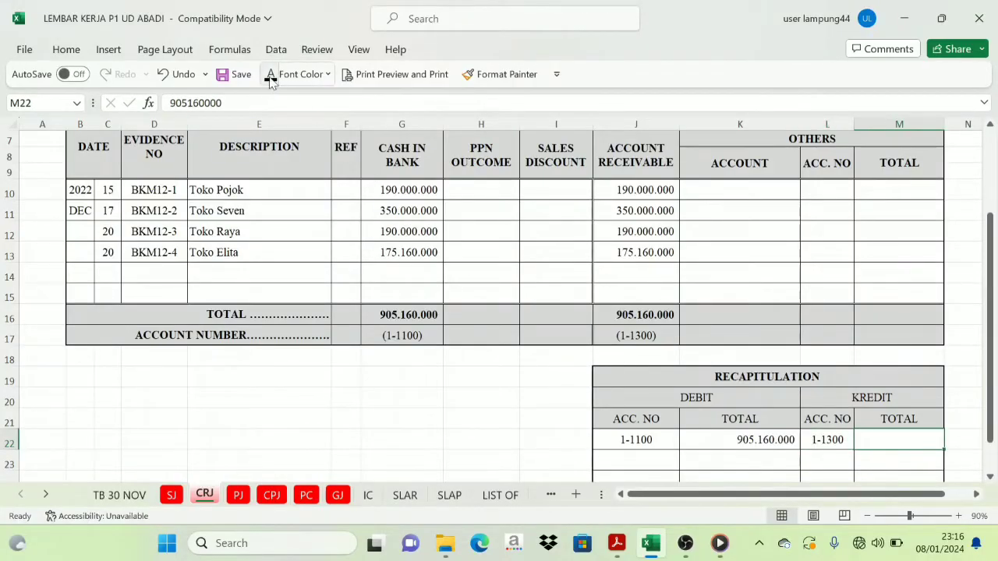
# Reveal the cash receipt recapitulation's debit total in K25 and credit total in M25, both 905.160.000, with the Automatic font color
pyautogui.scroll(-1, 858, 421)
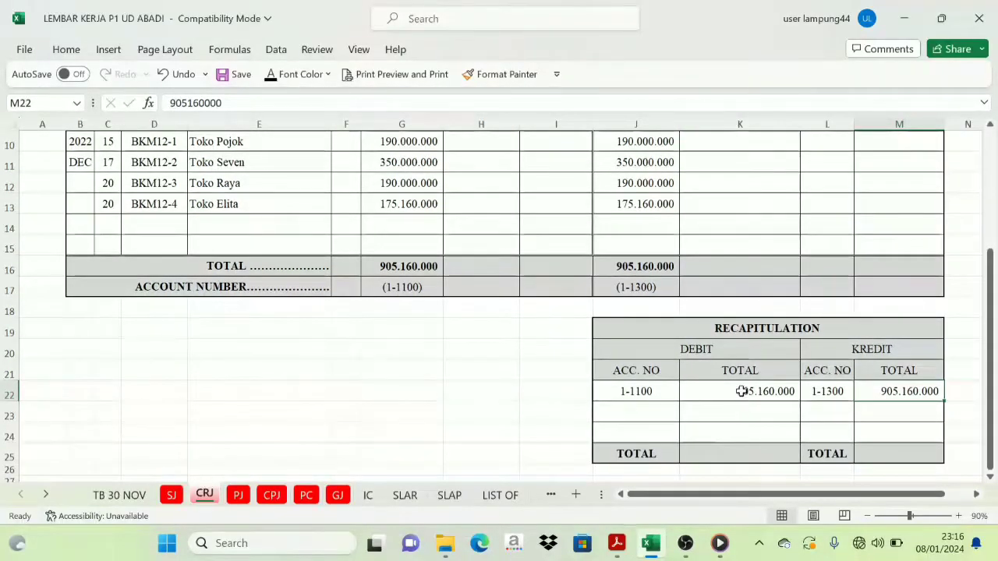
pyautogui.click(734, 453)
pyautogui.click(274, 77)
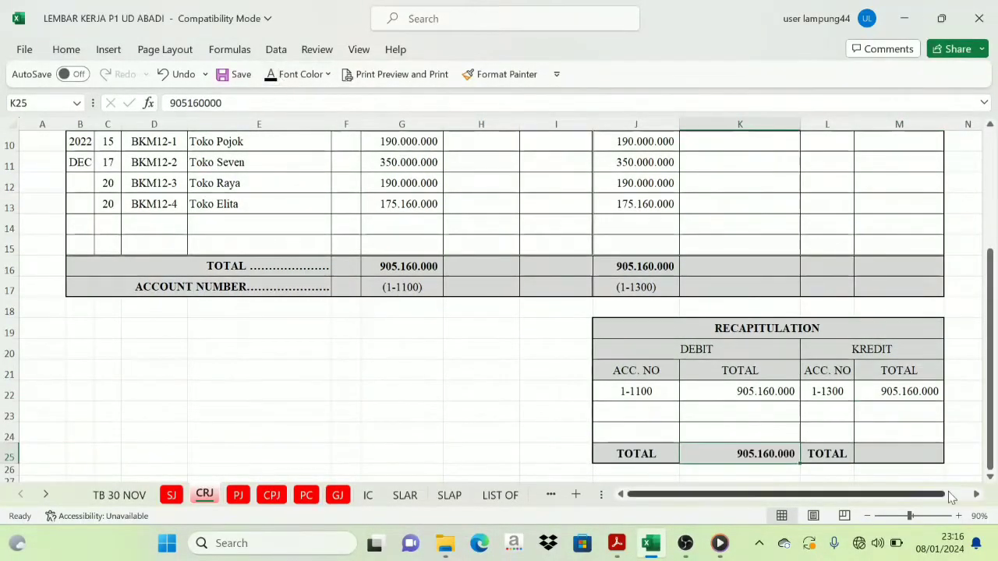
pyautogui.click(897, 452)
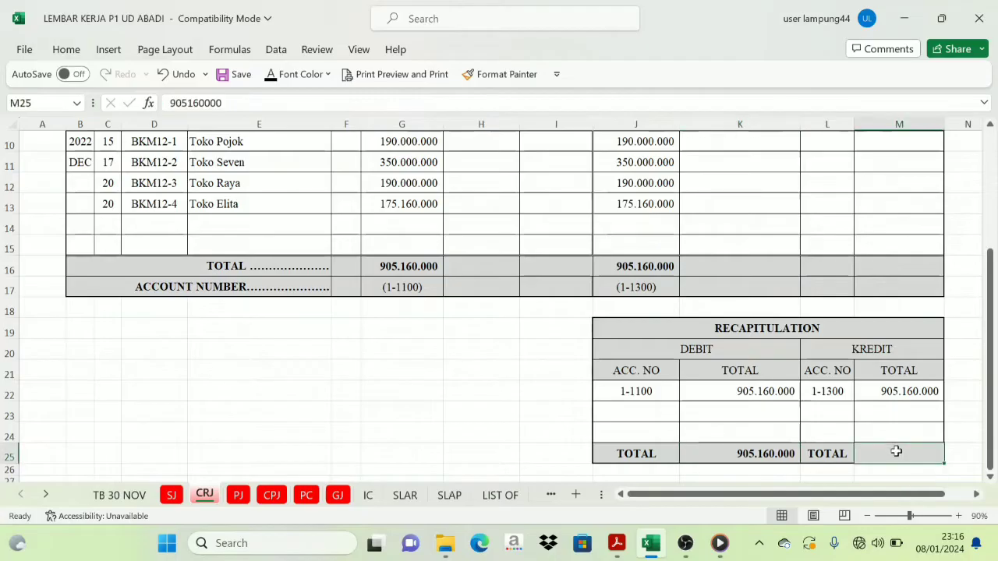
pyautogui.click(271, 76)
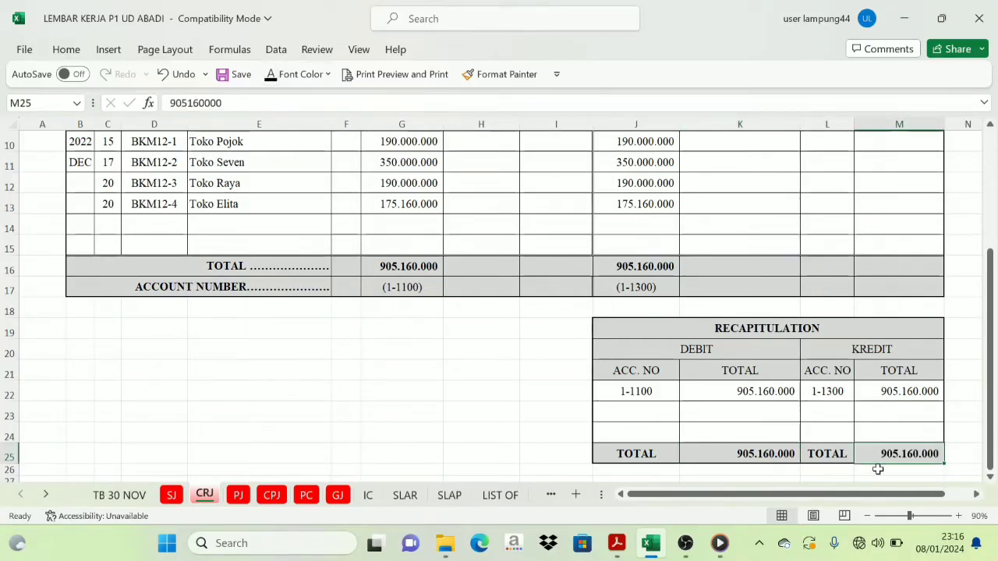
pyautogui.click(751, 432)
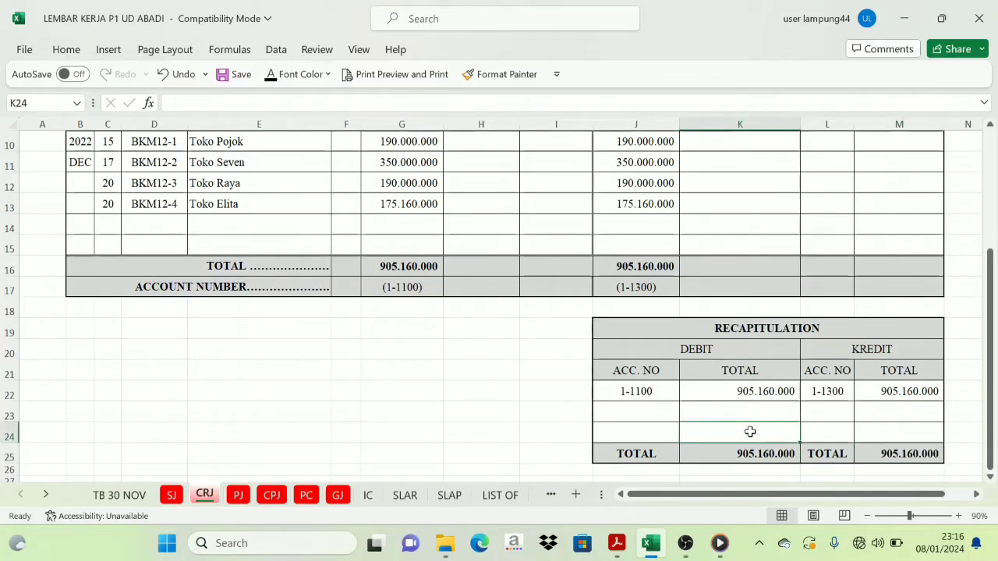
pyautogui.scroll(3, 472, 352)
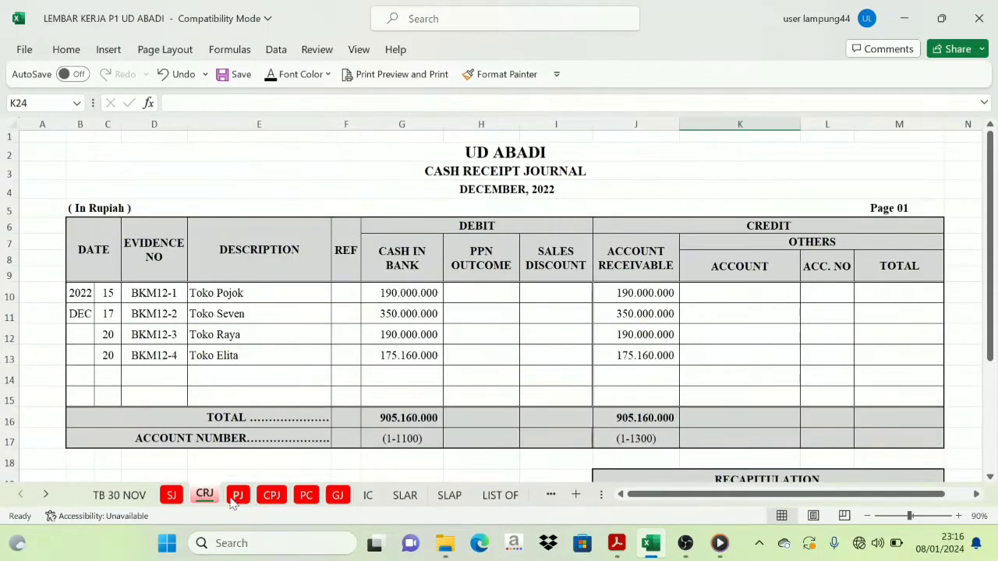
# On the PJ sheet, reveal the purchase journal's column totals in H14:K14 with the Automatic font color and review the debit and credit headings
pyautogui.click(238, 496)
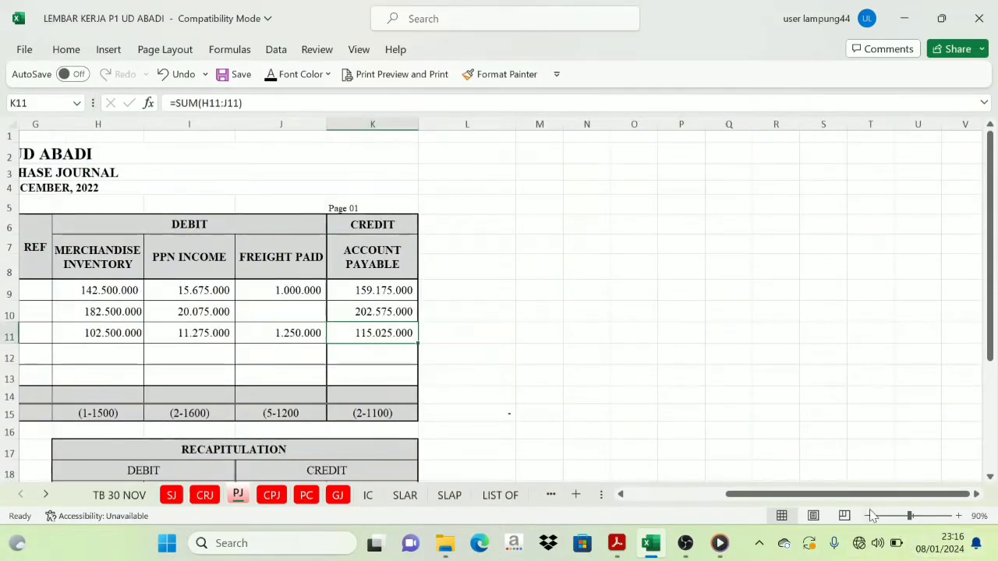
pyautogui.moveTo(873, 499); pyautogui.dragTo(721, 491)
pyautogui.scroll(-1, 712, 492)
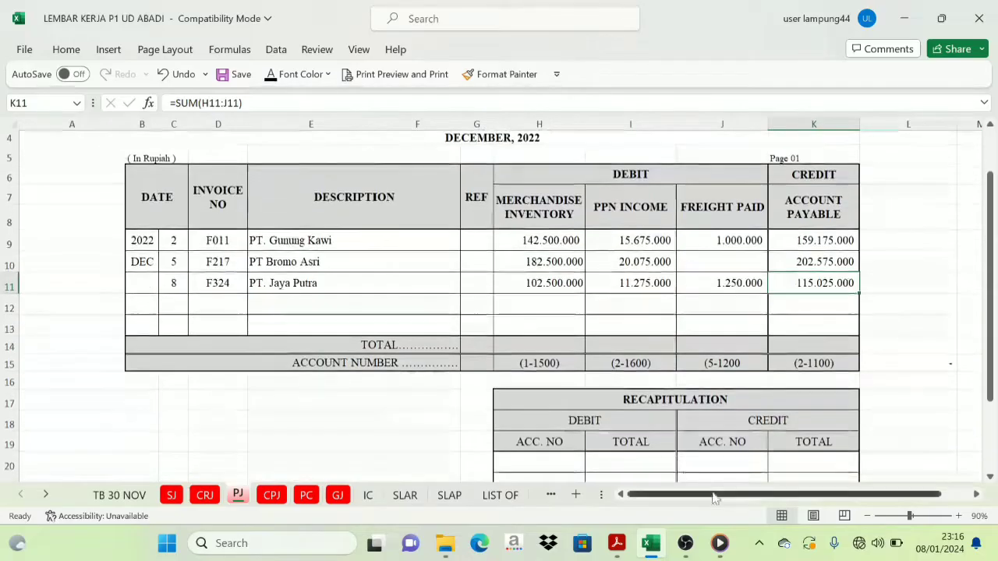
pyautogui.scroll(1, 597, 227)
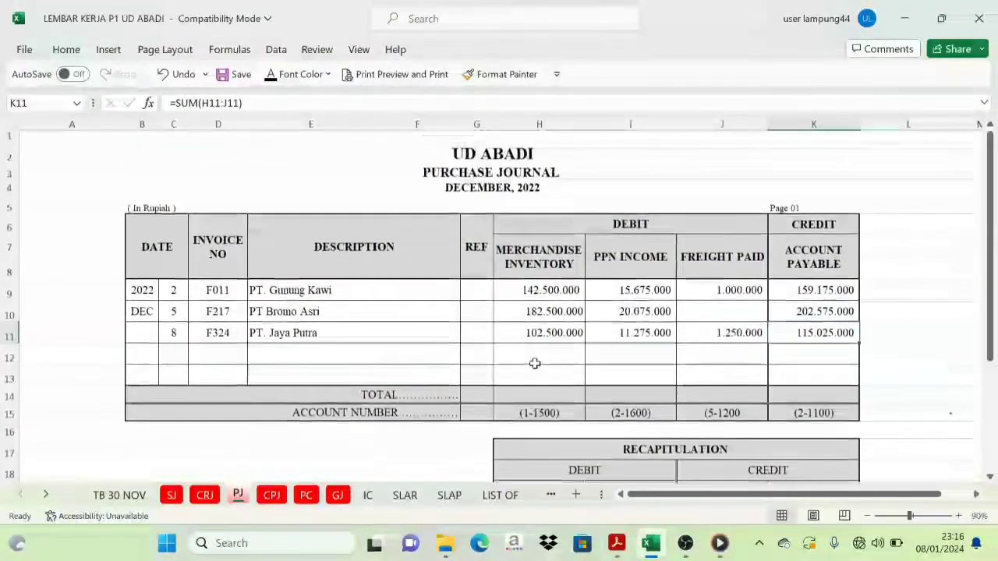
pyautogui.moveTo(520, 388); pyautogui.dragTo(788, 396)
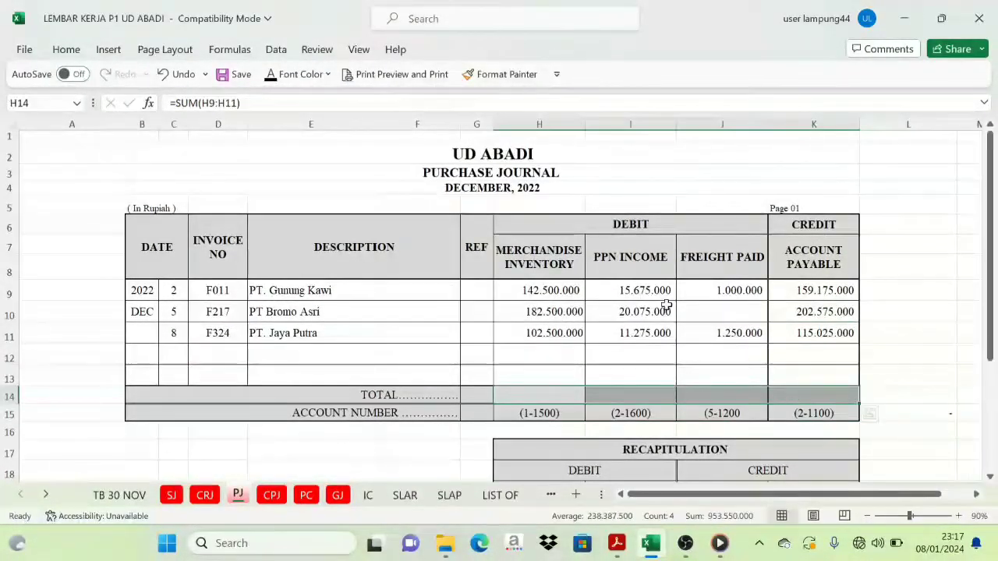
pyautogui.click(271, 75)
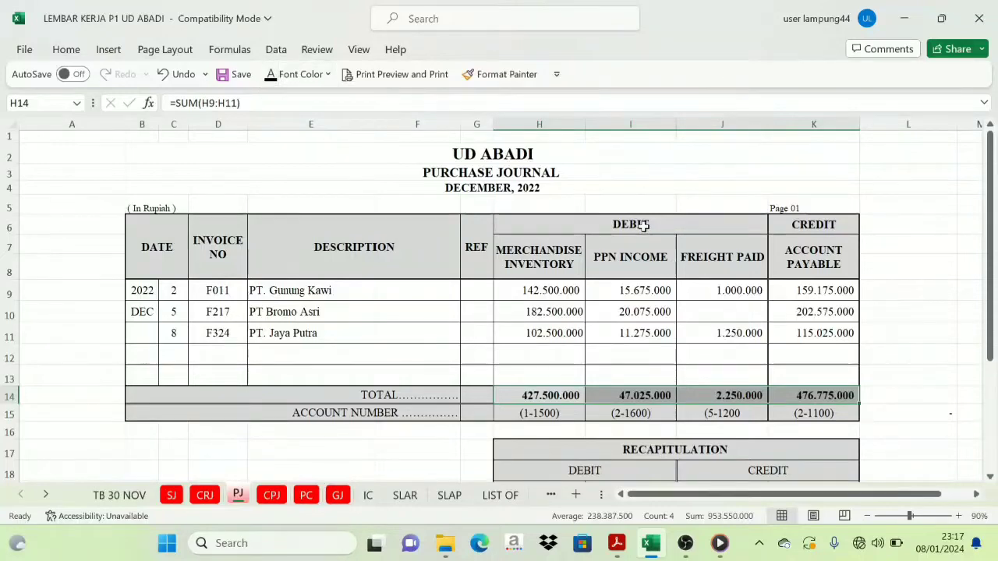
pyautogui.click(542, 251)
pyautogui.click(628, 256)
pyautogui.click(796, 225)
pyautogui.click(796, 265)
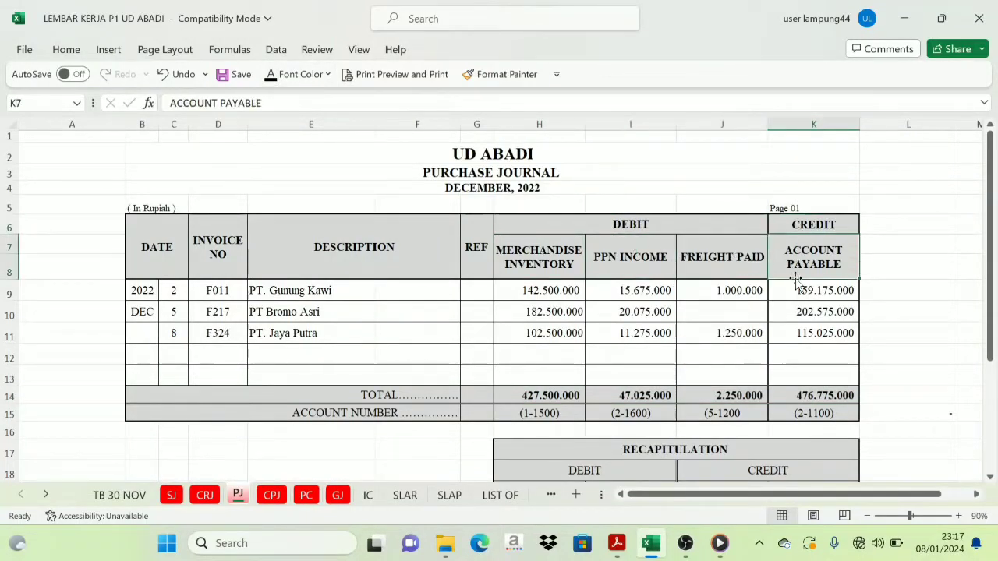
# Reveal debit code 1-1500 in H20 and its total of 427.500.000 in I20 of the purchase journal's recapitulation with the Automatic font color
pyautogui.scroll(-1, 796, 312)
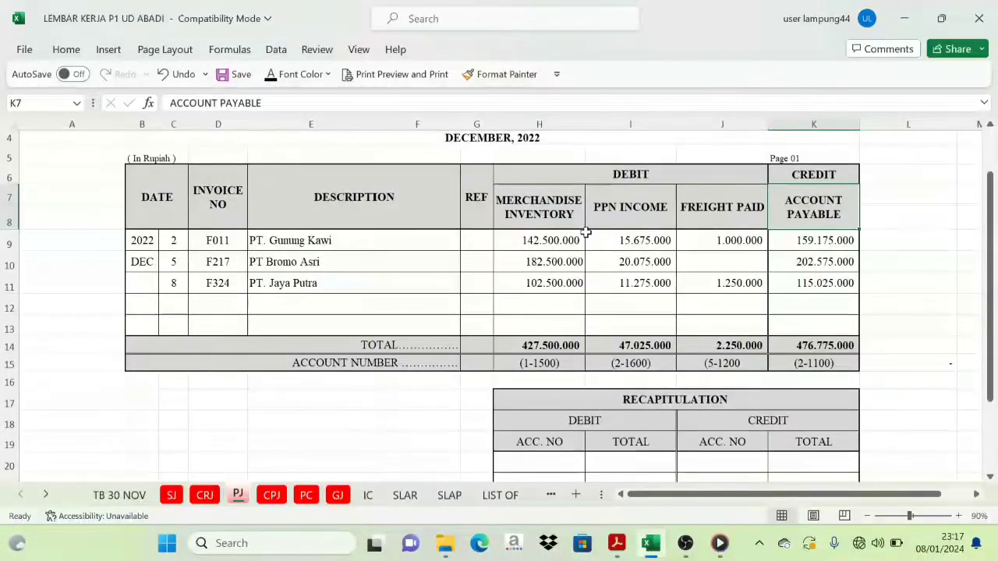
pyautogui.scroll(-1, 622, 390)
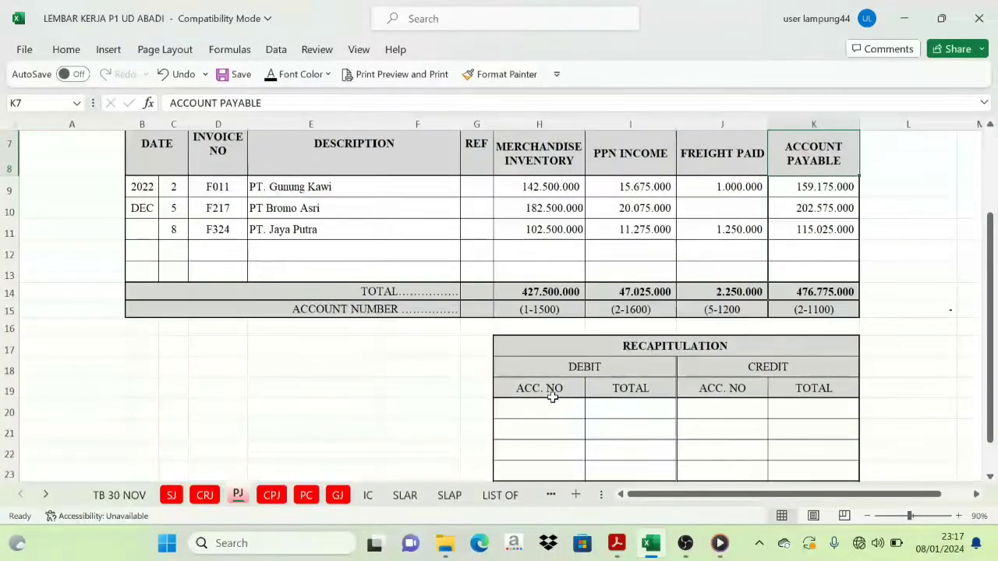
pyautogui.scroll(1, 569, 327)
pyautogui.scroll(-1, 604, 326)
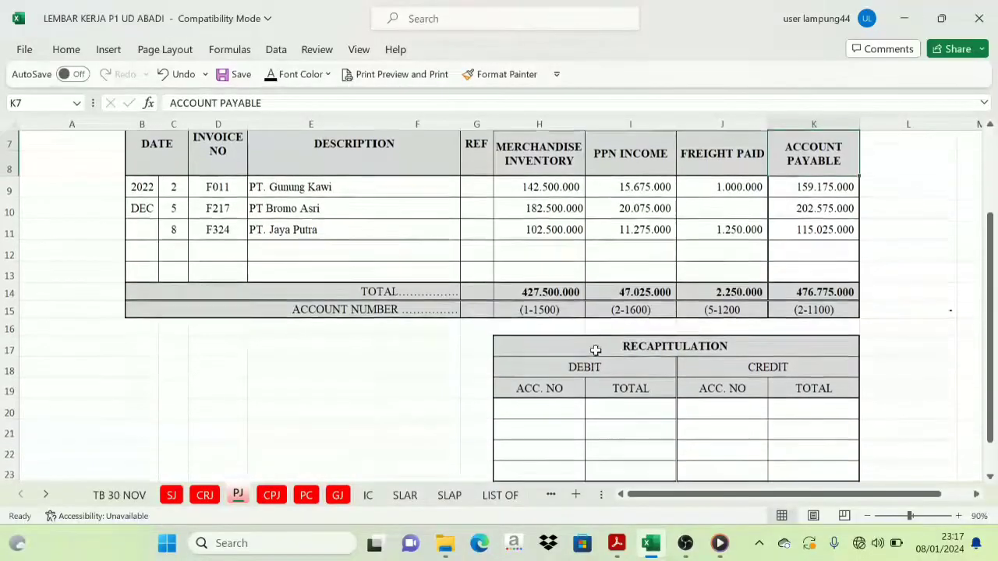
pyautogui.click(563, 310)
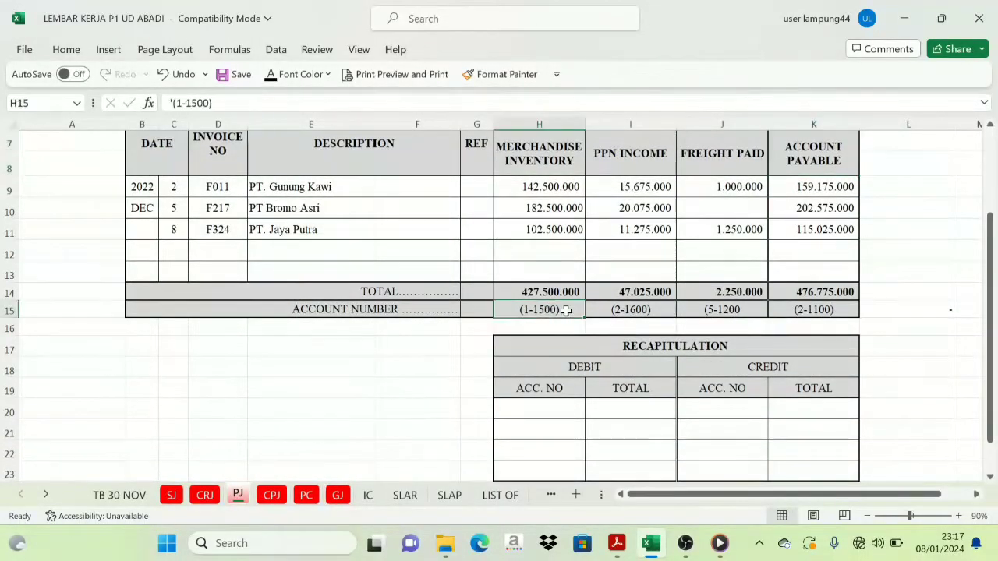
pyautogui.click(605, 309)
pyautogui.click(555, 308)
pyautogui.click(544, 413)
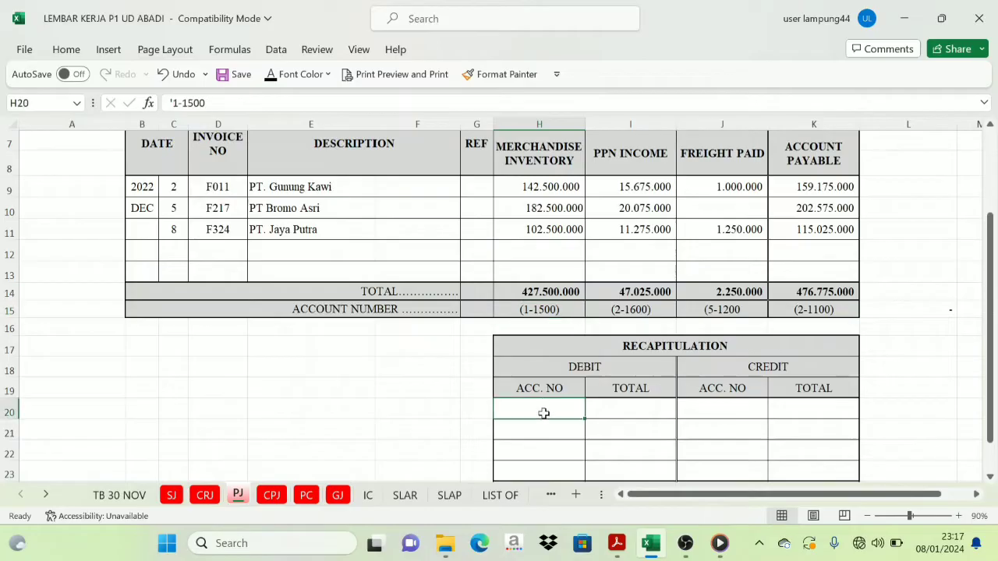
pyautogui.click(271, 76)
pyautogui.click(539, 428)
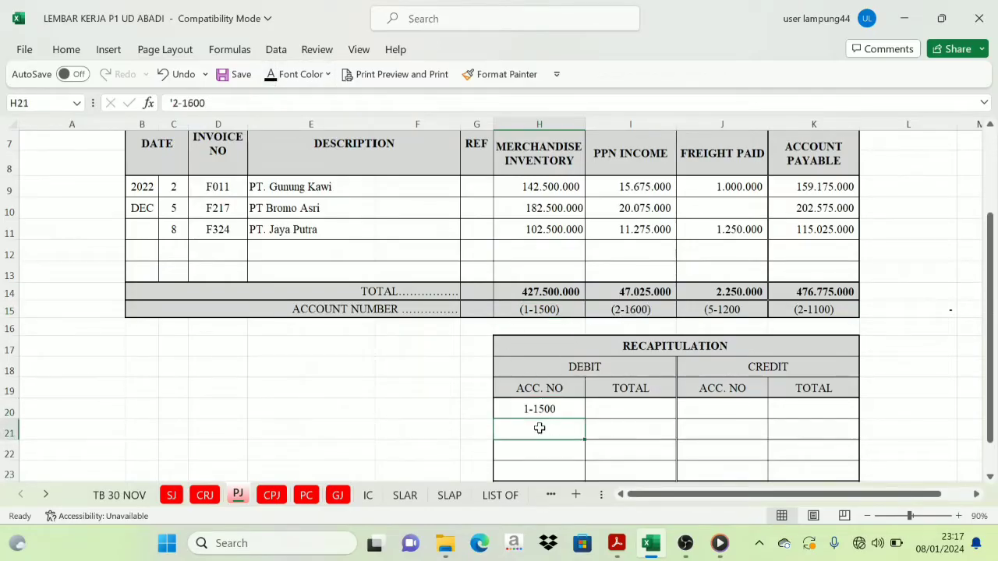
pyautogui.click(624, 407)
pyautogui.click(271, 76)
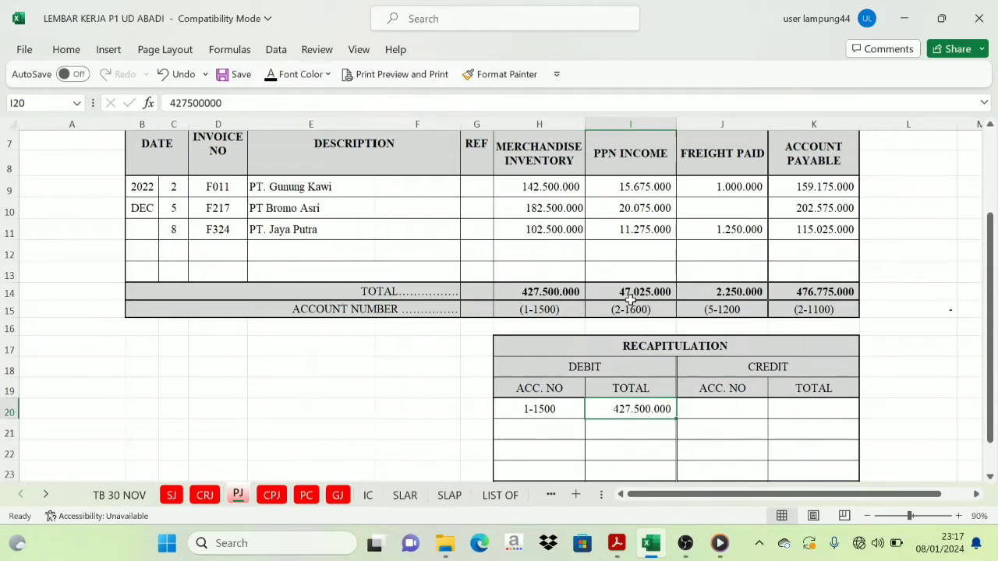
# Reveal debit code 2-1600 in H21 and its total of 47.025.000 in I21 with the Automatic font color
pyautogui.click(534, 431)
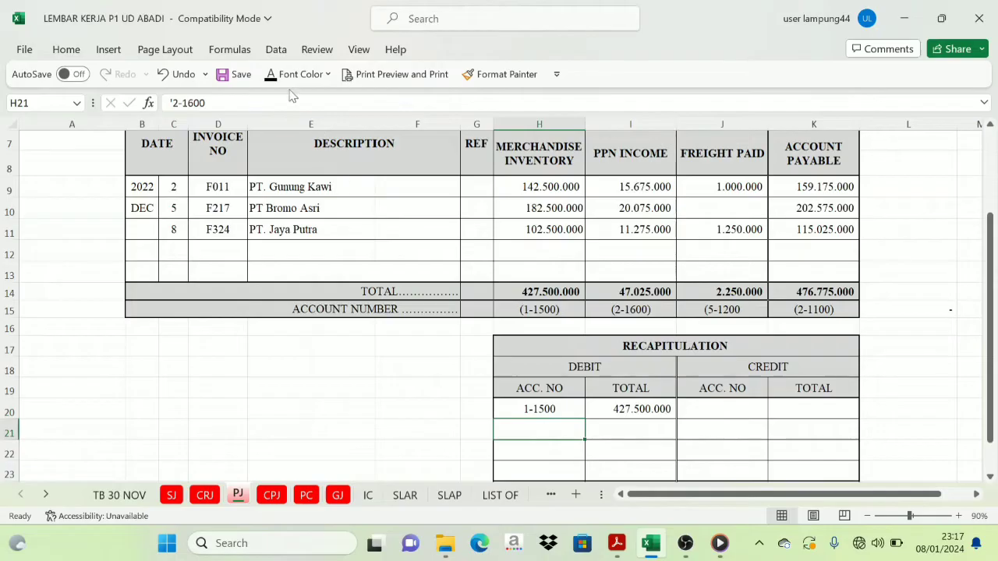
pyautogui.click(270, 75)
pyautogui.click(636, 428)
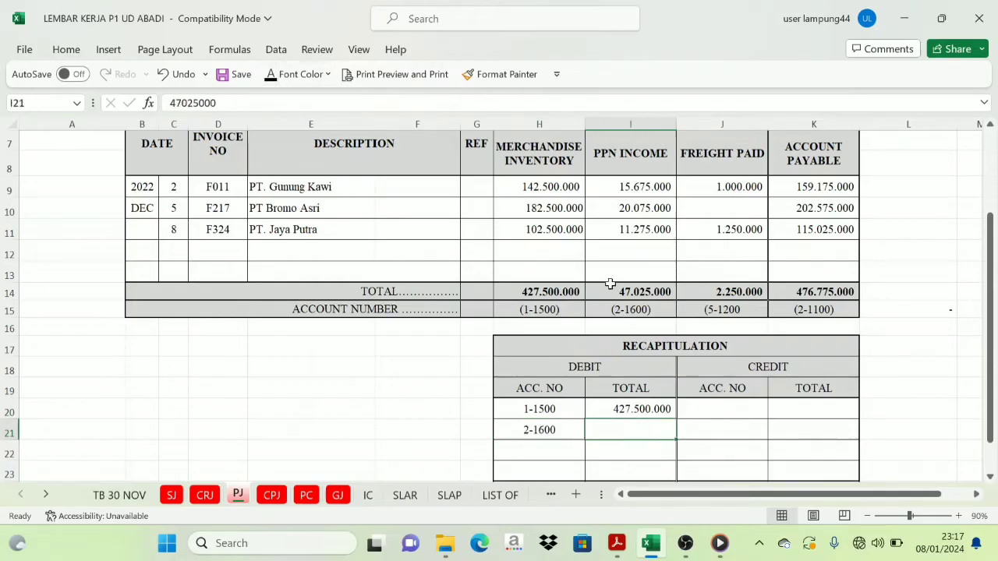
pyautogui.click(269, 75)
# Reveal the freight paid debit code 5-1200 in H22 and its total of 2.250.000 in I22 with the Automatic font color
pyautogui.scroll(2, 726, 273)
pyautogui.click(624, 224)
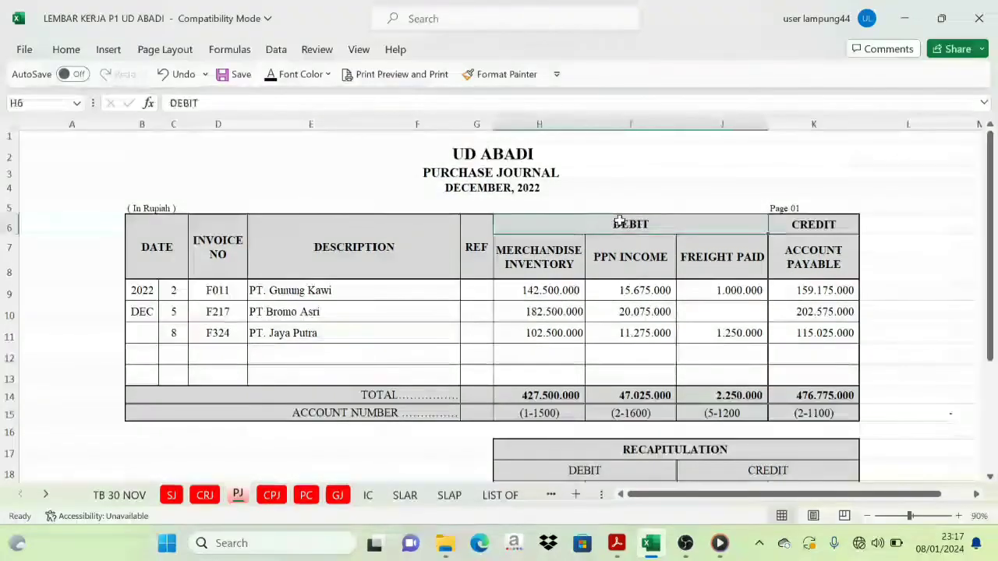
pyautogui.scroll(-2, 701, 265)
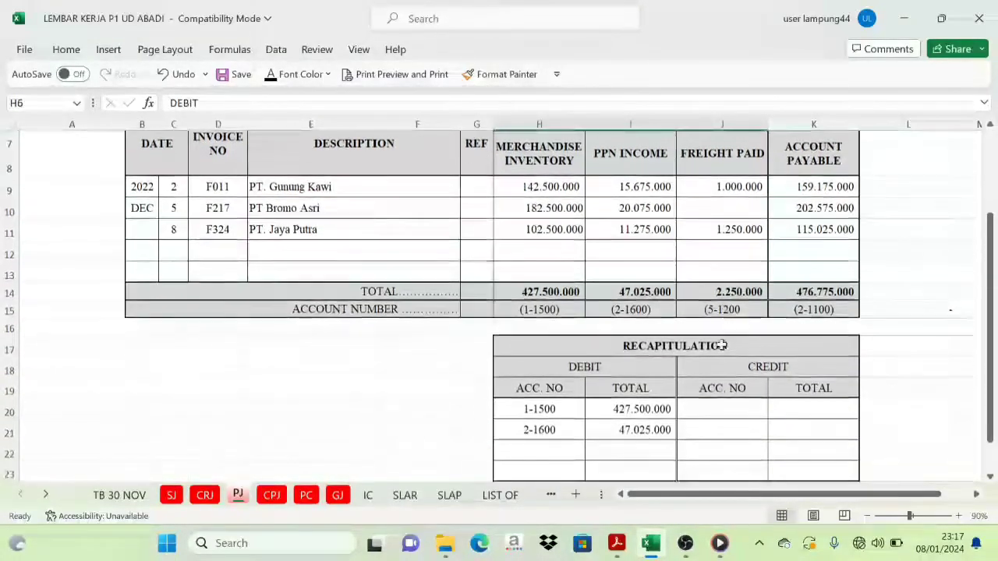
pyautogui.scroll(-1, 597, 428)
pyautogui.click(538, 385)
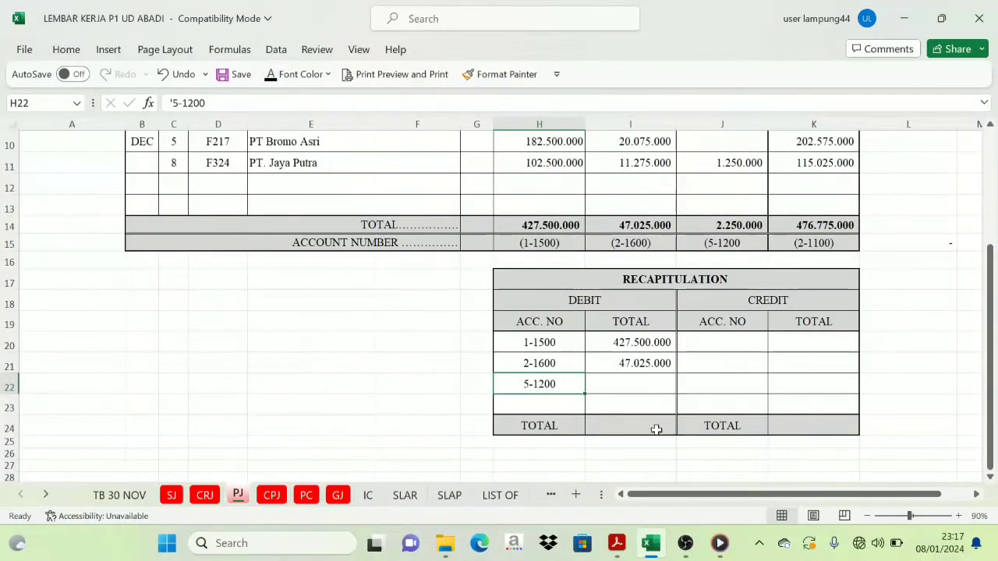
pyautogui.click(623, 392)
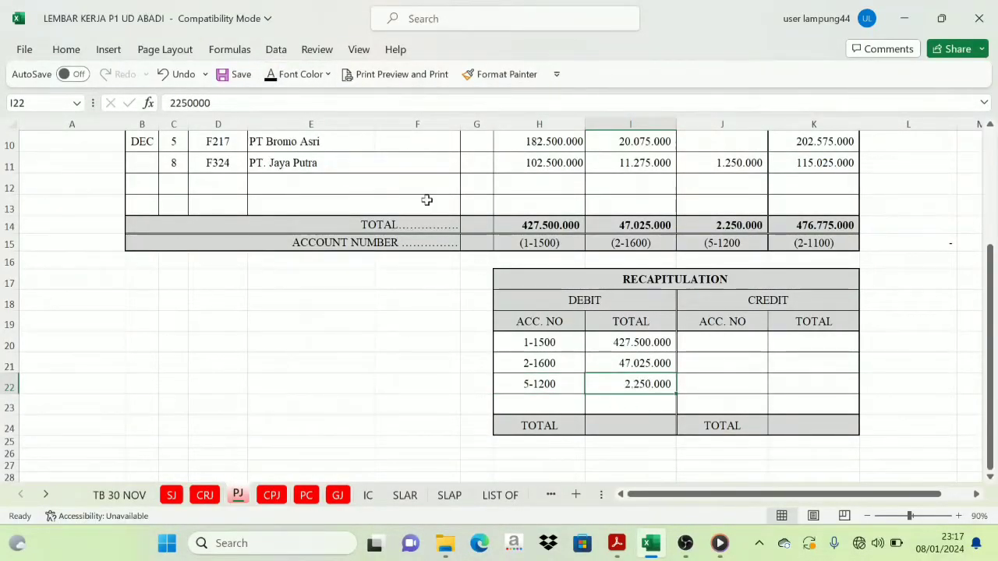
# Reveal the account payable credit code 2-1100 in J20 and its total of 476.775.000 in K20 with the Automatic font color
pyautogui.scroll(3, 751, 305)
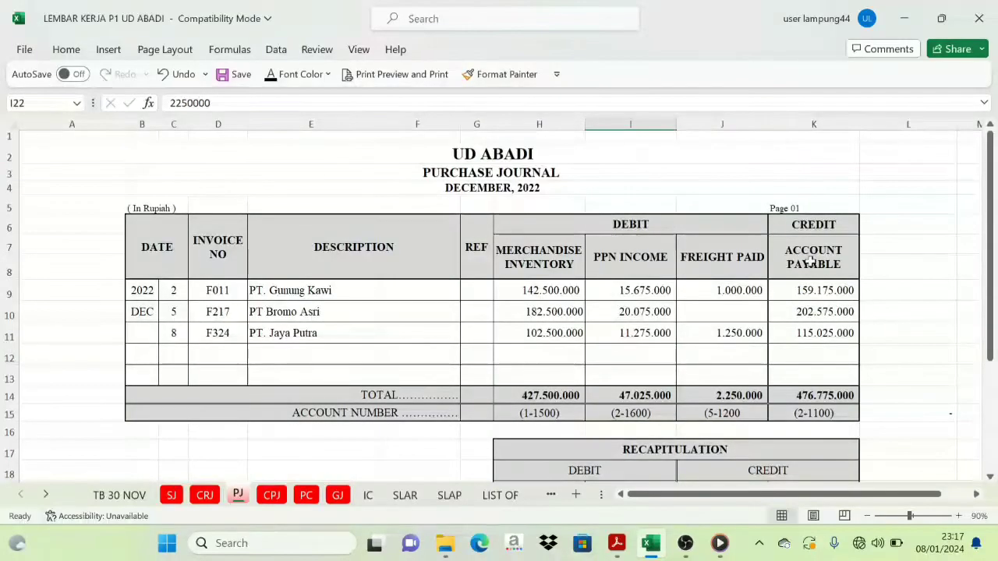
pyautogui.scroll(-1, 812, 375)
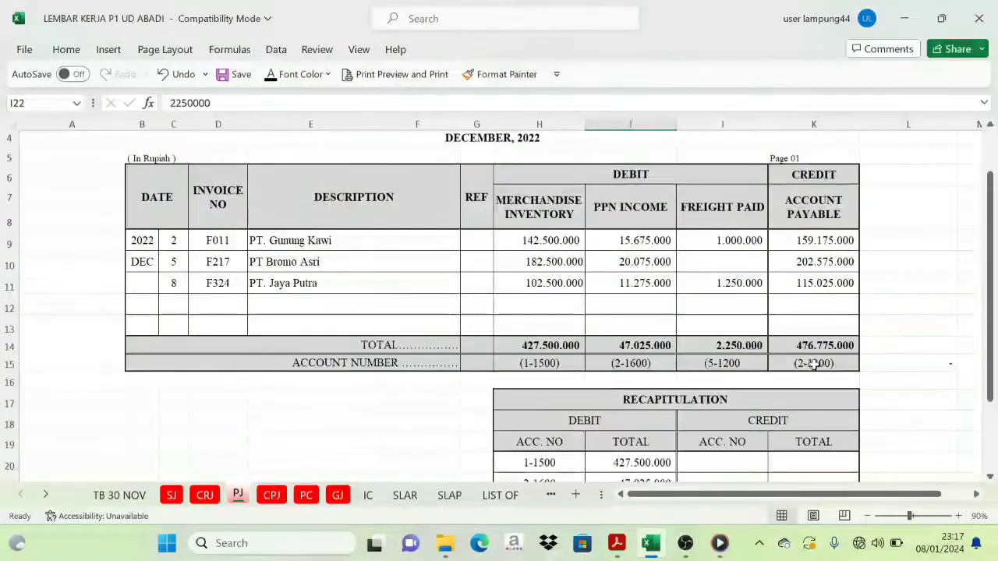
pyautogui.scroll(-1, 812, 375)
pyautogui.click(733, 409)
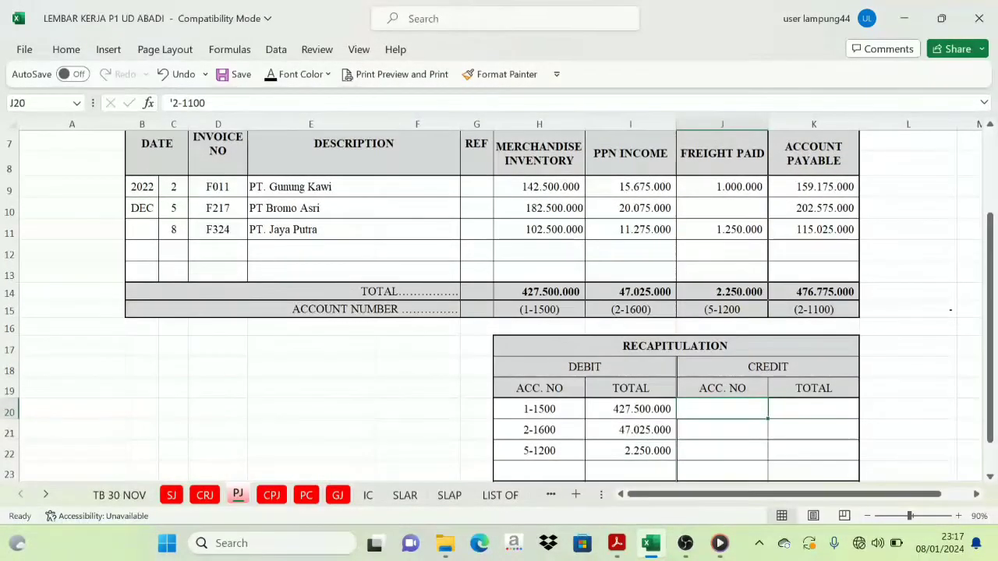
pyautogui.click(810, 413)
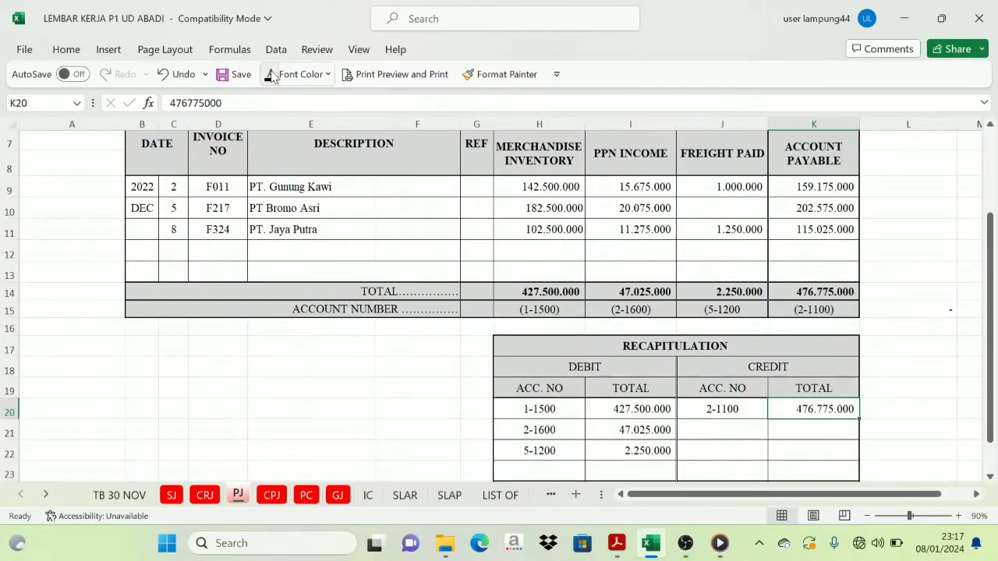
# Reveal the purchase recapitulation's debit total in I24 and credit total in K24, both 476.775.000, with the Automatic font color
pyautogui.scroll(-1, 753, 364)
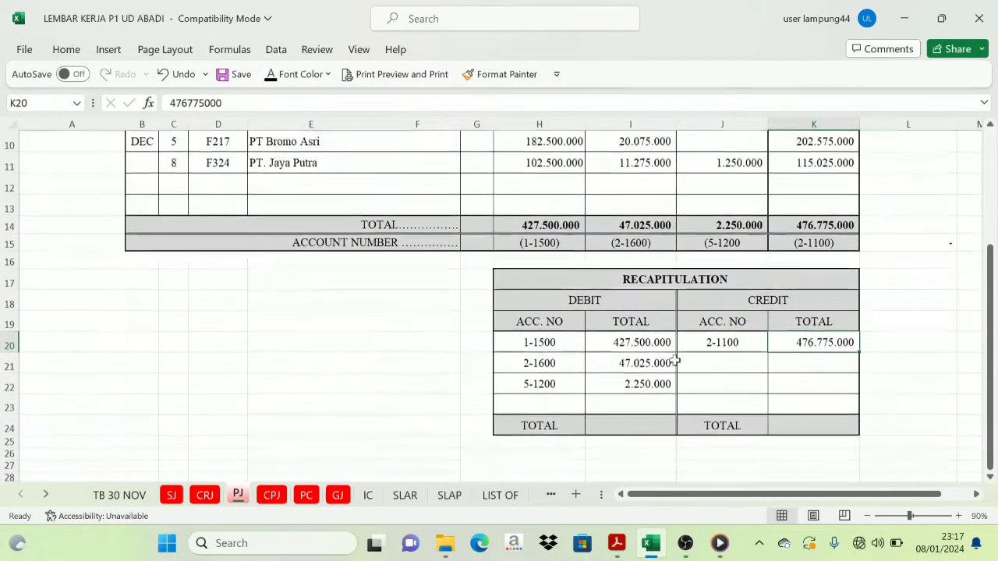
pyautogui.moveTo(623, 340); pyautogui.dragTo(624, 383)
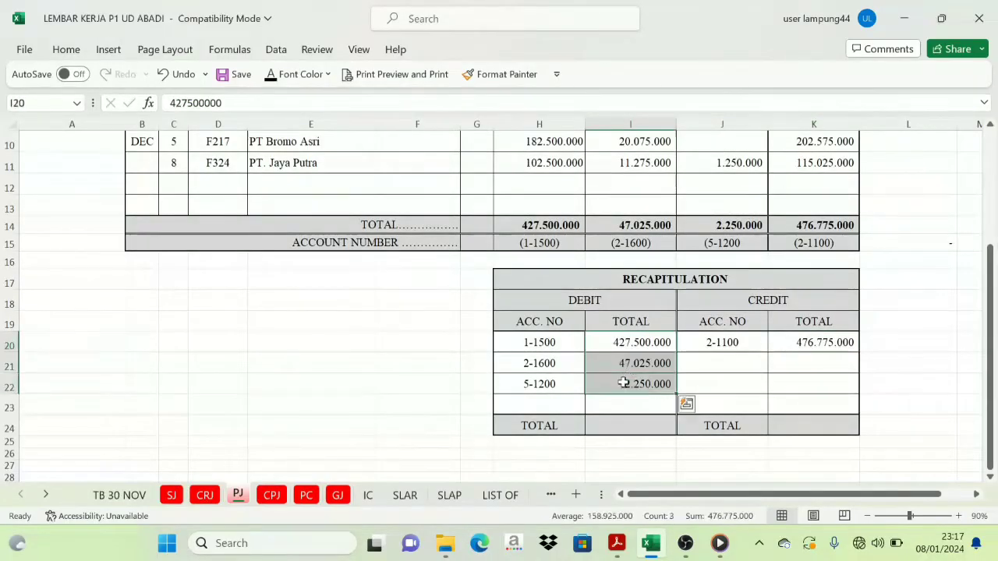
pyautogui.click(611, 422)
pyautogui.click(269, 78)
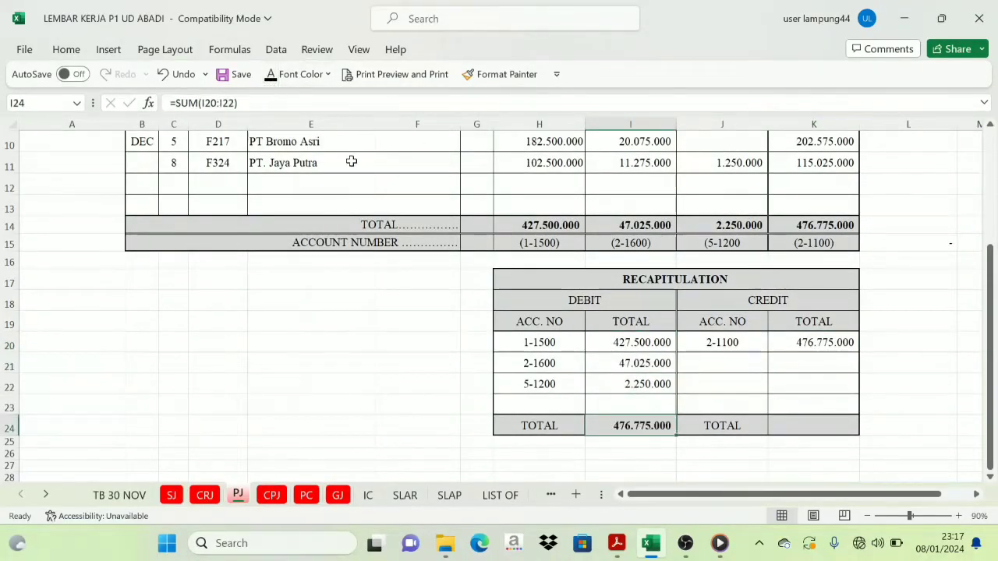
pyautogui.click(812, 421)
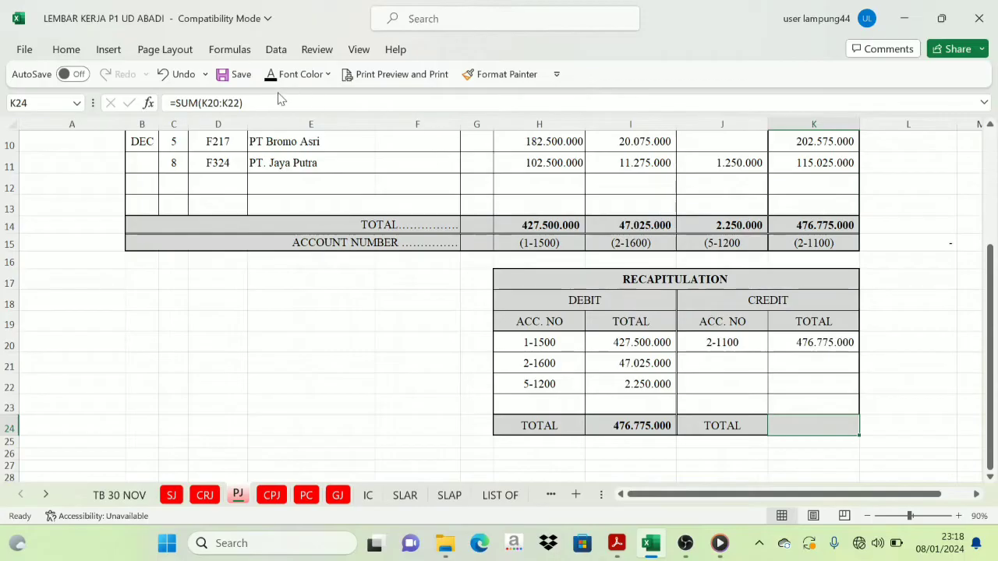
pyautogui.click(270, 74)
# Compare the debit and credit totals of the purchase journal's recapitulation
pyautogui.click(611, 295)
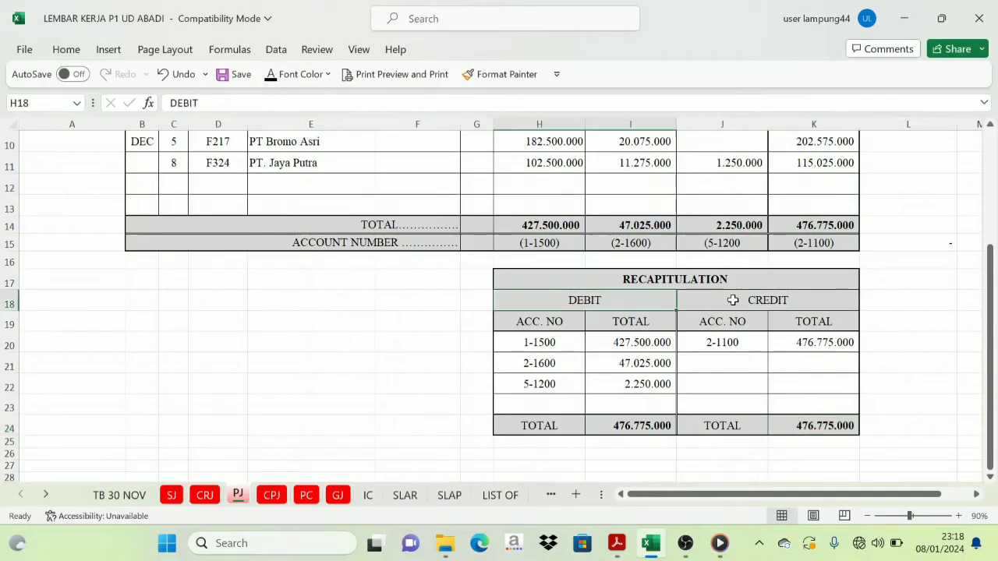
pyautogui.click(733, 299)
pyautogui.click(807, 429)
pyautogui.click(616, 422)
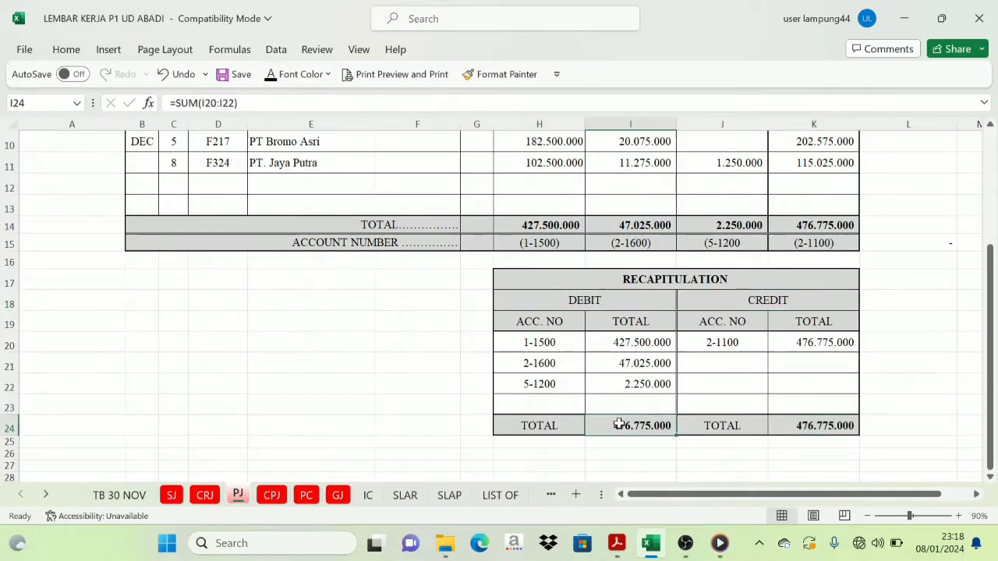
pyautogui.click(798, 426)
pyautogui.click(624, 424)
pyautogui.scroll(3, 546, 398)
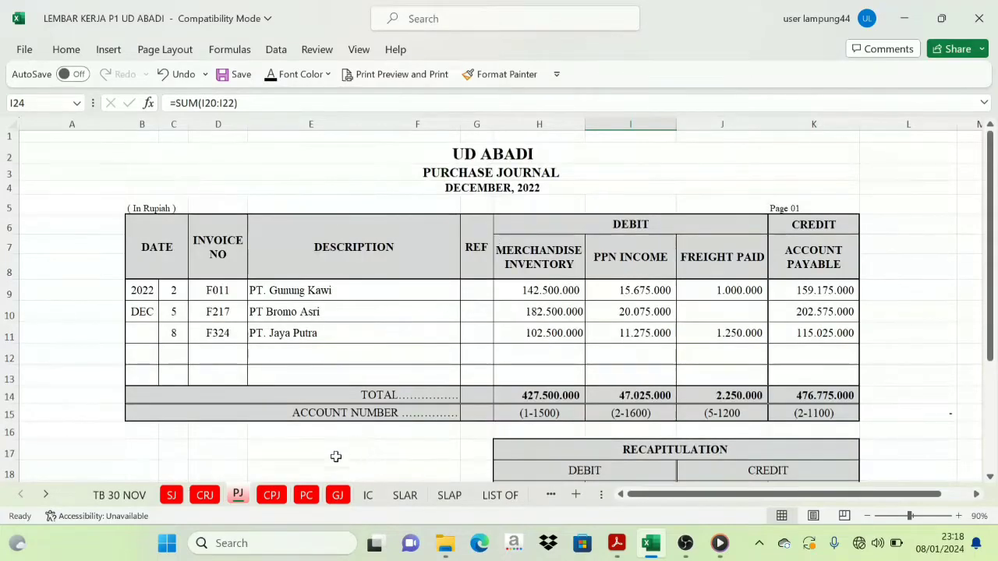
# On the CPJ sheet, reveal the cash payment journal's account payable total of 434.000.000 in G18 with the Automatic font color
pyautogui.click(272, 495)
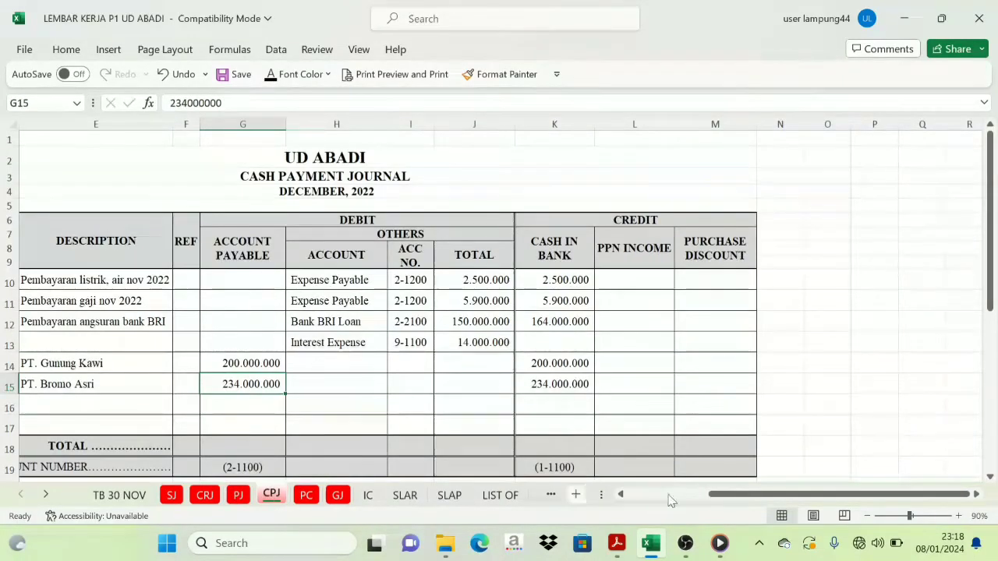
pyautogui.moveTo(721, 494); pyautogui.dragTo(701, 494)
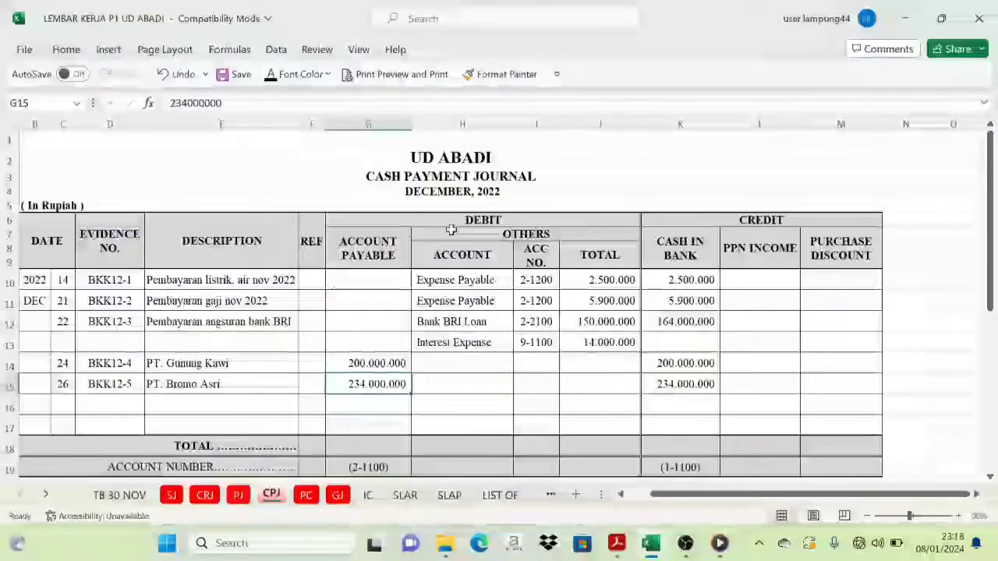
pyautogui.click(369, 221)
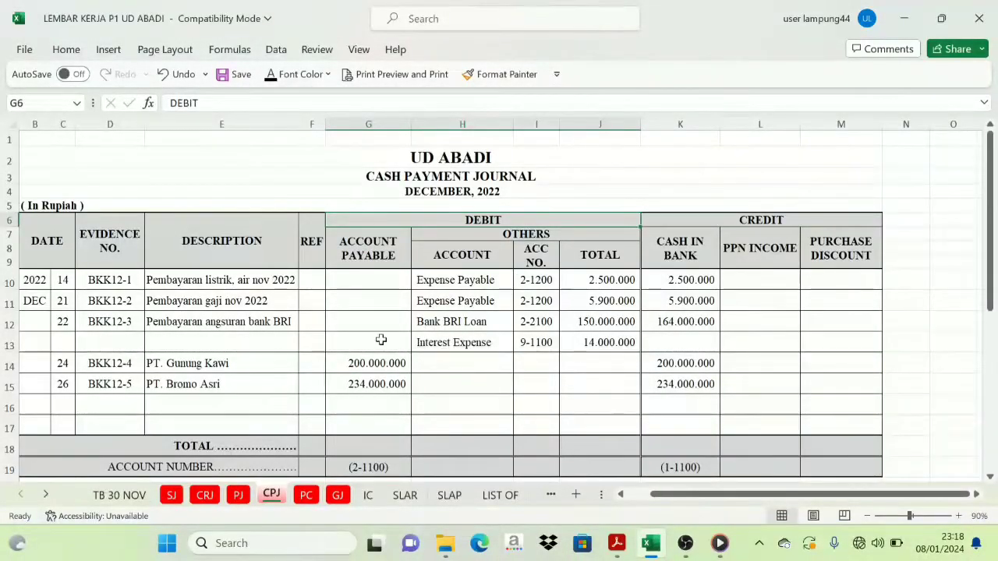
pyautogui.scroll(-1, 370, 263)
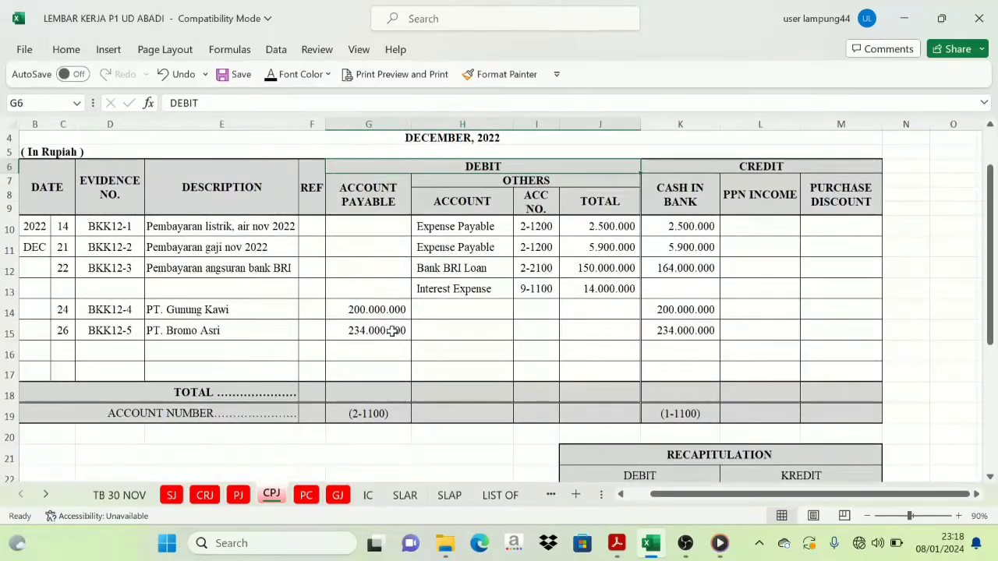
pyautogui.click(369, 392)
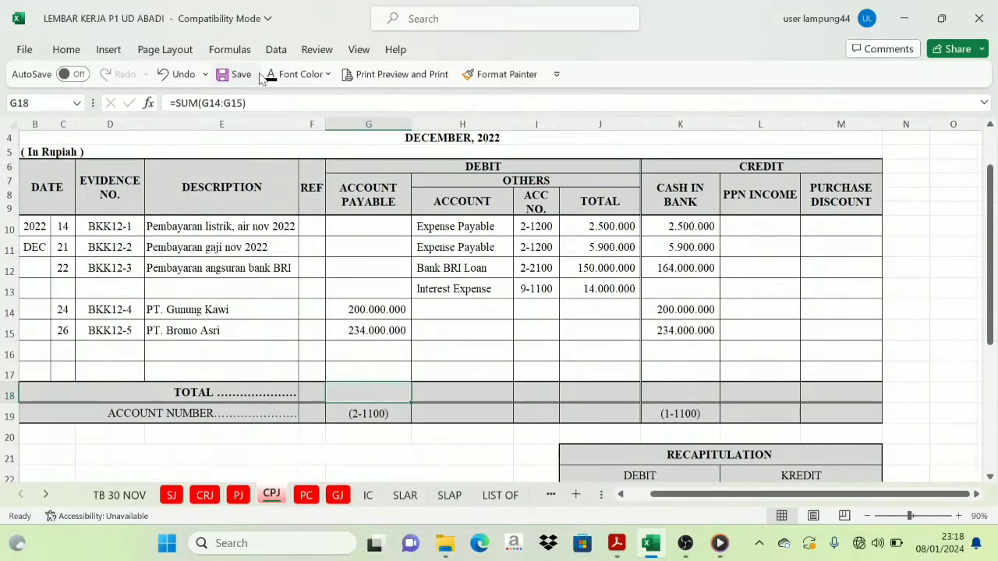
# Reveal the others total of 172.400.000 in J18 and the cash in bank total of 606.400.000 in K18 with the Automatic font color
pyautogui.scroll(1, 537, 218)
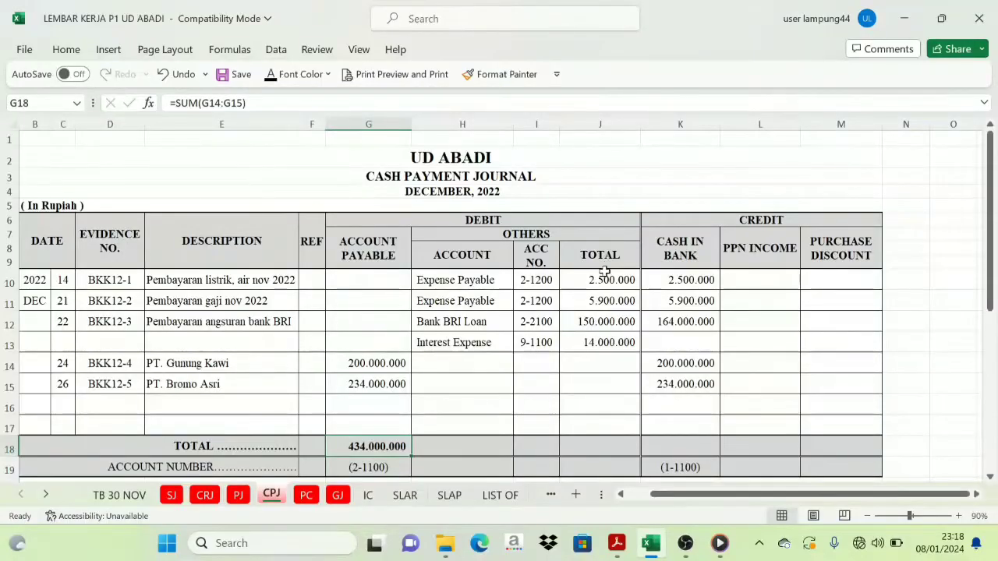
pyautogui.click(598, 445)
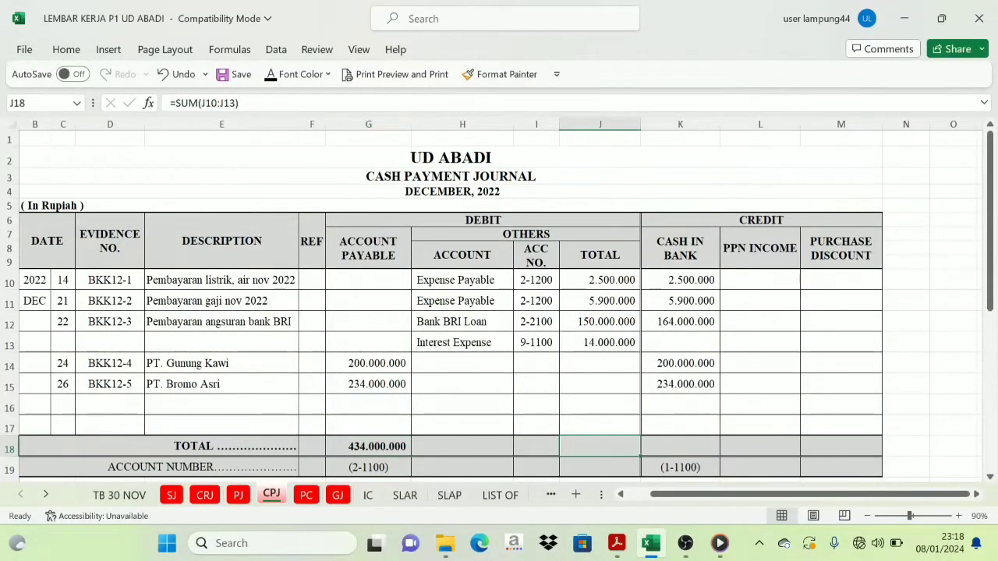
pyautogui.click(273, 81)
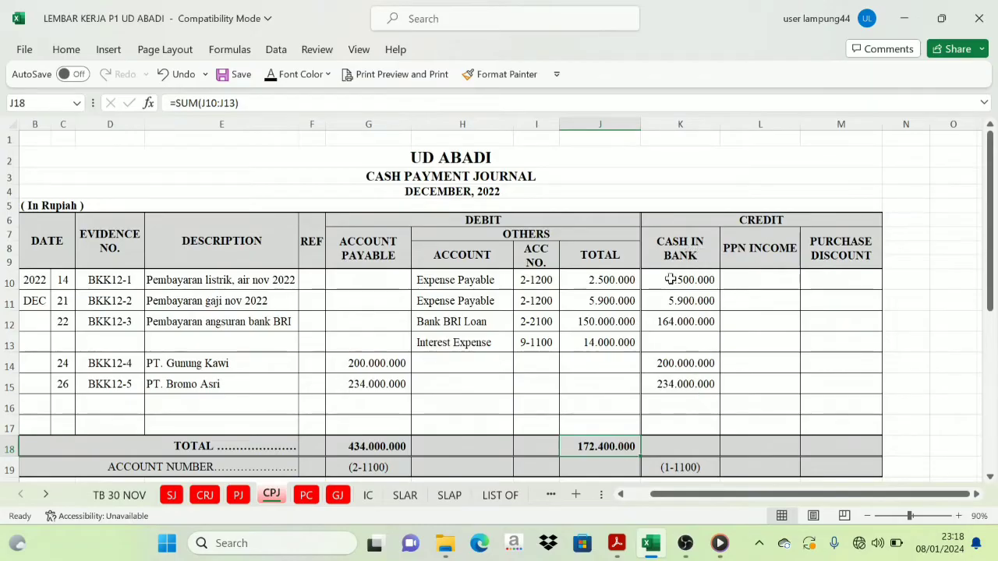
pyautogui.click(676, 443)
pyautogui.click(271, 79)
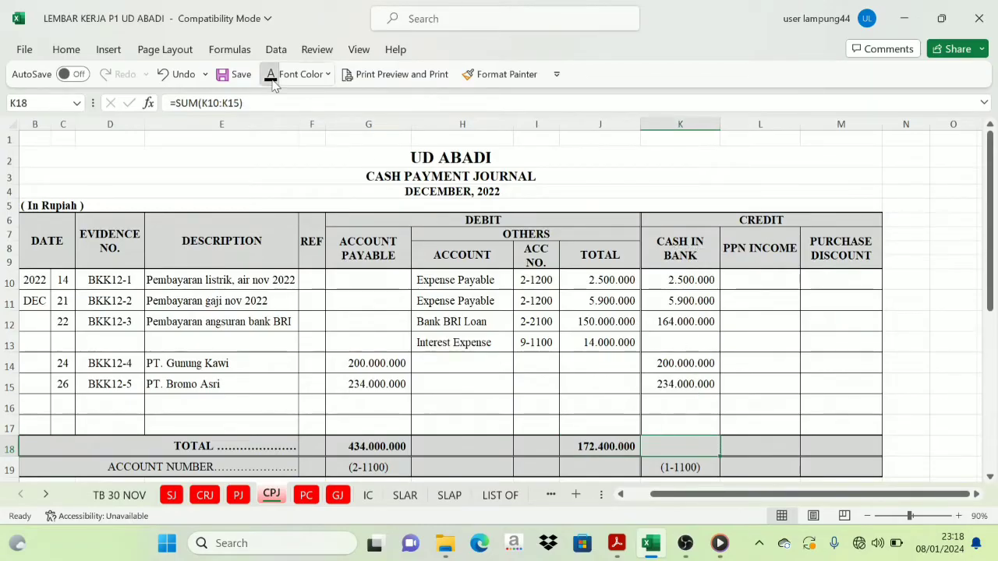
pyautogui.scroll(-1, 625, 399)
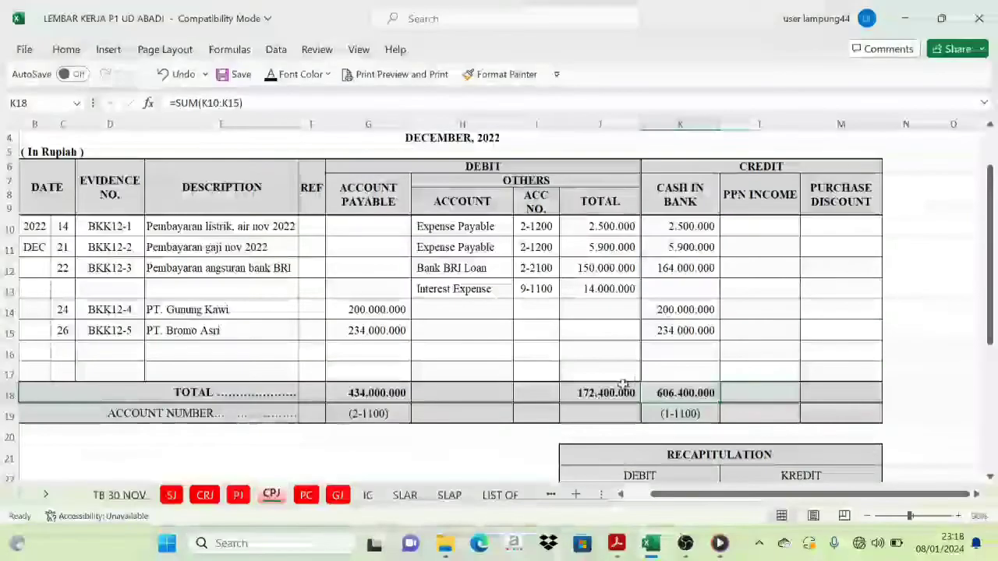
pyautogui.scroll(-1, 625, 399)
pyautogui.scroll(2, 579, 364)
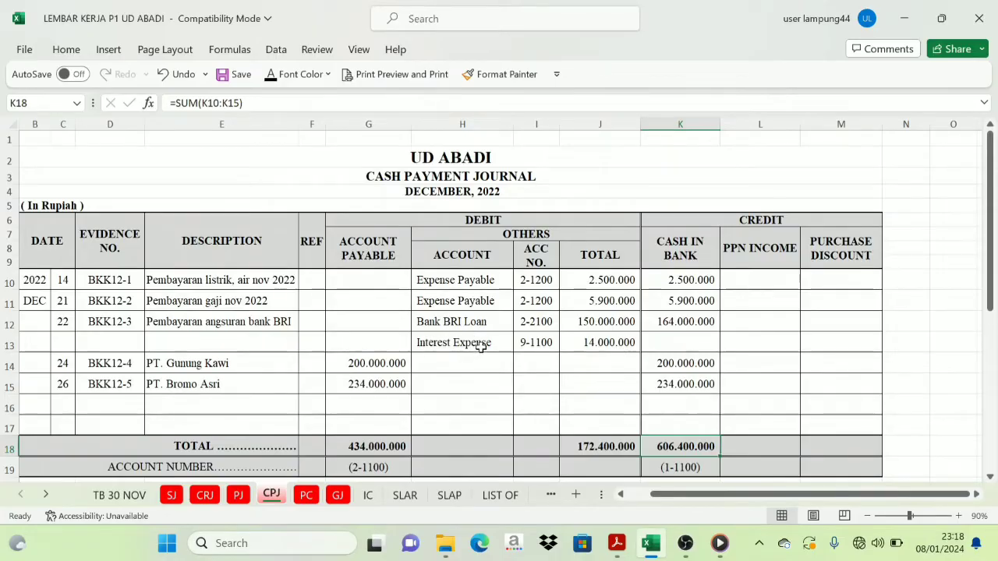
# Check the journal's debit account numbers and reveal 2-1100 in recapitulation cell J24 with the Automatic font color
pyautogui.scroll(-1, 508, 325)
pyautogui.click(378, 411)
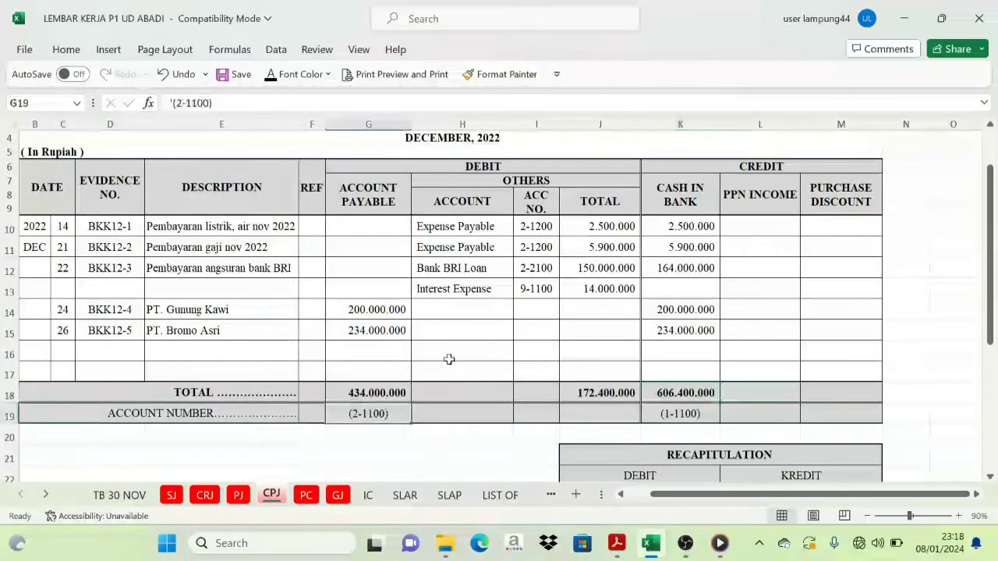
pyautogui.moveTo(531, 236); pyautogui.dragTo(535, 287)
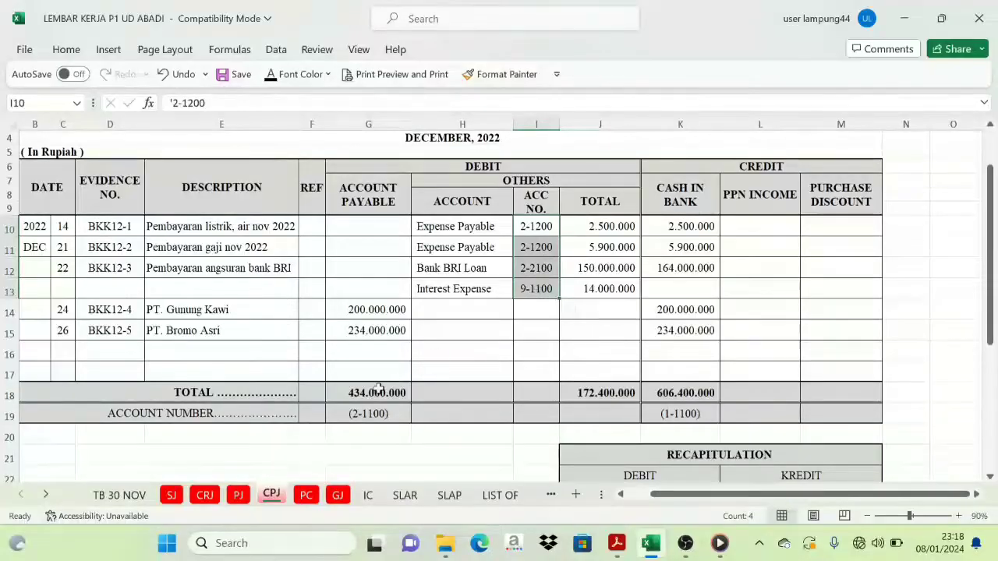
pyautogui.click(349, 417)
pyautogui.click(531, 229)
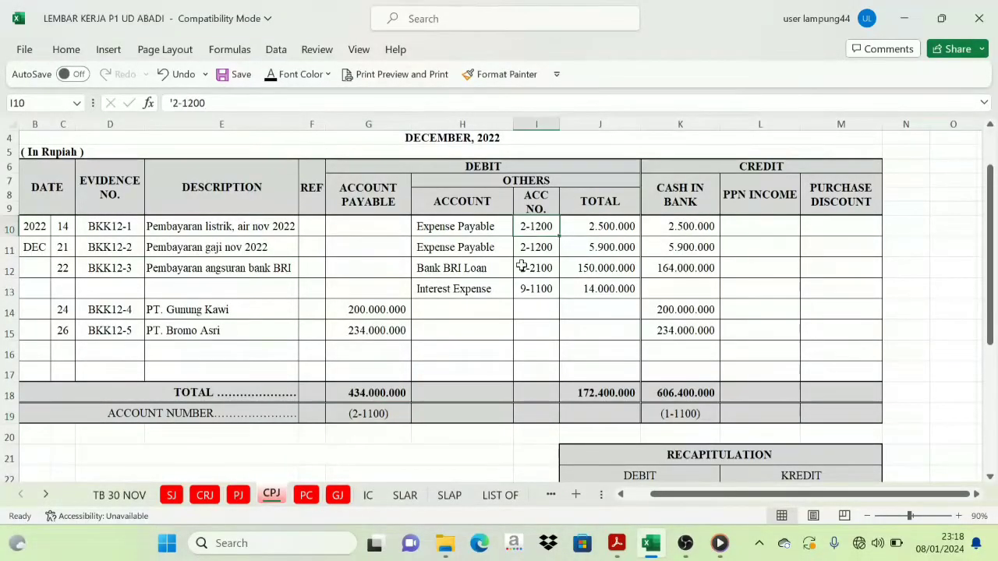
pyautogui.click(364, 417)
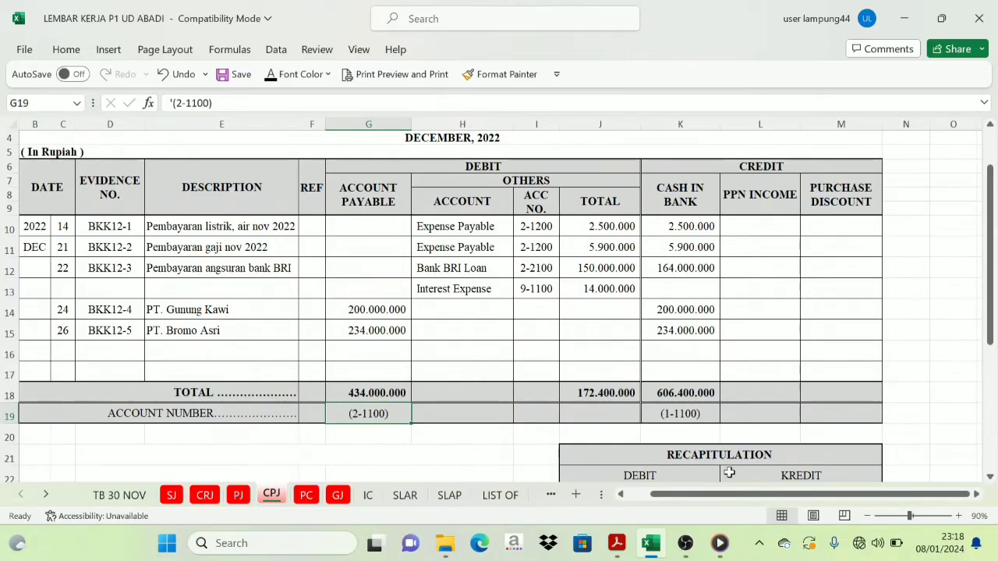
pyautogui.scroll(-1, 730, 473)
pyautogui.scroll(-1, 597, 437)
pyautogui.click(601, 431)
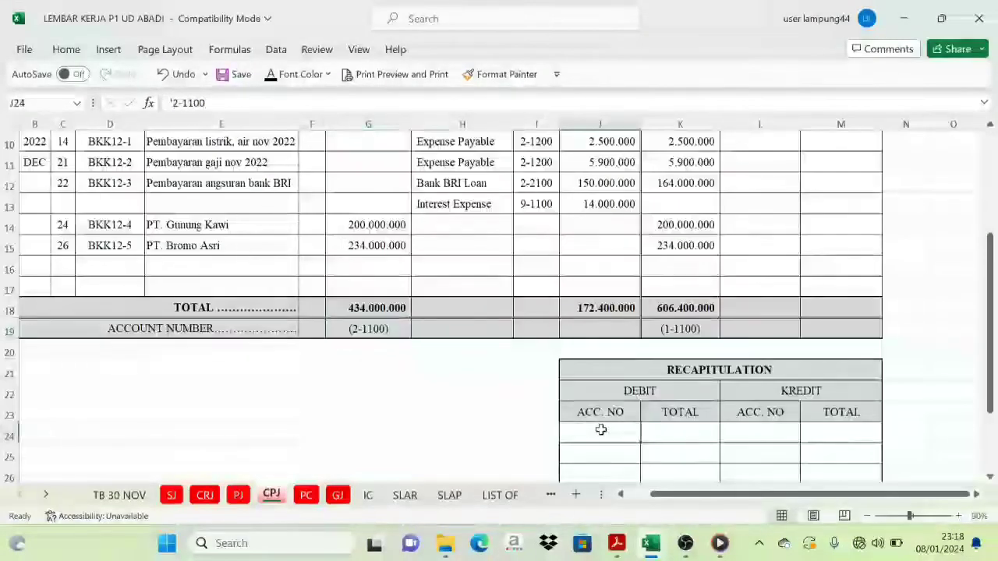
# Reveal the expense payable account number 2-1200 in J25 of the recapitulation with the Automatic font color
pyautogui.scroll(2, 479, 339)
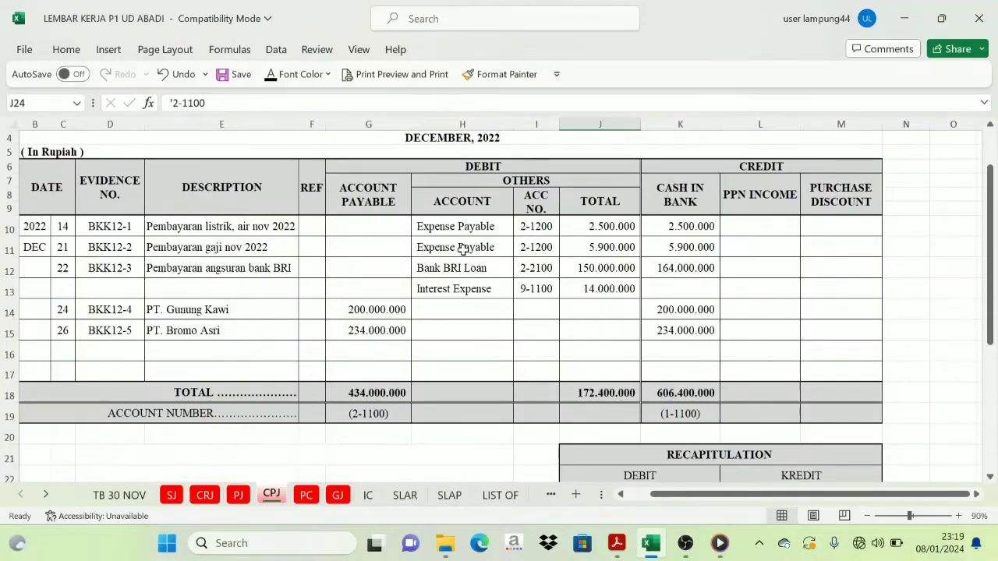
pyautogui.scroll(-1, 577, 305)
pyautogui.click(595, 455)
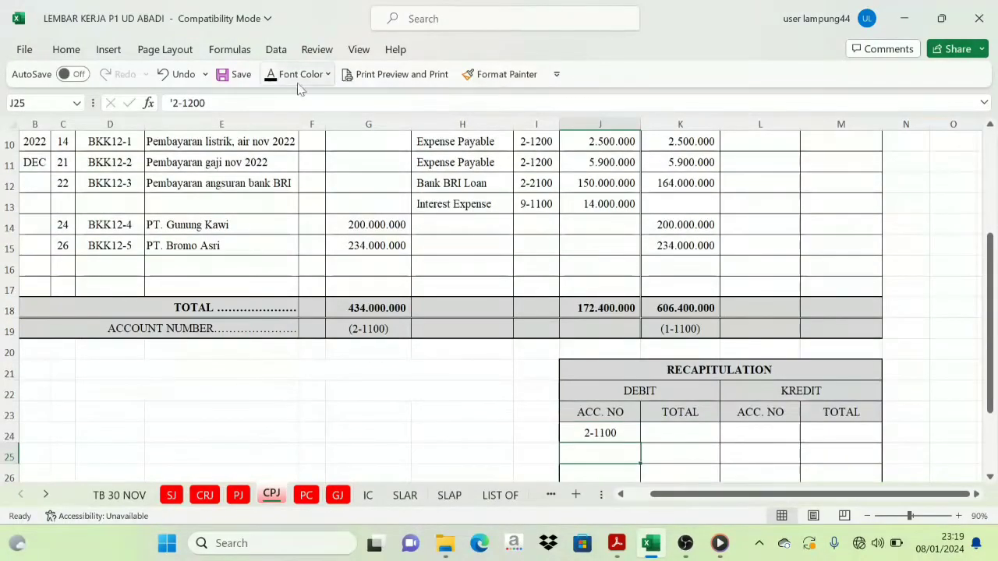
pyautogui.click(270, 74)
# Reveal the recapitulation's debit amounts of 434.000.000 in K24 and 8.400.000 in K25 with the Automatic font color
pyautogui.scroll(1, 457, 395)
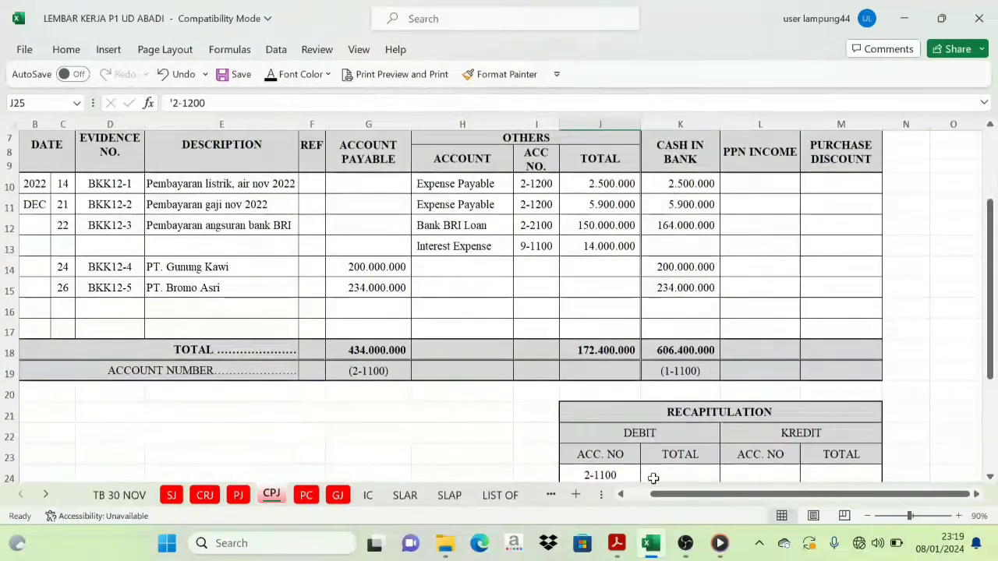
pyautogui.scroll(1, 370, 201)
pyautogui.scroll(-3, 571, 369)
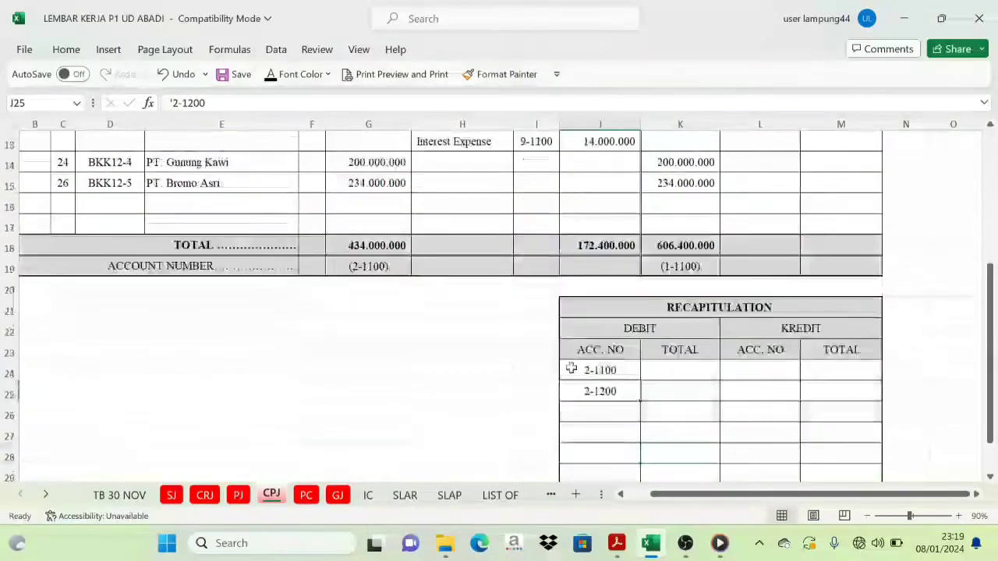
pyautogui.click(658, 378)
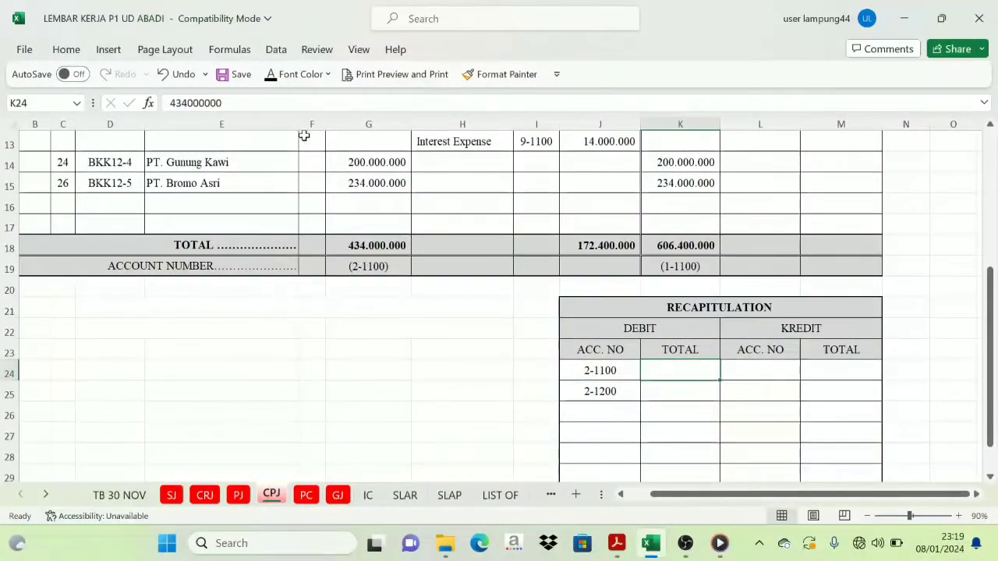
pyautogui.click(270, 78)
pyautogui.scroll(2, 537, 332)
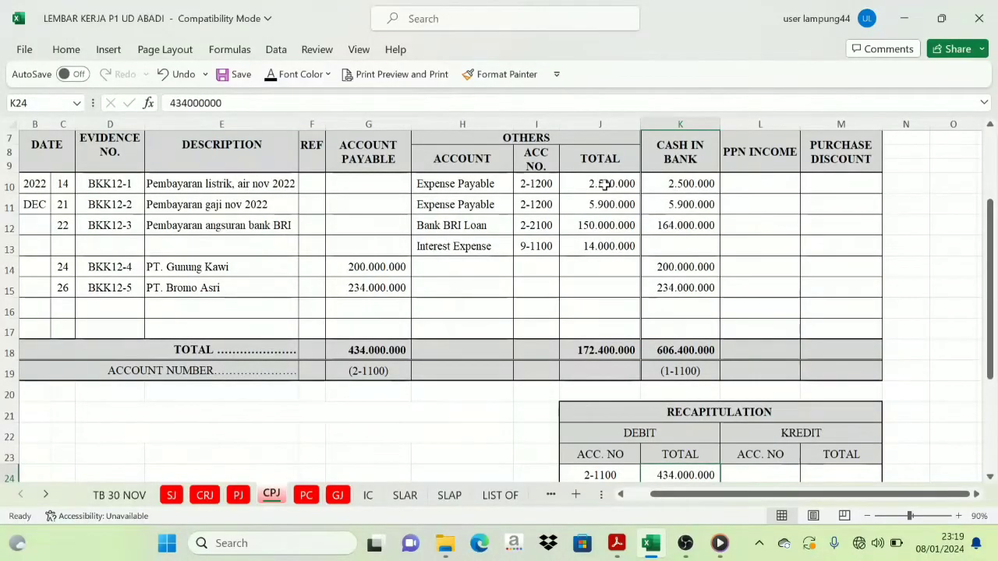
pyautogui.moveTo(606, 184); pyautogui.dragTo(601, 202)
pyautogui.scroll(-2, 655, 320)
pyautogui.click(683, 391)
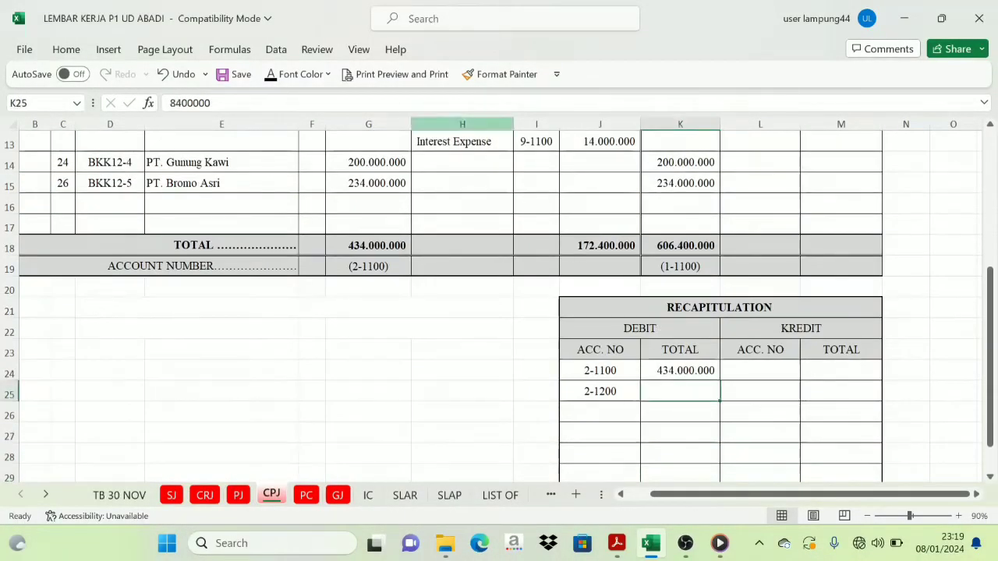
pyautogui.click(271, 78)
# Reveal the bank loan's account number 2-2100 in J26 and its debit amount of 150.000.000 in K26 with the Automatic font color
pyautogui.scroll(3, 487, 310)
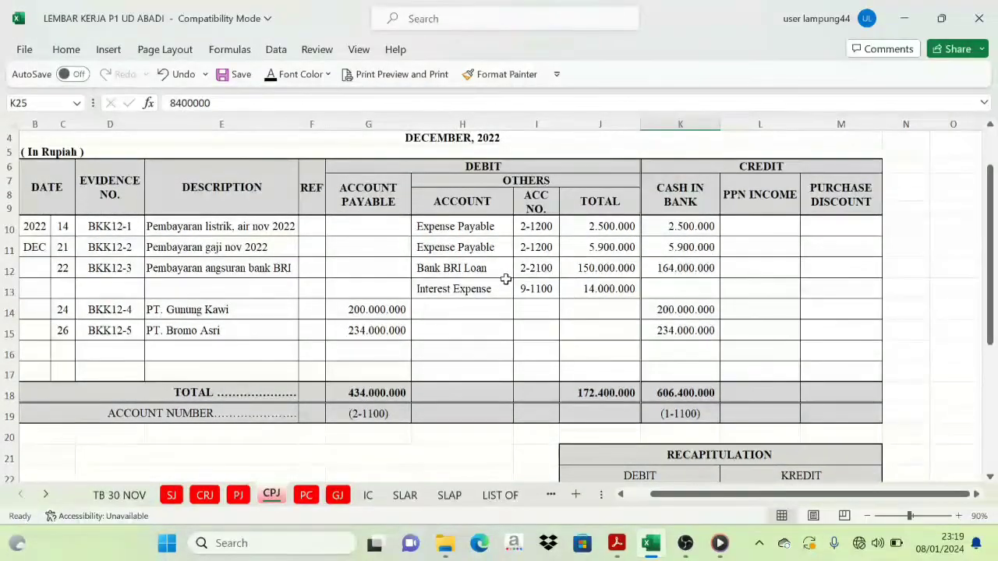
pyautogui.scroll(-3, 530, 277)
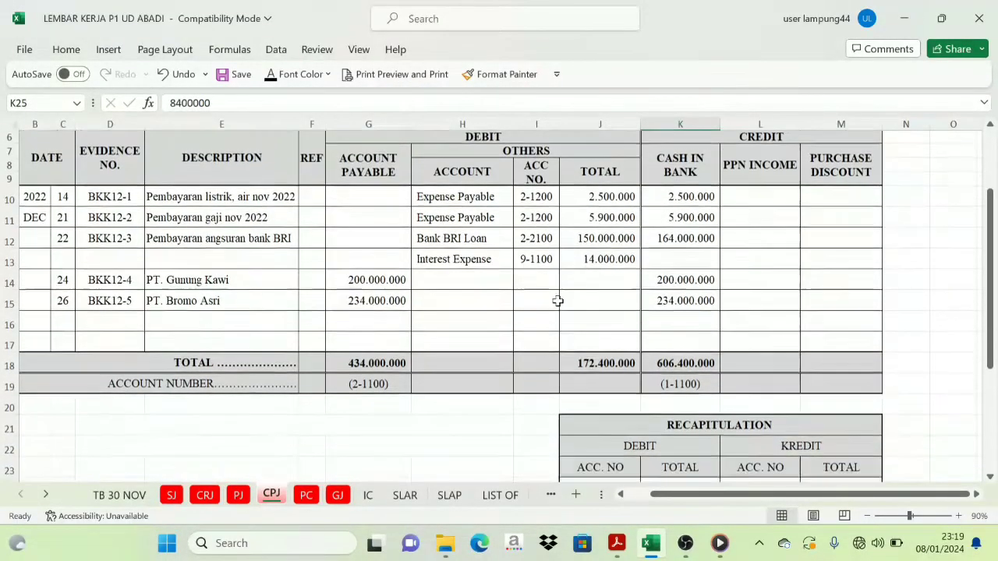
pyautogui.click(597, 413)
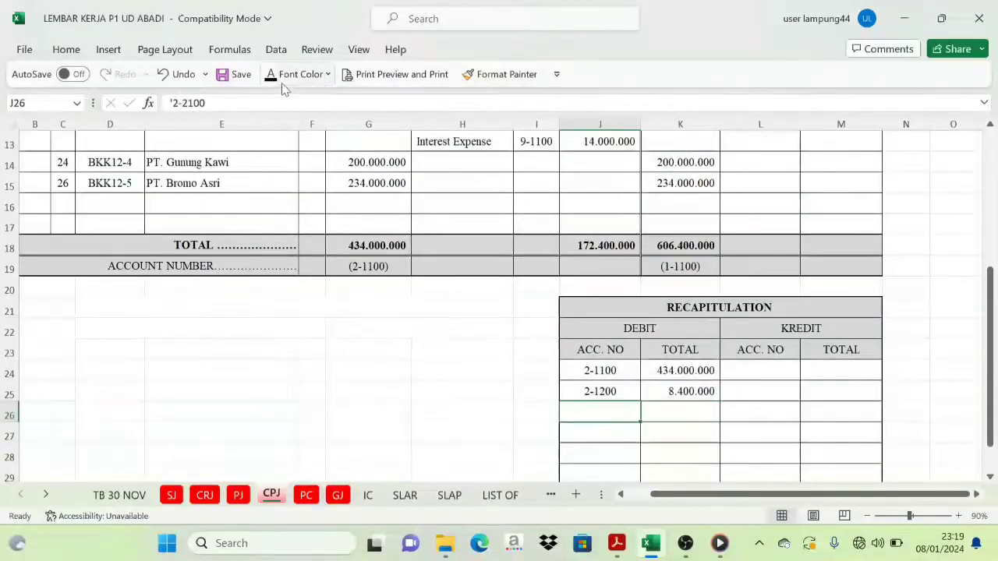
pyautogui.scroll(2, 461, 252)
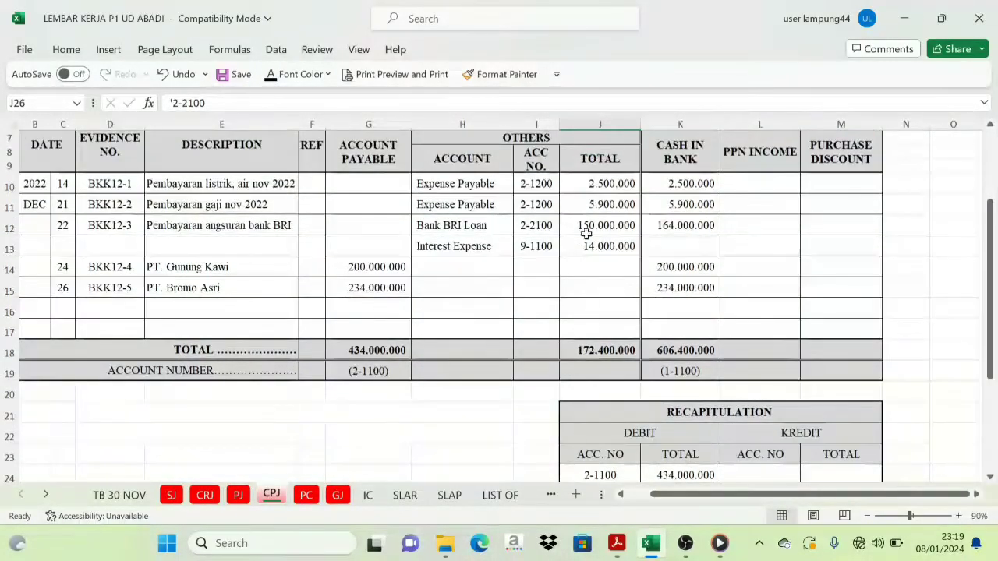
pyautogui.scroll(-2, 615, 383)
pyautogui.click(669, 411)
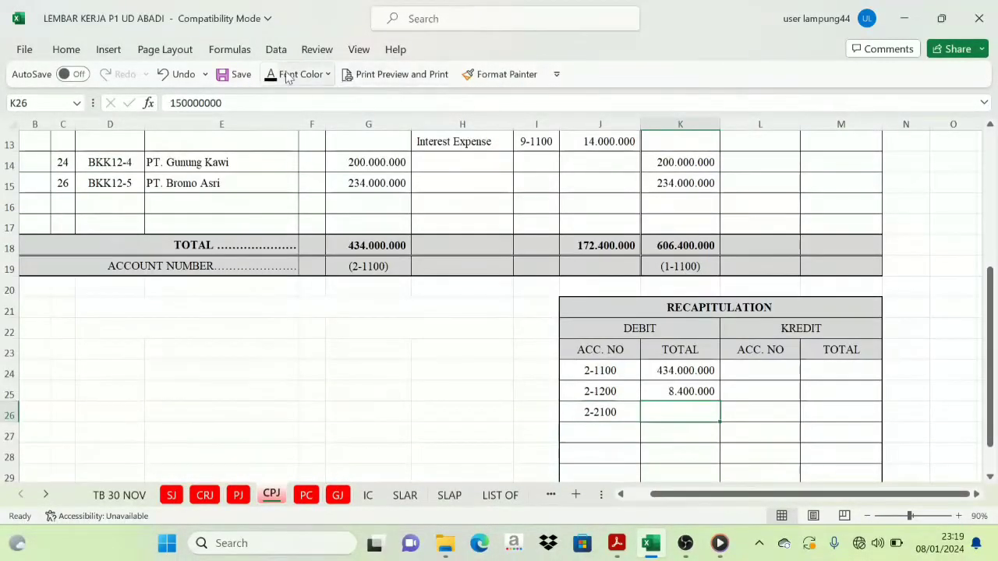
# Reveal the interest expense's account number 9-1100 in J27 and its debit amount of 14.000.000 in K27 with the Automatic font color
pyautogui.scroll(2, 457, 323)
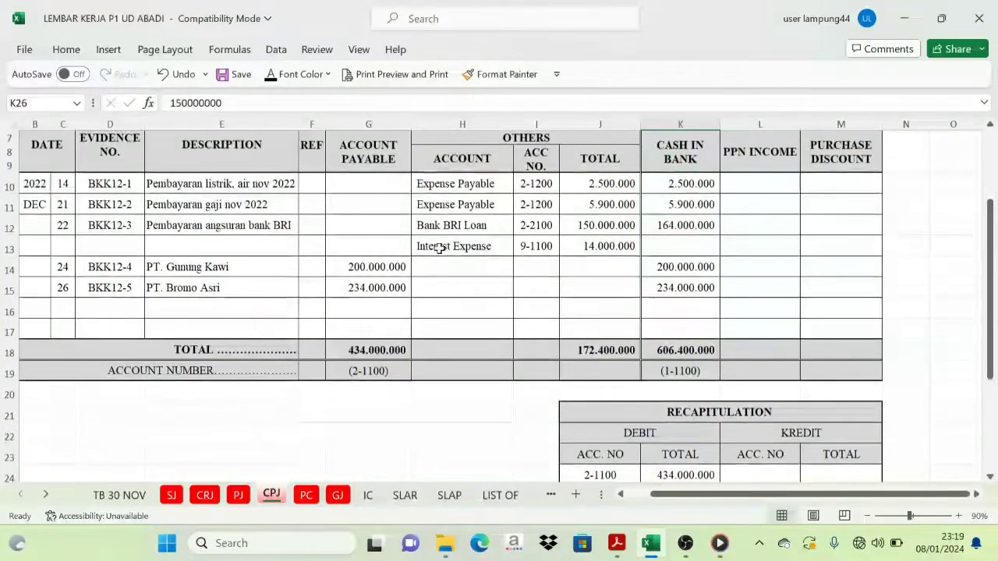
pyautogui.scroll(-3, 522, 273)
pyautogui.click(586, 361)
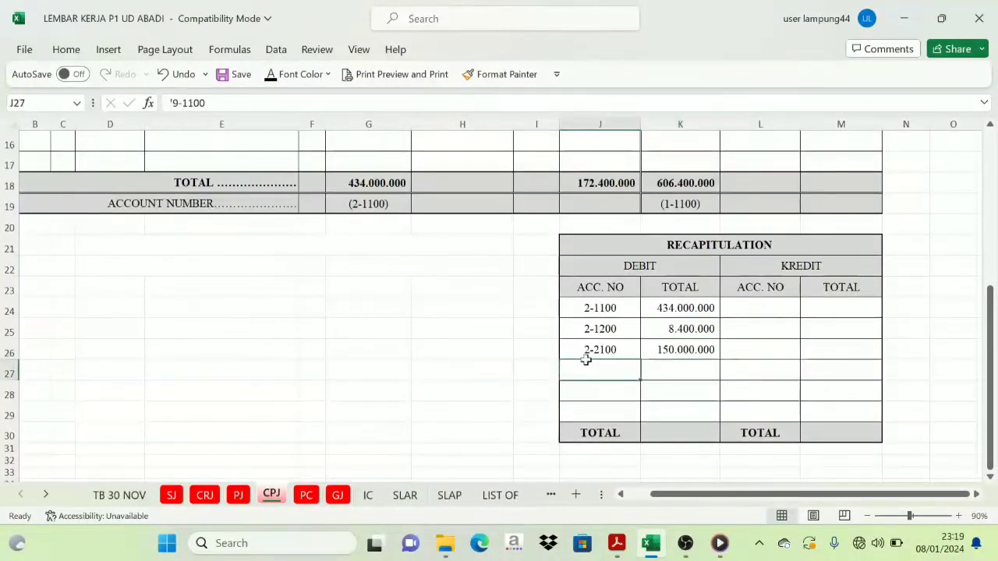
pyautogui.click(664, 370)
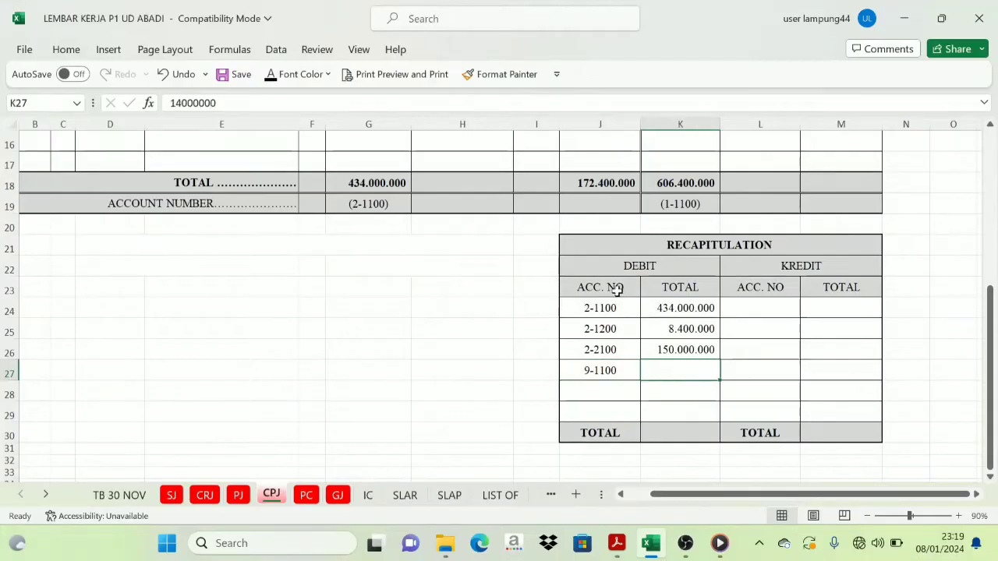
pyautogui.scroll(1, 601, 273)
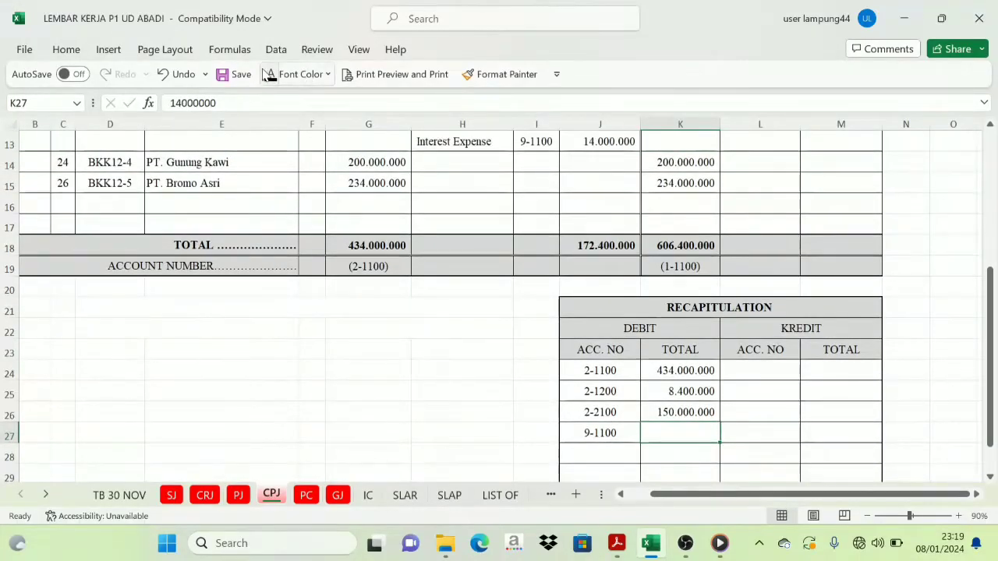
# Reveal the cash in bank credit account number 1-1100 in L24 and its amount of 606.400.000 in M24 with the Automatic font color
pyautogui.scroll(3, 542, 309)
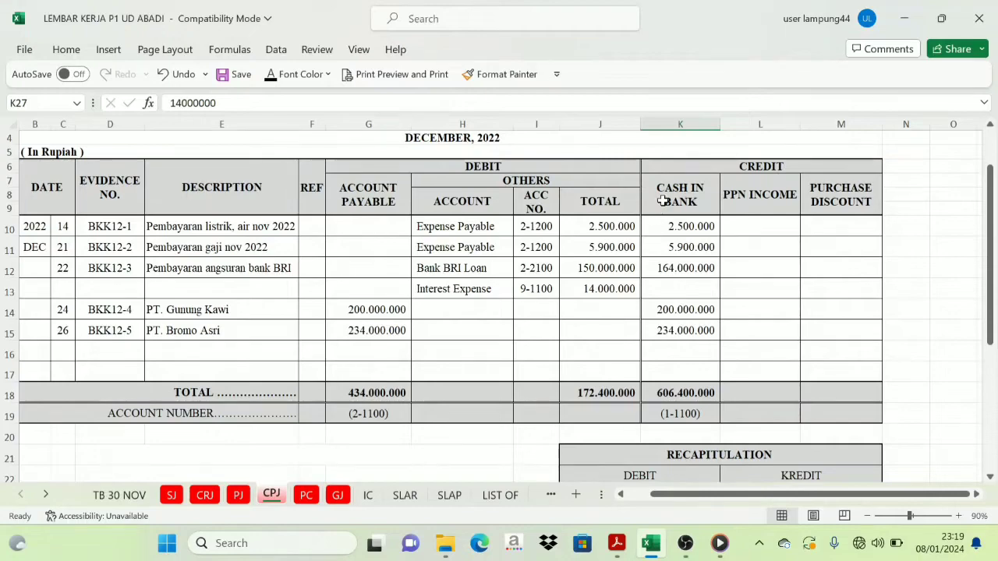
pyautogui.scroll(-3, 662, 201)
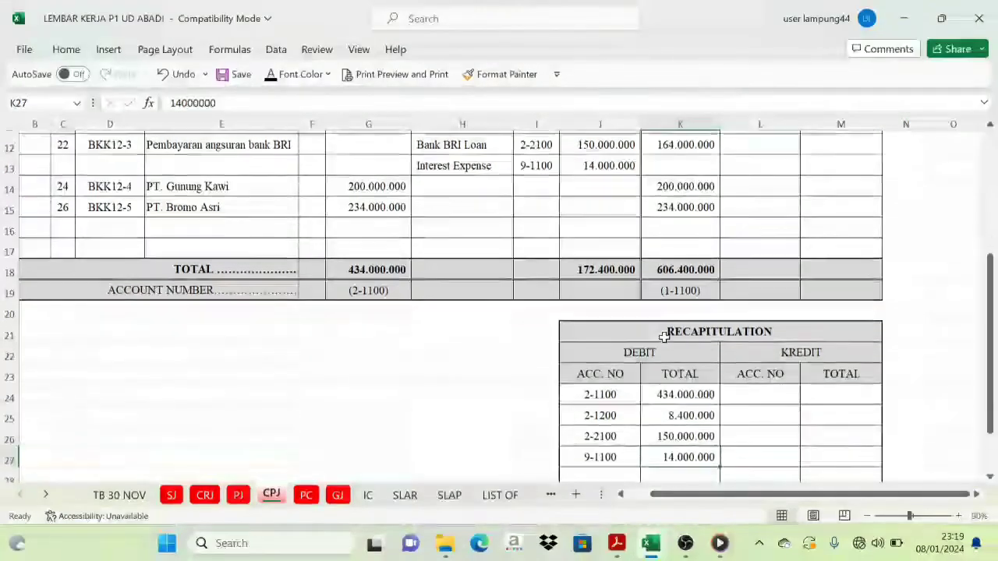
pyautogui.click(768, 368)
pyautogui.click(289, 81)
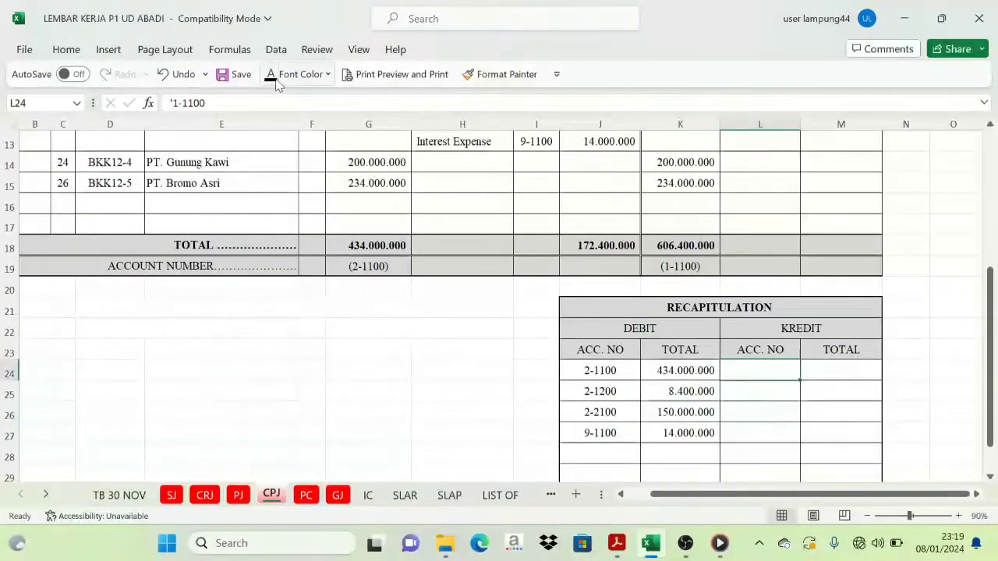
pyautogui.click(838, 375)
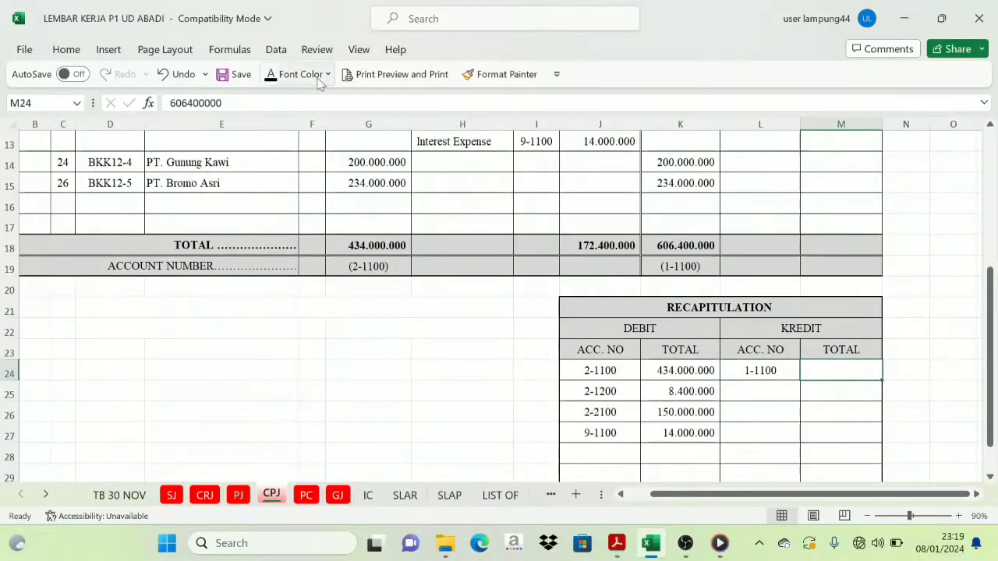
# Reveal the cash payment recapitulation's debit total in K30 and credit total in M30, both 606.400.000, with the Automatic font color
pyautogui.scroll(-1, 697, 331)
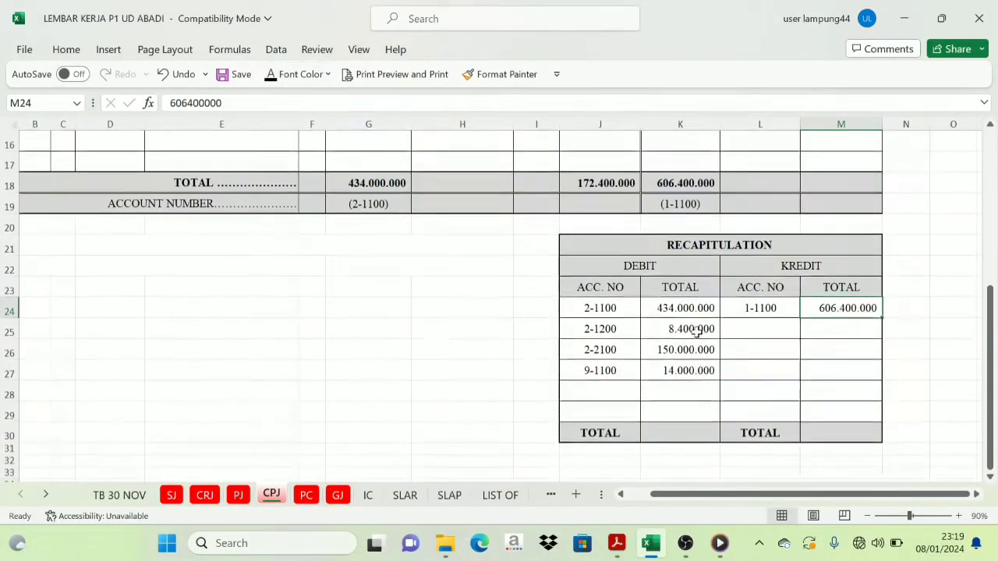
pyautogui.moveTo(662, 308); pyautogui.dragTo(668, 363)
pyautogui.click(664, 431)
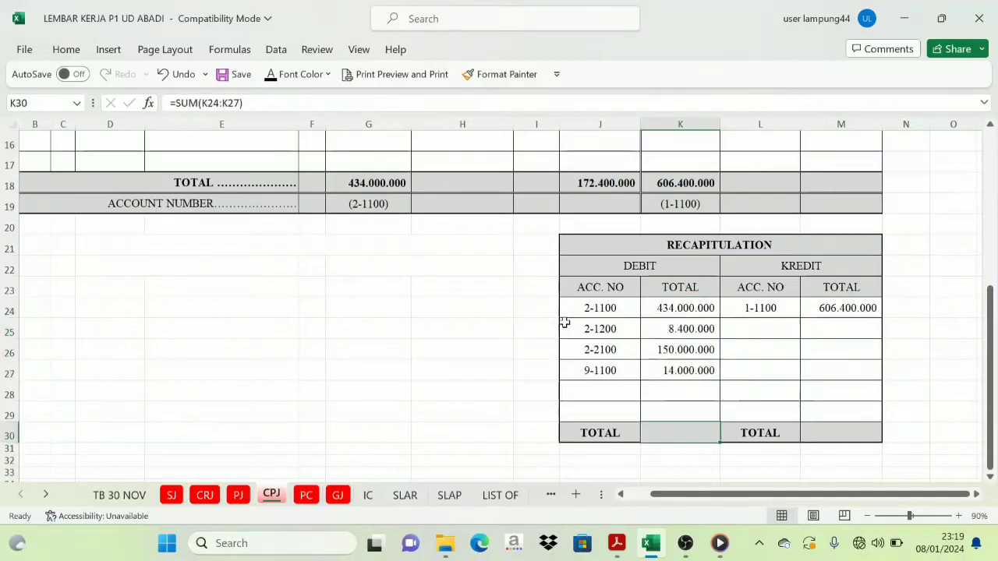
pyautogui.click(273, 77)
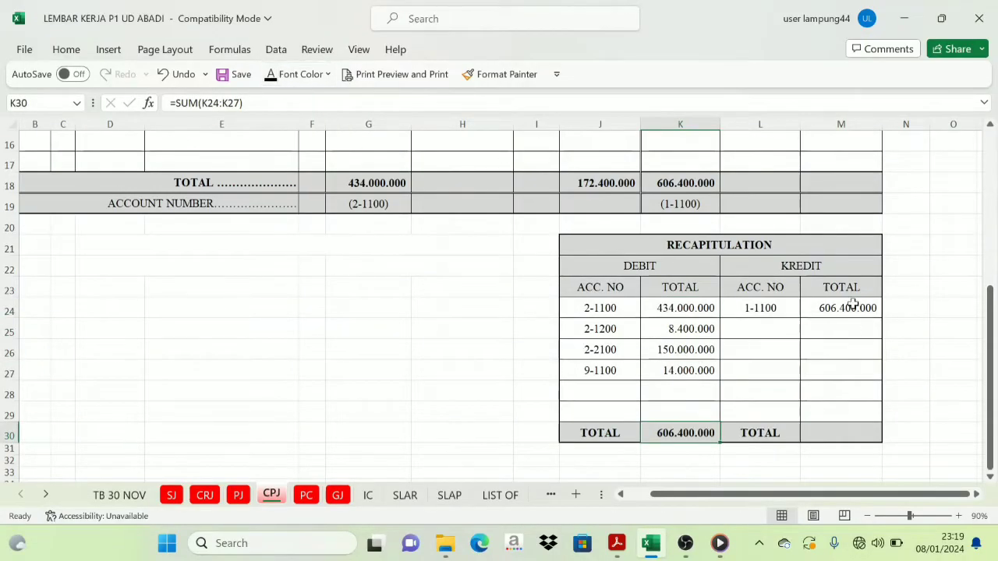
pyautogui.click(854, 435)
pyautogui.click(273, 76)
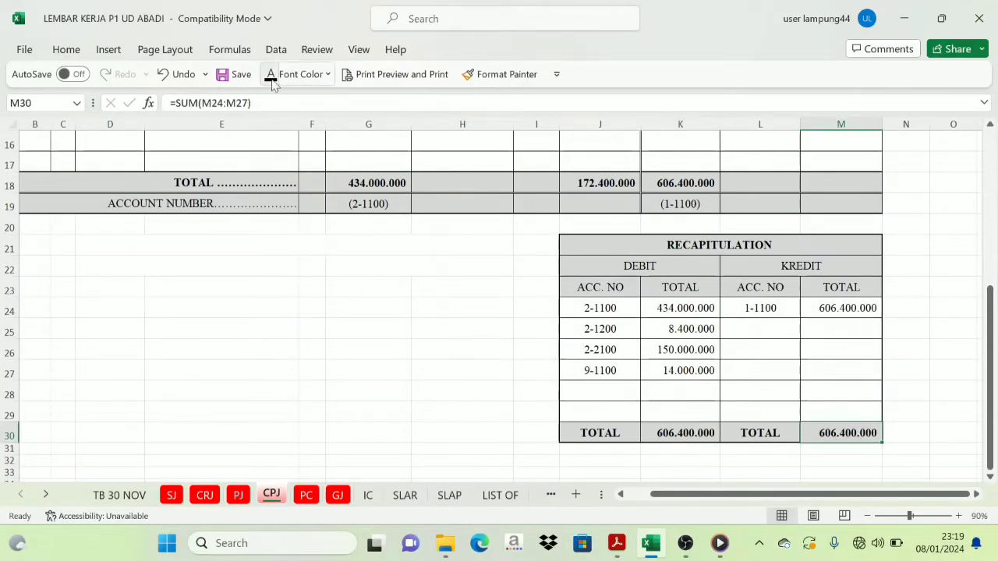
# Compare the debit and credit totals of the cash payment journal's recapitulation
pyautogui.click(657, 271)
pyautogui.click(785, 265)
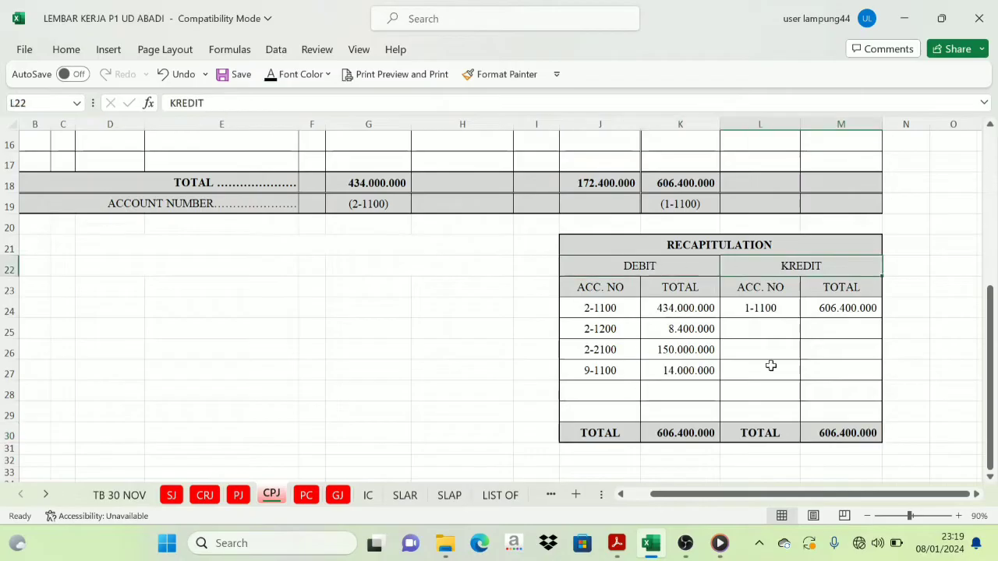
pyautogui.click(838, 446)
pyautogui.click(708, 433)
pyautogui.click(861, 448)
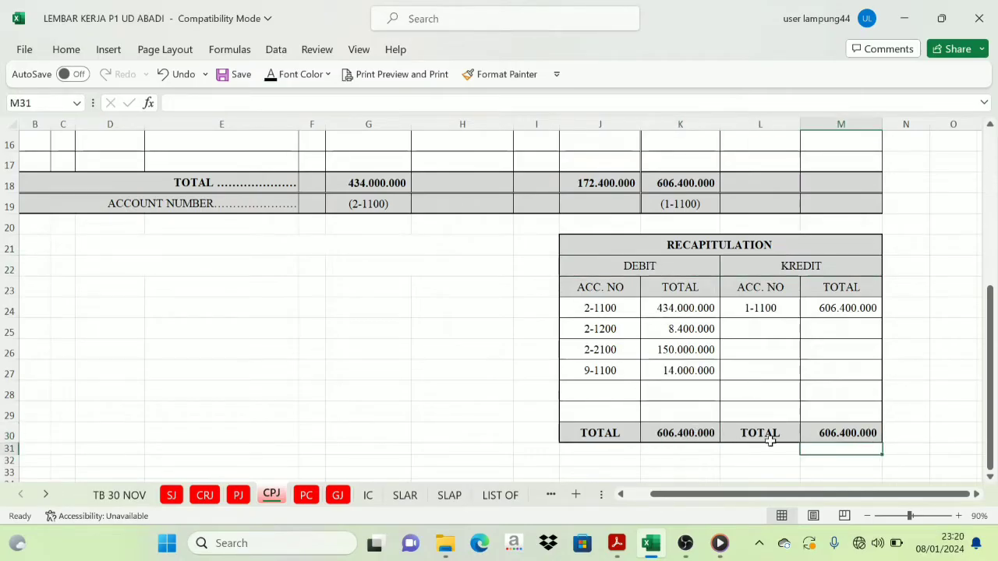
# Open the PC sheet and bring the full December 2022 petty cash journal into view
pyautogui.scroll(5, 346, 404)
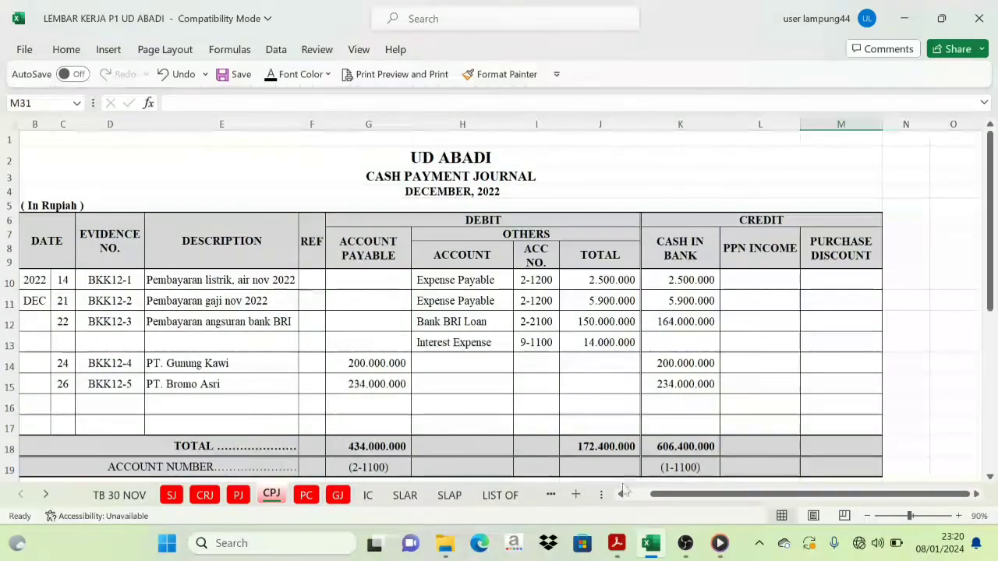
pyautogui.moveTo(667, 498); pyautogui.dragTo(637, 499)
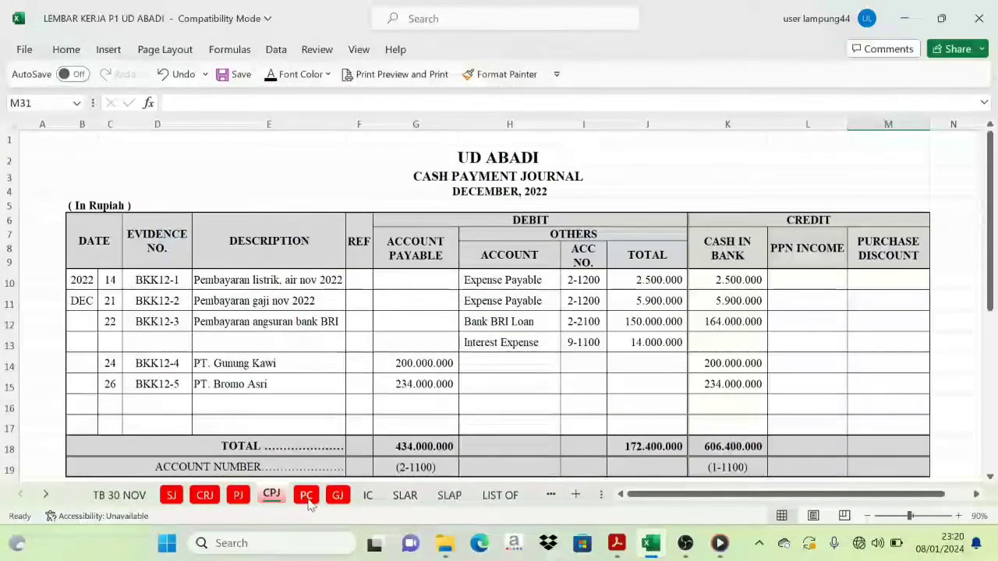
pyautogui.click(307, 496)
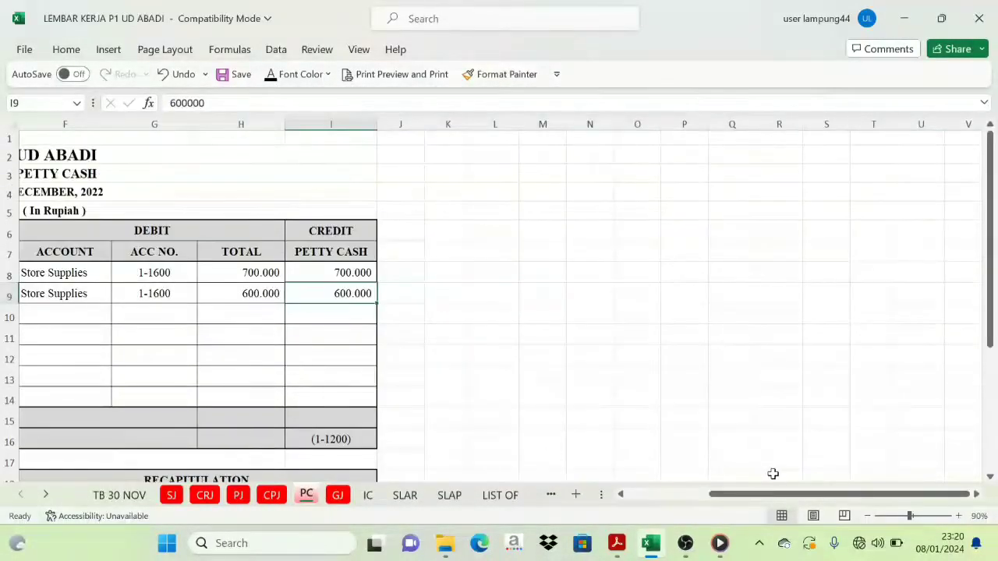
pyautogui.moveTo(771, 493); pyautogui.dragTo(658, 494)
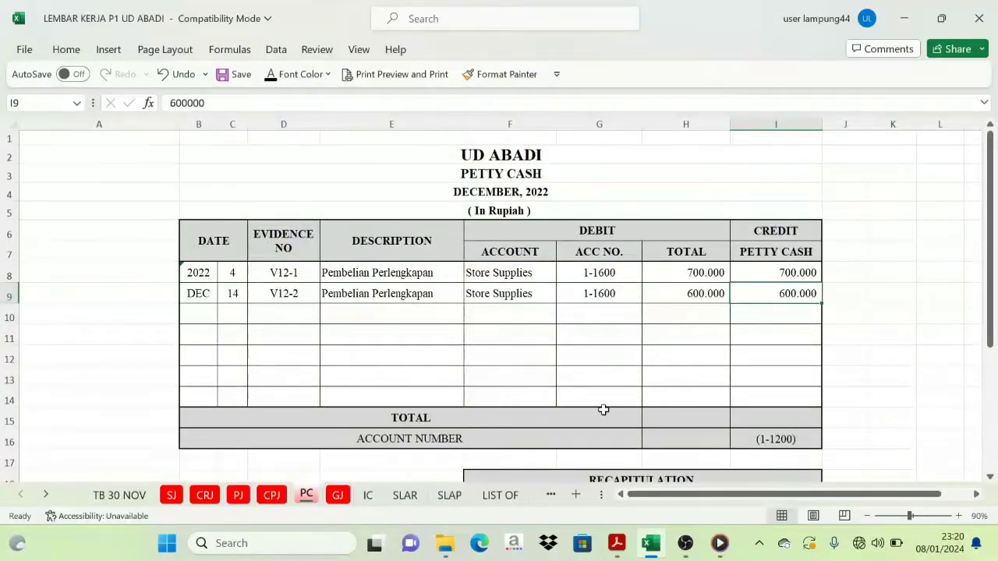
# Reveal the petty cash journal's debit total in H15 and credit total in I15, both 1.300.000, with the Automatic font color
pyautogui.scroll(-2, 604, 409)
pyautogui.scroll(1, 604, 410)
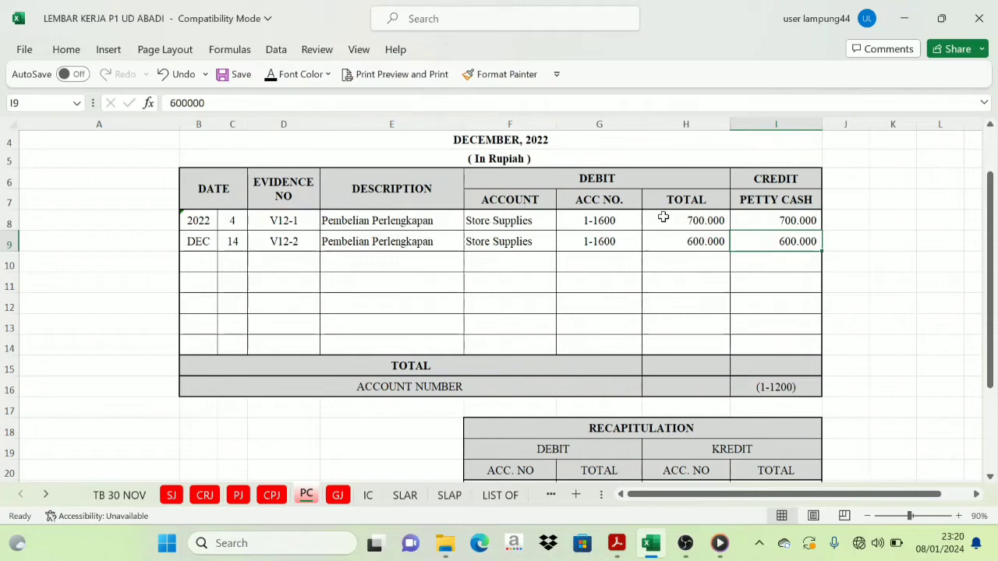
pyautogui.click(693, 362)
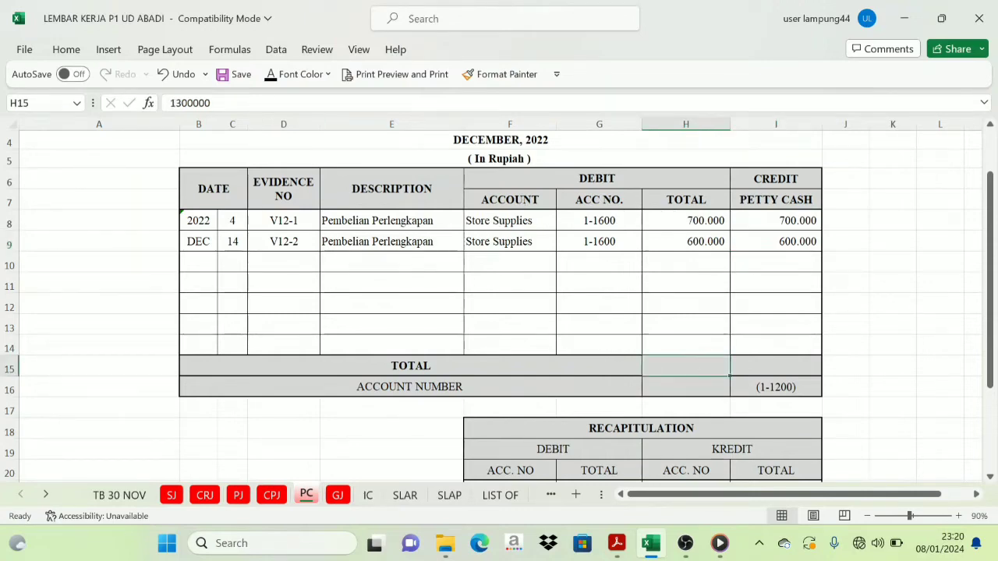
pyautogui.click(269, 74)
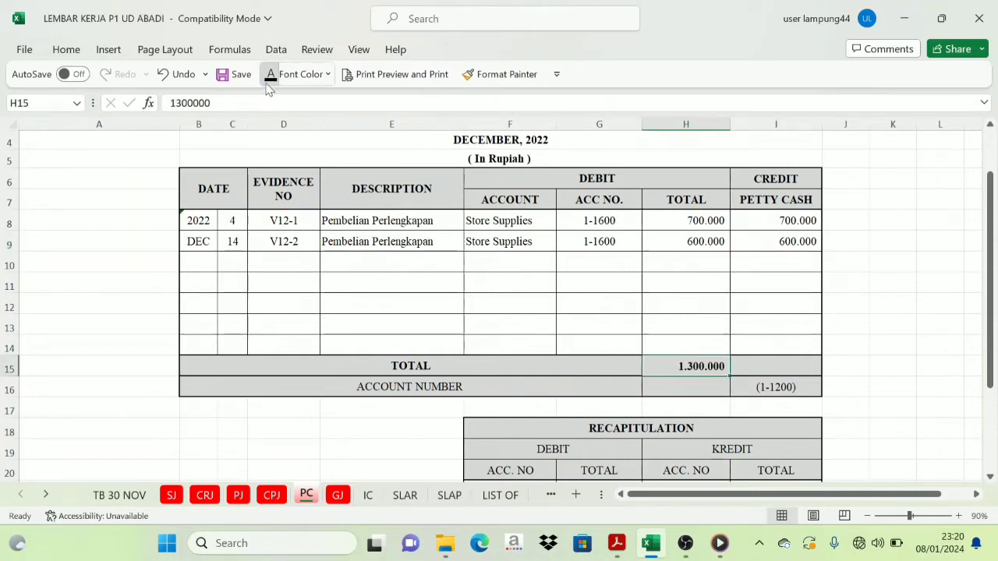
pyautogui.click(788, 374)
pyautogui.click(269, 74)
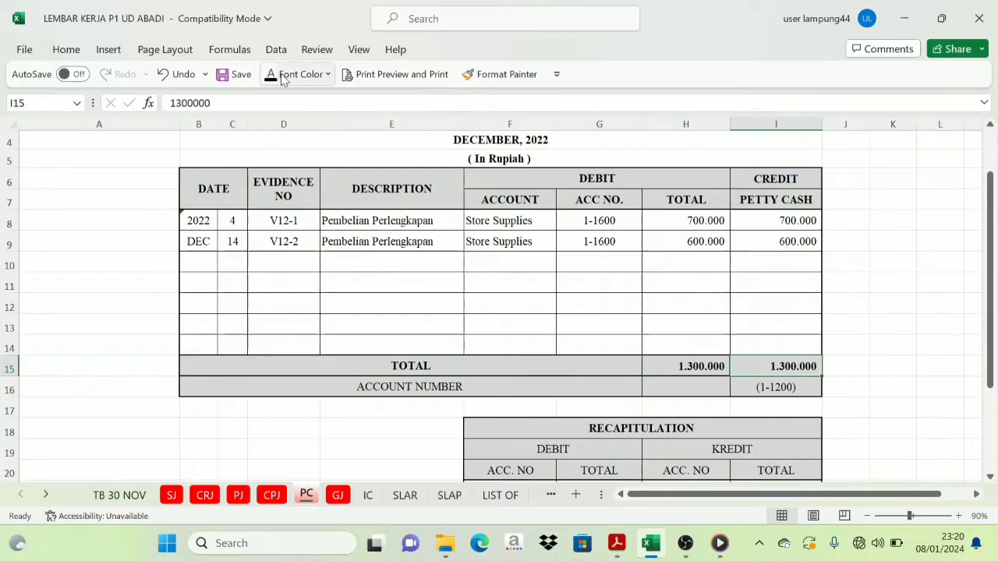
pyautogui.scroll(-1, 605, 415)
pyautogui.scroll(2, 647, 305)
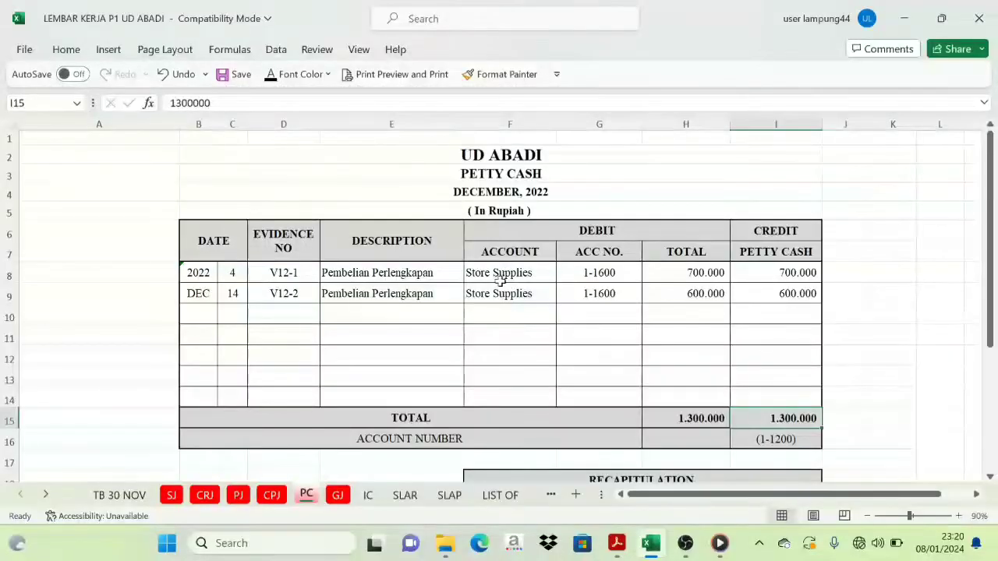
# Reveal the store supplies debit account number 1-1600 in F21 and its amount of 1.300.000 in G21 with the Automatic font color
pyautogui.scroll(-1, 571, 280)
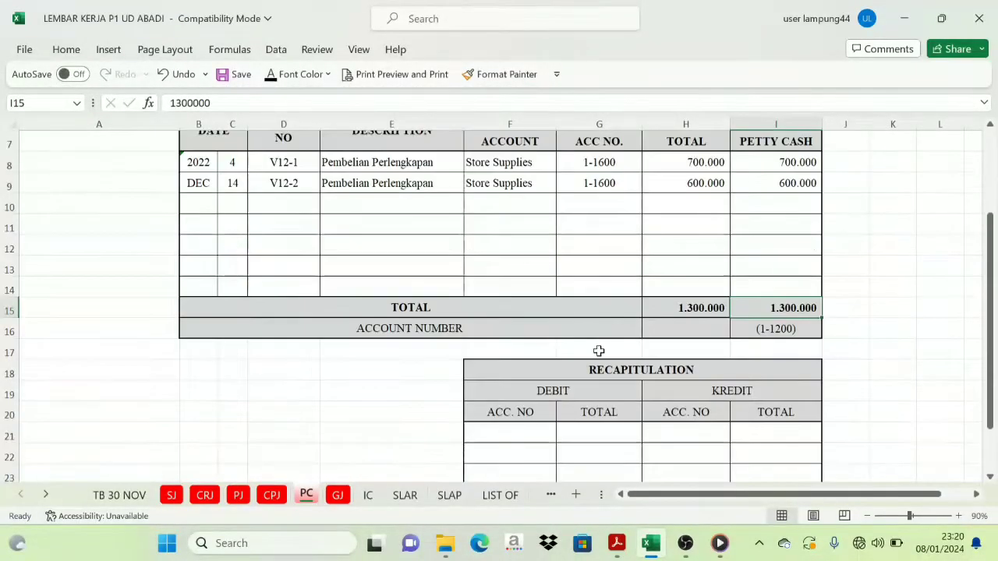
pyautogui.click(574, 221)
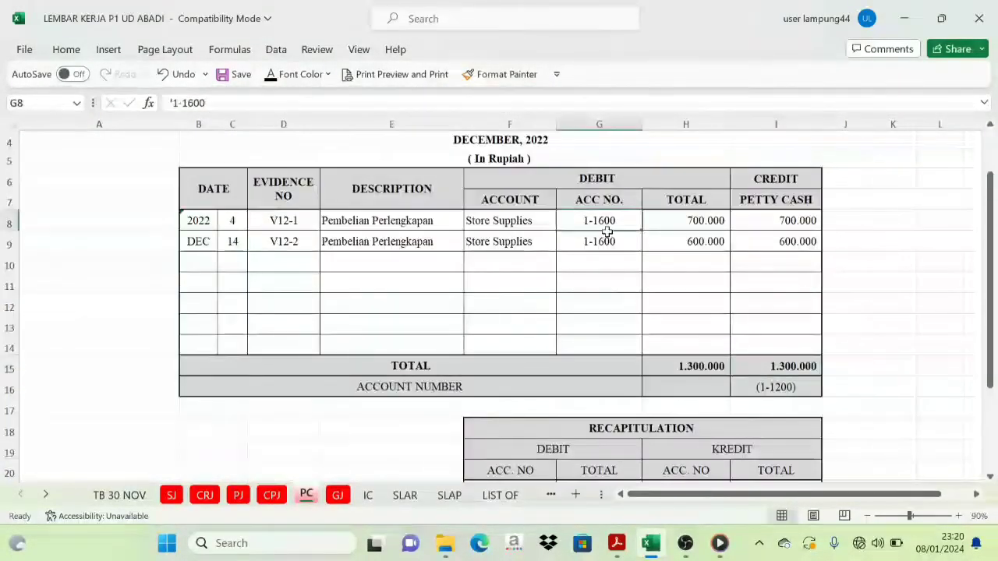
pyautogui.scroll(-2, 581, 358)
pyautogui.click(510, 372)
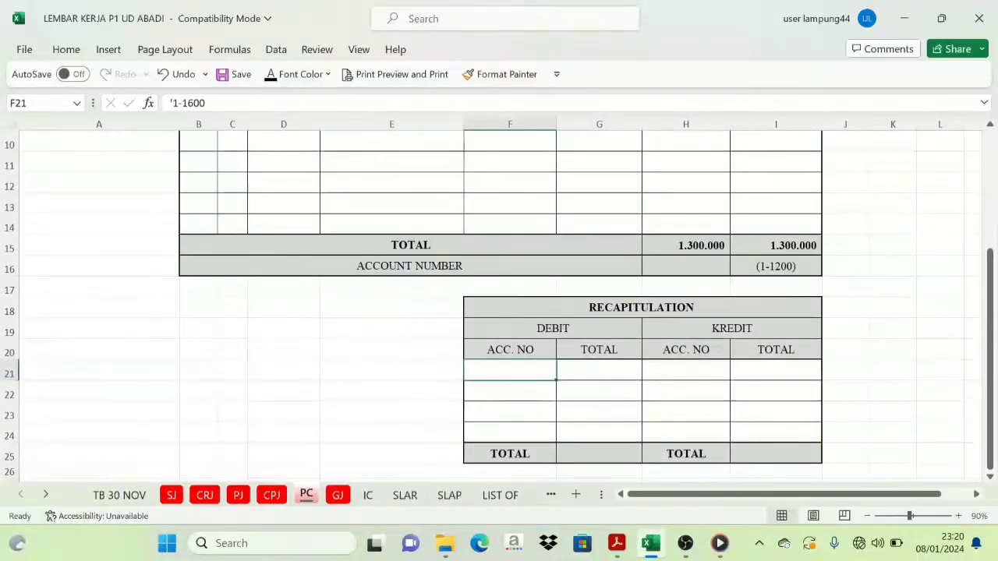
pyautogui.click(269, 80)
pyautogui.scroll(3, 495, 303)
pyautogui.scroll(-2, 609, 445)
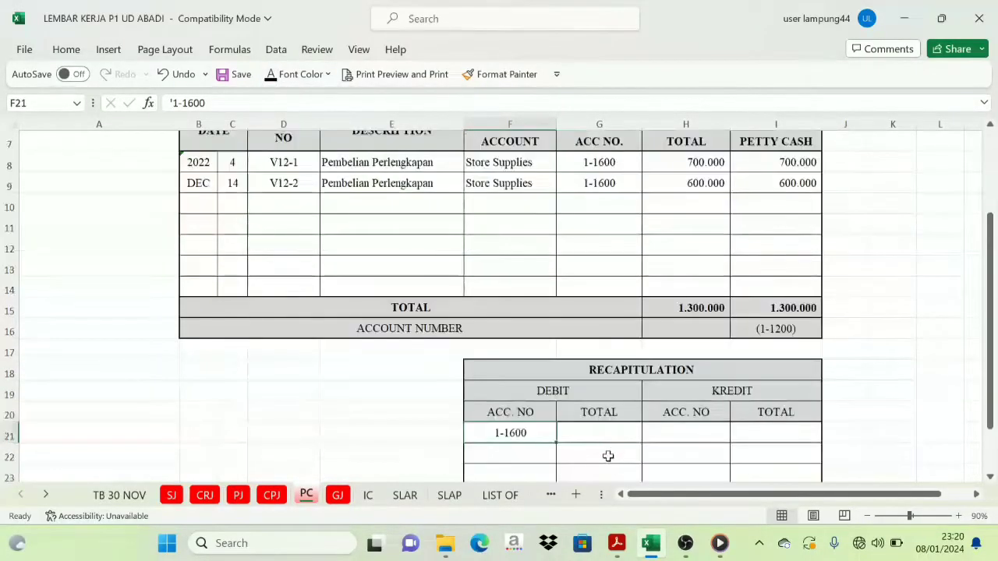
pyautogui.click(612, 437)
pyautogui.scroll(2, 690, 347)
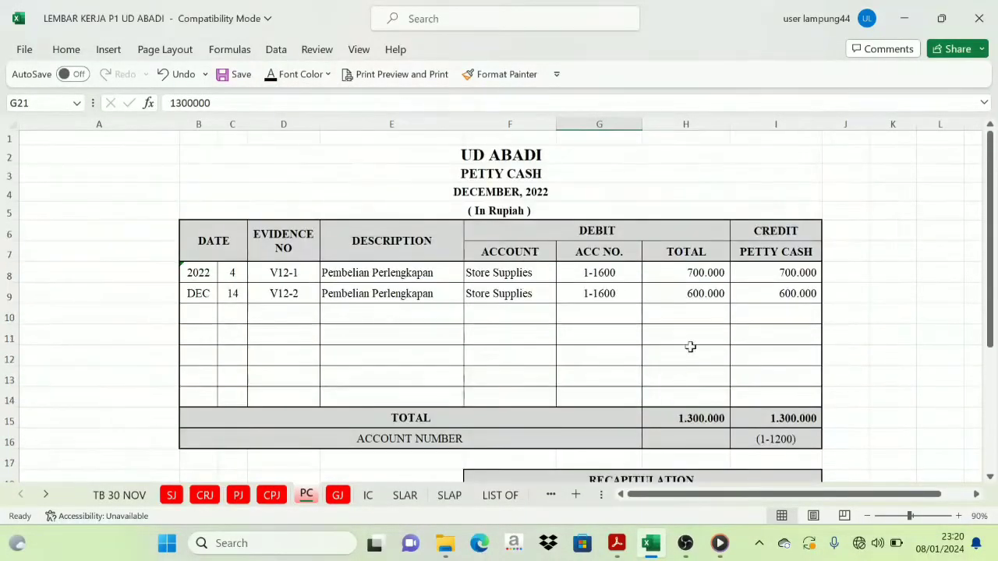
pyautogui.moveTo(695, 277); pyautogui.dragTo(698, 287)
pyautogui.scroll(-2, 616, 417)
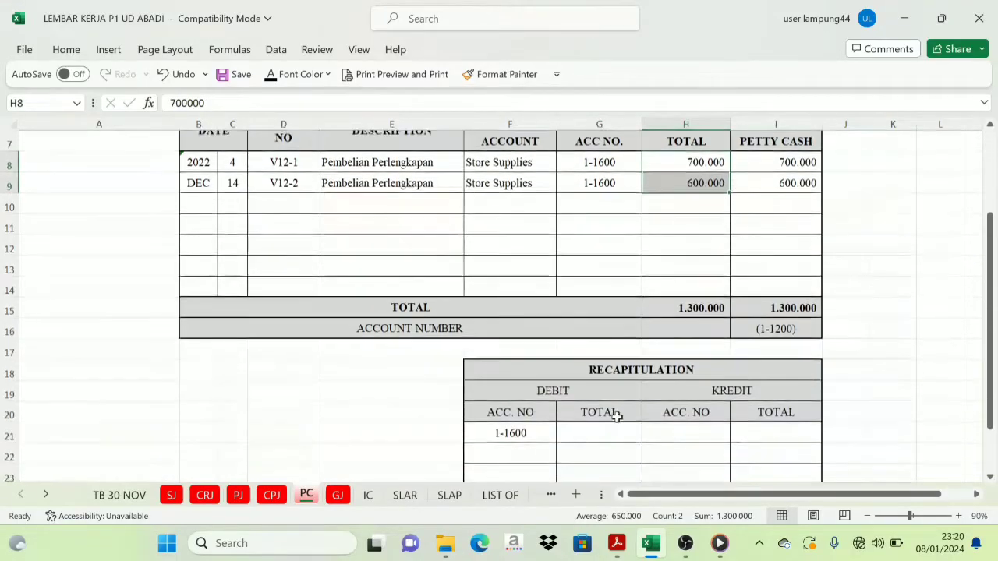
pyautogui.click(596, 431)
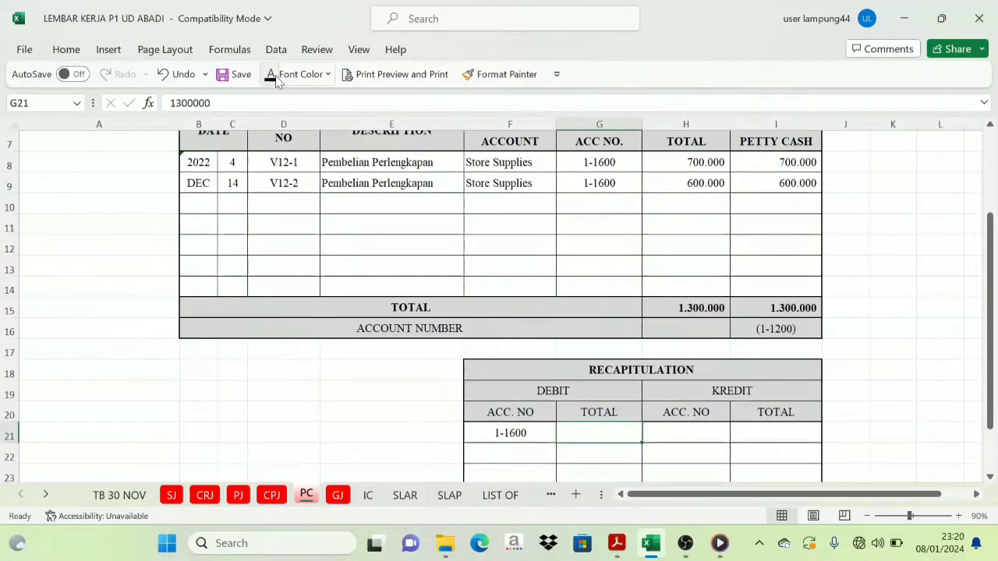
# Reveal the petty cash credit account number 1-1200 in H21 and its amount of 1.300.000 in I21 with the Automatic font color
pyautogui.click(772, 433)
pyautogui.scroll(2, 751, 368)
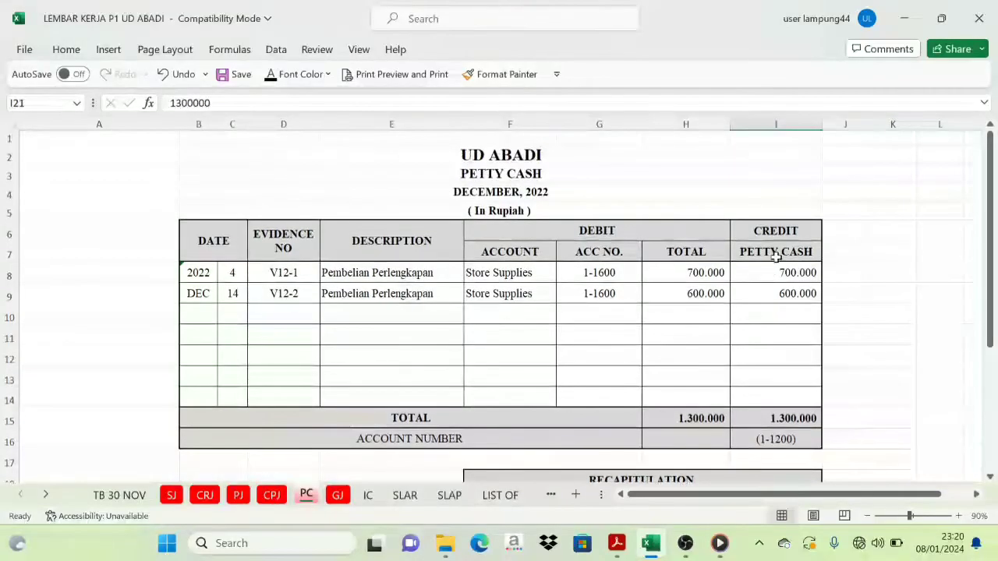
pyautogui.scroll(-1, 742, 434)
pyautogui.click(782, 387)
pyautogui.scroll(-1, 731, 441)
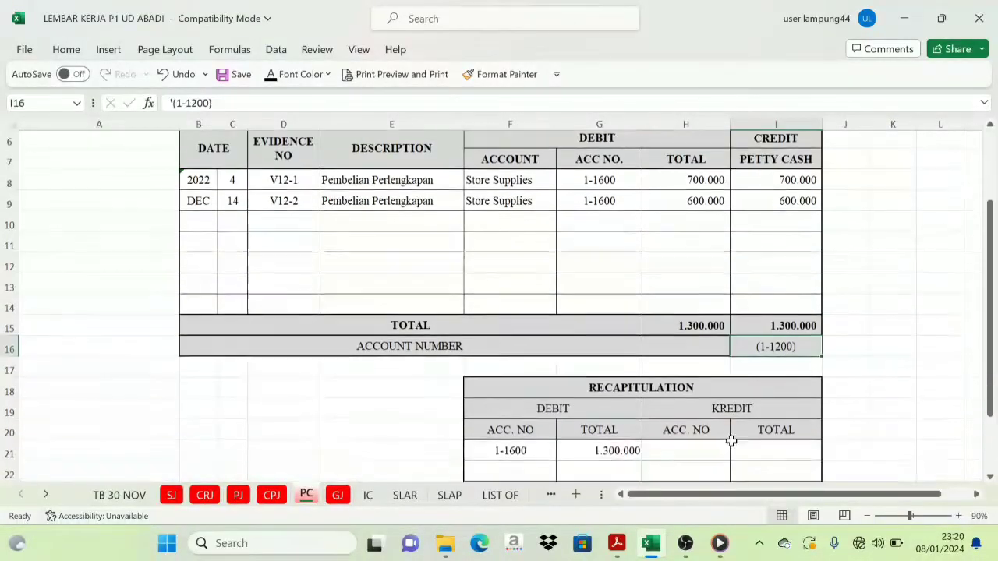
pyautogui.click(703, 435)
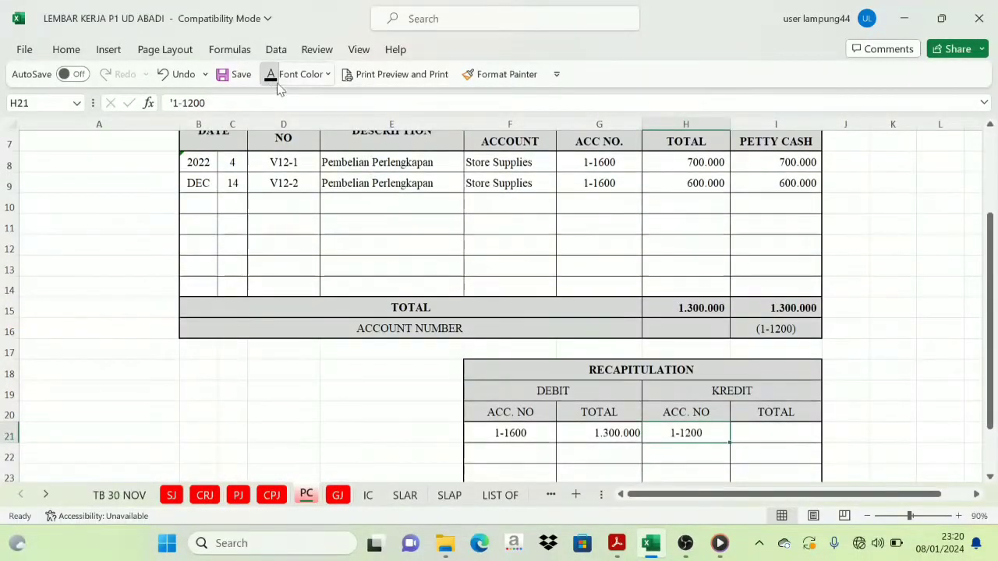
pyautogui.click(777, 441)
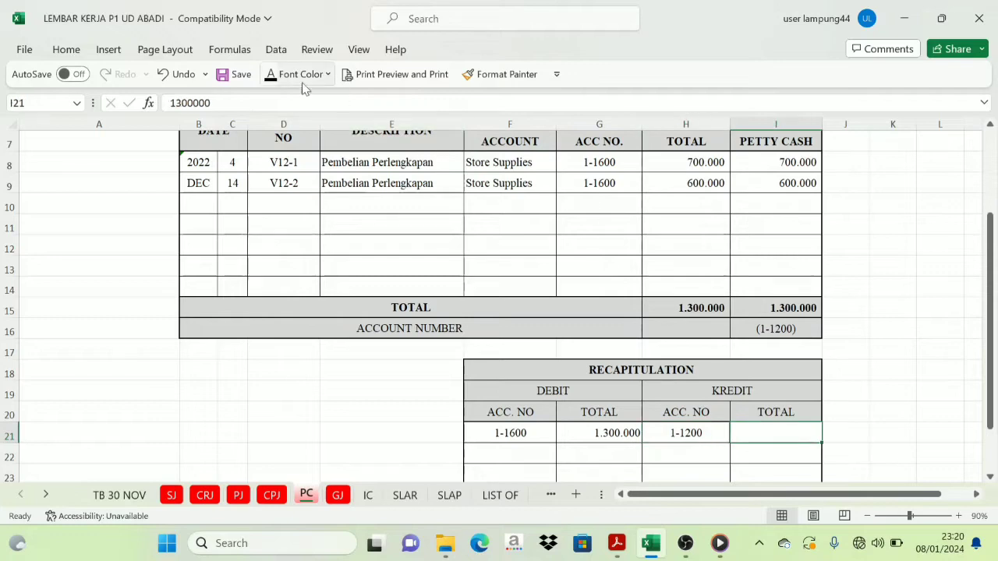
# Reveal the petty cash recapitulation's debit total in G25 and credit total in I25, both 1.300.000, with the Automatic font color
pyautogui.scroll(-3, 664, 262)
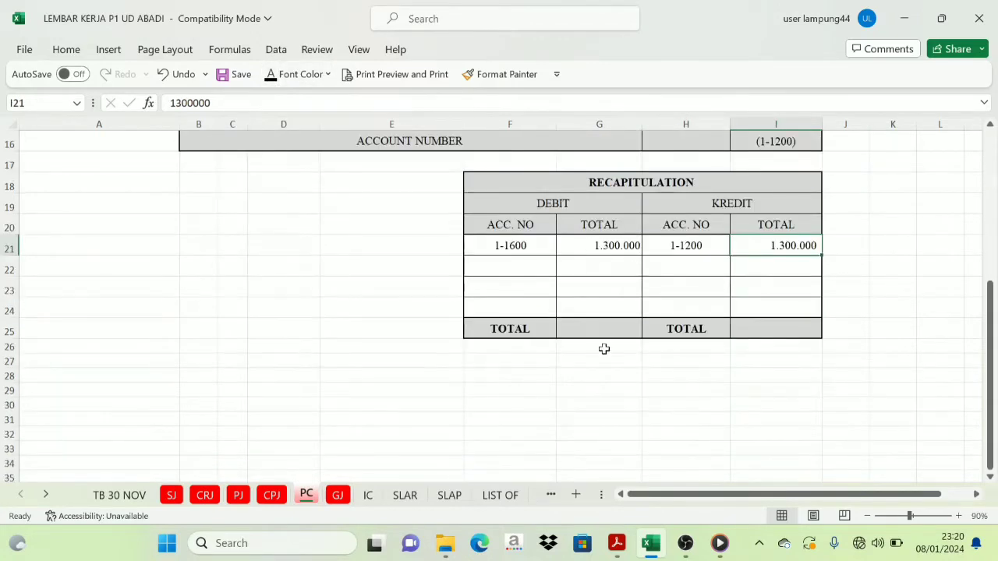
pyautogui.click(604, 333)
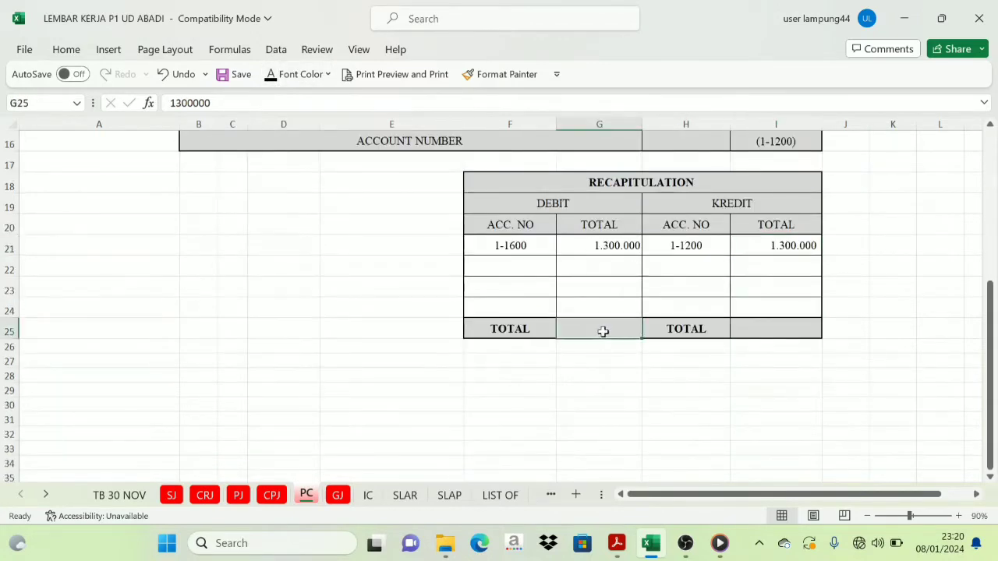
pyautogui.click(784, 337)
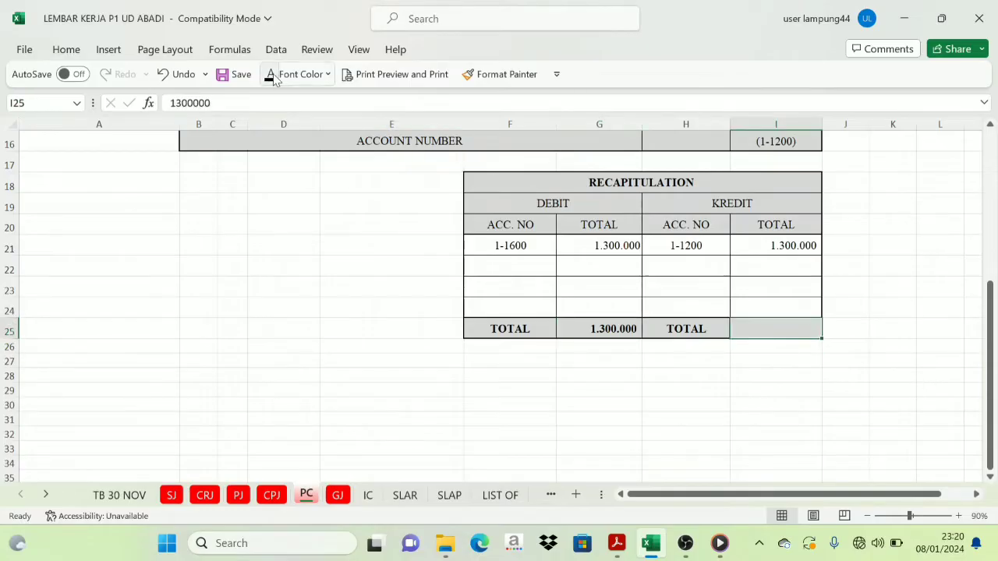
pyautogui.scroll(5, 624, 367)
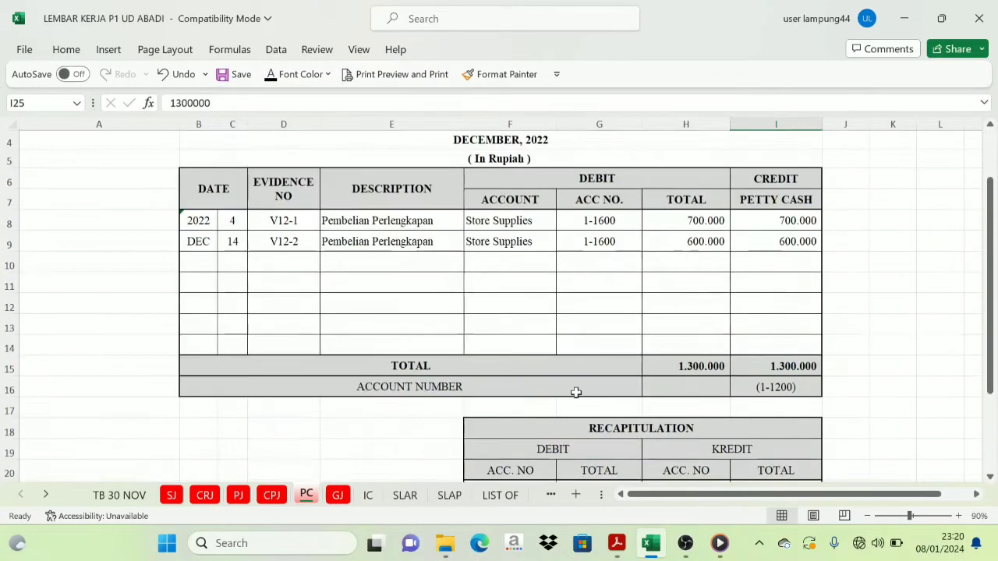
# Open the GJ sheet and review the December 2022 general journal from its first entry down to the recapitulation
pyautogui.click(338, 495)
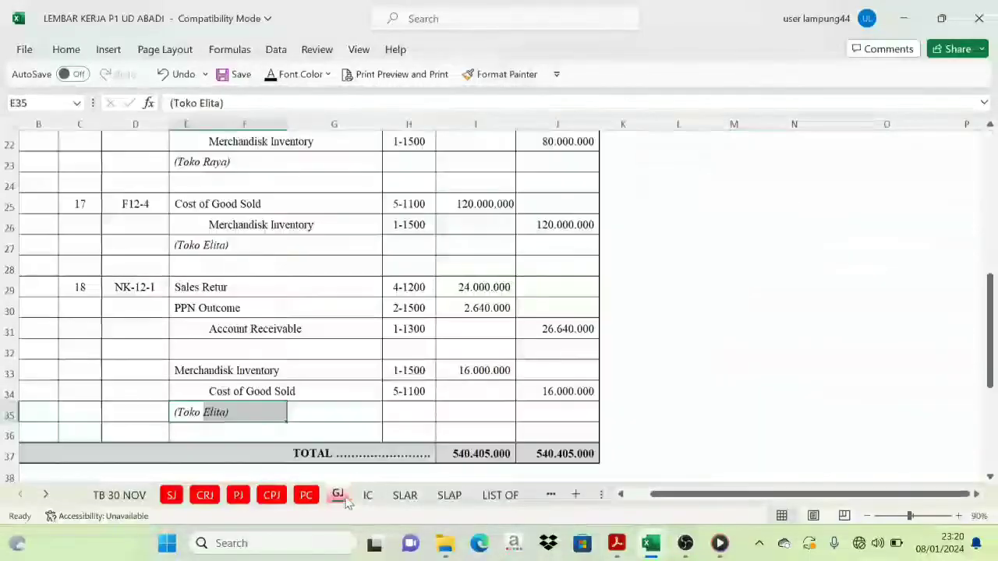
pyautogui.moveTo(702, 494); pyautogui.dragTo(724, 496)
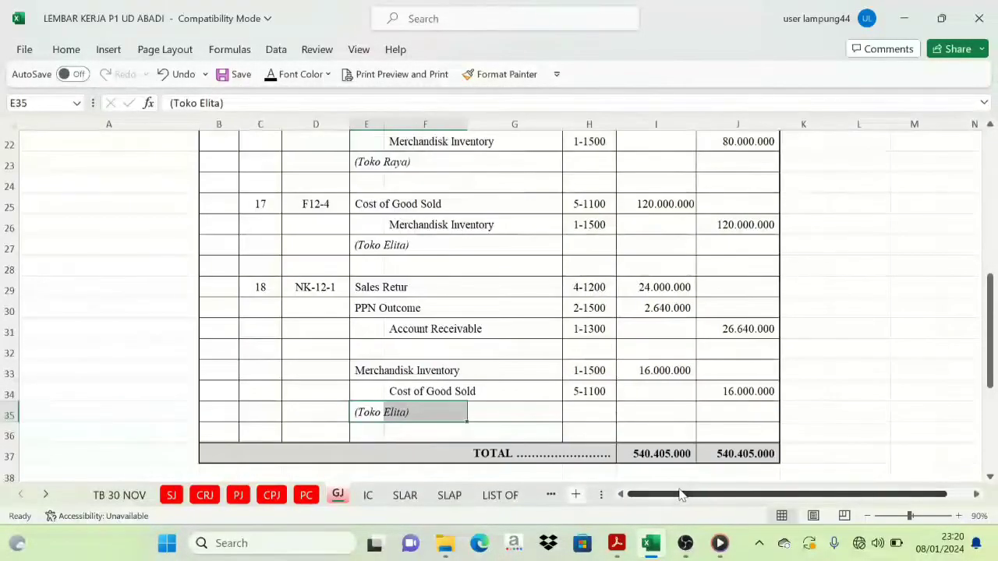
pyautogui.click(552, 271)
pyautogui.scroll(7, 551, 316)
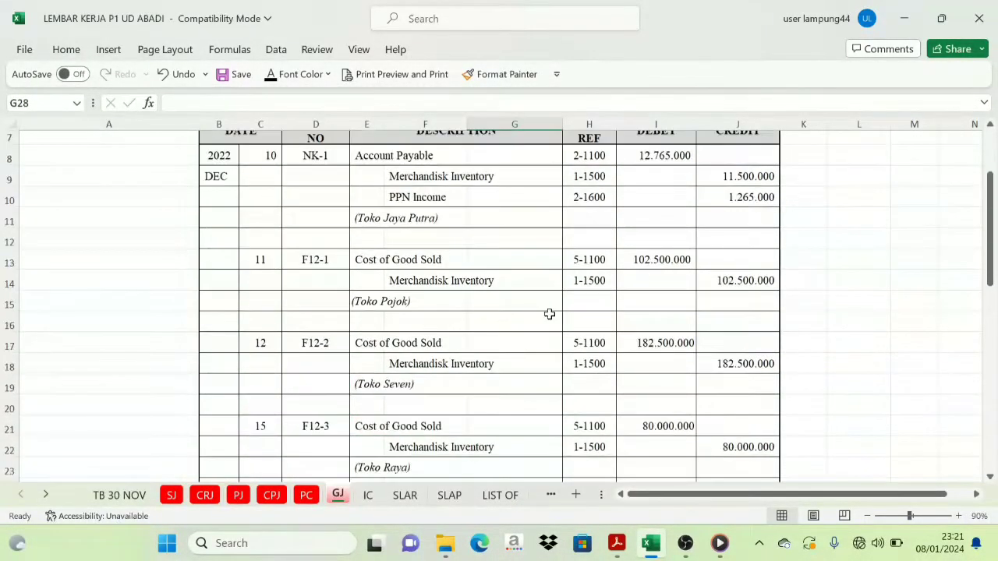
pyautogui.scroll(-4, 716, 319)
pyautogui.scroll(-7, 716, 319)
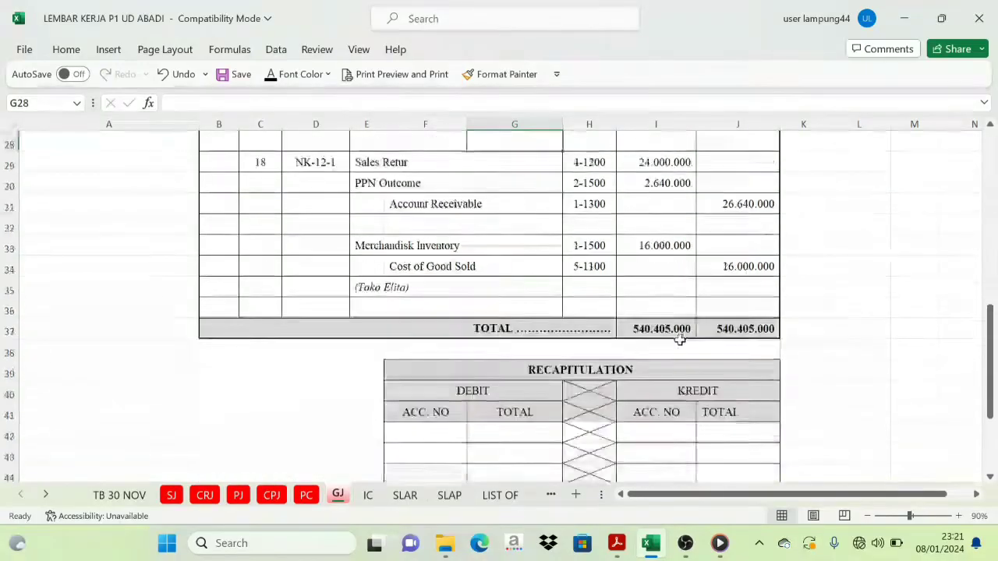
pyautogui.scroll(7, 679, 343)
pyautogui.scroll(4, 512, 296)
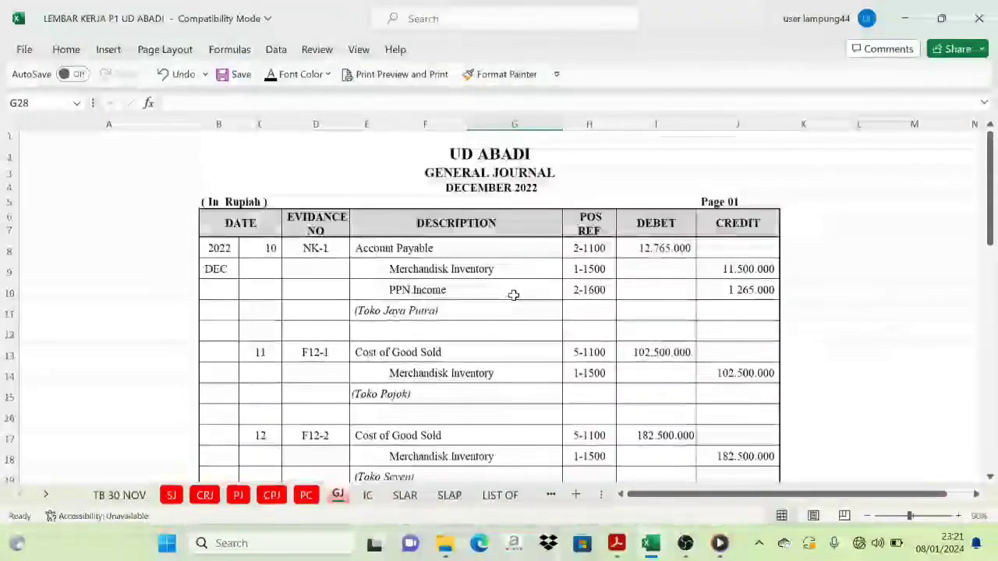
# Color the debit account references red for Account Payable (2-1100) in H8 and Cost of Good Sold (5-1100) in H13
pyautogui.click(586, 250)
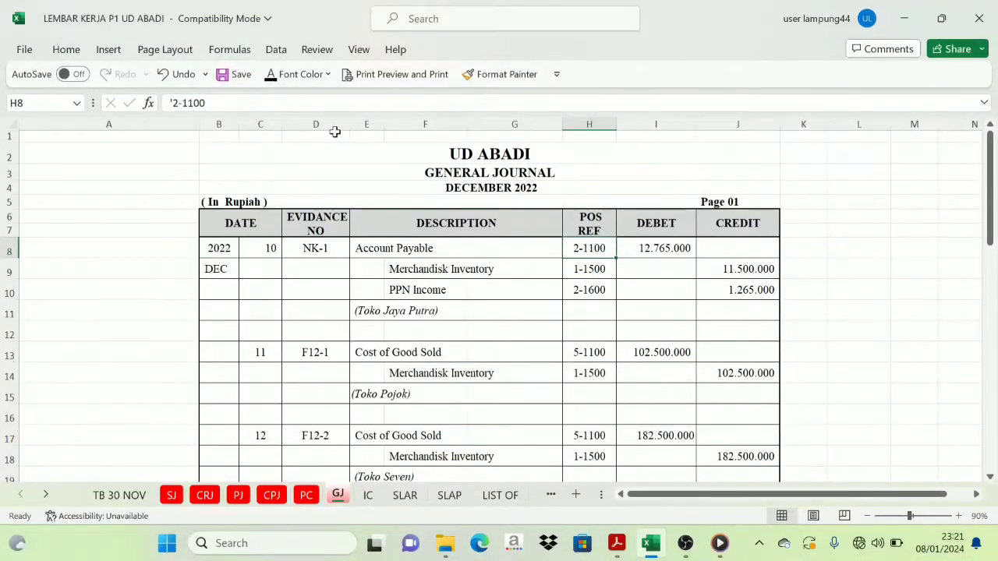
pyautogui.click(327, 74)
pyautogui.click(285, 249)
pyautogui.click(598, 354)
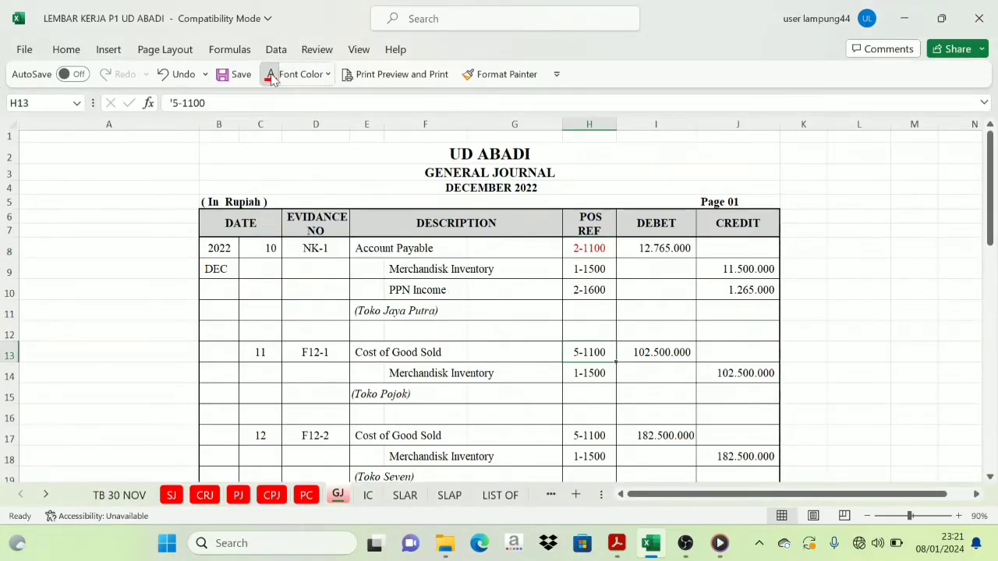
pyautogui.click(272, 76)
# Color the Cost of Good Sold references (5-1100) in H17, H21 and H25 red
pyautogui.scroll(-1, 470, 278)
pyautogui.click(586, 382)
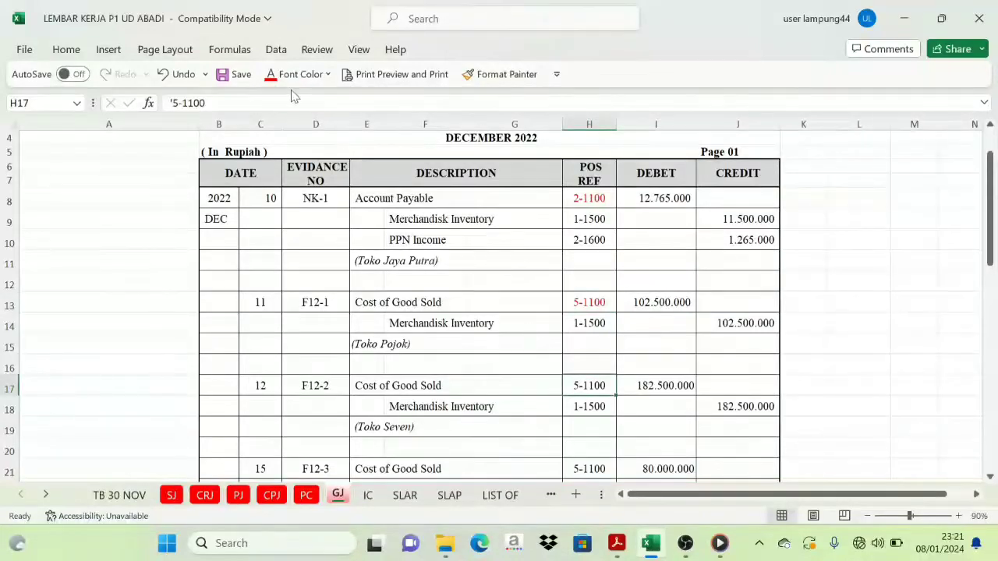
pyautogui.scroll(-2, 537, 370)
pyautogui.click(595, 375)
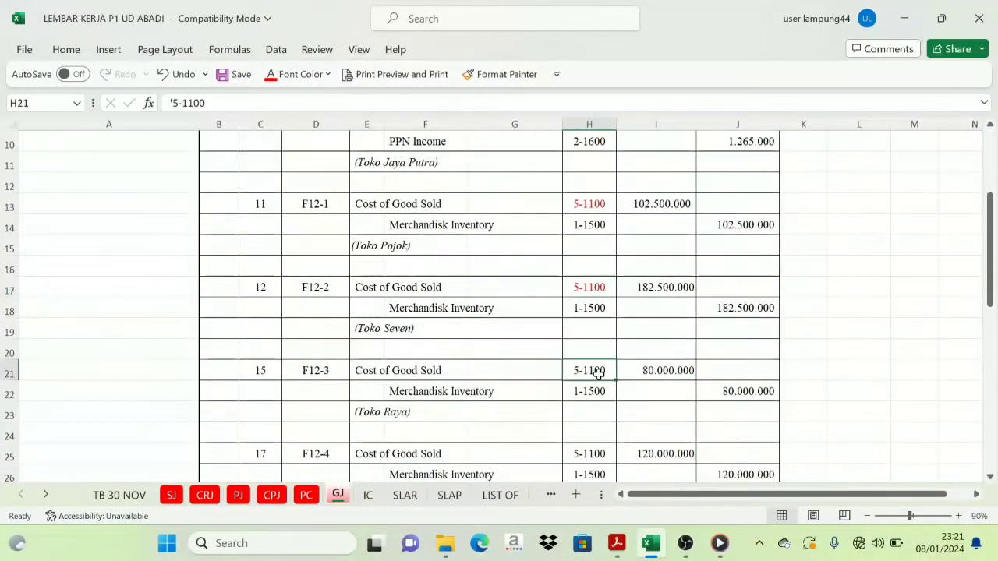
pyautogui.click(271, 75)
pyautogui.scroll(-1, 494, 446)
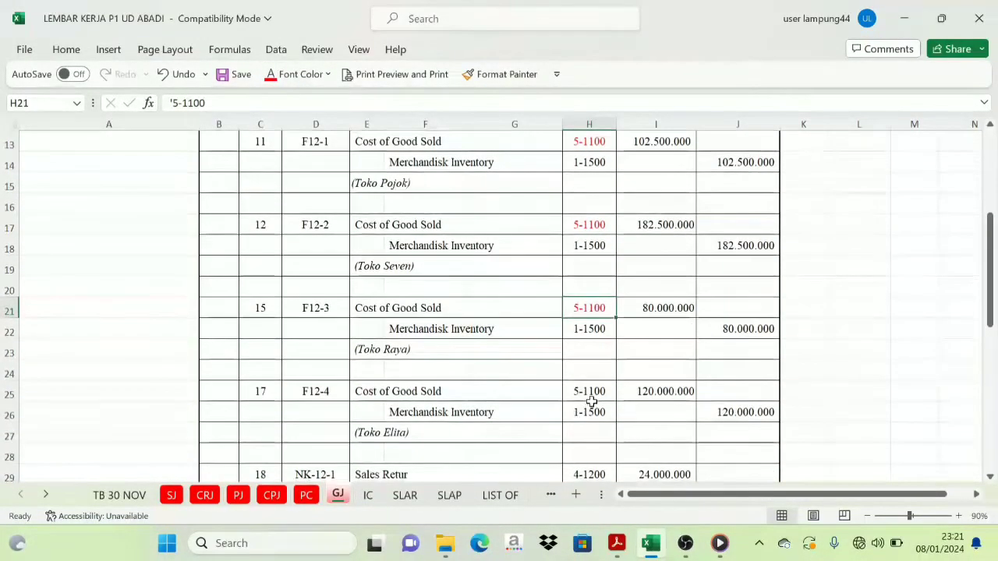
pyautogui.click(590, 393)
pyautogui.click(271, 76)
# Color the debit references of the NK-12-1 entry red: 4-1200 and 2-1500 in H29:H30 and 1-1500 in H33
pyautogui.scroll(-2, 505, 332)
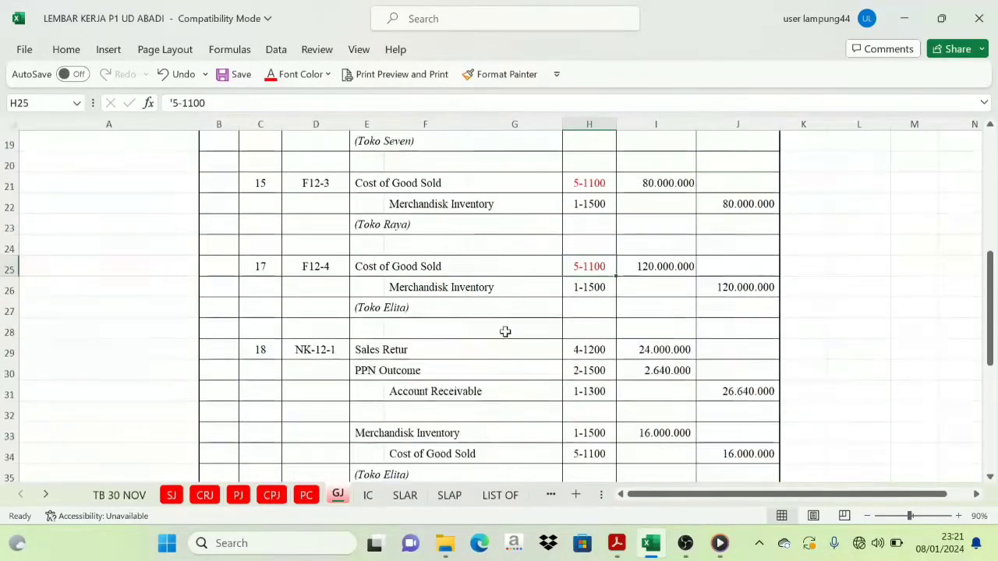
pyautogui.moveTo(584, 350); pyautogui.dragTo(586, 368)
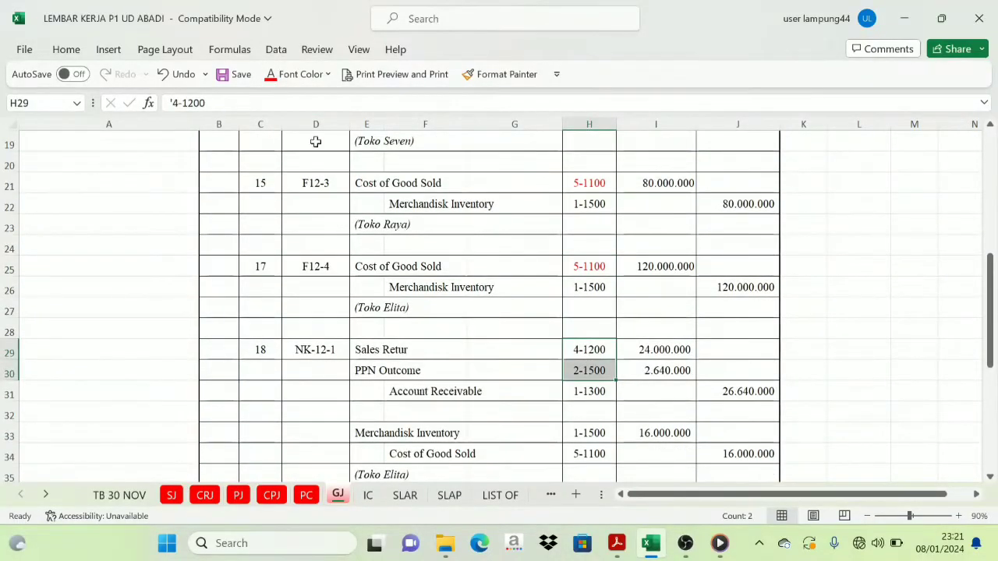
pyautogui.click(271, 76)
pyautogui.scroll(-1, 593, 374)
pyautogui.click(590, 371)
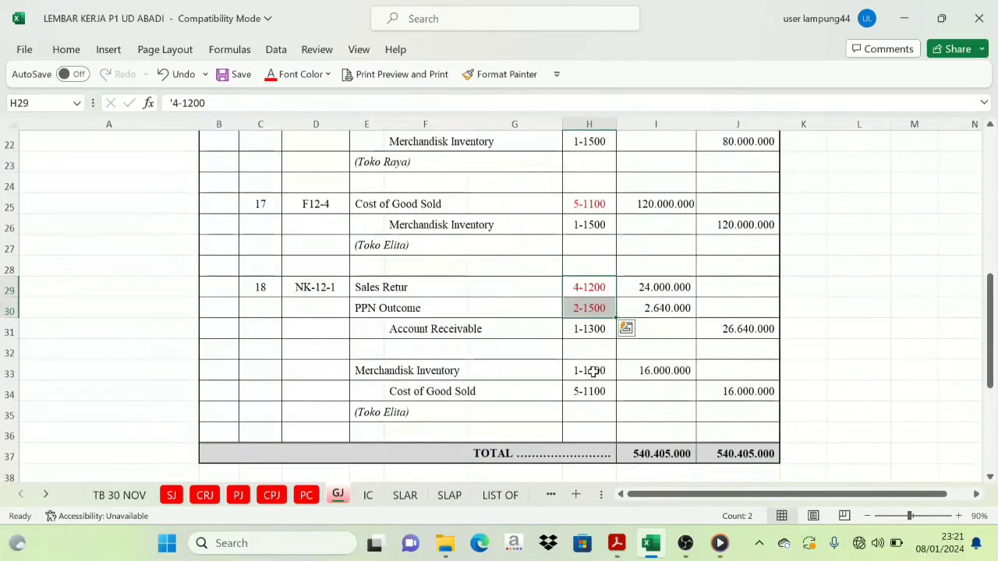
pyautogui.click(271, 76)
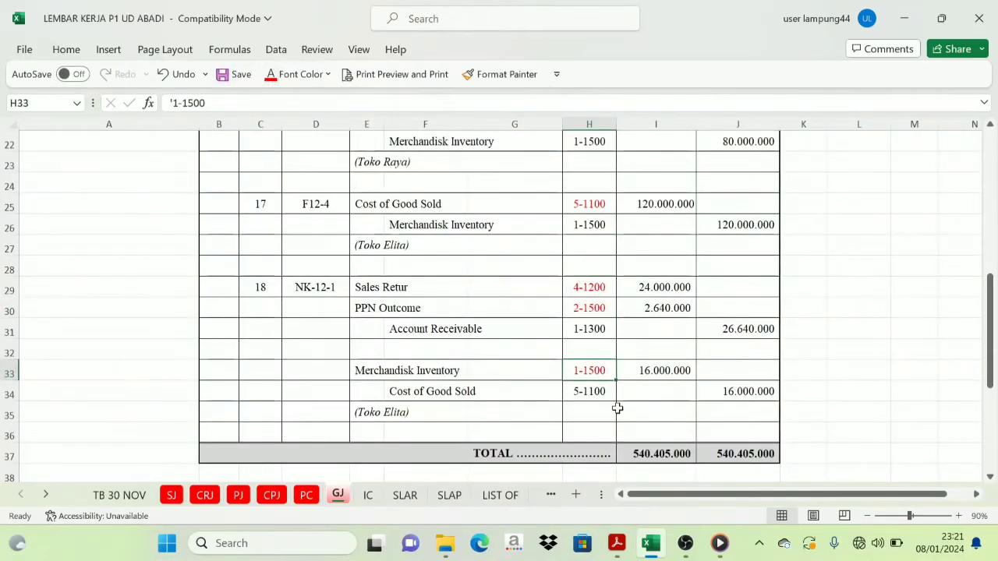
pyautogui.scroll(7, 596, 315)
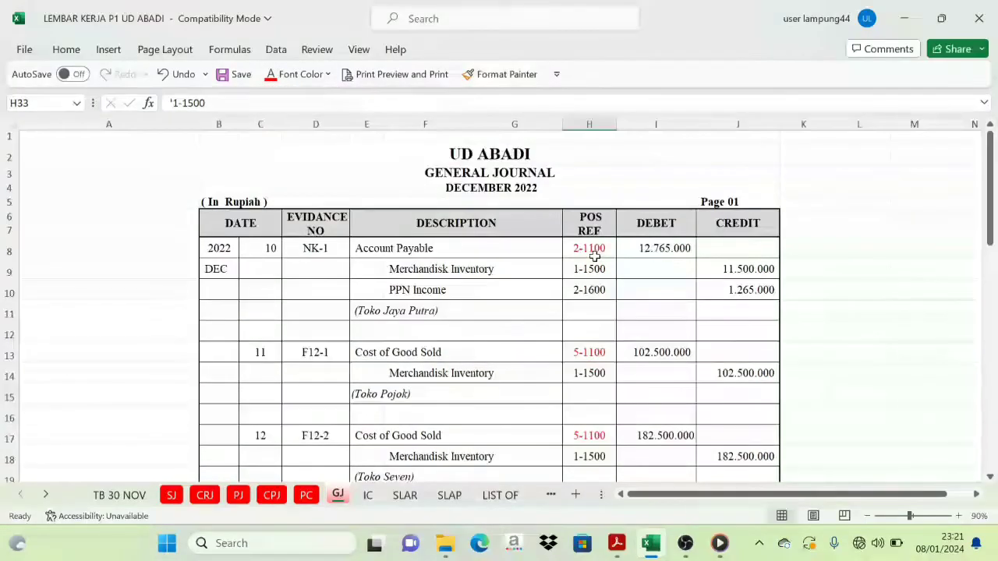
# Set the font color of the debit account numbers in the recapitulation, F42:F47, to black
pyautogui.scroll(-2, 593, 234)
pyautogui.scroll(1, 595, 239)
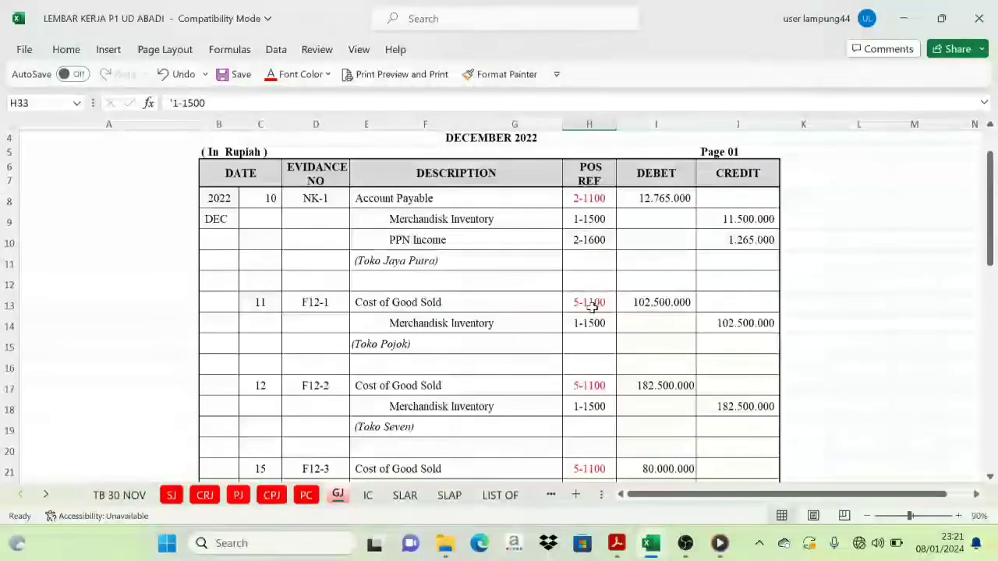
pyautogui.scroll(-9, 588, 423)
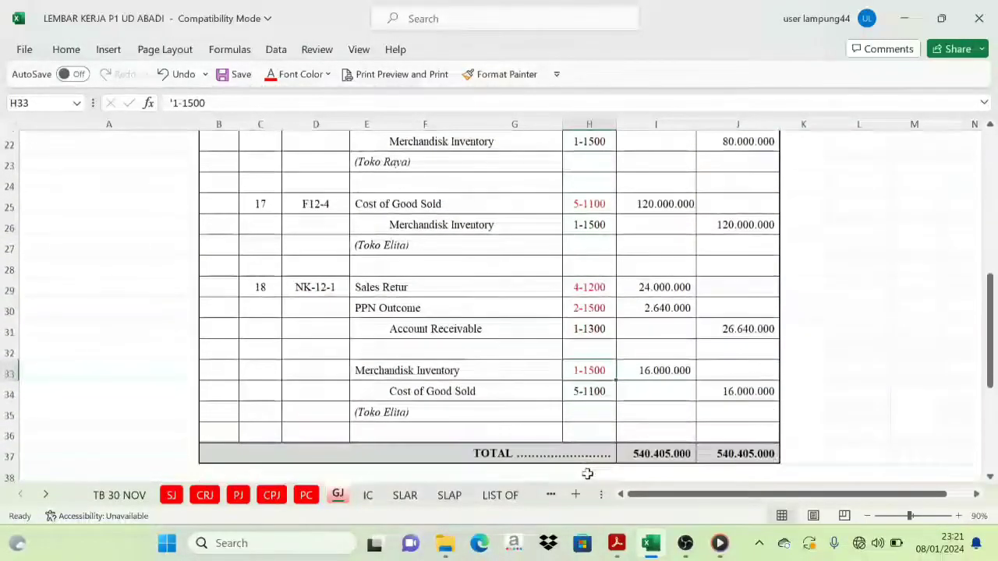
pyautogui.moveTo(416, 363); pyautogui.dragTo(431, 438)
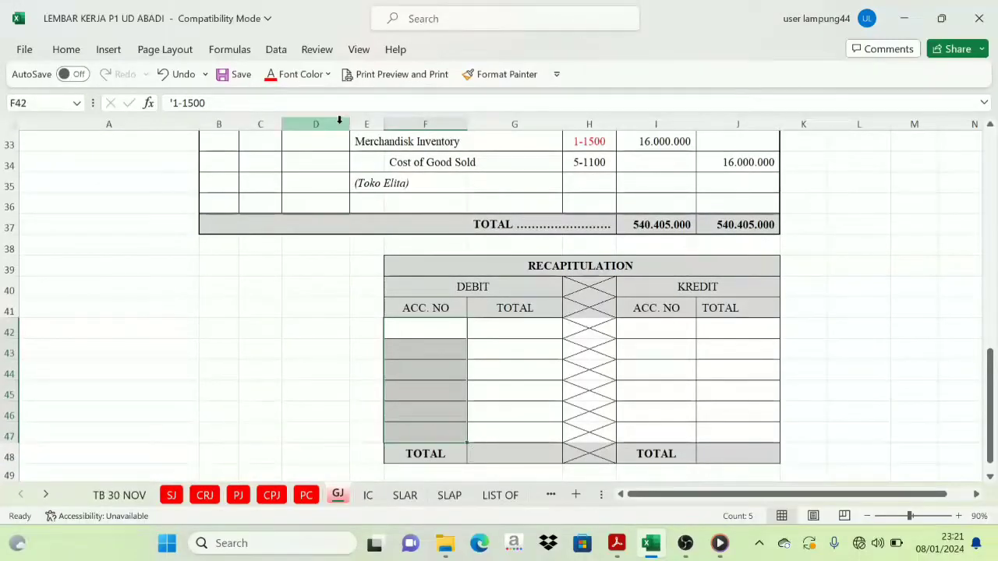
pyautogui.click(319, 75)
pyautogui.click(306, 99)
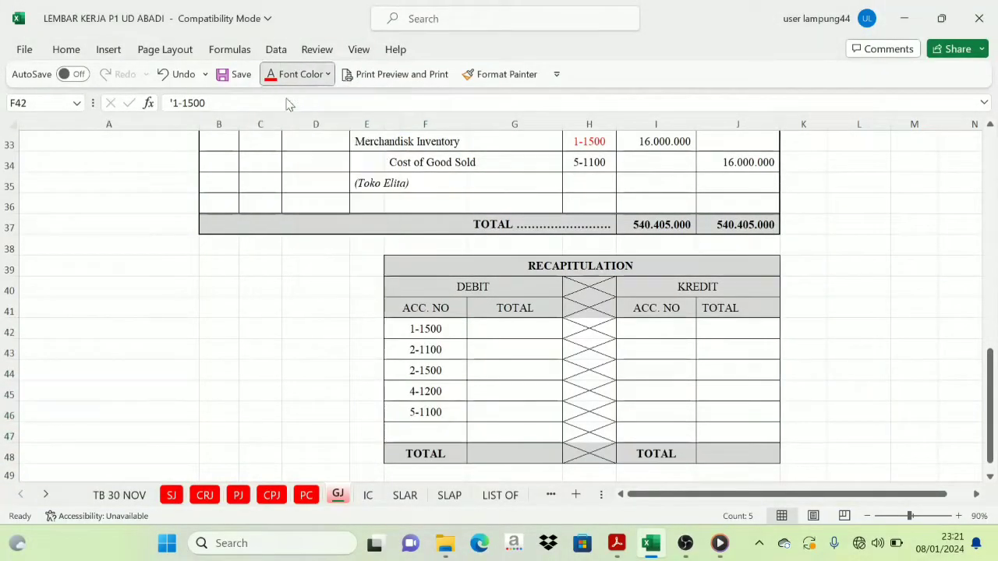
# Compare the recapitulation's debit account numbers in F42:F46 with the red references in the general journal's POS REF column
pyautogui.click(444, 332)
pyautogui.click(436, 348)
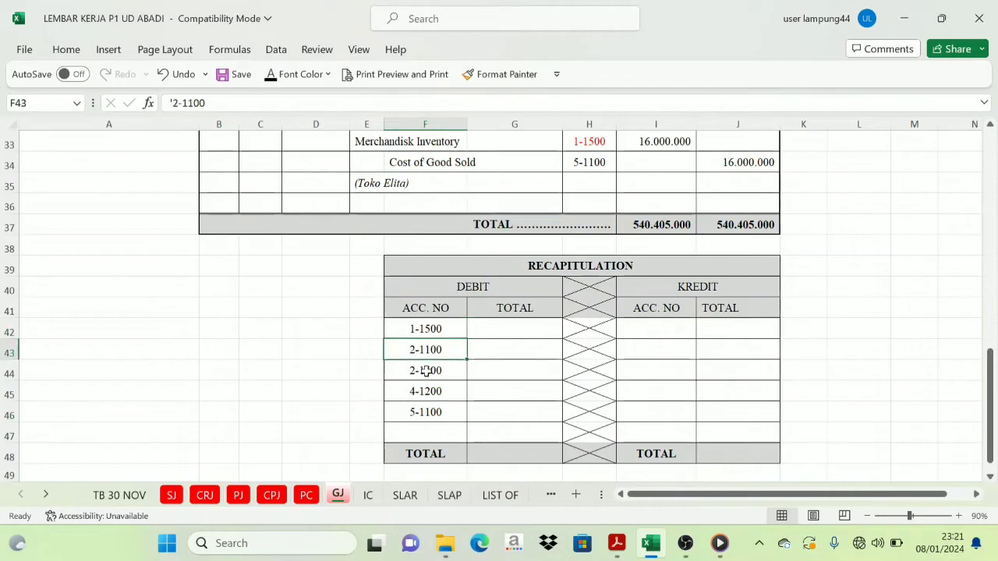
pyautogui.click(436, 370)
pyautogui.click(425, 392)
pyautogui.click(426, 417)
pyautogui.scroll(9, 557, 394)
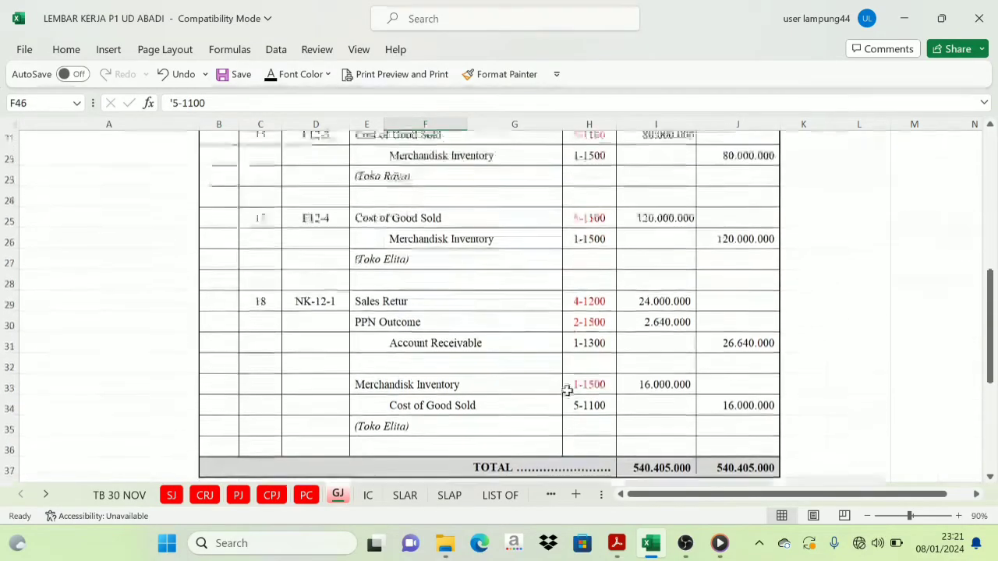
pyautogui.click(591, 173)
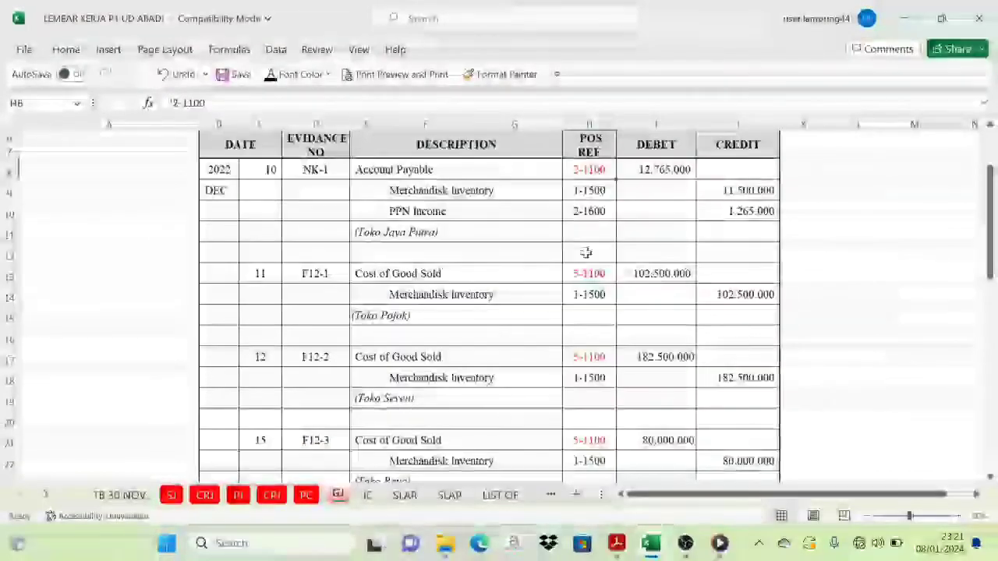
pyautogui.click(582, 274)
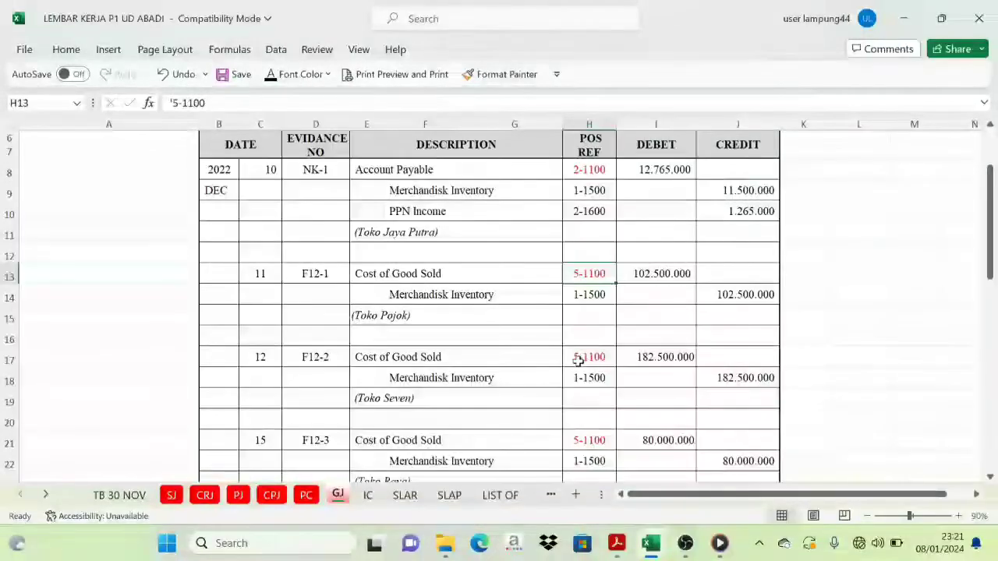
pyautogui.scroll(-4, 599, 333)
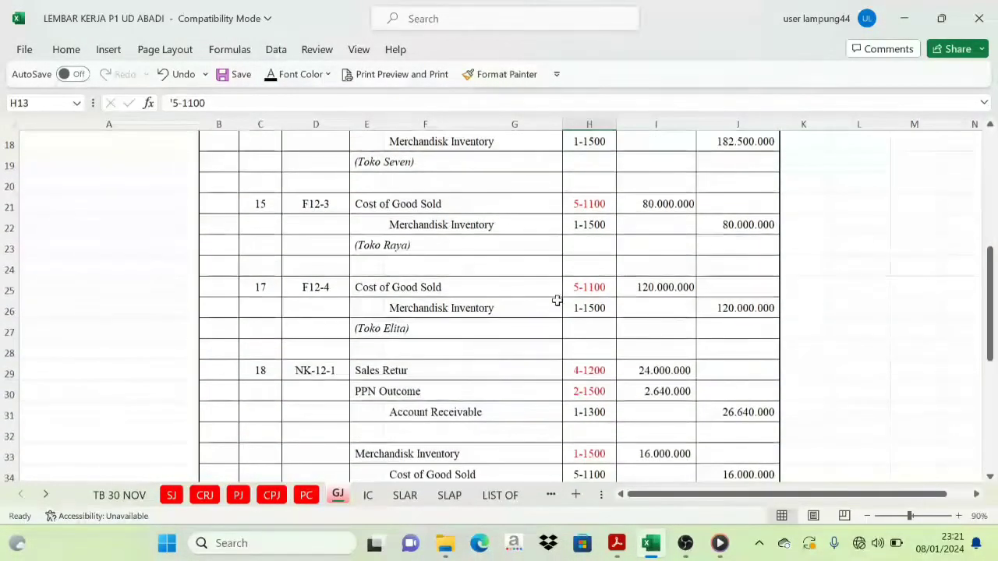
pyautogui.scroll(-4, 571, 387)
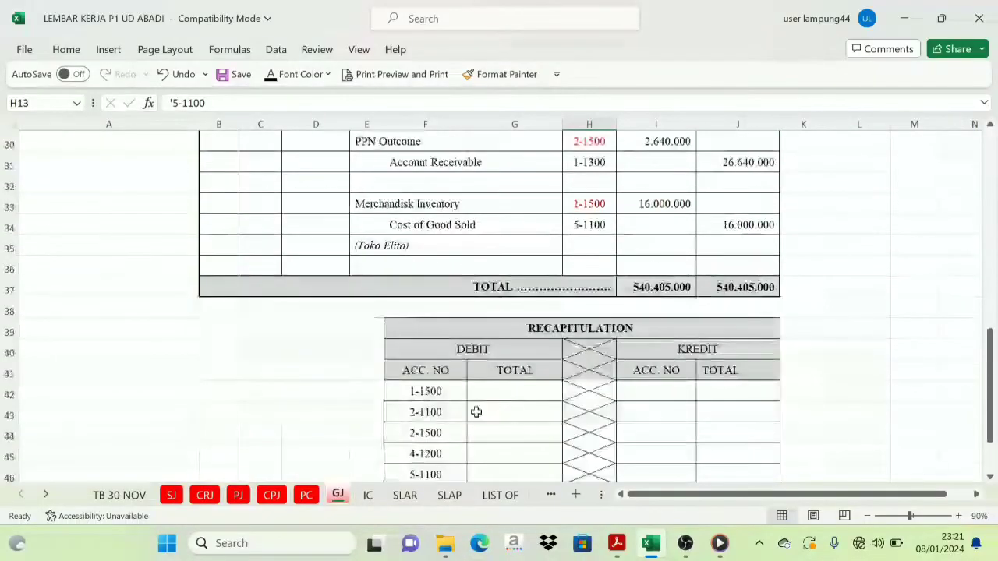
pyautogui.click(428, 472)
pyautogui.scroll(4, 530, 453)
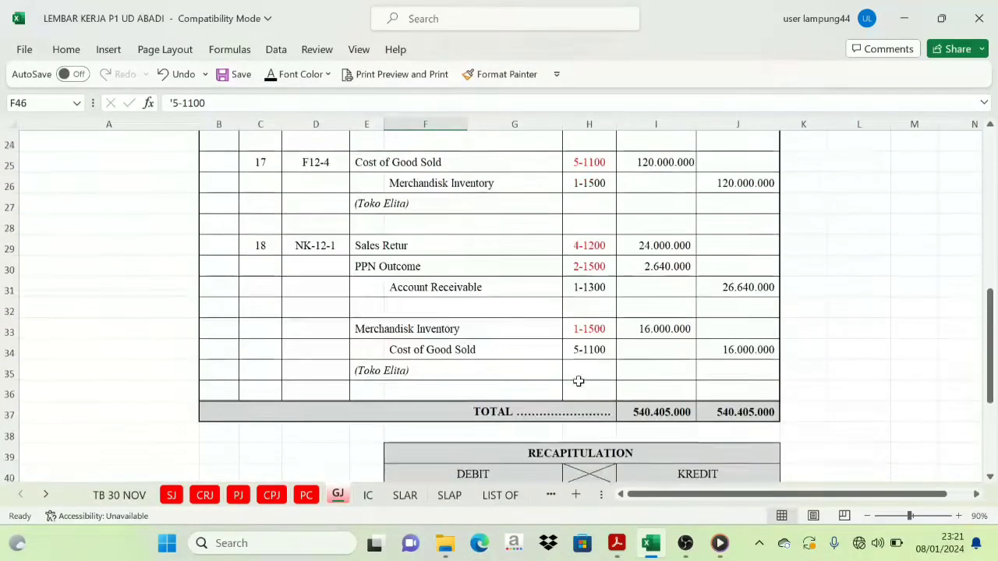
# Set the font color of the recapitulation's debit totals in G42:G46 to black
pyautogui.click(661, 212)
pyautogui.click(670, 286)
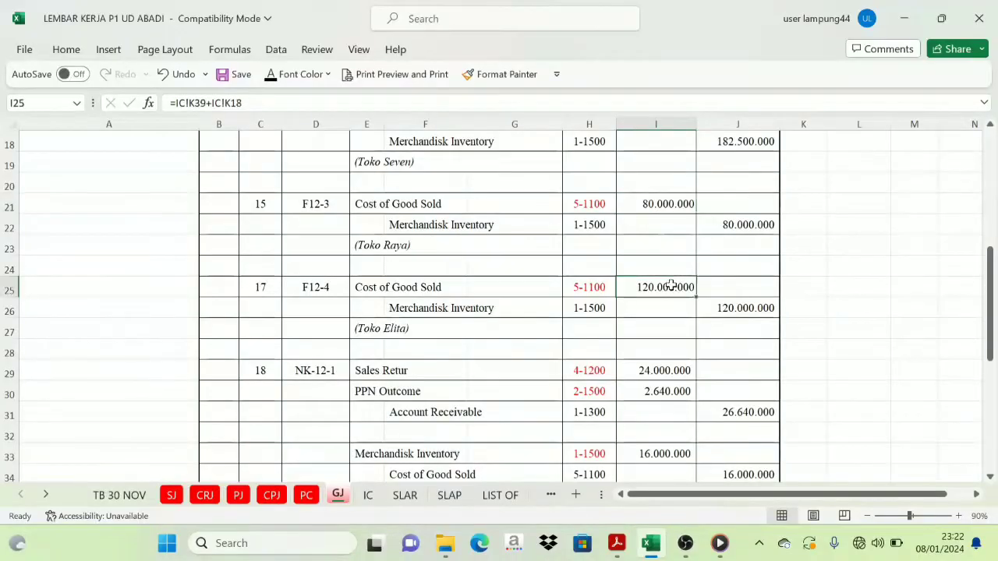
pyautogui.click(663, 373)
pyautogui.scroll(-5, 619, 364)
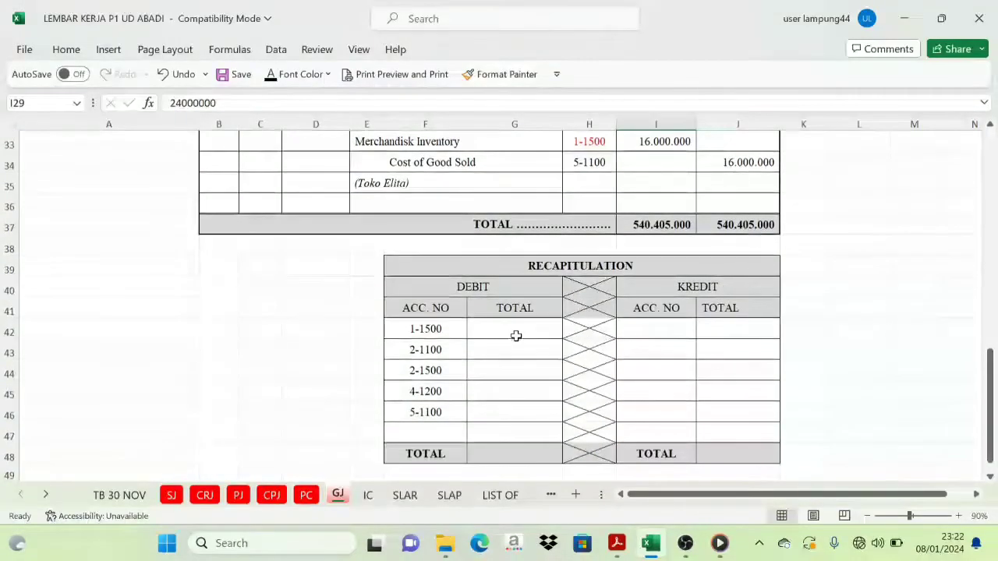
pyautogui.moveTo(515, 336); pyautogui.dragTo(510, 407)
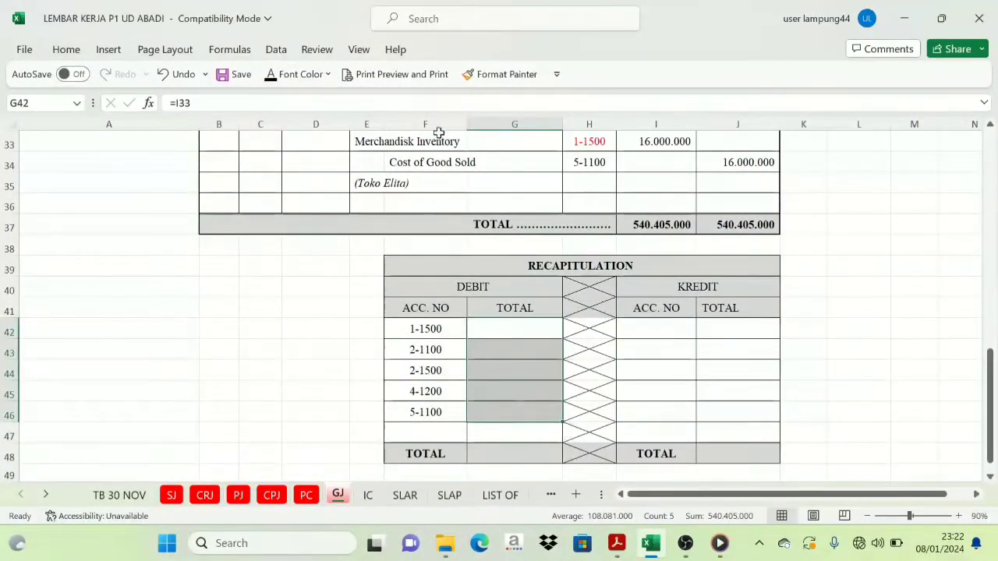
pyautogui.click(270, 76)
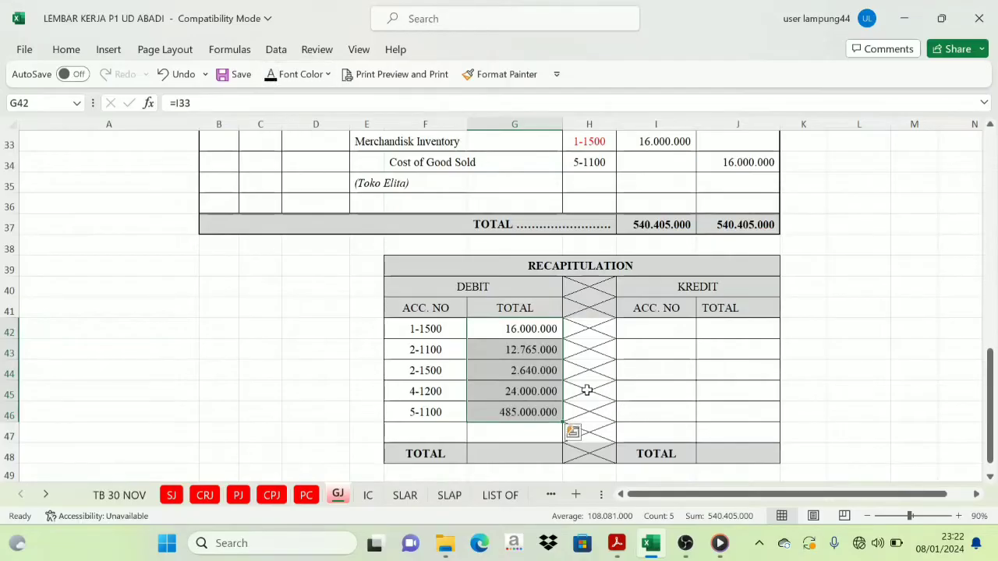
# Set the font color of the recapitulation's credit account numbers in I42:I47 to black
pyautogui.scroll(10, 587, 390)
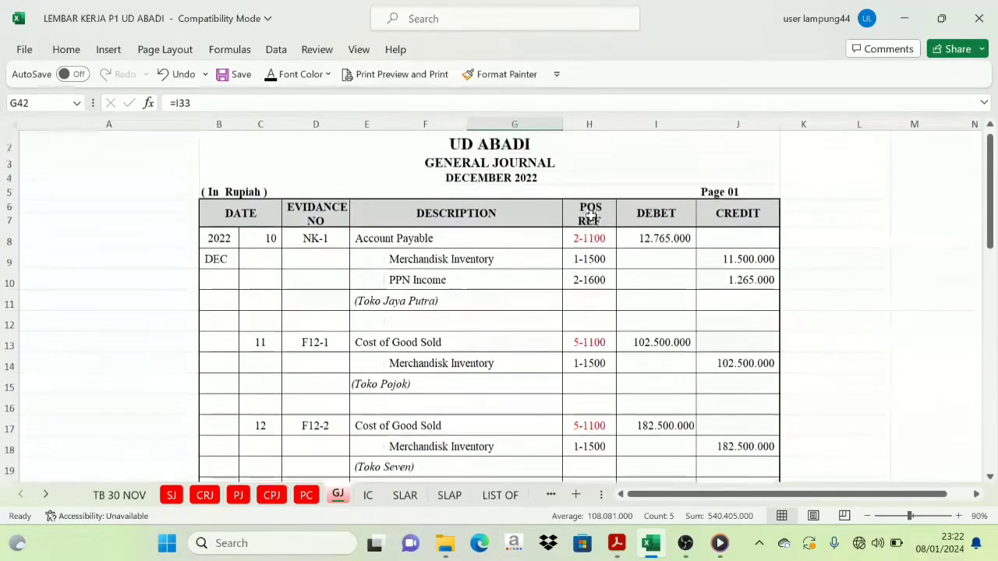
pyautogui.scroll(-1, 589, 258)
pyautogui.moveTo(586, 221); pyautogui.dragTo(589, 243)
pyautogui.click(590, 326)
pyautogui.scroll(-8, 590, 326)
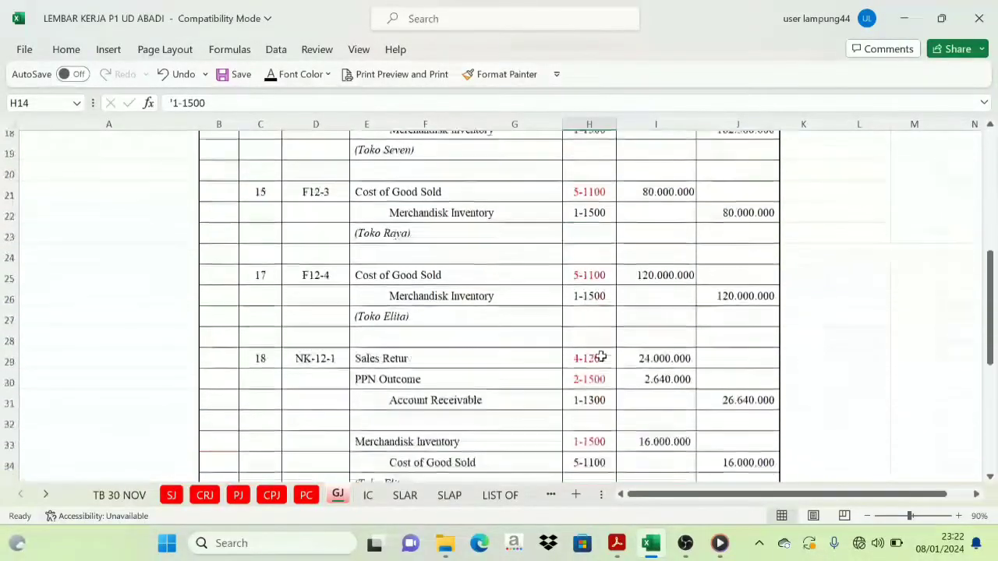
pyautogui.scroll(-1, 612, 406)
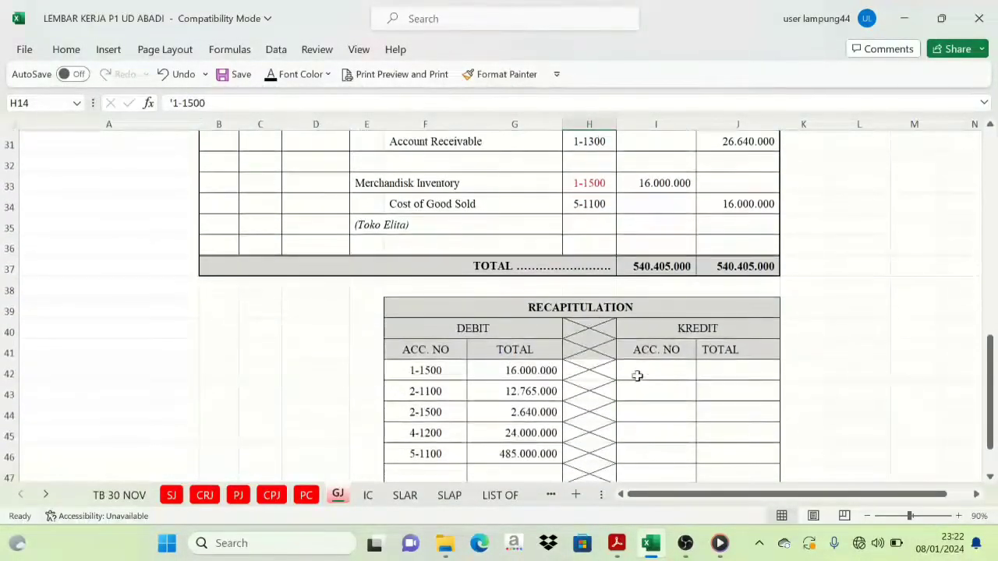
pyautogui.moveTo(637, 374); pyautogui.dragTo(646, 462)
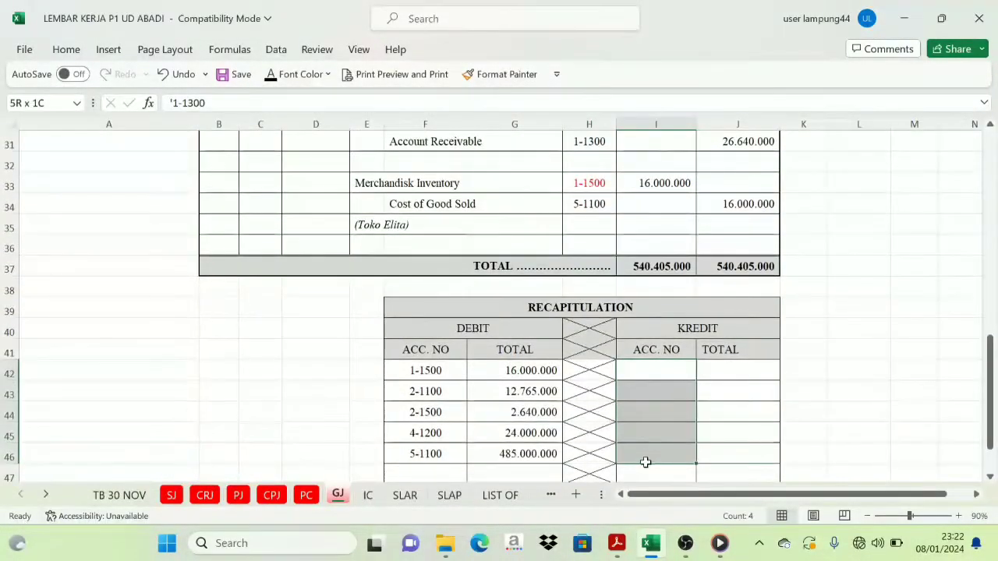
pyautogui.click(272, 80)
# Set the font color of the recapitulation's credit totals in J42:J47 to black
pyautogui.scroll(-2, 618, 311)
pyautogui.moveTo(668, 254); pyautogui.dragTo(671, 345)
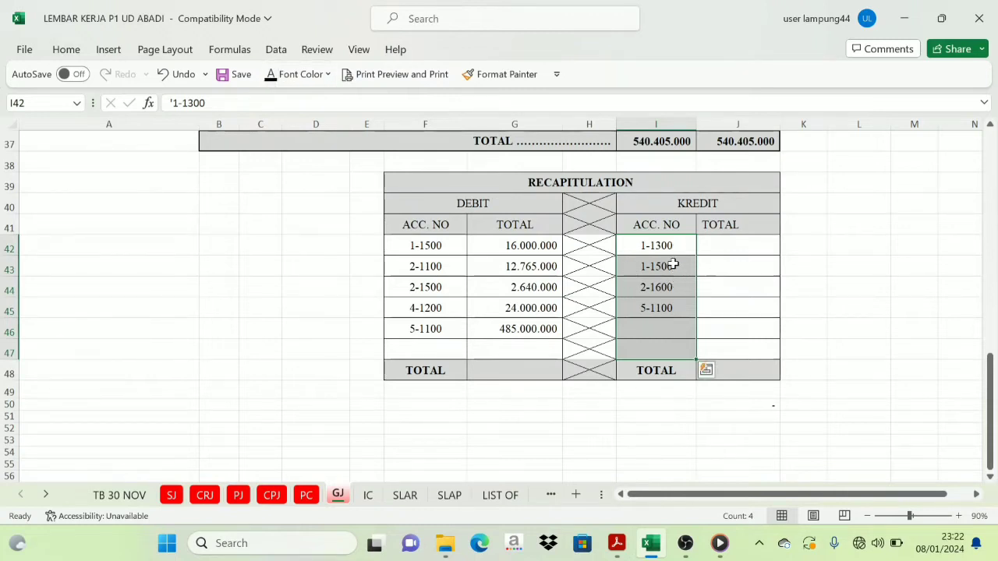
pyautogui.moveTo(728, 242); pyautogui.dragTo(740, 343)
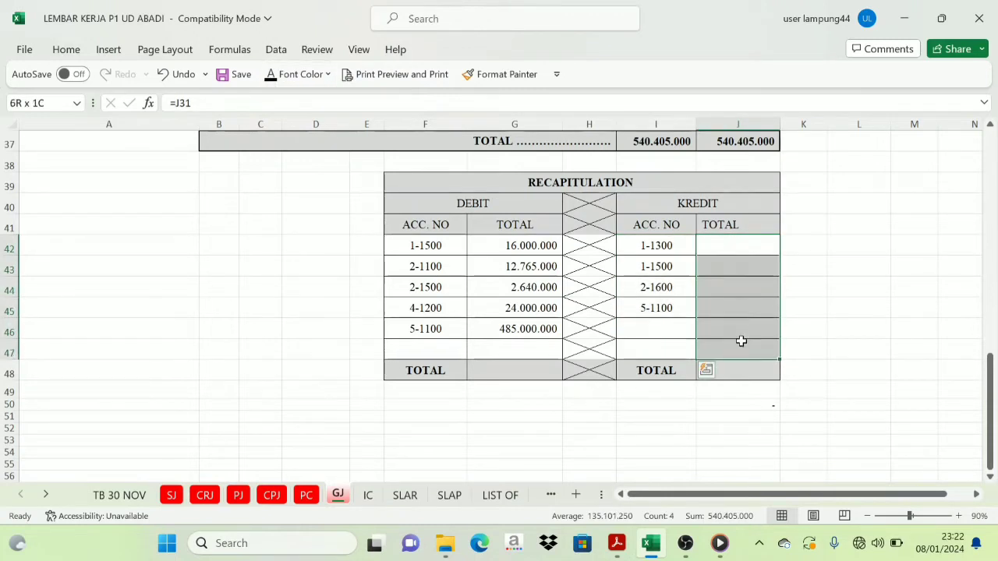
pyautogui.click(270, 76)
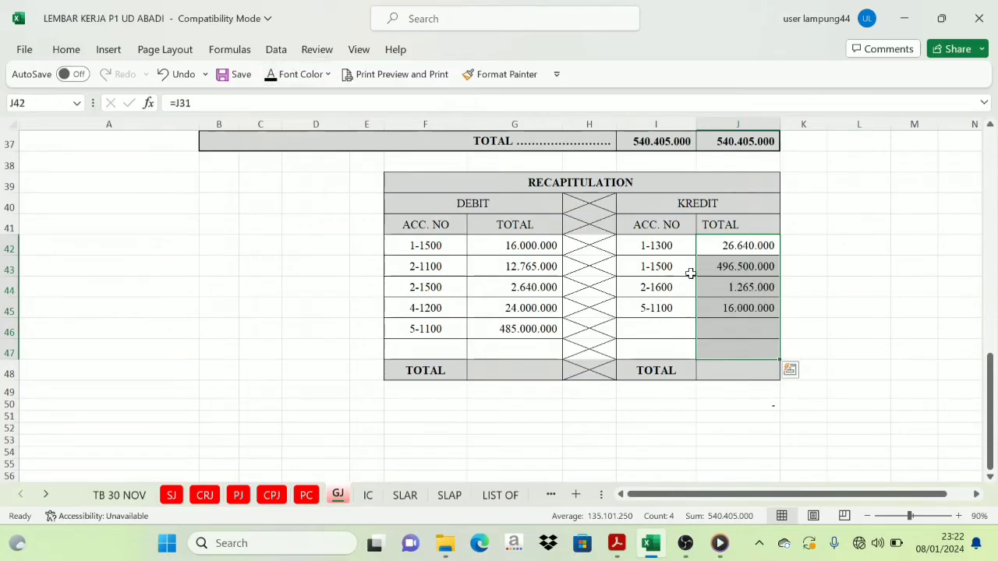
# Review the recapitulation's account numbers one by one, on the debit side in F42:F46 and on the credit side in I42:I45
pyautogui.scroll(1, 694, 281)
pyautogui.click(713, 245)
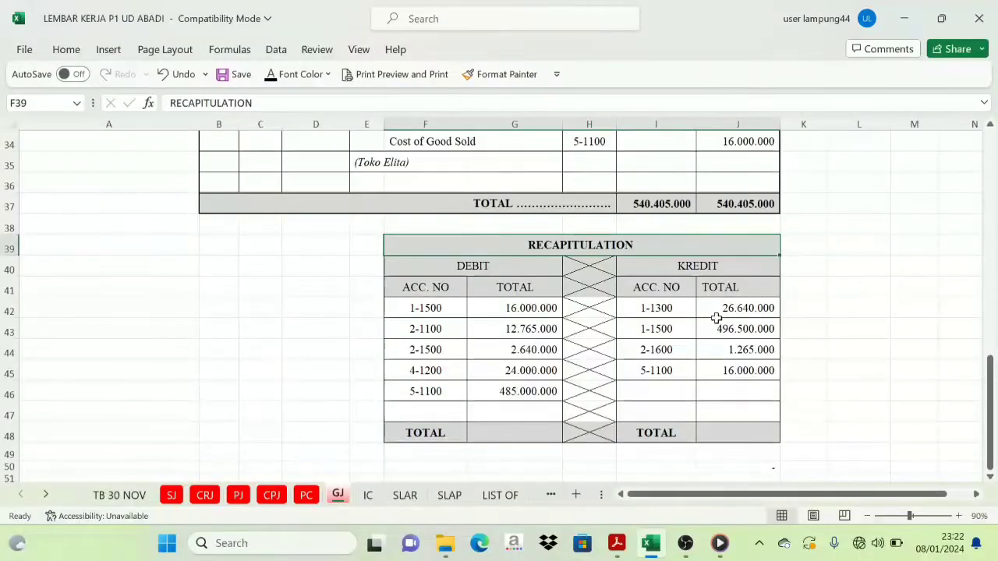
pyautogui.click(426, 310)
pyautogui.click(429, 329)
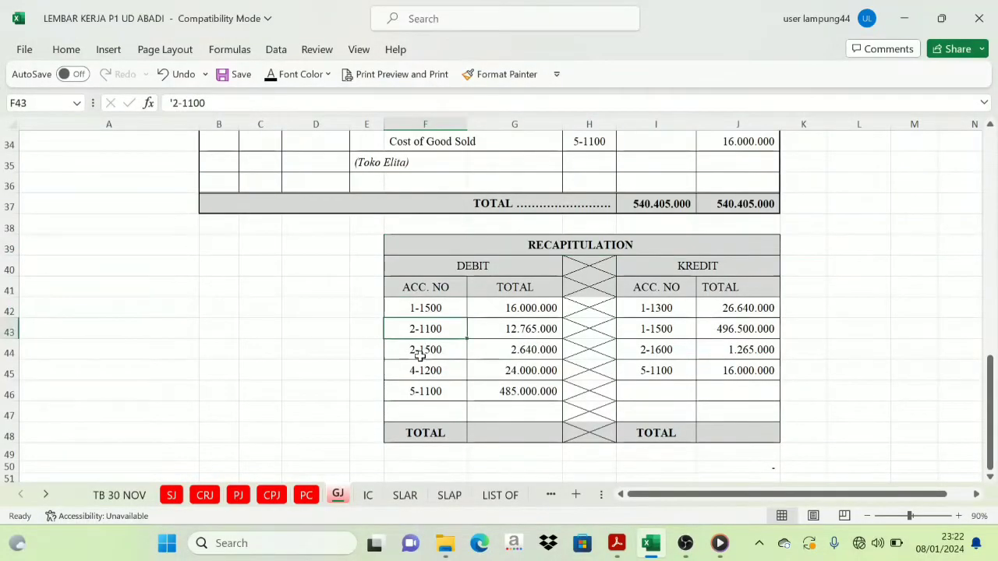
pyautogui.click(418, 349)
pyautogui.click(424, 371)
pyautogui.click(426, 391)
pyautogui.click(691, 273)
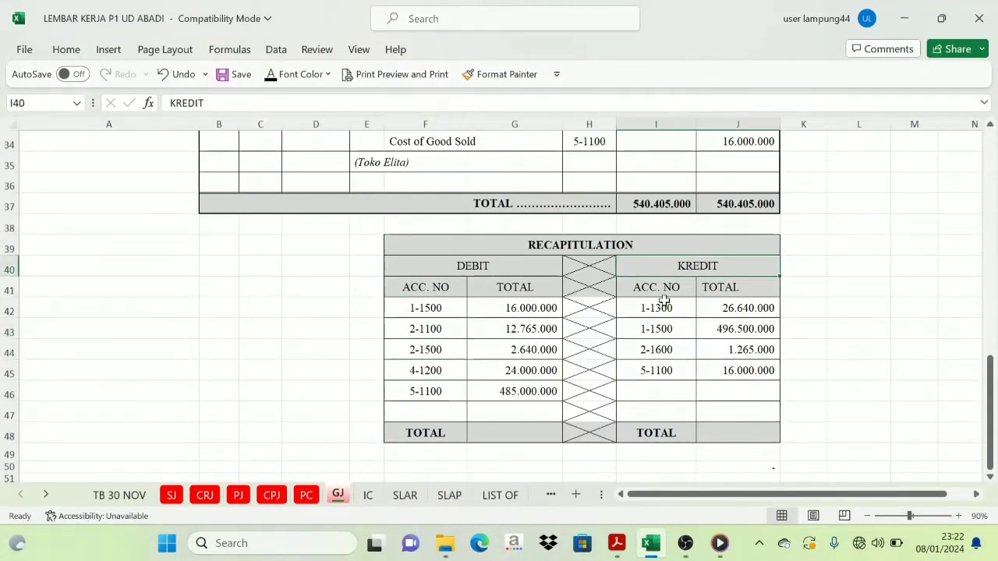
pyautogui.click(657, 308)
pyautogui.click(650, 329)
pyautogui.click(647, 350)
pyautogui.click(646, 371)
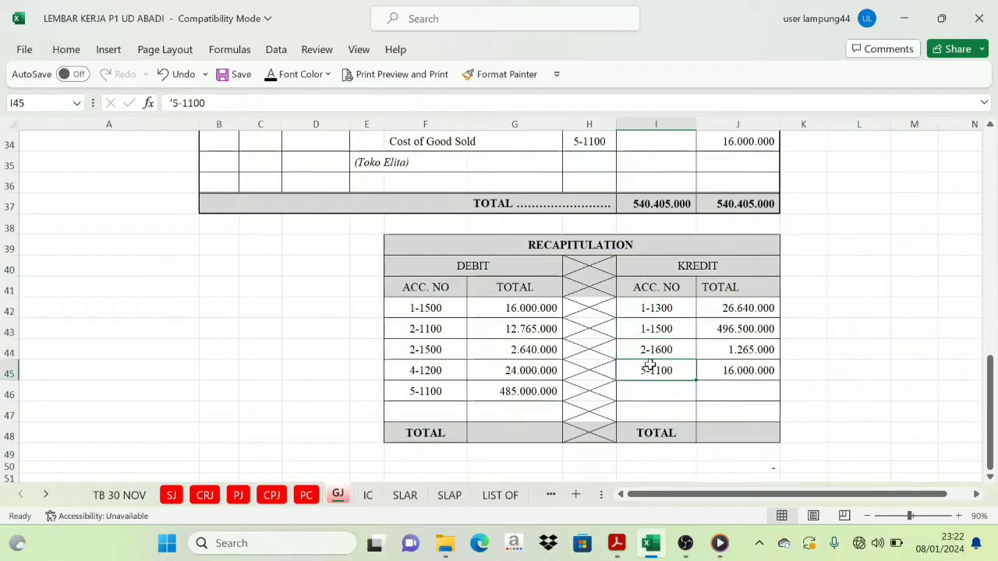
# Trace account 5-1100 from its red references in H17, H21 and H25 to the recapitulation, and inspect the formula in G46
pyautogui.scroll(4, 652, 366)
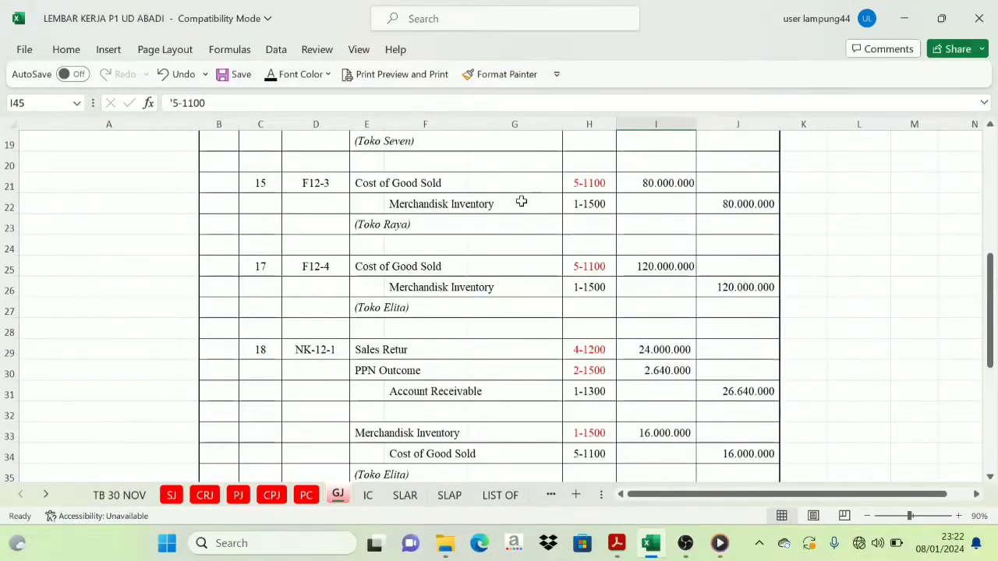
pyautogui.scroll(2, 577, 206)
pyautogui.click(597, 224)
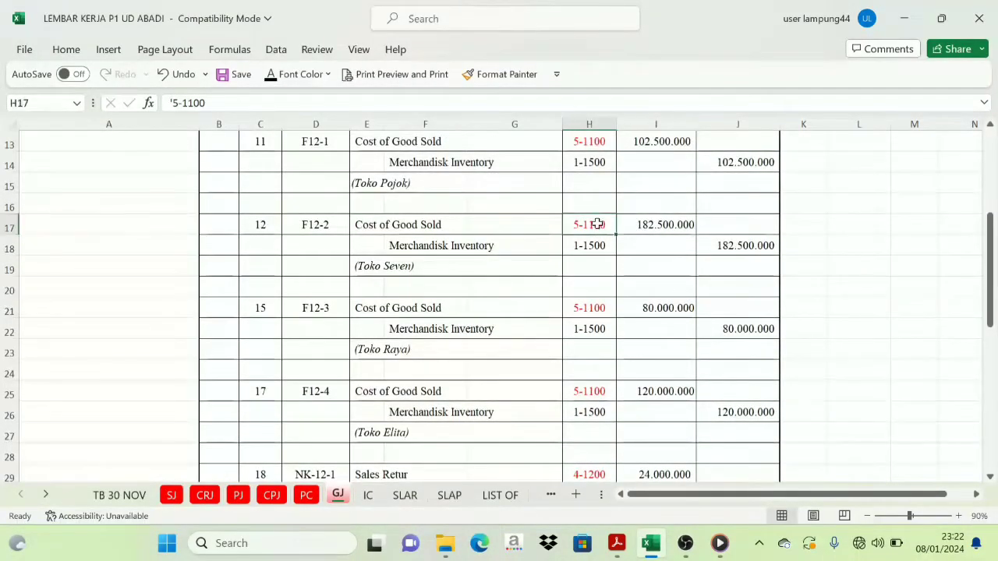
pyautogui.click(586, 308)
pyautogui.click(585, 391)
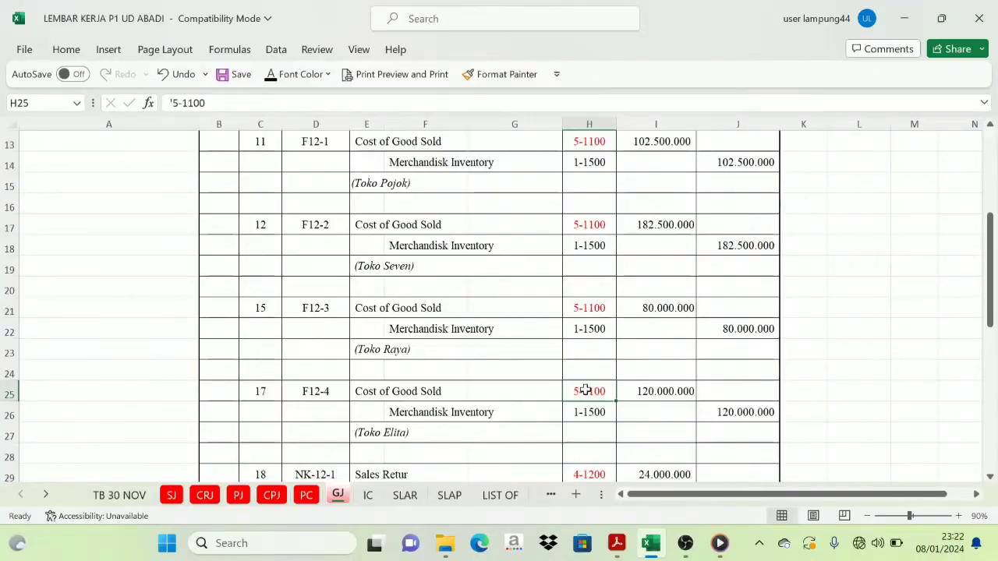
pyautogui.scroll(-5, 561, 392)
pyautogui.scroll(-3, 561, 392)
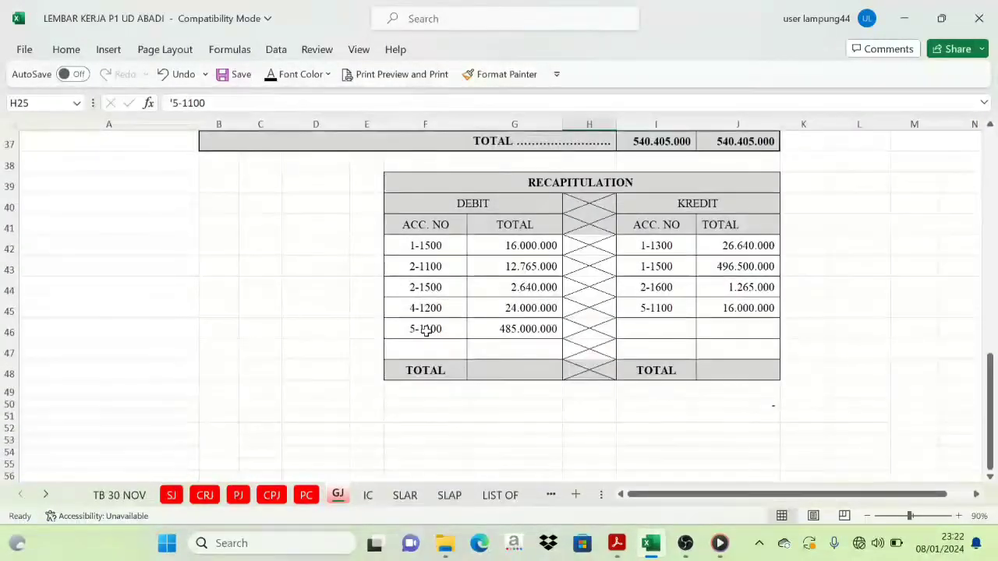
pyautogui.click(429, 329)
pyautogui.click(539, 223)
pyautogui.click(511, 329)
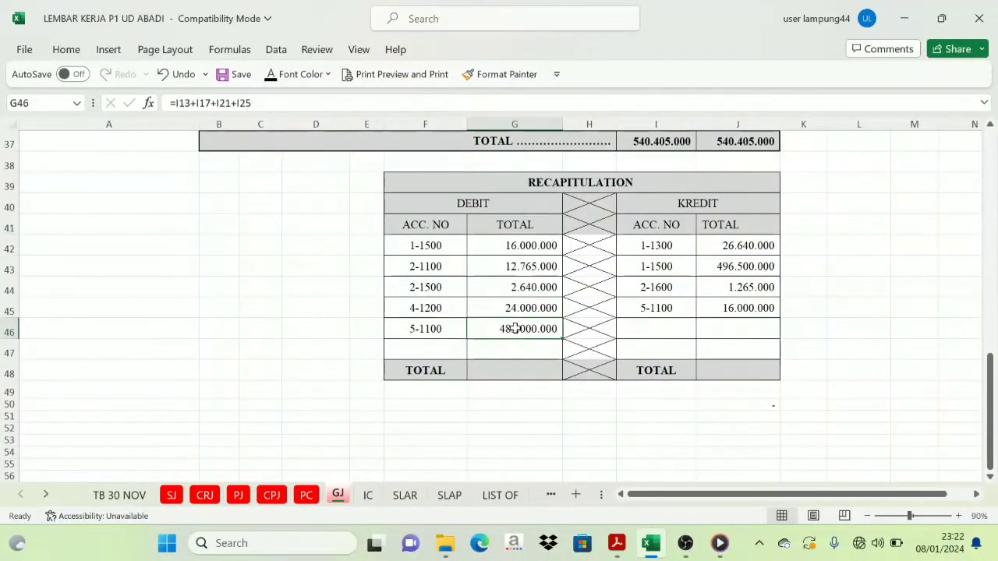
# Examine the Cost of Good Sold debit amounts in I13, I17, I21 and I25 that make up the total in G46
pyautogui.scroll(1, 601, 345)
pyautogui.scroll(6, 609, 346)
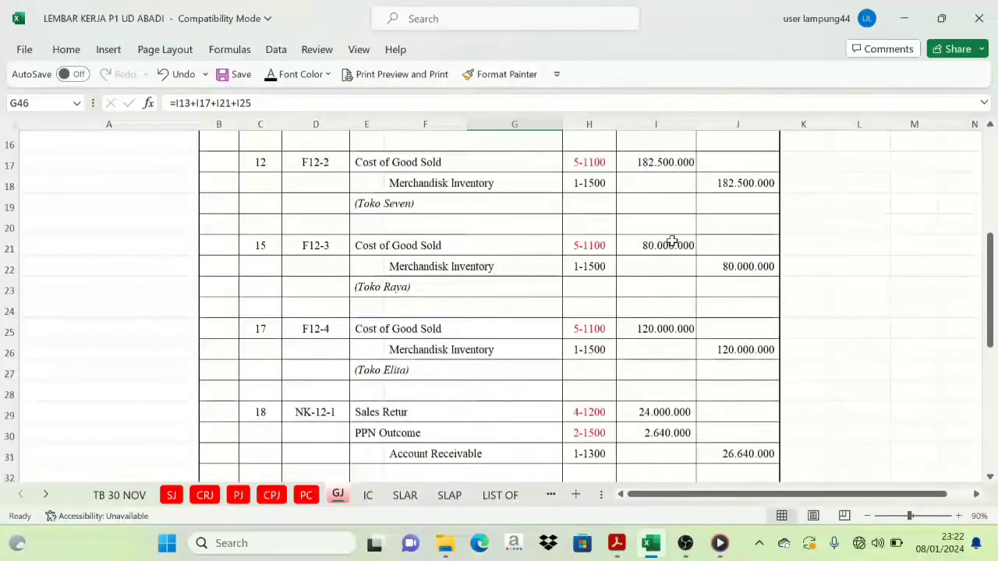
pyautogui.click(670, 242)
pyautogui.click(655, 327)
pyautogui.scroll(1, 647, 312)
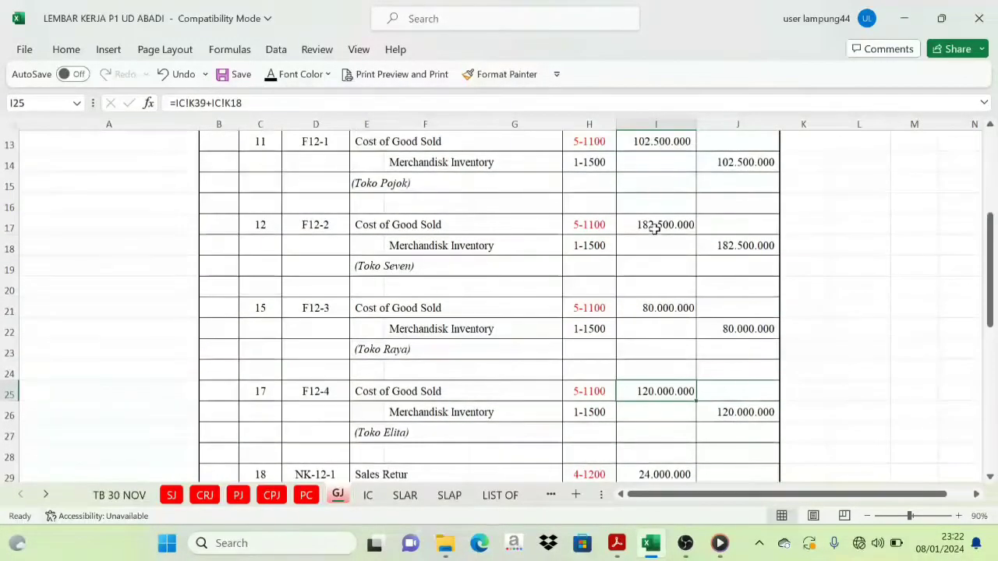
pyautogui.click(655, 224)
pyautogui.scroll(1, 655, 224)
pyautogui.click(665, 202)
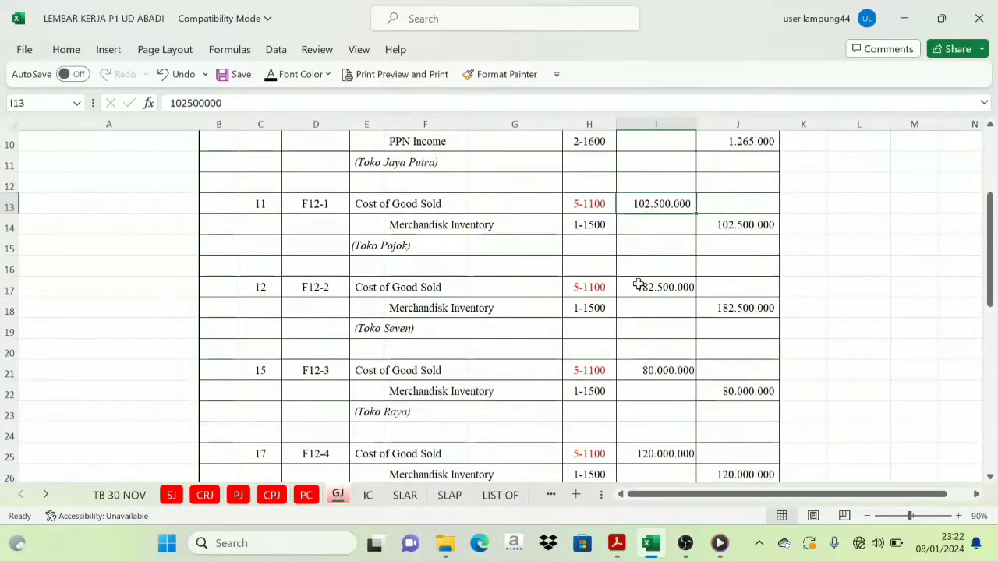
pyautogui.scroll(-9, 639, 285)
pyautogui.click(520, 330)
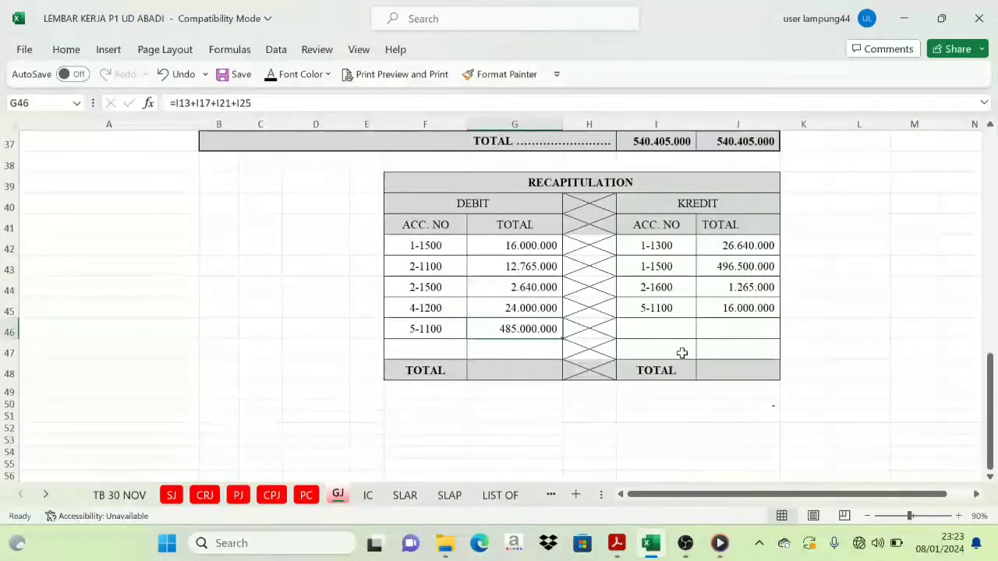
# Set the font color of the recapitulation's debit and credit totals in G48 and J48 to black
pyautogui.moveTo(515, 245); pyautogui.dragTo(504, 328)
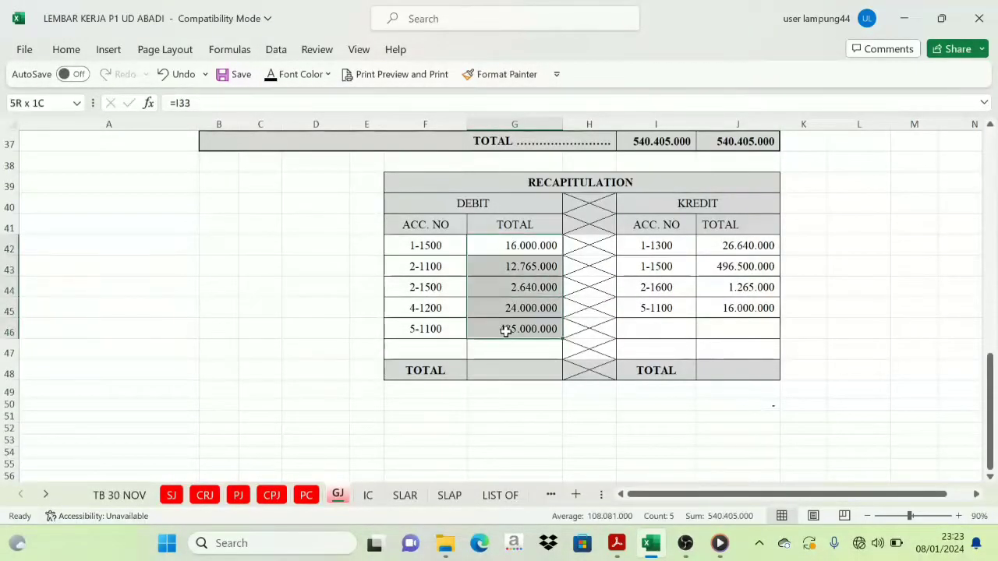
pyautogui.click(492, 371)
pyautogui.click(273, 75)
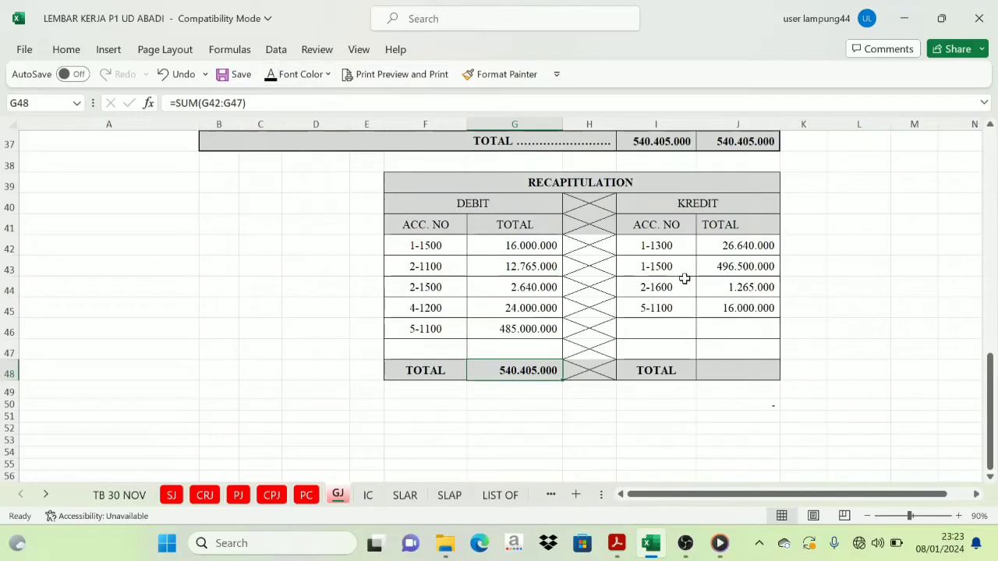
pyautogui.click(733, 368)
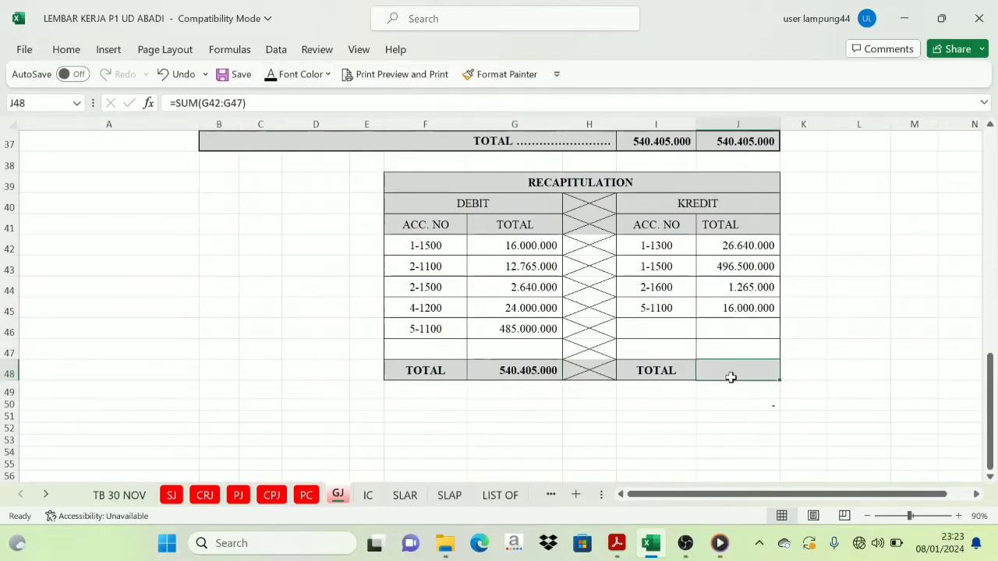
pyautogui.click(273, 74)
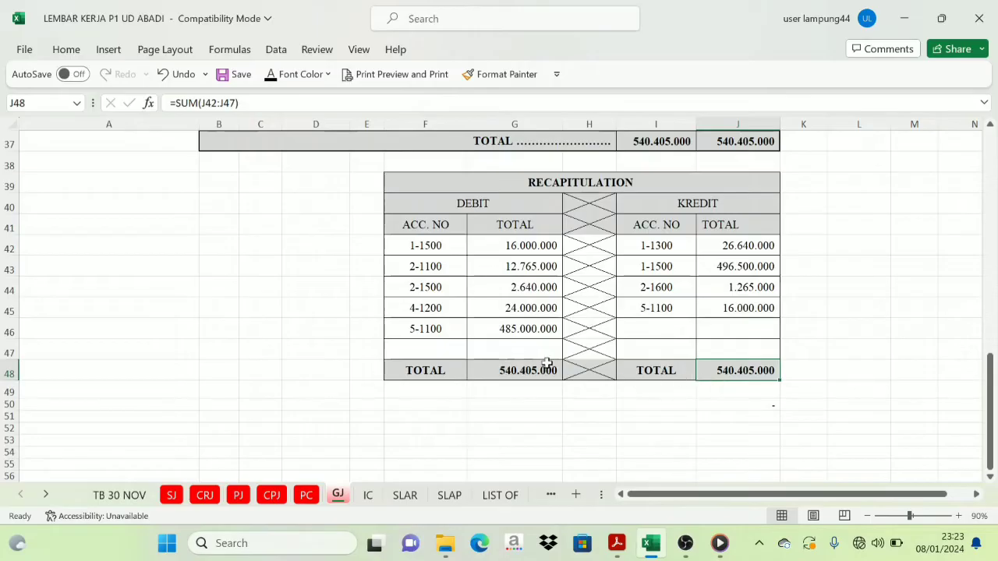
# Look over the general journal entries, the IC inventory card, and the SLAR and SLAP subsidiary ledgers
pyautogui.scroll(4, 546, 362)
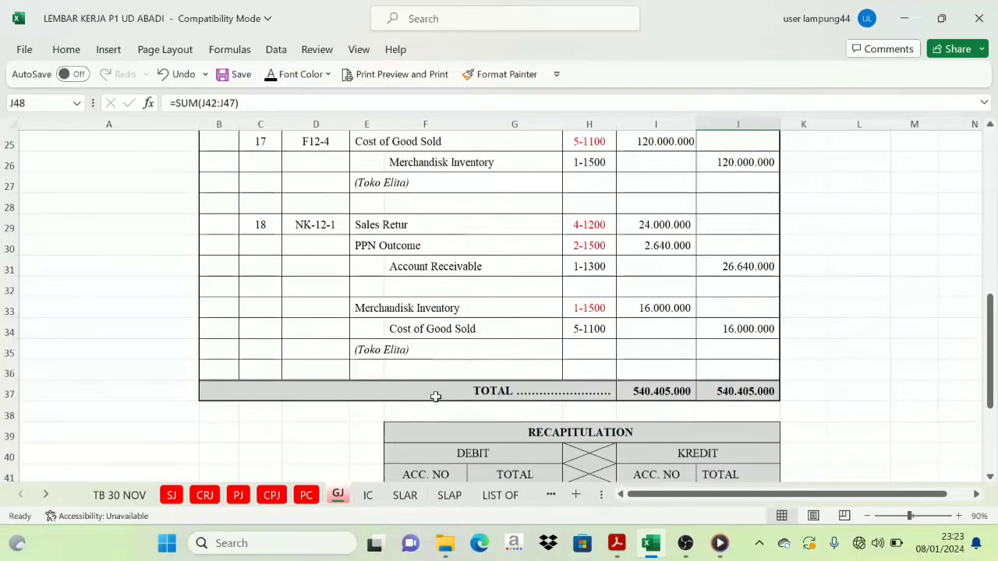
pyautogui.scroll(7, 436, 396)
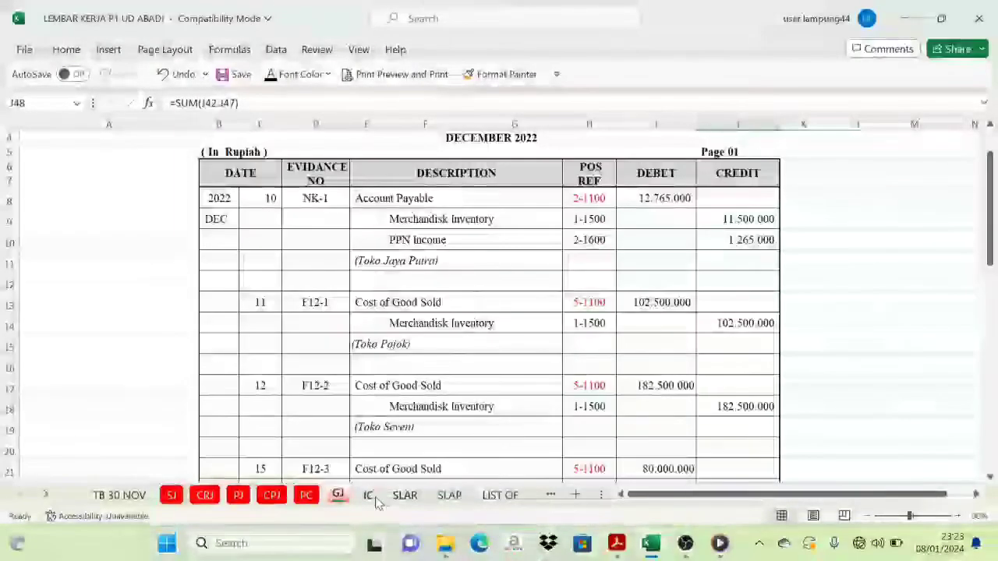
pyautogui.click(368, 496)
pyautogui.scroll(10, 519, 208)
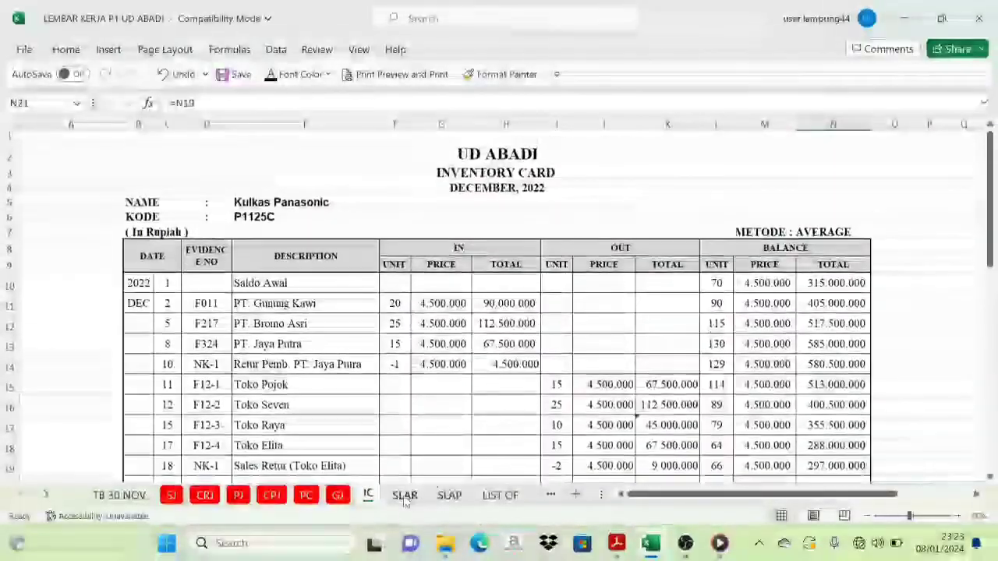
pyautogui.click(404, 495)
pyautogui.scroll(10, 446, 349)
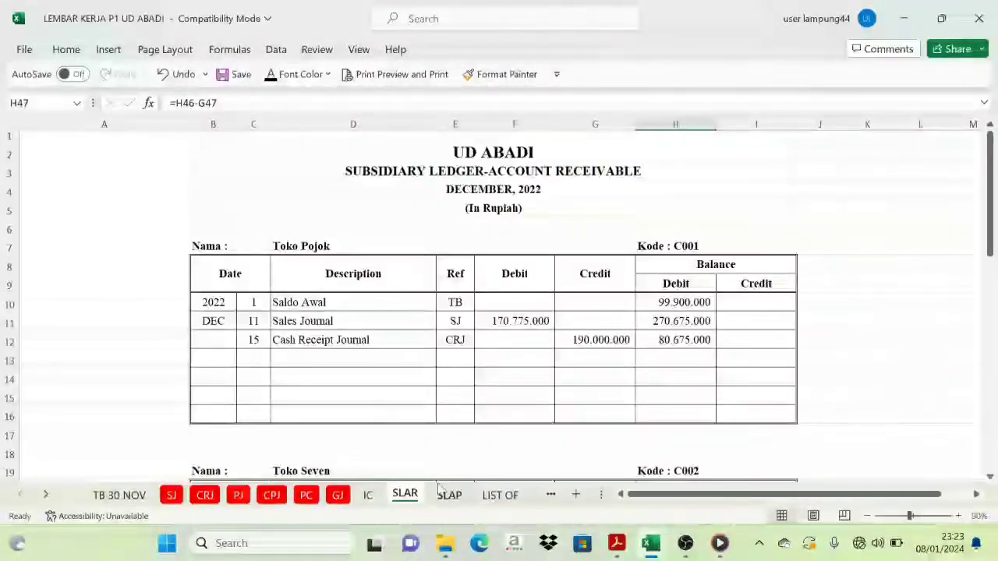
pyautogui.click(449, 495)
pyautogui.scroll(3, 475, 398)
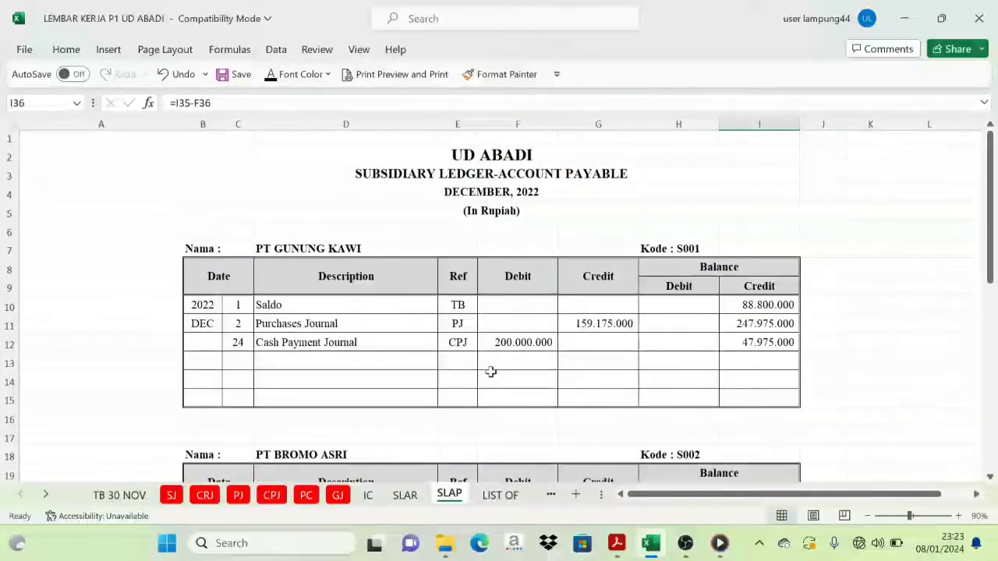
# Review the account receivable, account payable and inventory balance lists on the LIST OF sheet
pyautogui.click(500, 495)
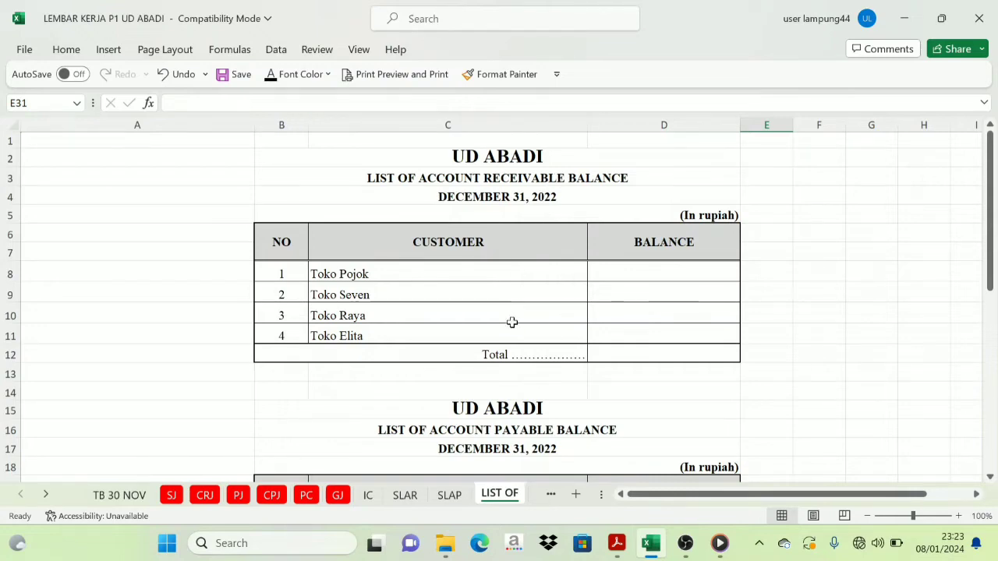
pyautogui.scroll(-3, 512, 322)
pyautogui.scroll(-4, 464, 344)
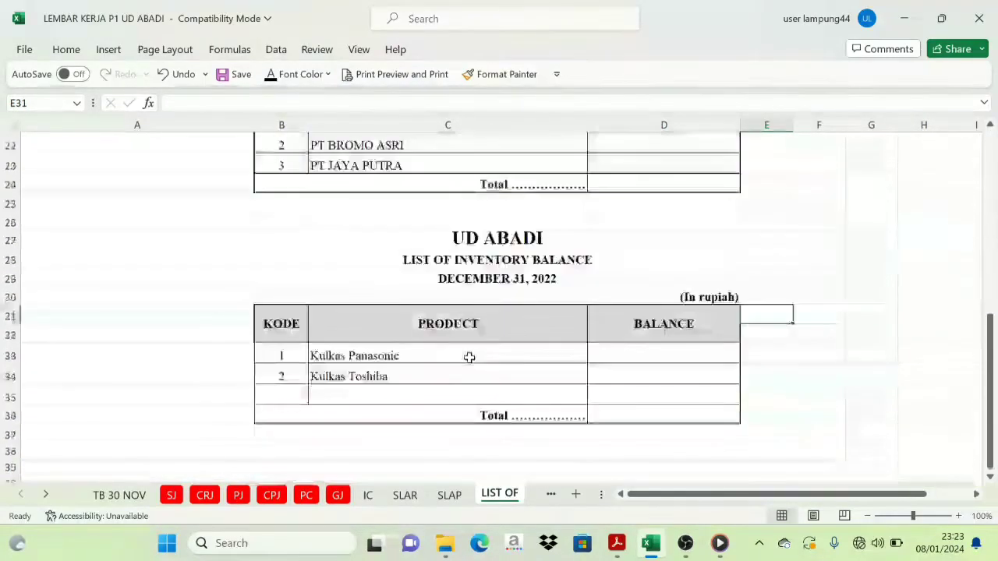
pyautogui.scroll(7, 503, 312)
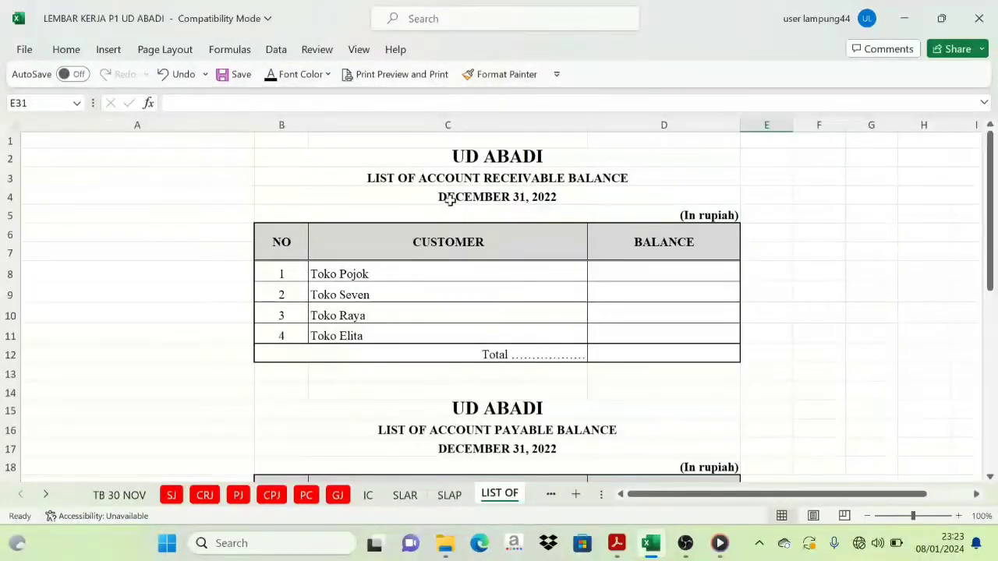
# Set the font color of Toko Pojok's balance in D8 to black, checking it against its source in SLAR H12
pyautogui.click(649, 273)
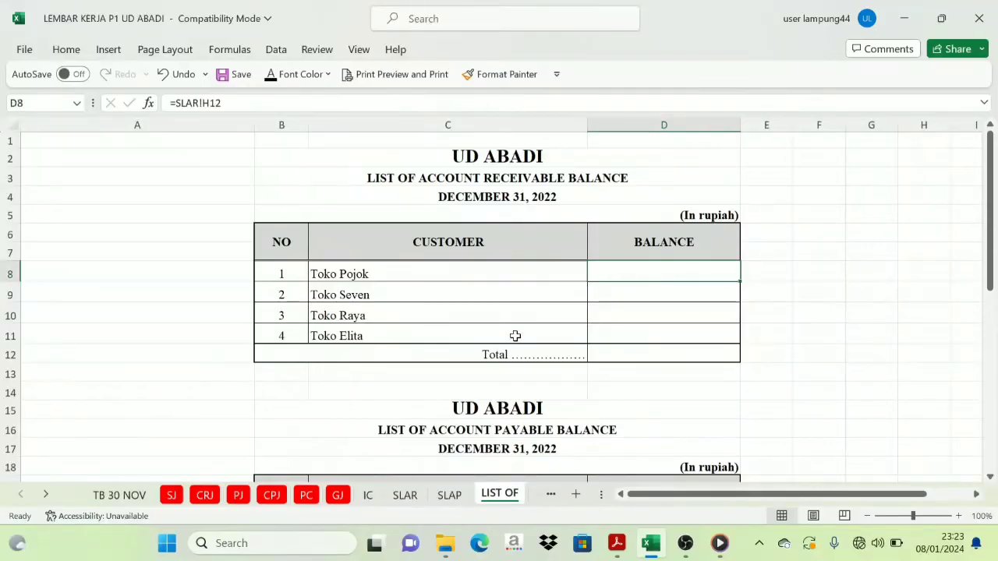
pyautogui.click(404, 496)
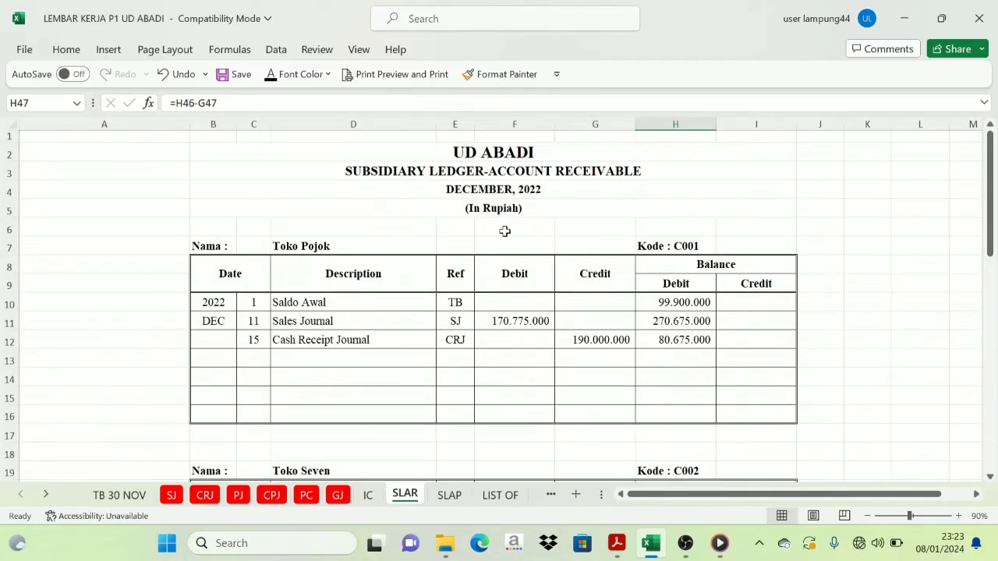
pyautogui.click(671, 341)
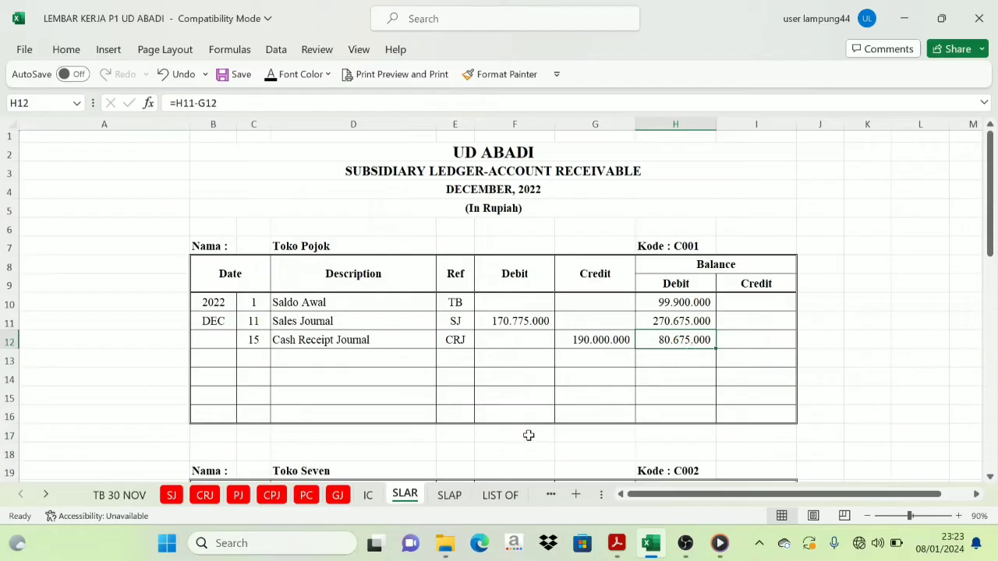
pyautogui.click(500, 495)
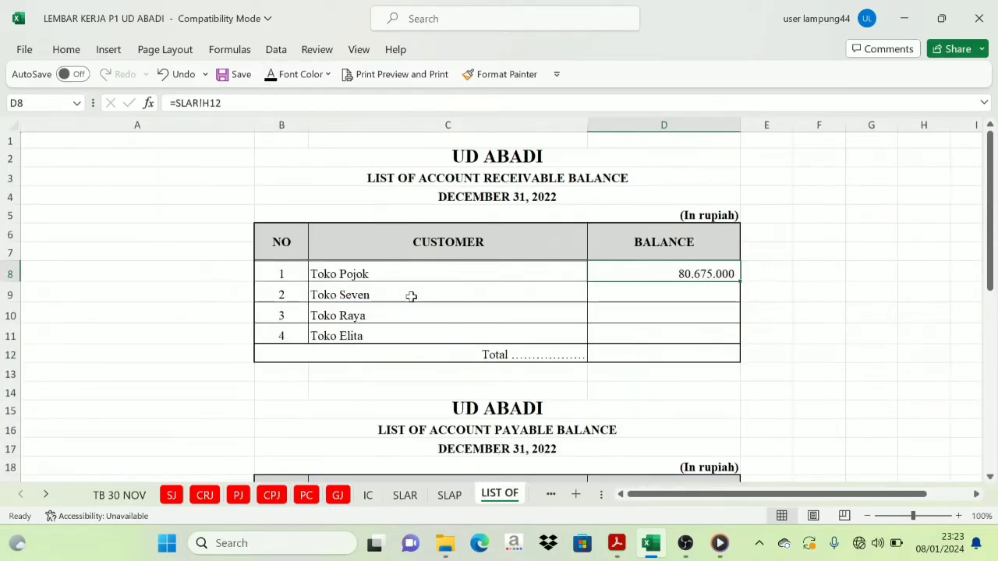
# Check Toko Seven's closing balance in the SLAR ledger and set the font color of its balance in D9 of LIST OF to black
pyautogui.click(404, 495)
pyautogui.scroll(-2, 408, 410)
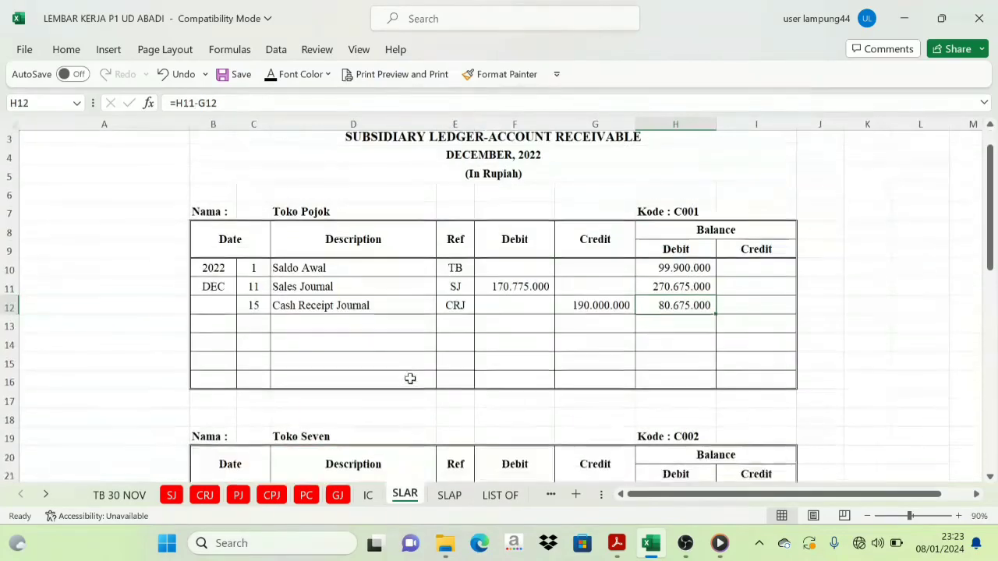
pyautogui.scroll(-2, 374, 374)
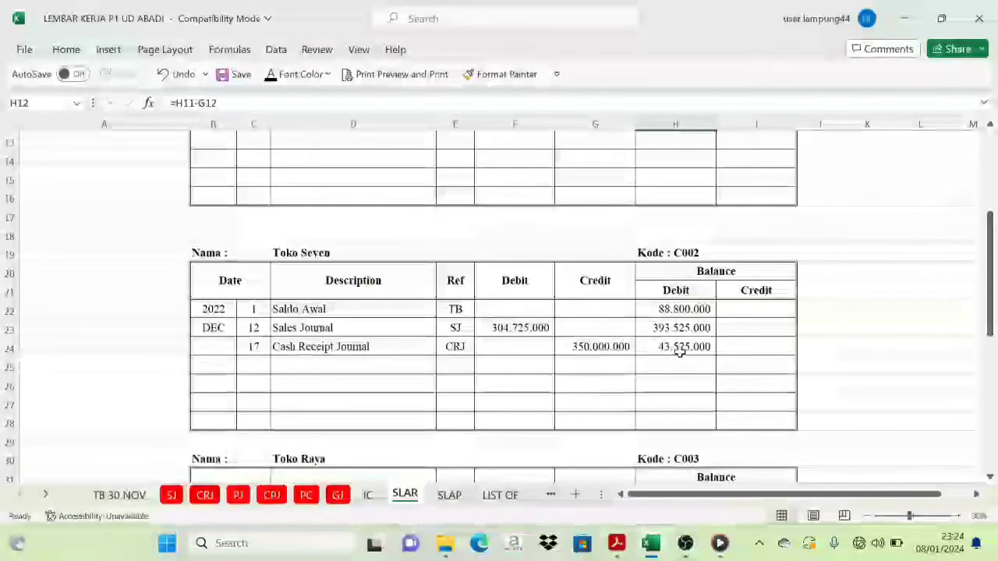
pyautogui.click(500, 495)
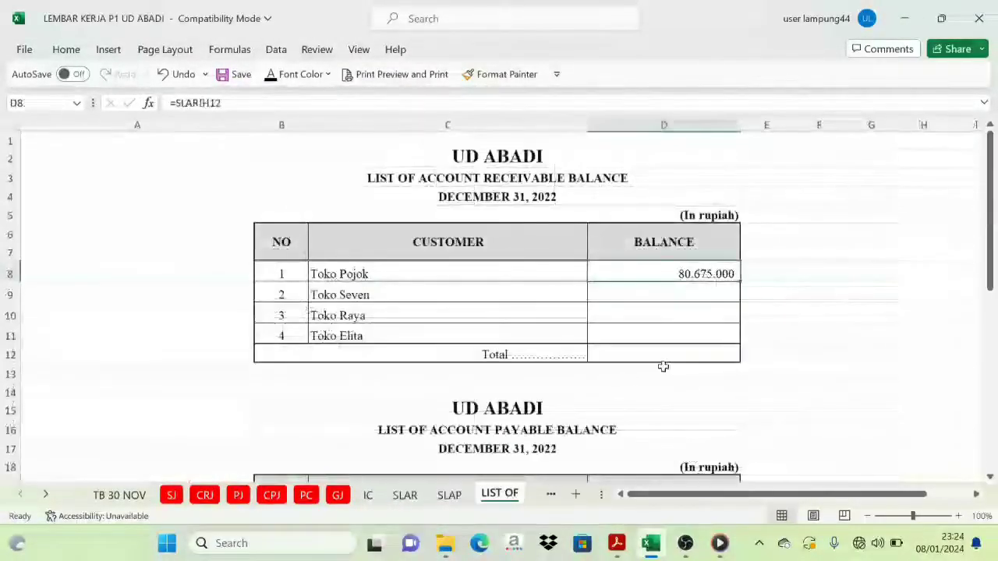
pyautogui.click(672, 292)
pyautogui.click(271, 76)
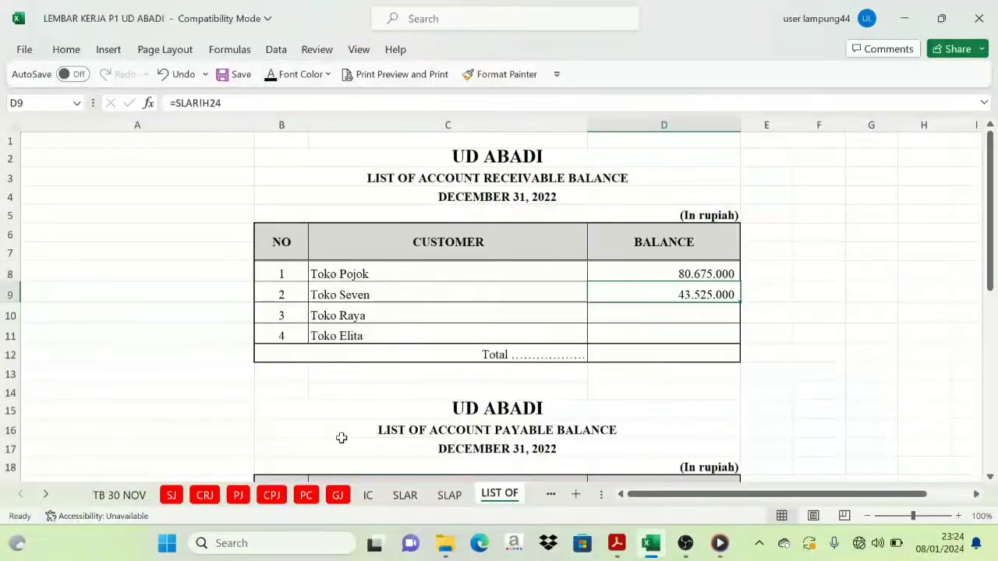
# Check Toko Raya's and Toko Elita's closing balances in SLAR and set the font color of D10:D11 on LIST OF to black
pyautogui.click(404, 495)
pyautogui.scroll(-2, 418, 432)
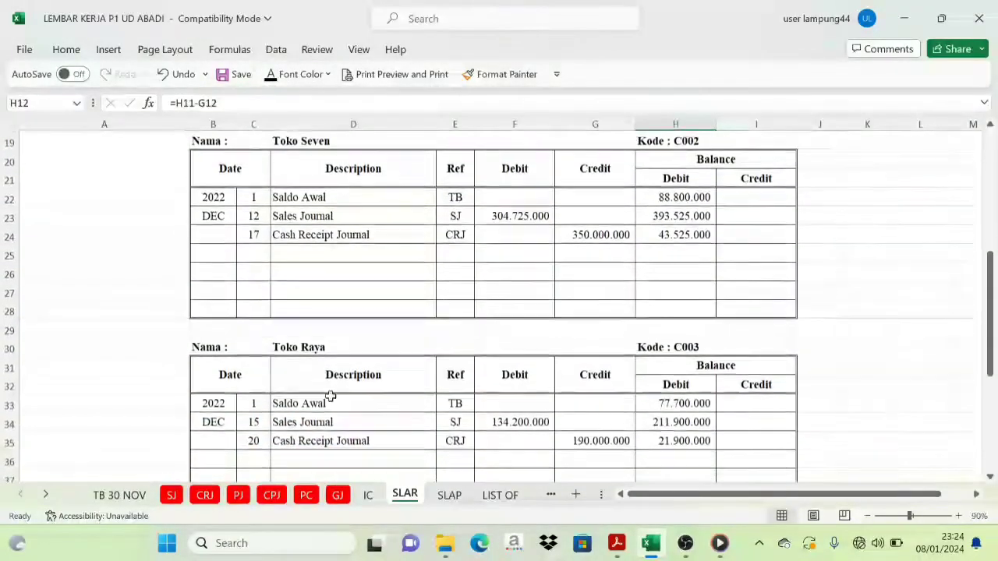
pyautogui.scroll(-1, 548, 388)
pyautogui.scroll(-3, 677, 406)
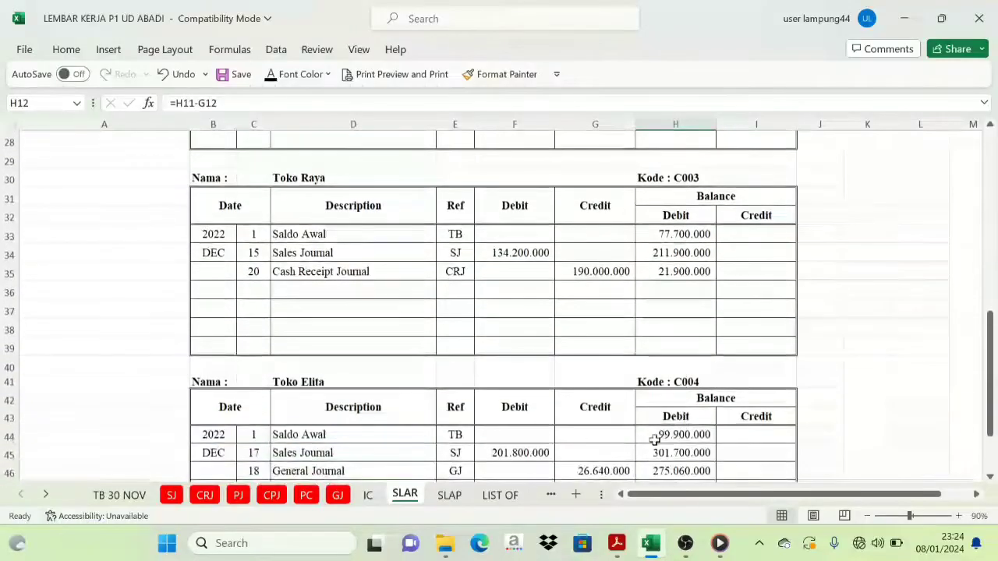
pyautogui.scroll(-1, 655, 395)
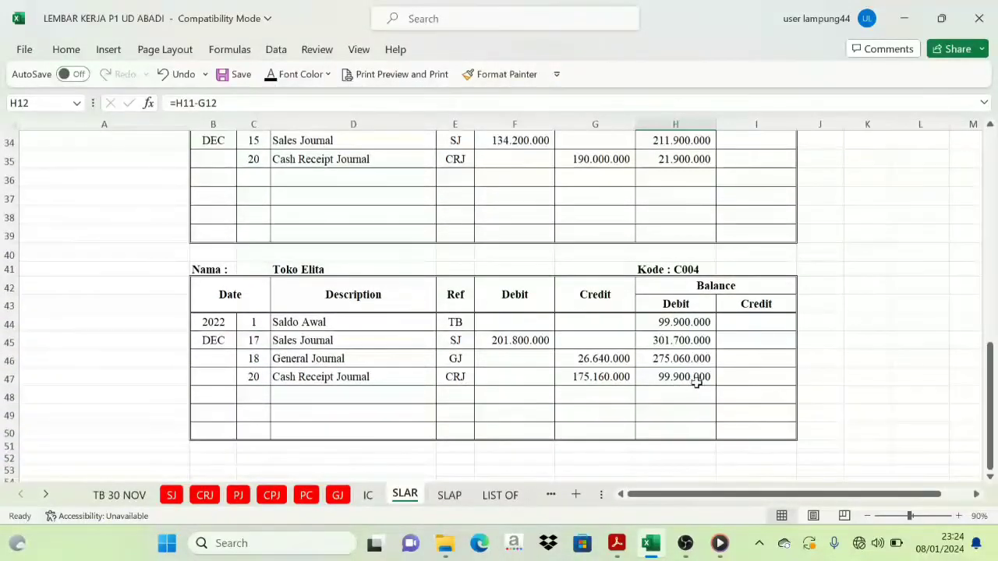
pyautogui.click(496, 494)
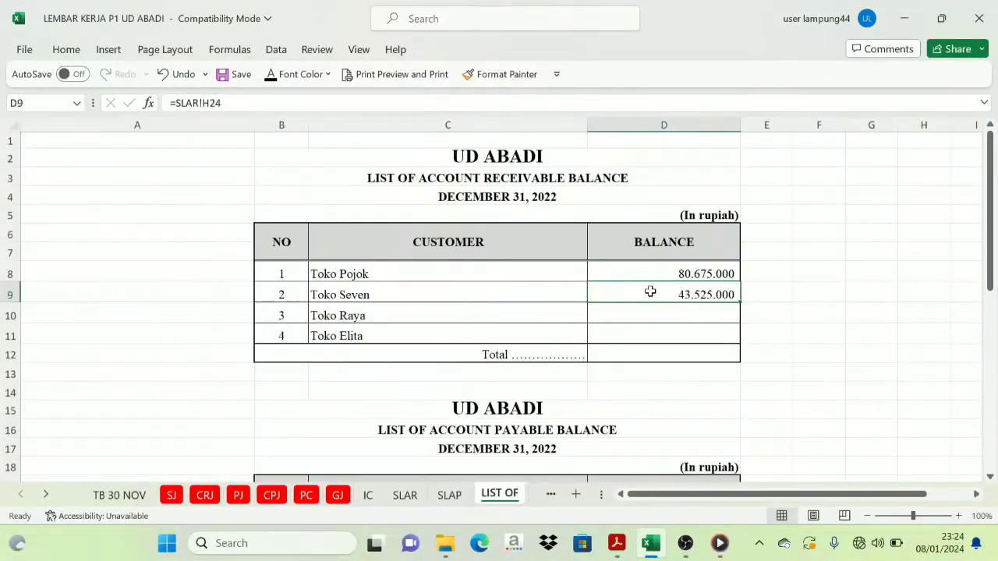
pyautogui.moveTo(651, 308); pyautogui.dragTo(646, 330)
pyautogui.write('21.900.000 99.900.000')
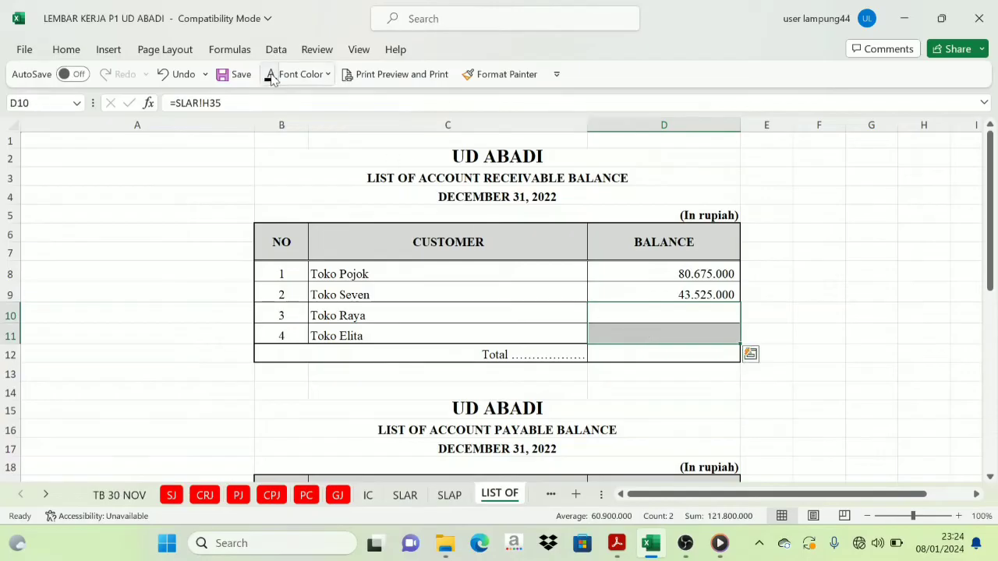
# Set the font color of the account receivable list's total in D12 to black and inspect its SUM formula
pyautogui.click(632, 355)
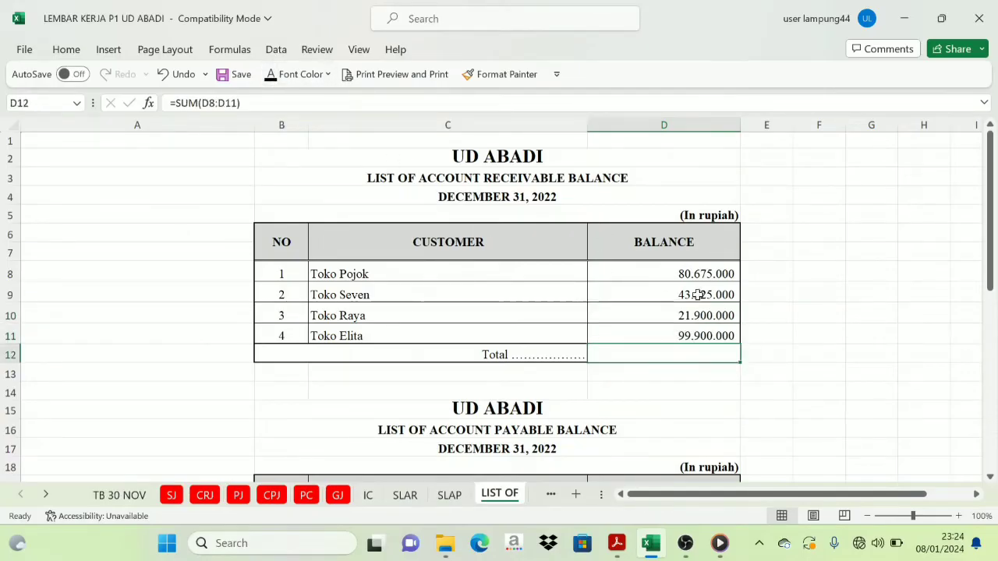
pyautogui.moveTo(675, 273); pyautogui.dragTo(663, 334)
pyautogui.click(621, 353)
pyautogui.click(272, 76)
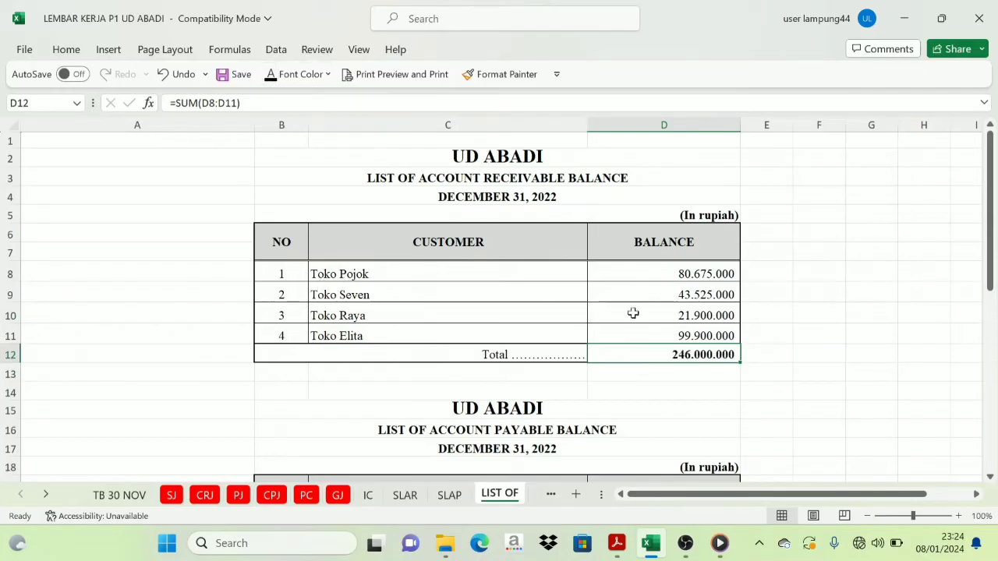
pyautogui.click(825, 321)
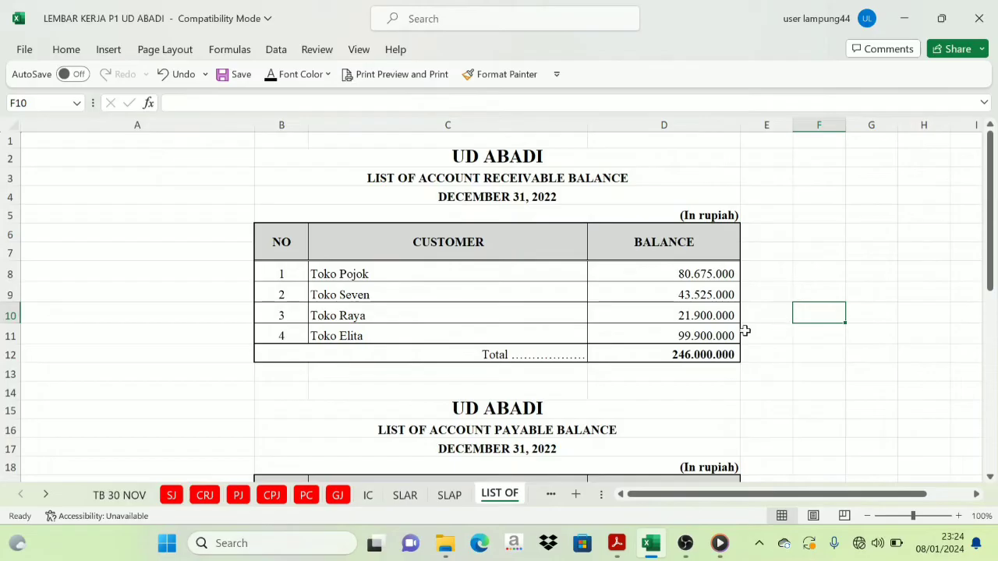
pyautogui.click(691, 357)
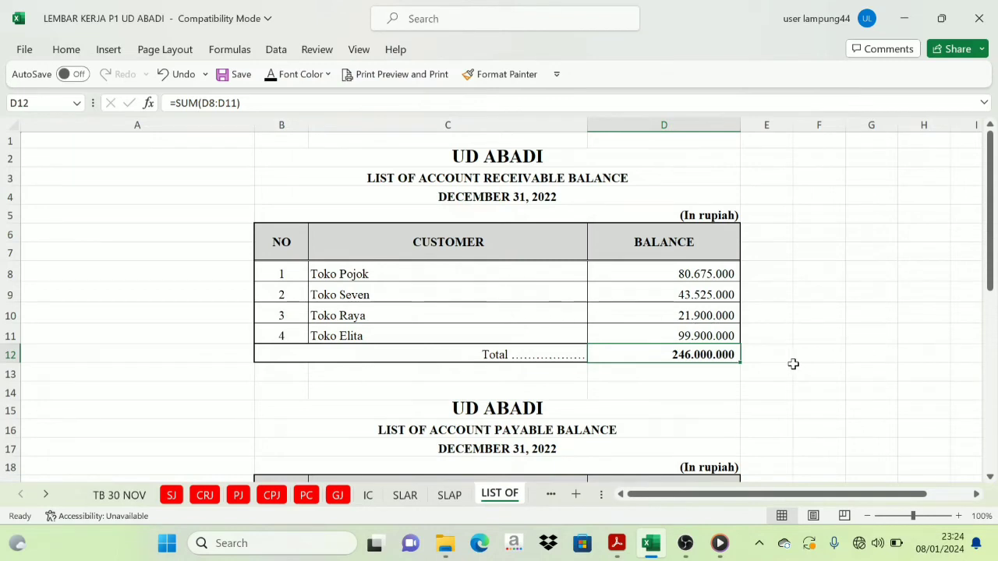
# Check PT Gunung Kawi's closing credit balance in I12 of the SLAP ledger for the account payable list
pyautogui.scroll(-3, 790, 363)
pyautogui.scroll(-1, 744, 343)
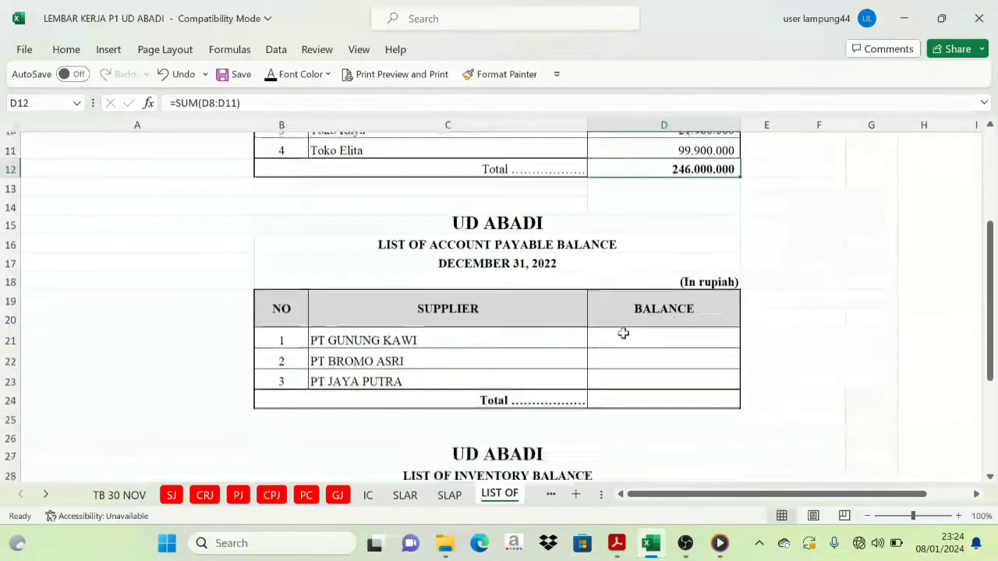
pyautogui.scroll(-2, 624, 333)
pyautogui.scroll(2, 464, 204)
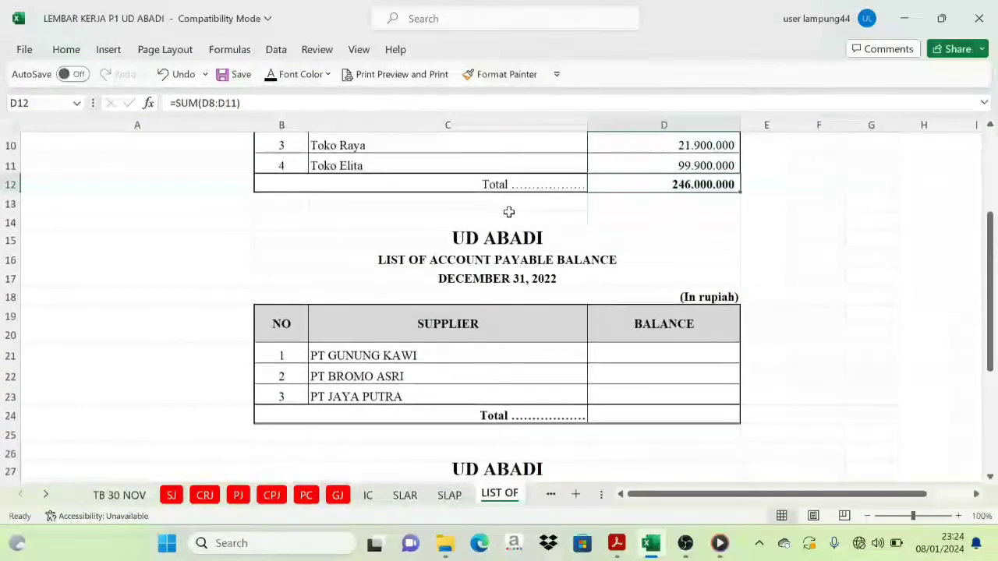
pyautogui.scroll(-2, 508, 212)
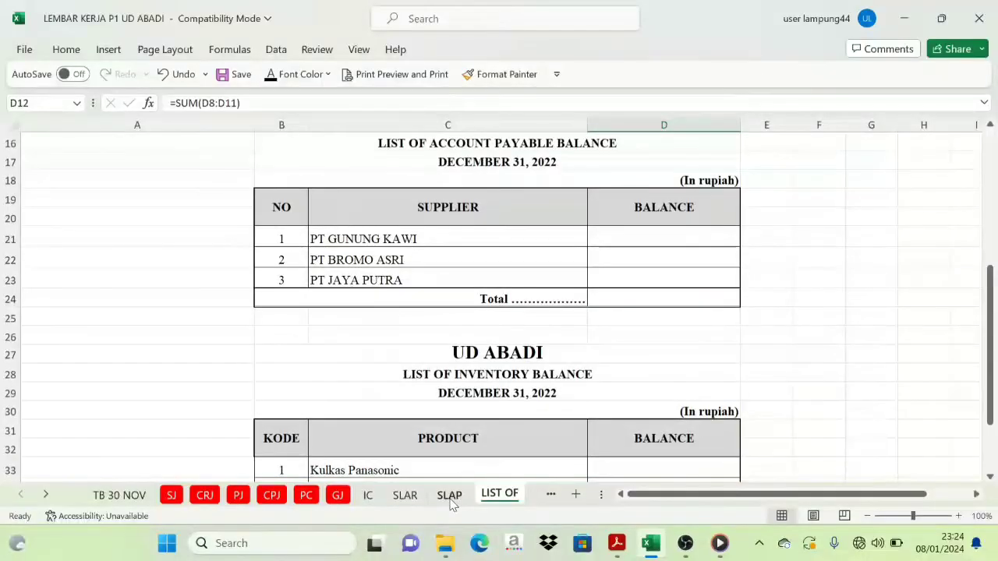
pyautogui.click(451, 497)
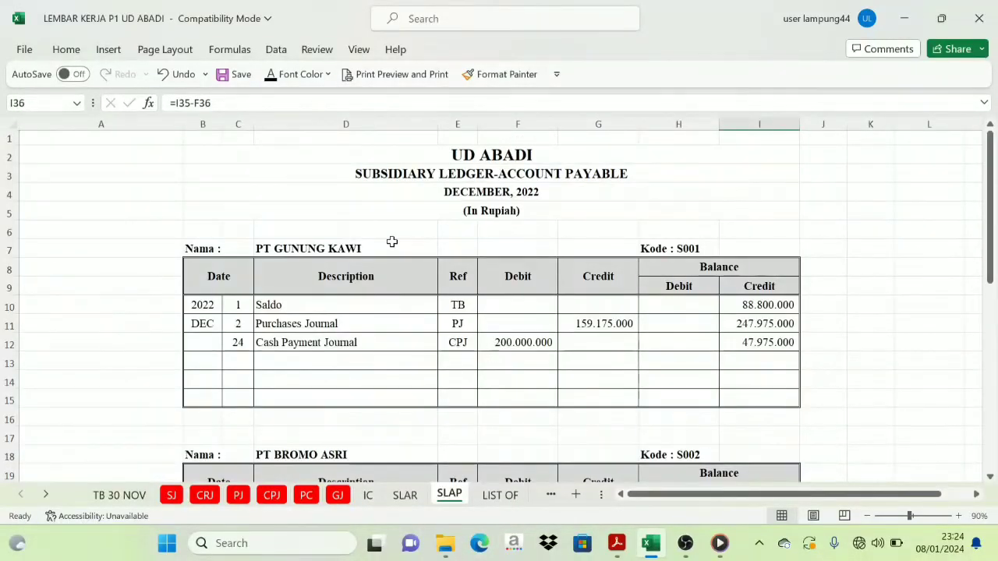
pyautogui.scroll(-1, 393, 242)
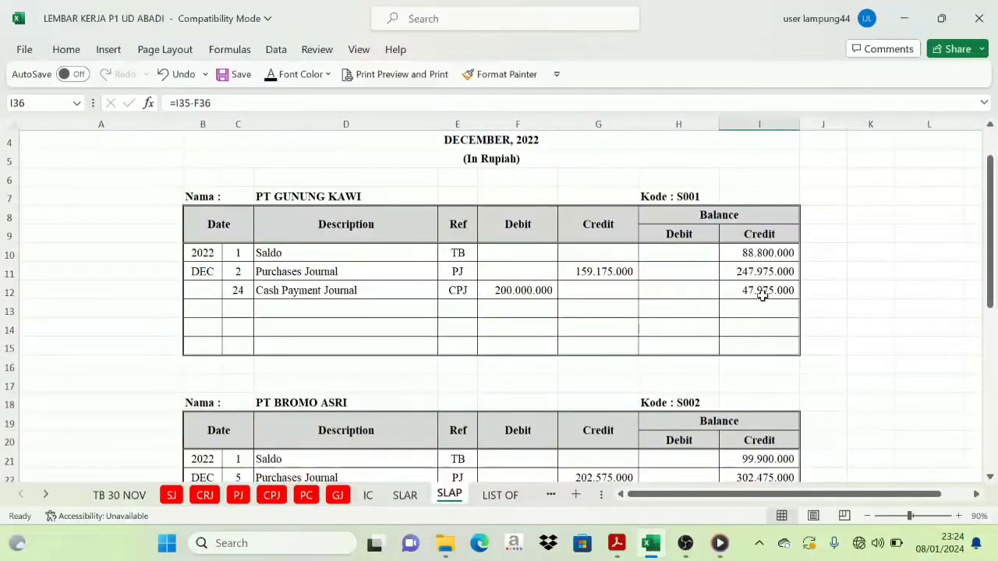
pyautogui.click(763, 290)
pyautogui.scroll(-1, 760, 382)
pyautogui.scroll(1, 762, 399)
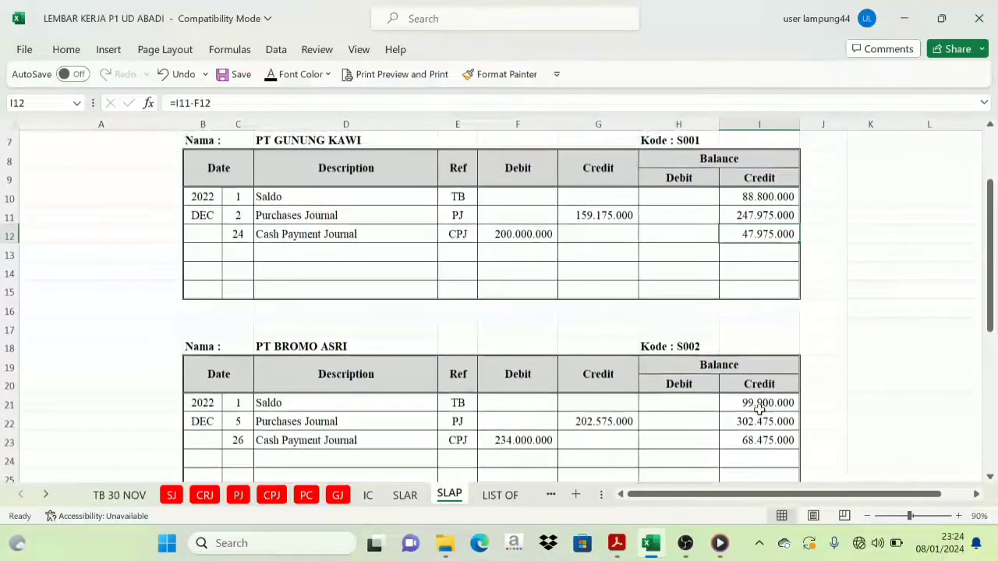
# Check the closing credit balances of PT Bromo Asri in I23 and PT Jaya Putra in I36 of SLAP
pyautogui.scroll(-1, 717, 446)
pyautogui.click(767, 386)
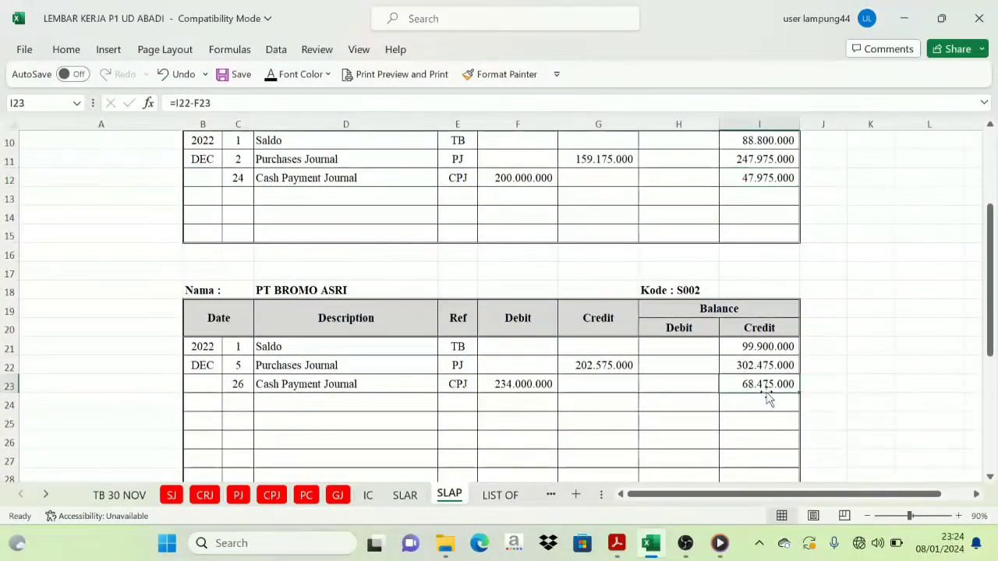
pyautogui.scroll(-2, 740, 448)
pyautogui.scroll(-2, 739, 449)
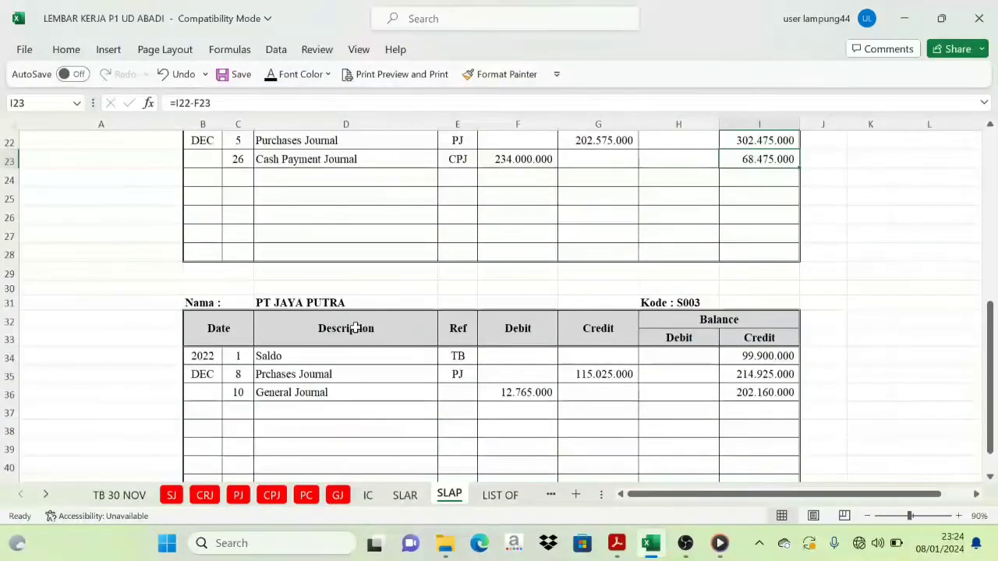
pyautogui.click(763, 396)
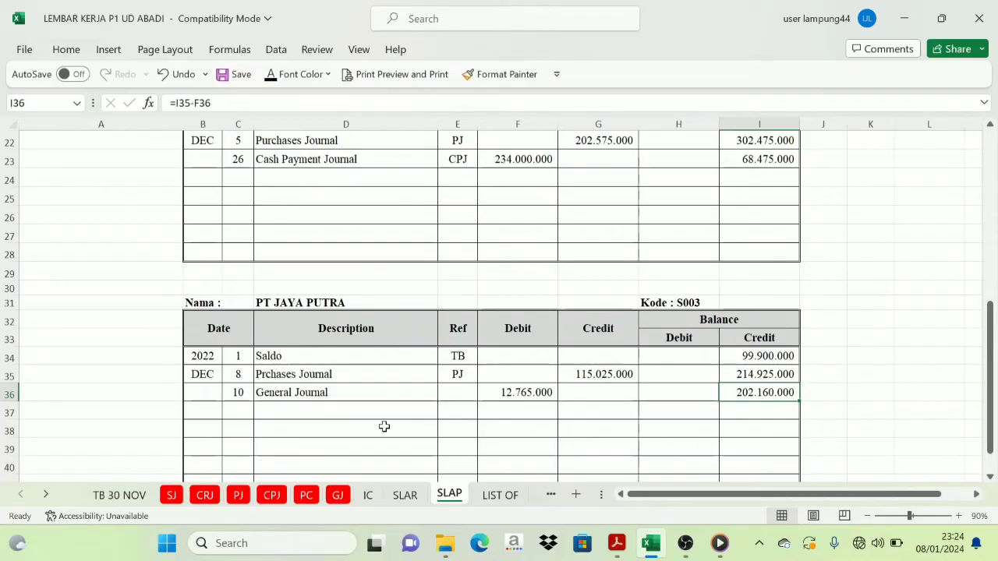
pyautogui.click(749, 411)
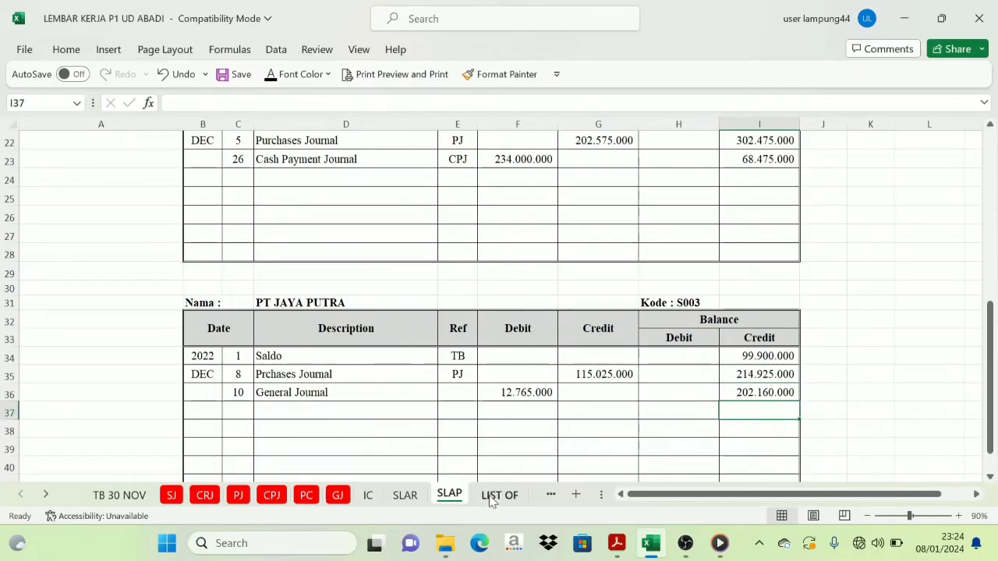
pyautogui.scroll(4, 718, 288)
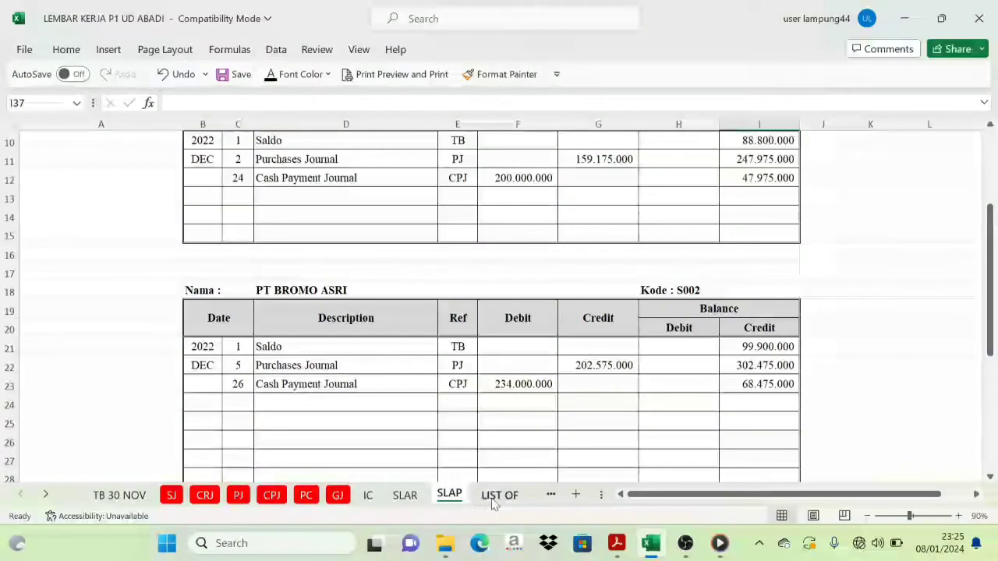
# Set the font color of the three supplier balances in D21:D23 of LIST OF to black
pyautogui.click(500, 495)
pyautogui.scroll(-1, 632, 354)
pyautogui.moveTo(670, 357); pyautogui.dragTo(673, 378)
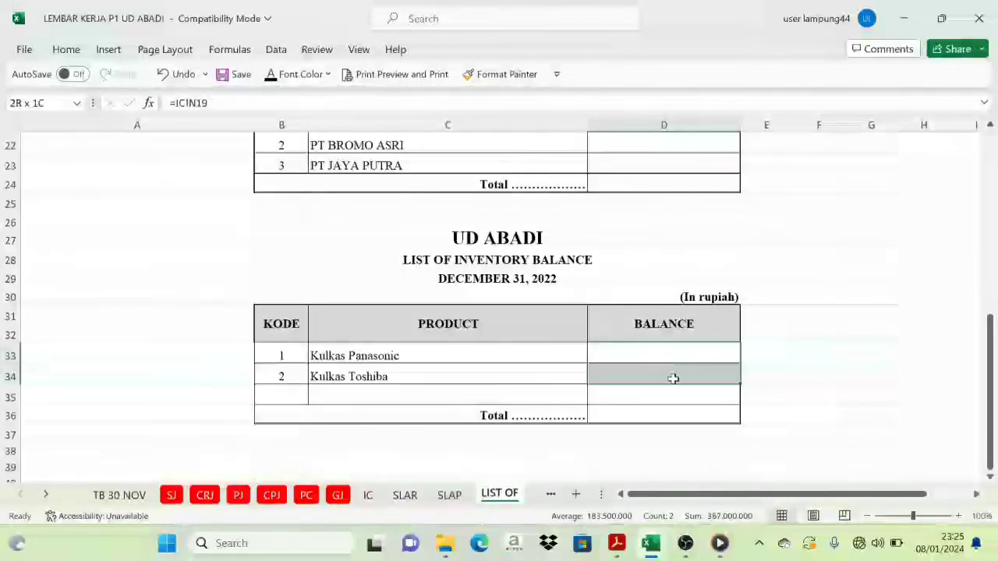
pyautogui.scroll(3, 670, 386)
pyautogui.click(659, 295)
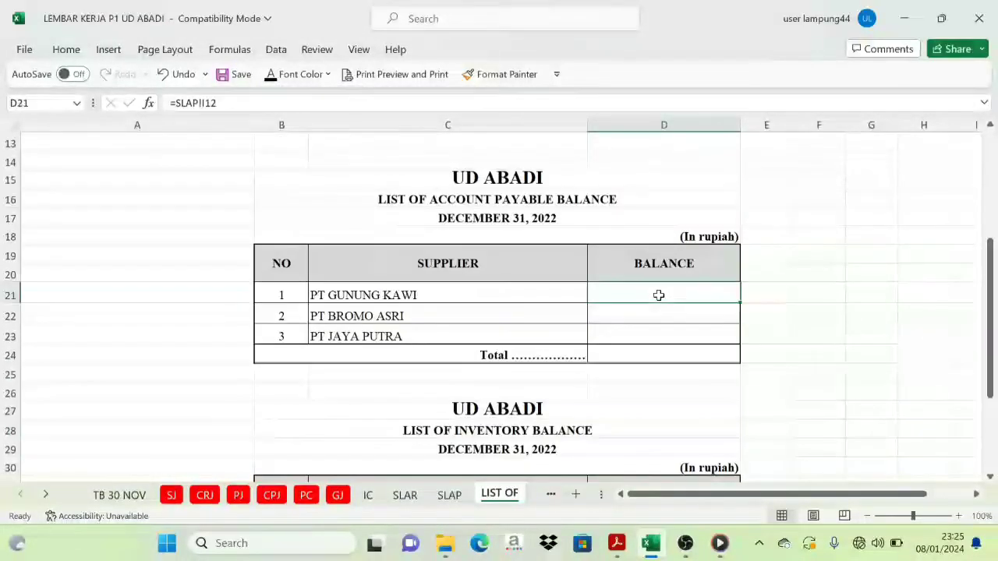
pyautogui.moveTo(659, 296); pyautogui.dragTo(655, 335)
pyautogui.click(271, 77)
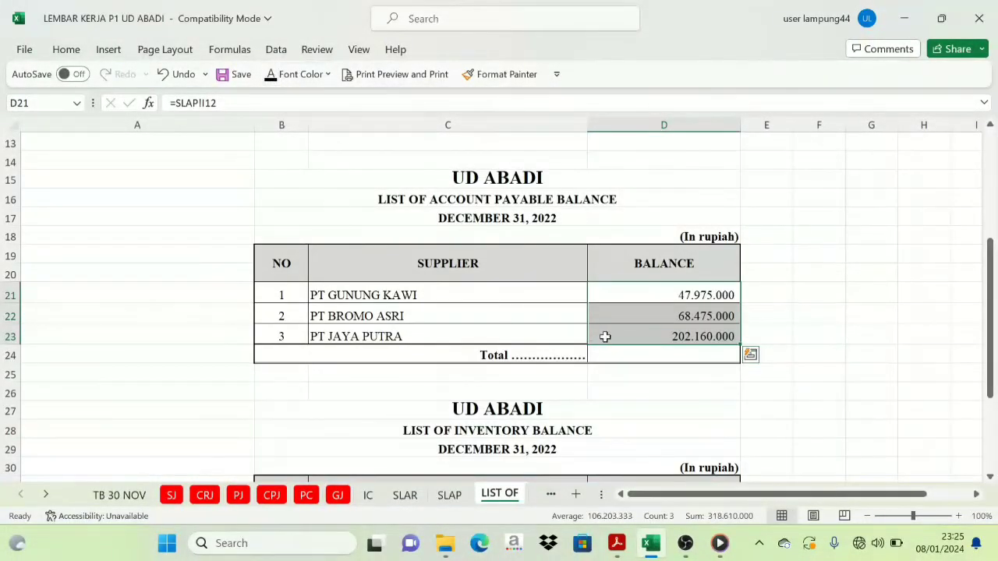
# Set the font color of the account payable list's total in D24 to black
pyautogui.click(635, 359)
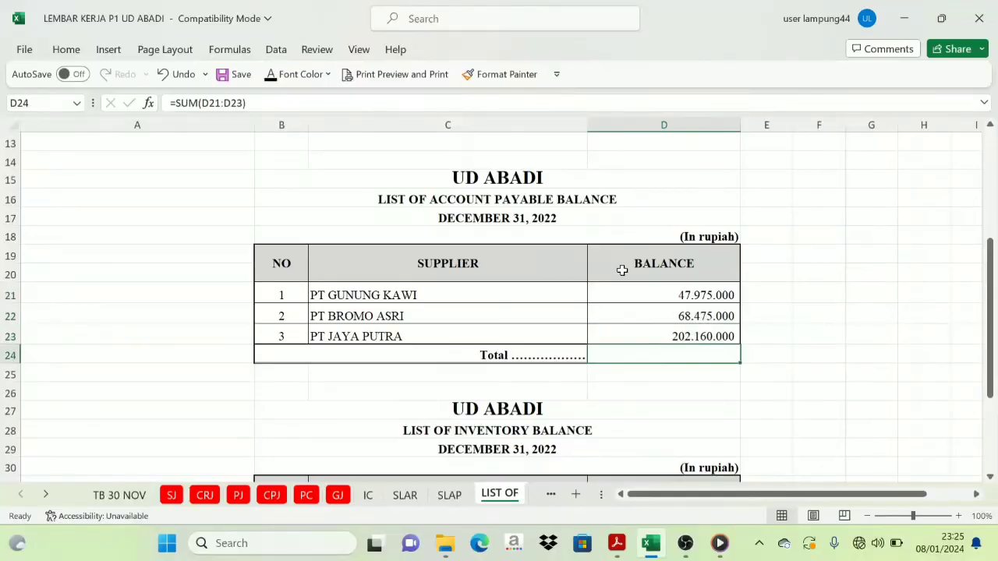
pyautogui.click(270, 76)
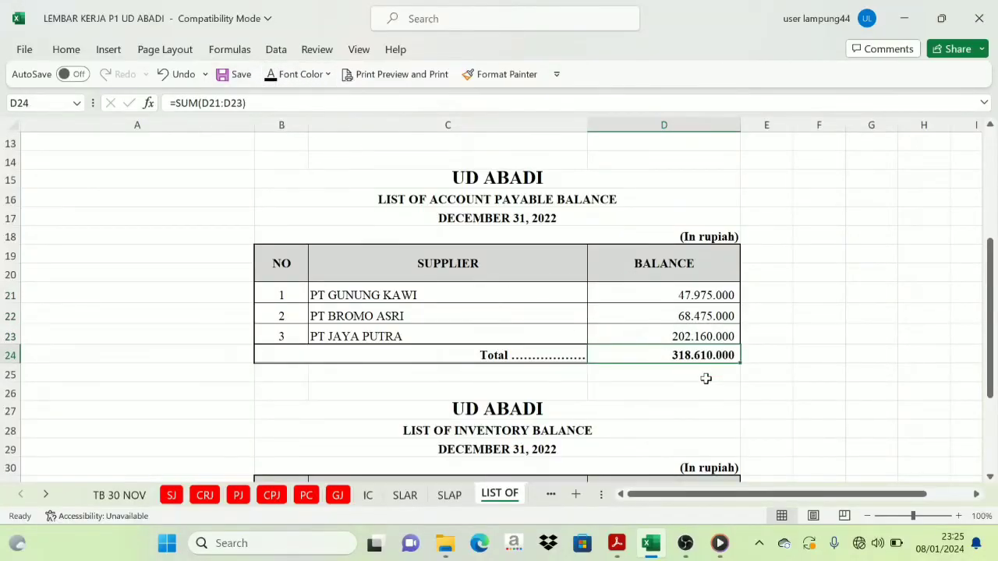
pyautogui.scroll(3, 606, 361)
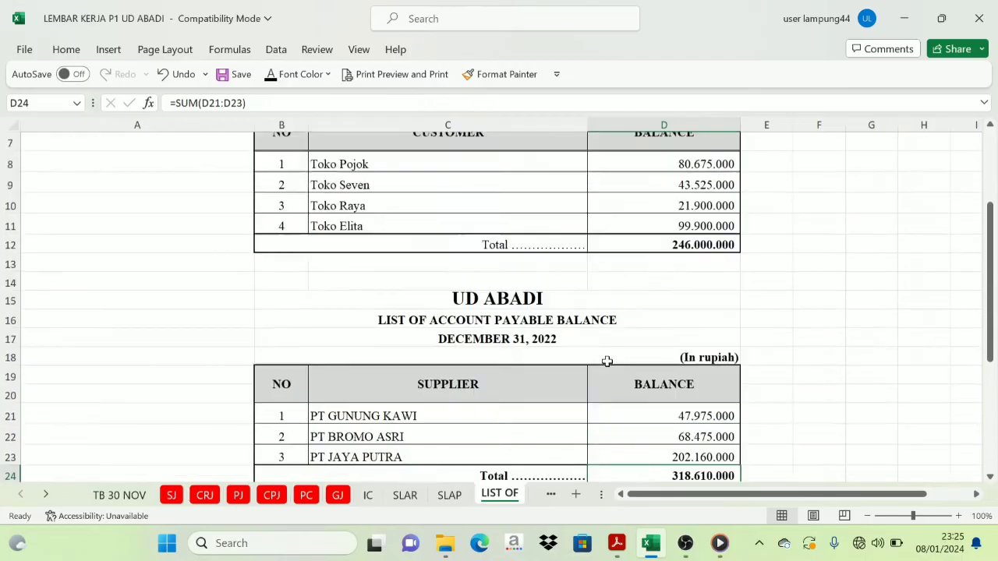
# Check the final inventory values of Kulkas Panasonic and Kulkas Toshiba on the IC sheet for the inventory balance list
pyautogui.scroll(-5, 616, 350)
pyautogui.scroll(-3, 535, 384)
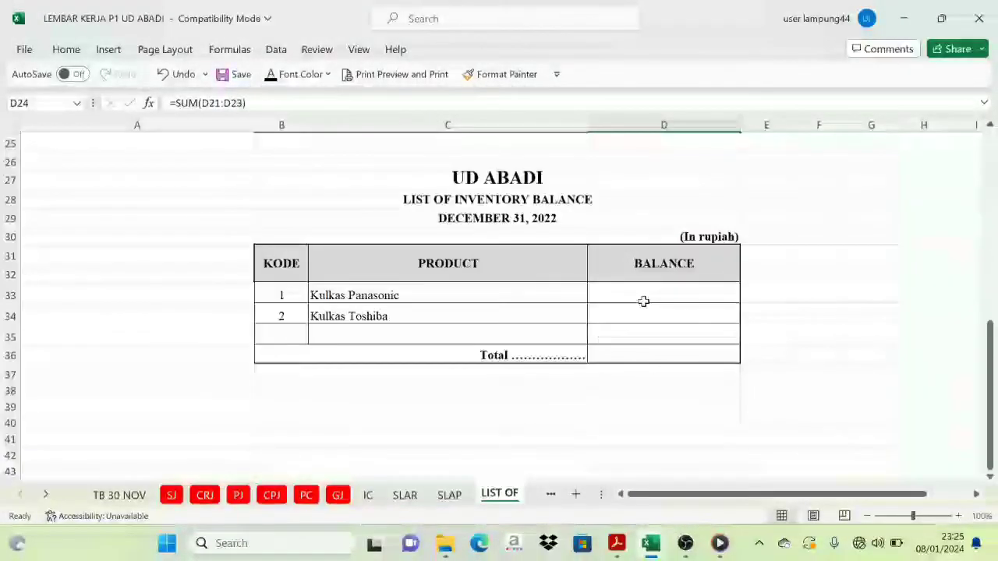
pyautogui.click(369, 496)
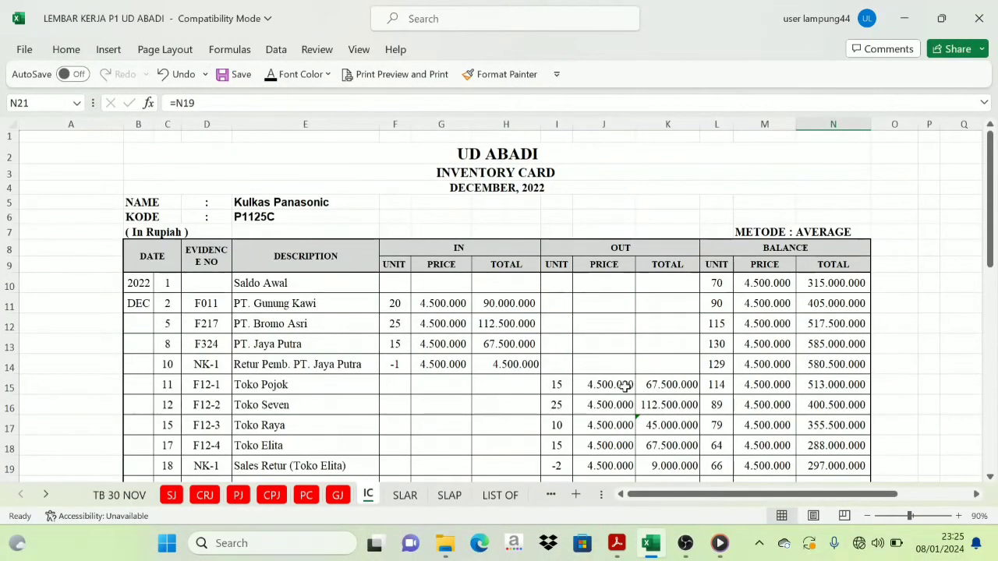
pyautogui.scroll(-1, 527, 254)
pyautogui.scroll(1, 297, 204)
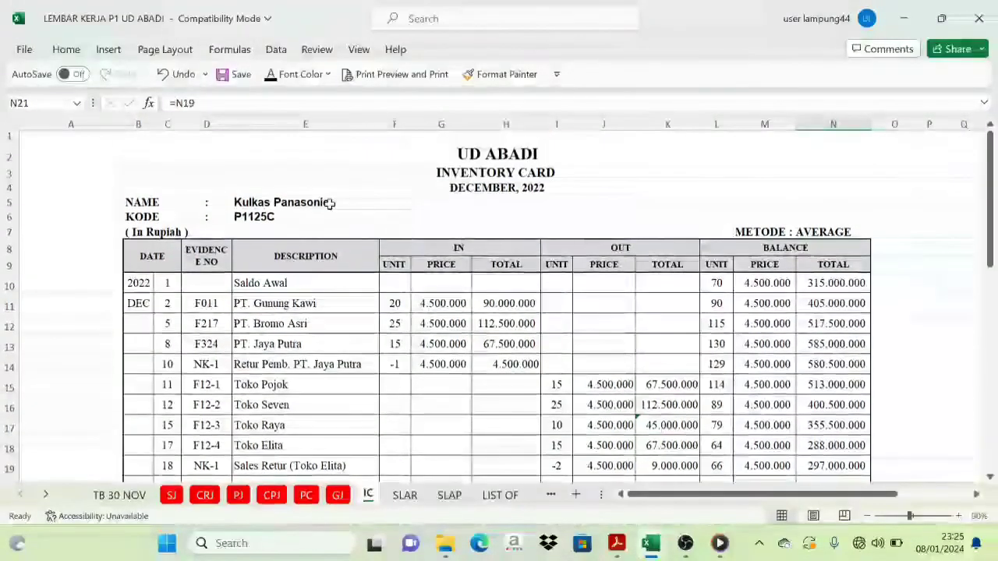
pyautogui.scroll(-3, 268, 205)
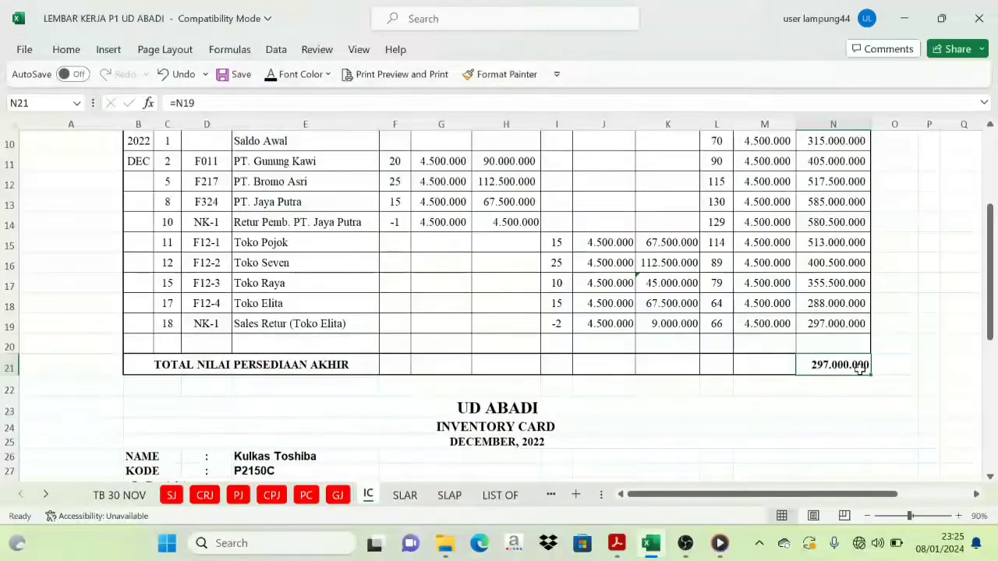
pyautogui.scroll(-5, 769, 404)
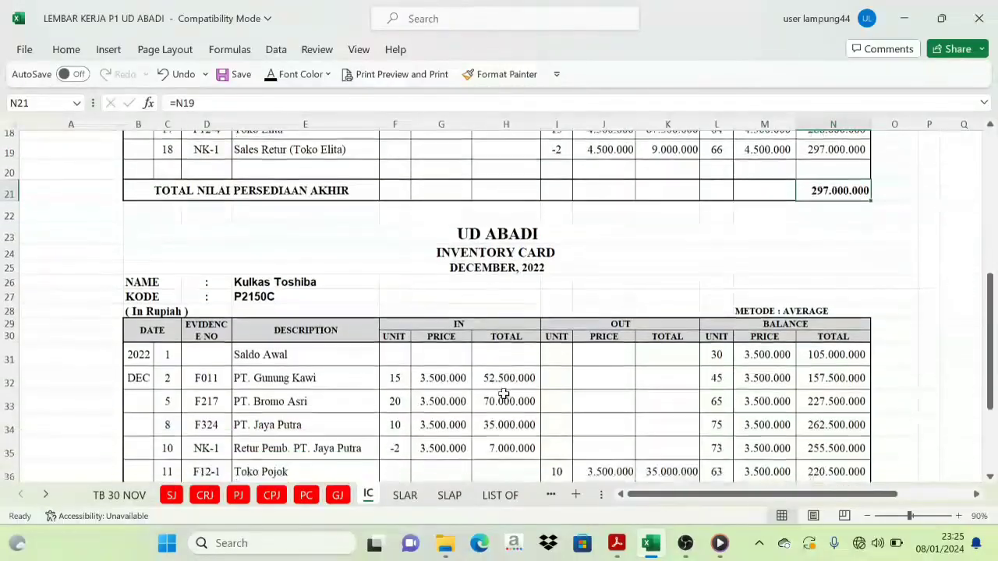
pyautogui.scroll(-1, 819, 452)
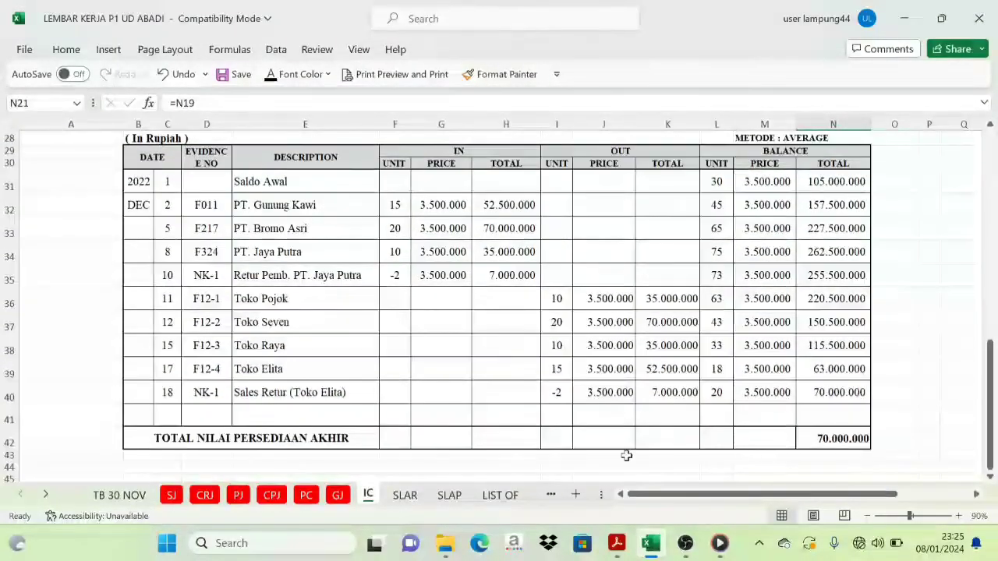
# Set the font color of the inventory balances in D33:D35 and their total in D36 on LIST OF to black
pyautogui.click(500, 495)
pyautogui.moveTo(667, 299); pyautogui.dragTo(664, 327)
pyautogui.write('297.000.000 70.000.000')
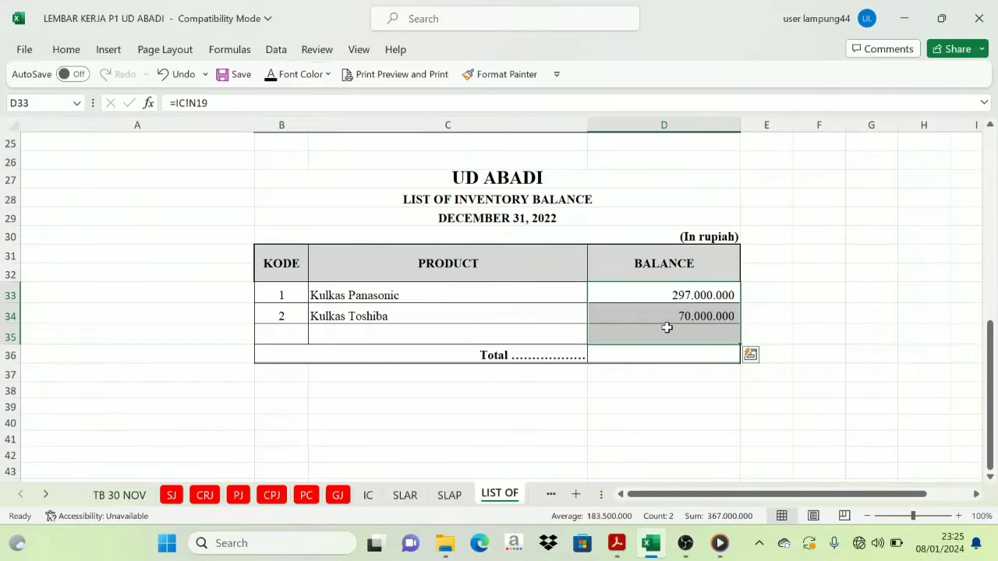
pyautogui.click(673, 355)
pyautogui.click(270, 82)
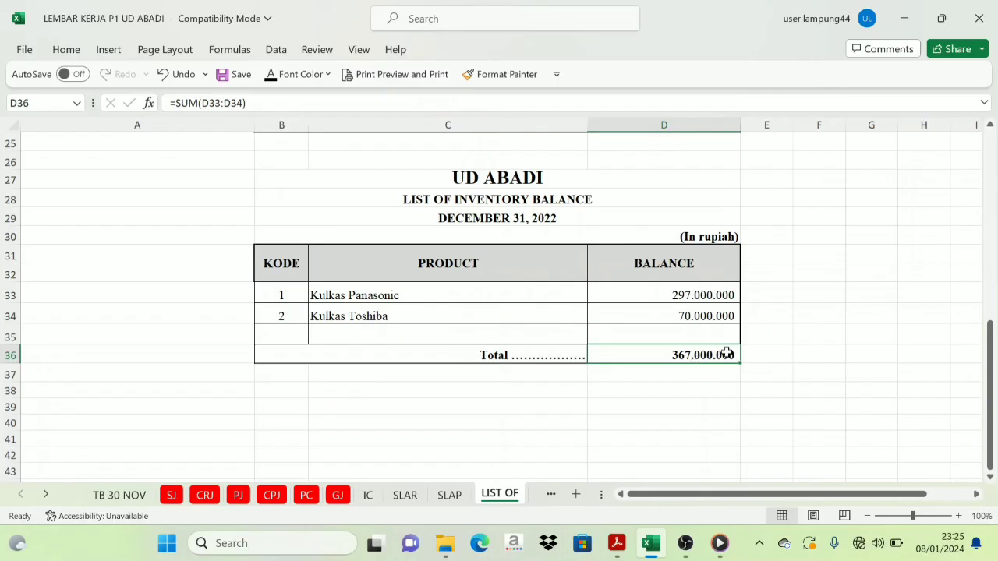
# Review the balance lists on LIST OF, the sales journal on SJ and the cash receipt journal on CRJ
pyautogui.scroll(-3, 581, 440)
pyautogui.scroll(10, 558, 441)
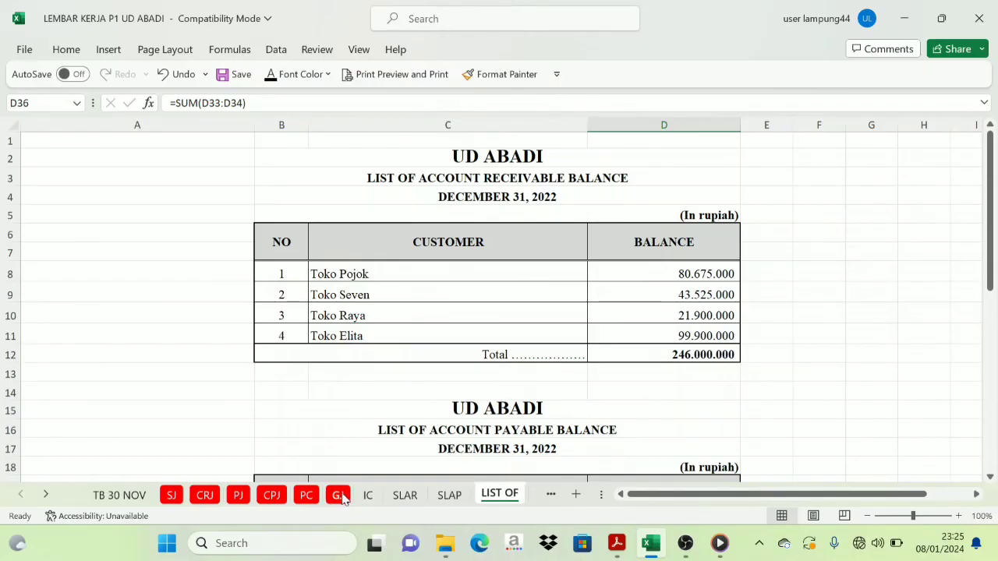
pyautogui.click(172, 498)
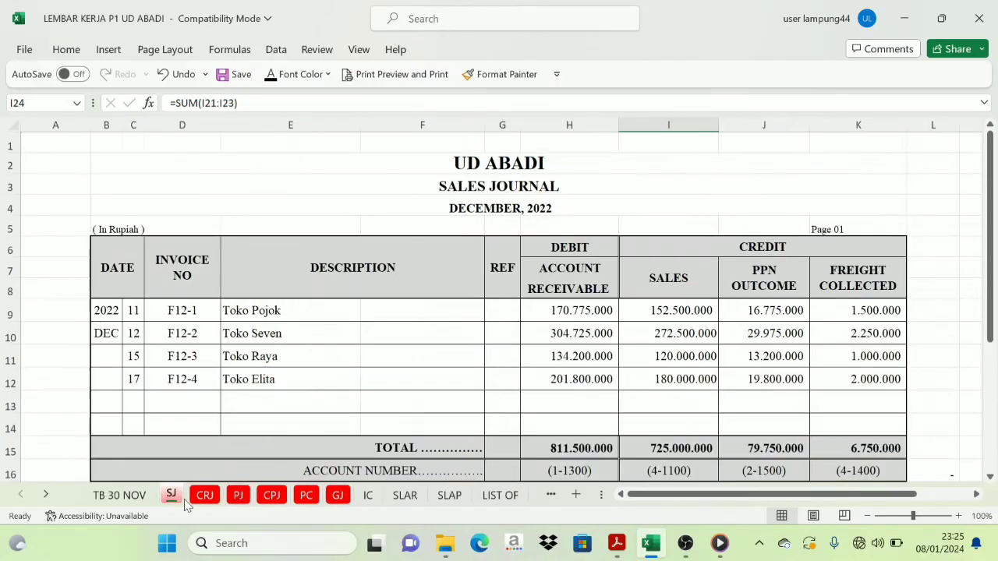
pyautogui.click(207, 496)
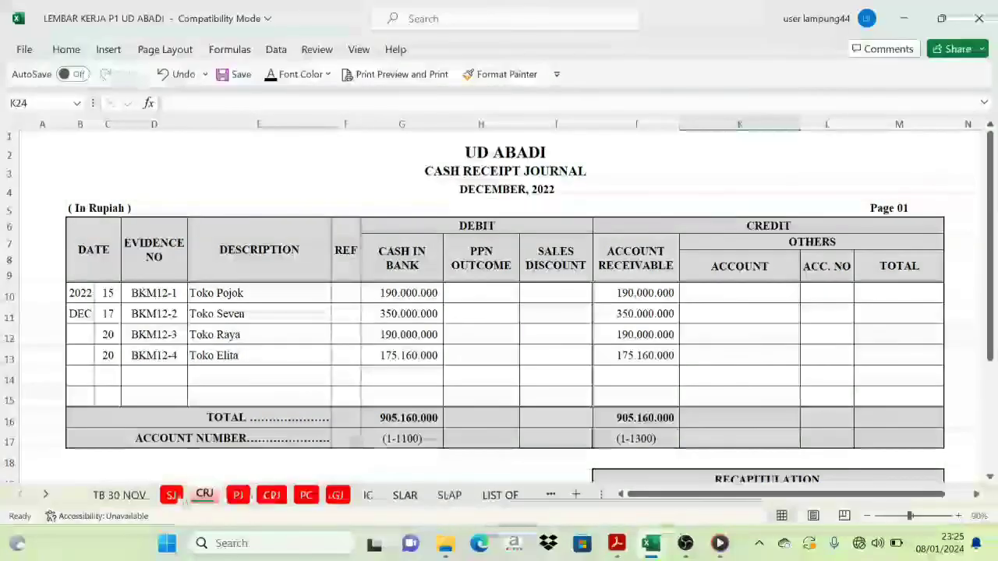